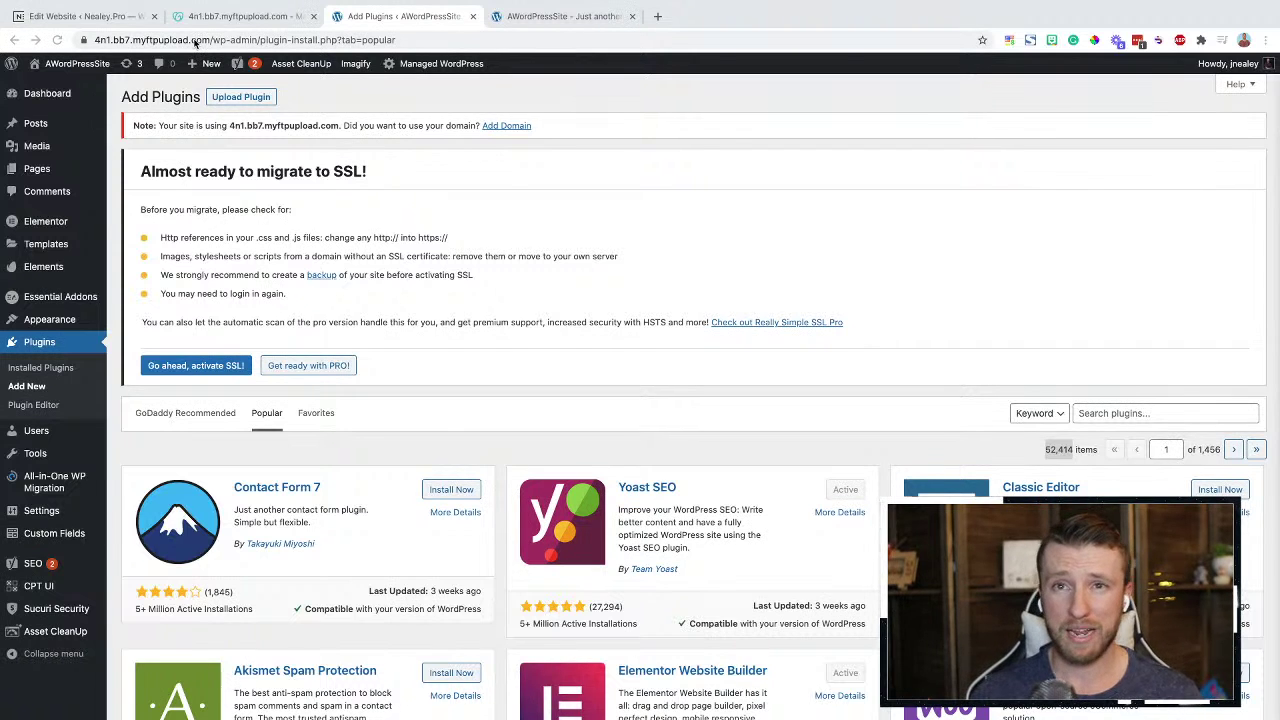
View the live AWordPressSite front page in a fresh tab replacing the older one, and return to the Add Plugins page
middle_click(62, 72)
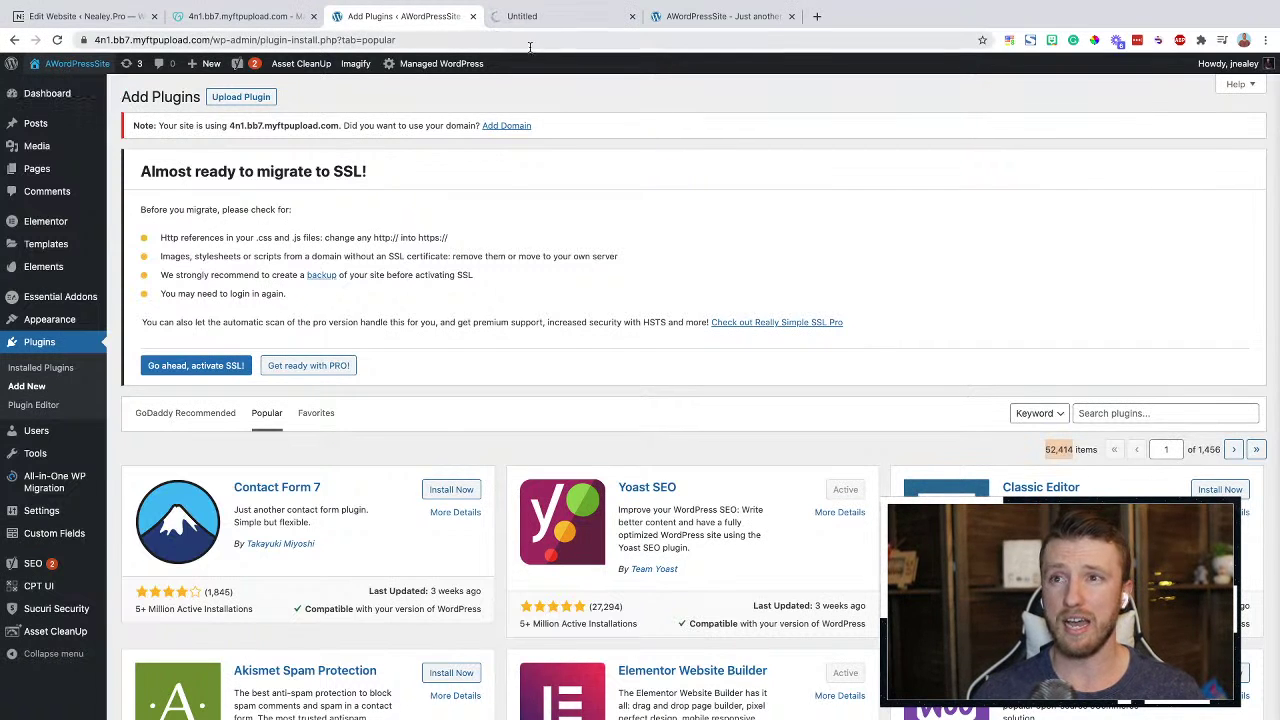
left_click(569, 22)
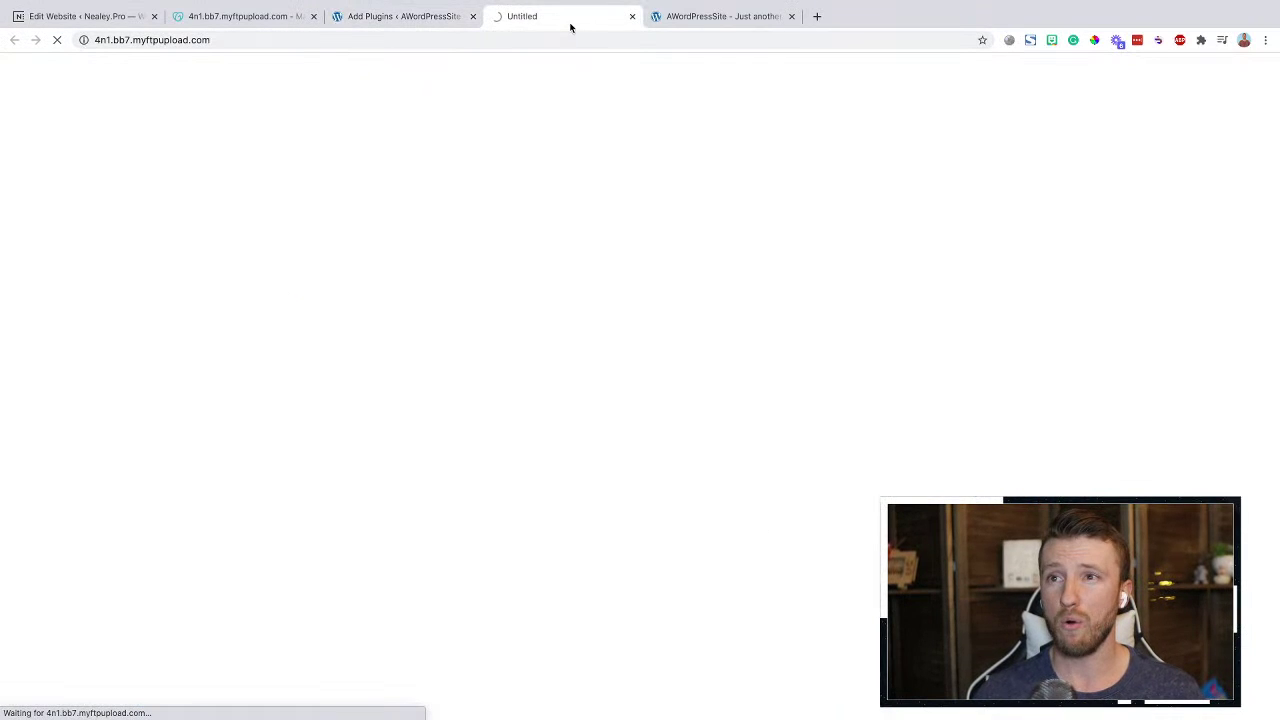
left_click(792, 16)
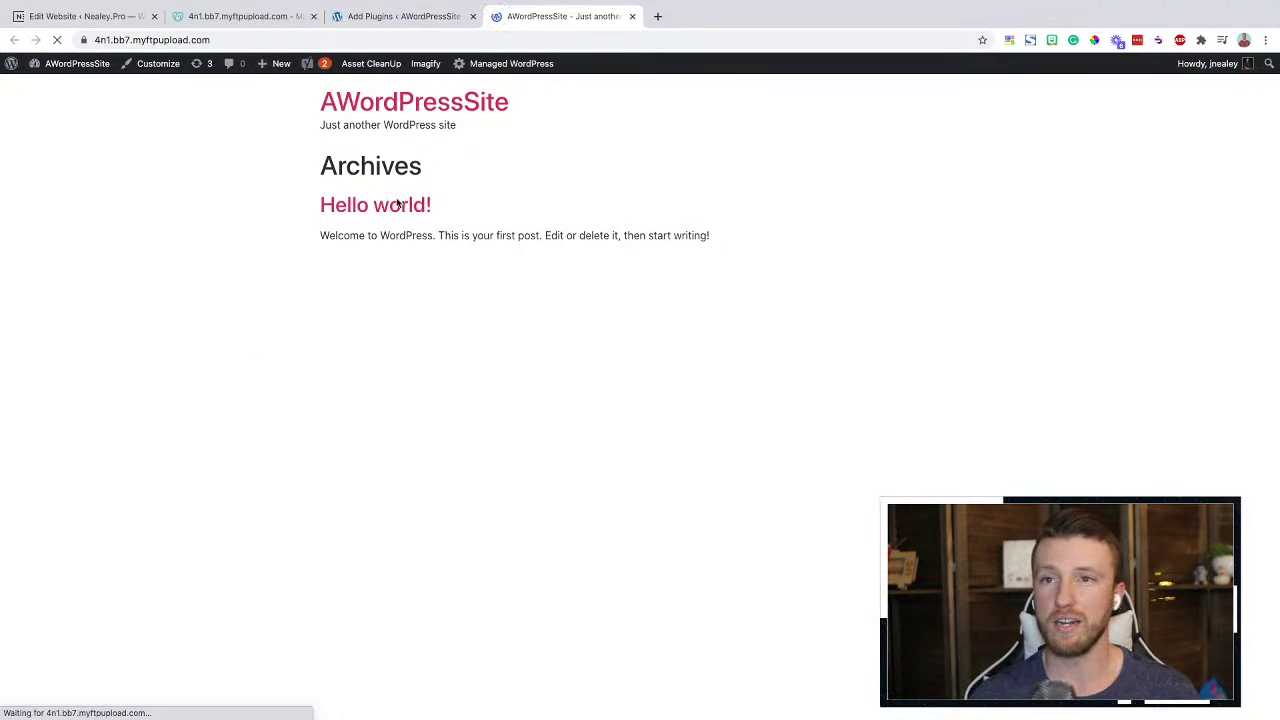
left_click(377, 16)
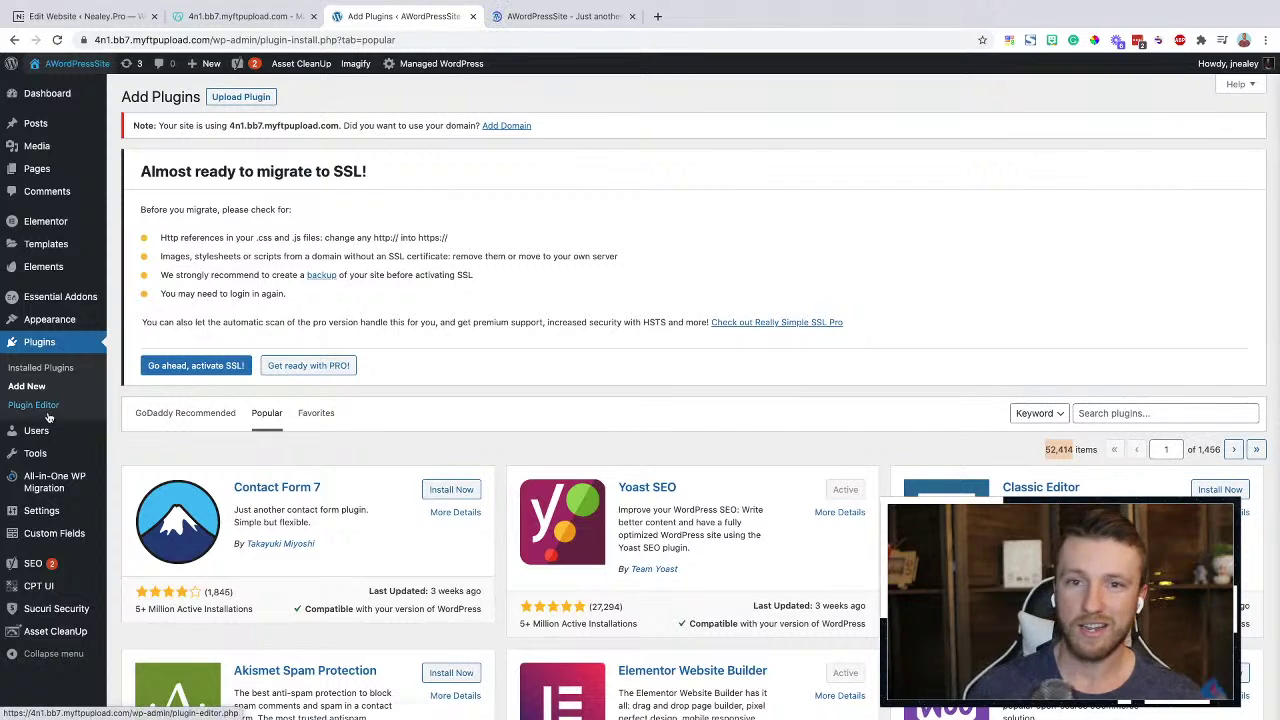
Open the list of installed plugins and review it from Advanced Custom Fields down to Yoast SEO
left_click(36, 368)
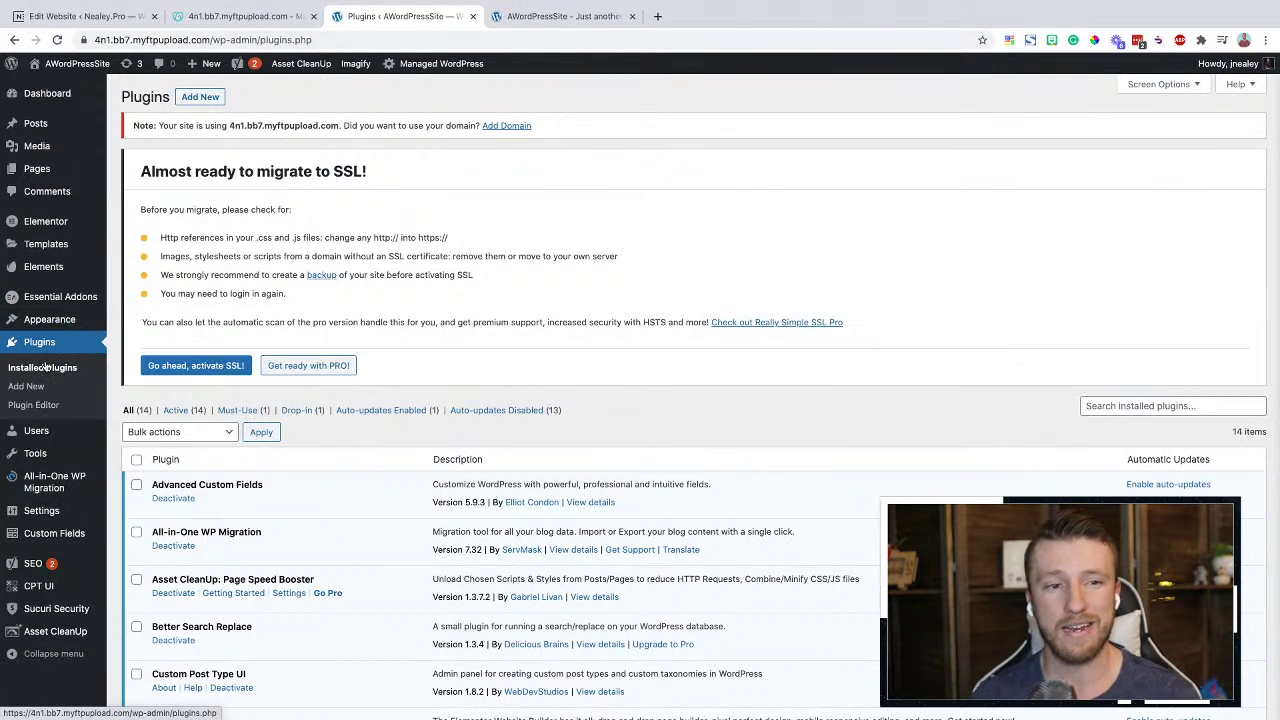
scroll(220, 467, "down", 2)
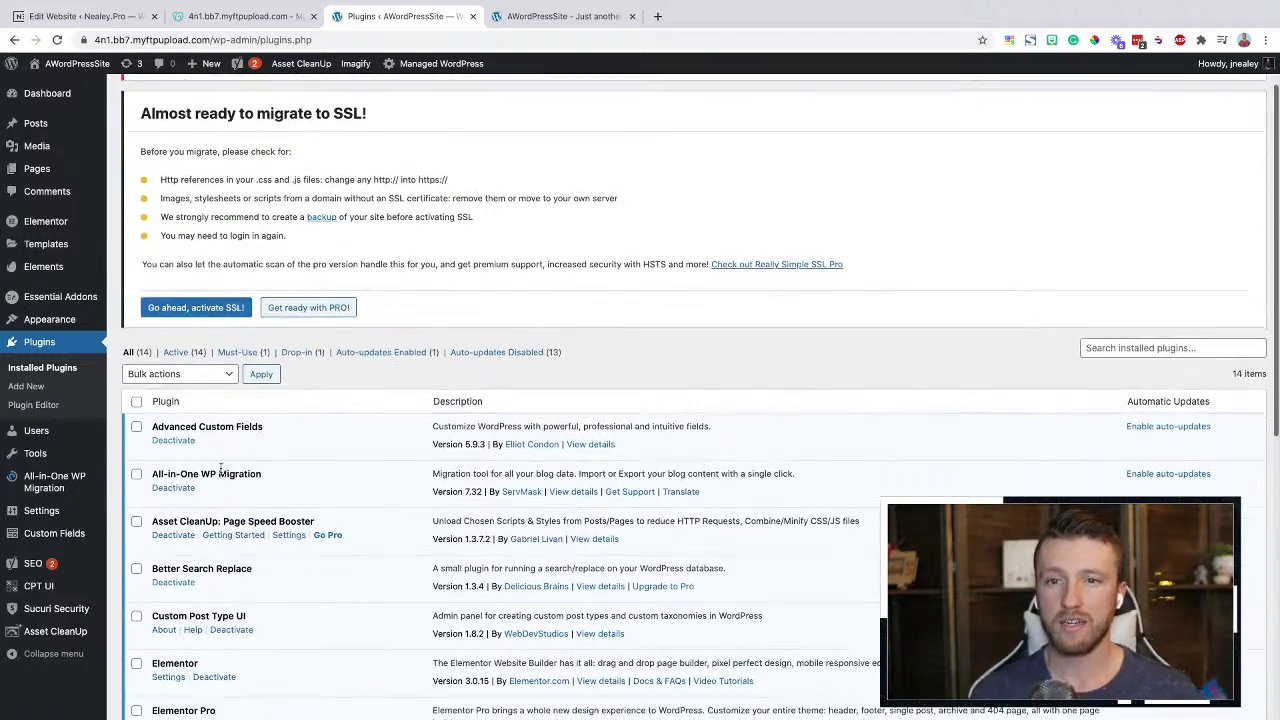
scroll(220, 467, "down", 5)
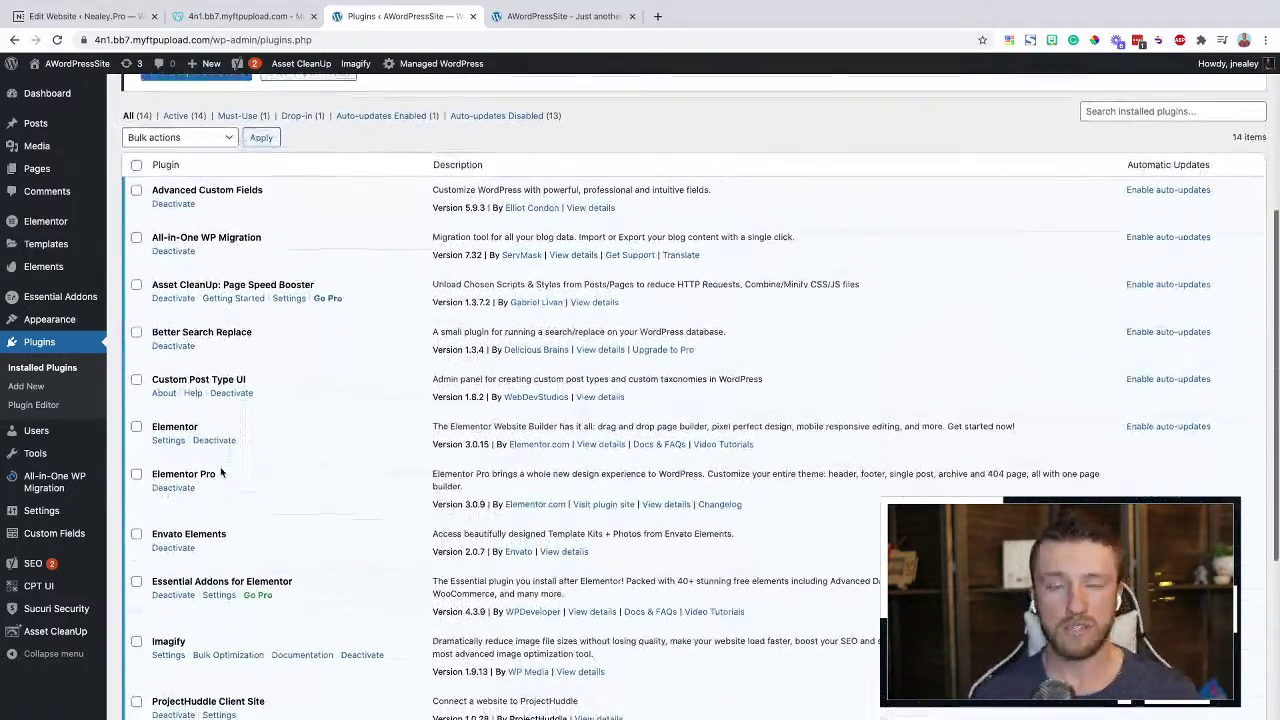
scroll(221, 473, "down", 5)
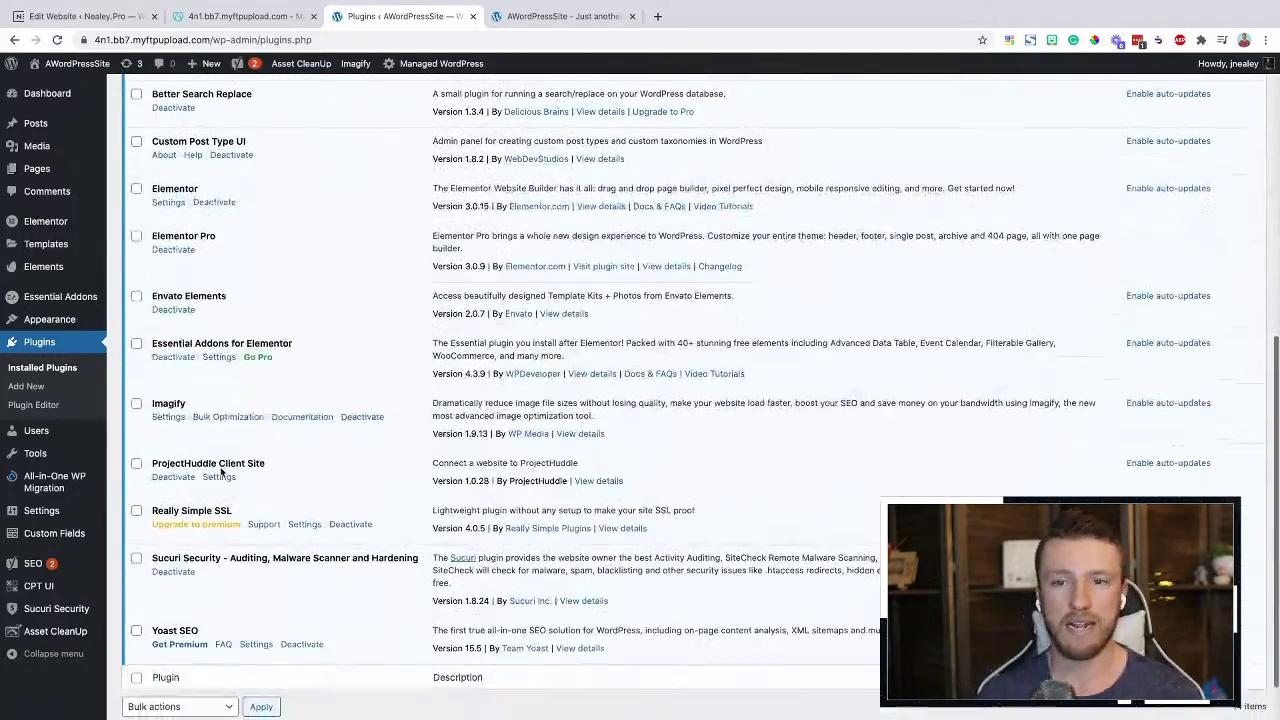
scroll(221, 473, "down", 1)
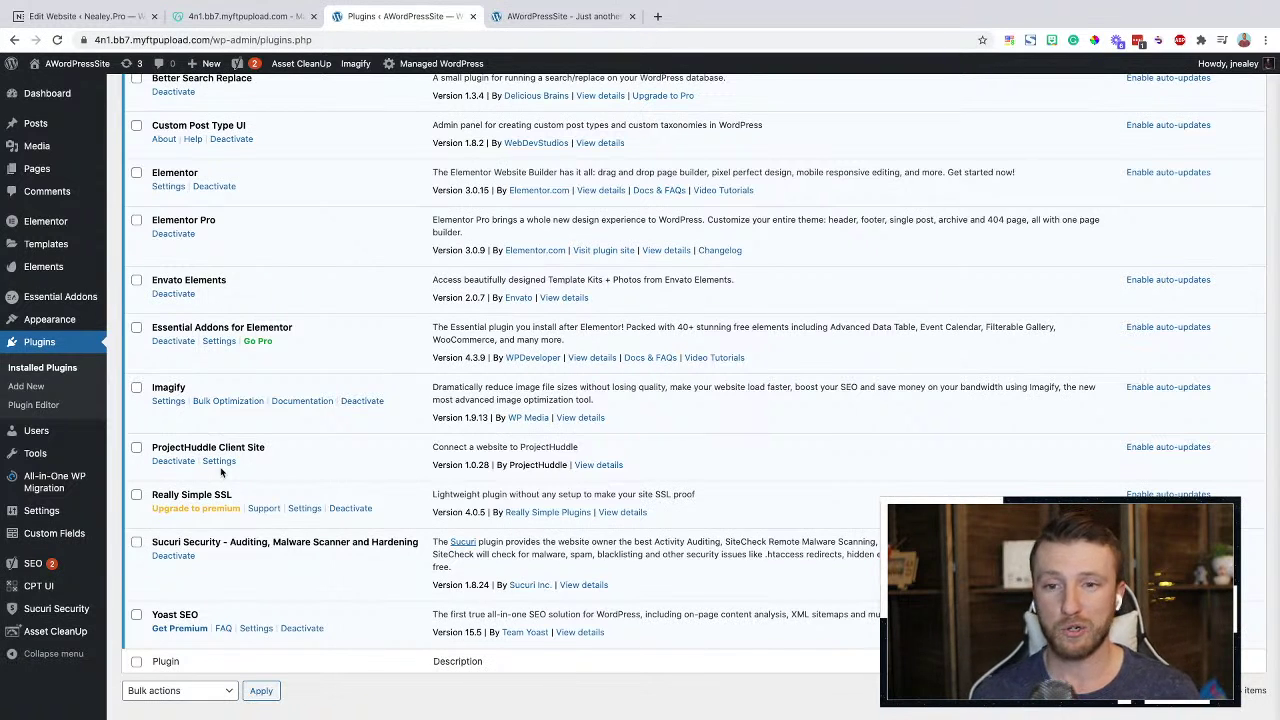
scroll(255, 600, "down", 2)
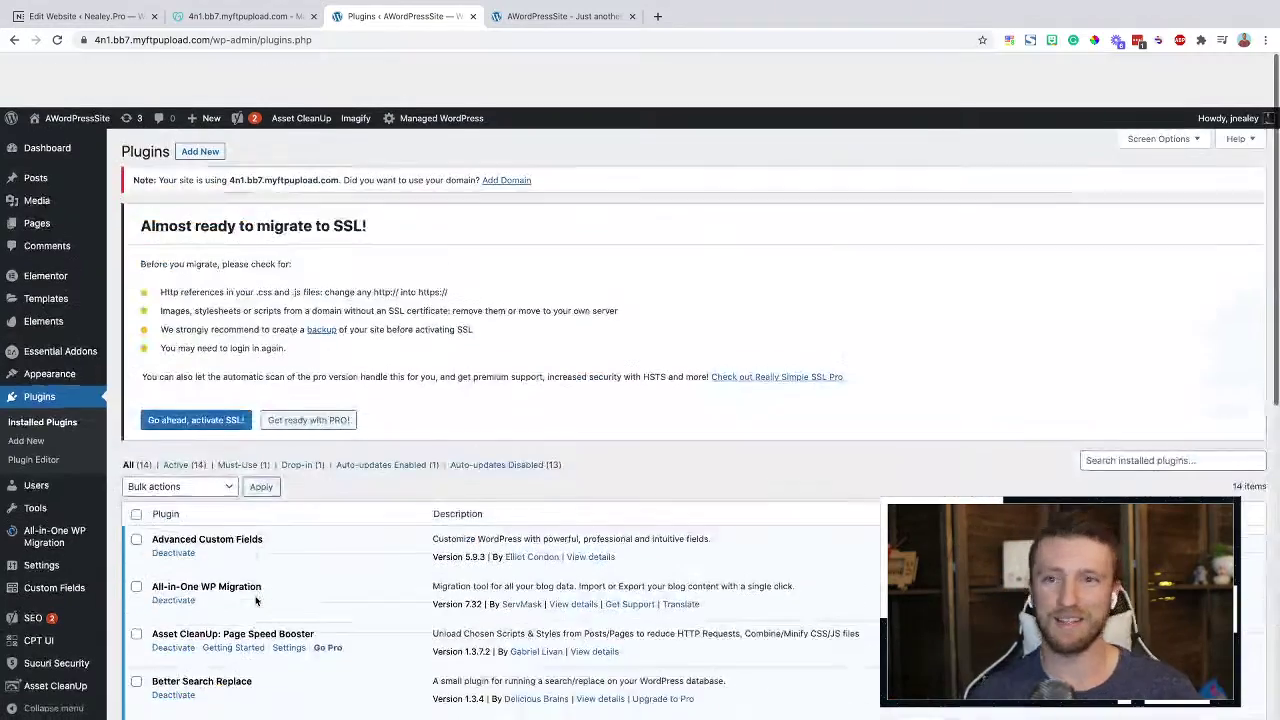
scroll(208, 545, "down", 15)
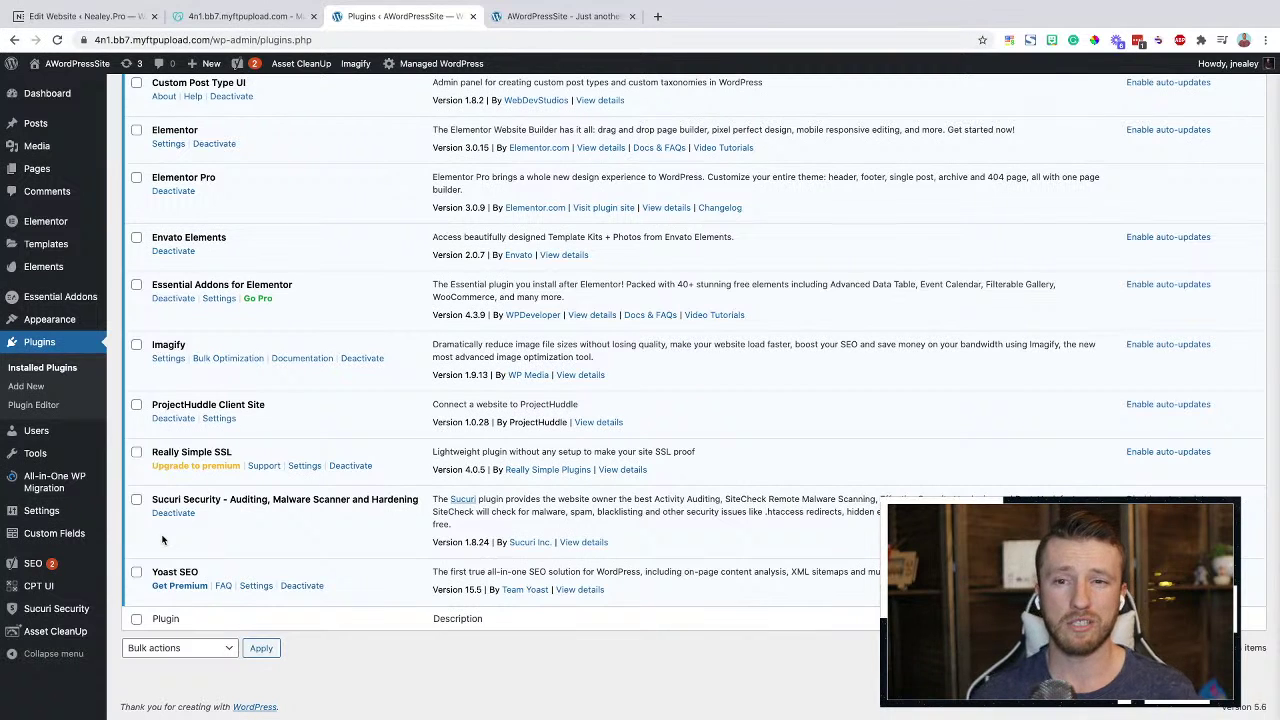
Open the Yoast SEO plugin's settings and launch the first-time SEO configuration wizard from its dashboard
left_click(255, 587)
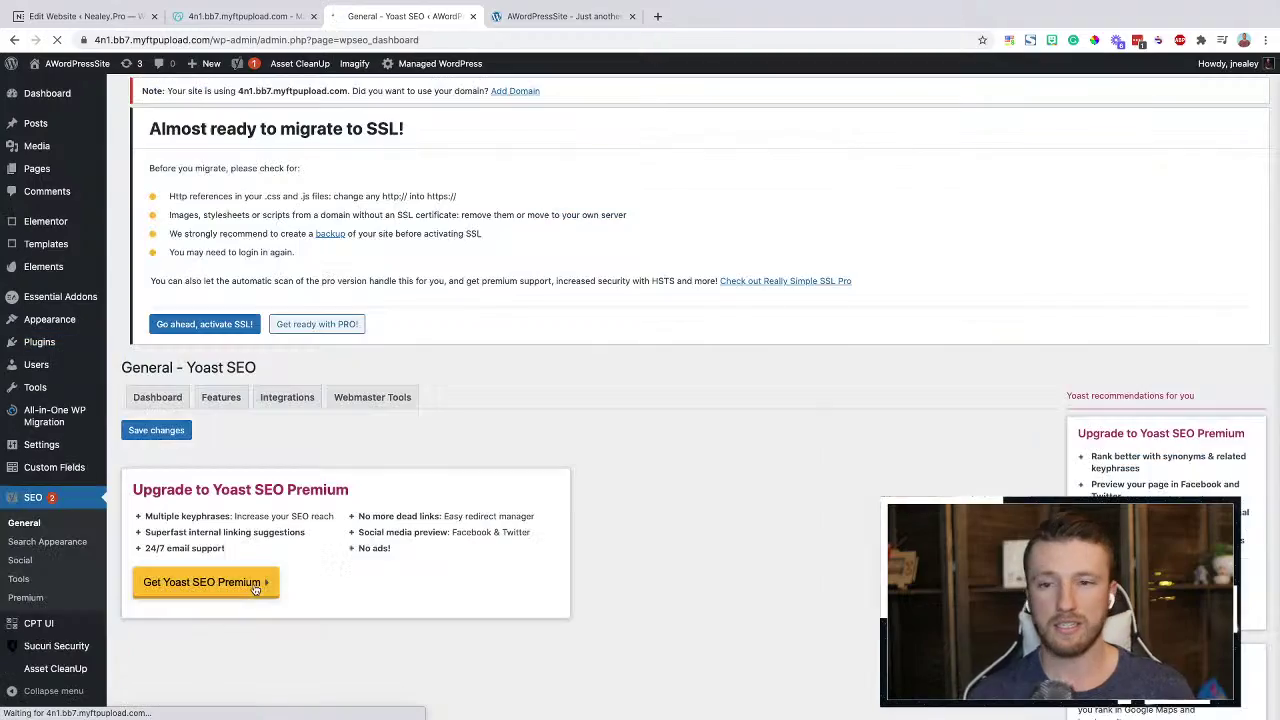
scroll(266, 531, "down", 3)
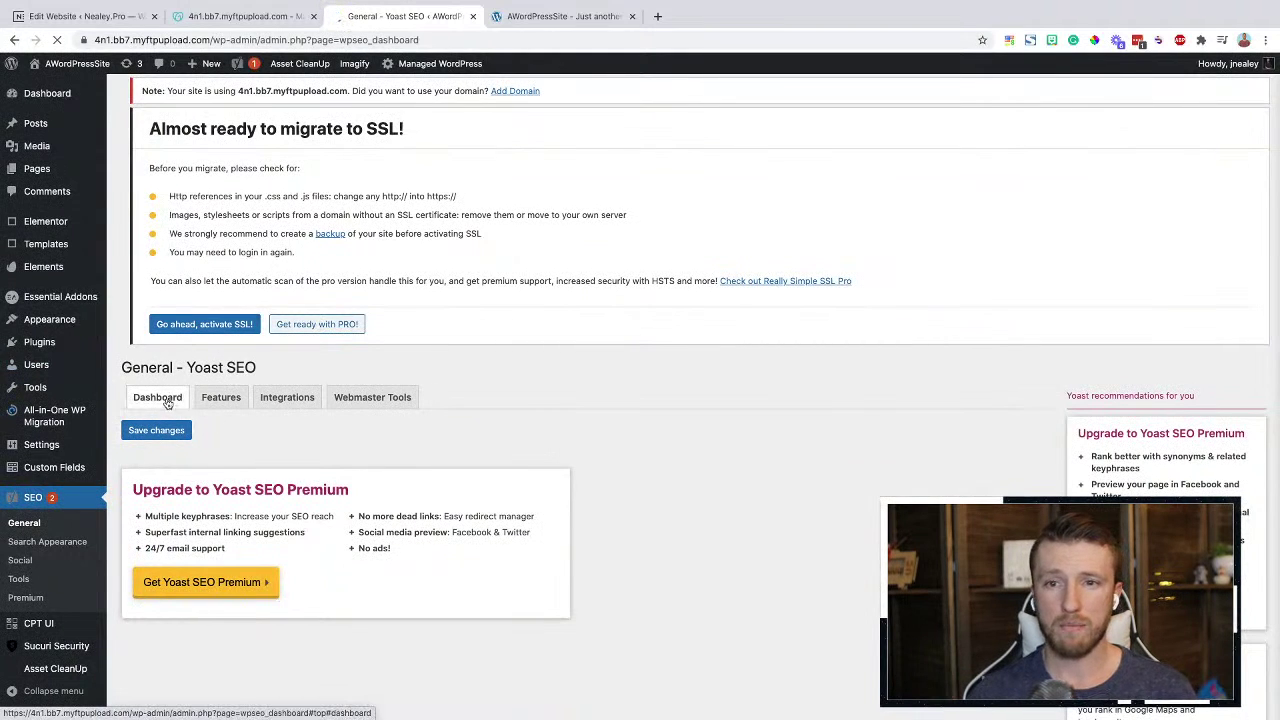
left_click(167, 400)
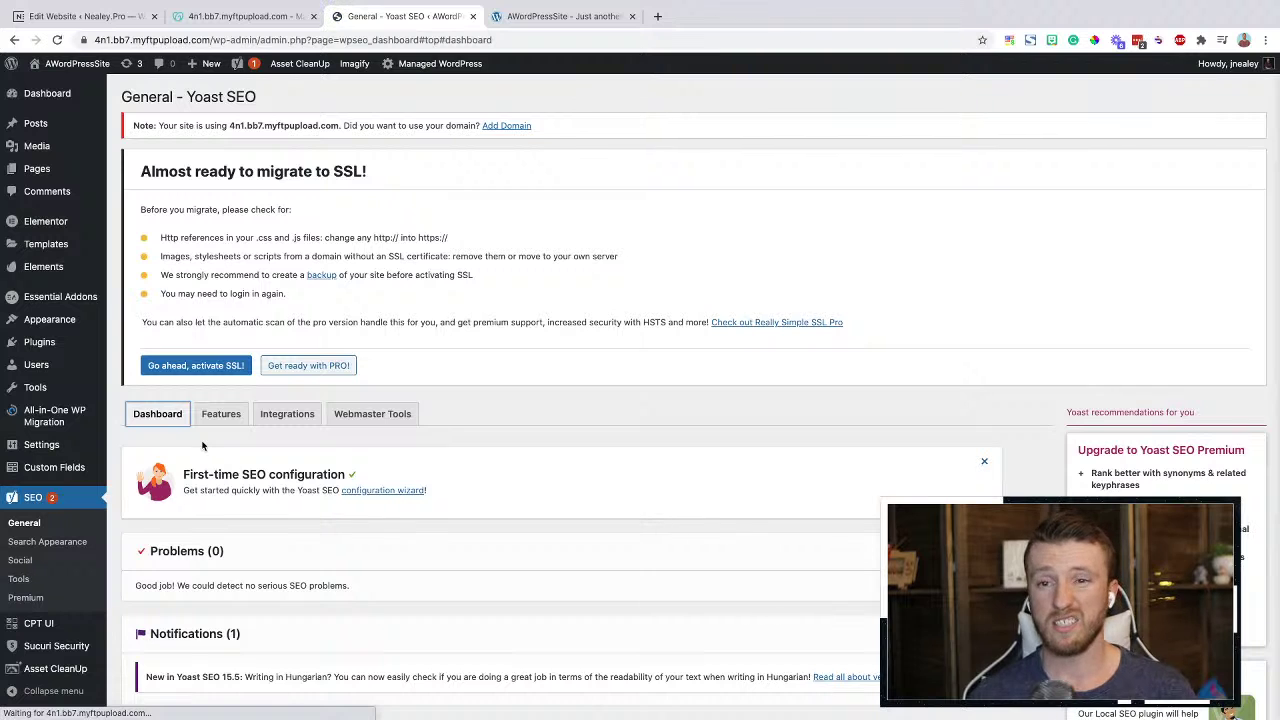
scroll(202, 446, "down", 1)
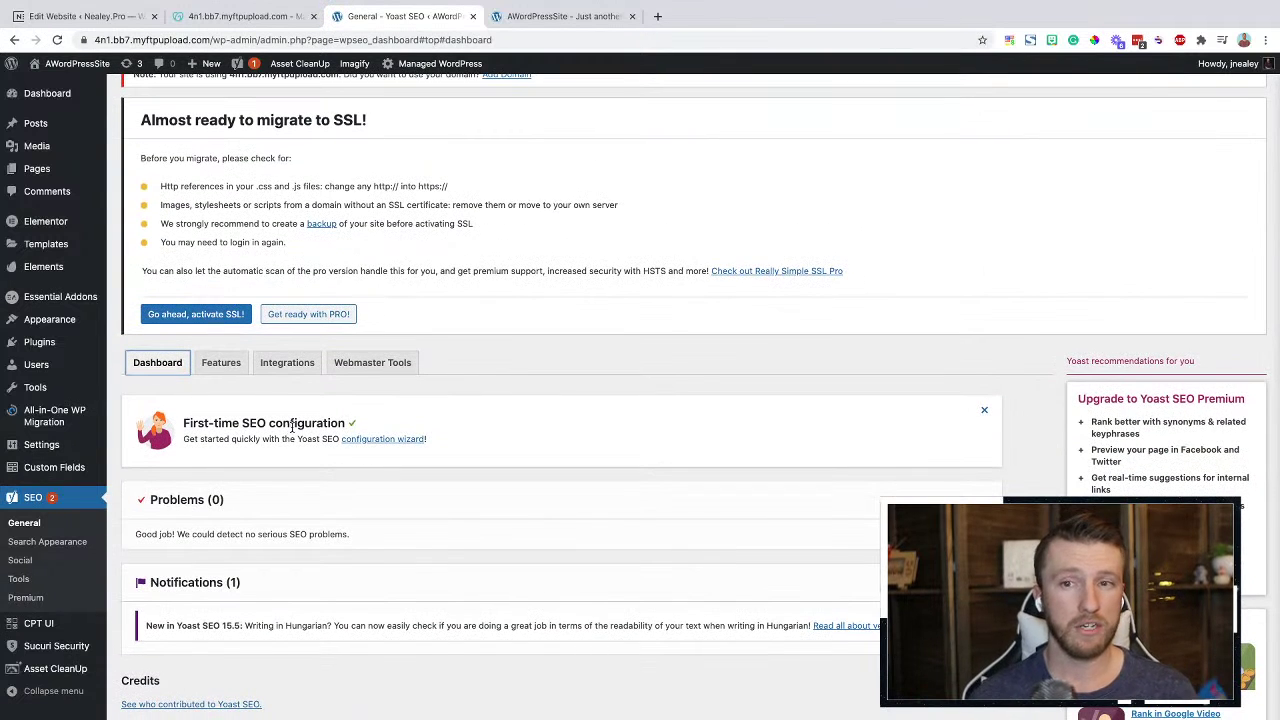
left_click(379, 441)
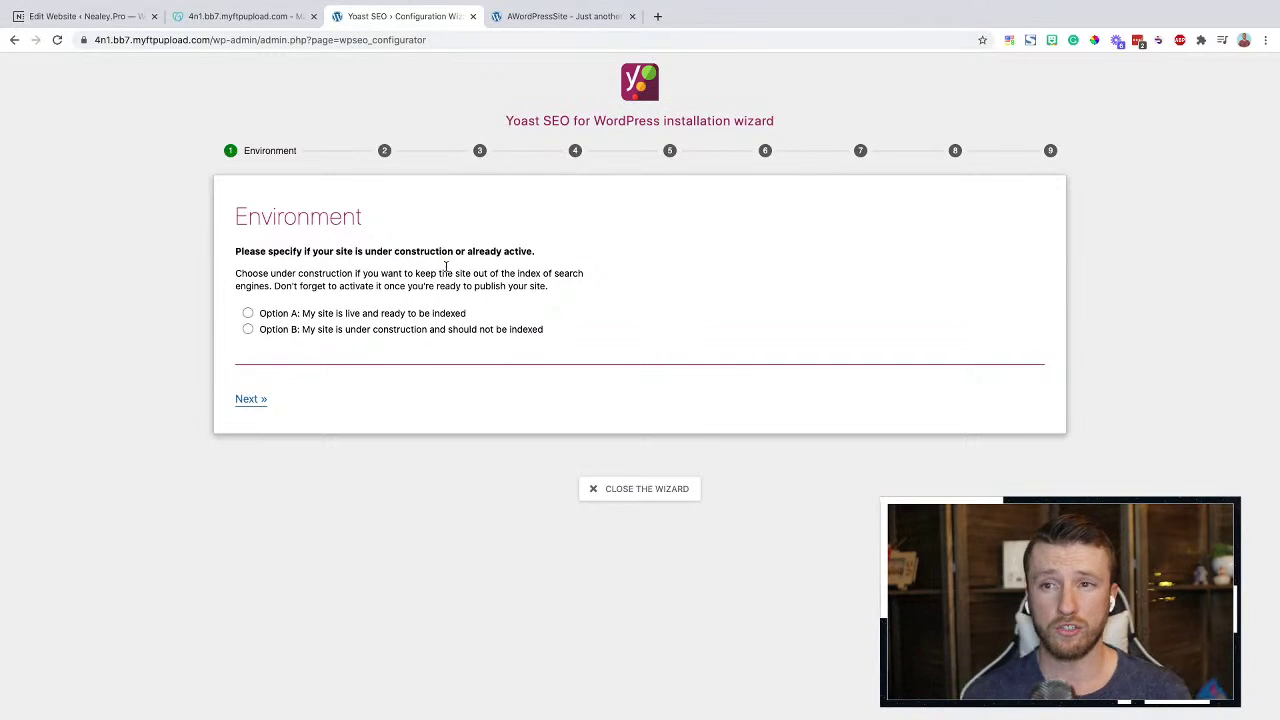
Specify that the site is live and ready to be indexed, and set its type to a small offline business
left_click(247, 313)
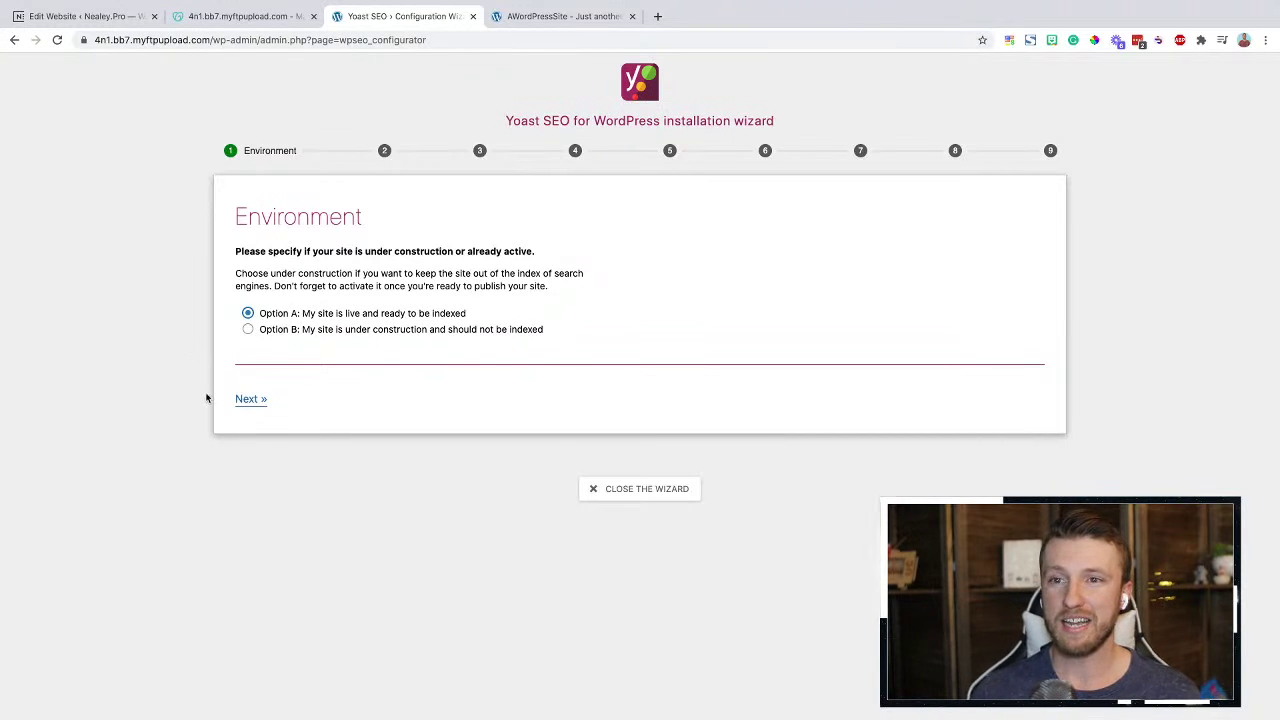
left_click(251, 399)
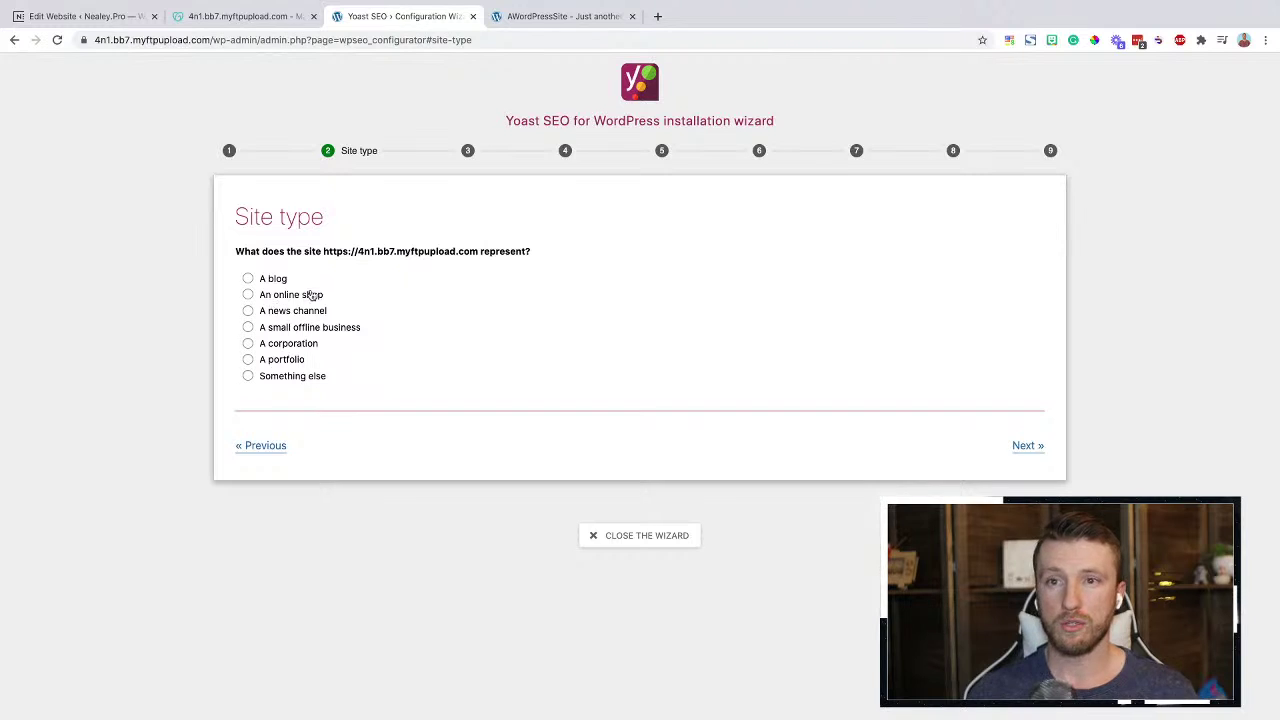
left_click(248, 327)
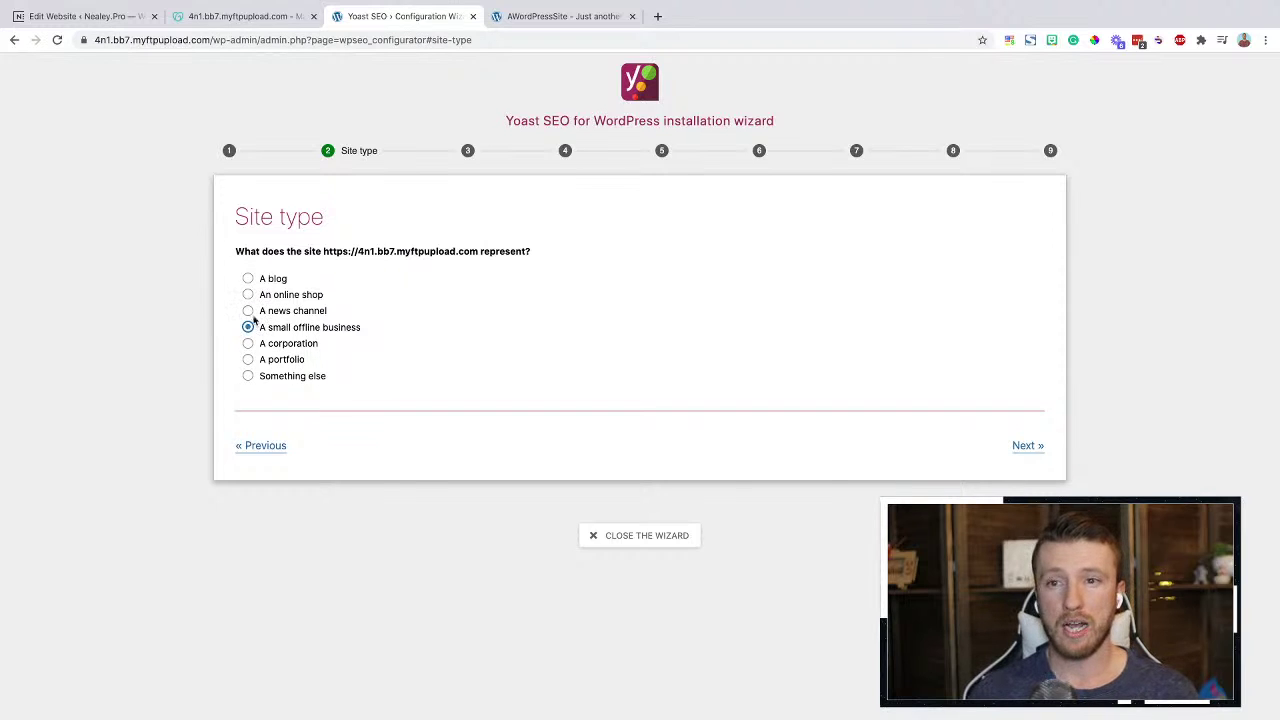
left_click(1040, 447)
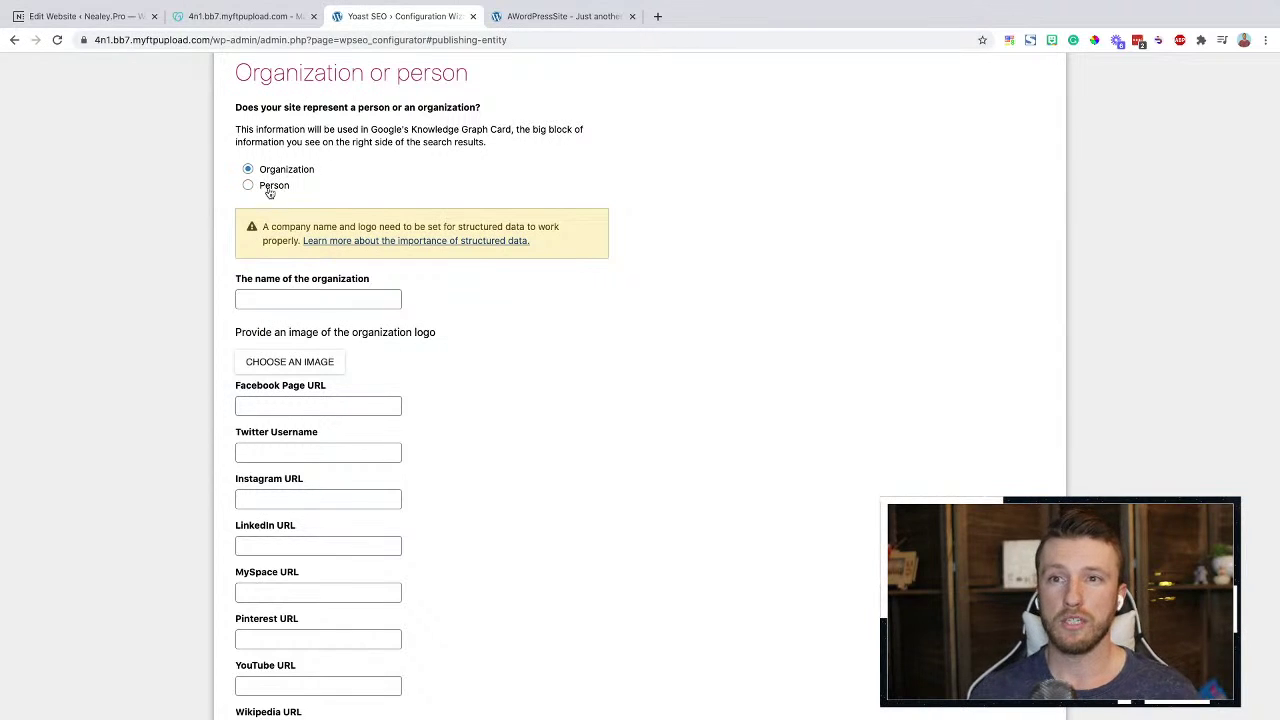
Name the organization "Nealey Pro", leave the logo and social profile fields empty, and continue to search engine visibility
left_click(287, 300)
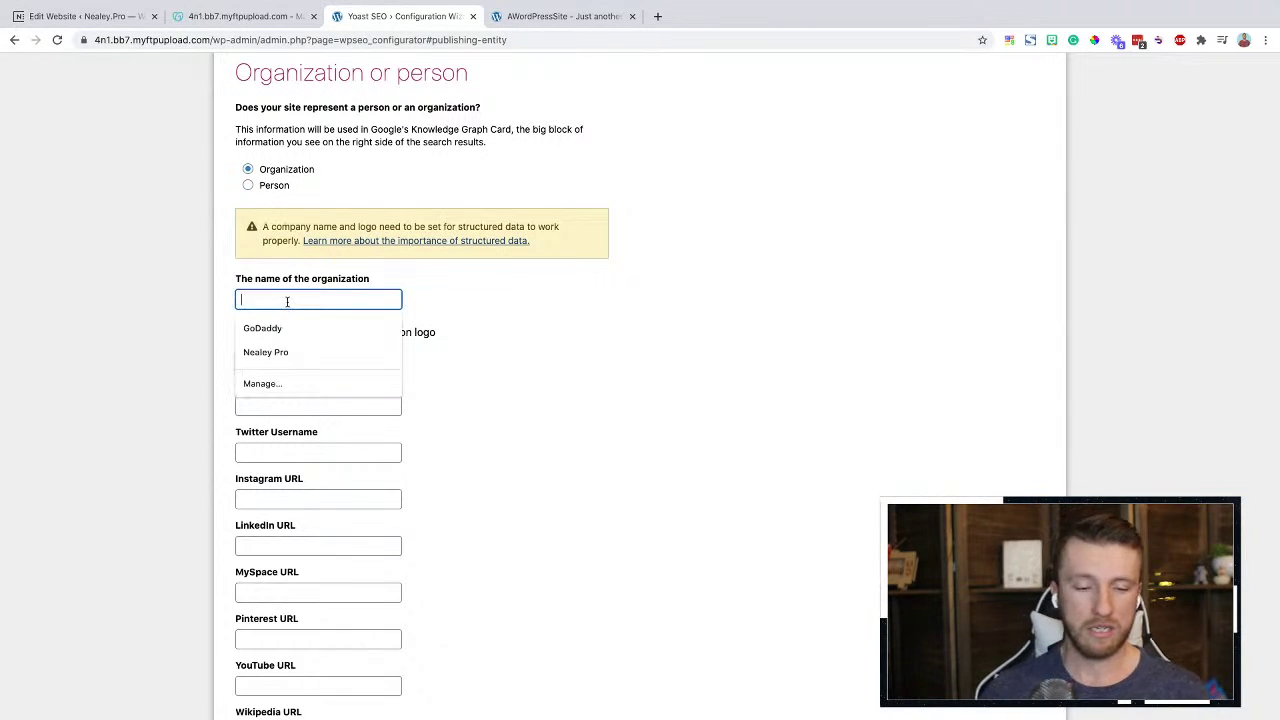
type("Nealey Pro")
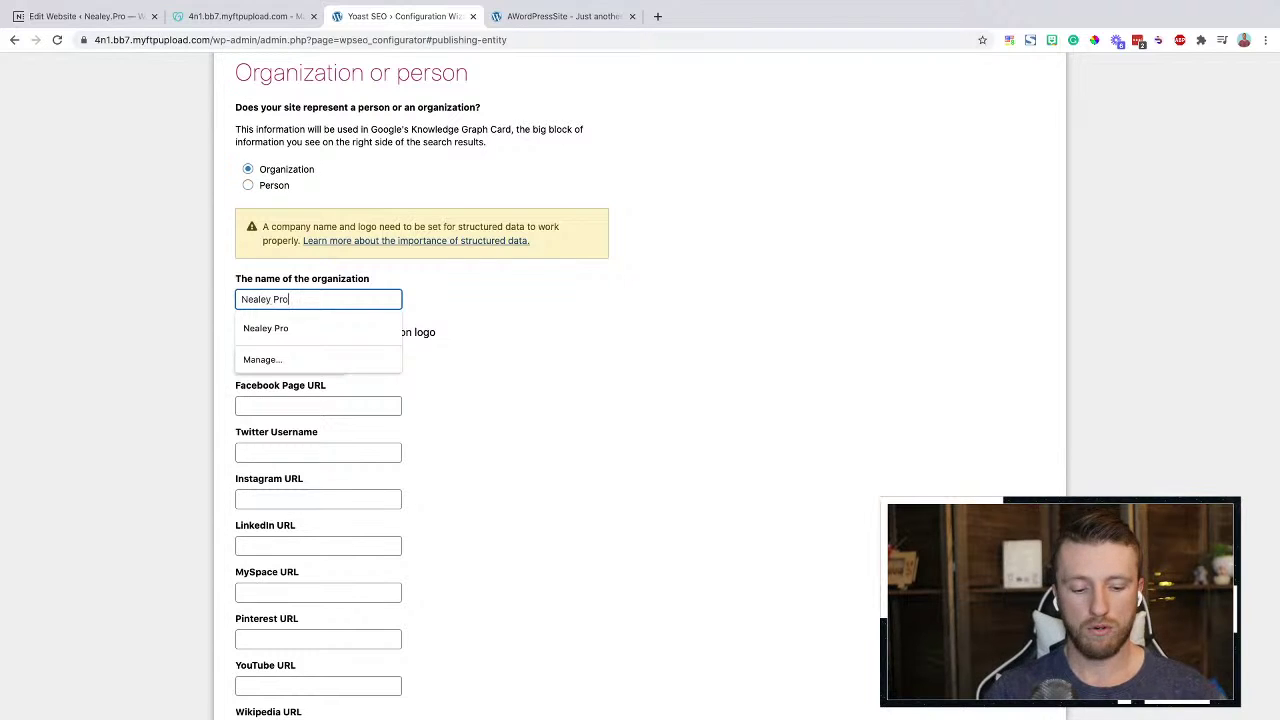
key("Tab")
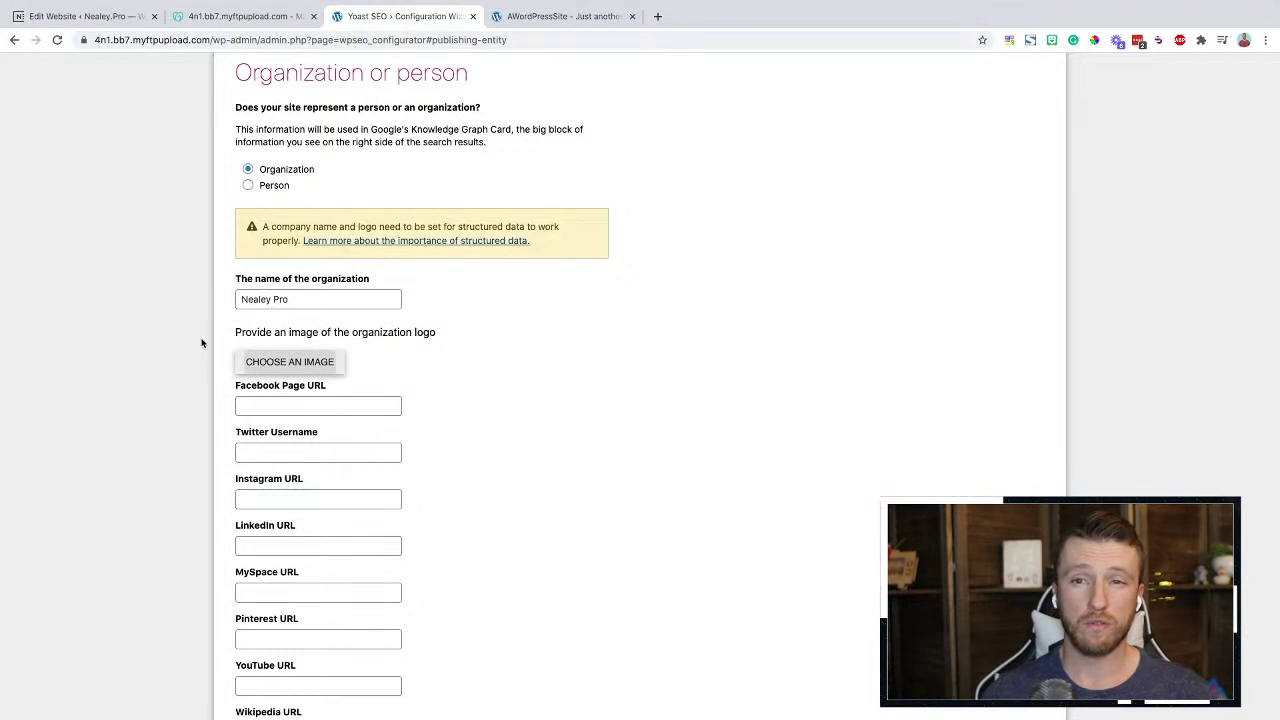
key("Tab")
scroll(411, 437, "down", 2)
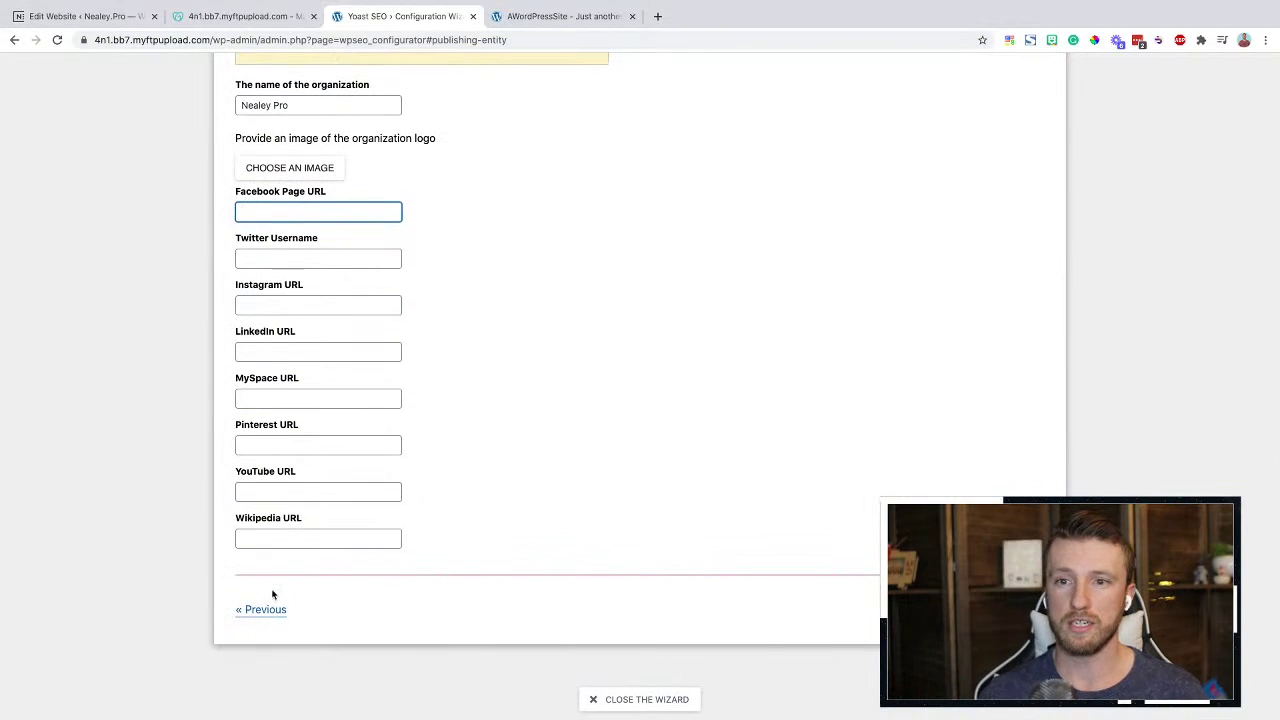
left_click(256, 398)
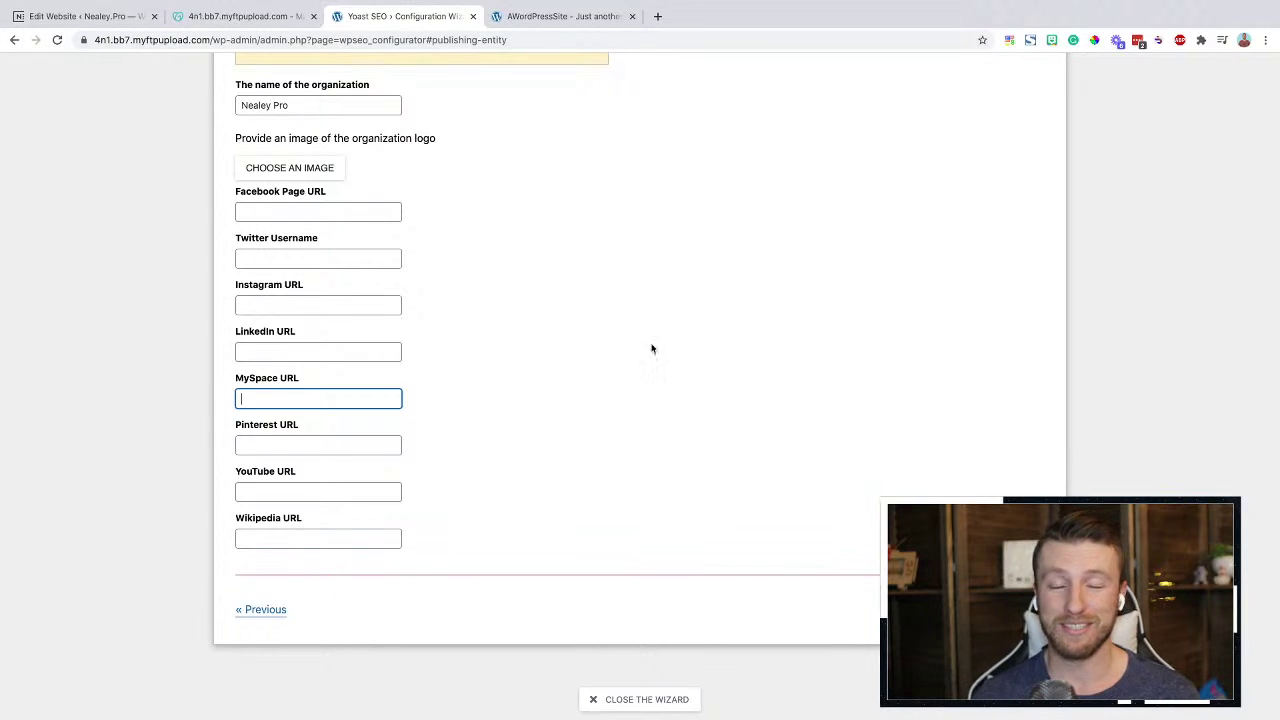
left_click(1020, 609)
Exclude "My Templates" from search results and proceed past the multiple authors question with No selected
scroll(741, 365, "up", 4)
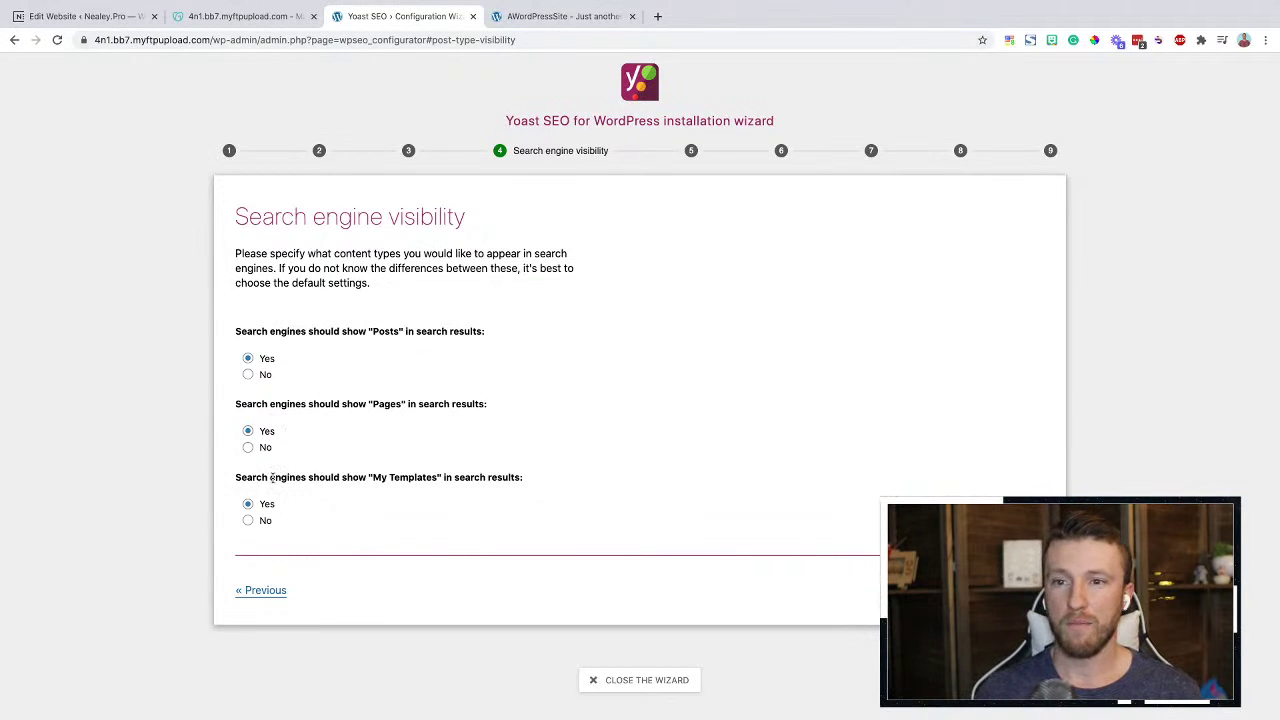
left_click_drag(233, 477, 497, 475)
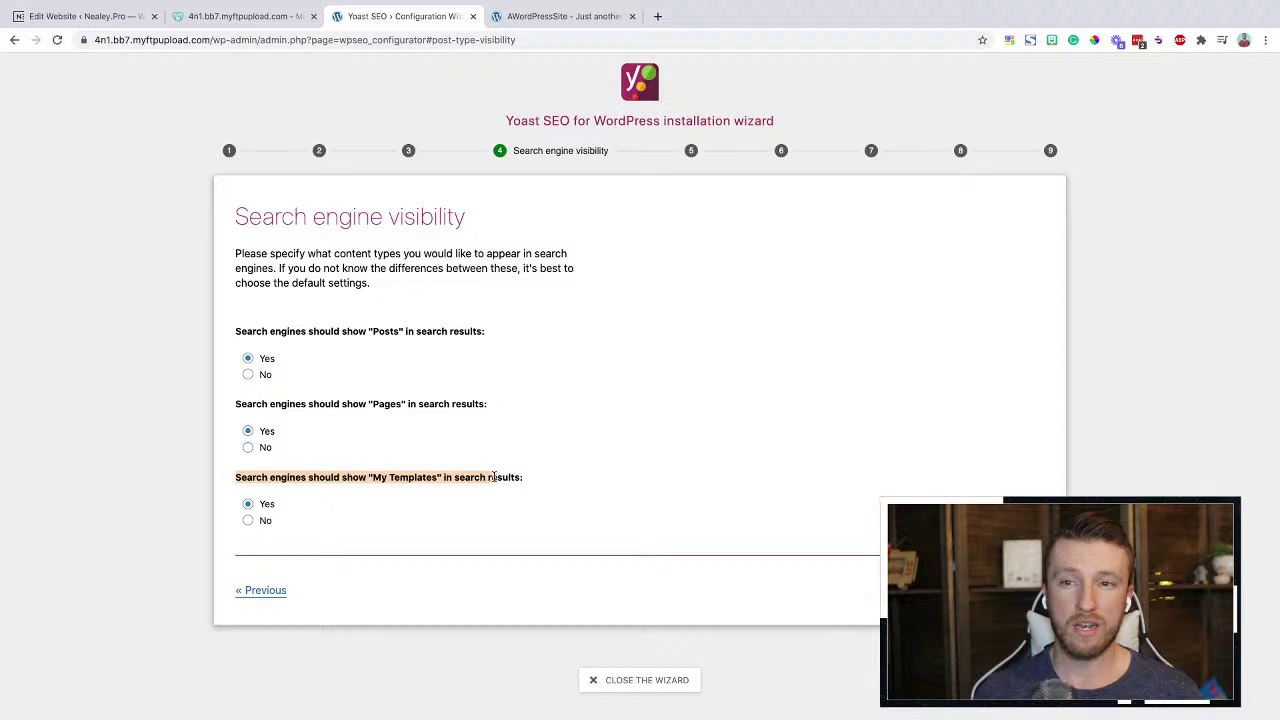
left_click(248, 521)
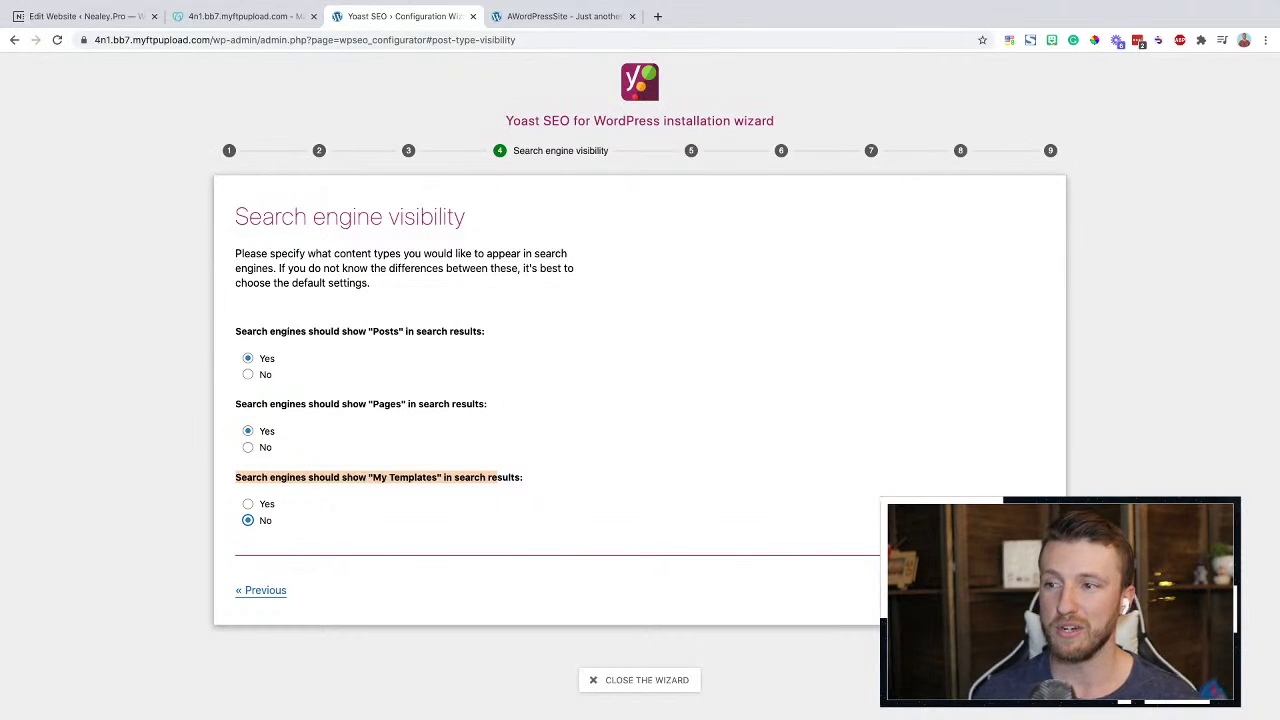
left_click(1024, 590)
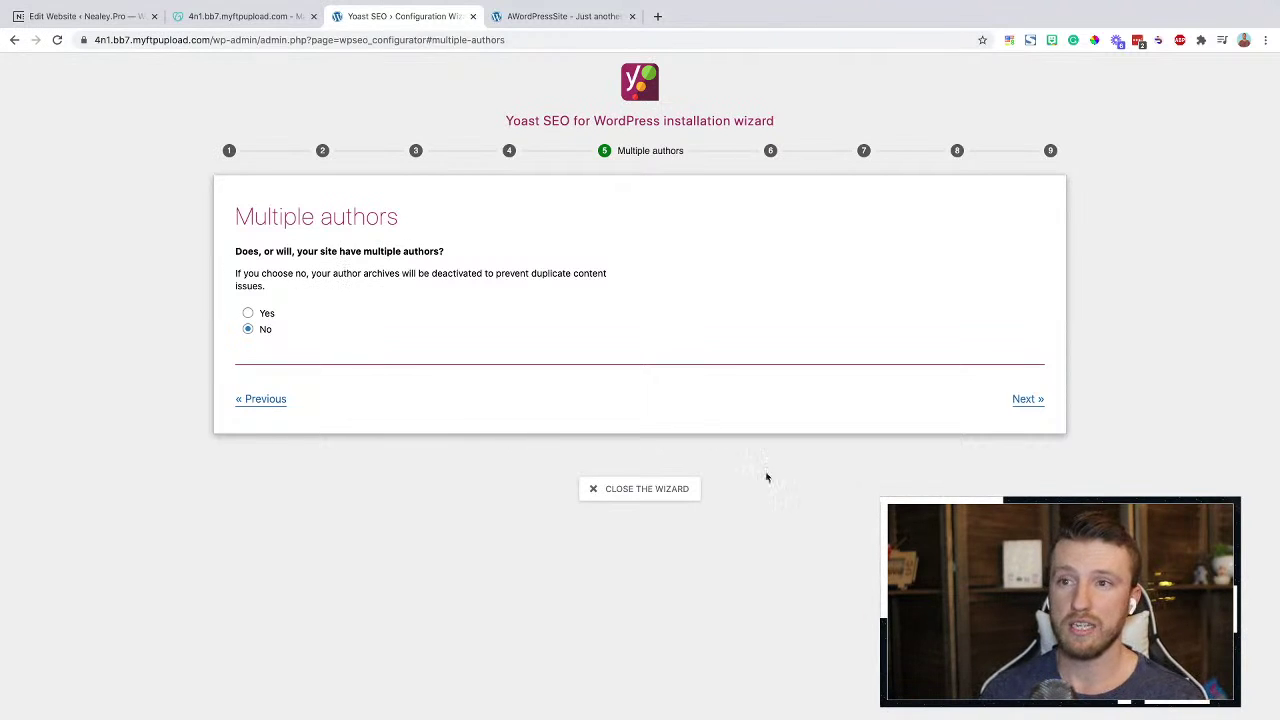
left_click(1022, 399)
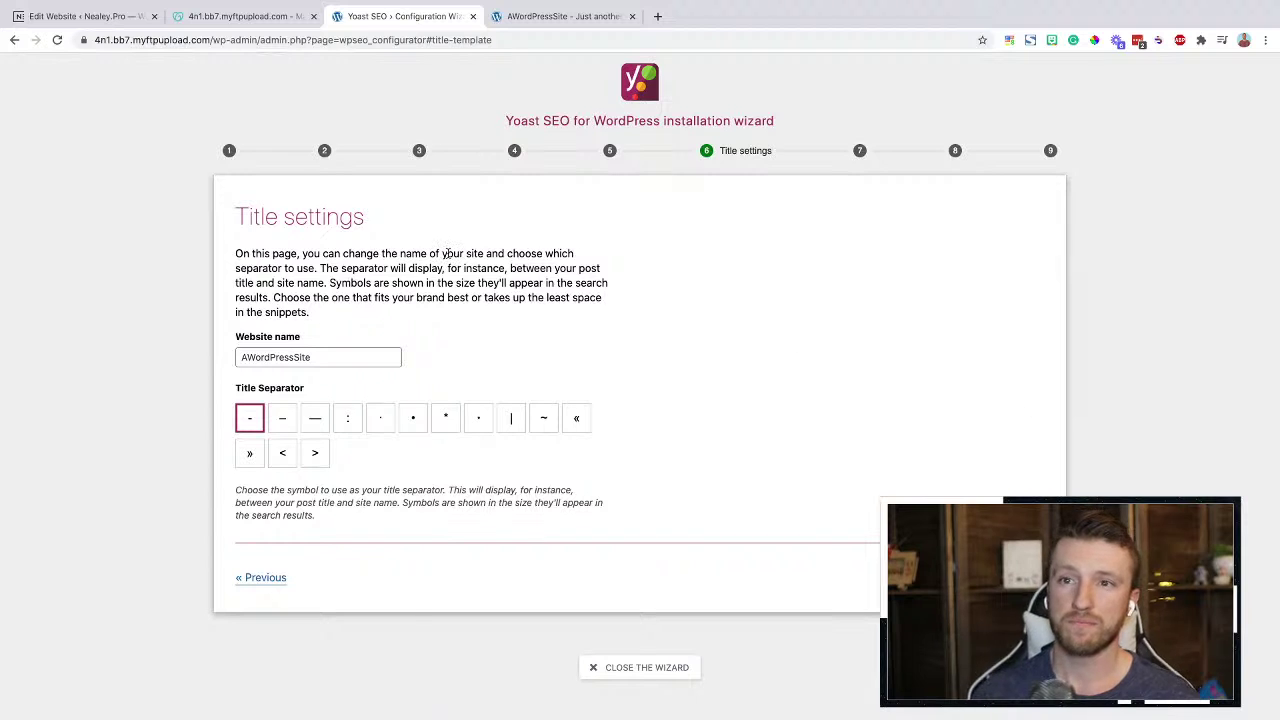
Set the website name to "Nealey.Pro" with the vertical bar | as title separator, and continue to the tracking question
left_click(329, 357)
key("ctrl+a")
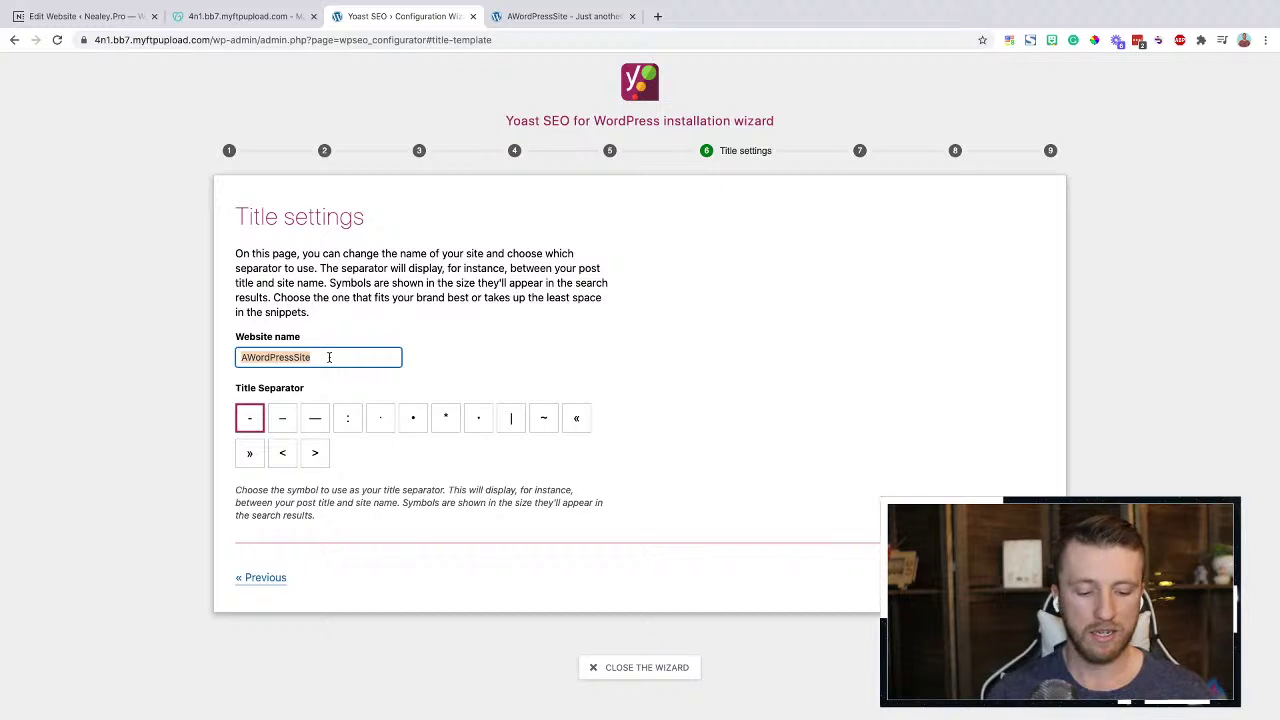
type("Nealey.Pro")
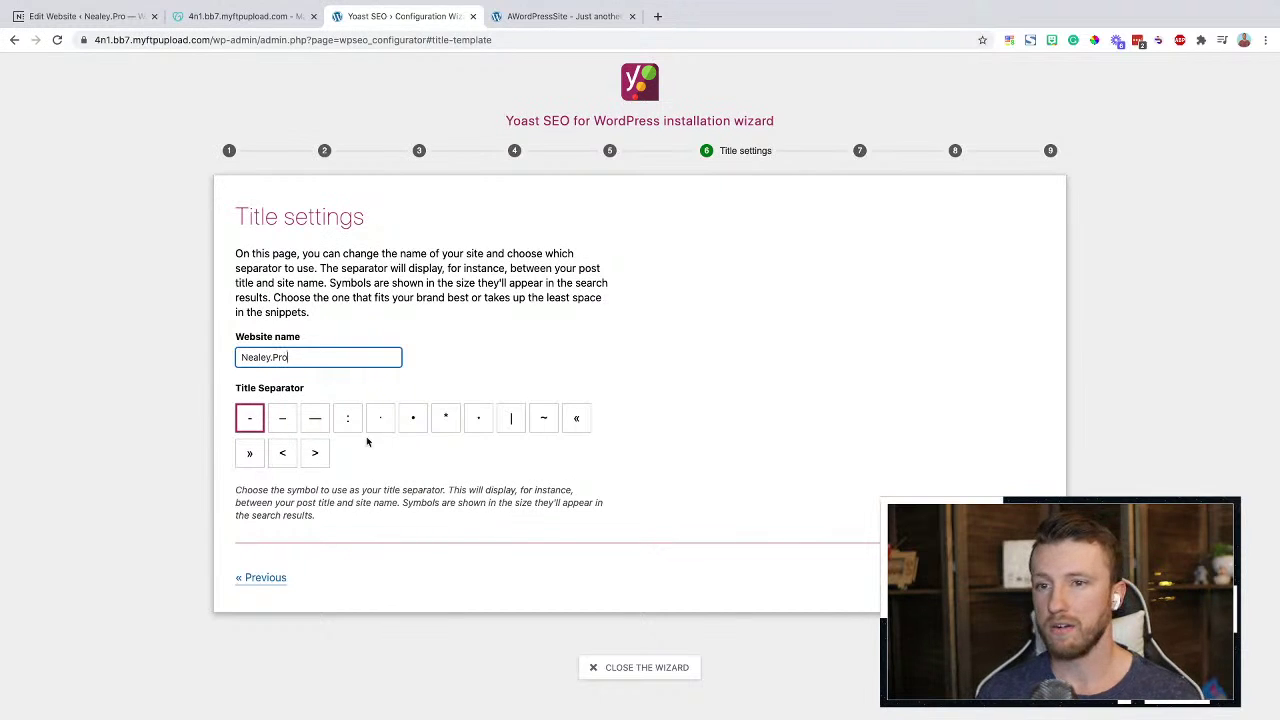
left_click(420, 418)
left_click(446, 420)
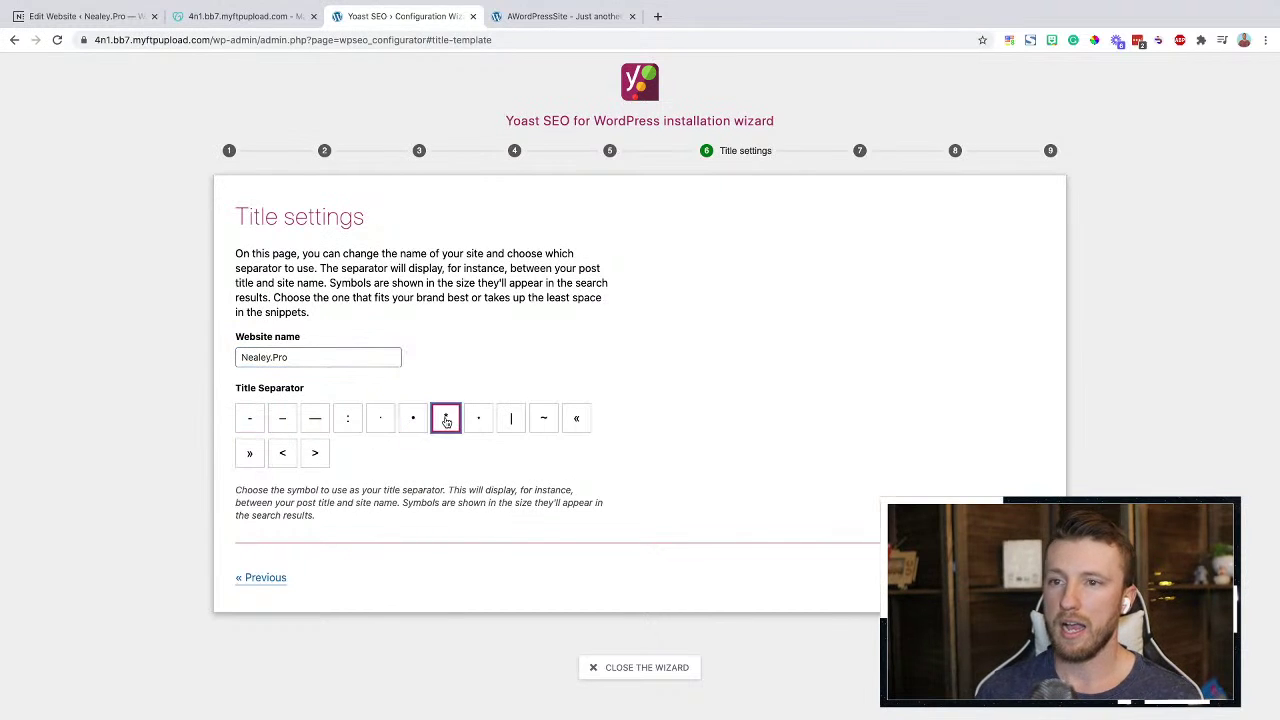
left_click(512, 425)
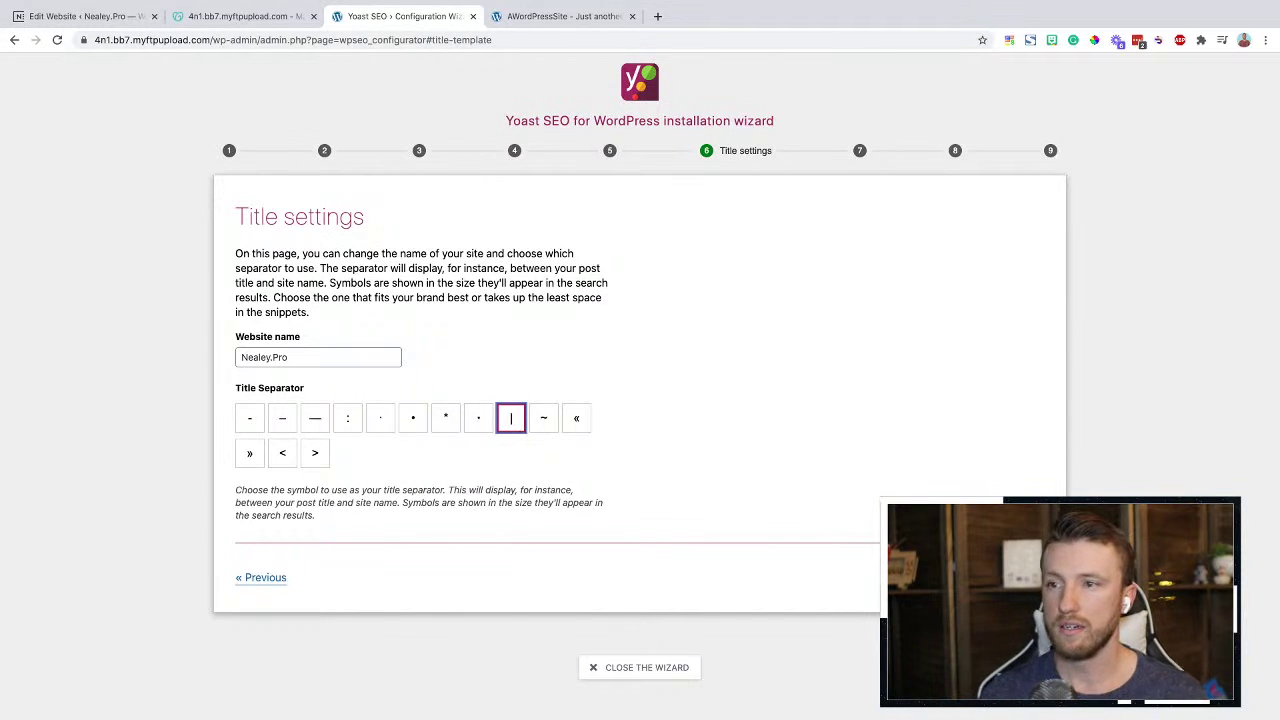
left_click(1005, 577)
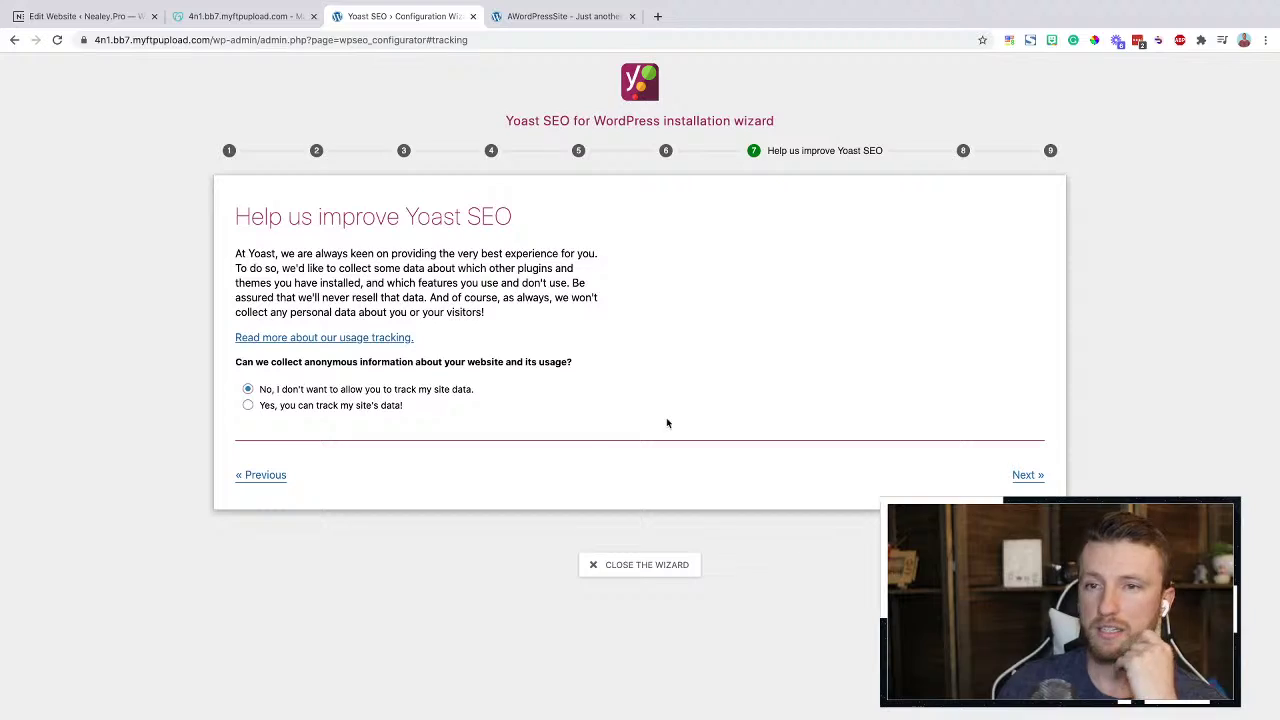
Finish and close the installation wizard with usage tracking declined and without signing up for the newsletter
left_click(1020, 475)
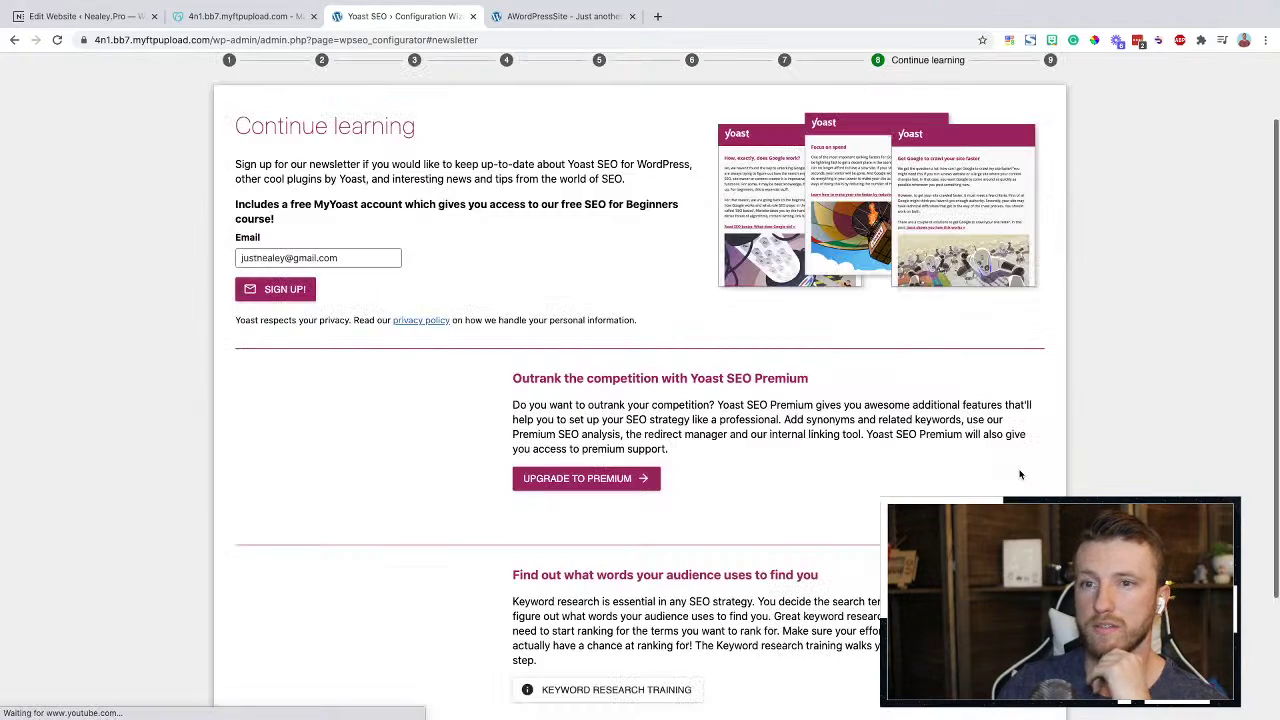
scroll(630, 375, "down", 1)
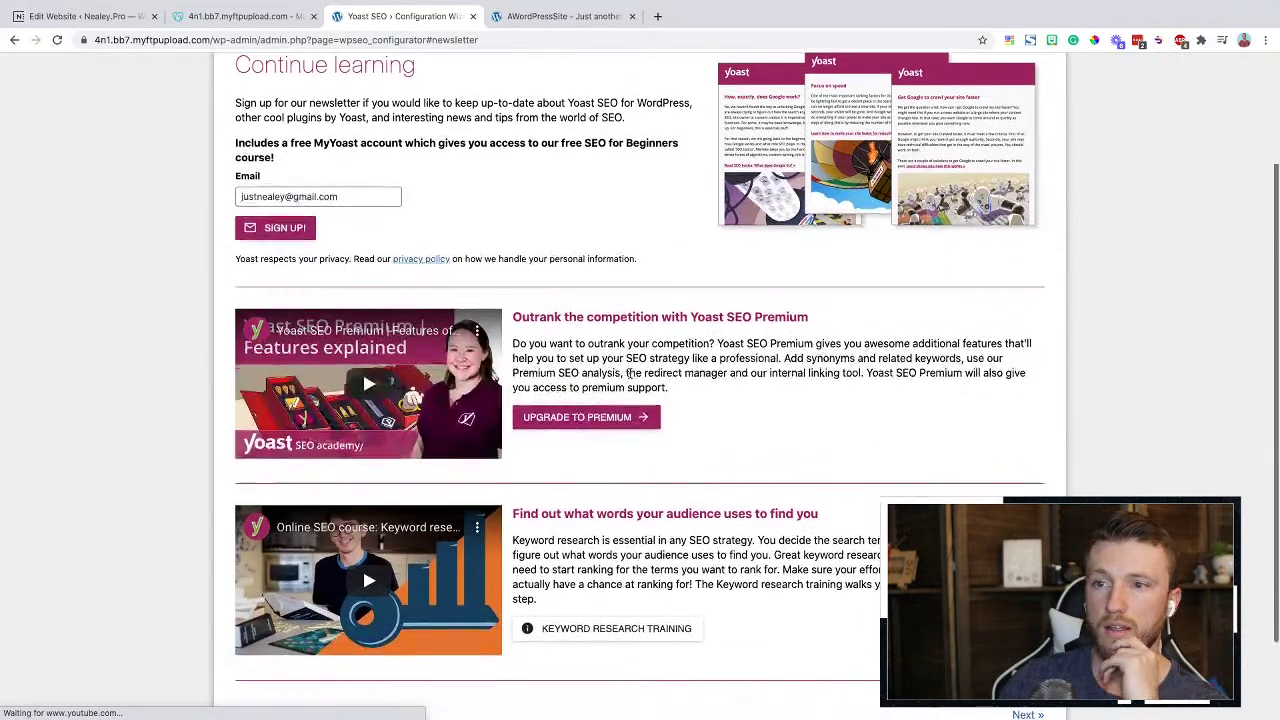
scroll(630, 375, "down", 3)
scroll(630, 377, "up", 4)
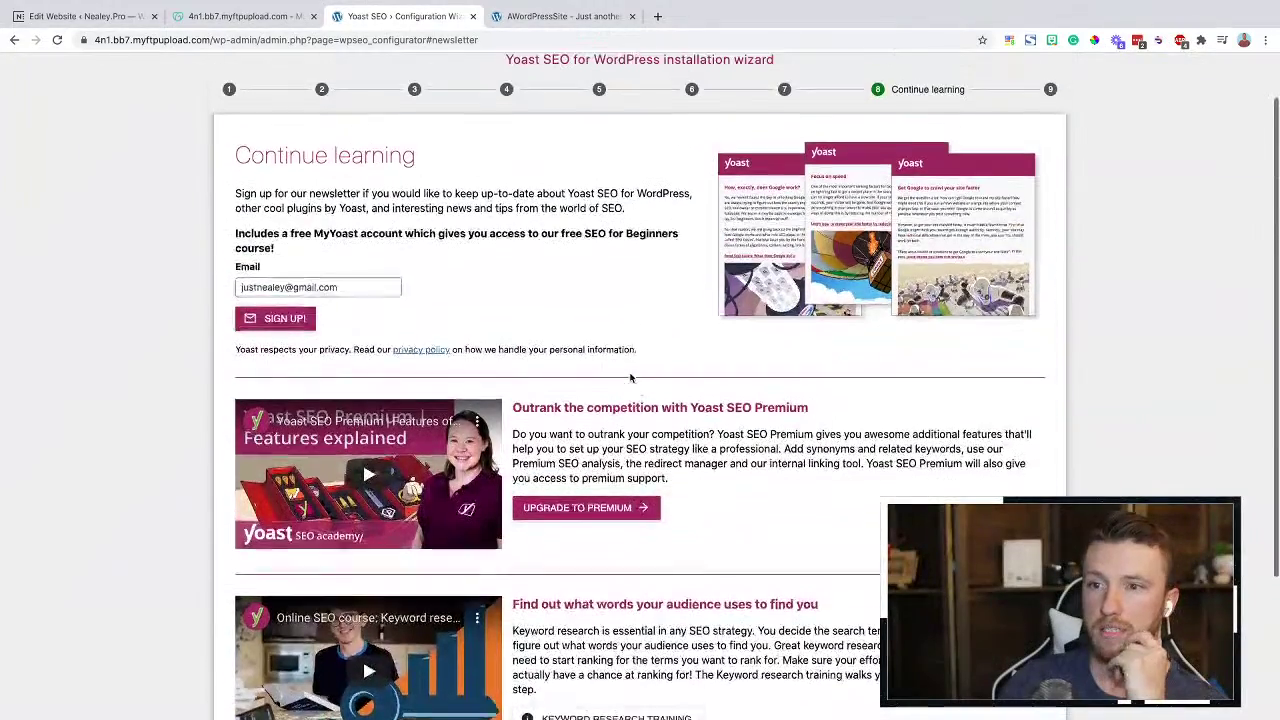
scroll(630, 377, "down", 4)
left_click(1030, 609)
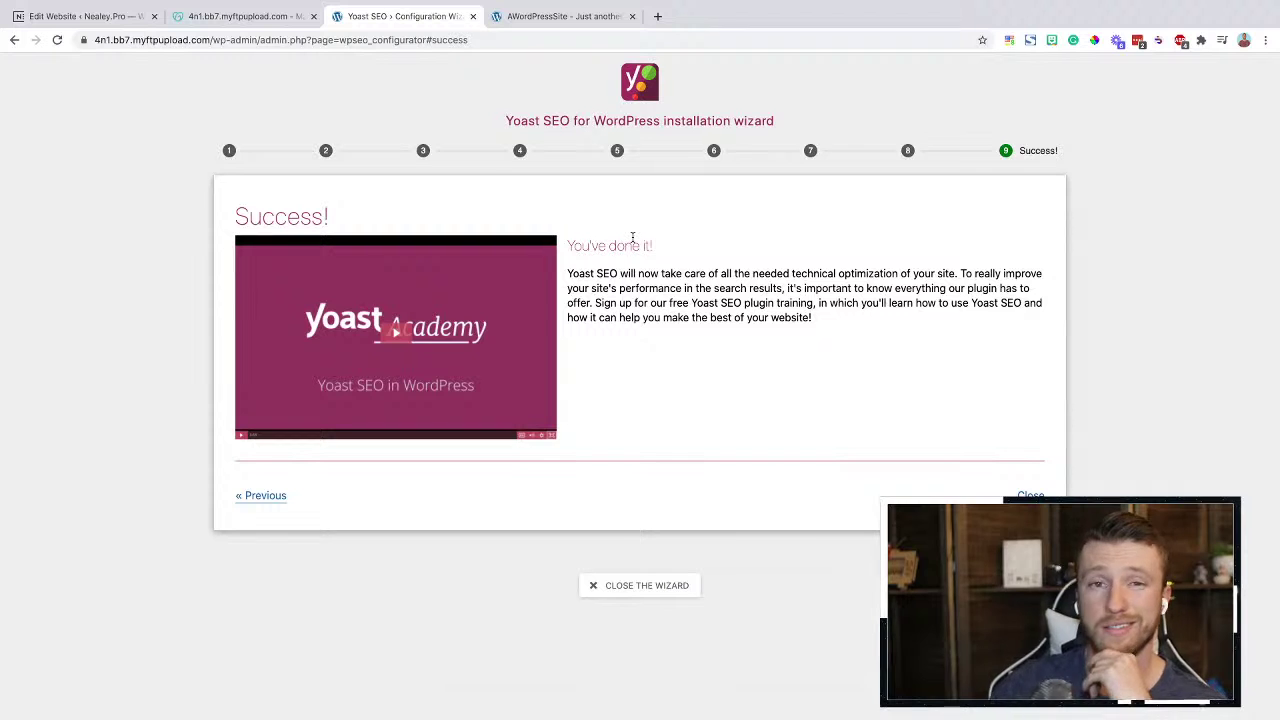
left_click(619, 588)
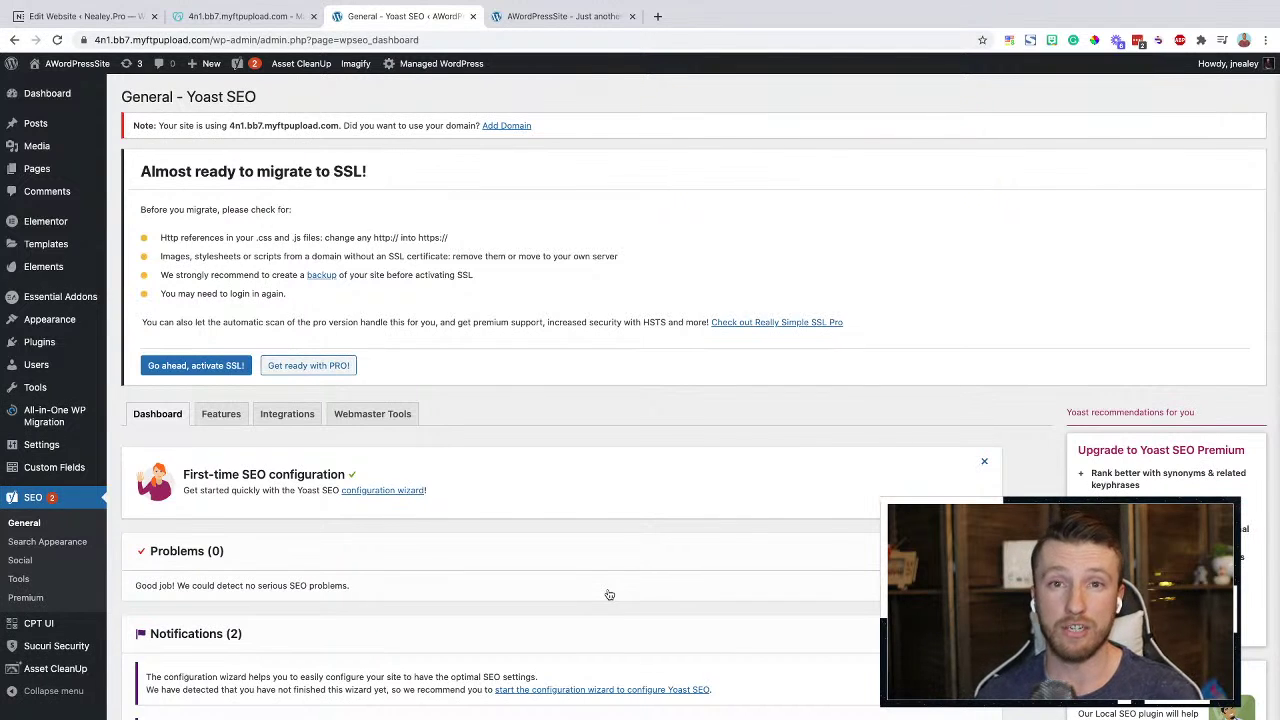
Open Sample Page in the block editor, dismissing the welcome guide, and go to its Yoast SEO section
left_click(22, 172)
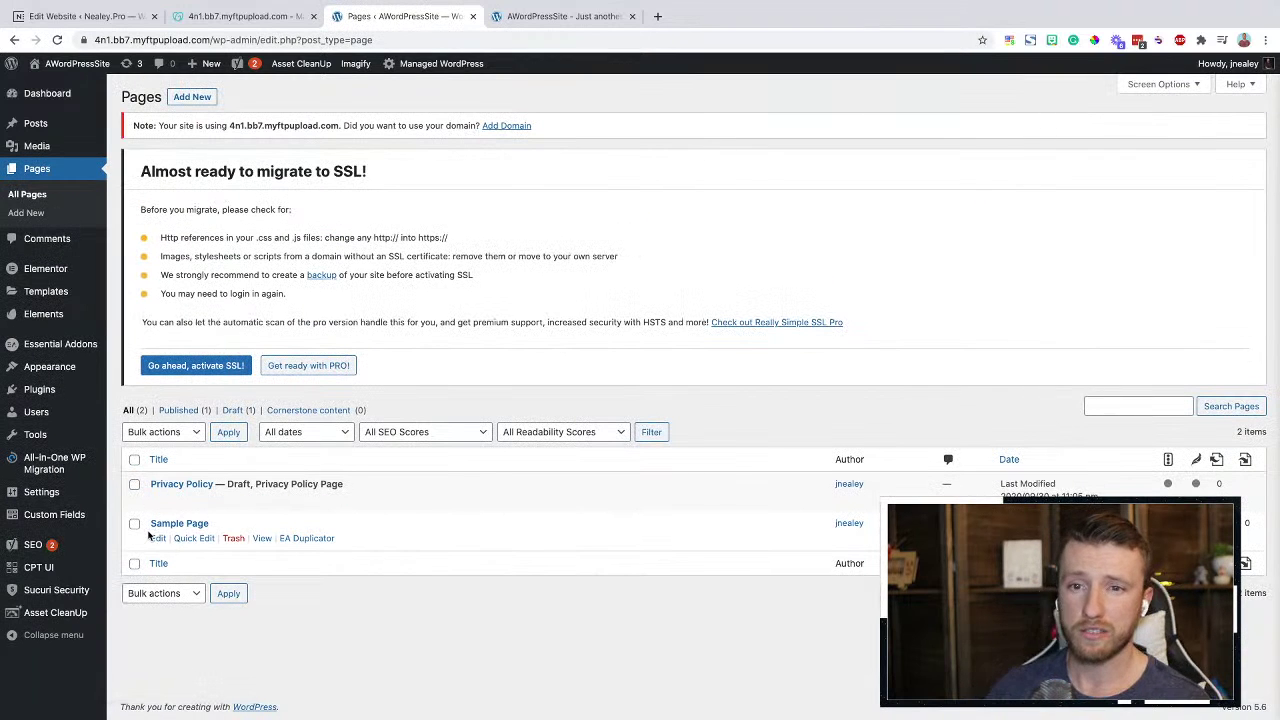
left_click(157, 539)
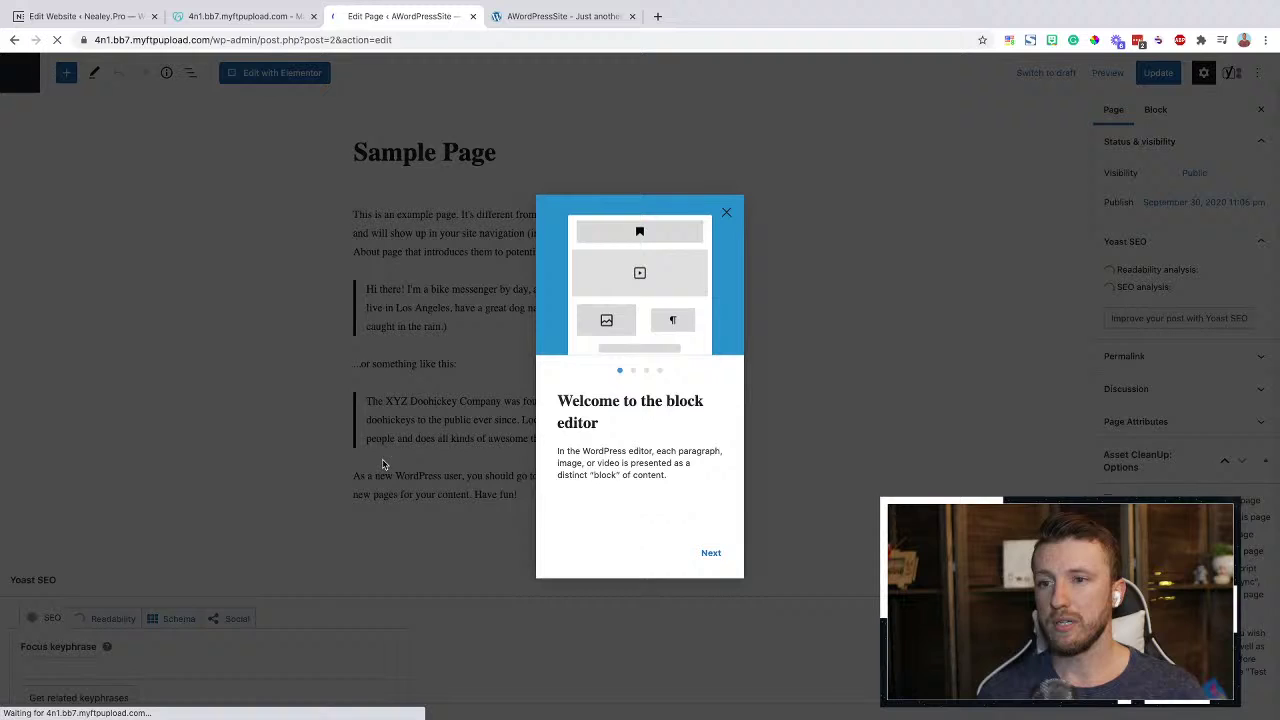
left_click(727, 212)
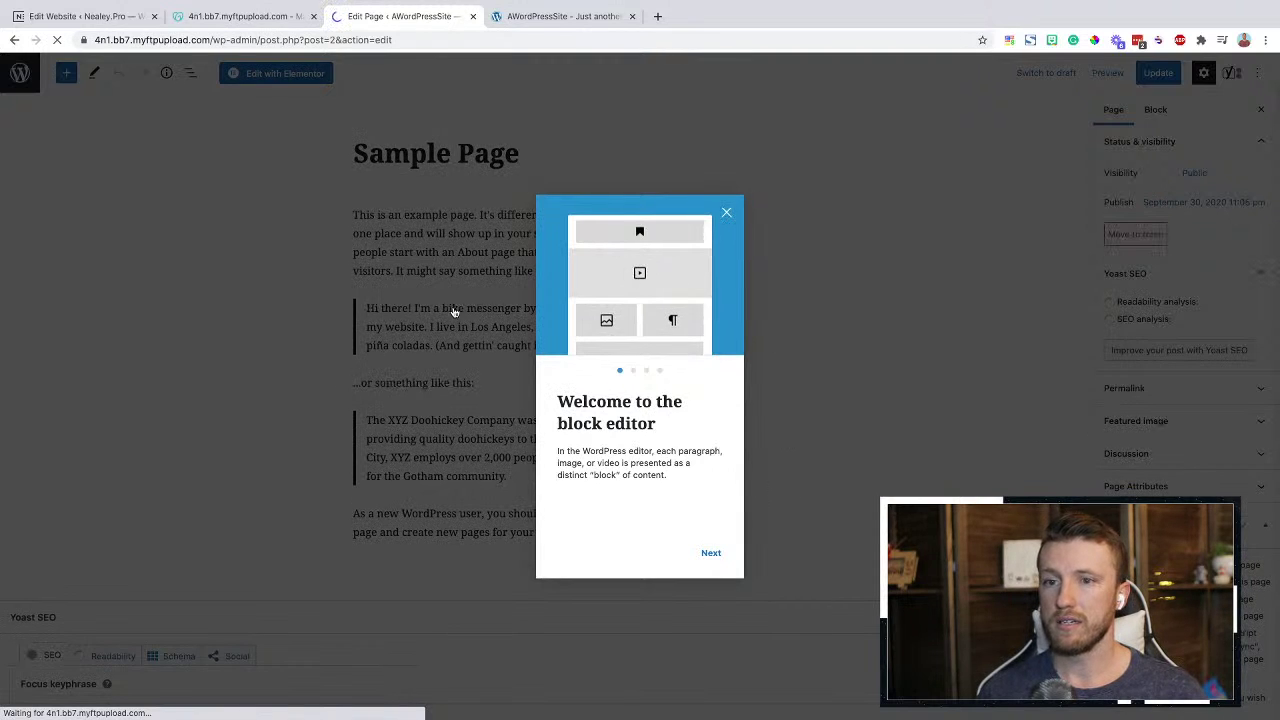
scroll(318, 400, "down", 5)
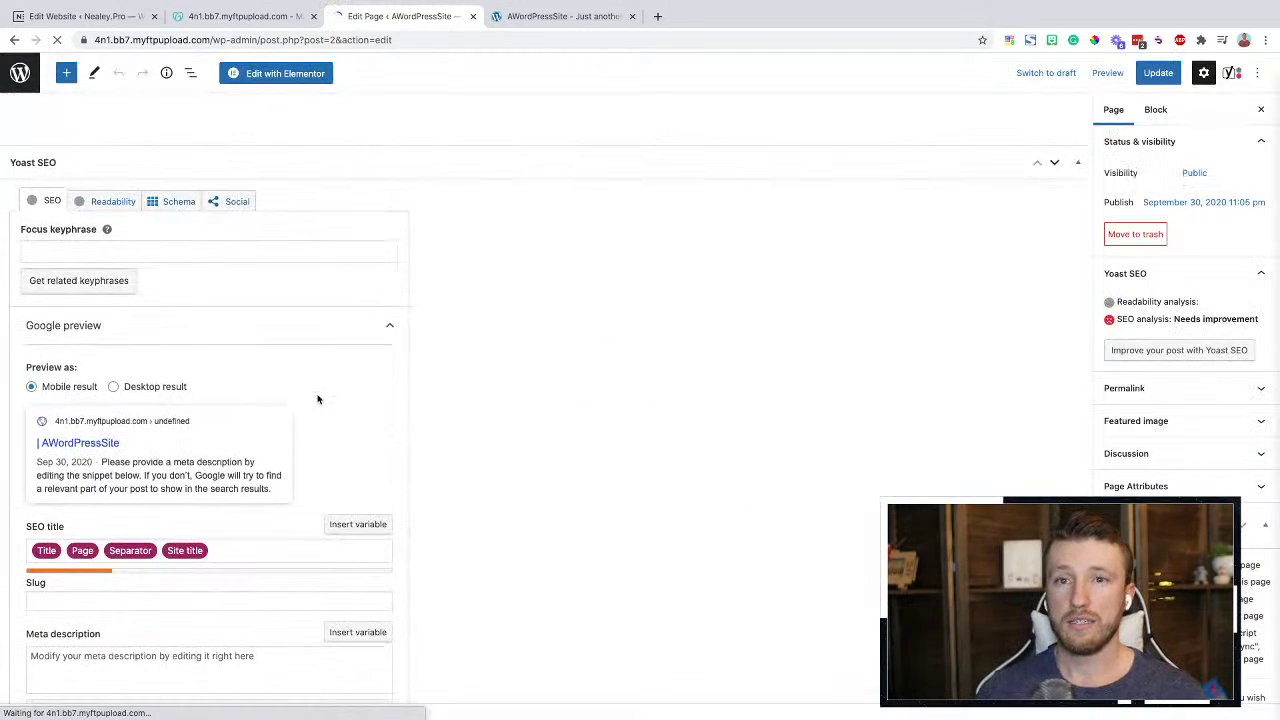
Check the focus keyphrase help article, and compare the desktop and mobile Google previews of Sample Page
left_click(108, 230)
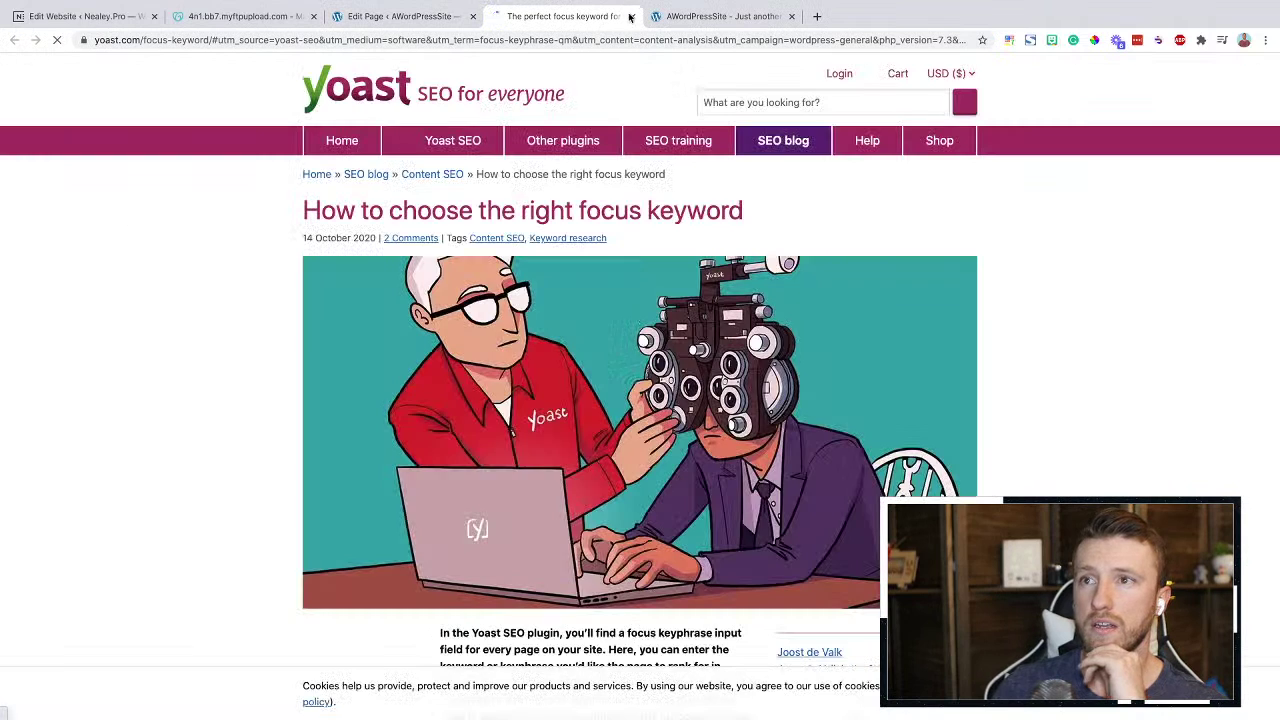
left_click(631, 19)
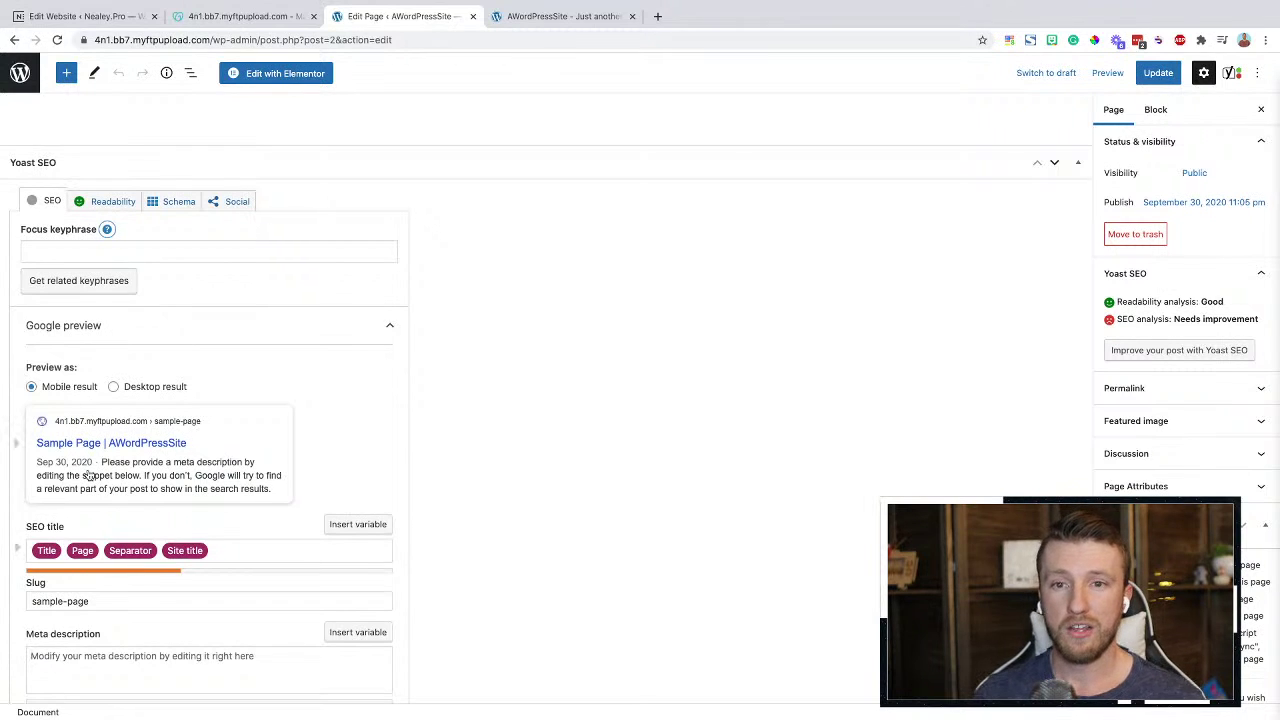
left_click(131, 390)
left_click(52, 388)
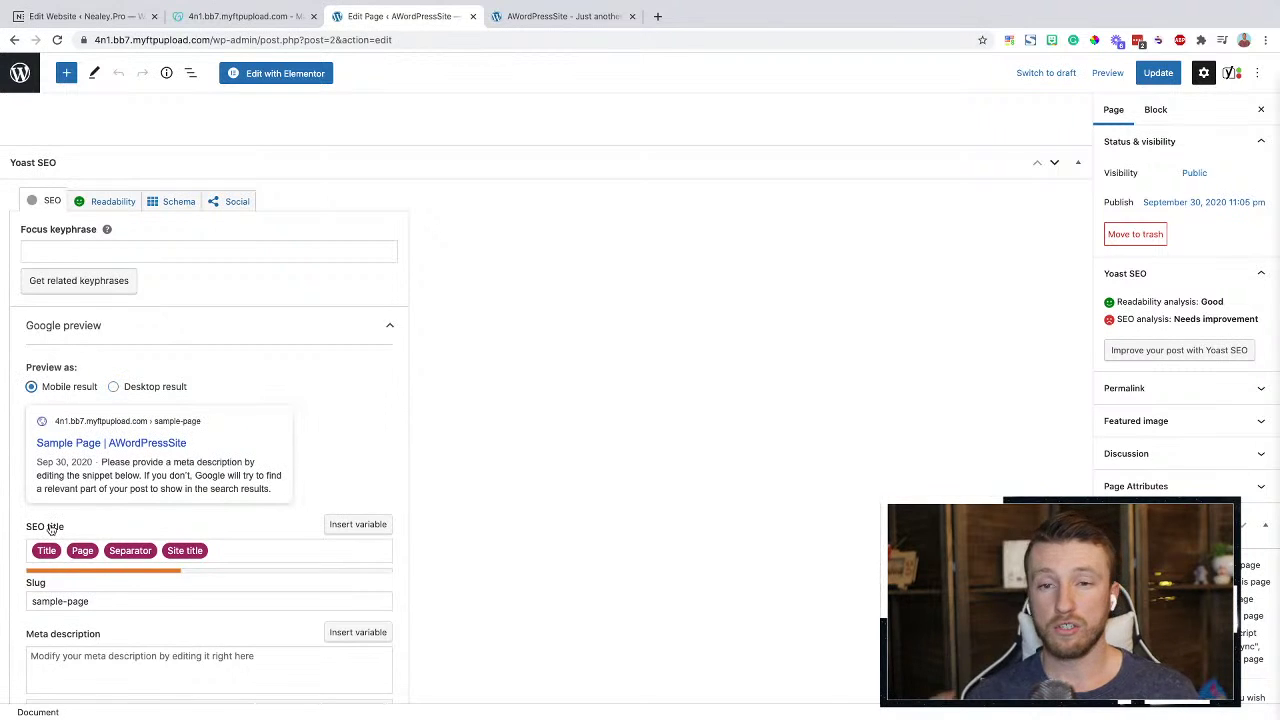
left_click(128, 389)
left_click(55, 388)
Inspect the SEO title, slug and meta description fields of Sample Page without changing them
scroll(54, 450, "down", 1)
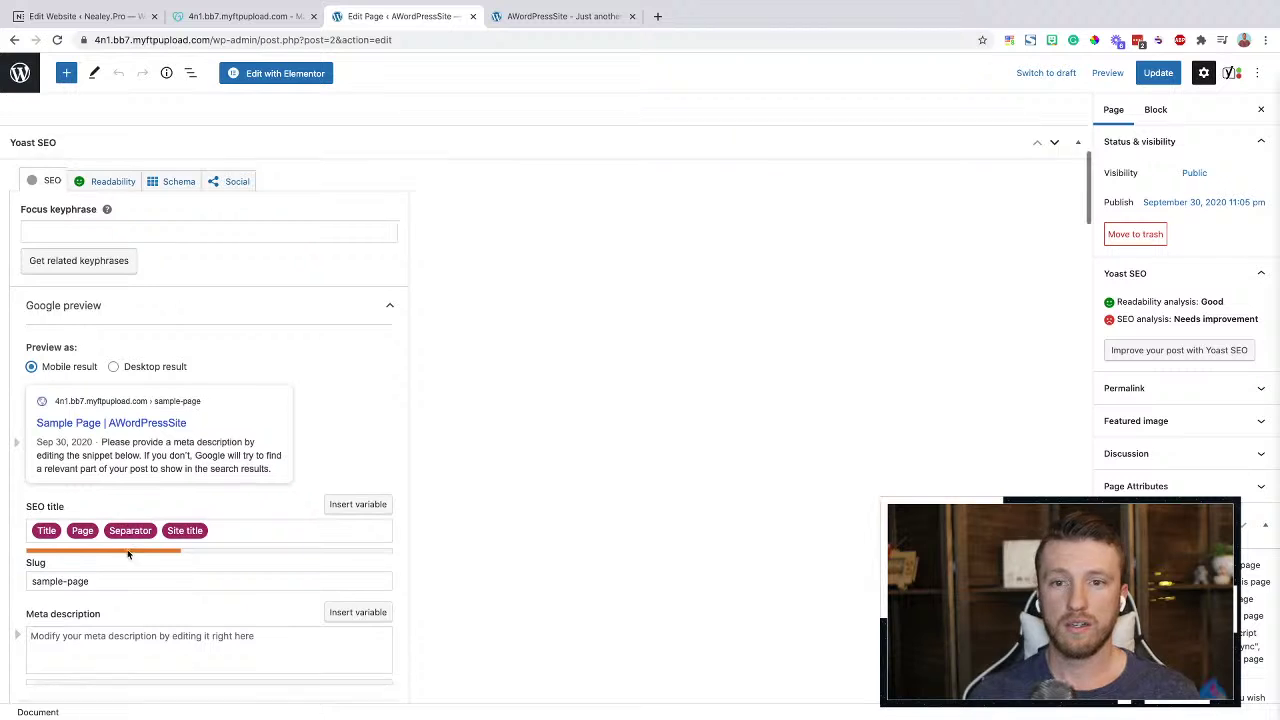
left_click_drag(235, 483, 28, 478)
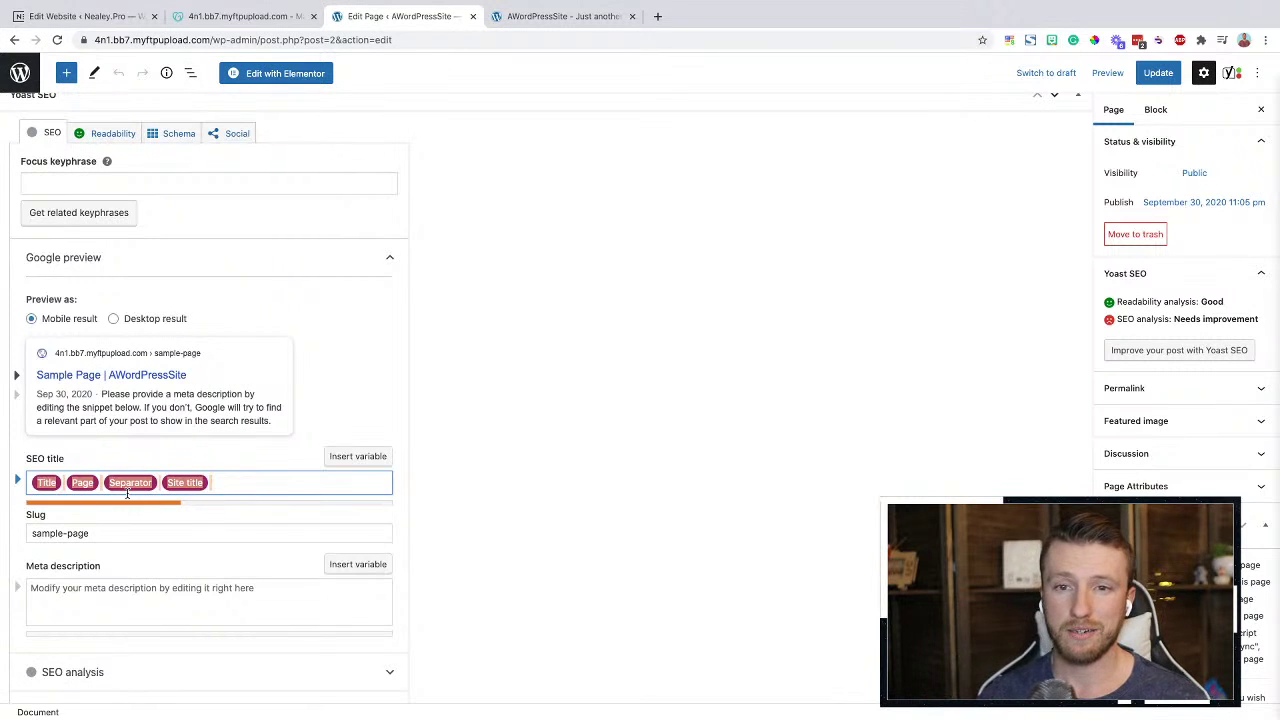
left_click(97, 533)
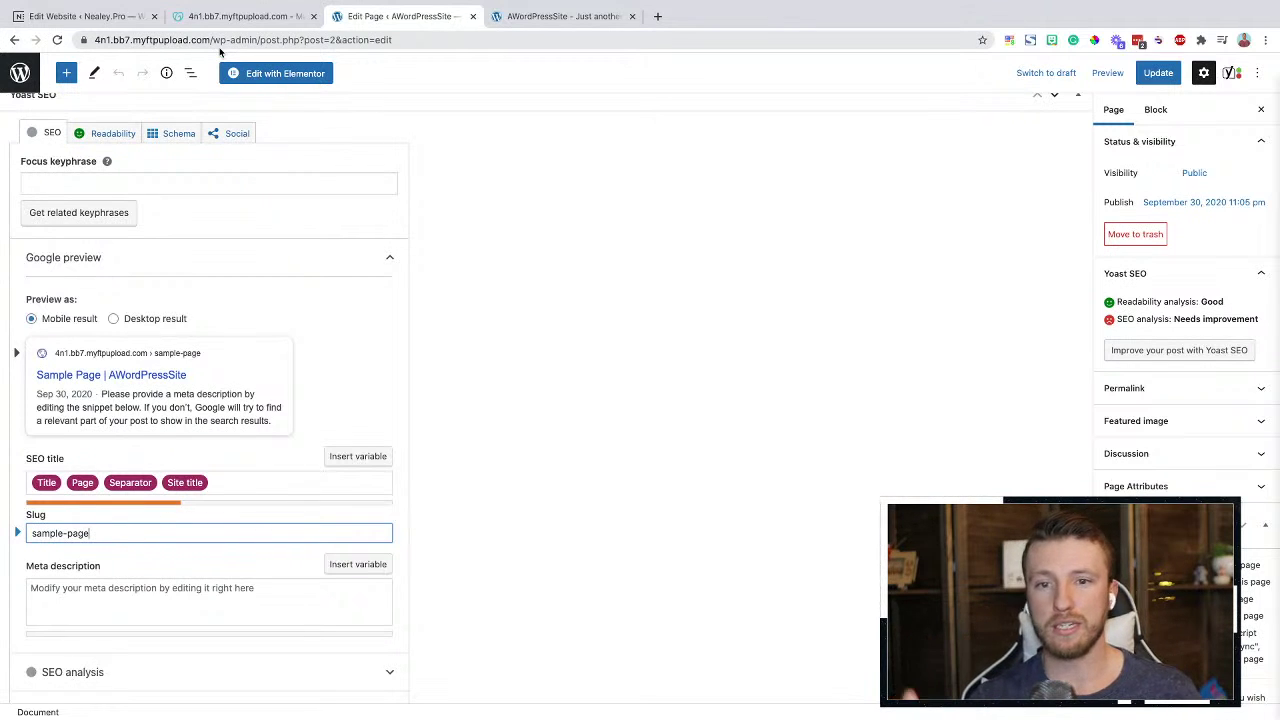
left_click(81, 615)
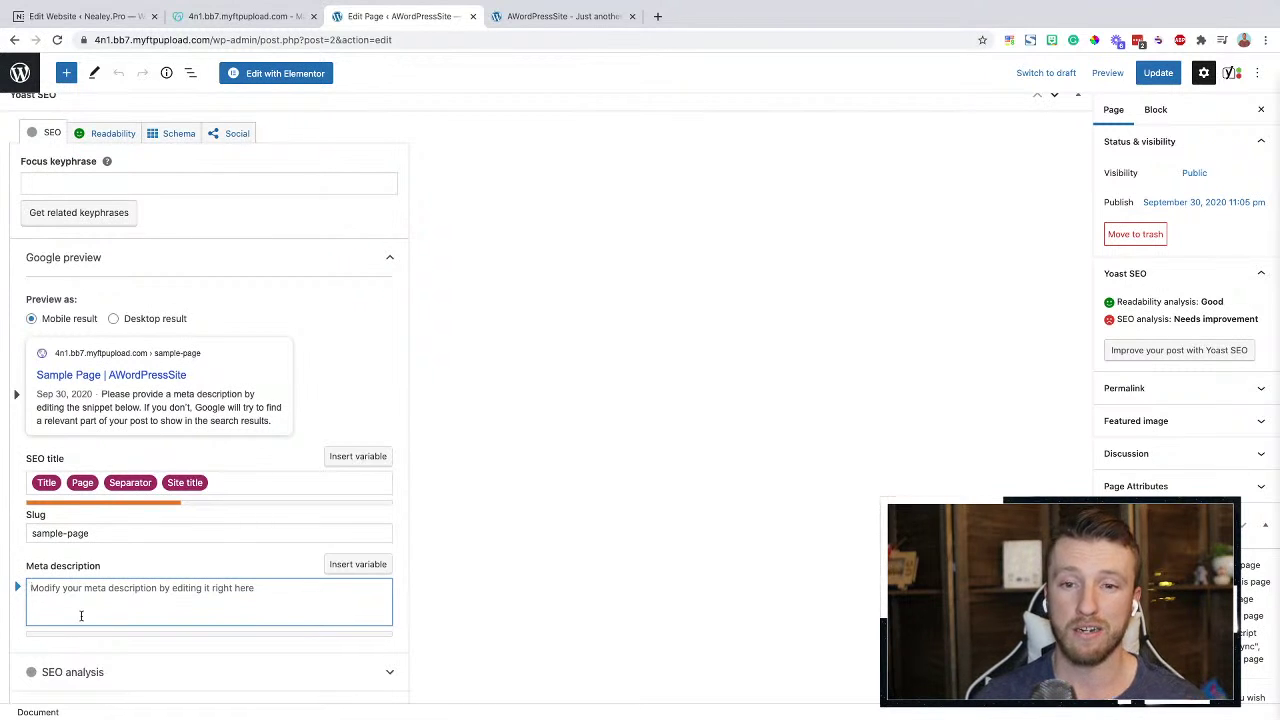
scroll(81, 615, "down", 2)
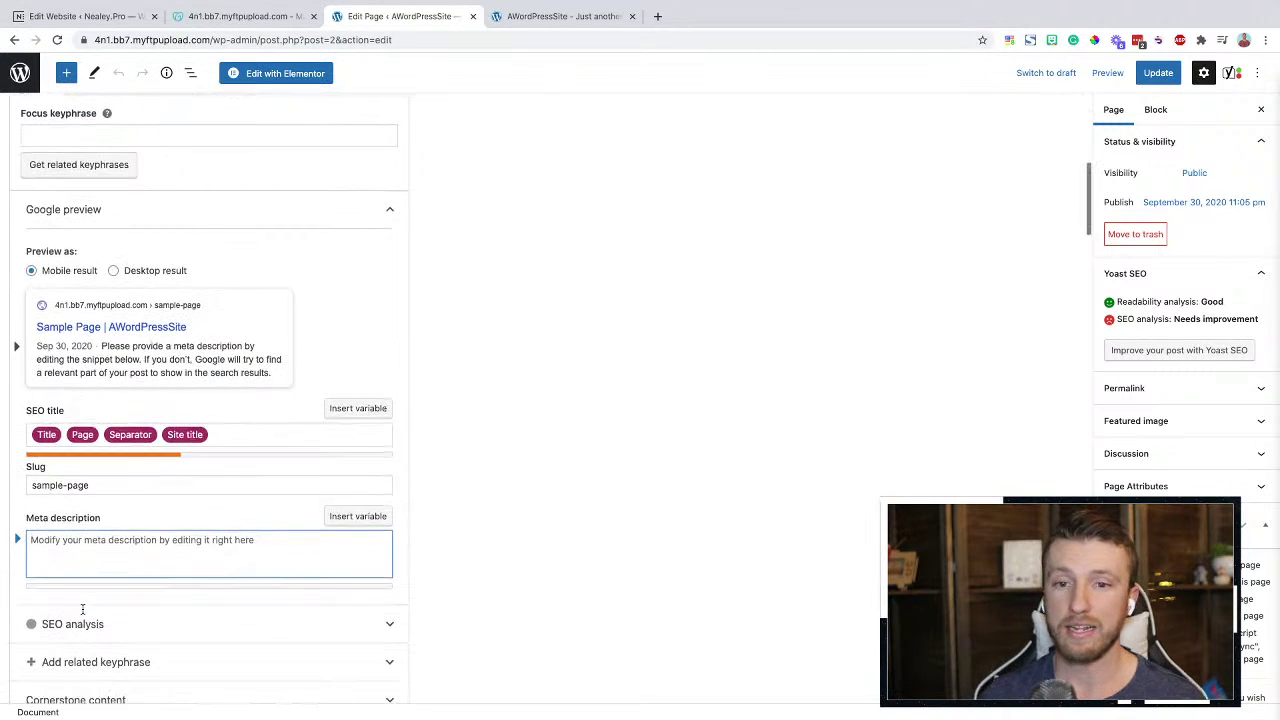
Expand the page's SEO analysis, skim the Yoast article on the outbound links problem, and close the article
left_click(234, 587)
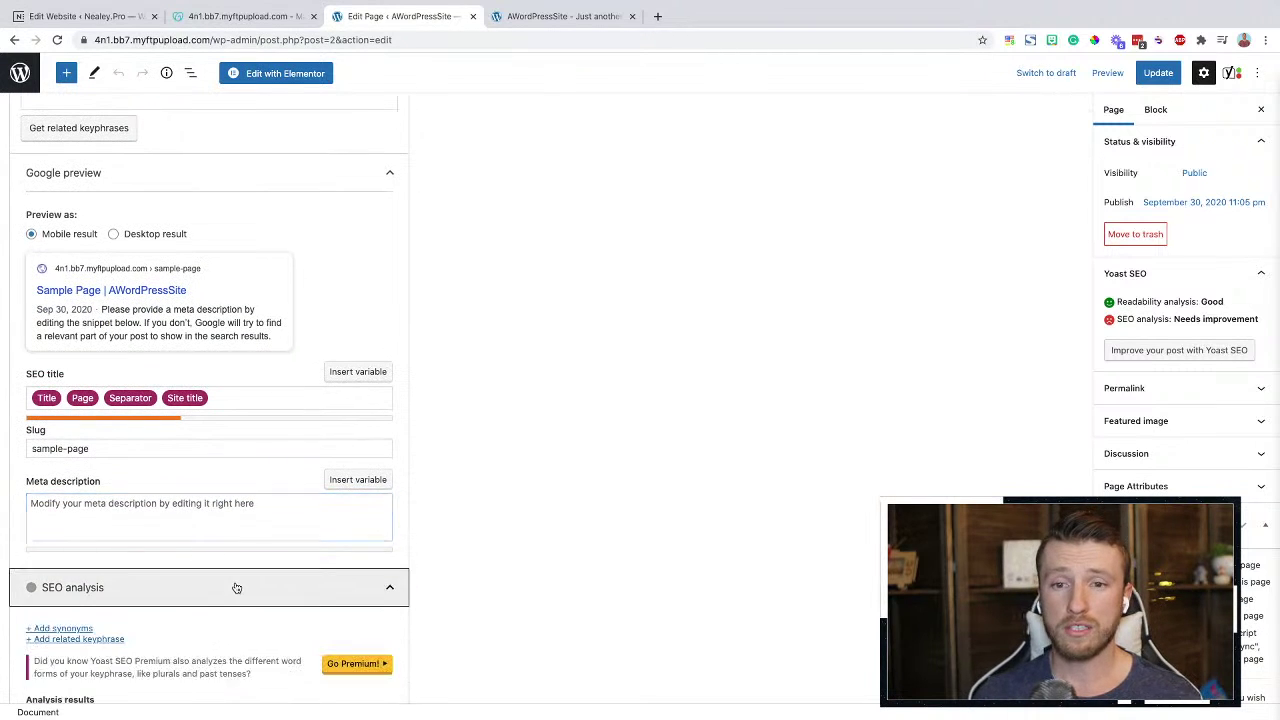
scroll(236, 588, "down", 4)
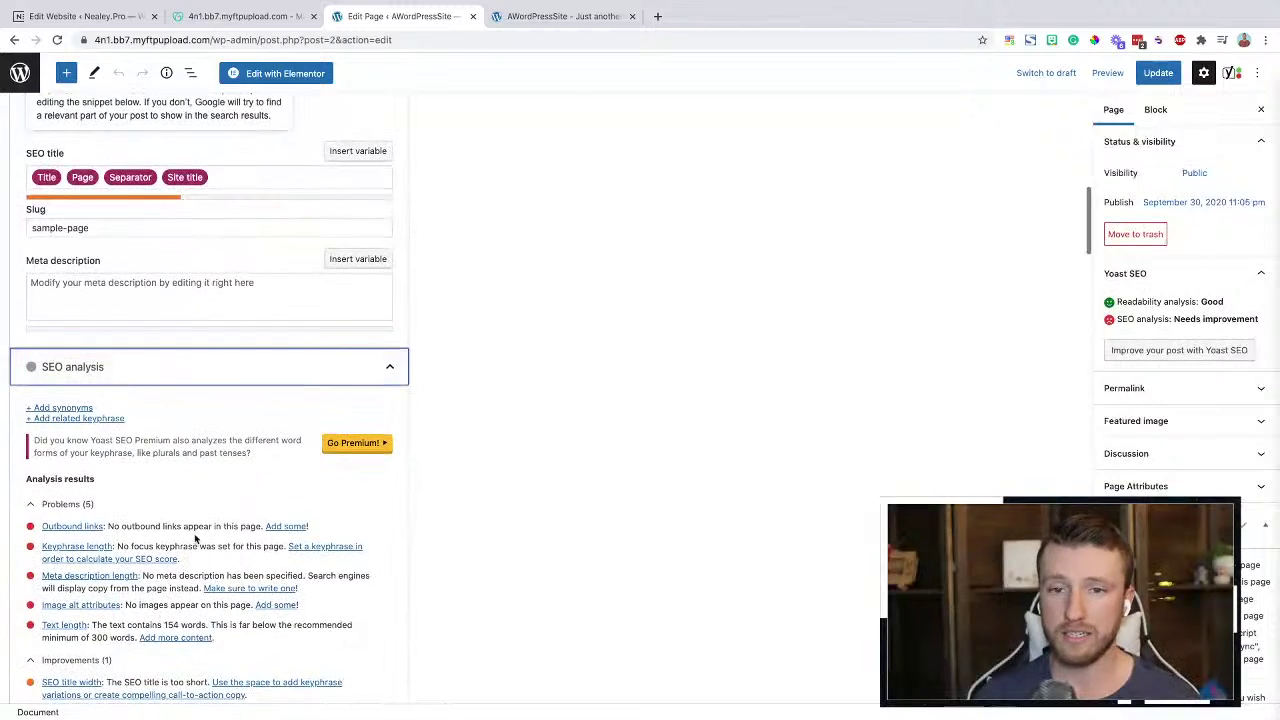
scroll(188, 535, "down", 1)
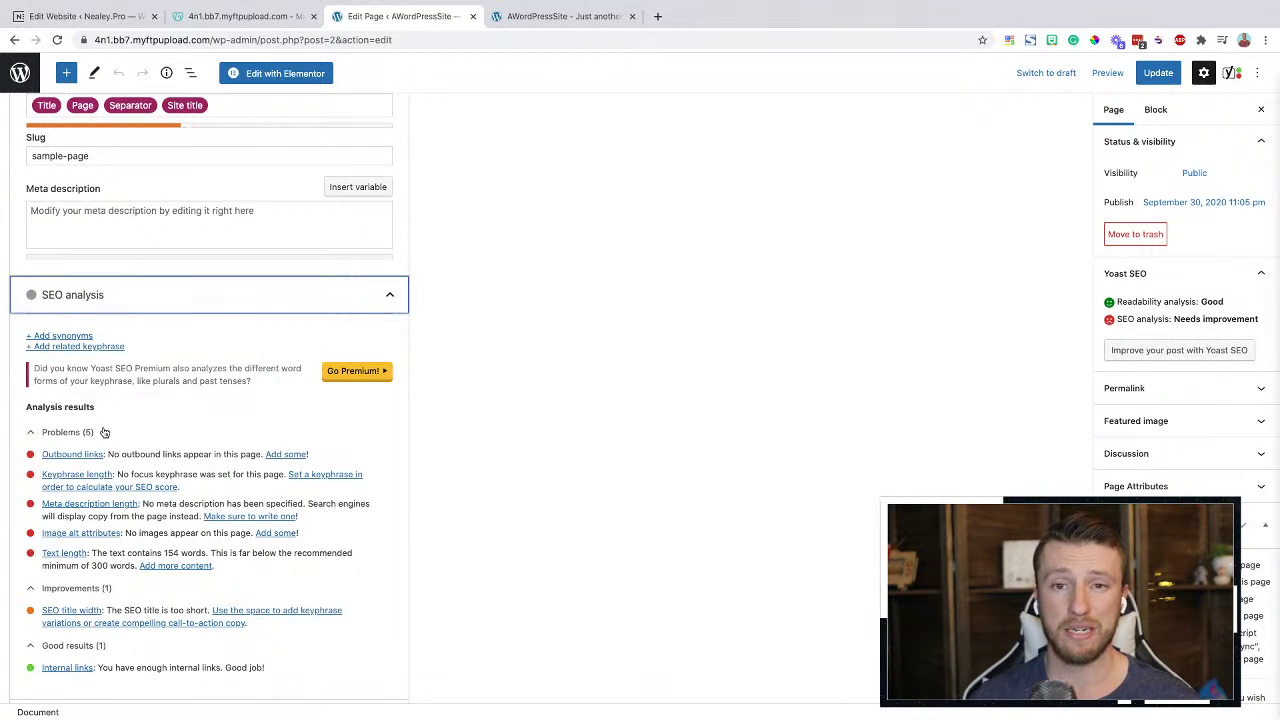
left_click(75, 454)
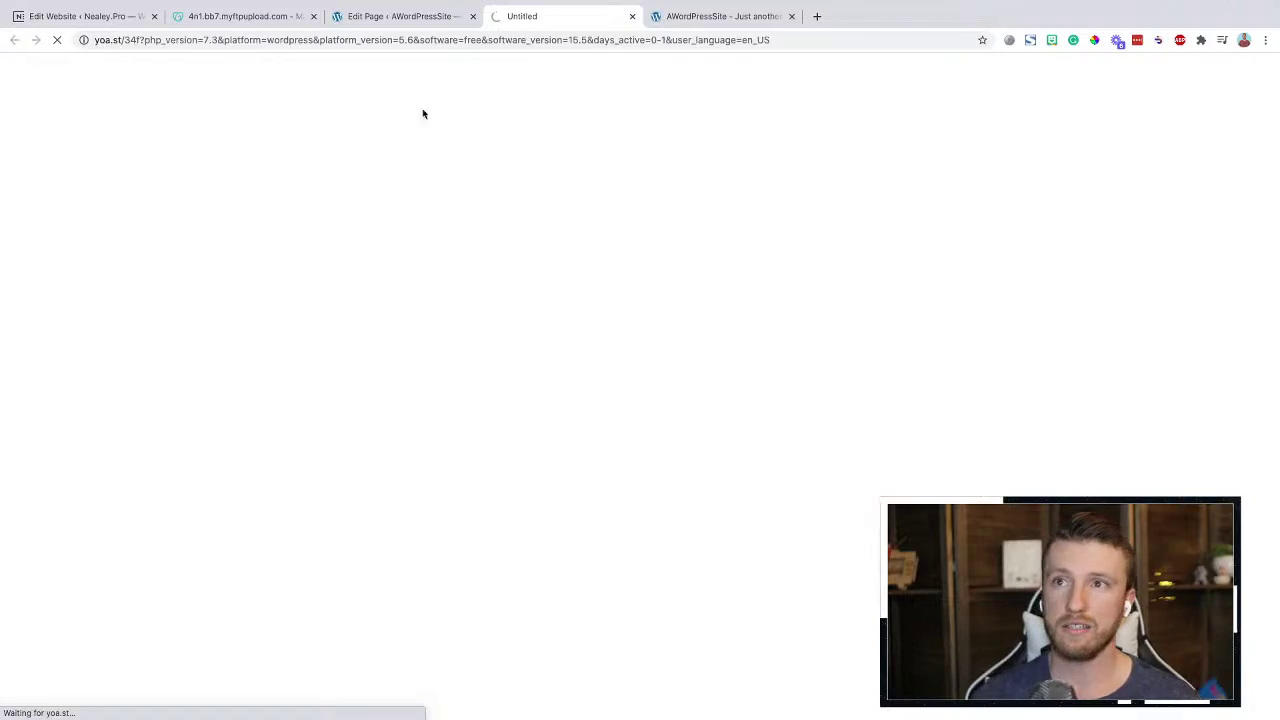
scroll(300, 548, "down", 2)
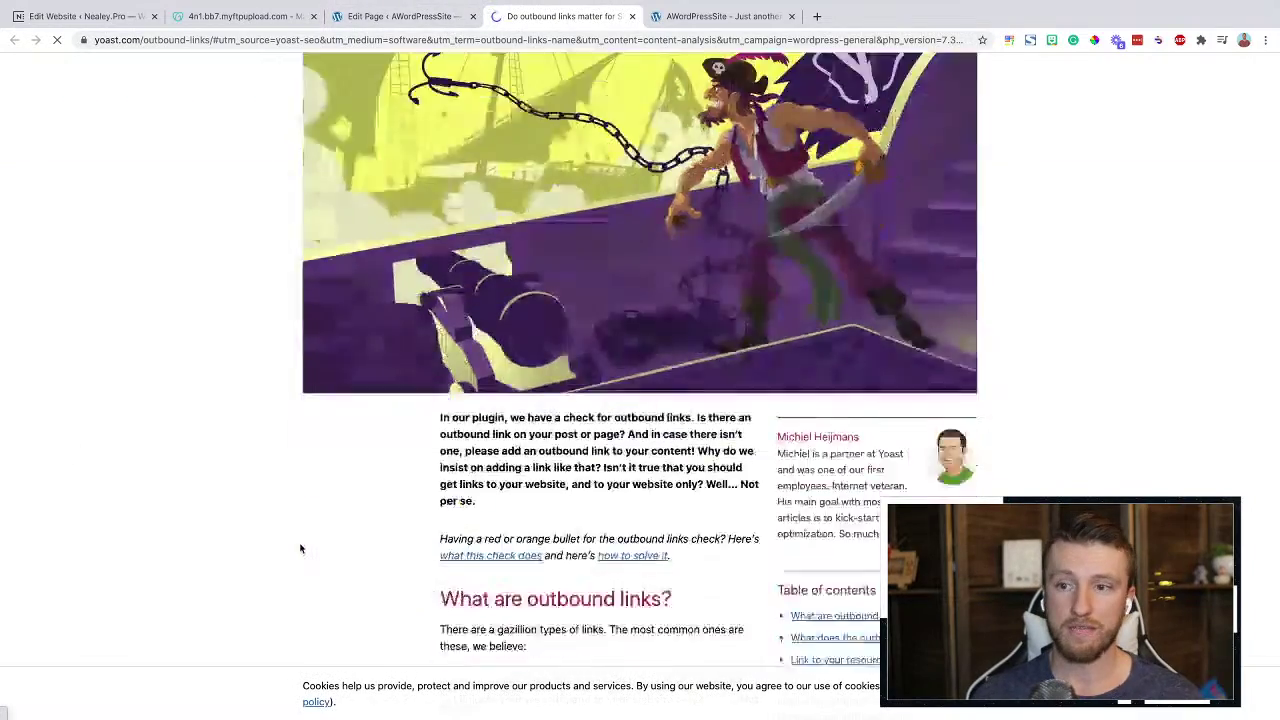
scroll(300, 548, "down", 15)
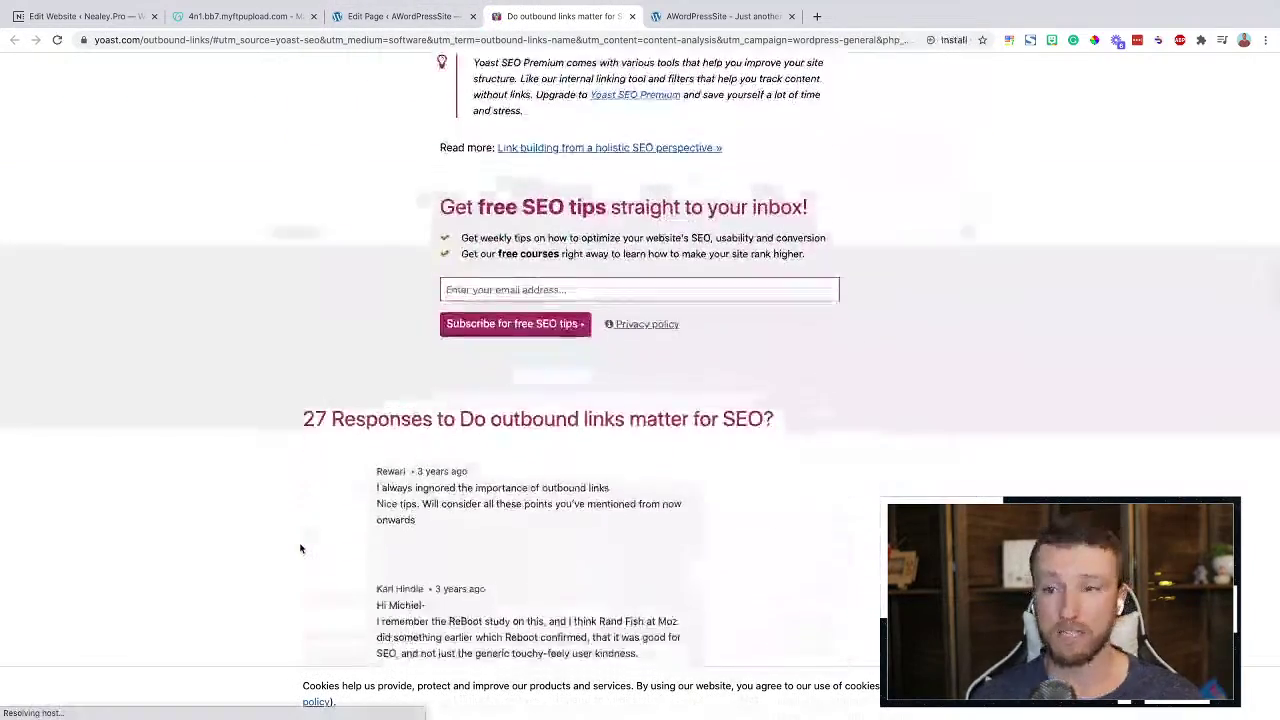
scroll(300, 548, "down", 4)
key("ctrl+w")
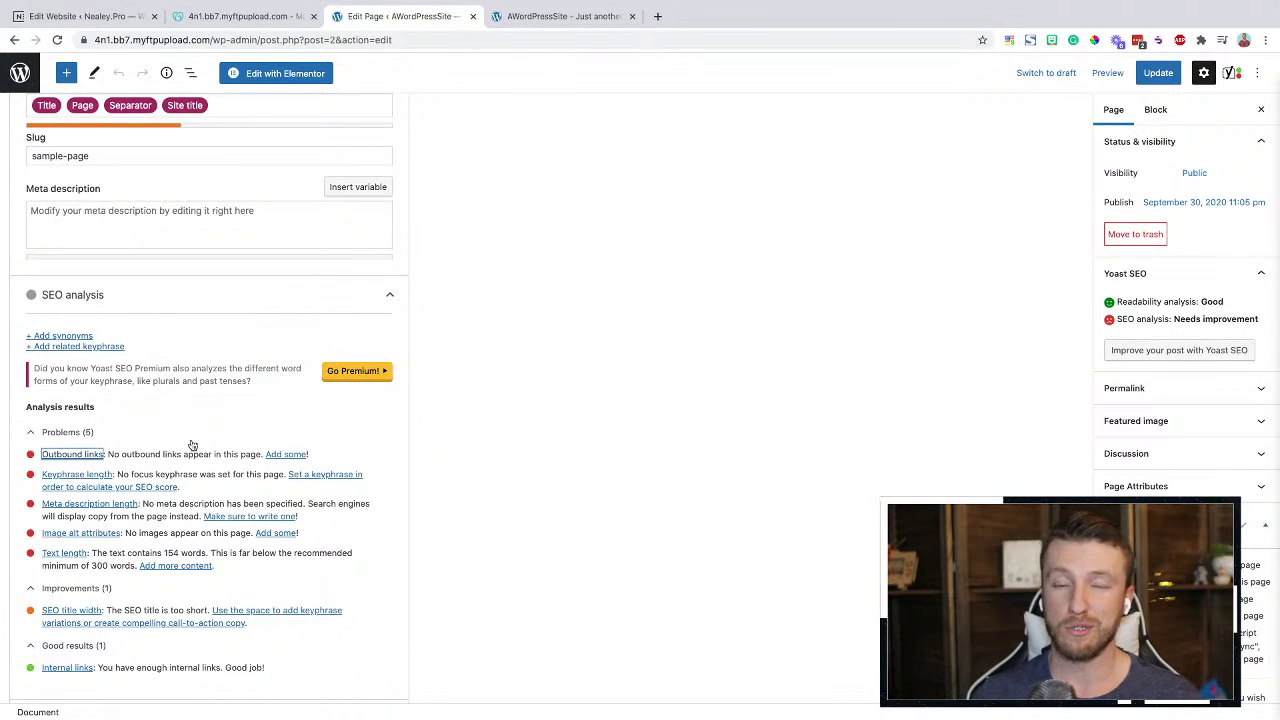
Expand and review the related keyphrase, cornerstone content and advanced SEO sections of Sample Page
scroll(192, 445, "down", 4)
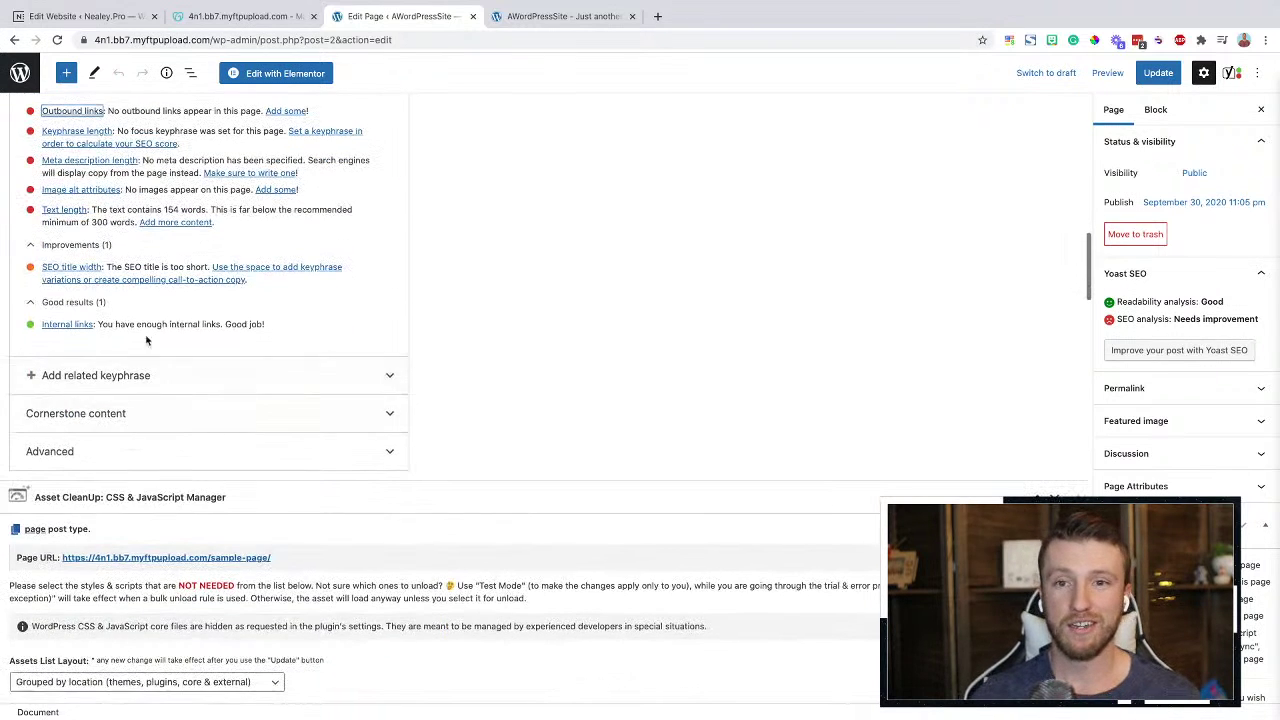
left_click(138, 375)
scroll(135, 378, "down", 2)
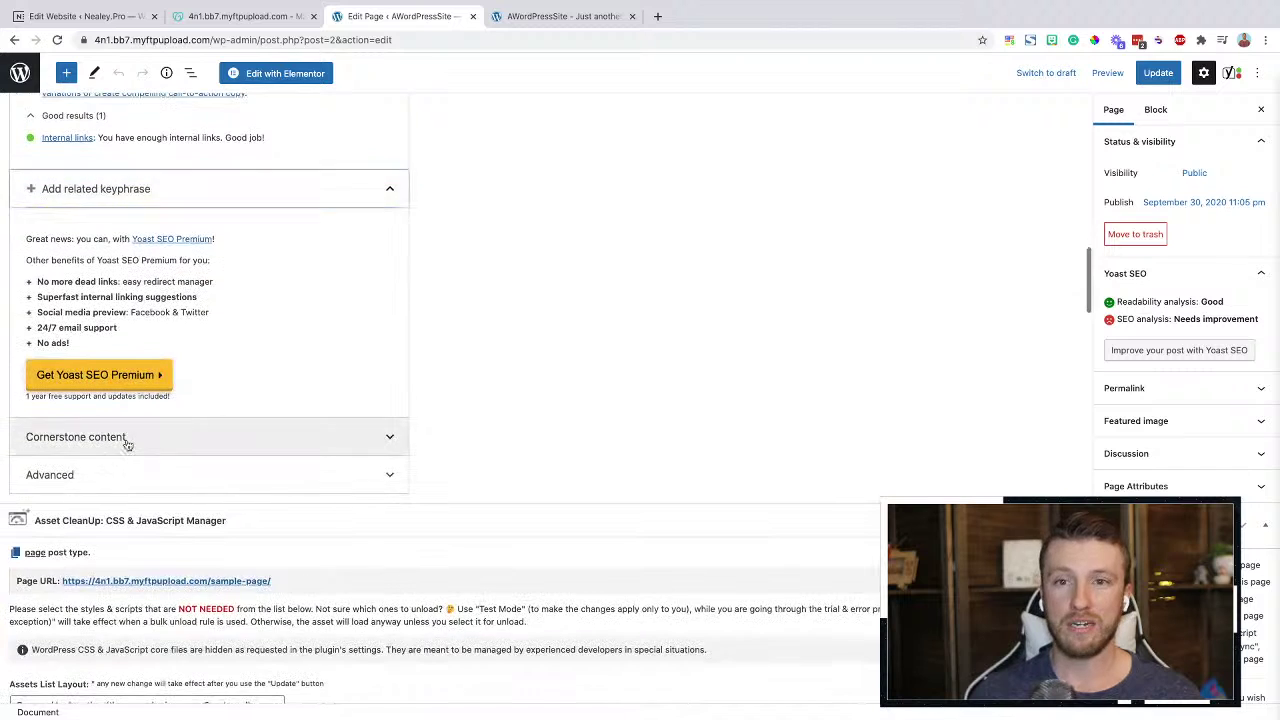
left_click(127, 443)
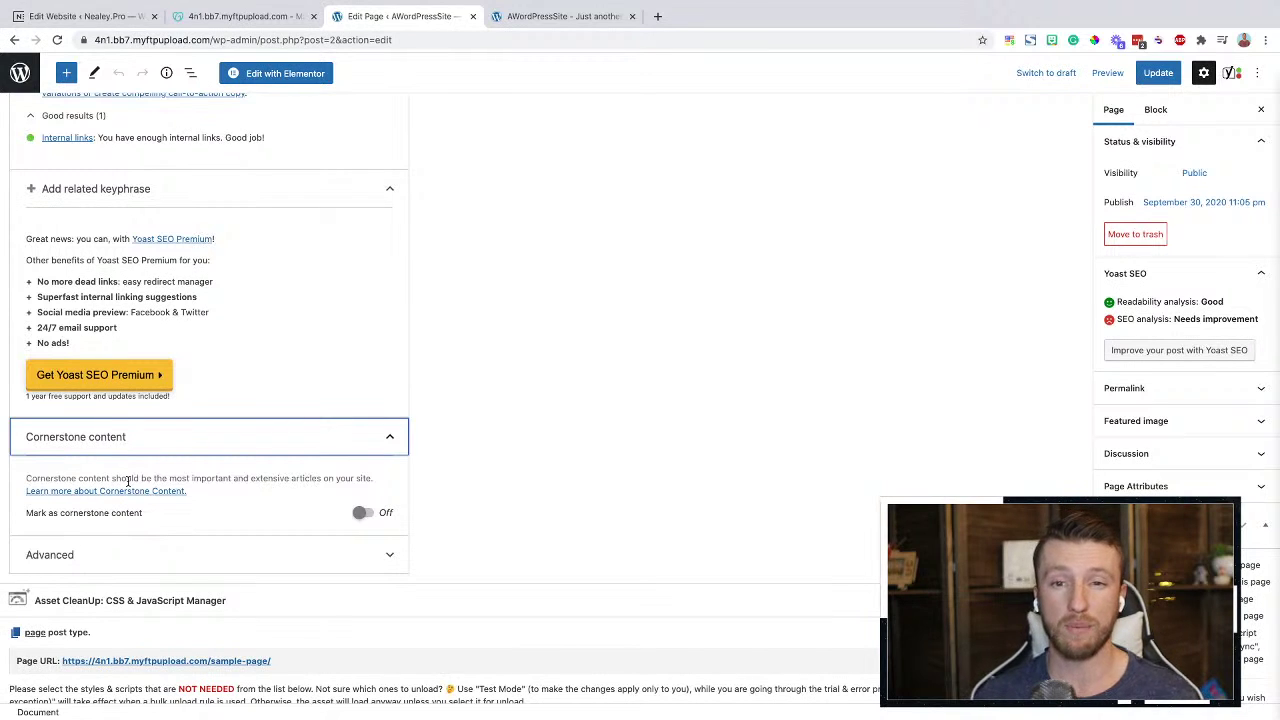
left_click(158, 554)
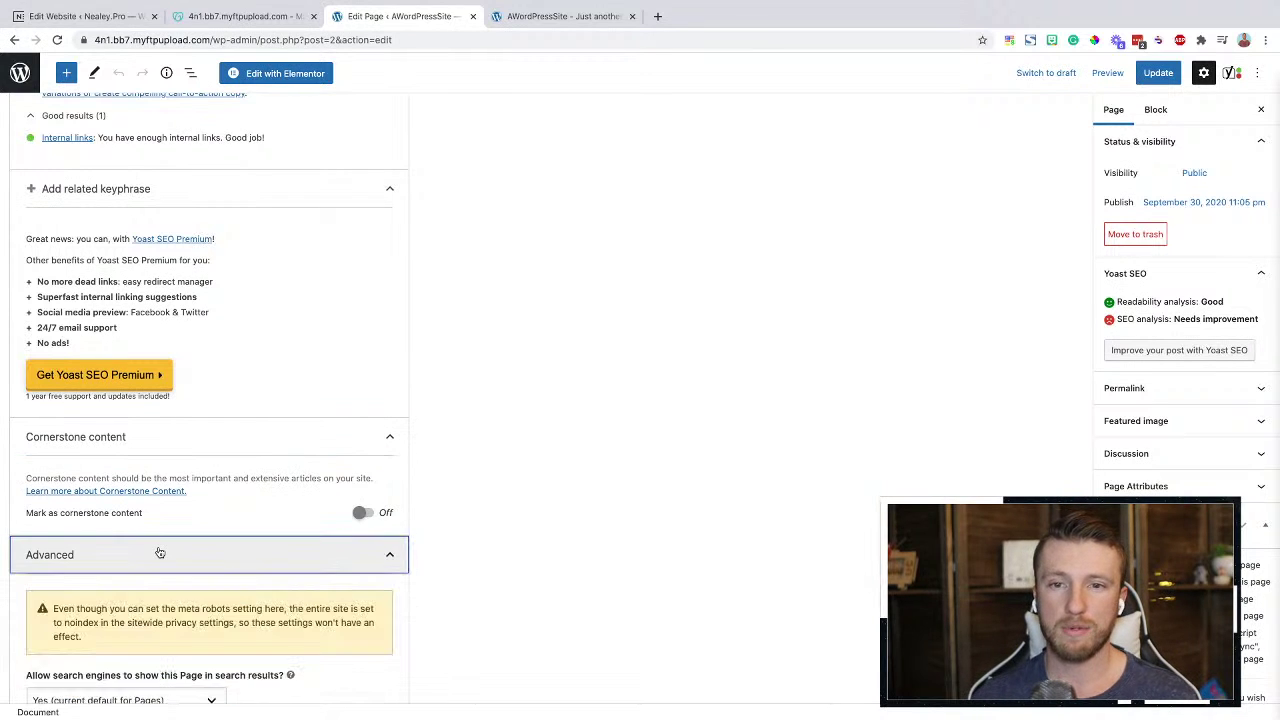
scroll(158, 550, "down", 3)
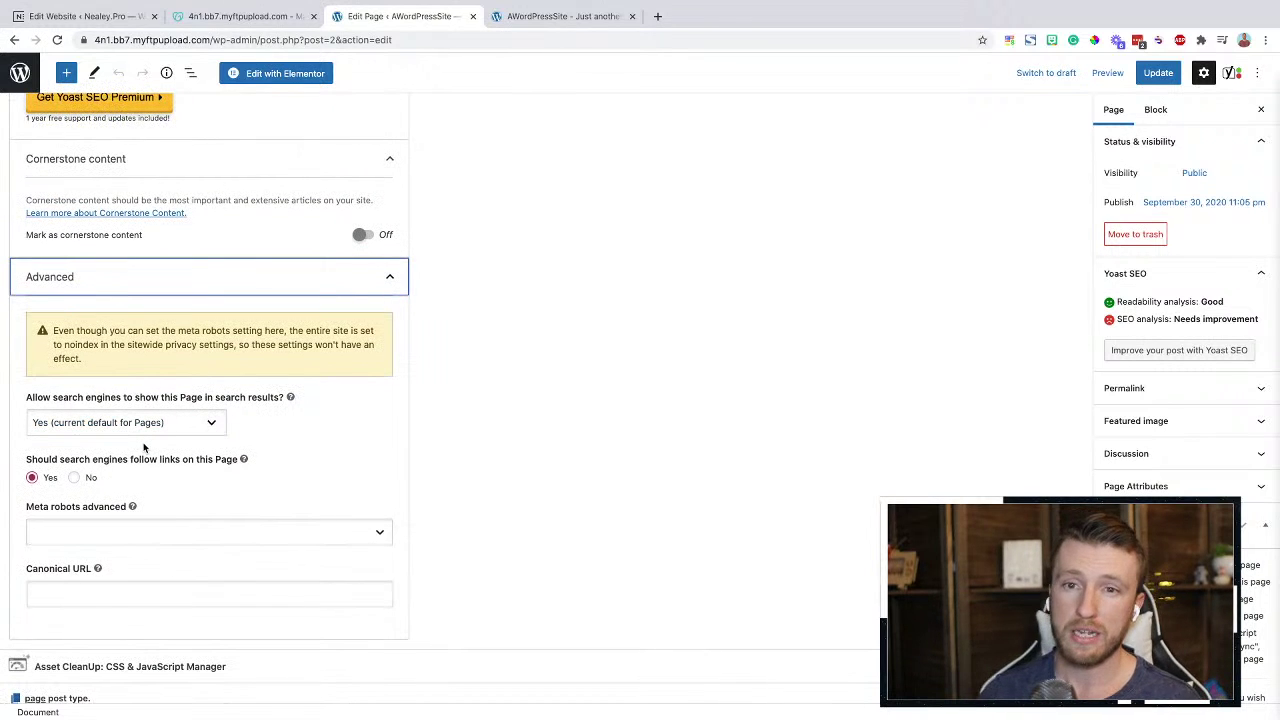
scroll(144, 448, "up", 10)
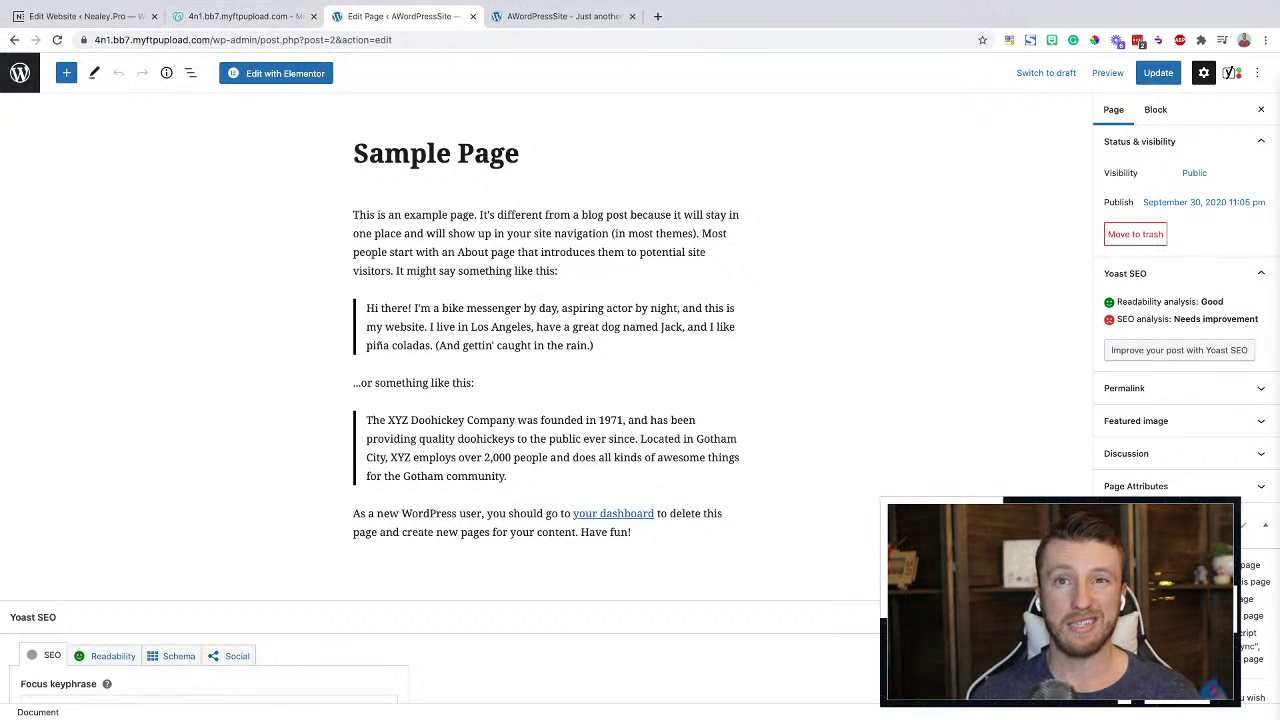
Leave the page editor and review the site's installed plugins down to Sucuri Security and Yoast SEO
left_click(16, 73)
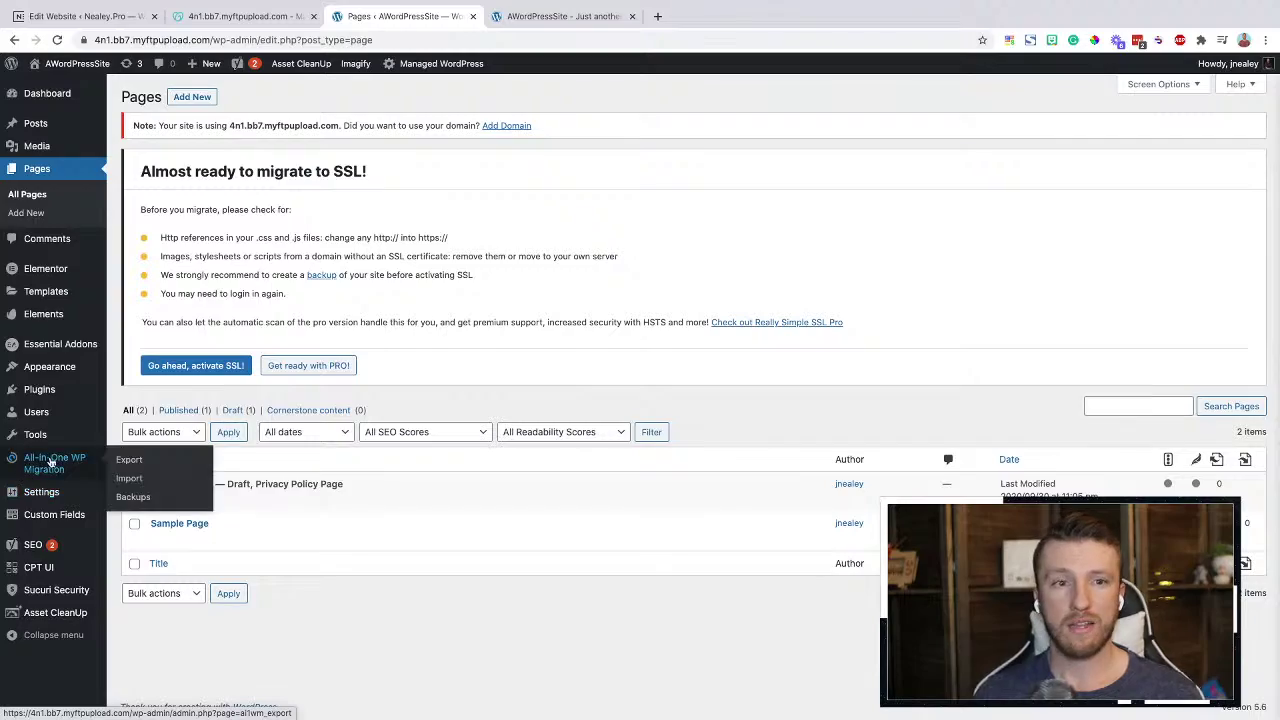
left_click(50, 388)
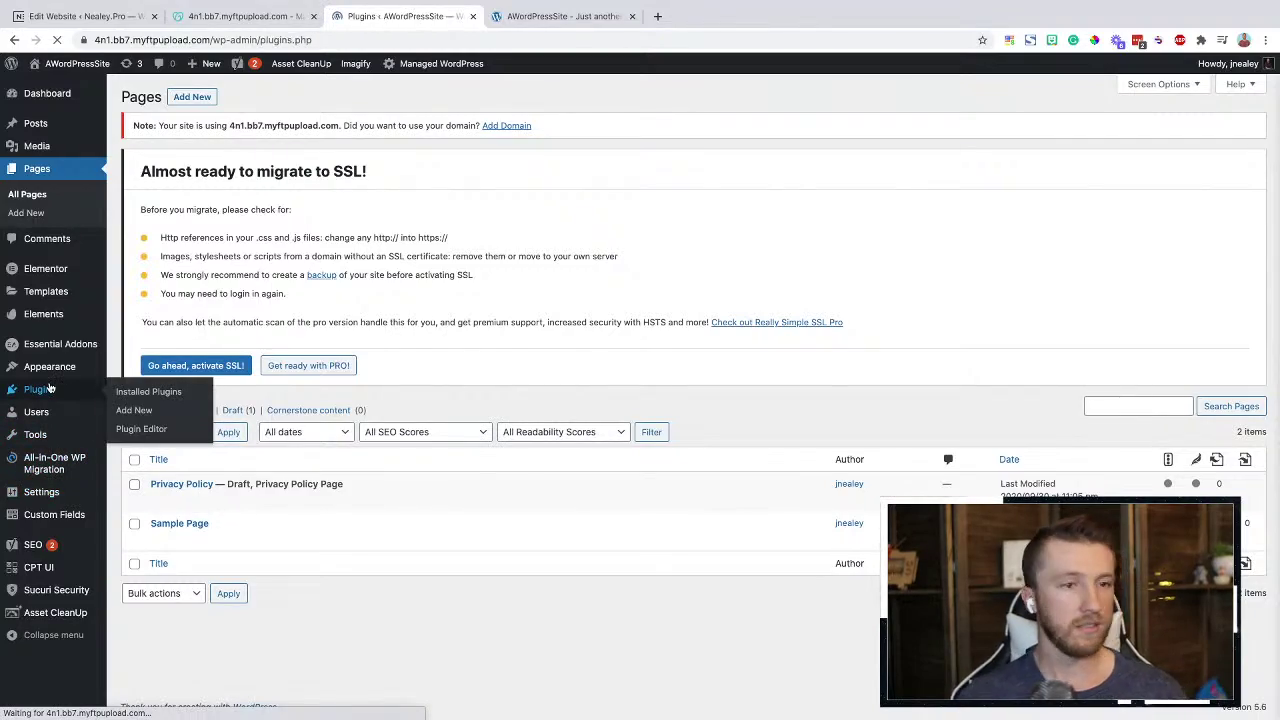
scroll(557, 613, "down", 6)
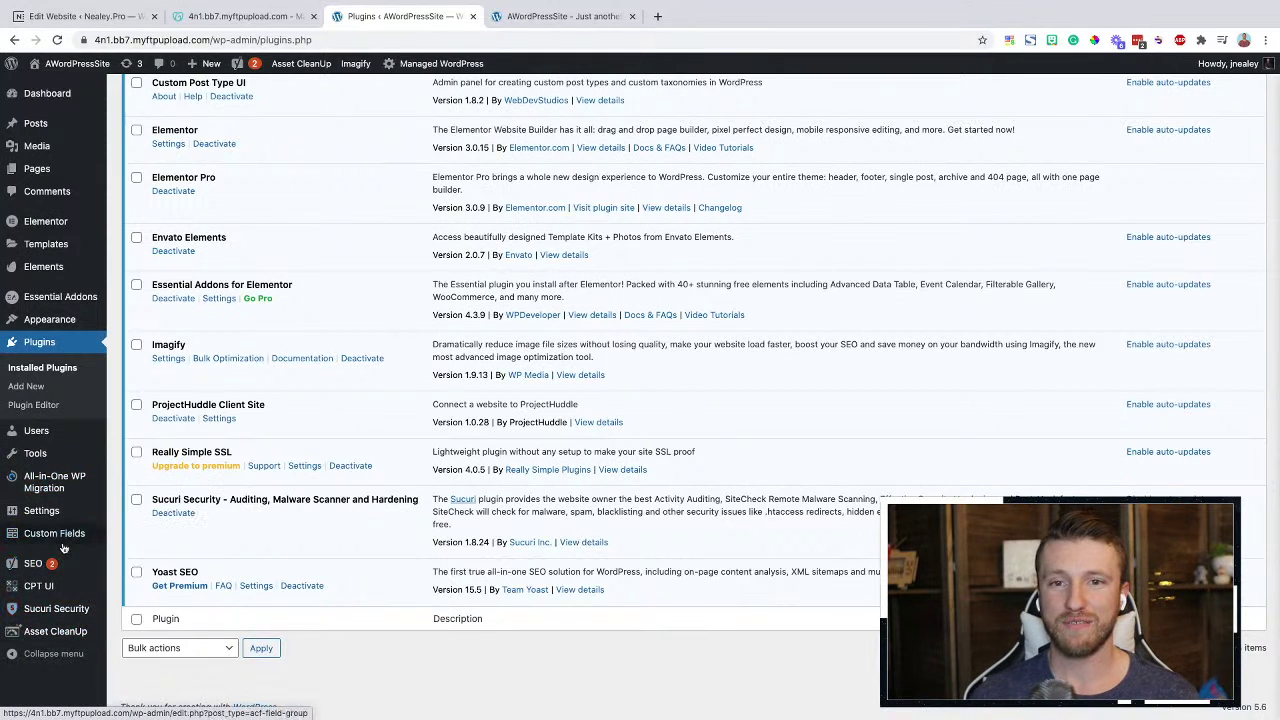
Open the Sucuri Security dashboard in a new browser tab and switch to it
mouse_move(68, 612)
middle_click(136, 598)
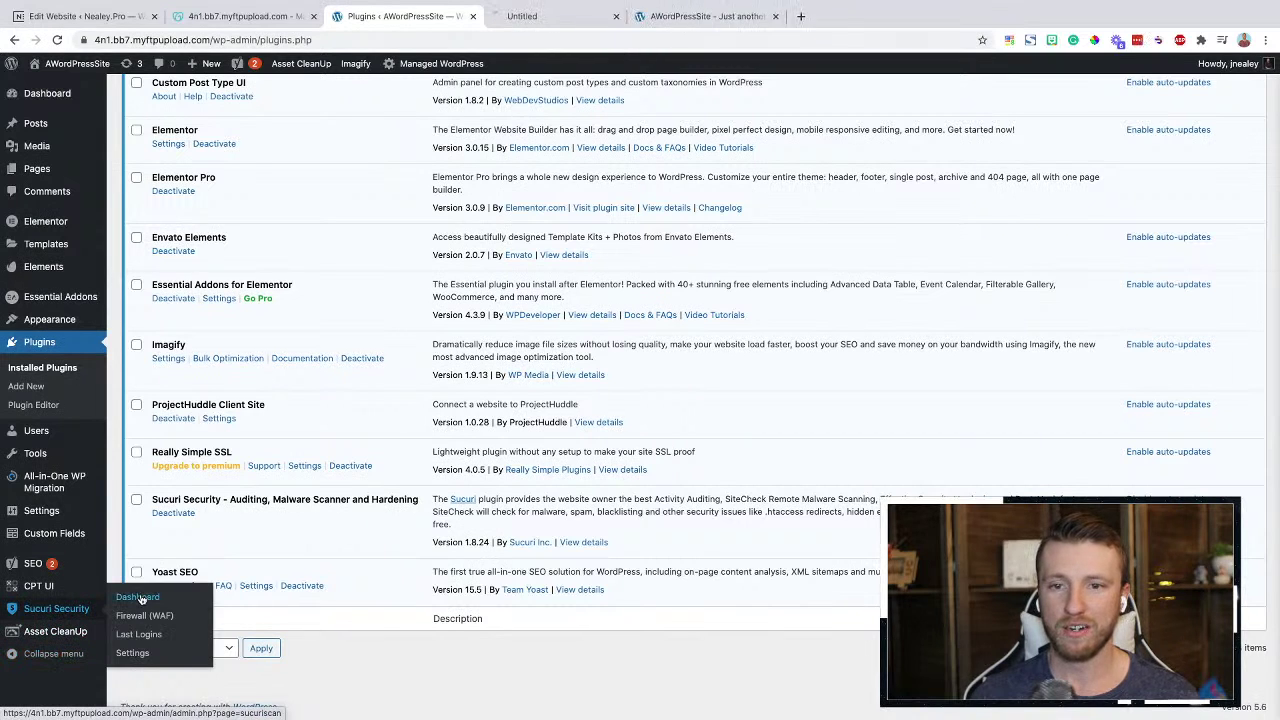
left_click(571, 17)
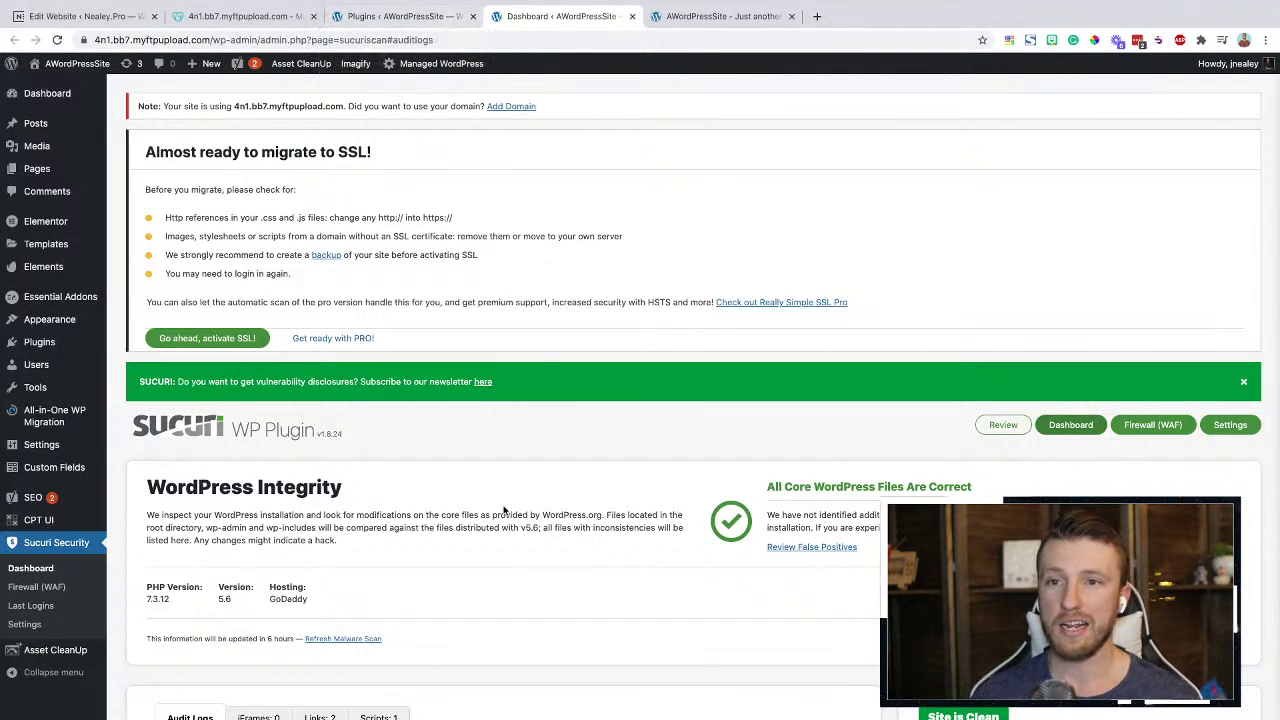
Review the WordPress Integrity report, audit logs and site malware status on the Sucuri dashboard
scroll(346, 525, "down", 2)
scroll(346, 525, "down", 4)
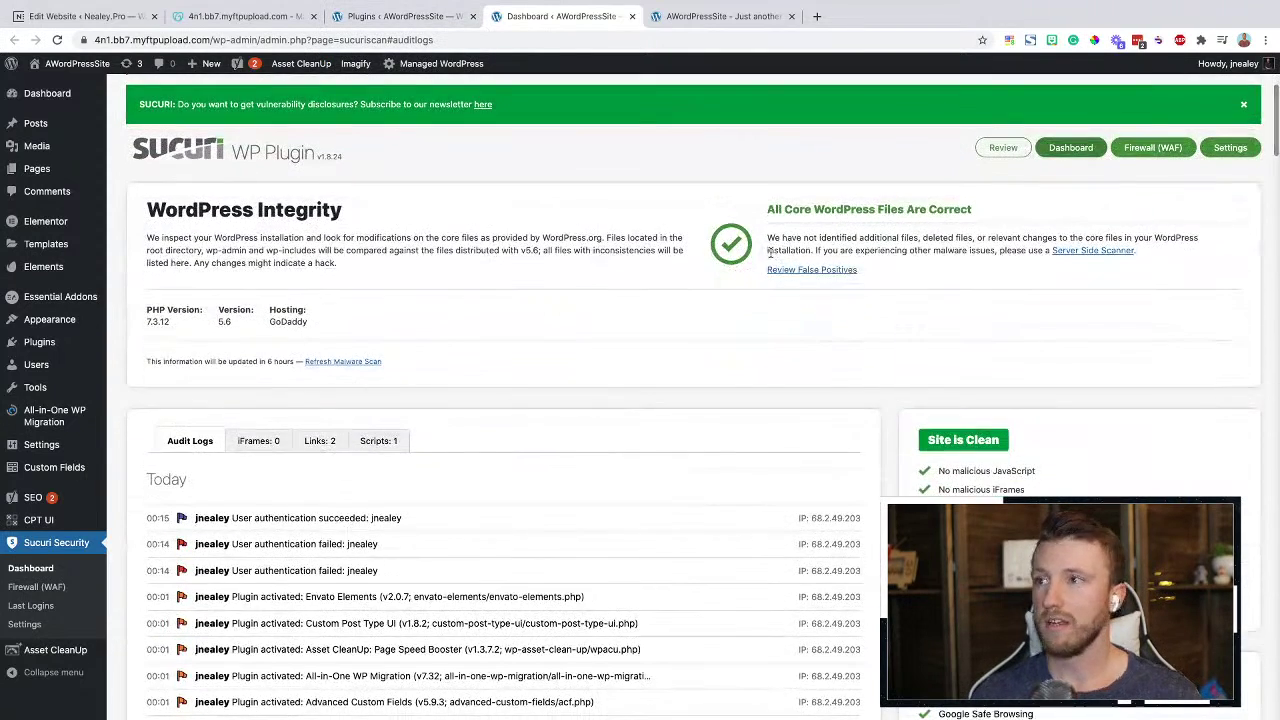
scroll(914, 250, "down", 5)
scroll(914, 250, "up", 8)
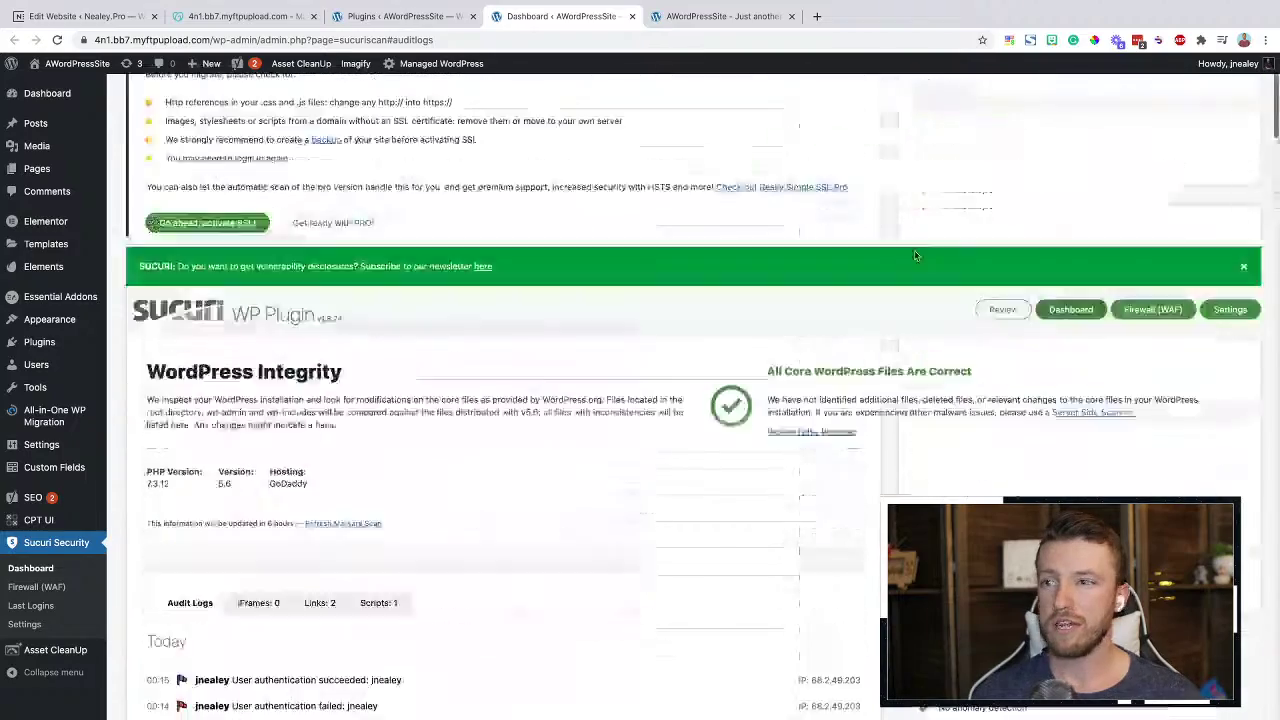
Open the Sucuri plugin settings and examine the API Key section of the general settings
left_click(1237, 425)
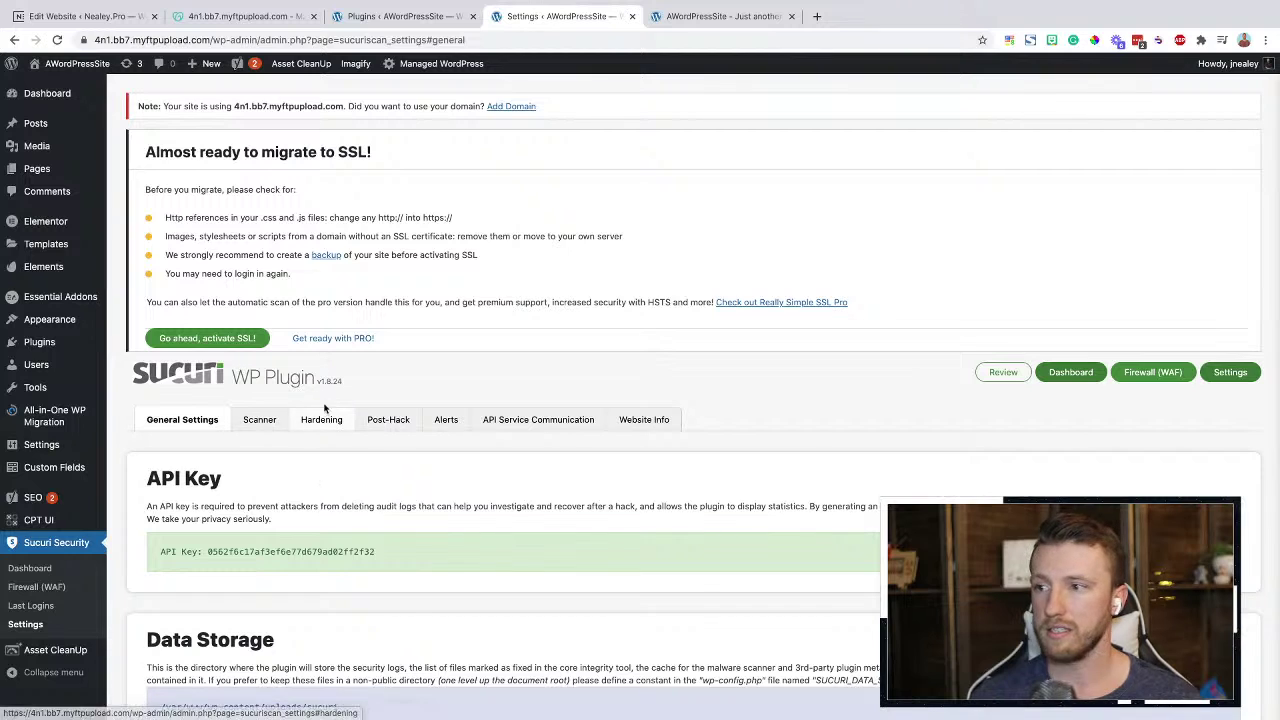
left_click_drag(163, 551, 608, 590)
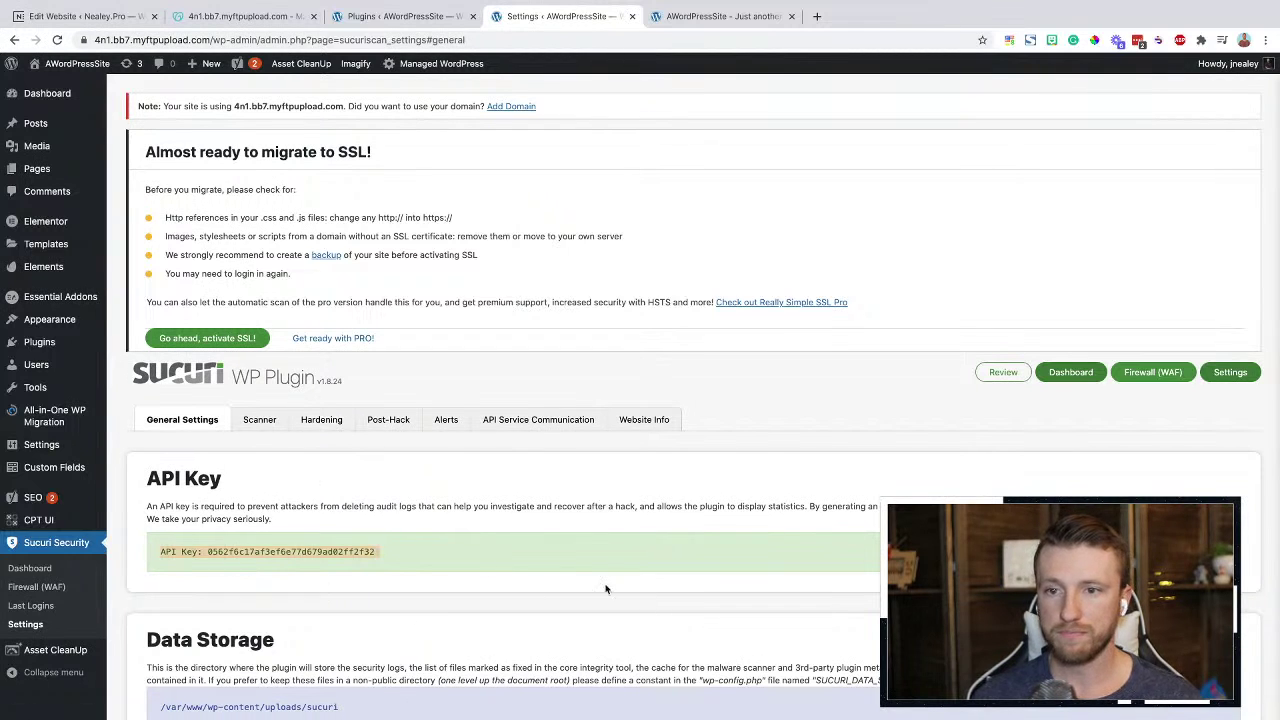
left_click(423, 549)
mouse_move(455, 705)
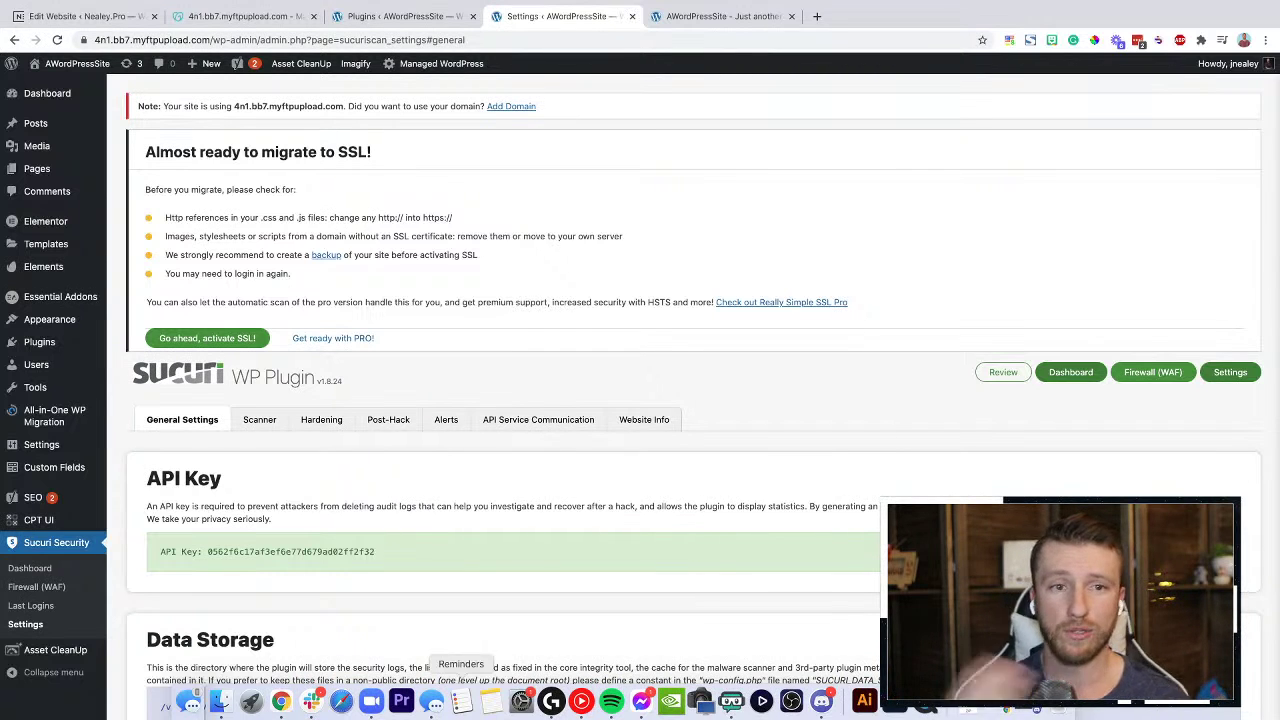
Review the remaining general settings, from Data Storage and Log Exporter through Reverse Proxy and Timezone Override to Import & Export Settings
scroll(594, 389, "down", 5)
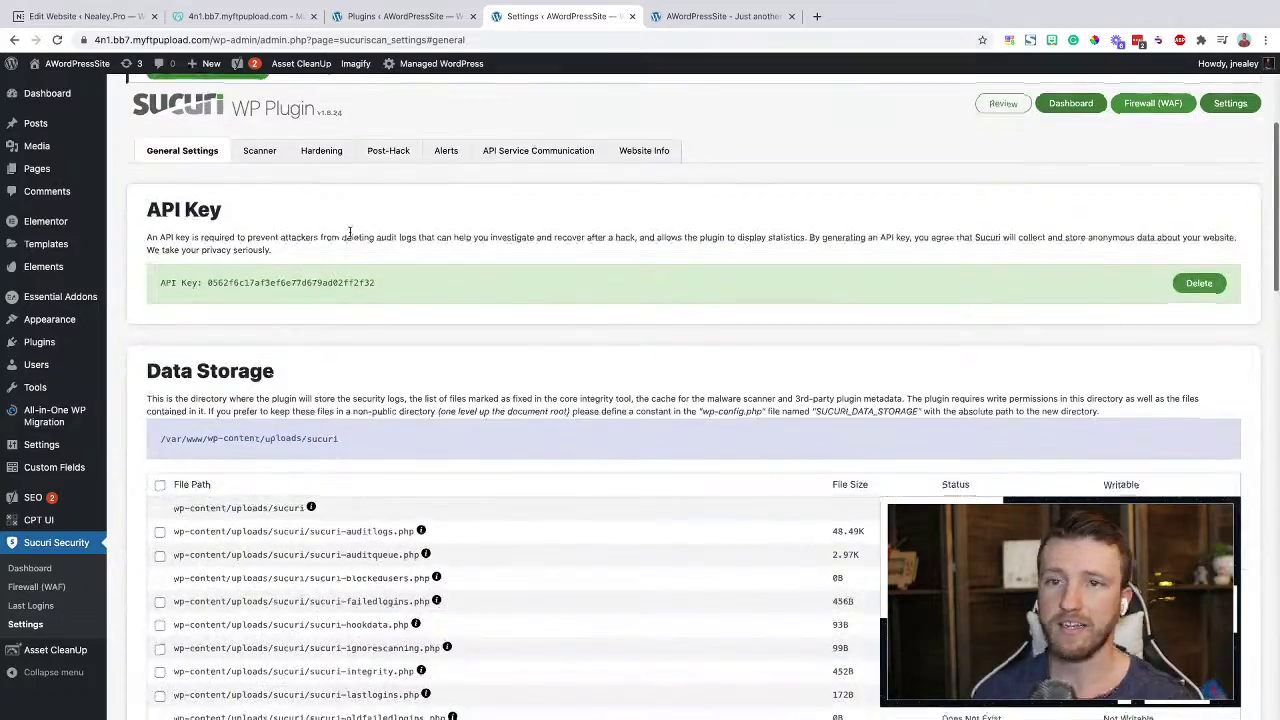
scroll(349, 232, "down", 2)
scroll(250, 225, "up", 6)
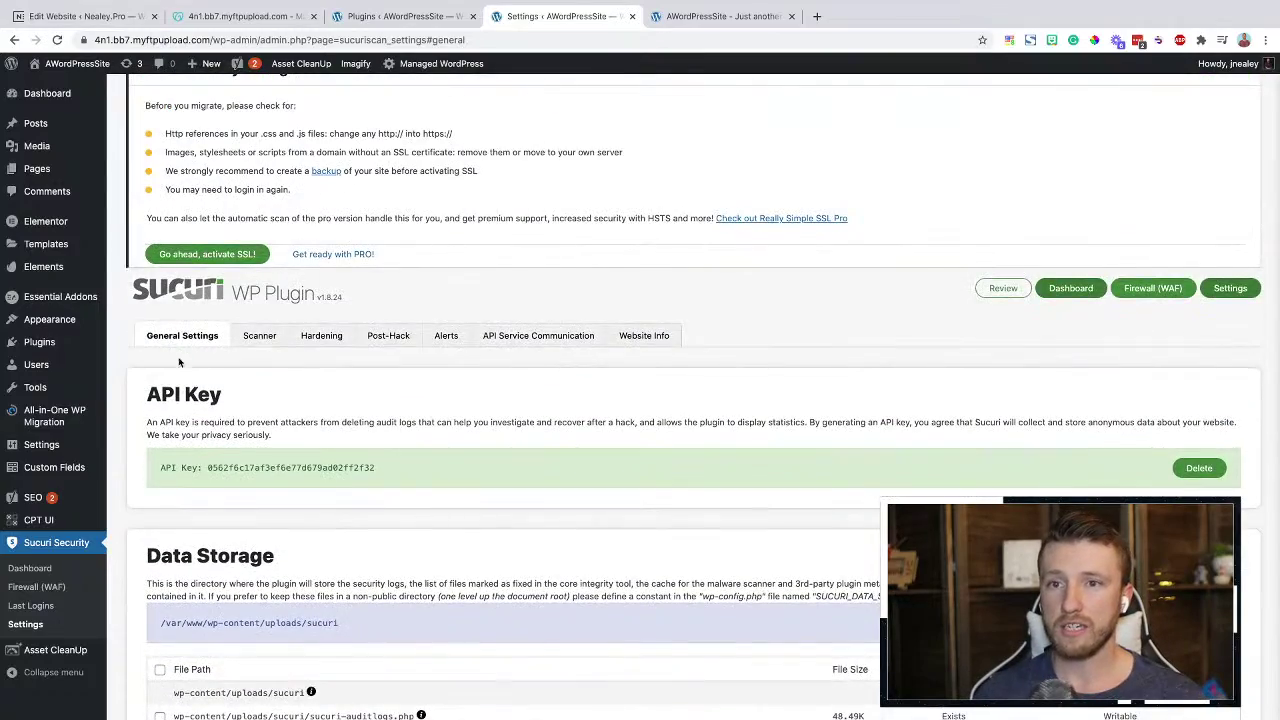
scroll(180, 362, "down", 10)
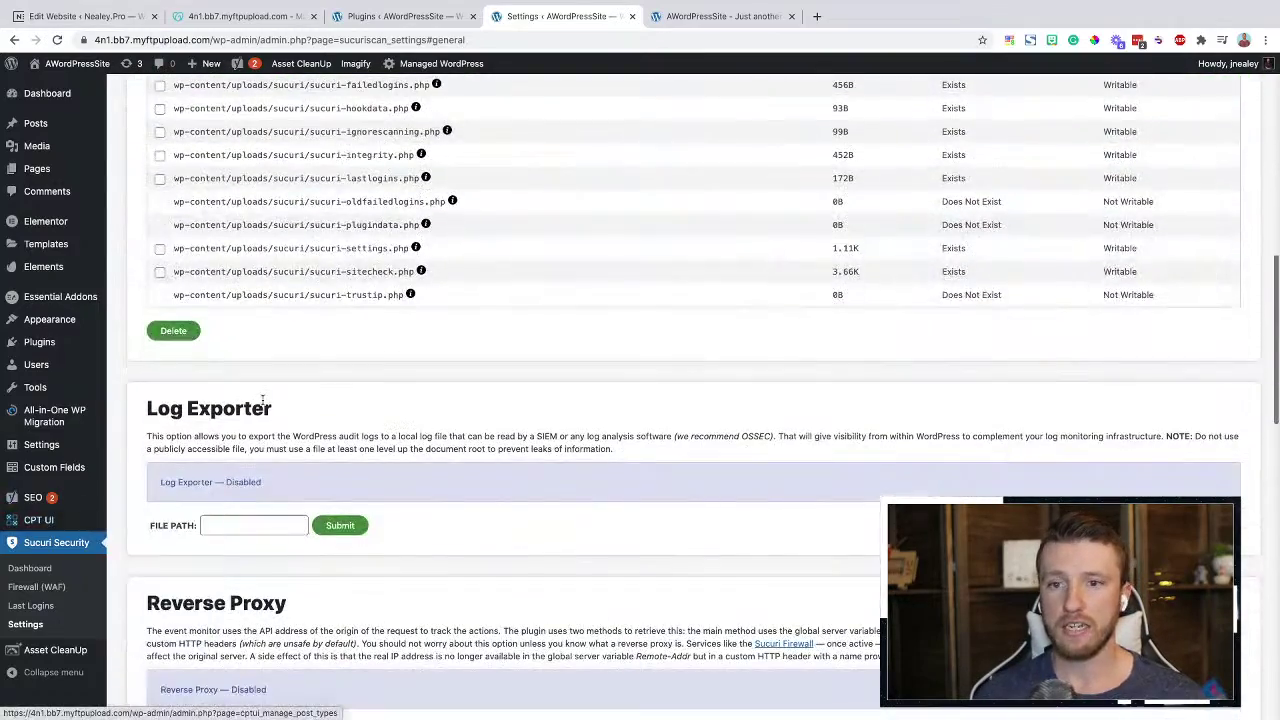
scroll(263, 400, "down", 5)
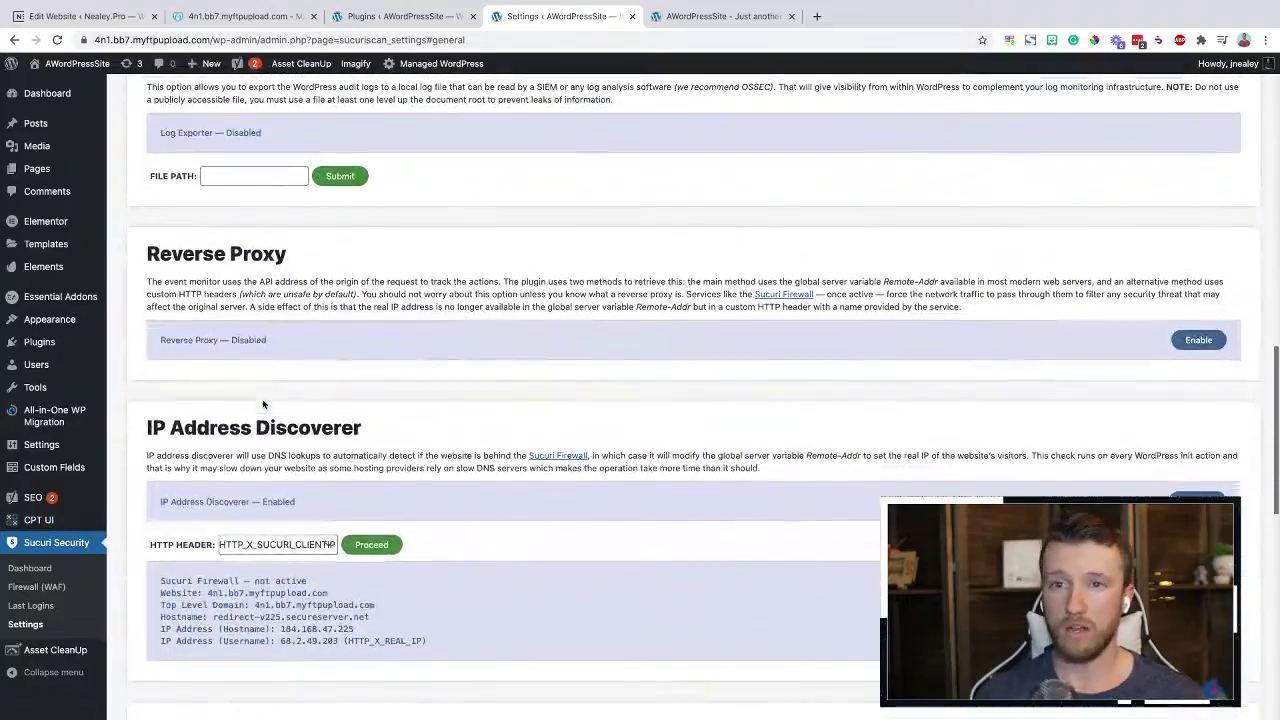
scroll(263, 404, "down", 8)
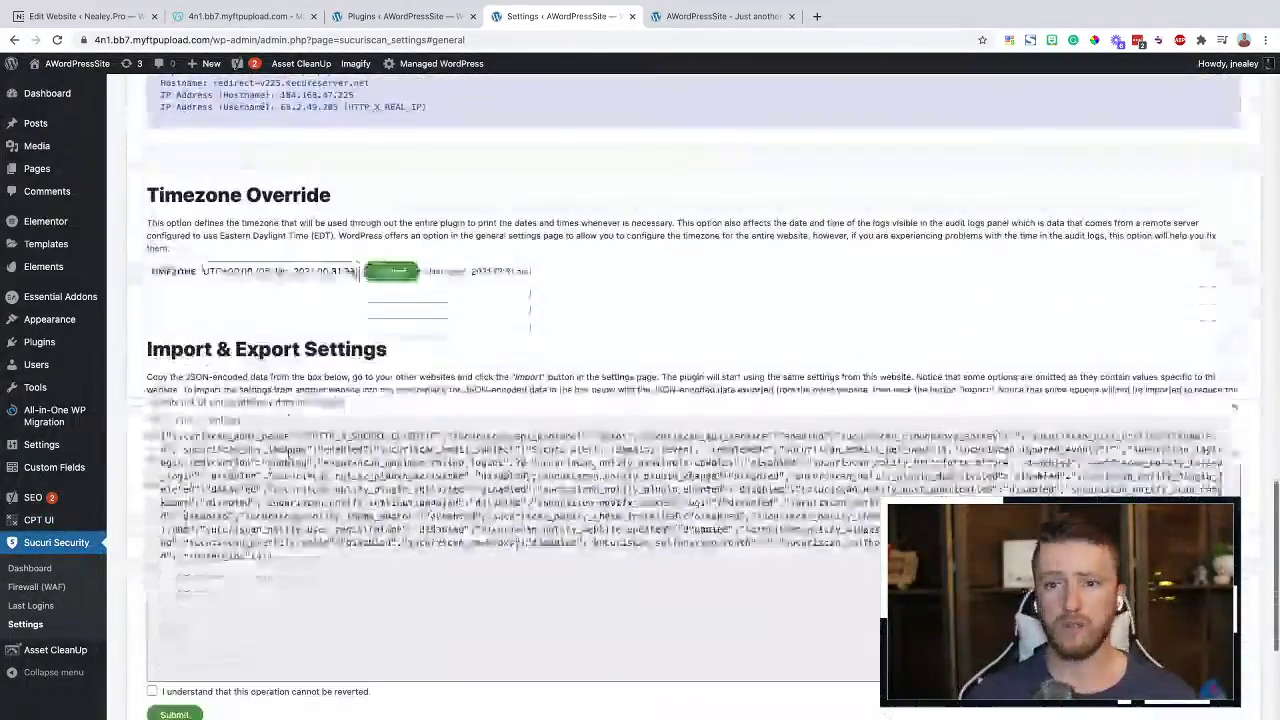
scroll(286, 449, "down", 5)
scroll(249, 421, "up", 20)
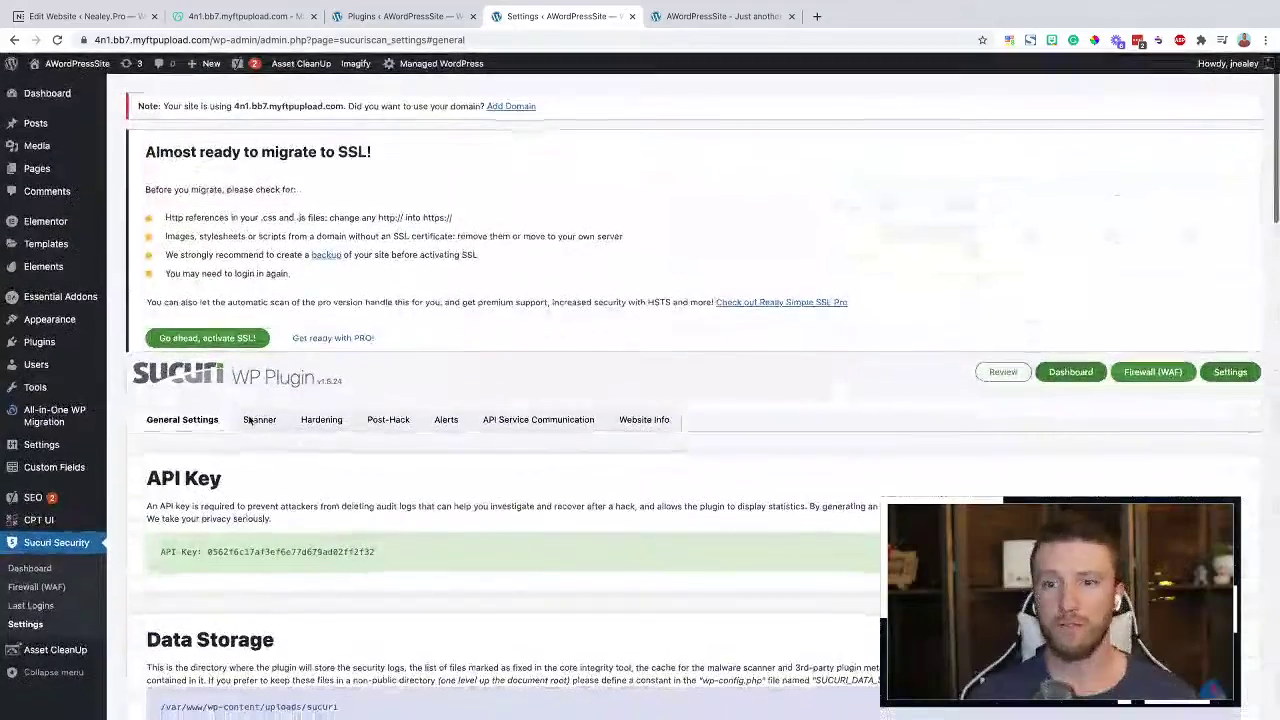
Review Sucuri's scanner settings, covering scheduled tasks, the integrity diff utility, false positives and ignored files and folders
left_click(255, 420)
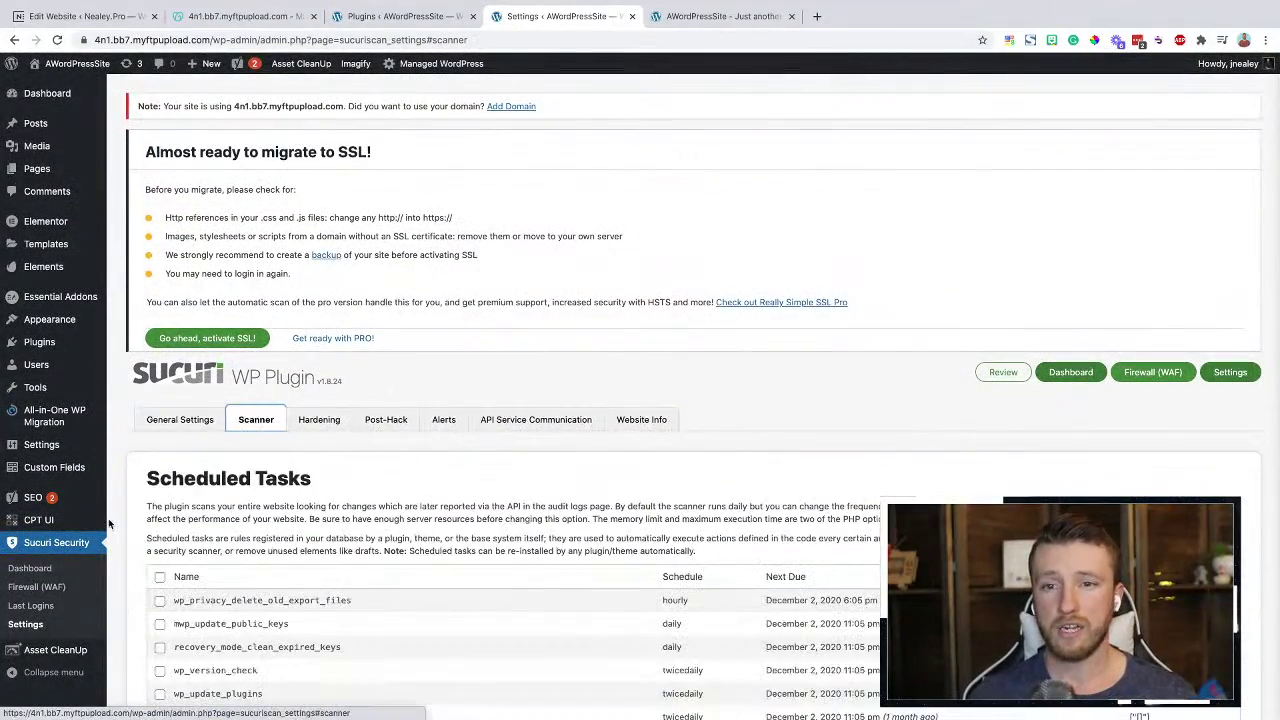
scroll(108, 523, "down", 5)
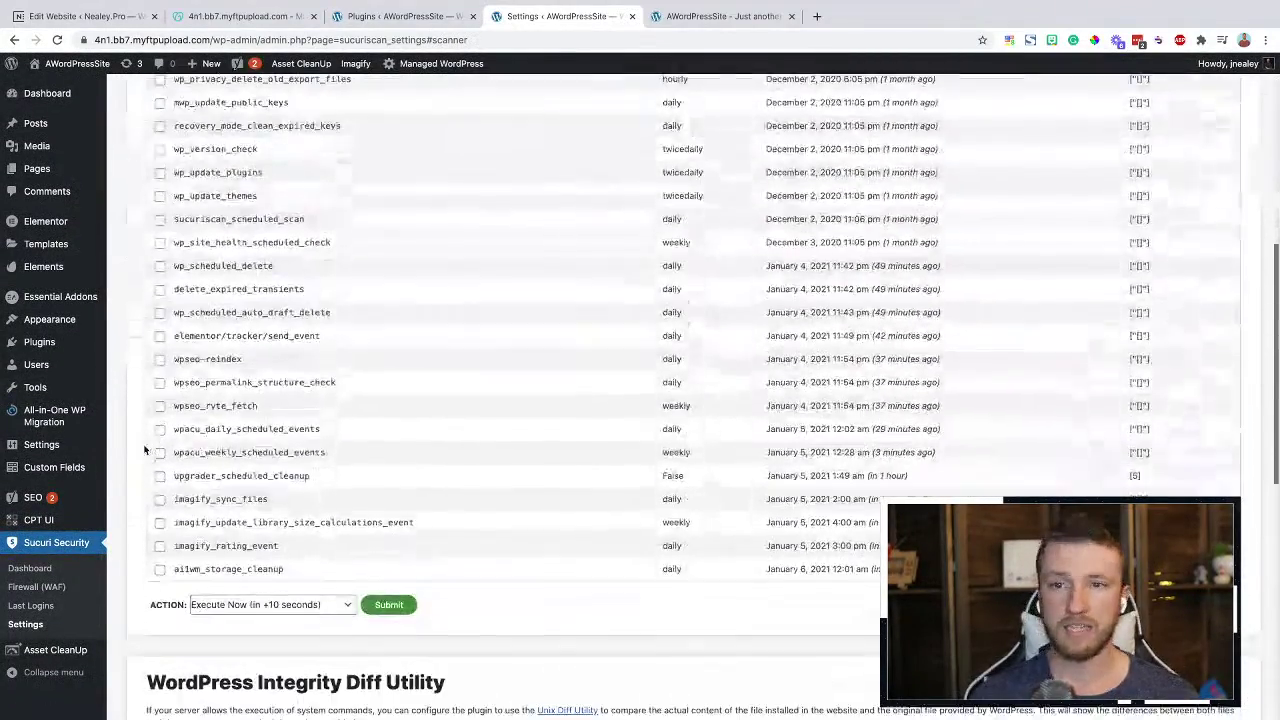
scroll(144, 449, "down", 5)
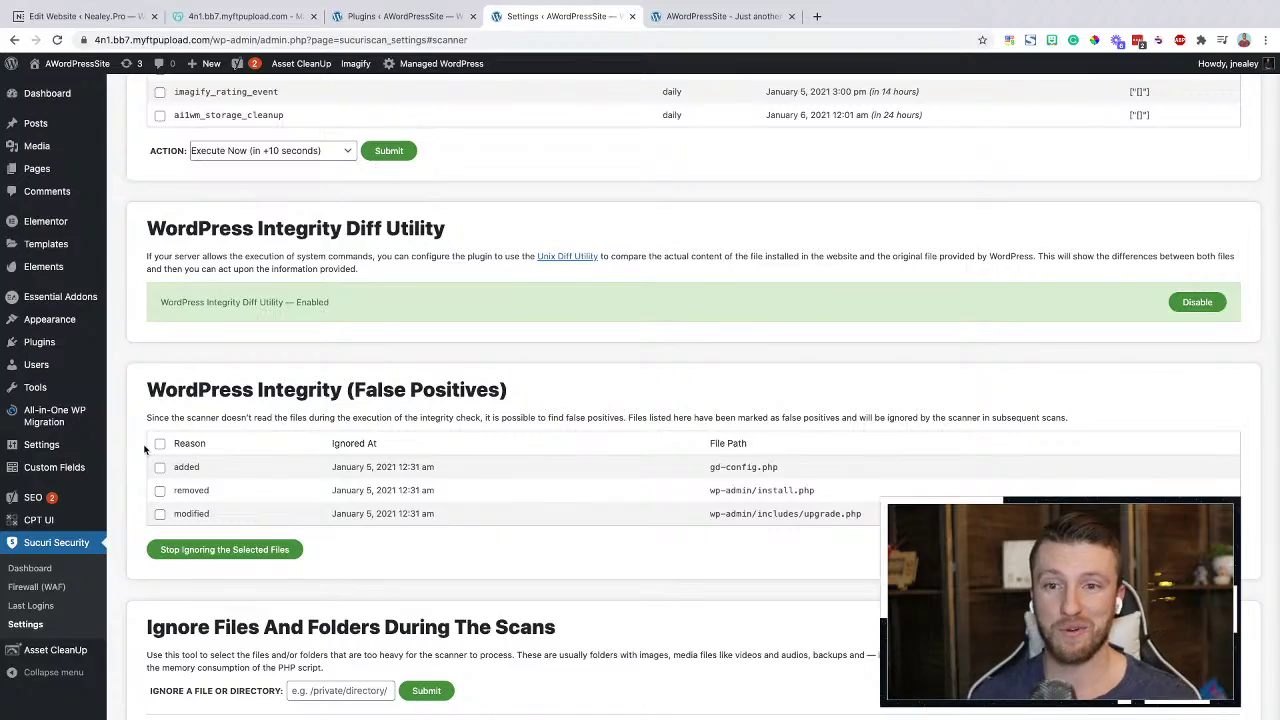
scroll(145, 450, "down", 3)
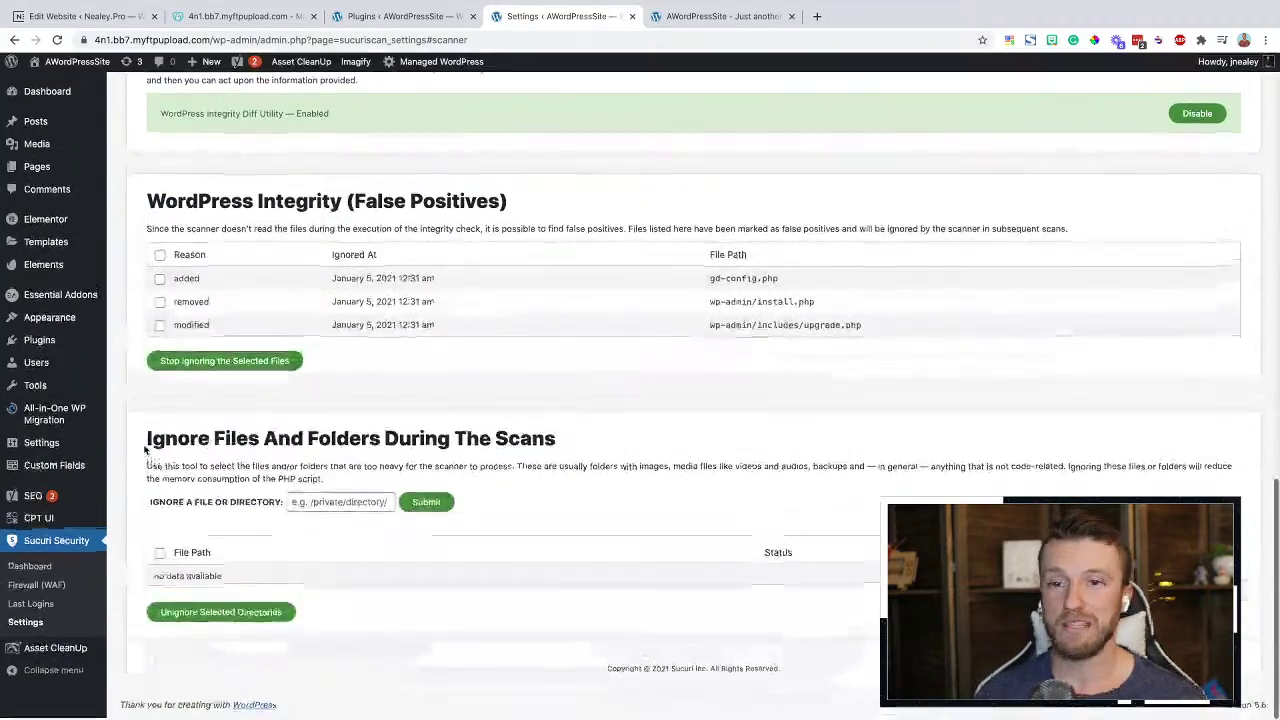
scroll(250, 440, "up", 15)
Apply the Sucuri hardening options that block PHP files in the Uploads and WP-CONTENT directories
left_click(322, 430)
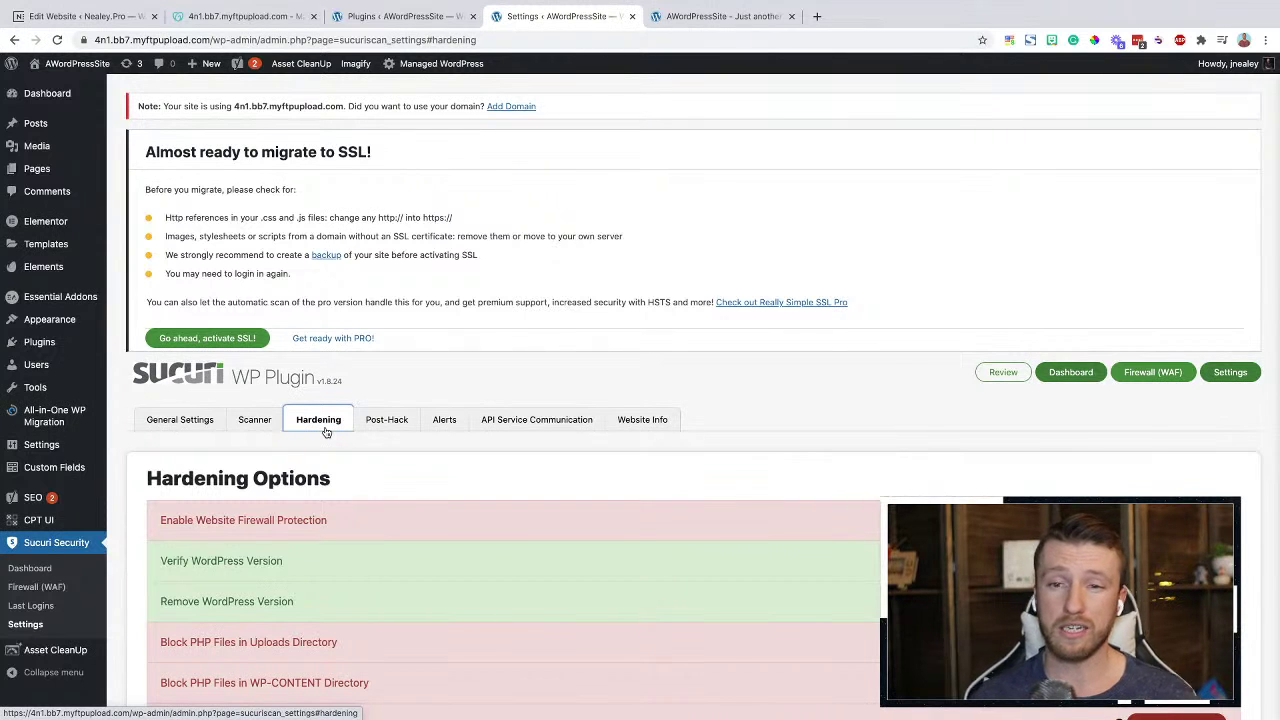
scroll(389, 538, "down", 2)
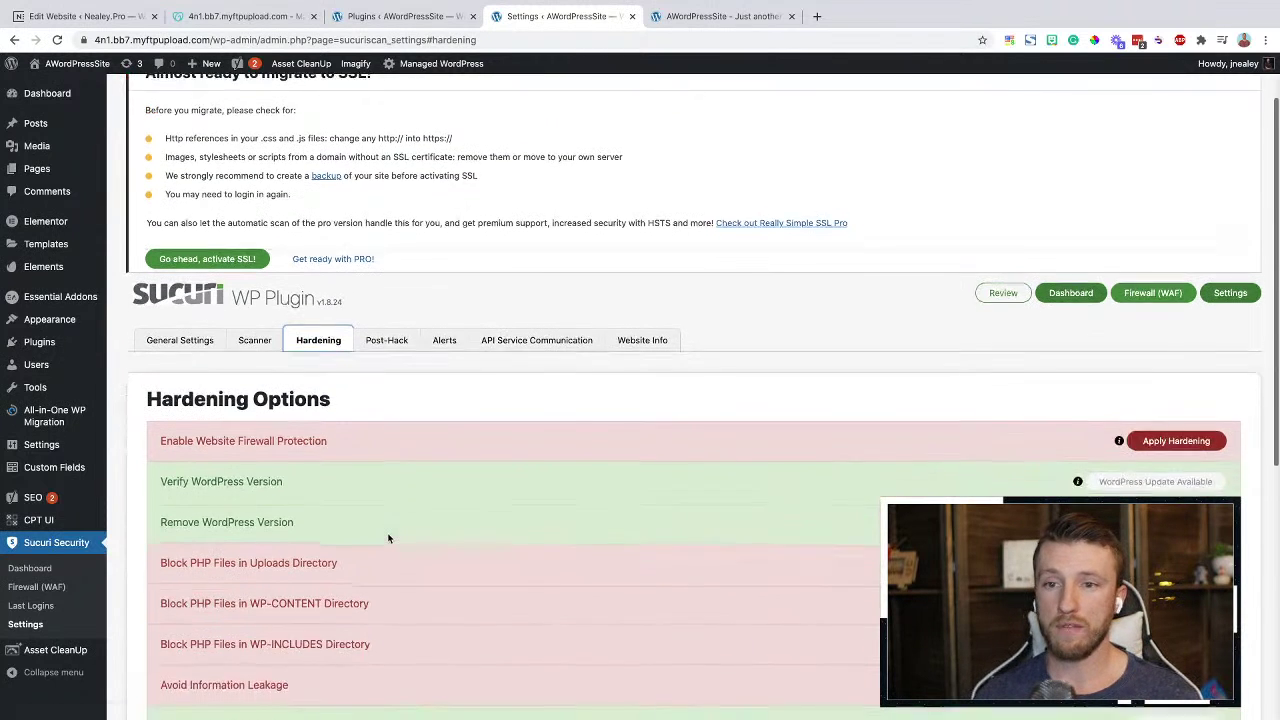
scroll(389, 538, "down", 1)
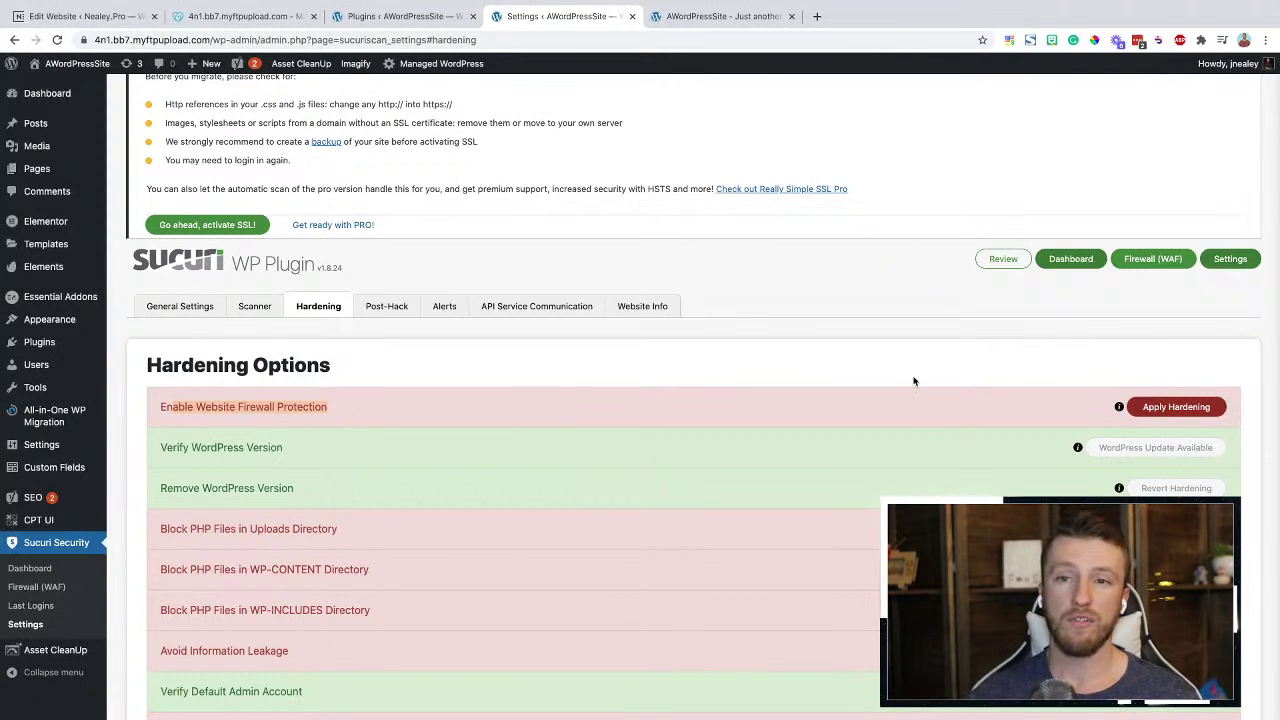
scroll(366, 663, "down", 2)
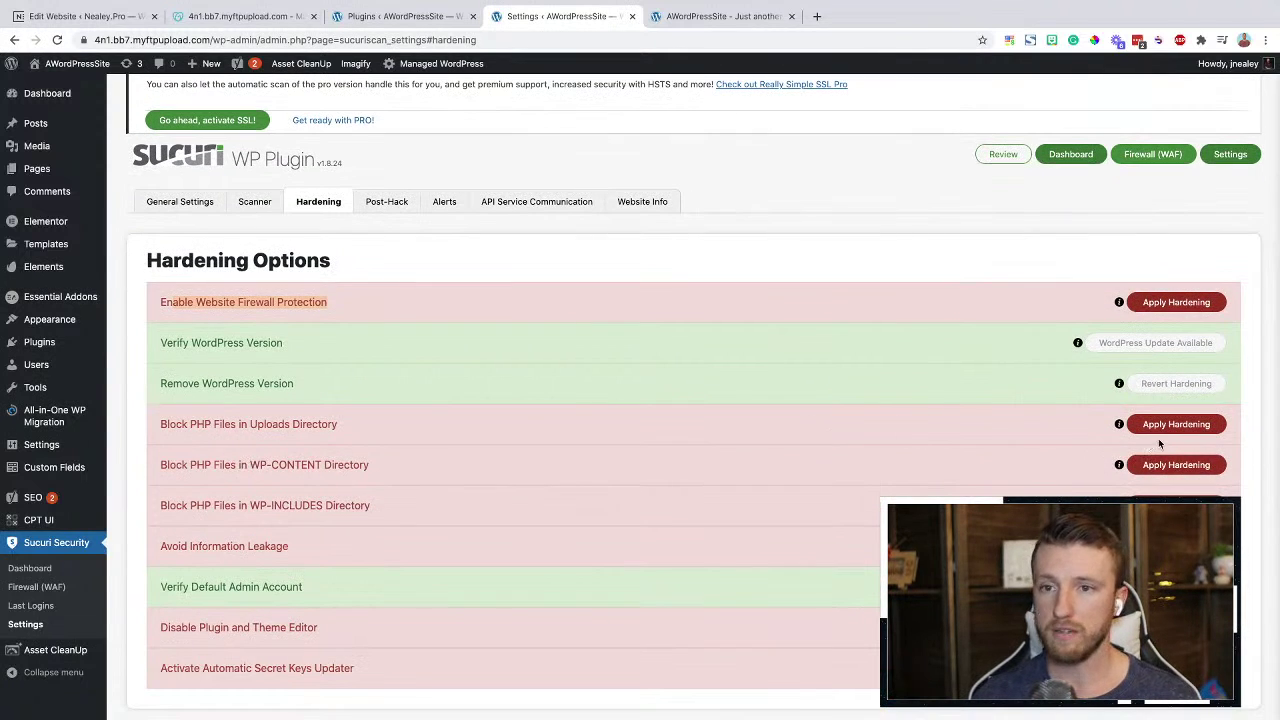
left_click(1164, 426)
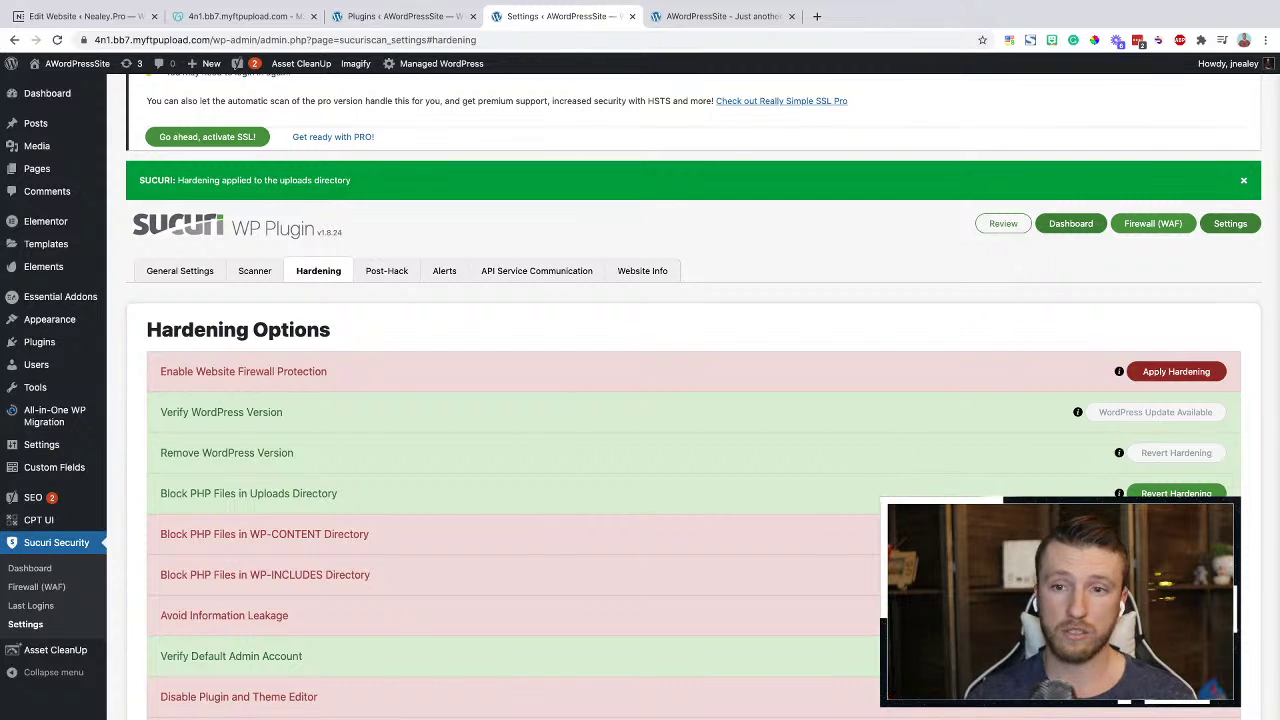
left_click(1176, 534)
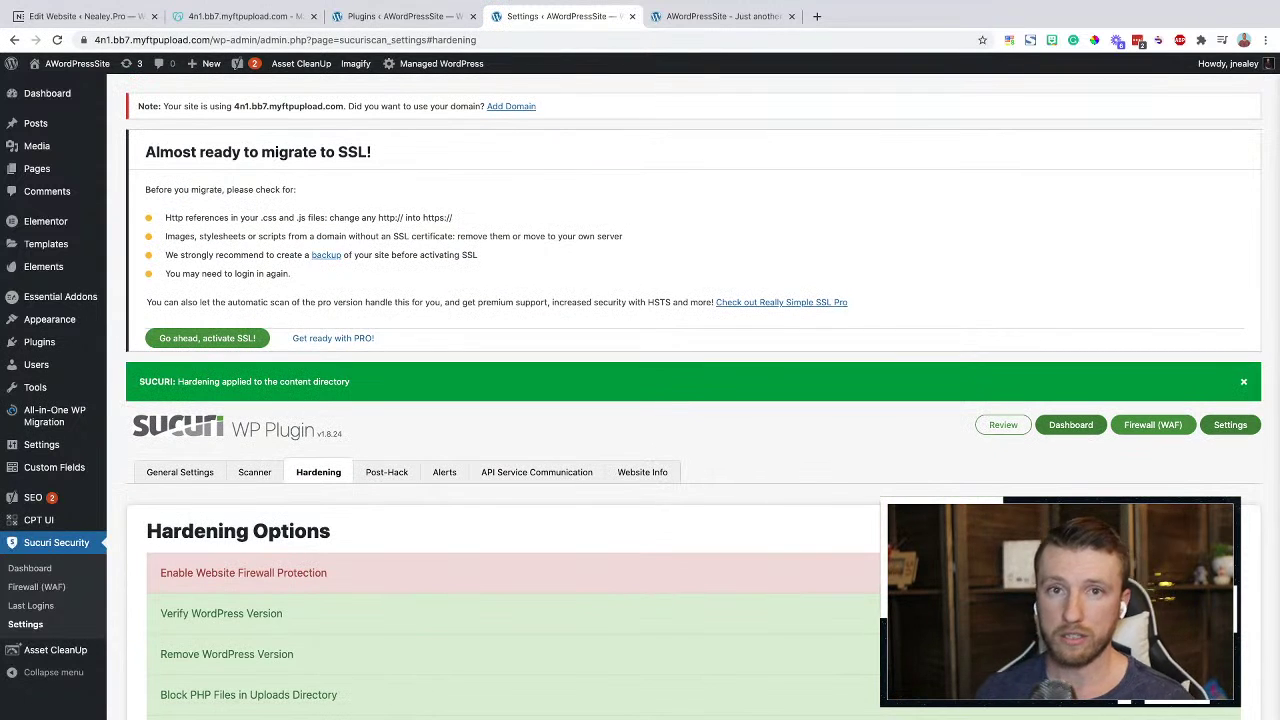
Try to apply the Avoid Information Leakage hardening option
scroll(997, 423, "down", 5)
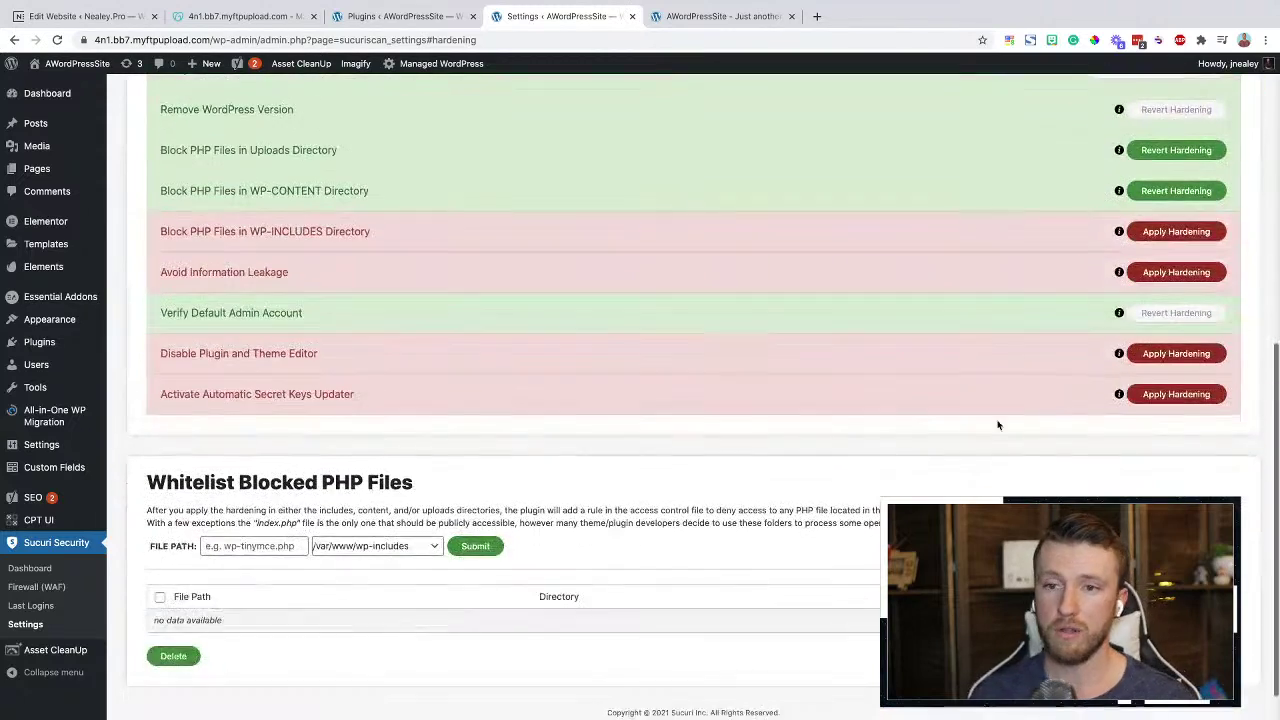
left_click(1150, 310)
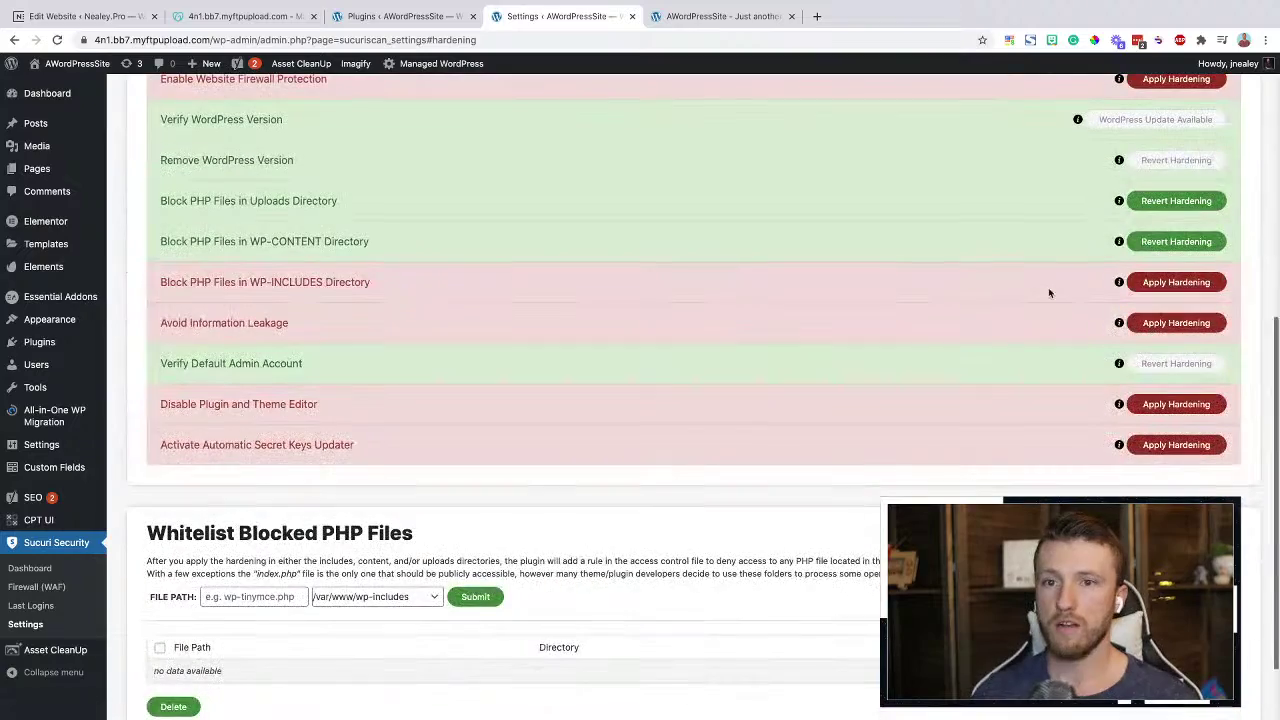
left_click(1175, 321)
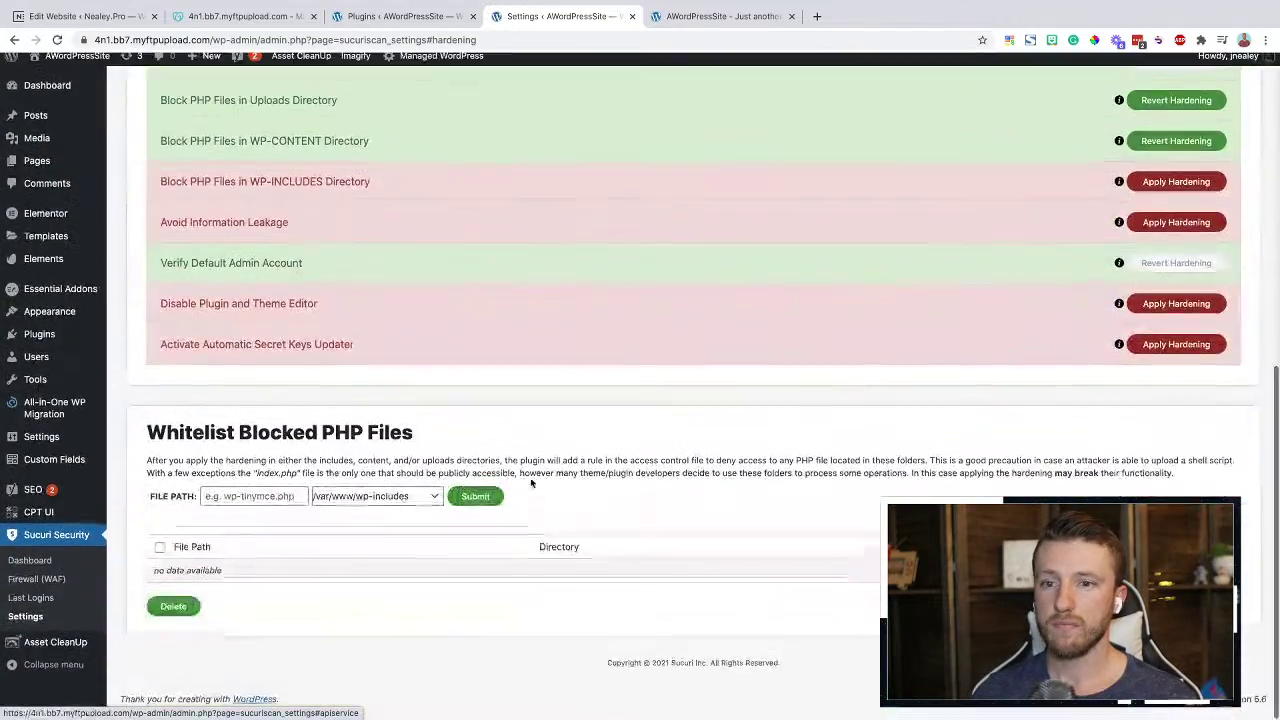
Read Sucuri's notice about the hardening attempt and recheck the list of hardening options
scroll(696, 226, "up", 5)
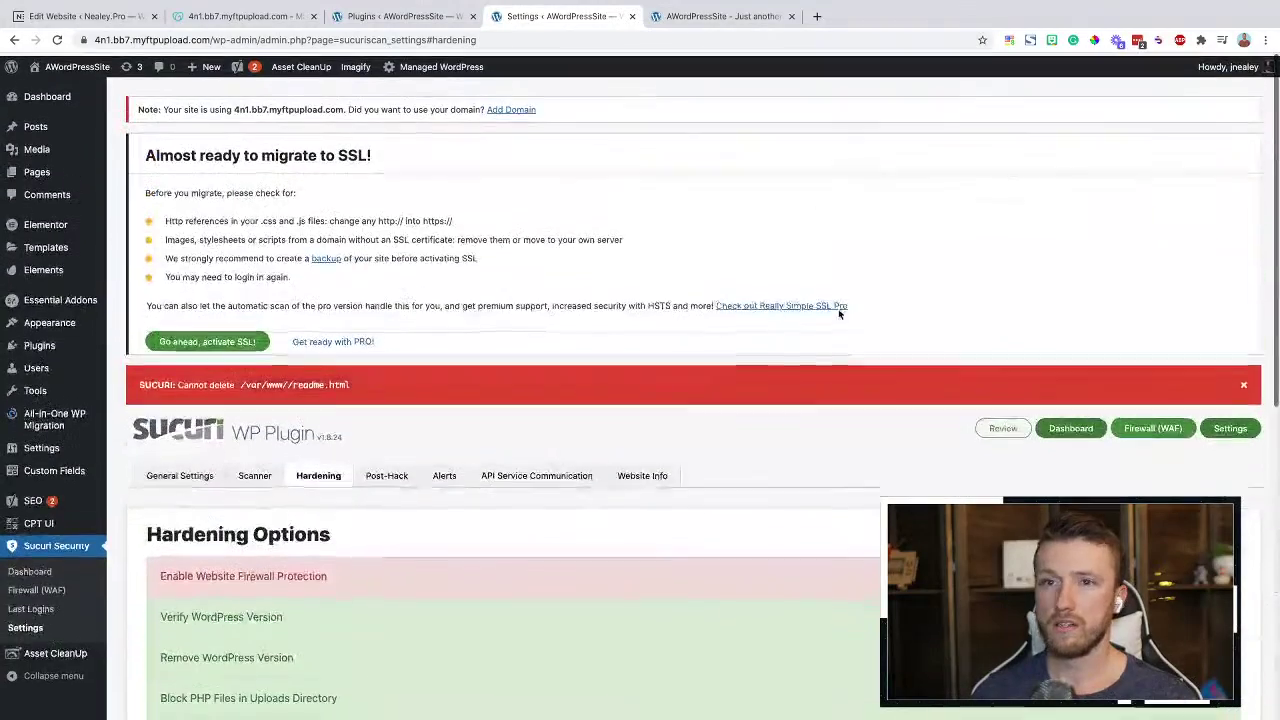
left_click_drag(392, 385, 147, 380)
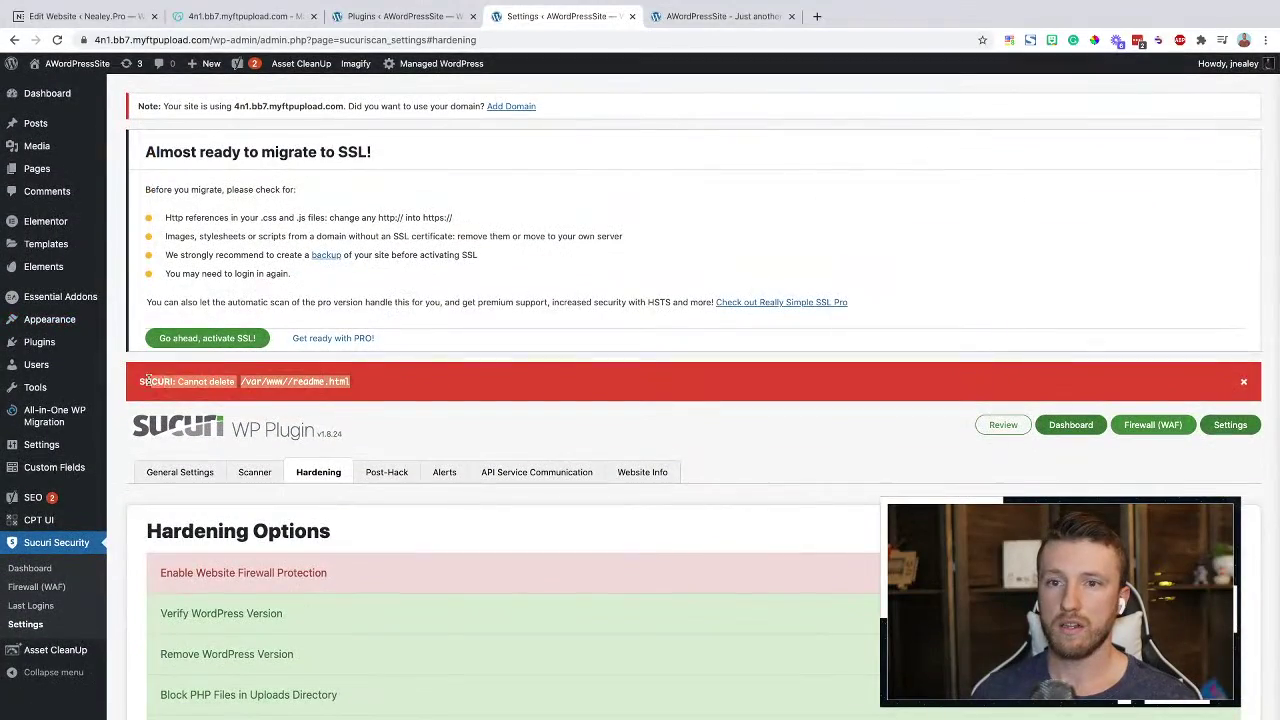
left_click(241, 395)
scroll(408, 414, "down", 3)
scroll(406, 331, "up", 2)
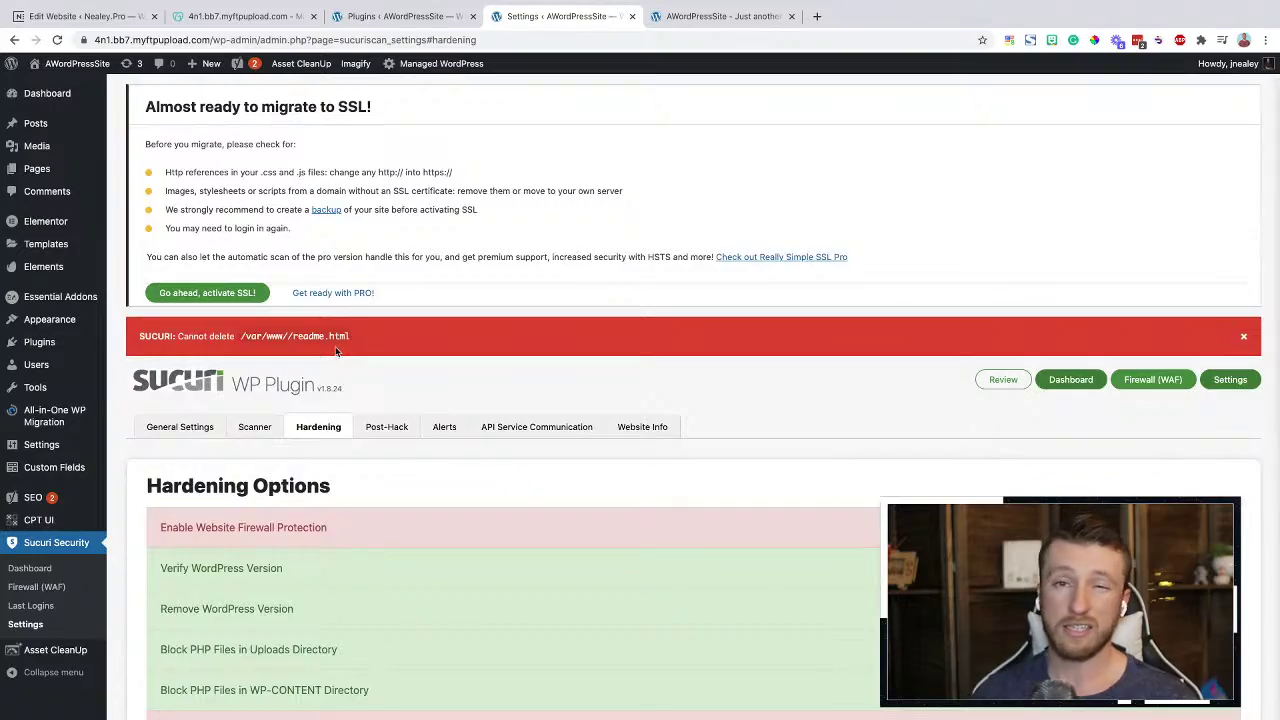
scroll(335, 348, "down", 5)
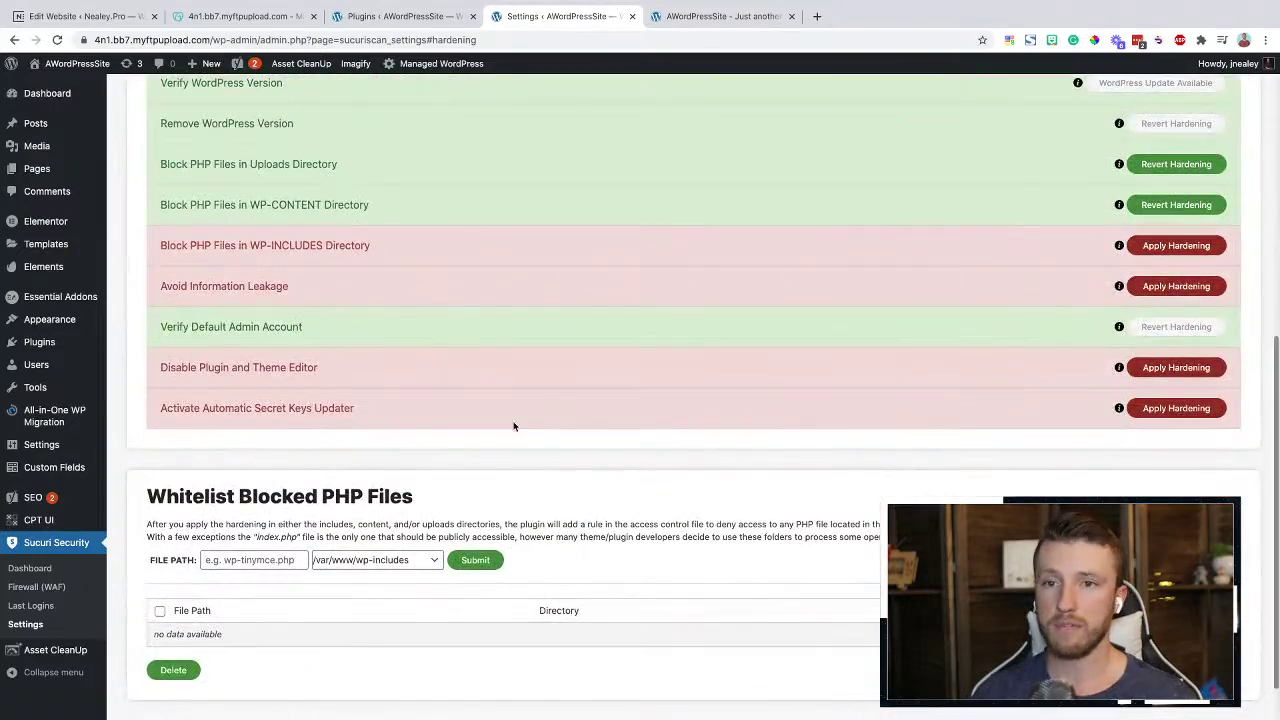
scroll(514, 423, "up", 6)
Review Sucuri's Post-Hack tools, including updating secret keys and resetting user passwords and installed plugins
left_click(388, 479)
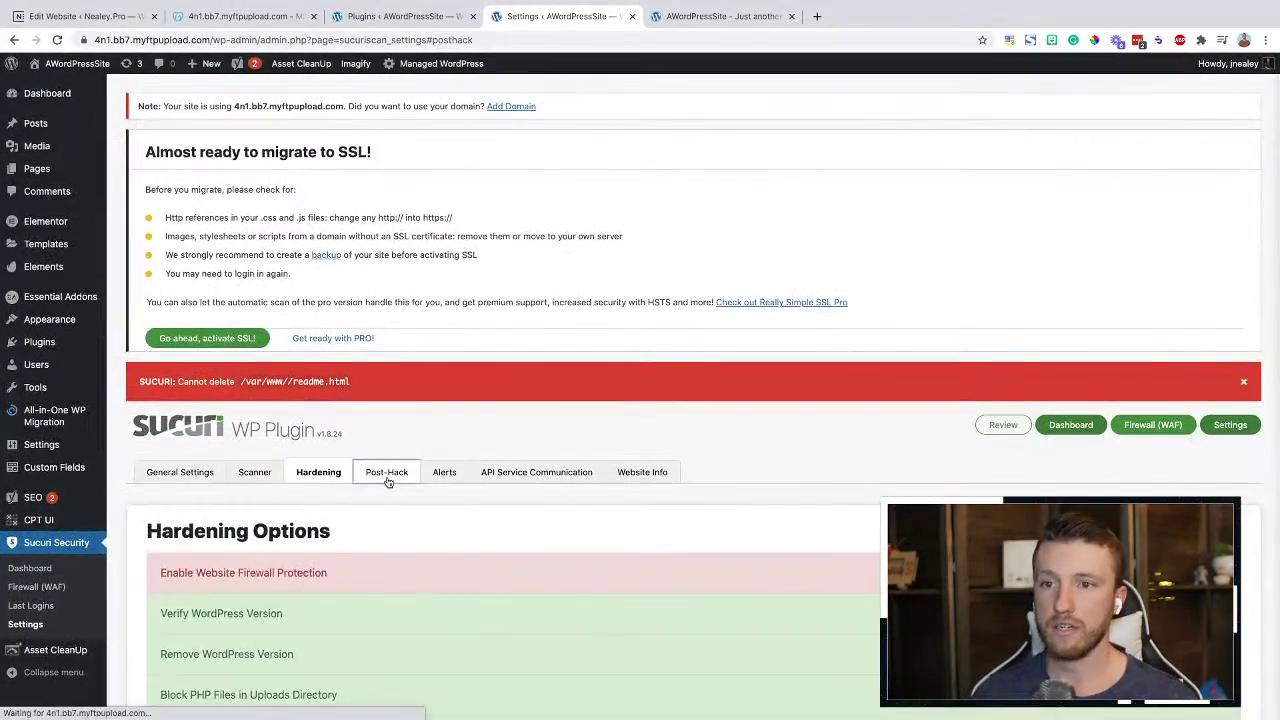
scroll(388, 482, "down", 5)
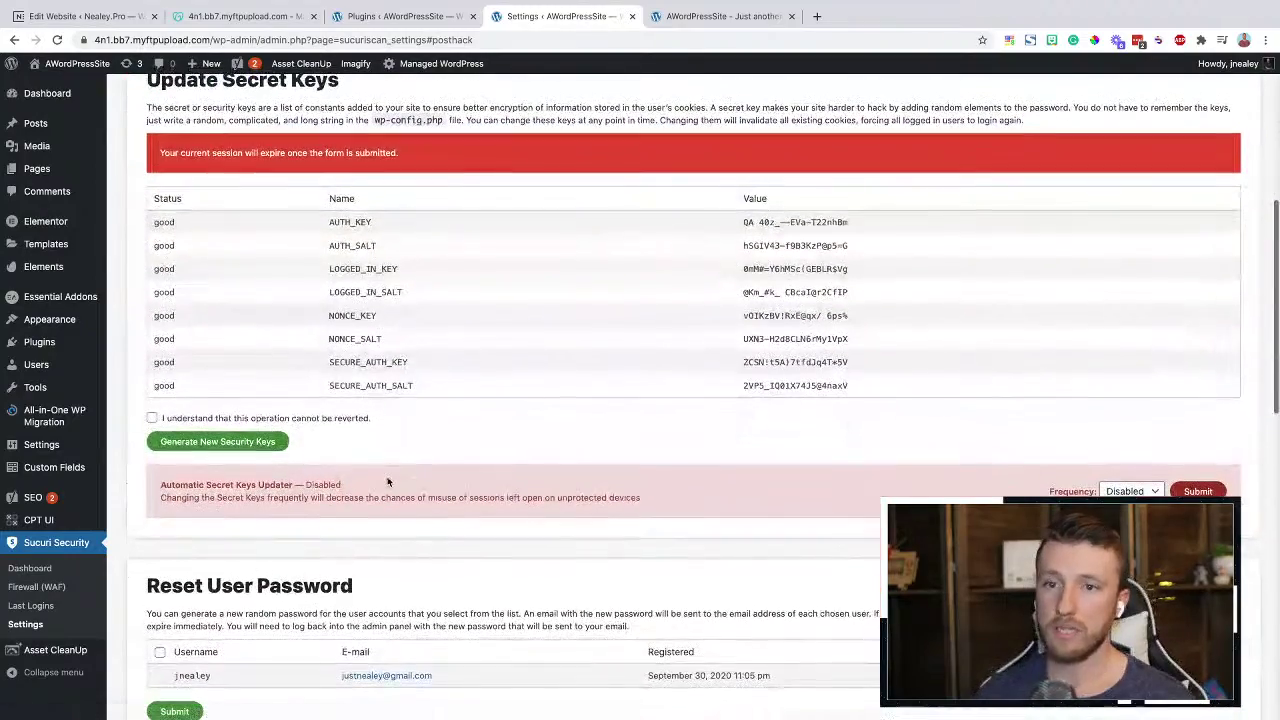
scroll(388, 482, "down", 1)
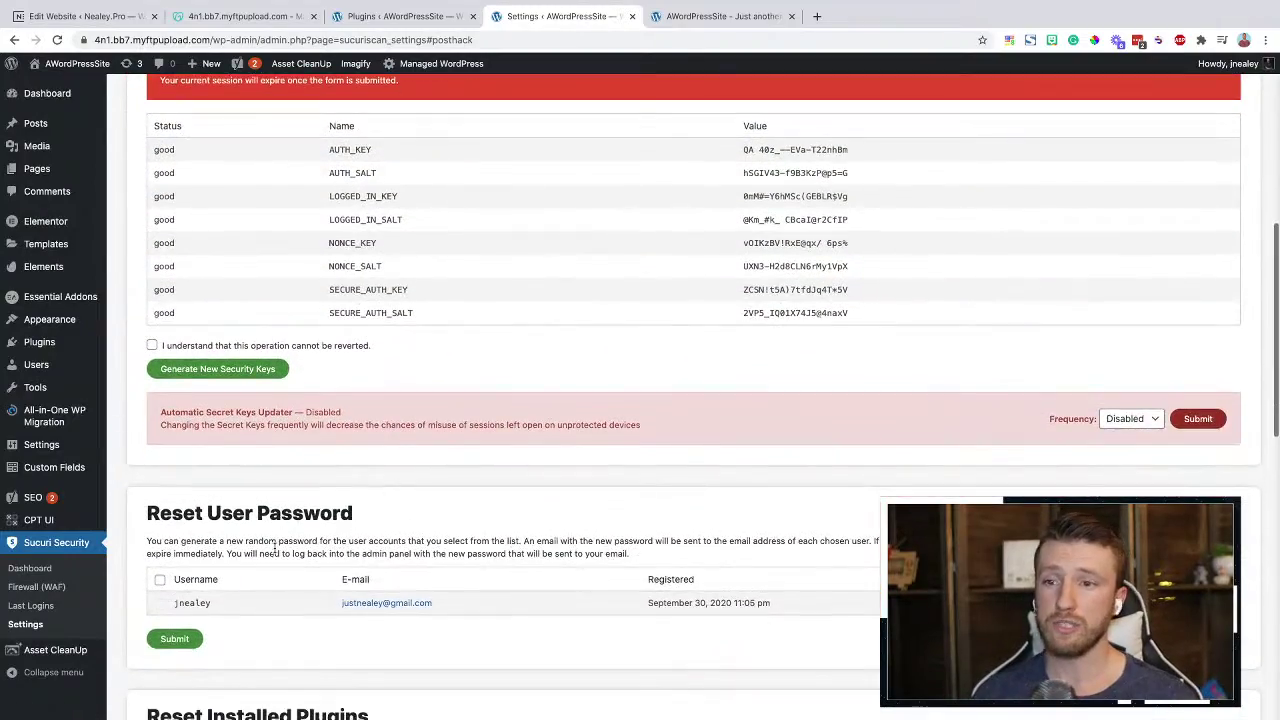
scroll(274, 548, "down", 10)
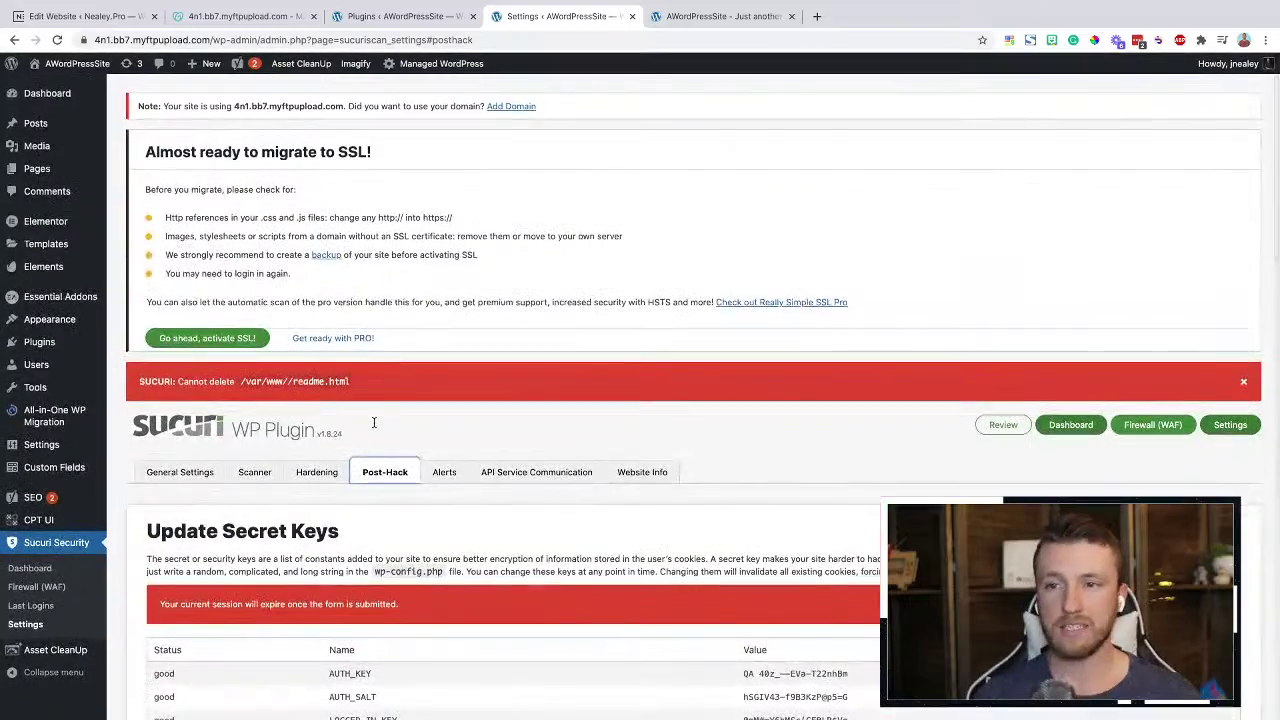
Review Sucuri's alert settings, from alert recipients and trusted IP addresses through brute-force limits to security and post-type alerts
left_click(445, 473)
scroll(449, 475, "down", 8)
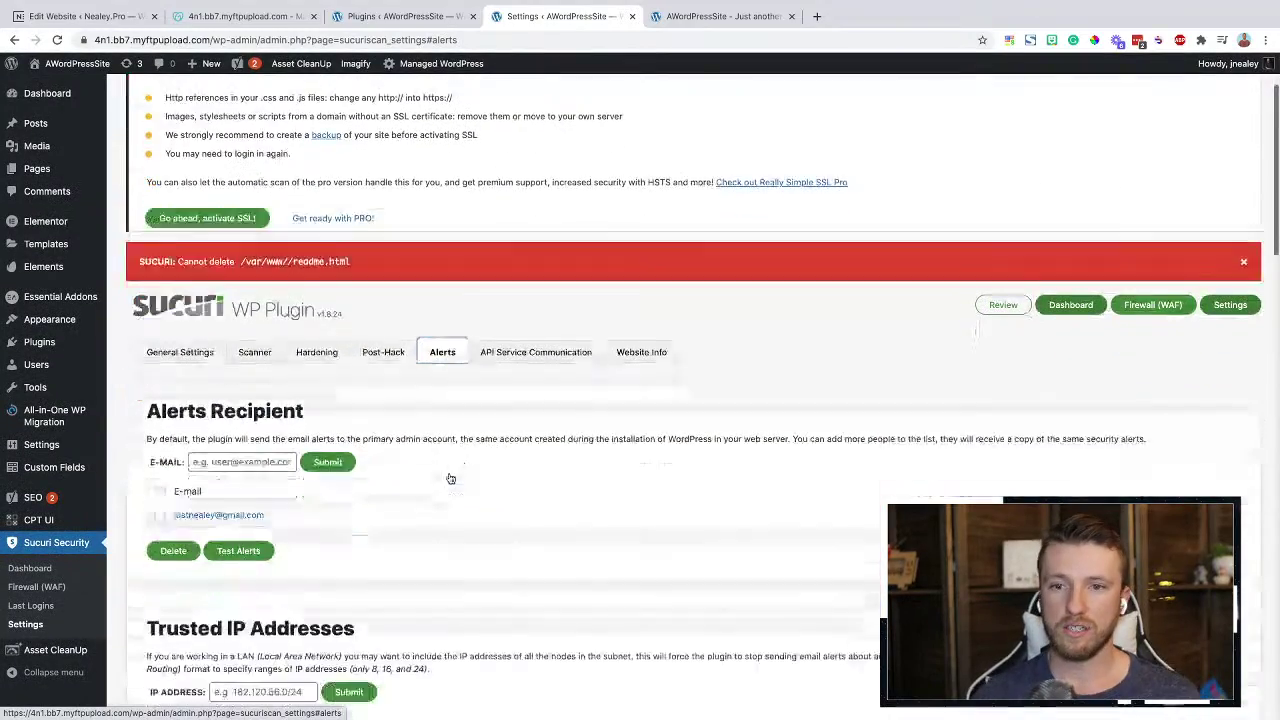
scroll(449, 475, "down", 10)
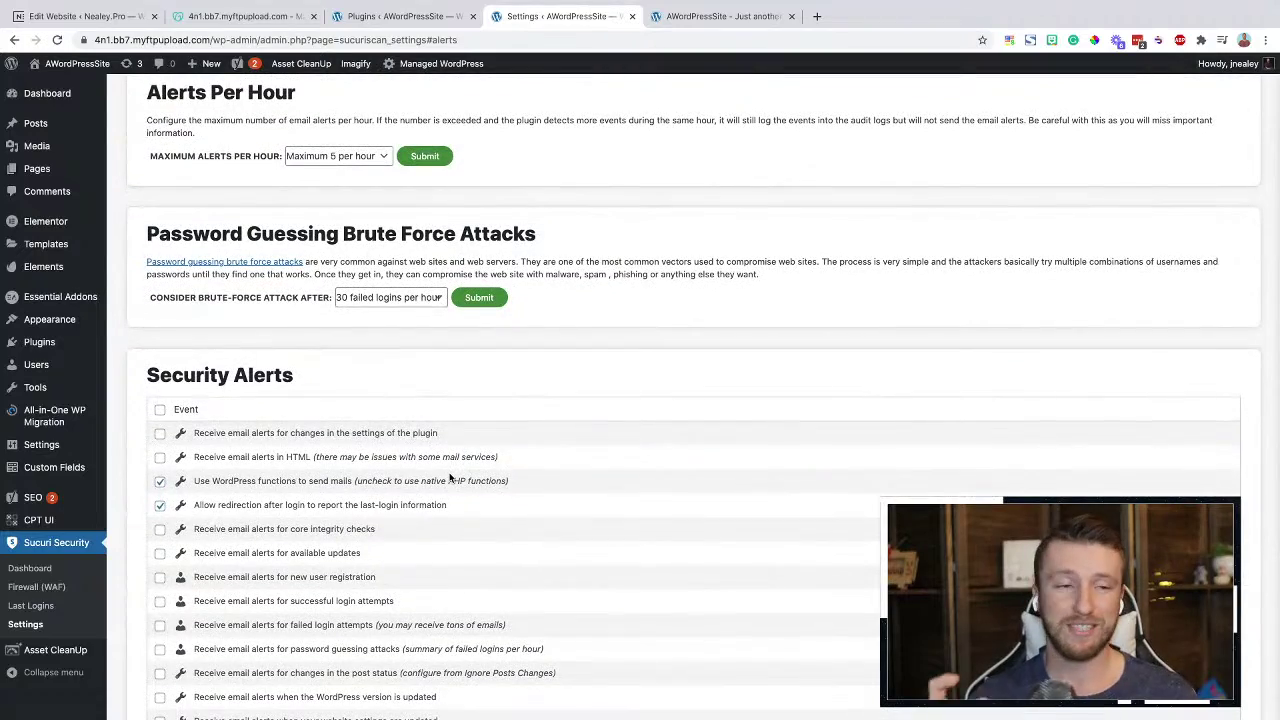
scroll(450, 475, "down", 4)
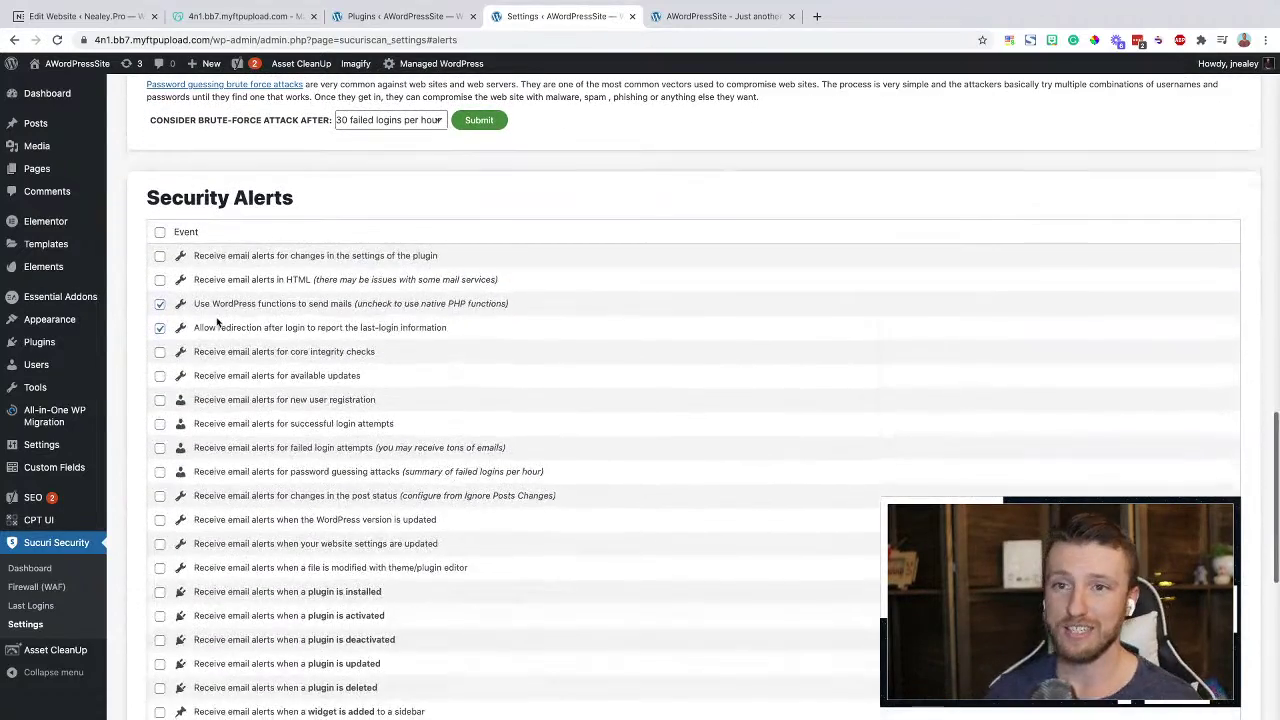
scroll(217, 321, "down", 10)
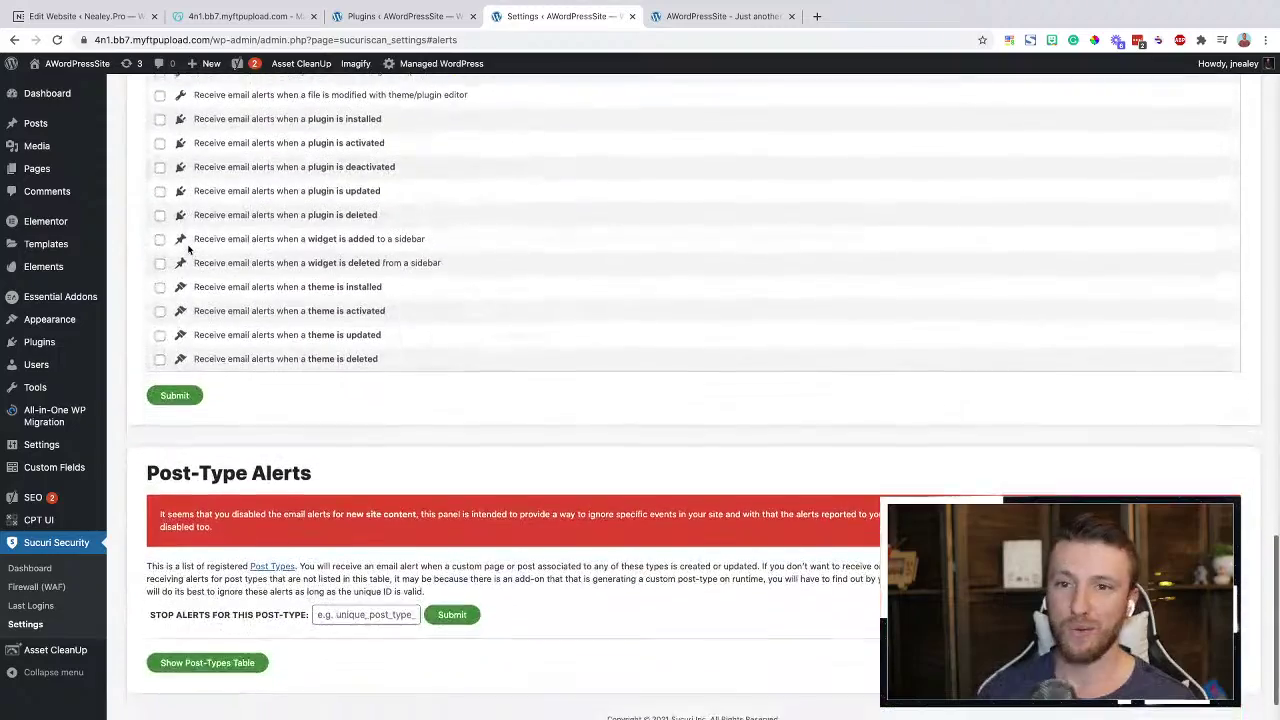
scroll(187, 250, "up", 20)
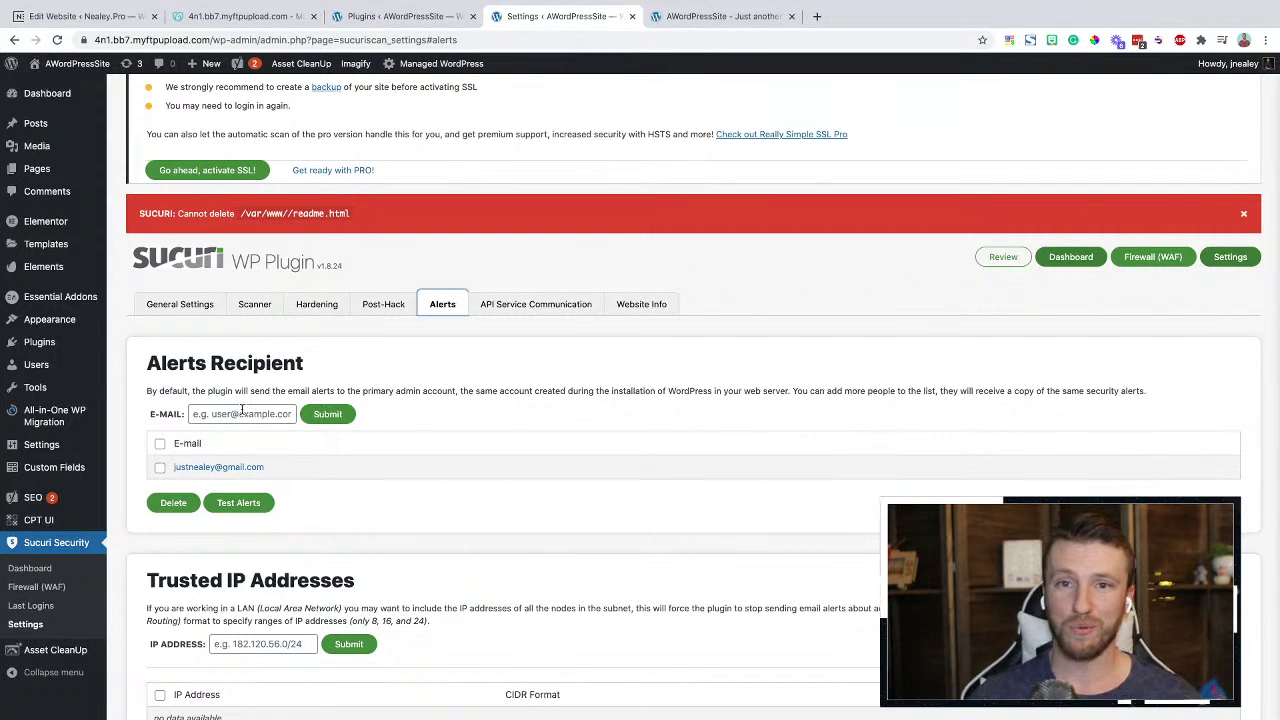
Return to the installed plugins list and activate SSL for the site through Really Simple SSL
mouse_move(45, 322)
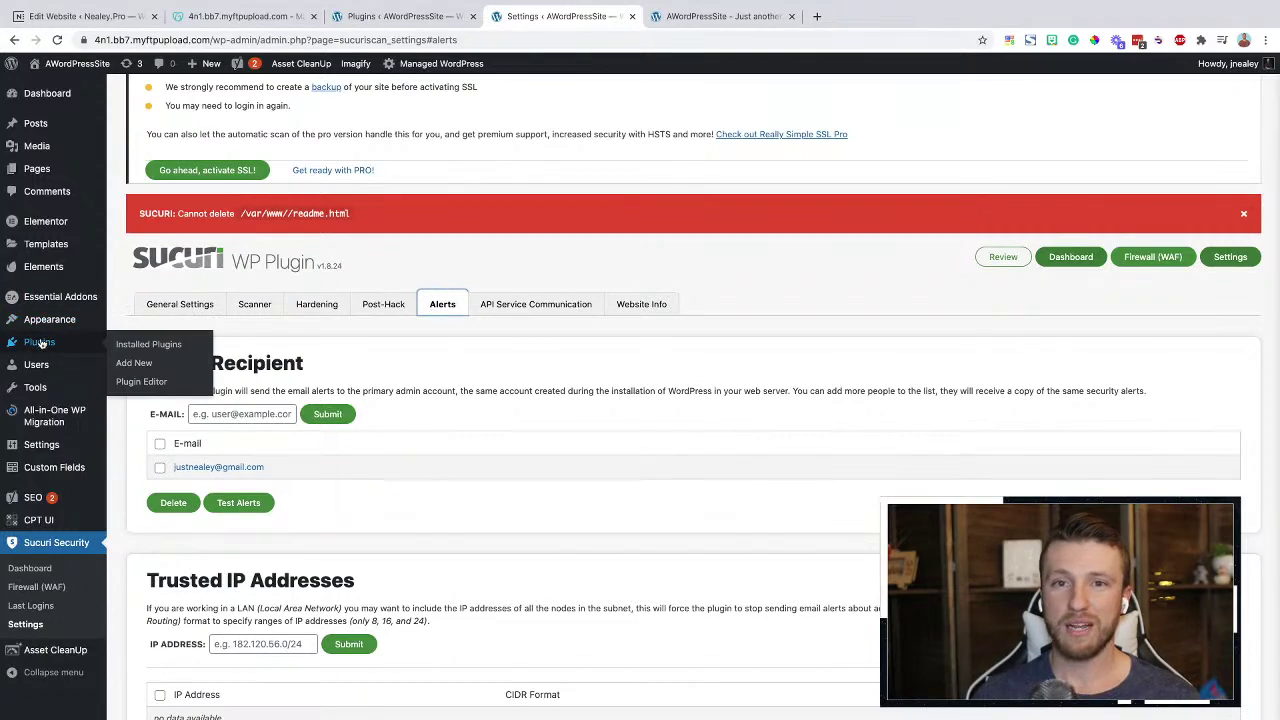
left_click(41, 344)
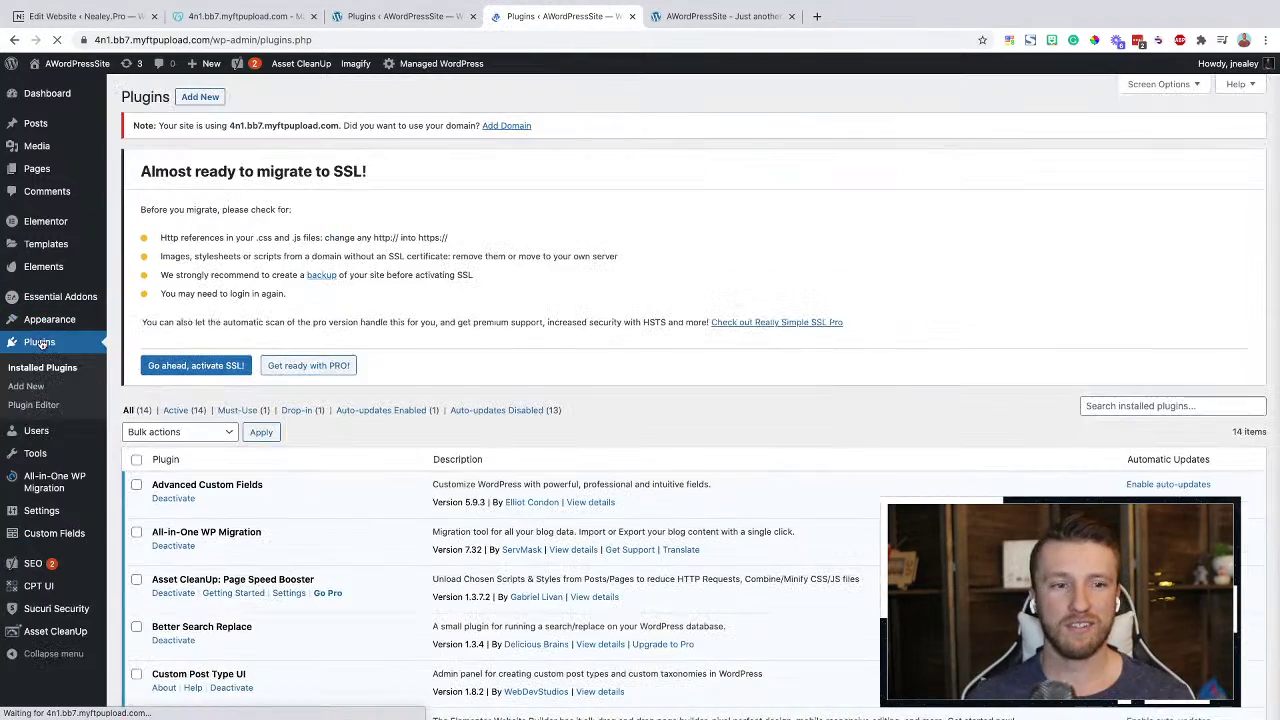
scroll(568, 462, "down", 10)
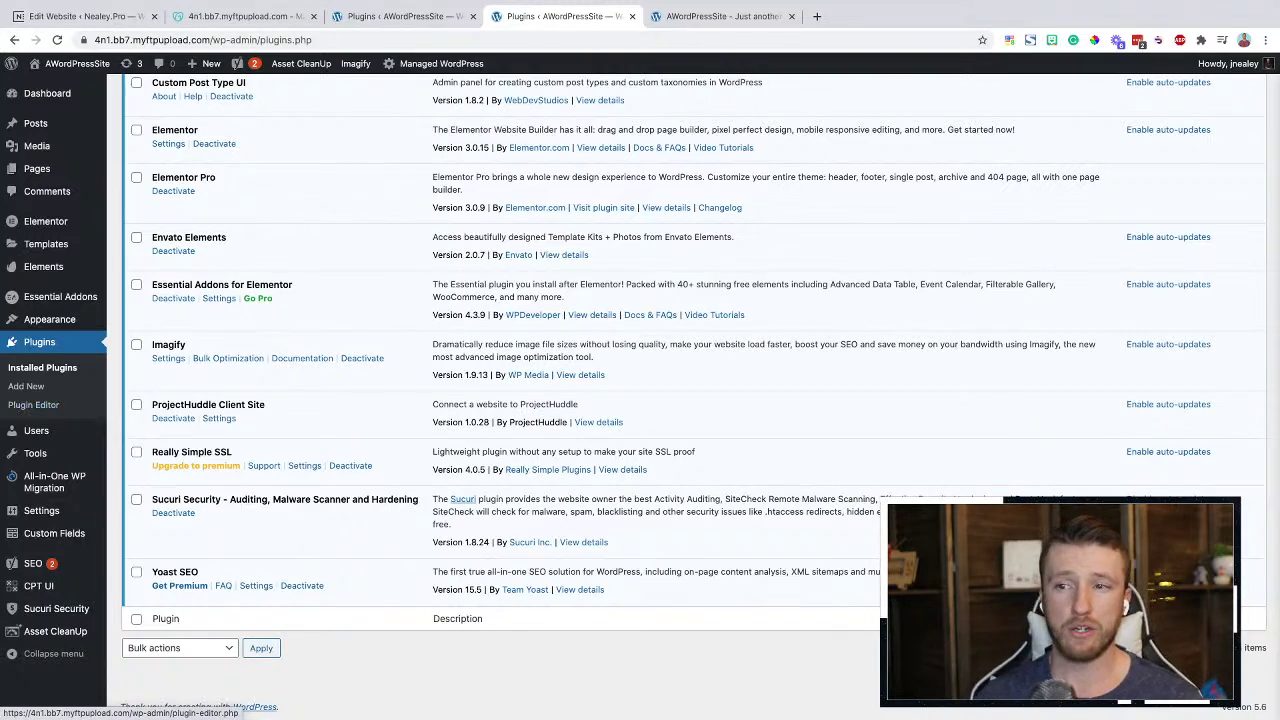
scroll(276, 348, "up", 6)
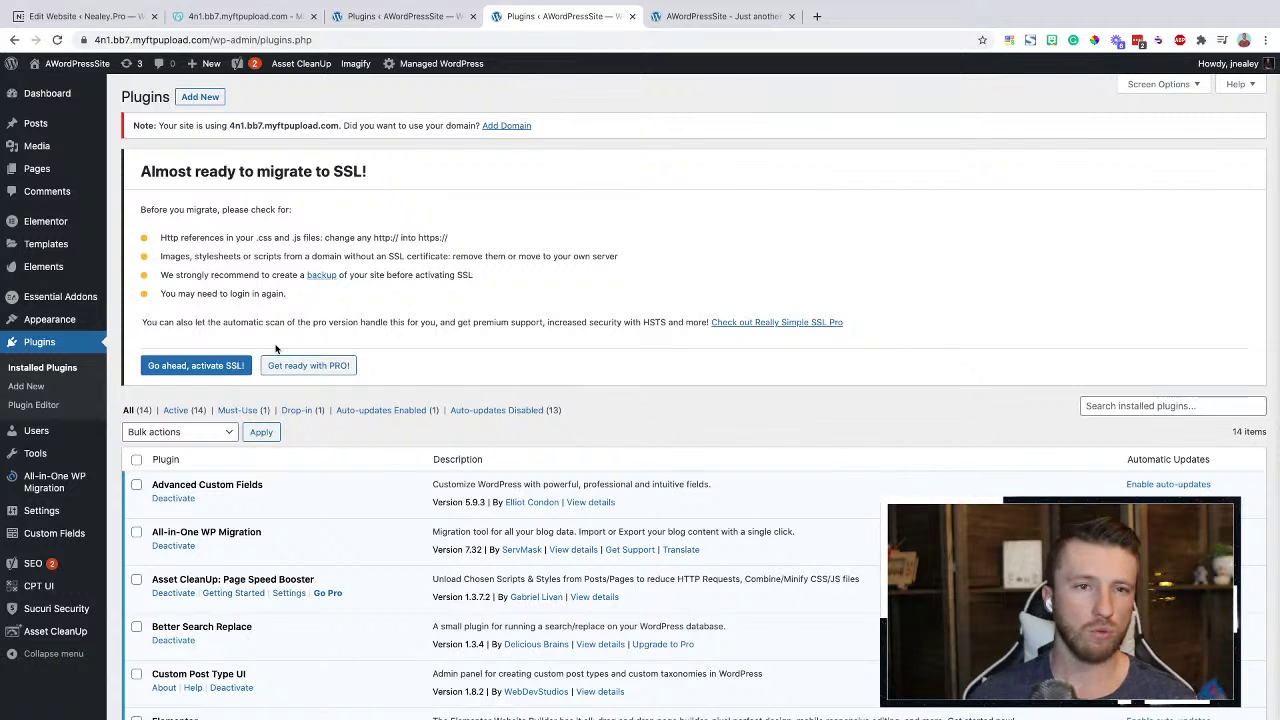
left_click(236, 362)
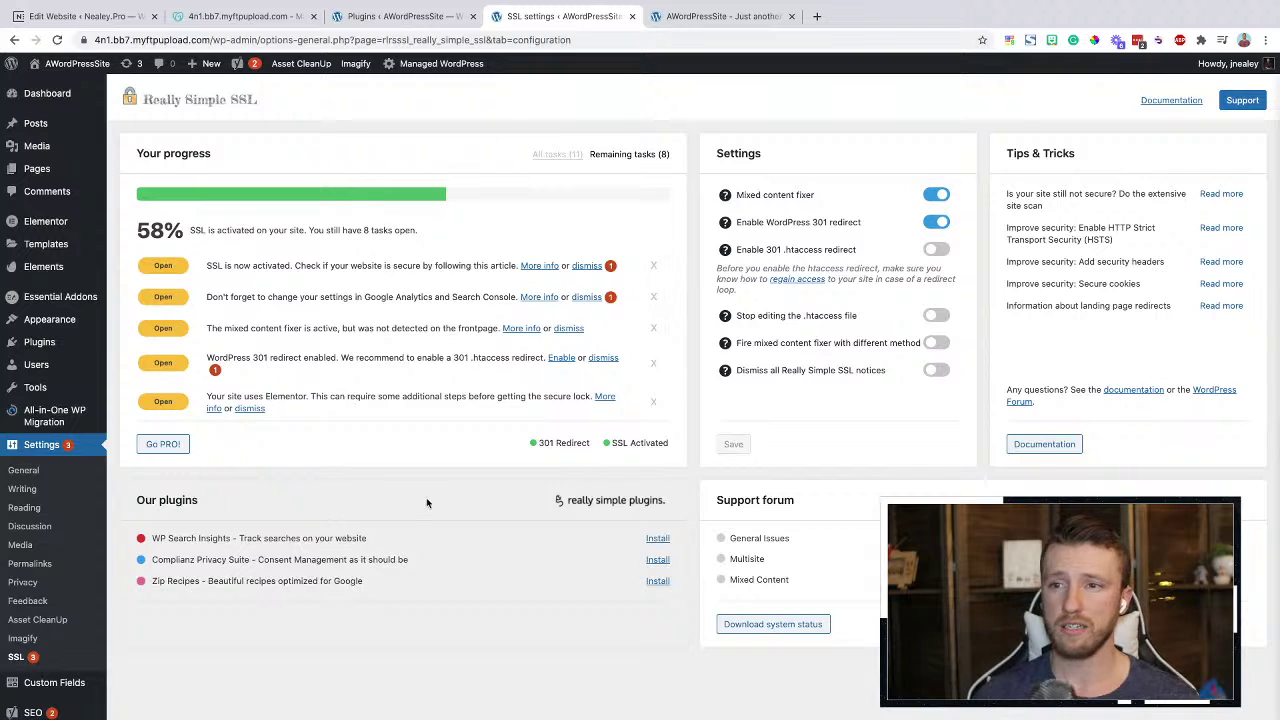
Enable and save the 301 .htaccess redirect in Really Simple SSL, and go back over the installed plugins list
left_click(936, 250)
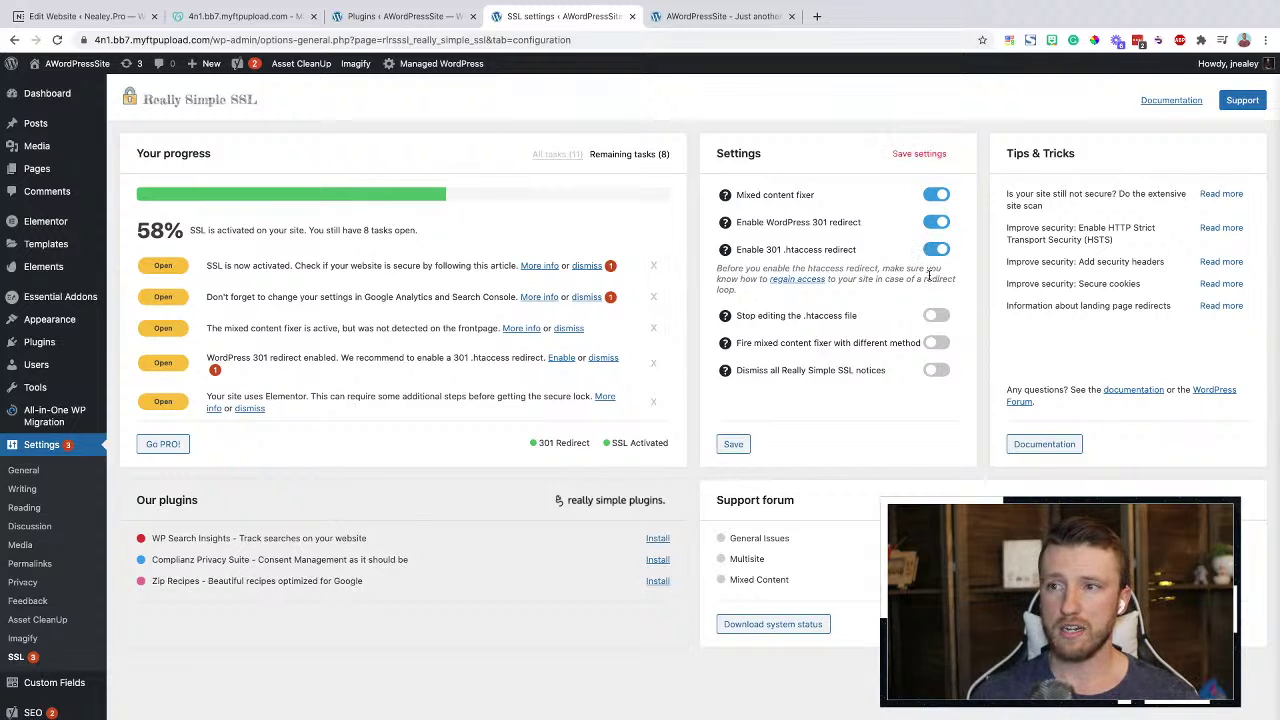
left_click(735, 445)
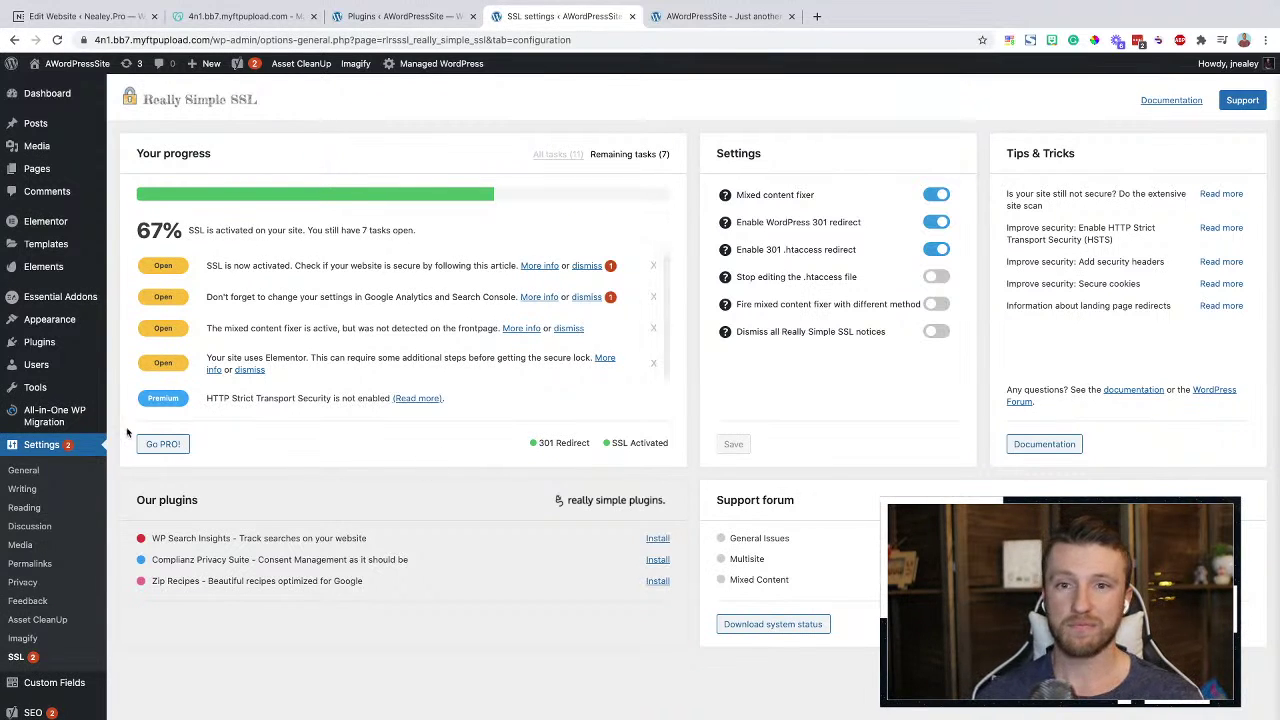
left_click(46, 346)
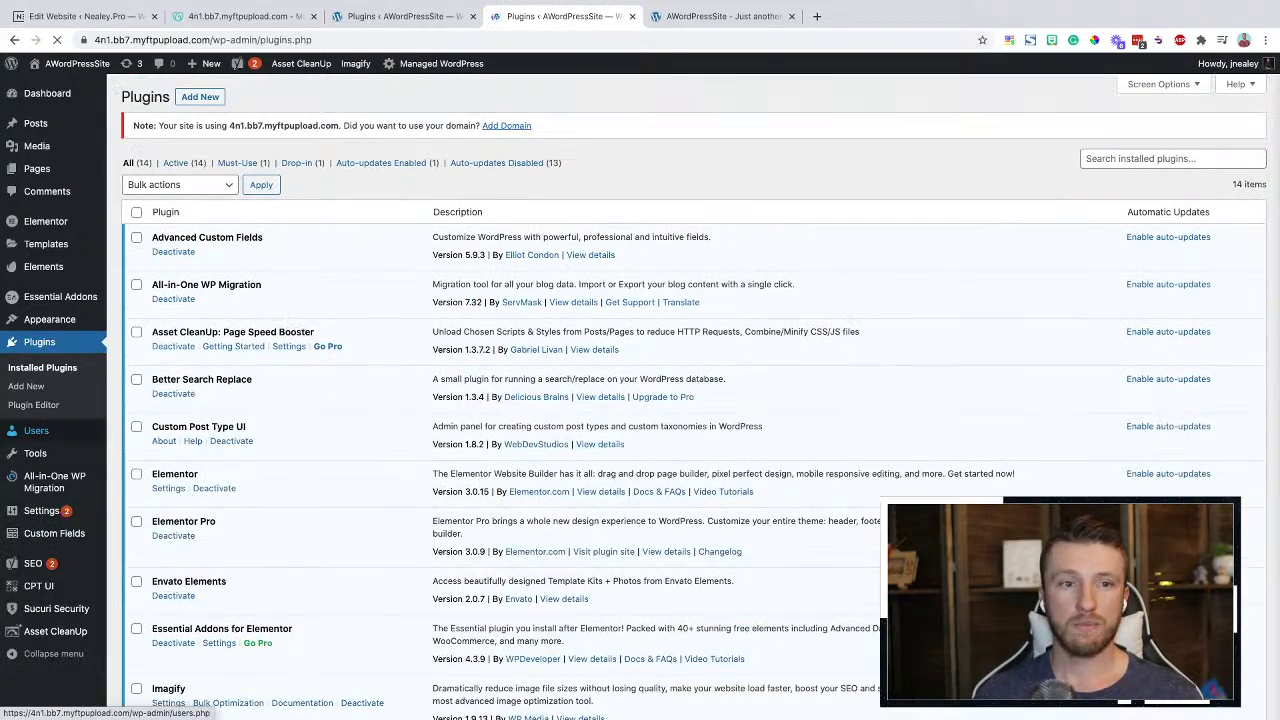
scroll(200, 430, "down", 5)
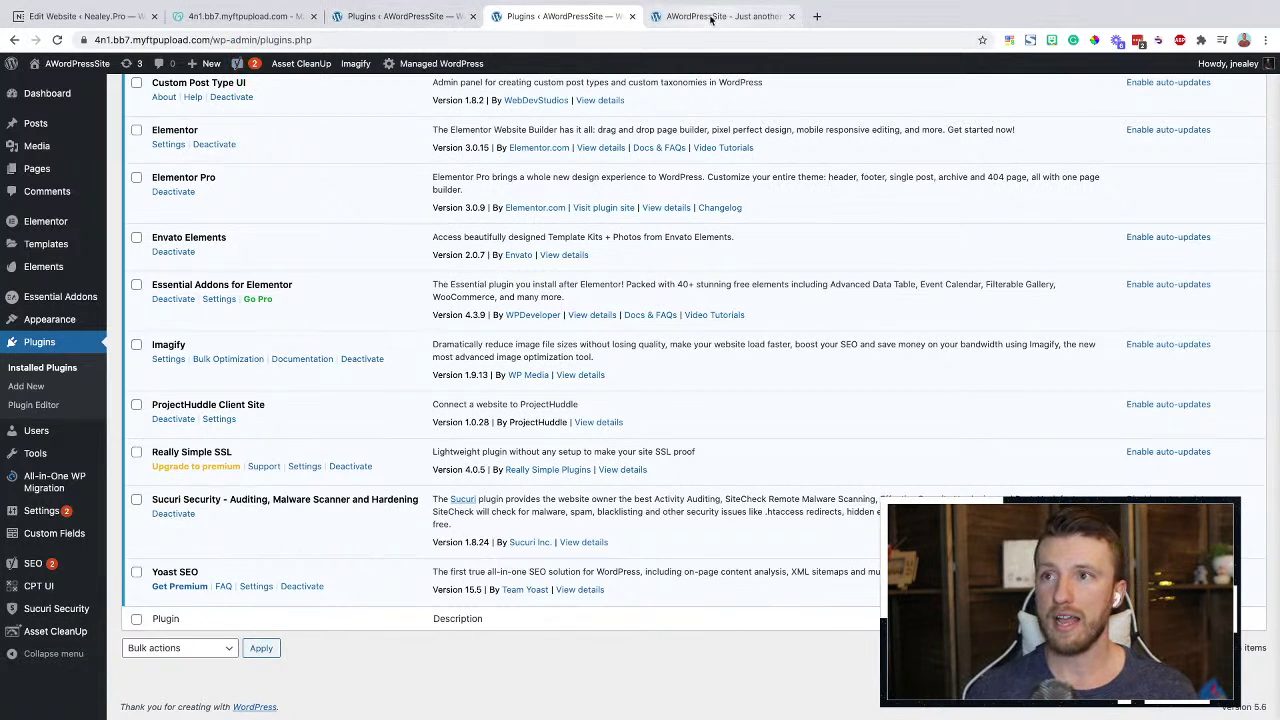
Switch to the Nealey.Pro ProjectHuddle project and confirm that the connection code has been pasted on the client site
left_click(100, 17)
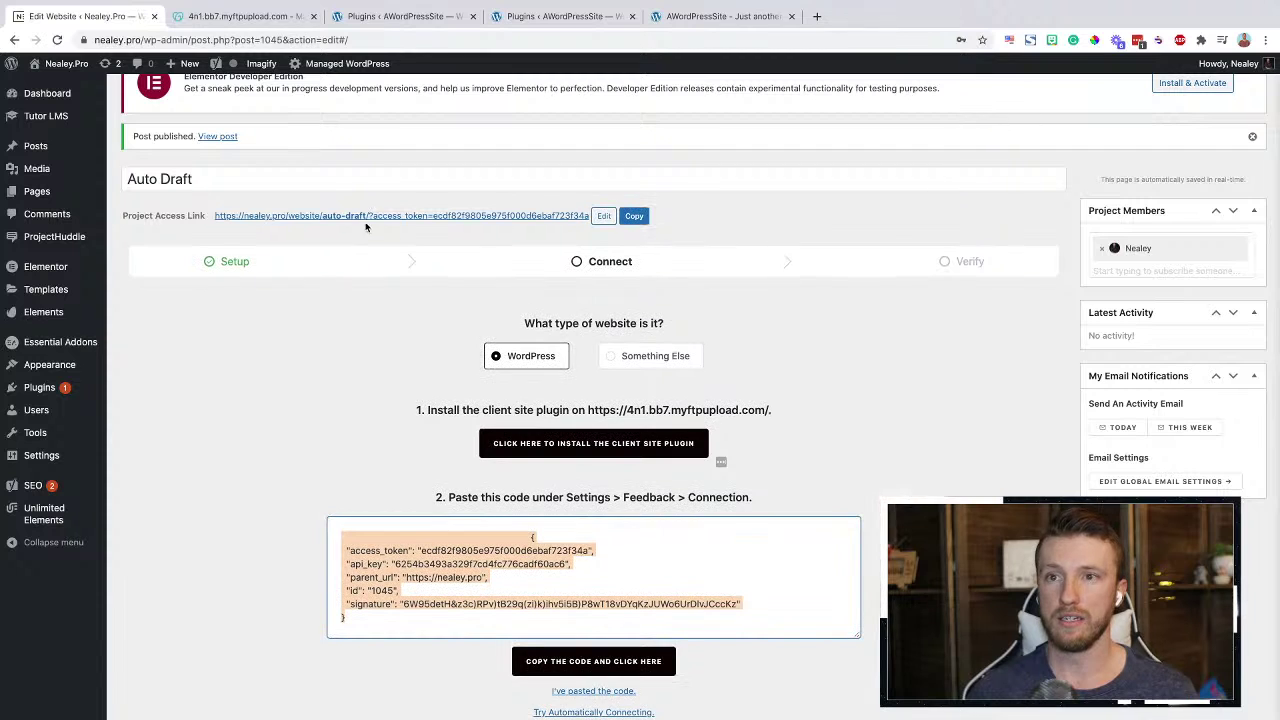
scroll(600, 500, "down", 2)
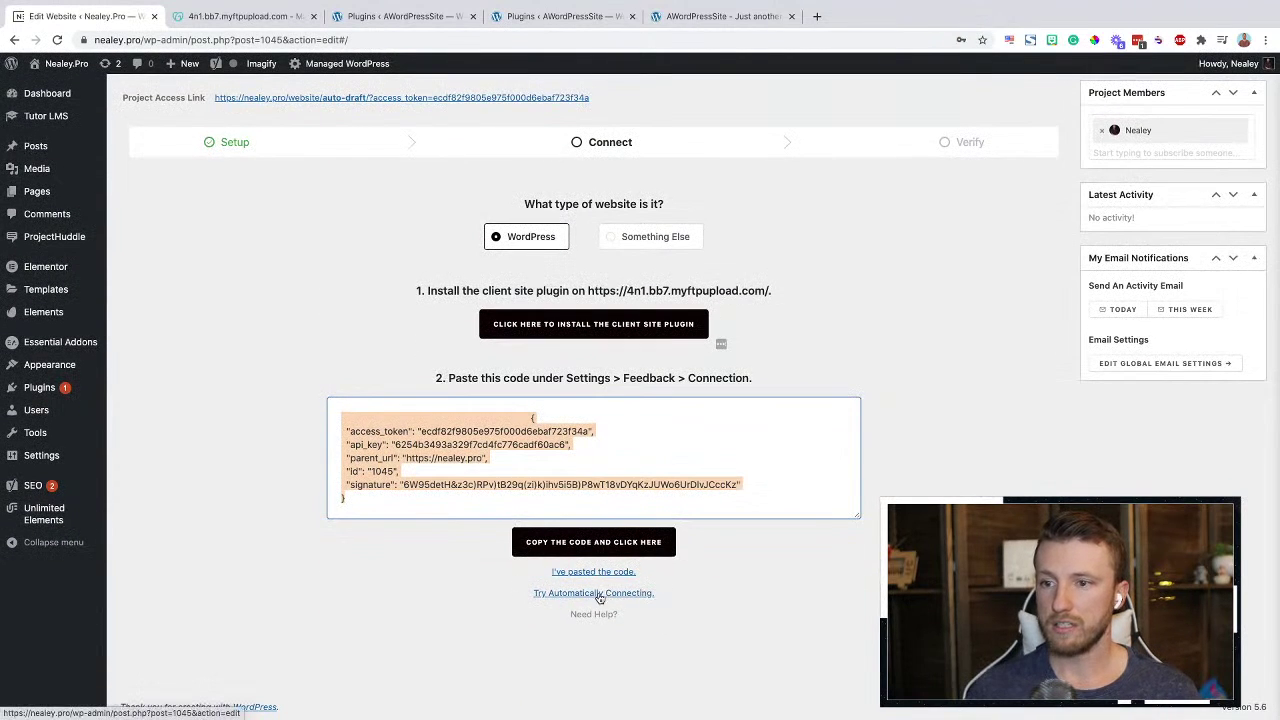
left_click(600, 572)
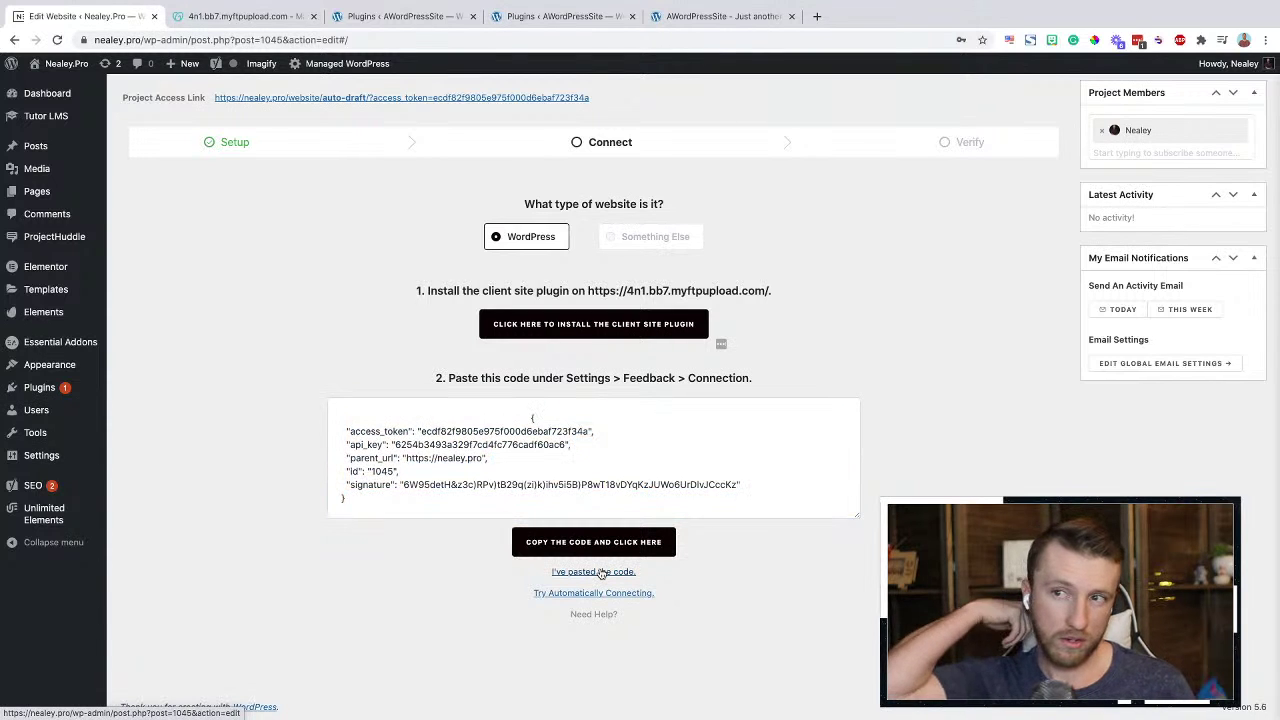
left_click(600, 572)
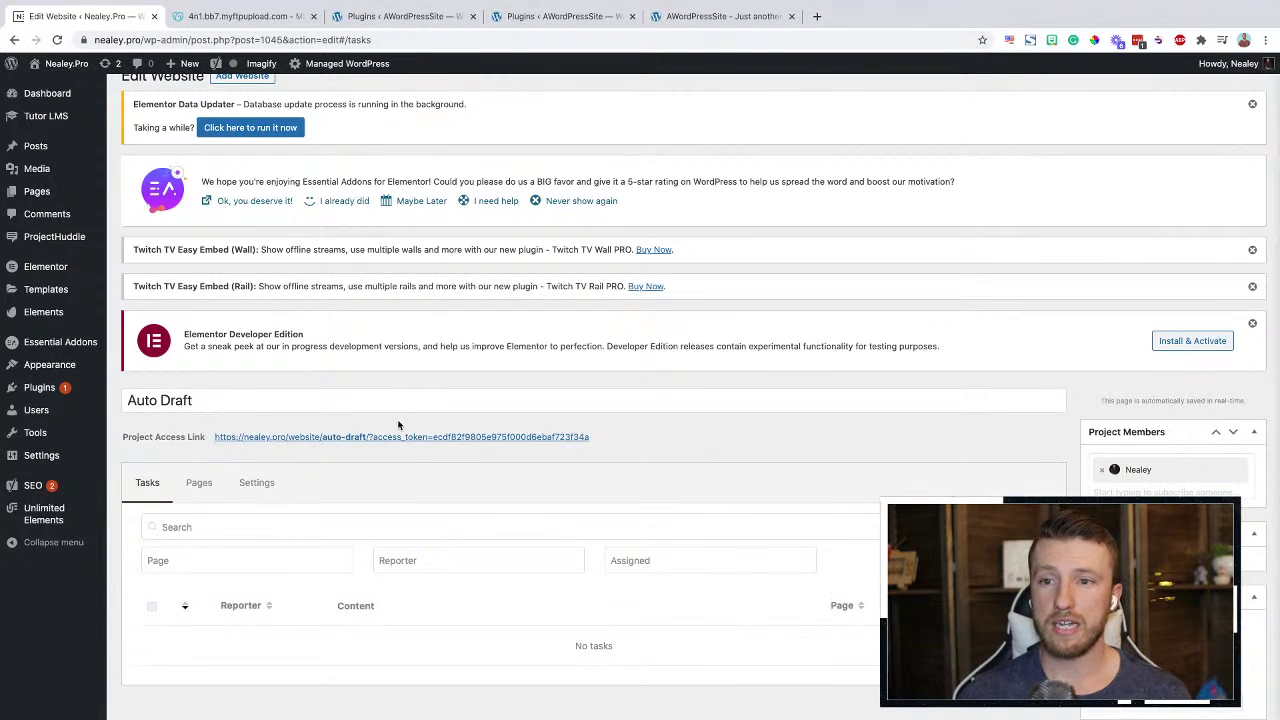
Open the project access link in a separate tab and dismiss the welcome message on the client site
middle_click(472, 437)
left_click_drag(218, 17, 451, 26)
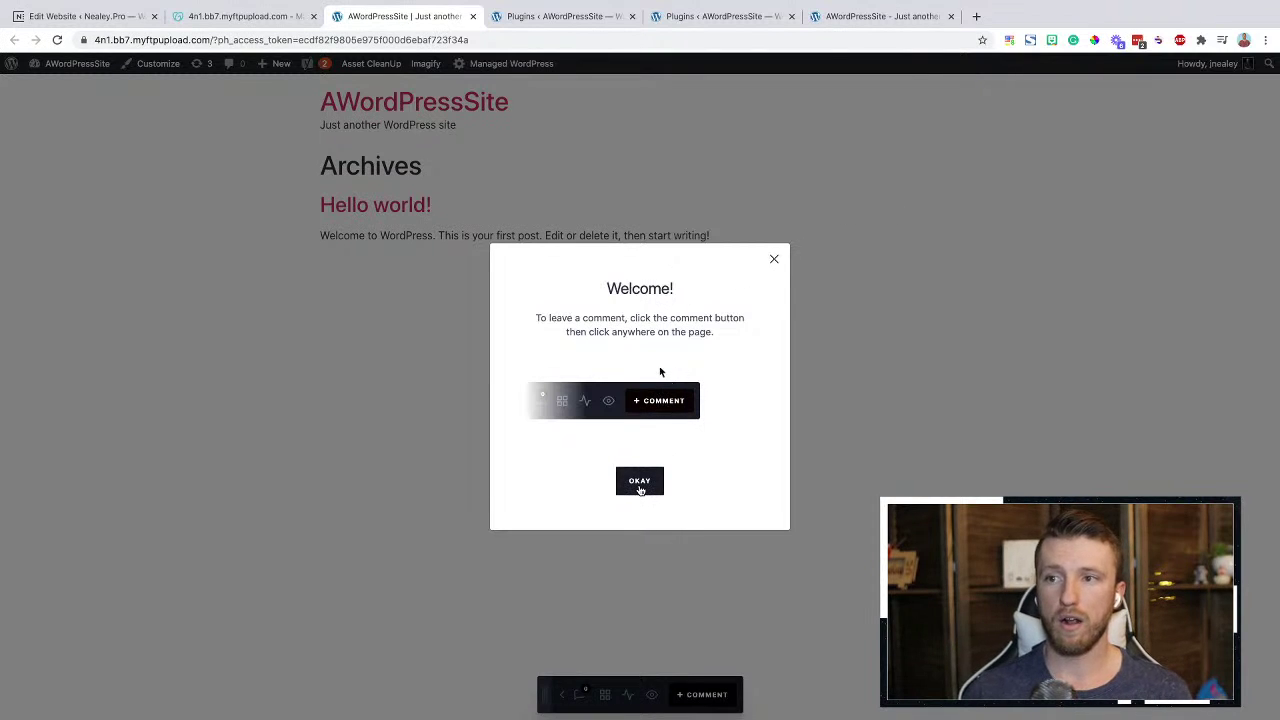
left_click(558, 657)
Add the comment "I don't like that this says archives!" to the Archives heading
left_click(705, 694)
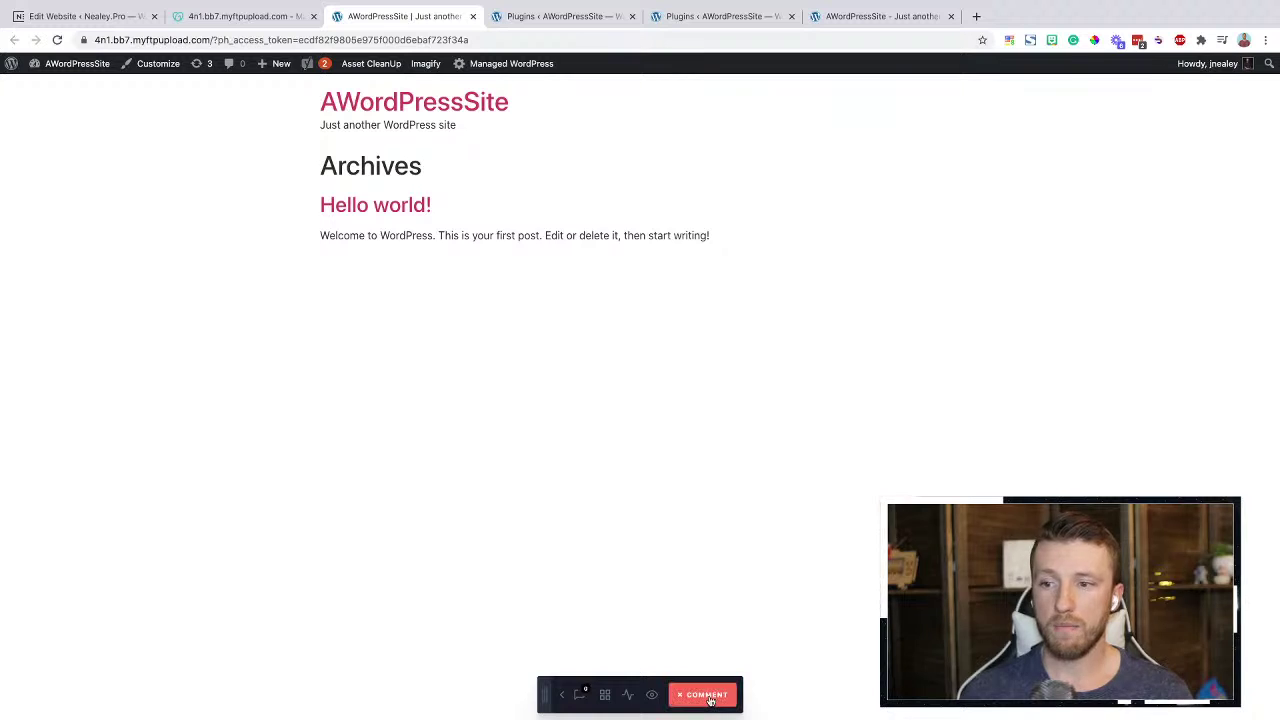
left_click(398, 172)
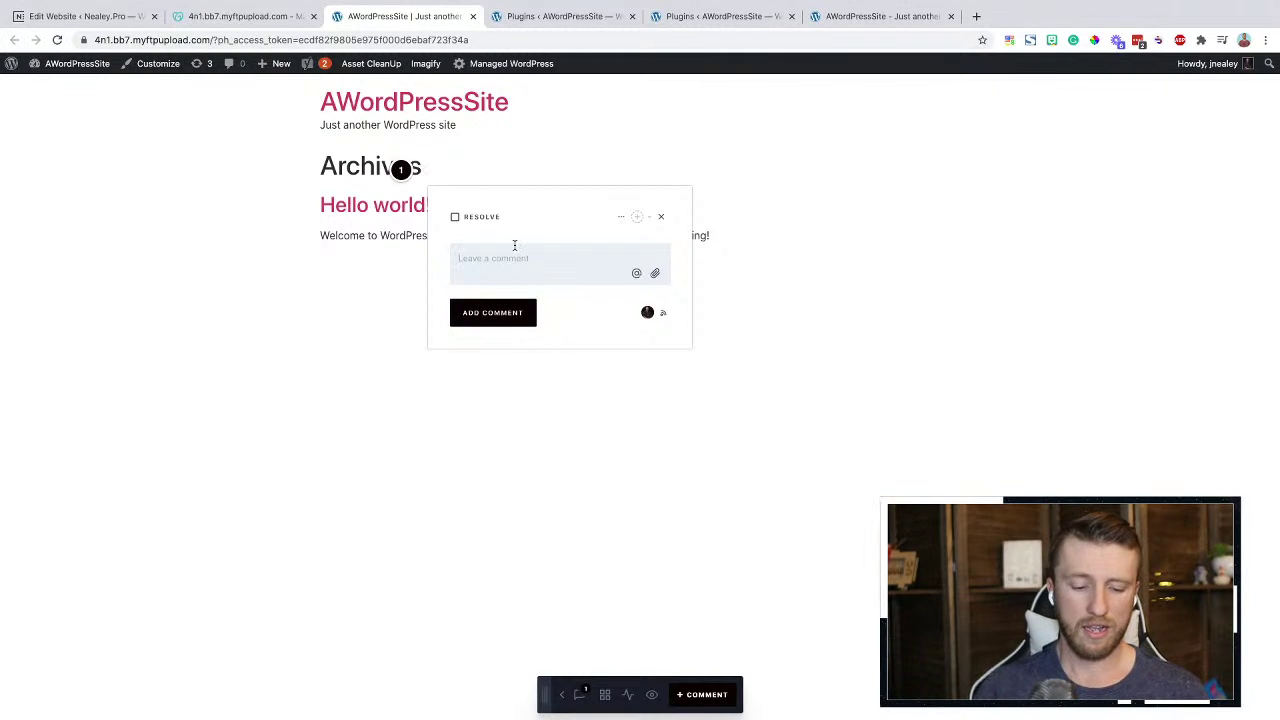
type("I don't like")
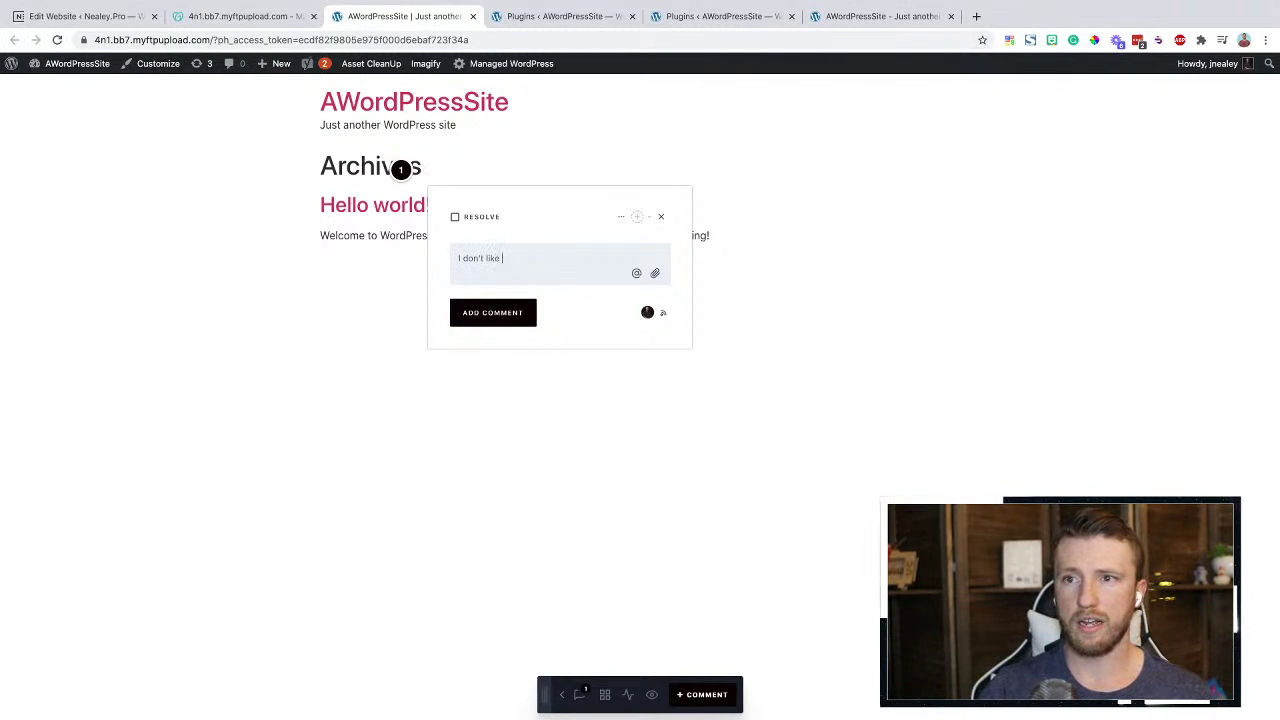
type(" that this s")
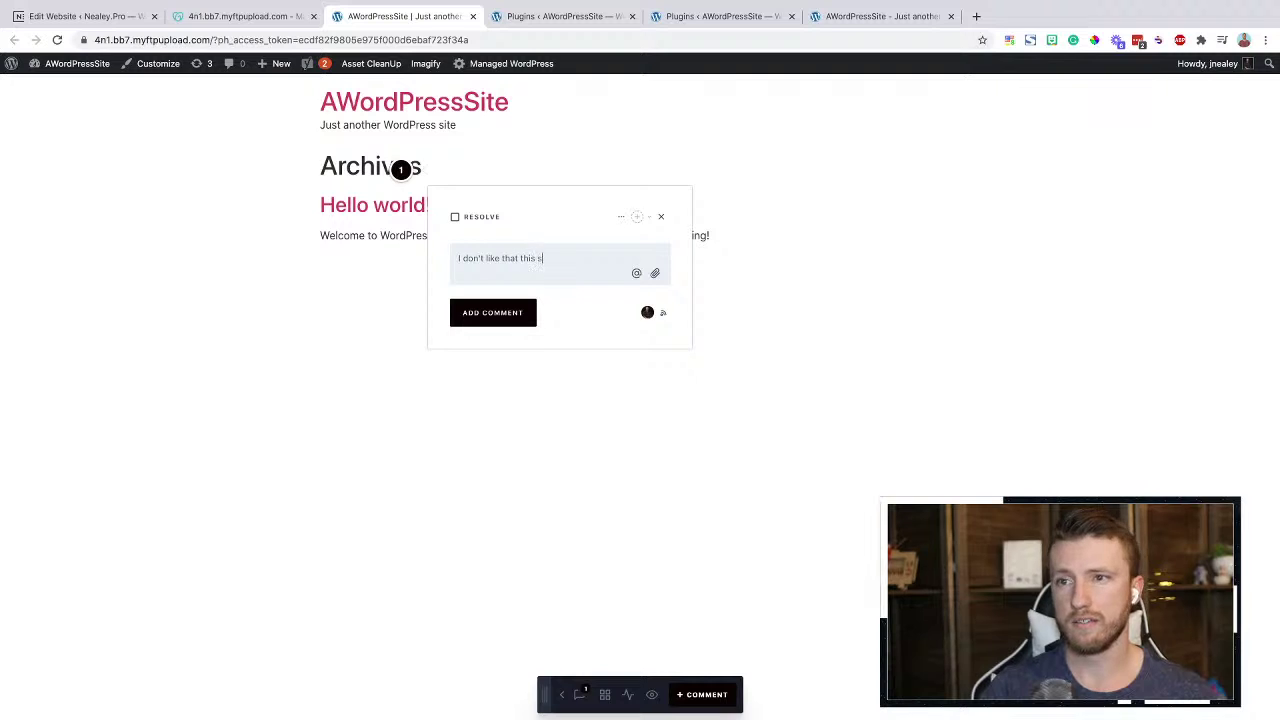
type("ays archives!")
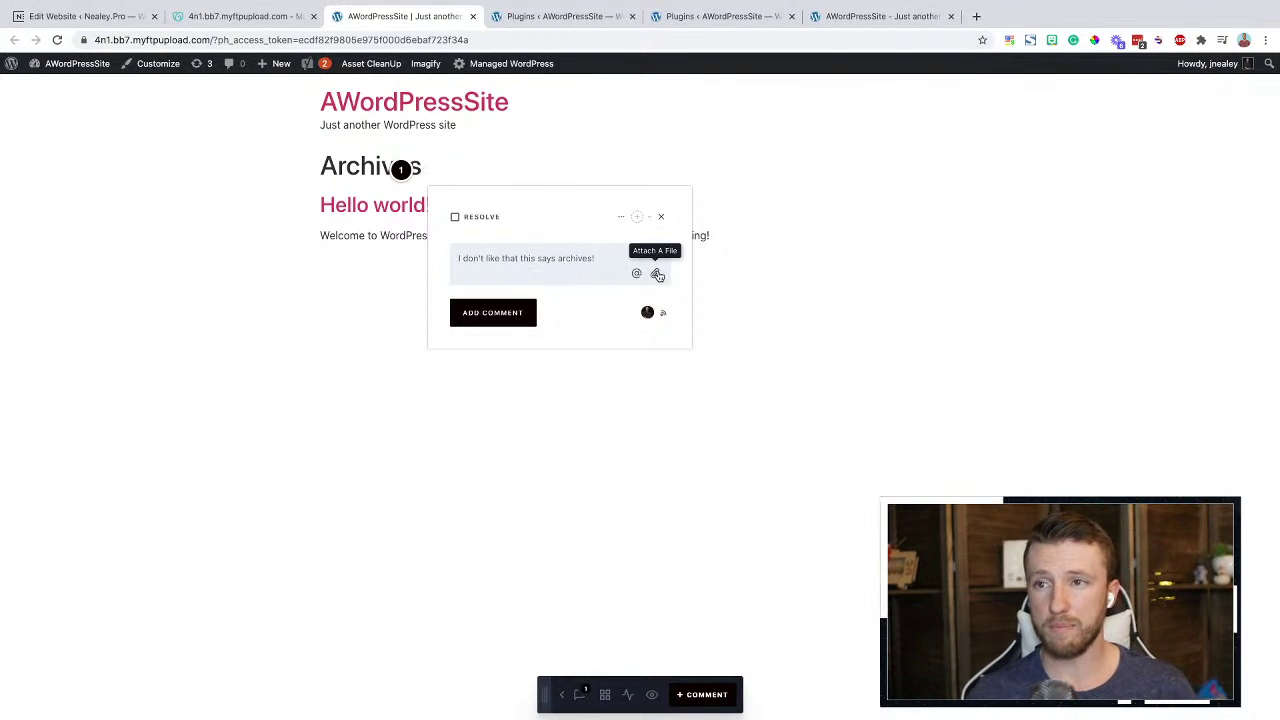
left_click(474, 312)
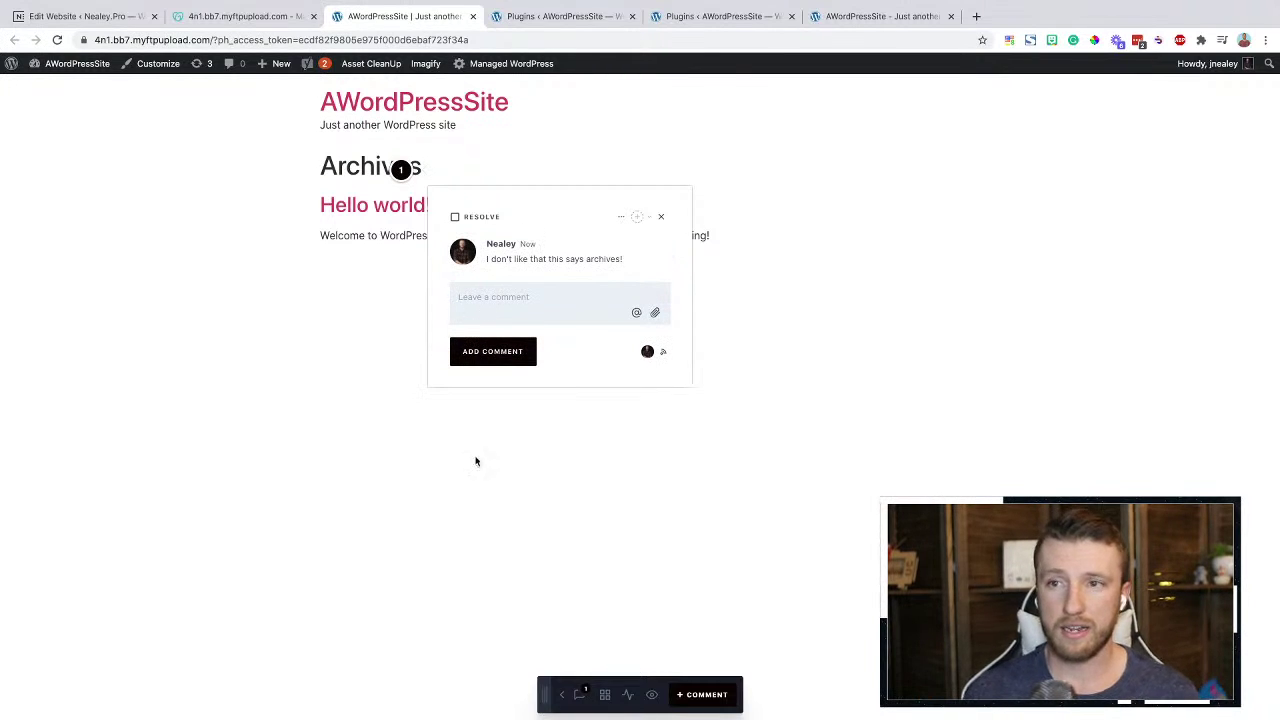
Review ProjectHuddle's comments, pages and activity lists for the site
left_click(580, 693)
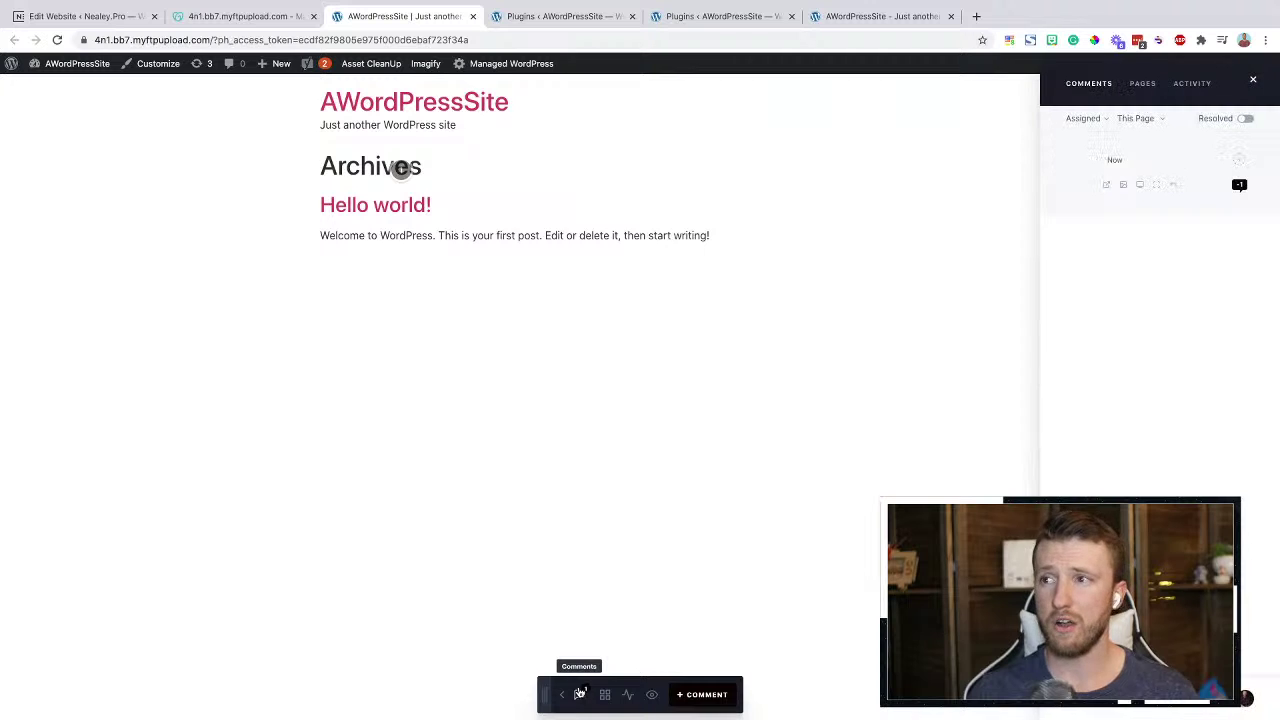
left_click(1145, 84)
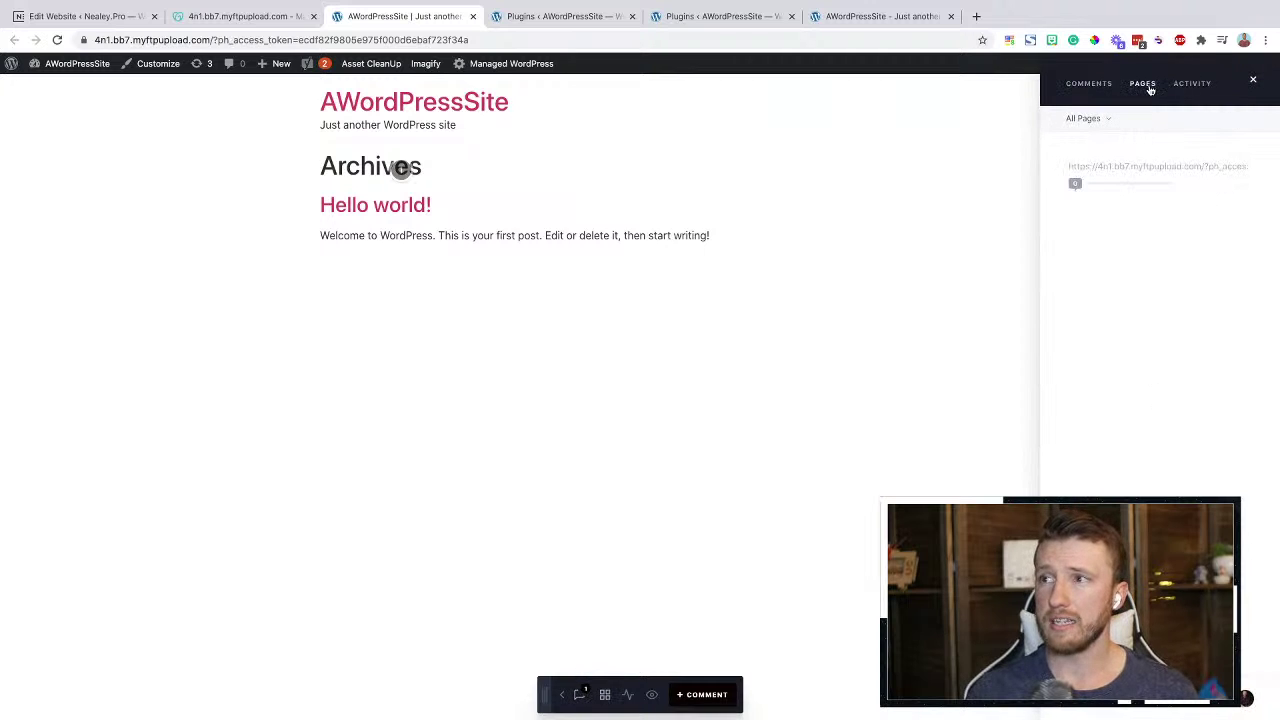
mouse_move(1138, 179)
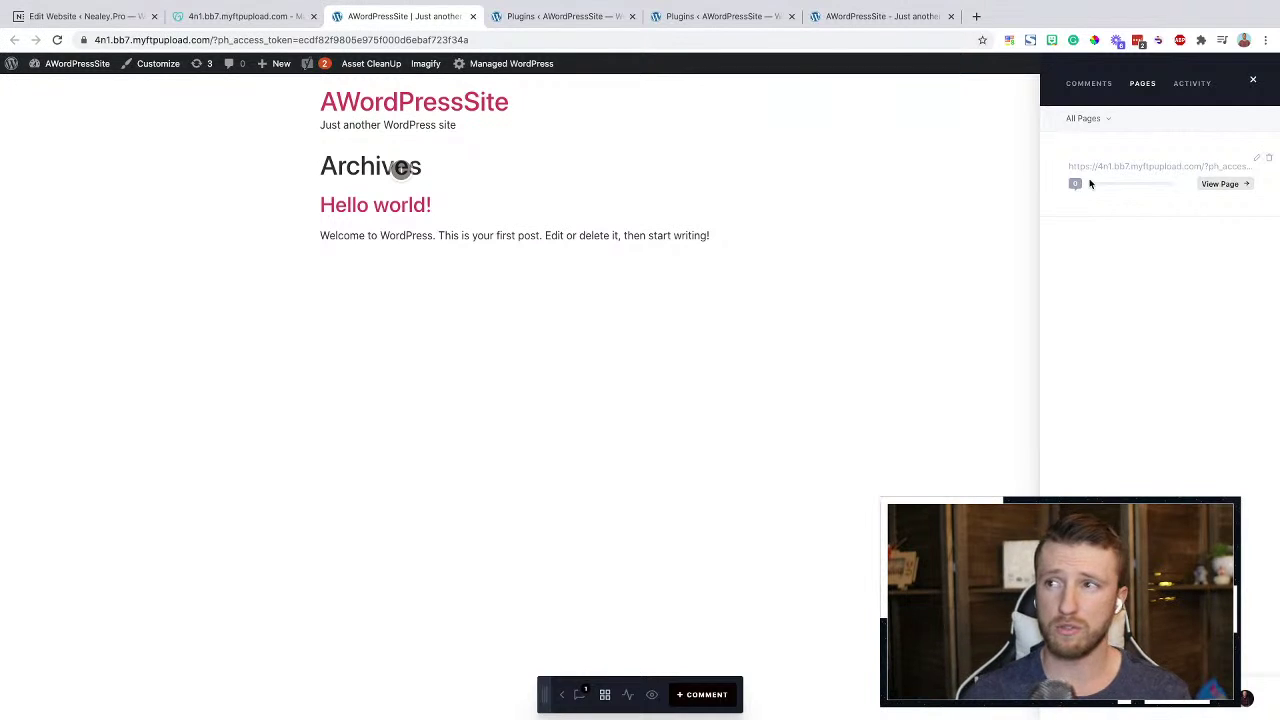
left_click(1190, 84)
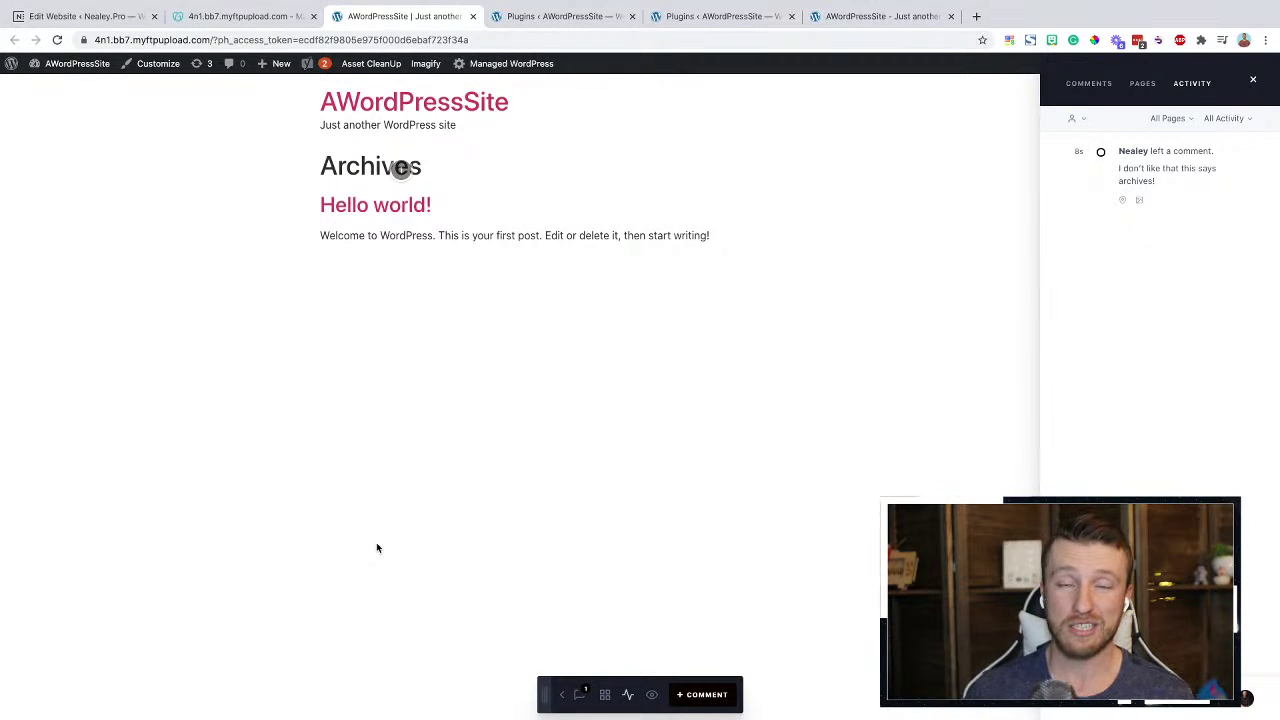
left_click(707, 694)
left_click(611, 240)
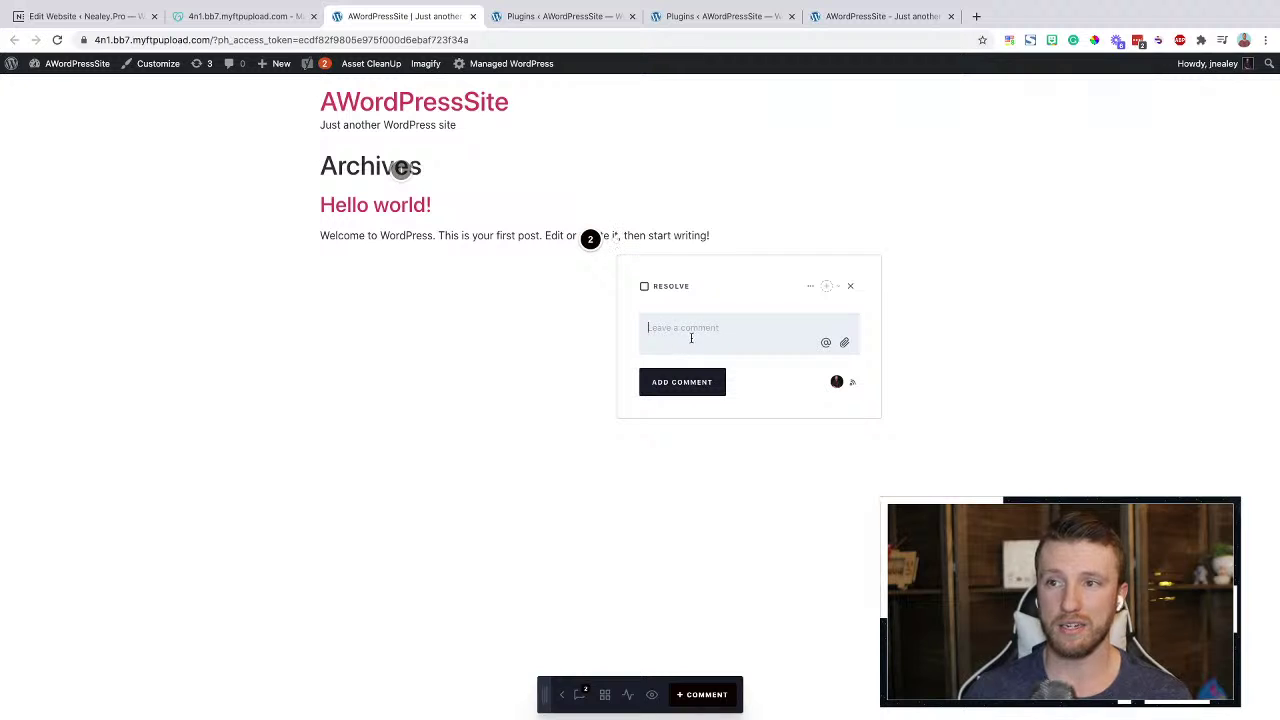
type("g")
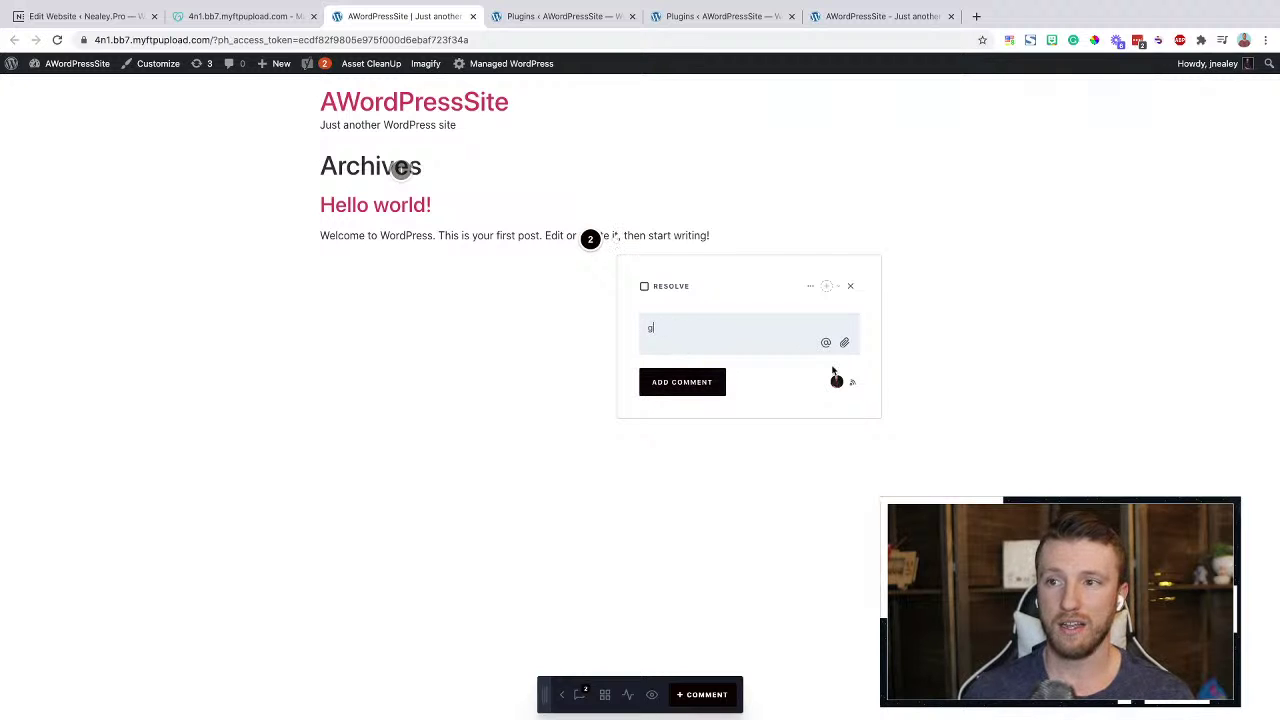
left_click(850, 287)
left_click(736, 425)
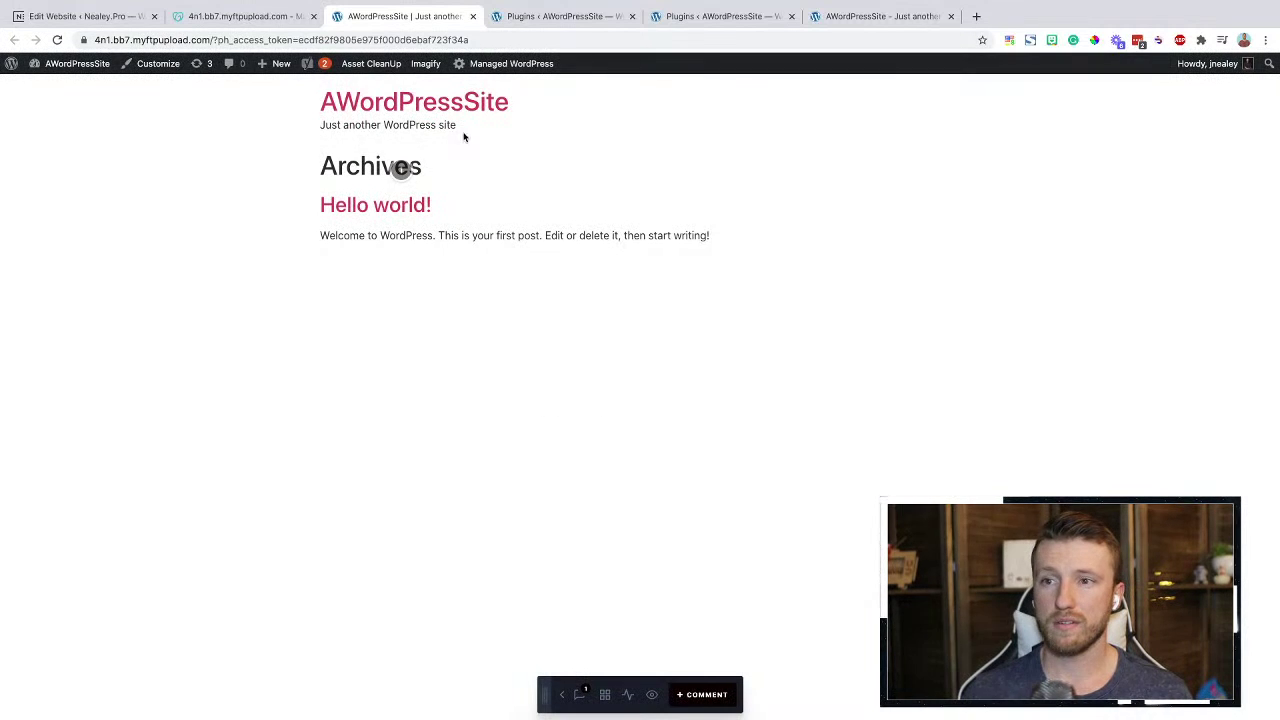
Reopen the comment on the Archives heading and view the screenshot captured with it
left_click(401, 168)
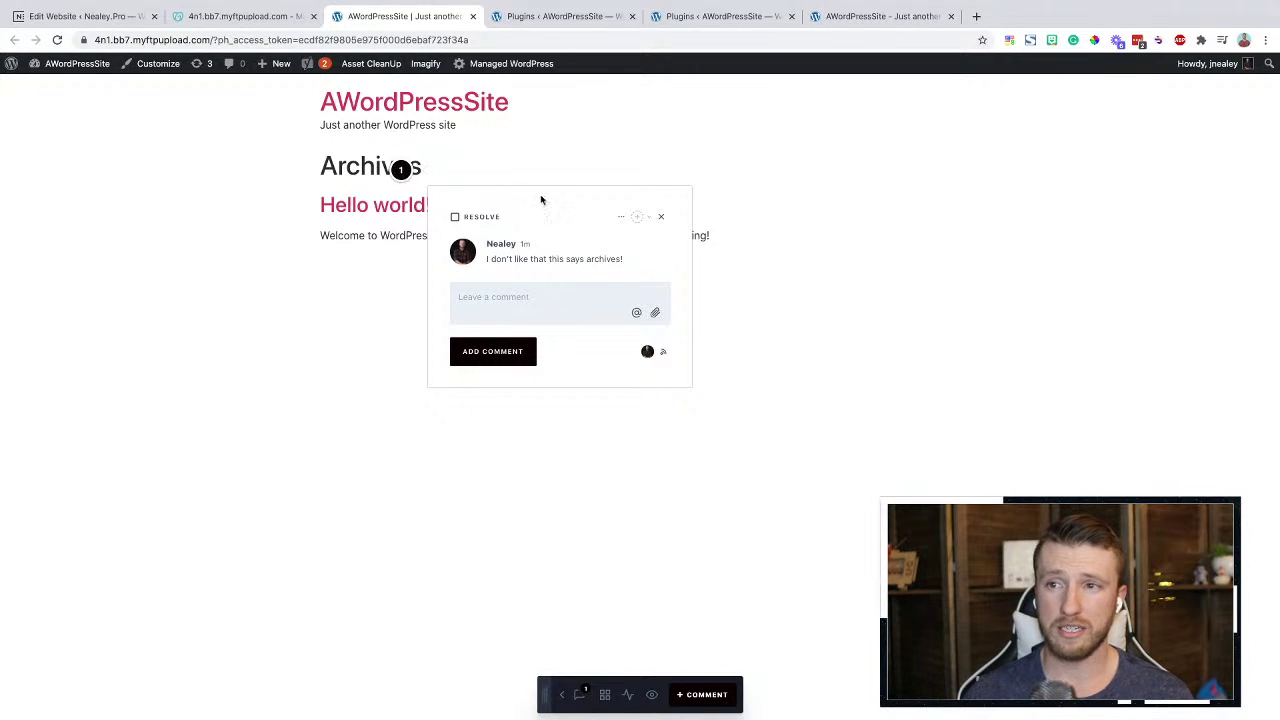
left_click(617, 217)
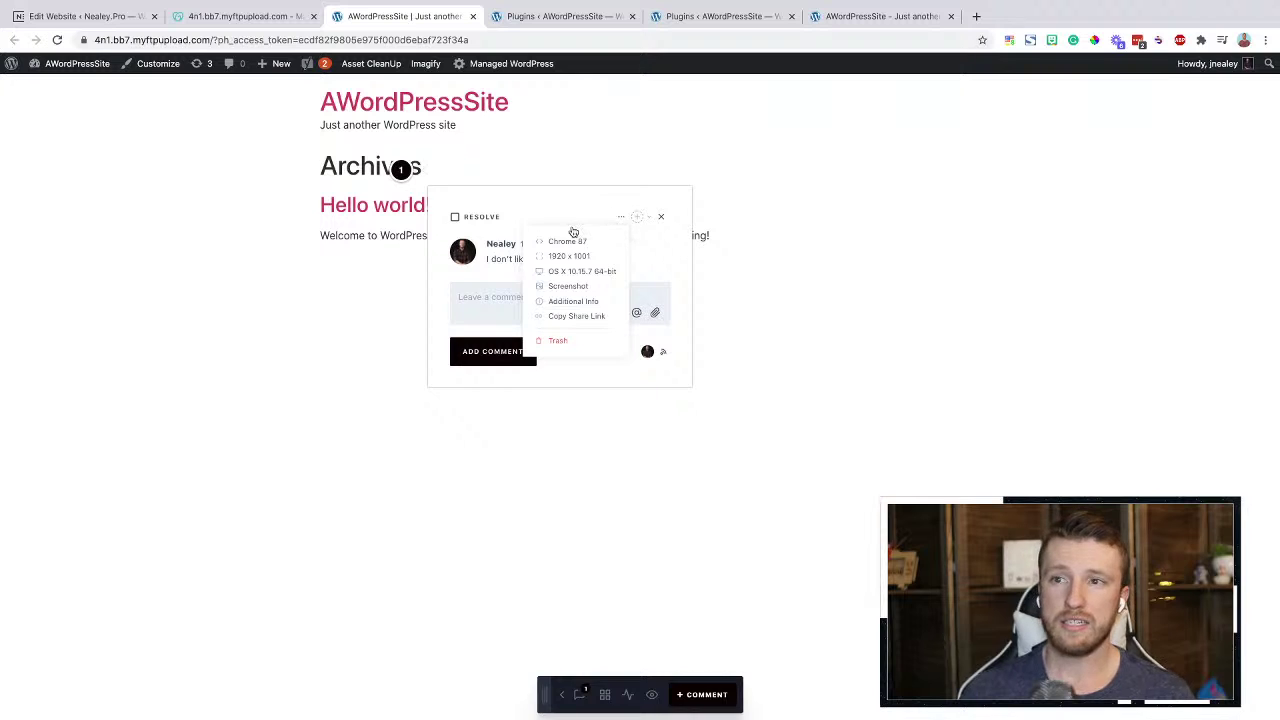
left_click(569, 290)
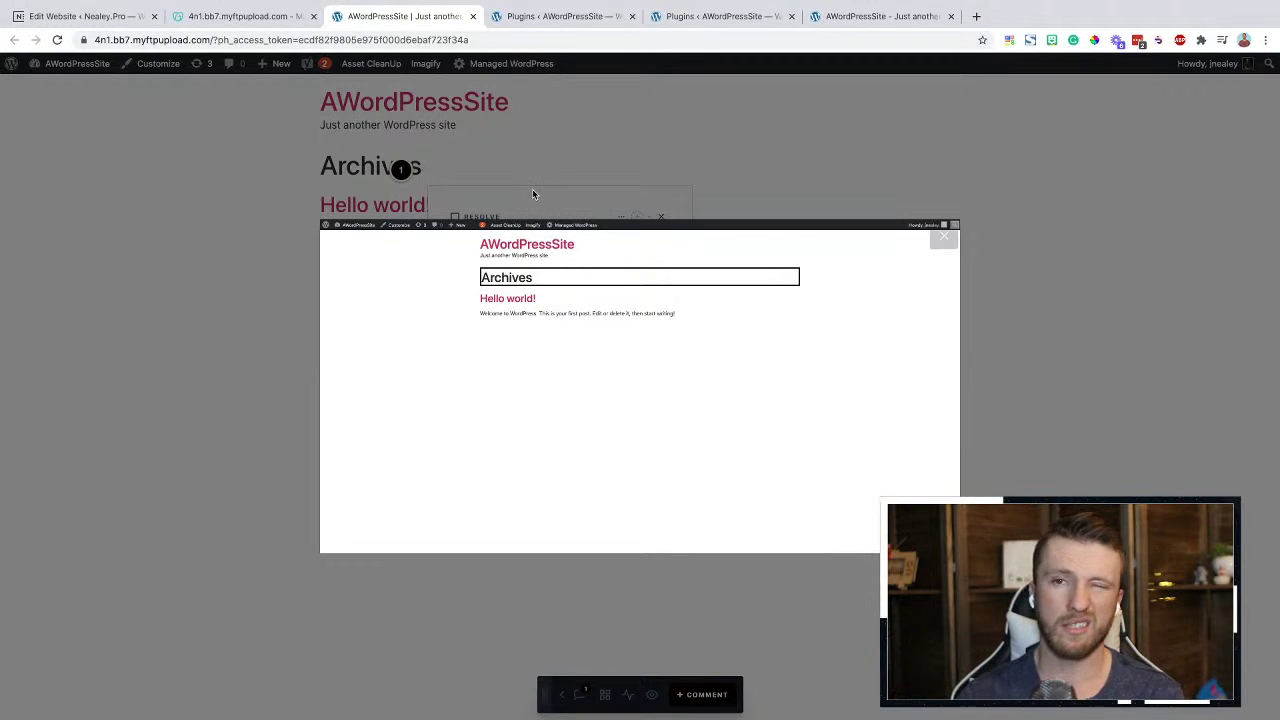
Close the captured screenshot, move the comment marker nearer the start of the Archives heading and close the comment
left_click(400, 170)
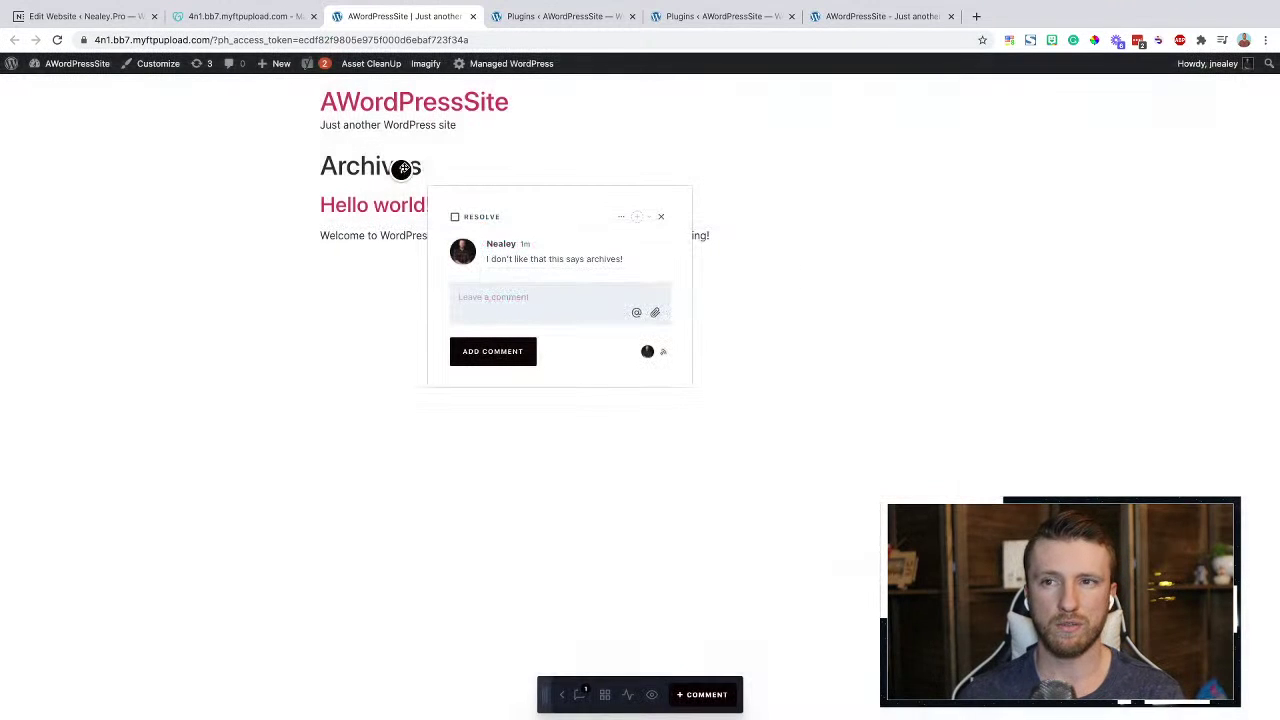
left_click_drag(399, 172, 356, 160)
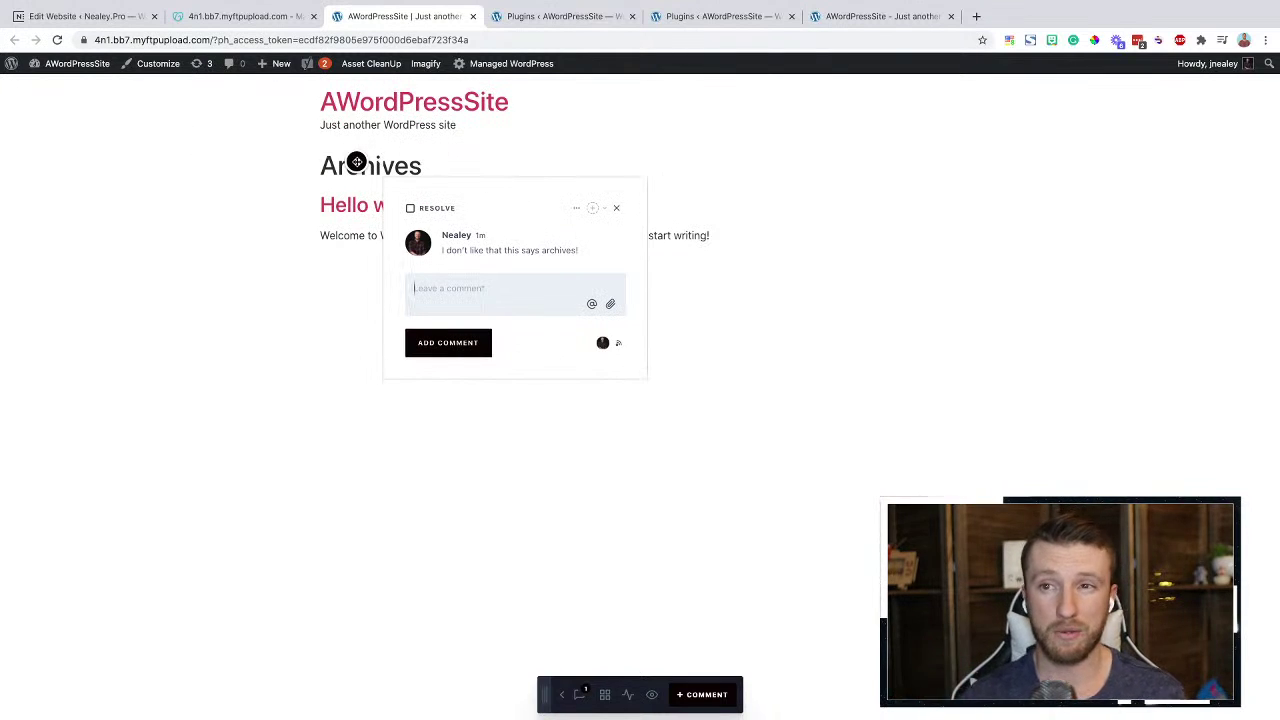
left_click(321, 225)
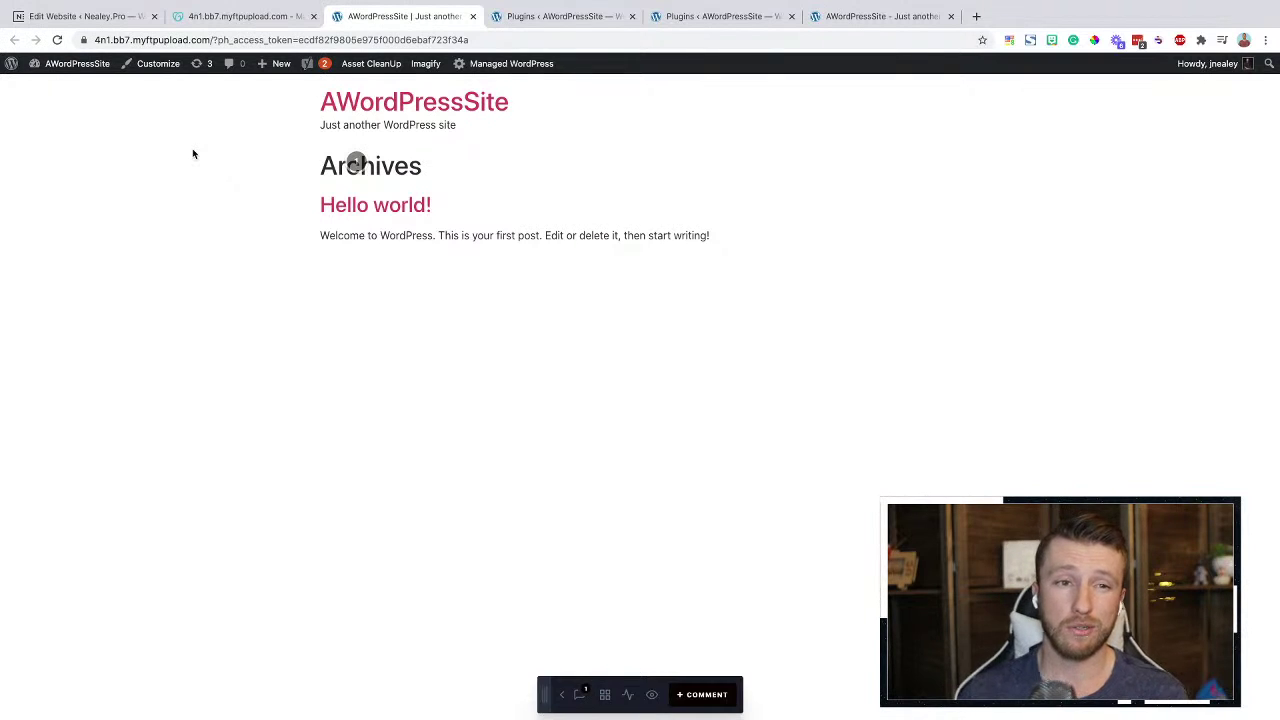
Look through the installed plugins on the Nealey.Pro site and return to the client site
left_click(243, 15)
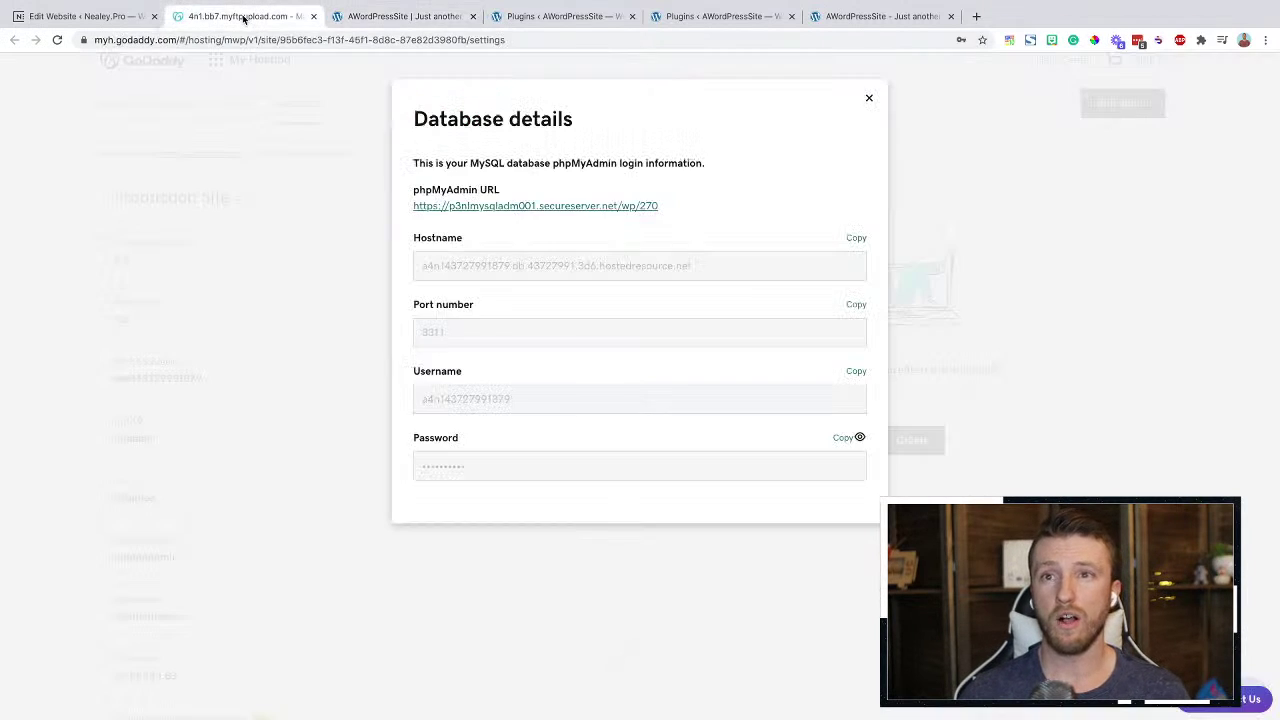
left_click(86, 16)
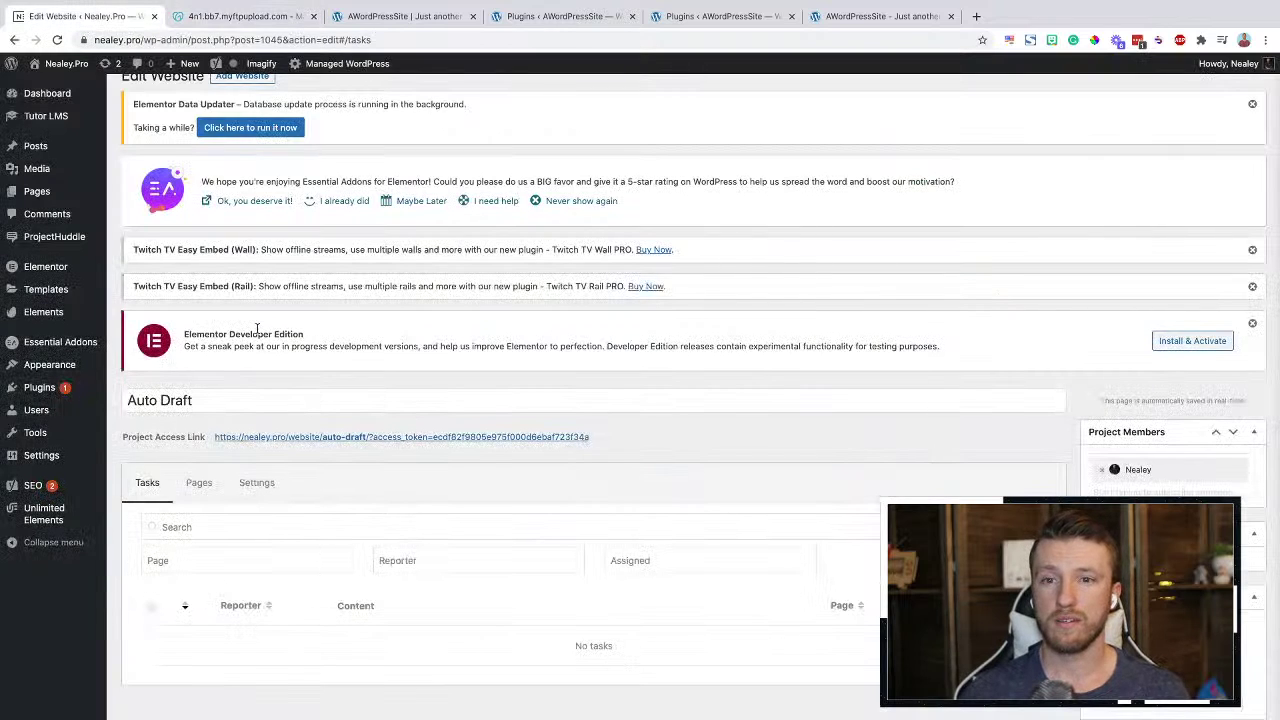
left_click(58, 390)
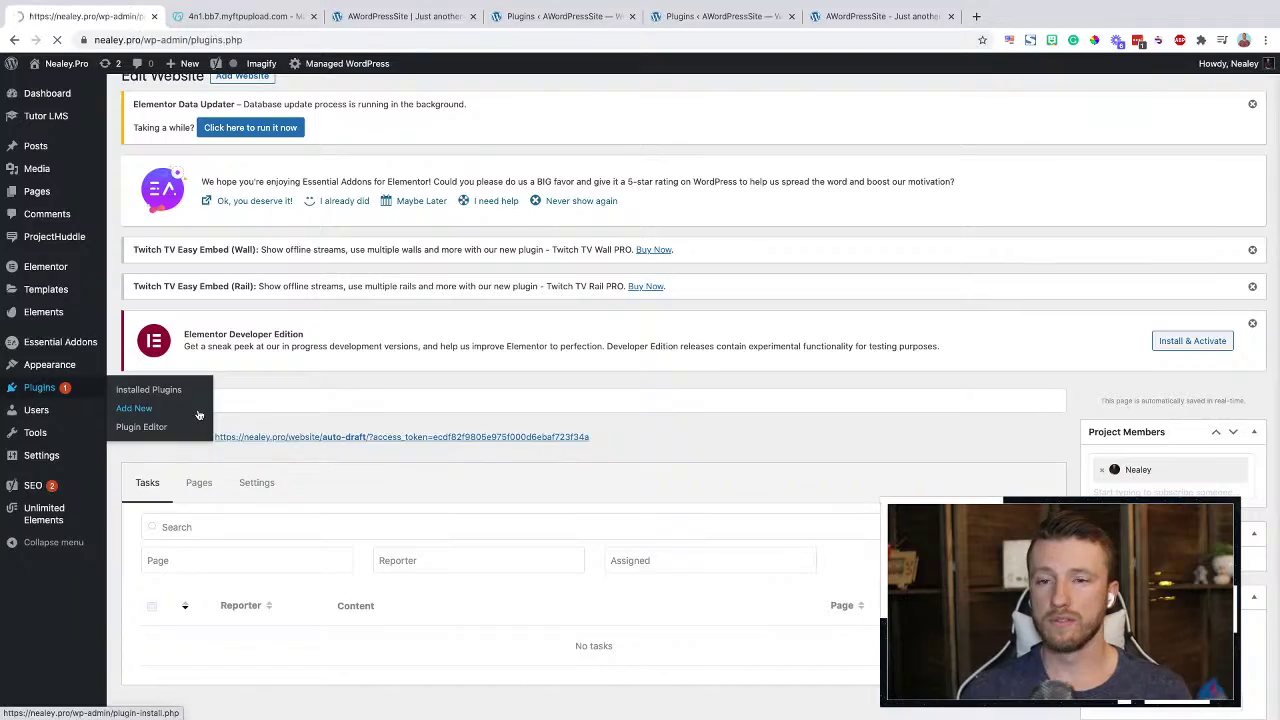
scroll(347, 560, "down", 15)
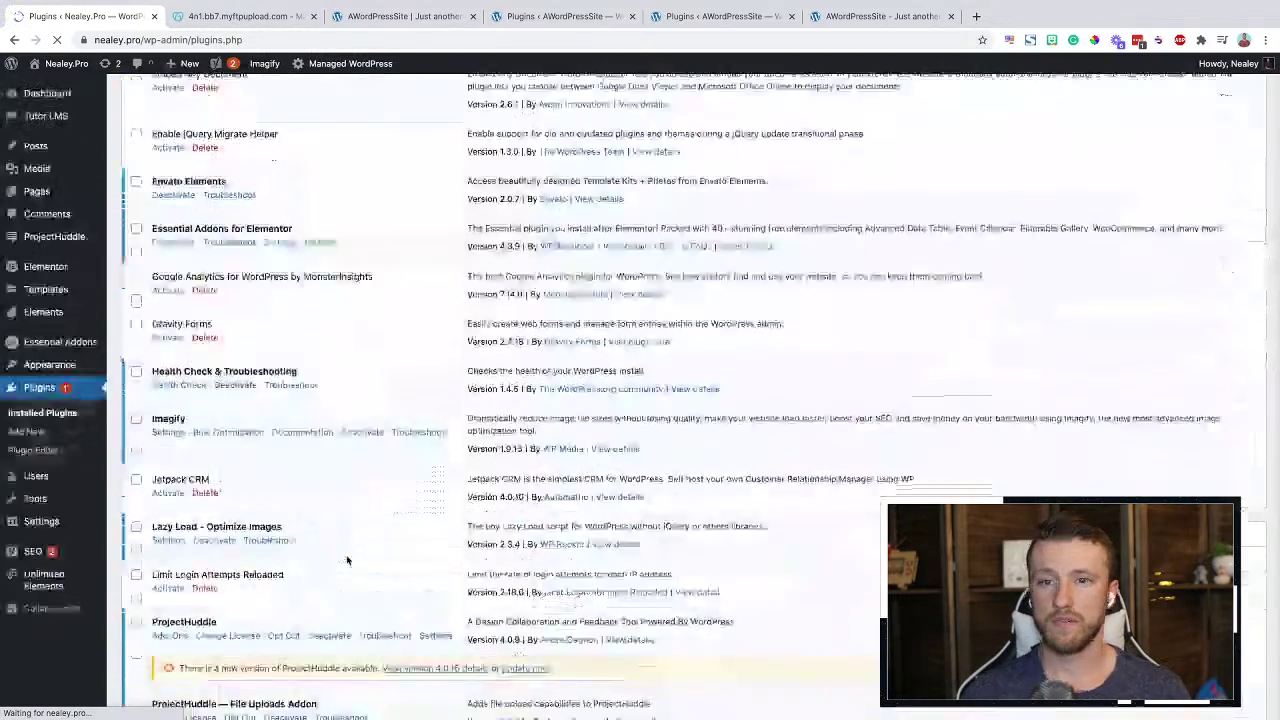
left_click(405, 22)
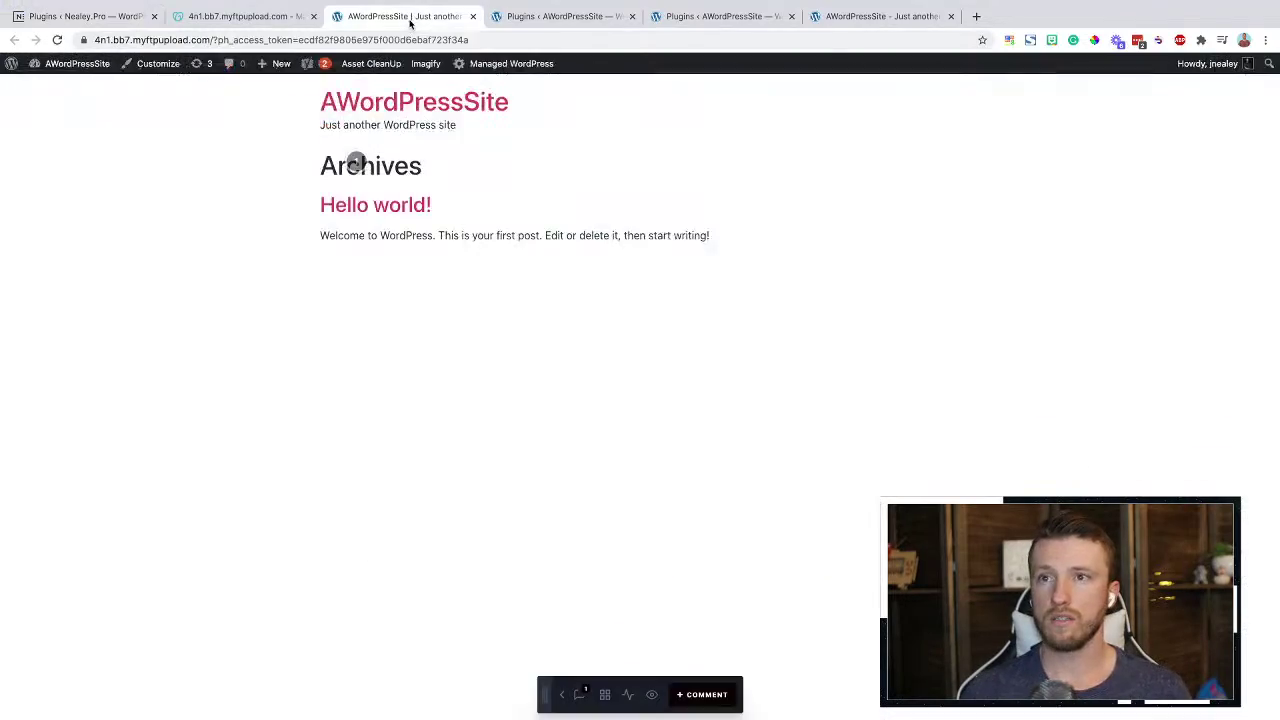
Open the Imagify plugin's settings on AWordPressSite and review the optimization level and WebP format options
left_click(595, 16)
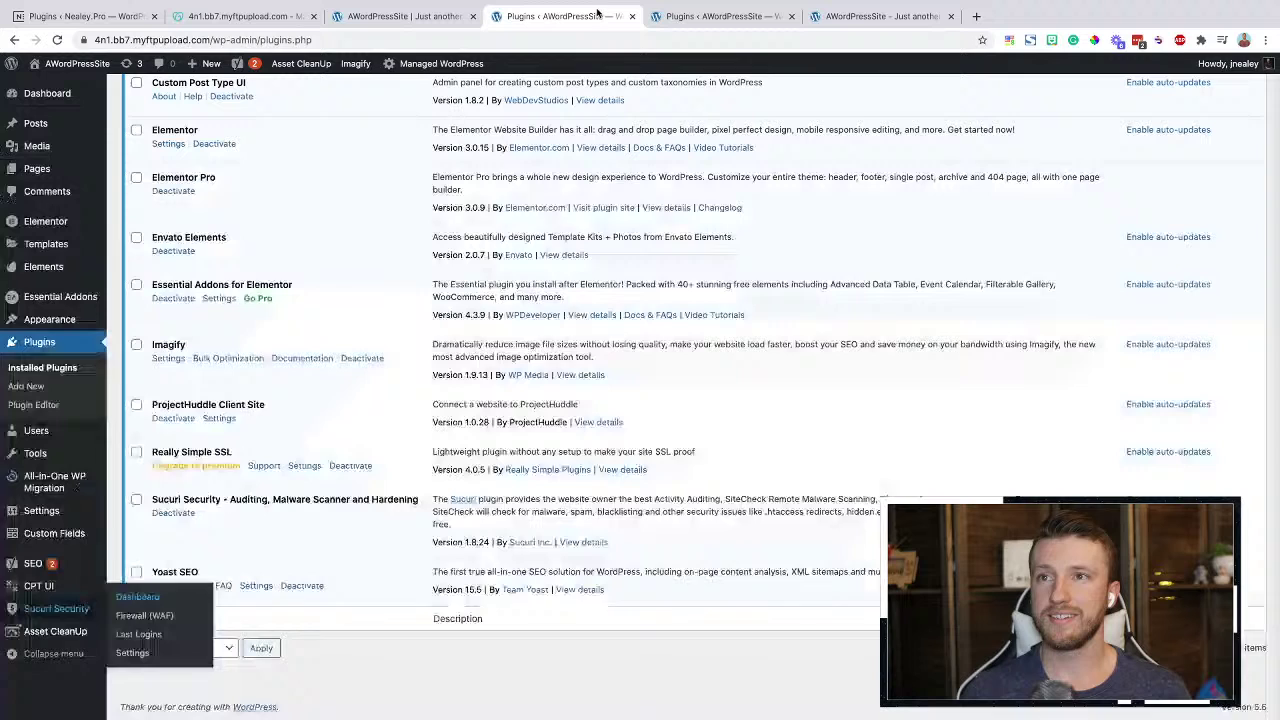
left_click(168, 361)
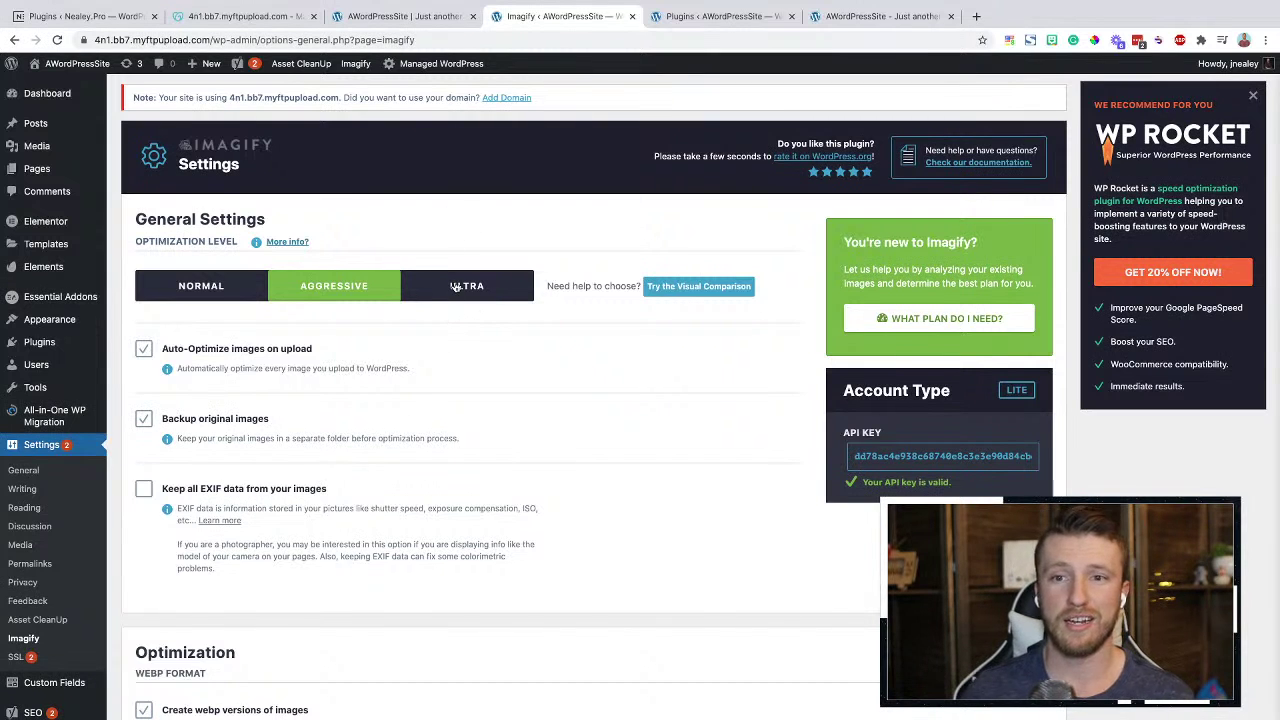
scroll(214, 548, "down", 1)
scroll(270, 420, "down", 4)
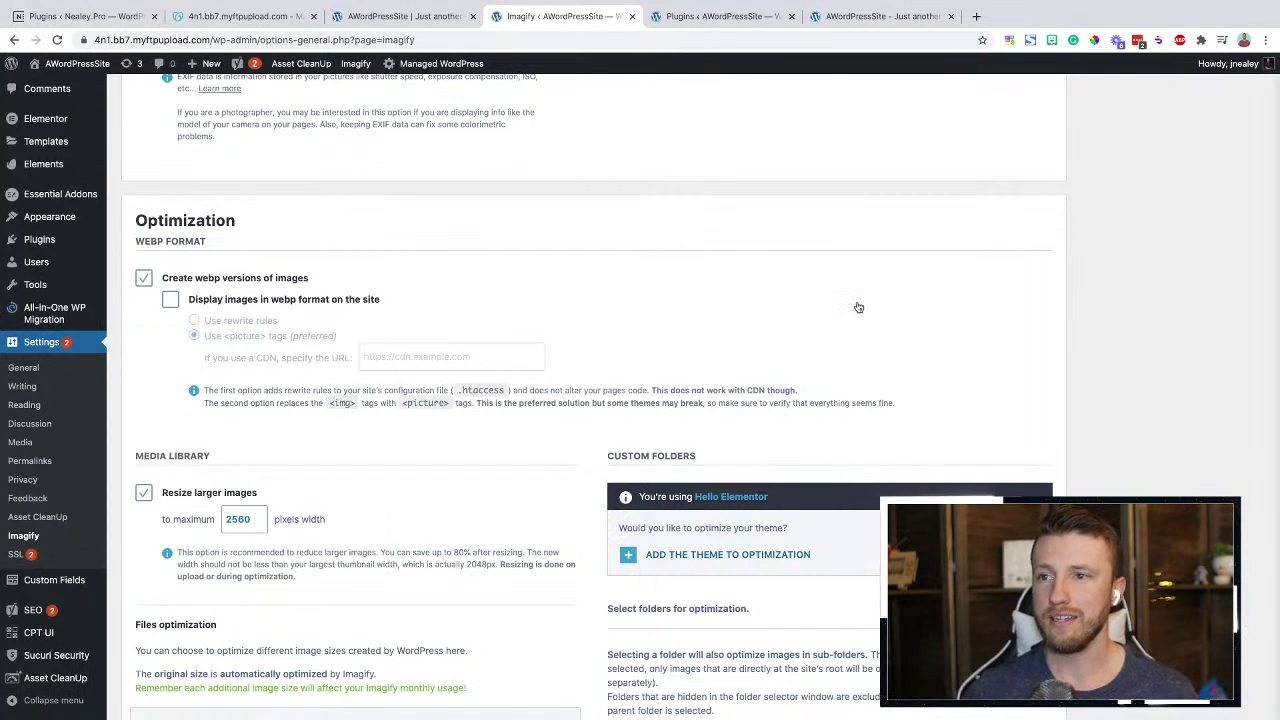
Open varis.io/home-3/ in a separate tab, look over its image-heavy home page and close it
key("ctrl+t")
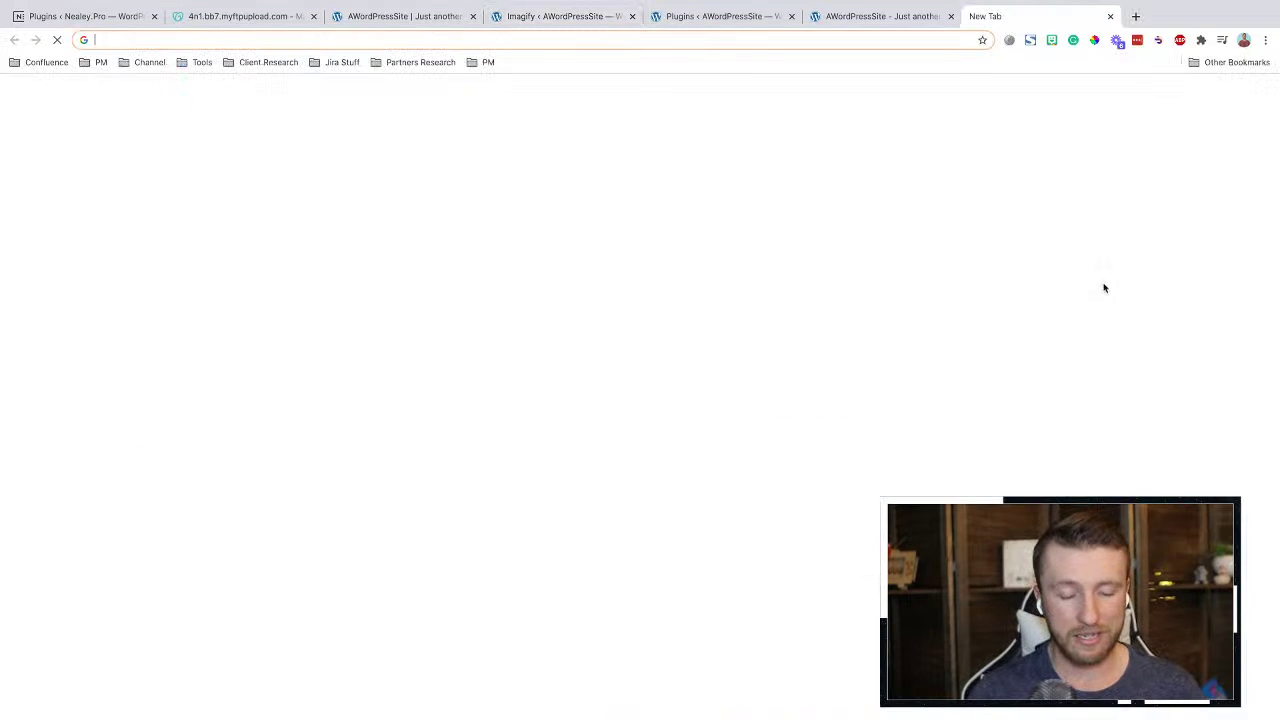
type("varis")
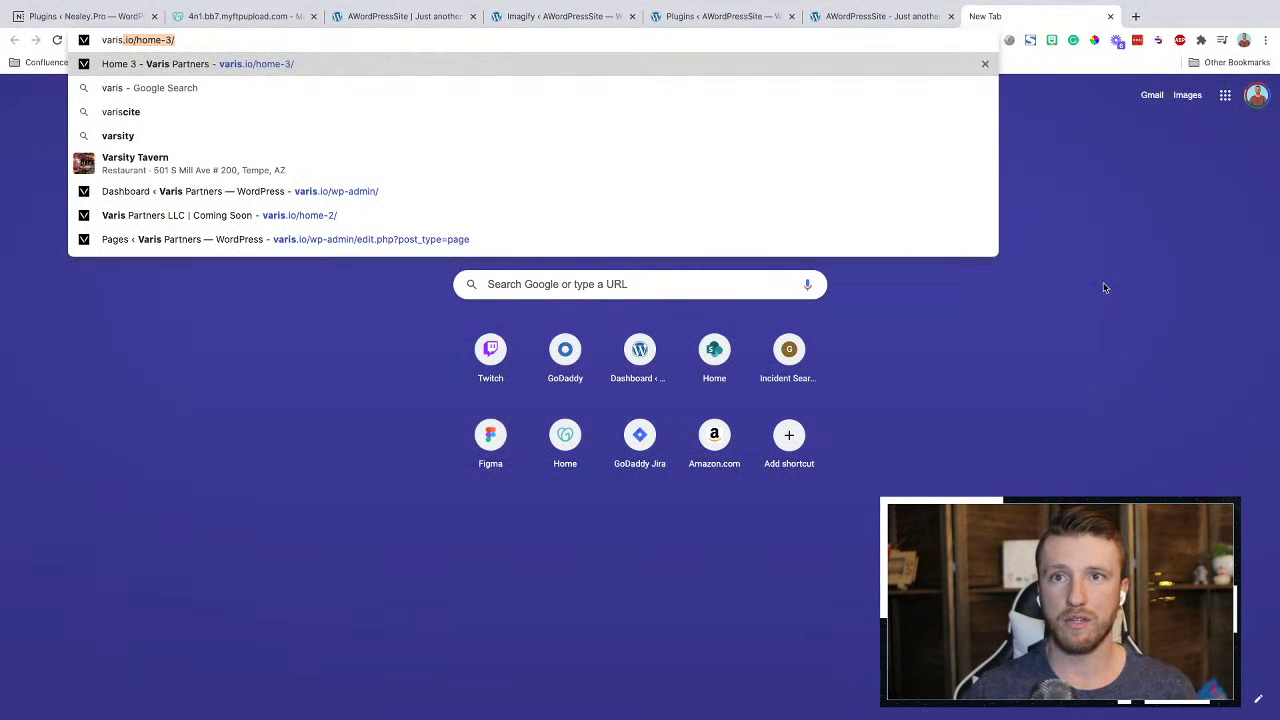
key("Return")
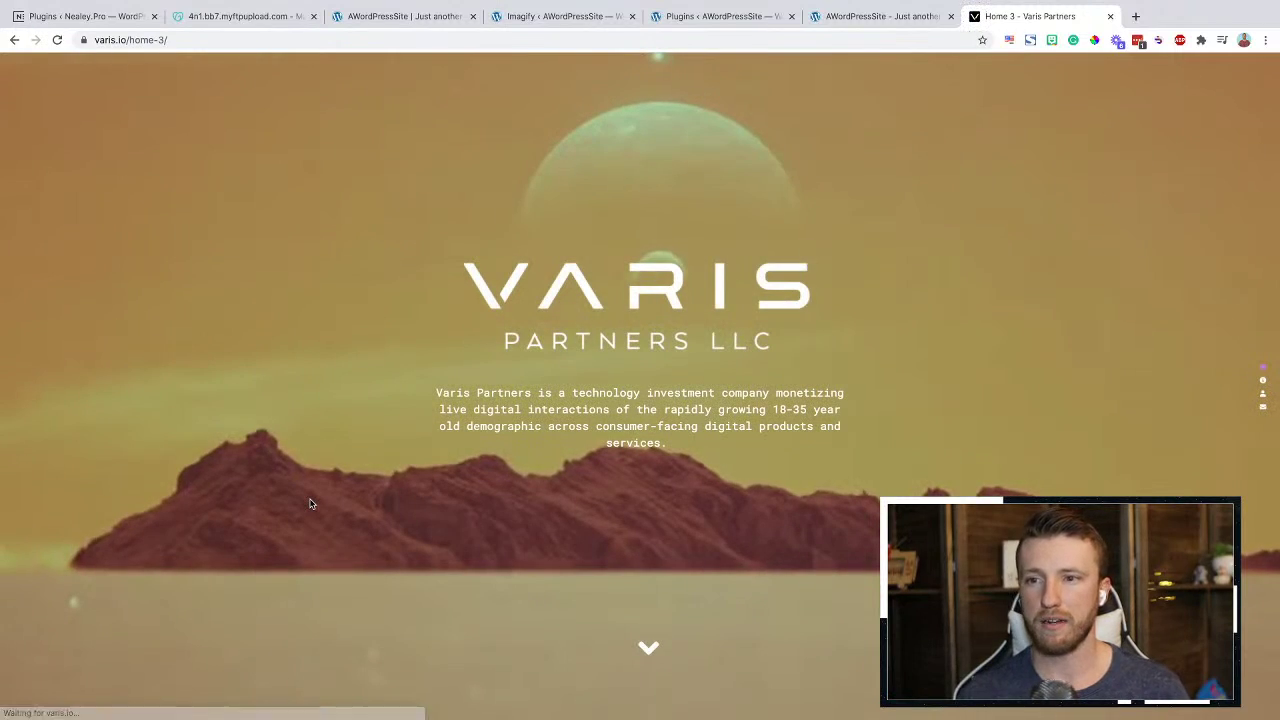
scroll(266, 501, "down", 5)
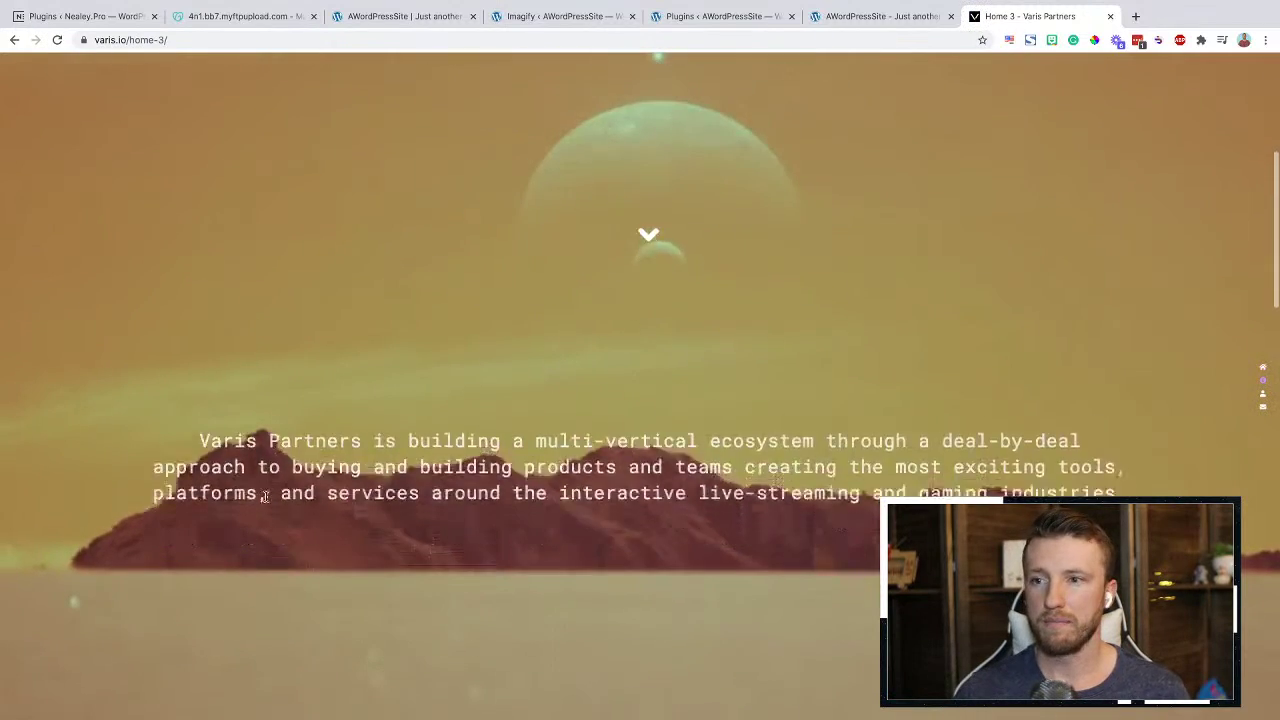
scroll(266, 501, "up", 5)
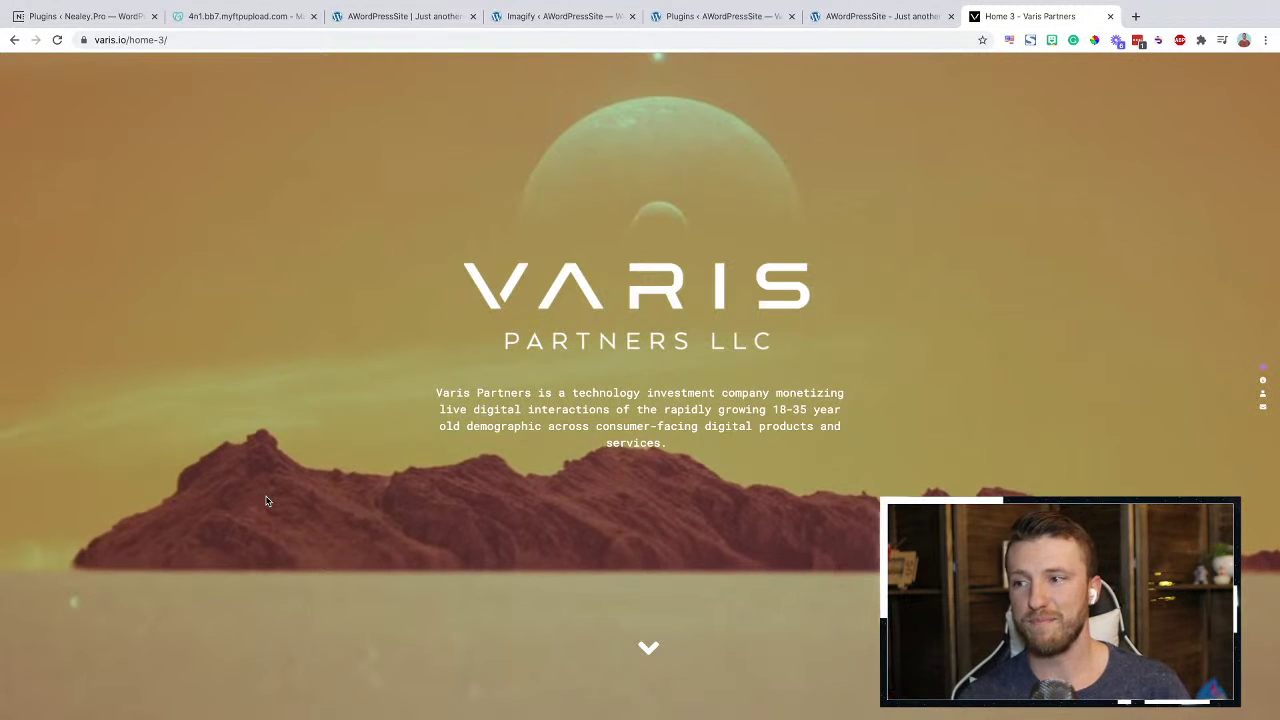
scroll(268, 502, "down", 2)
scroll(268, 502, "up", 3)
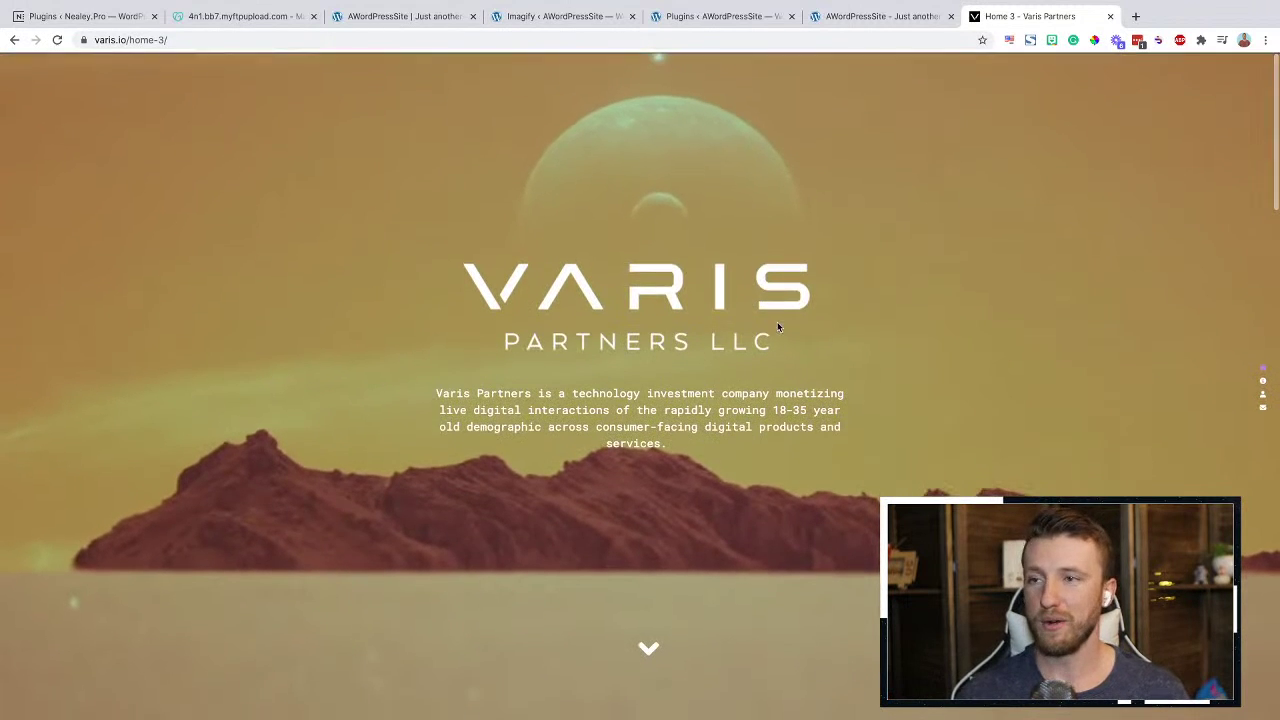
key("super+w")
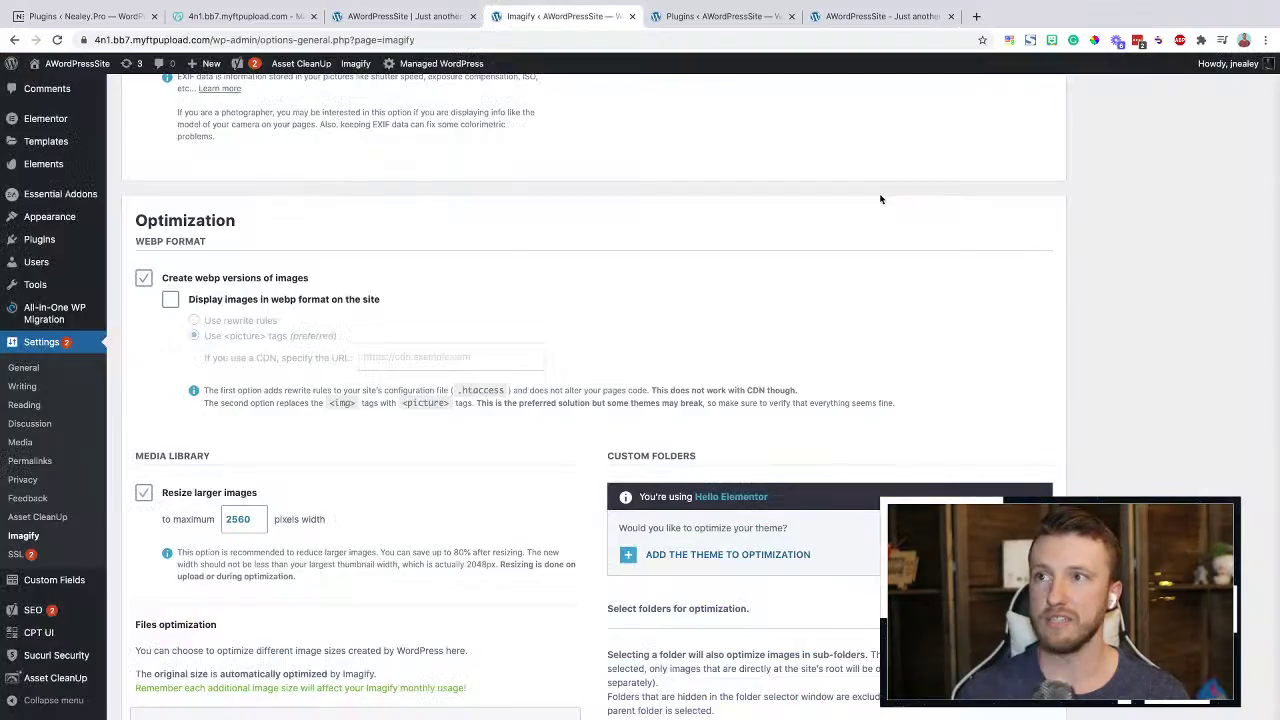
Save the Imagify settings, continue to the bulk optimizer and review its overview and media library options
scroll(353, 420, "down", 5)
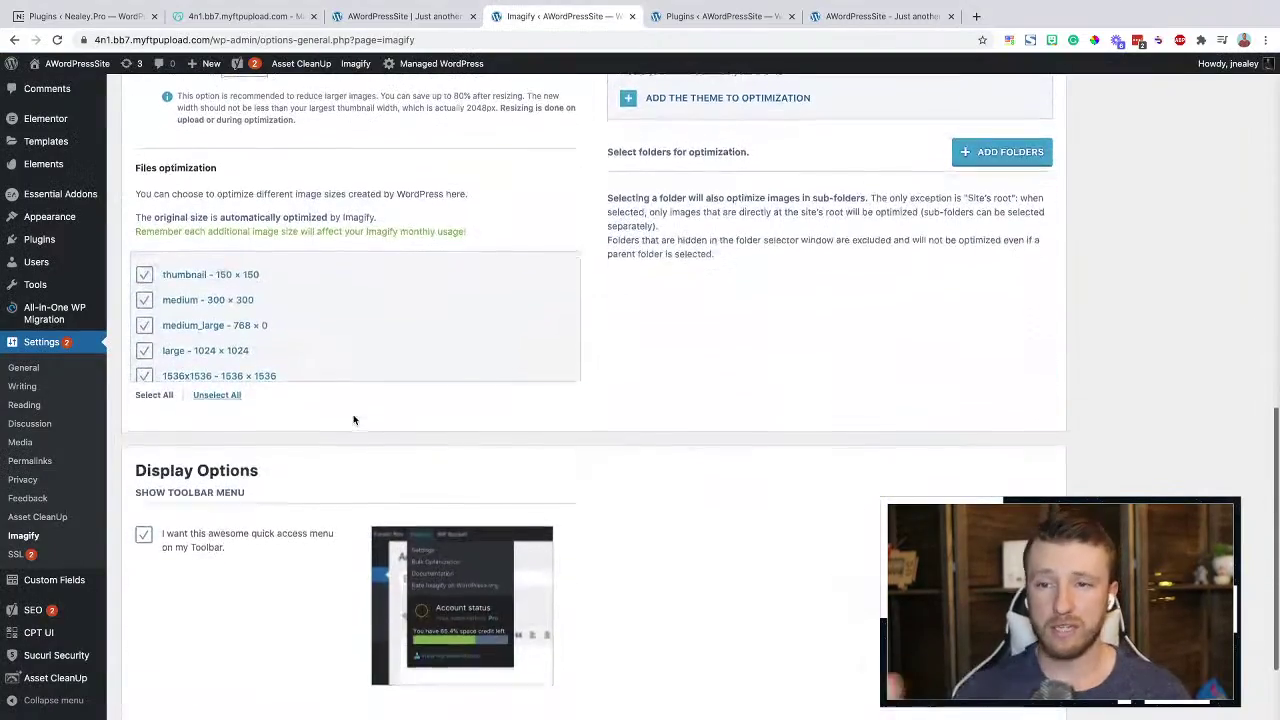
scroll(353, 420, "up", 3)
scroll(323, 337, "down", 4)
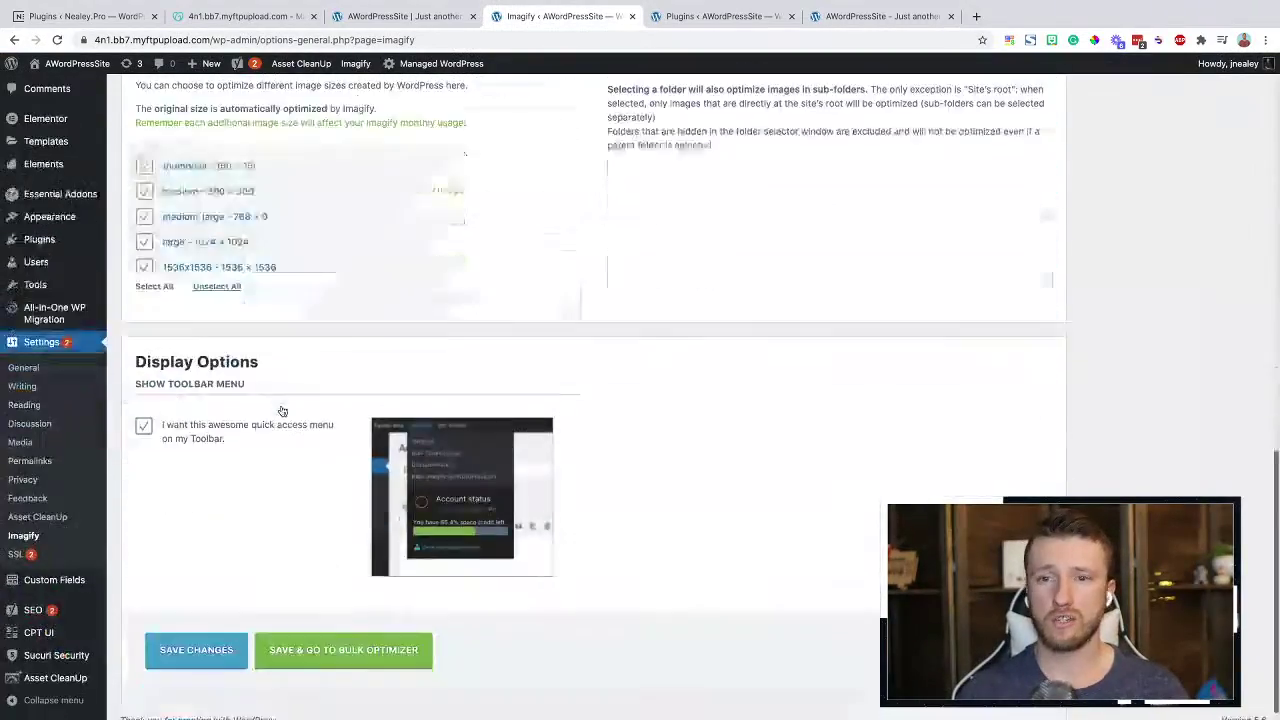
left_click(314, 637)
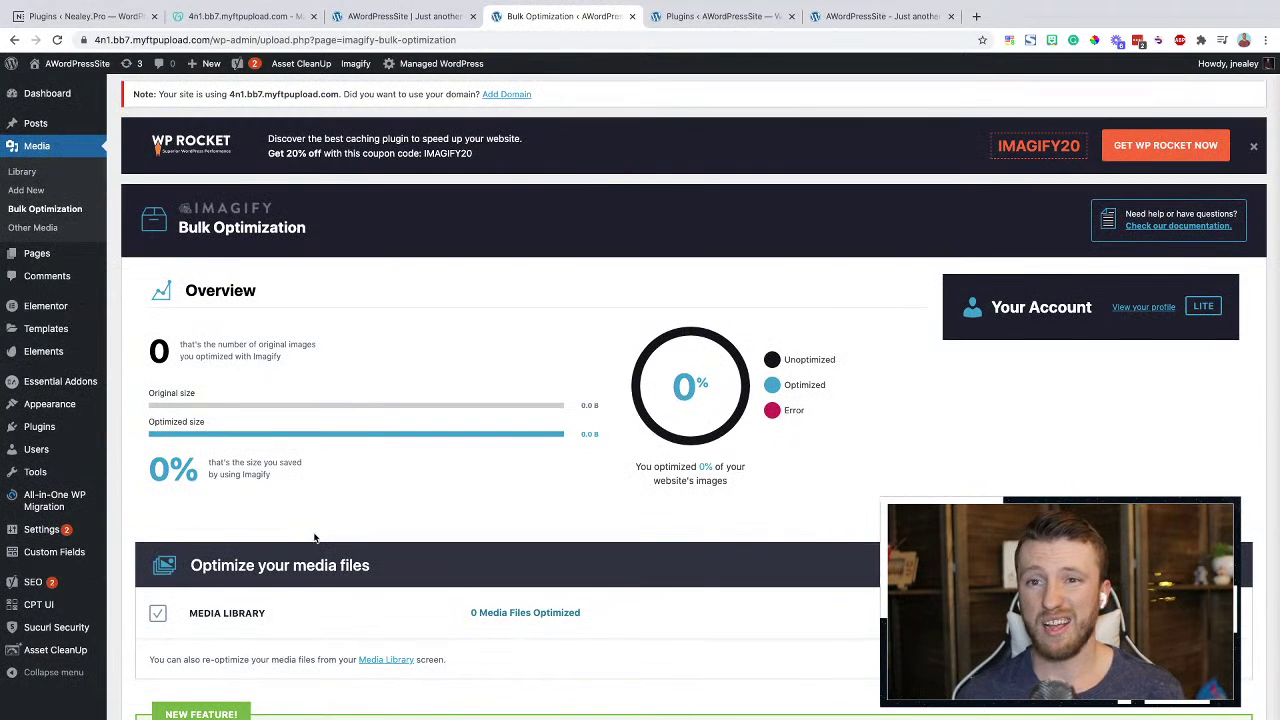
scroll(314, 538, "down", 3)
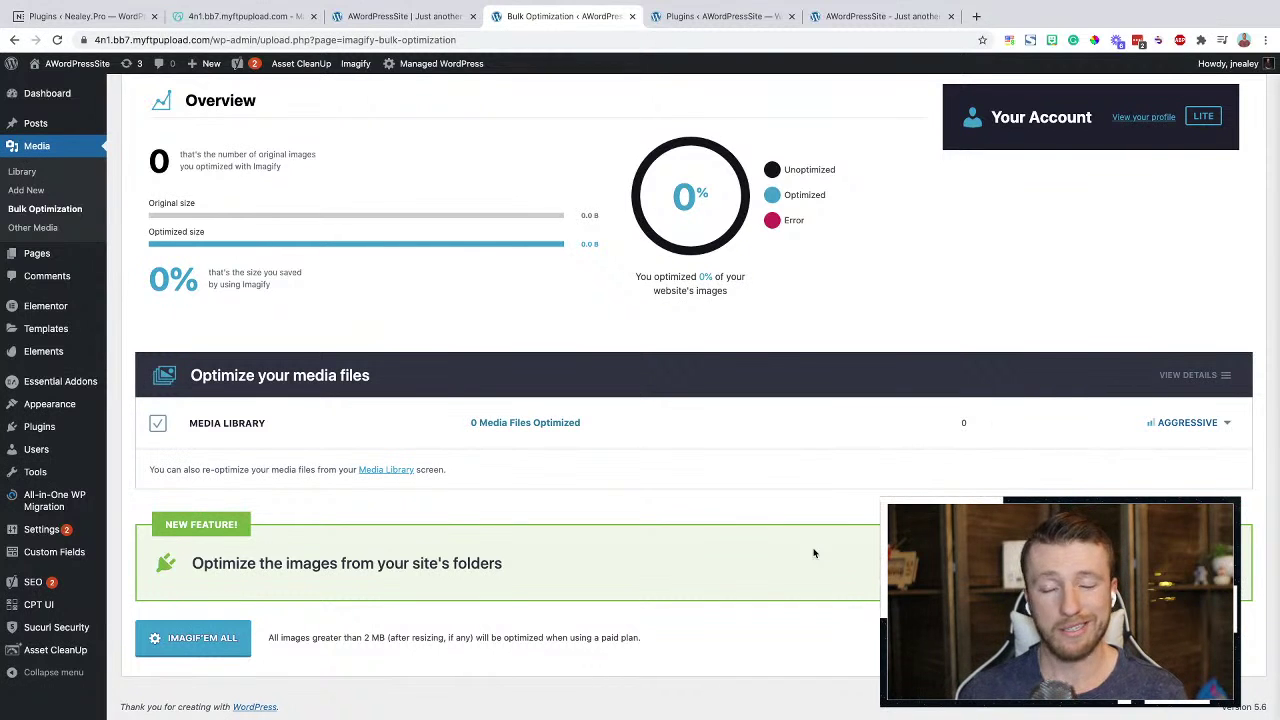
scroll(814, 553, "up", 3)
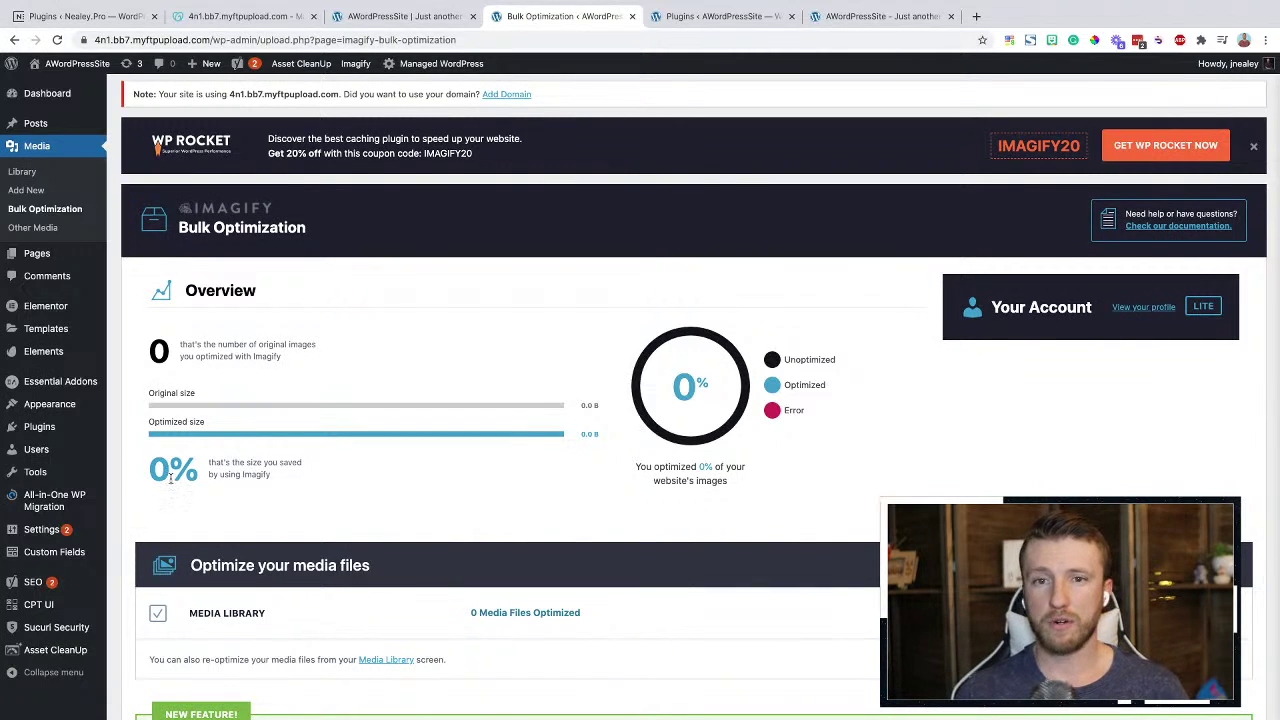
Return to the installed plugins list and examine the Elementor and Essential Addons for Elementor entries
left_click(40, 427)
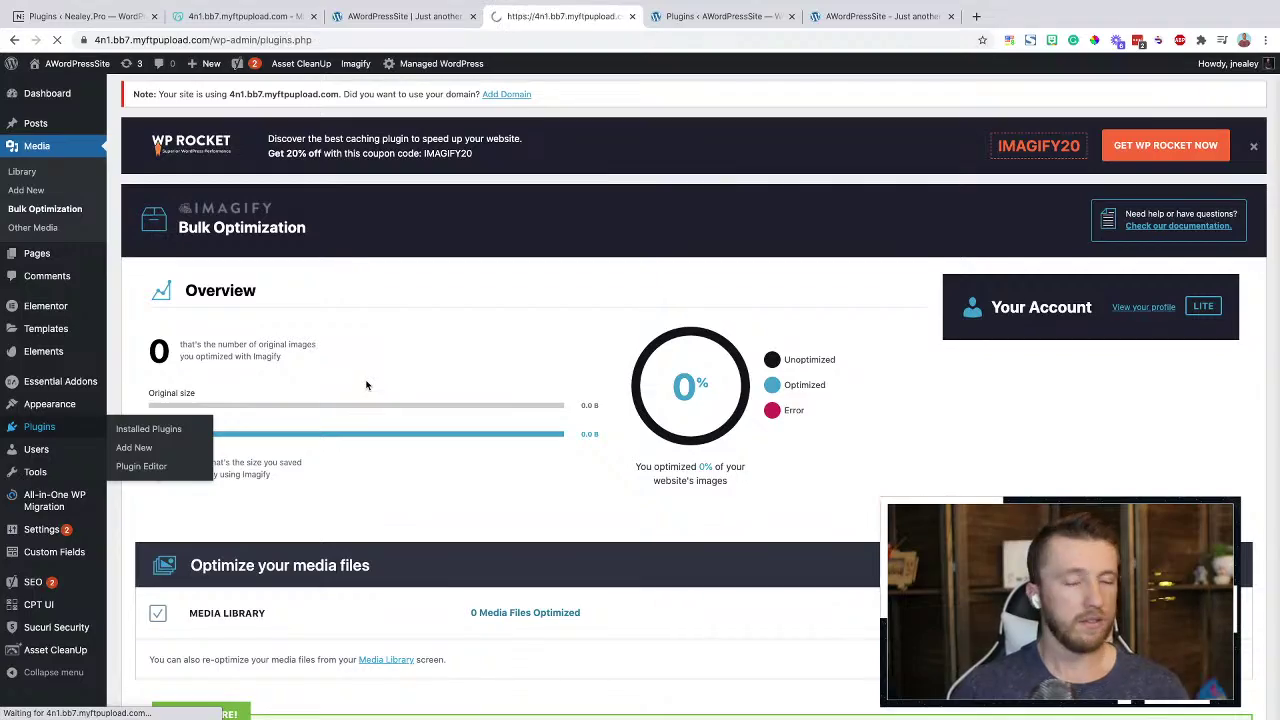
scroll(375, 484, "down", 3)
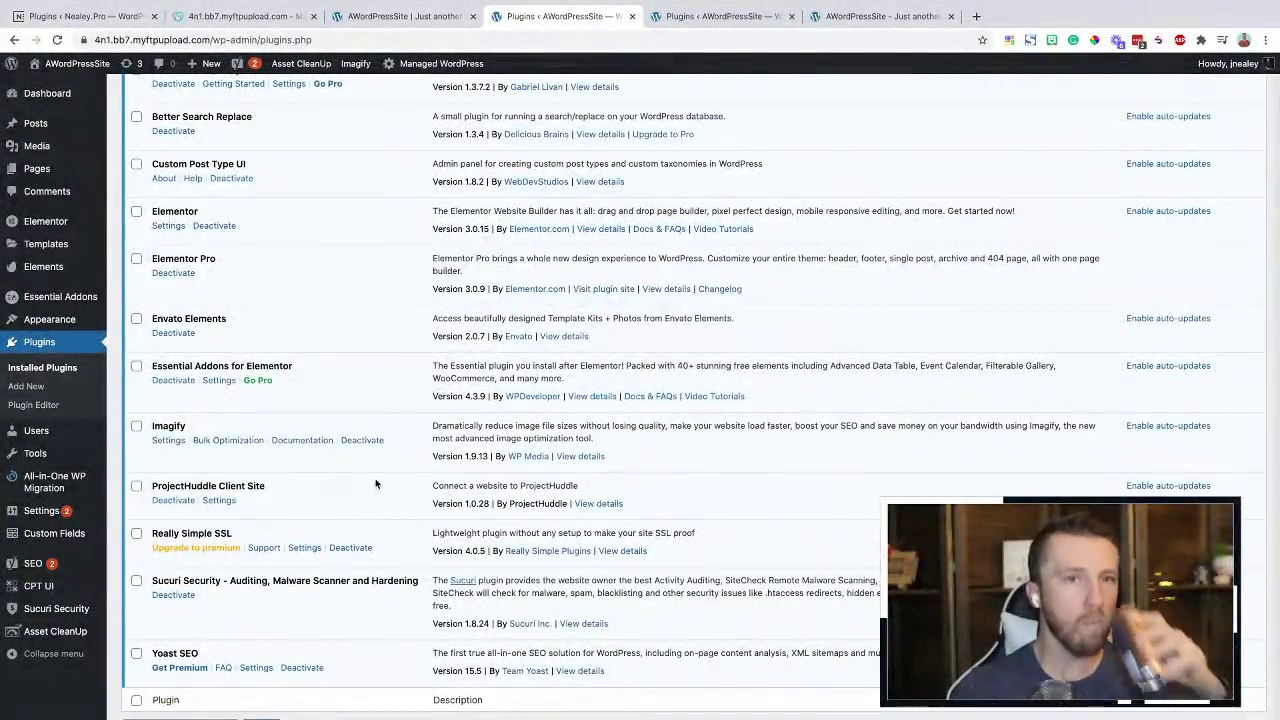
scroll(375, 482, "up", 1)
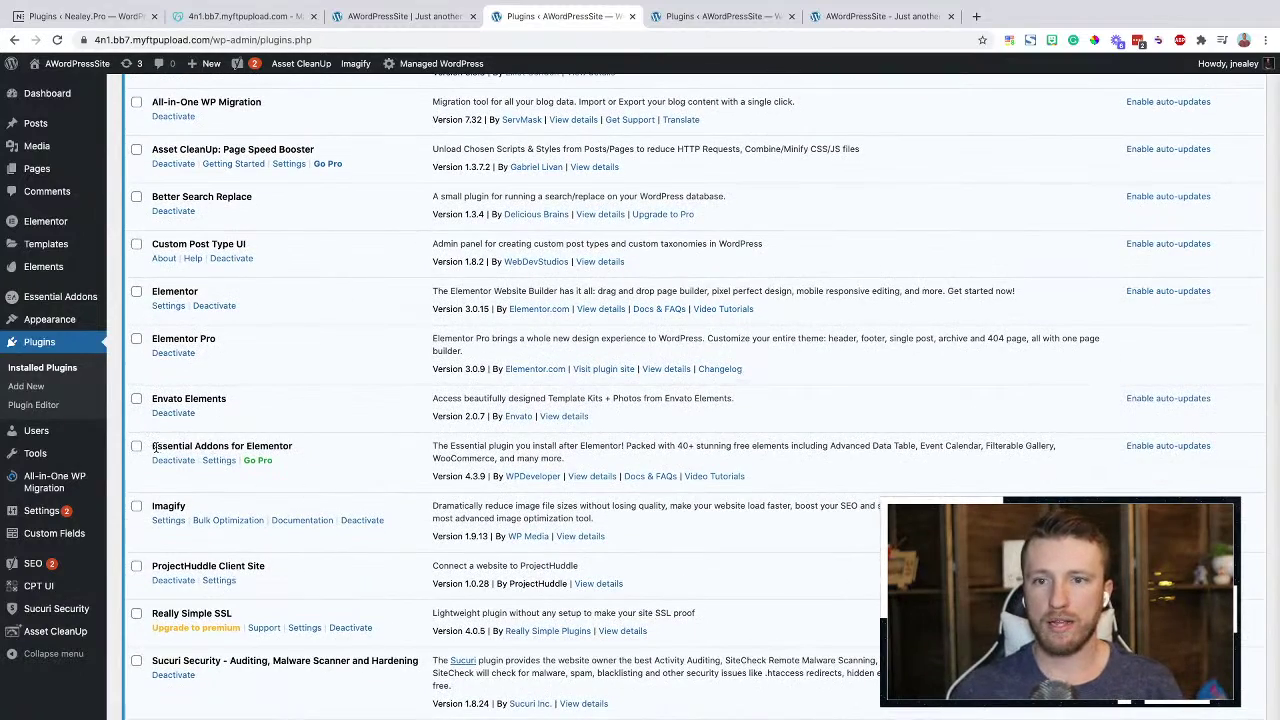
left_click_drag(150, 447, 275, 444)
left_click(275, 445)
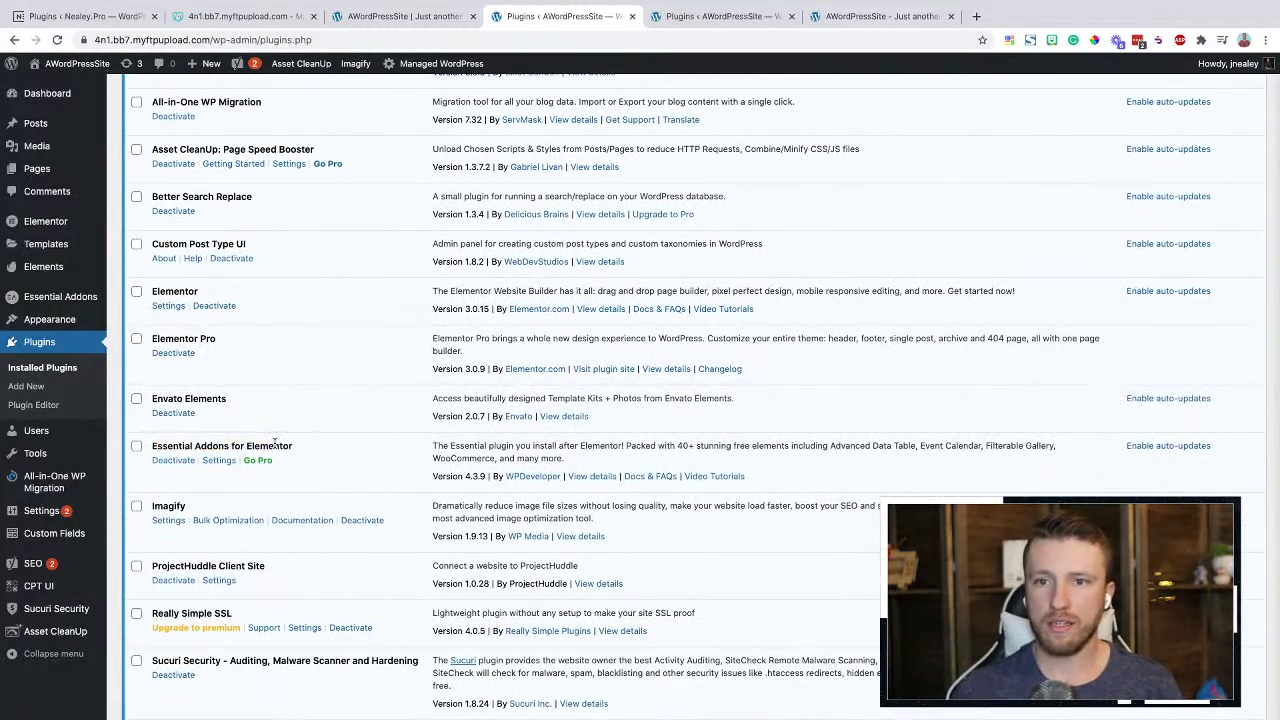
double_click(168, 291)
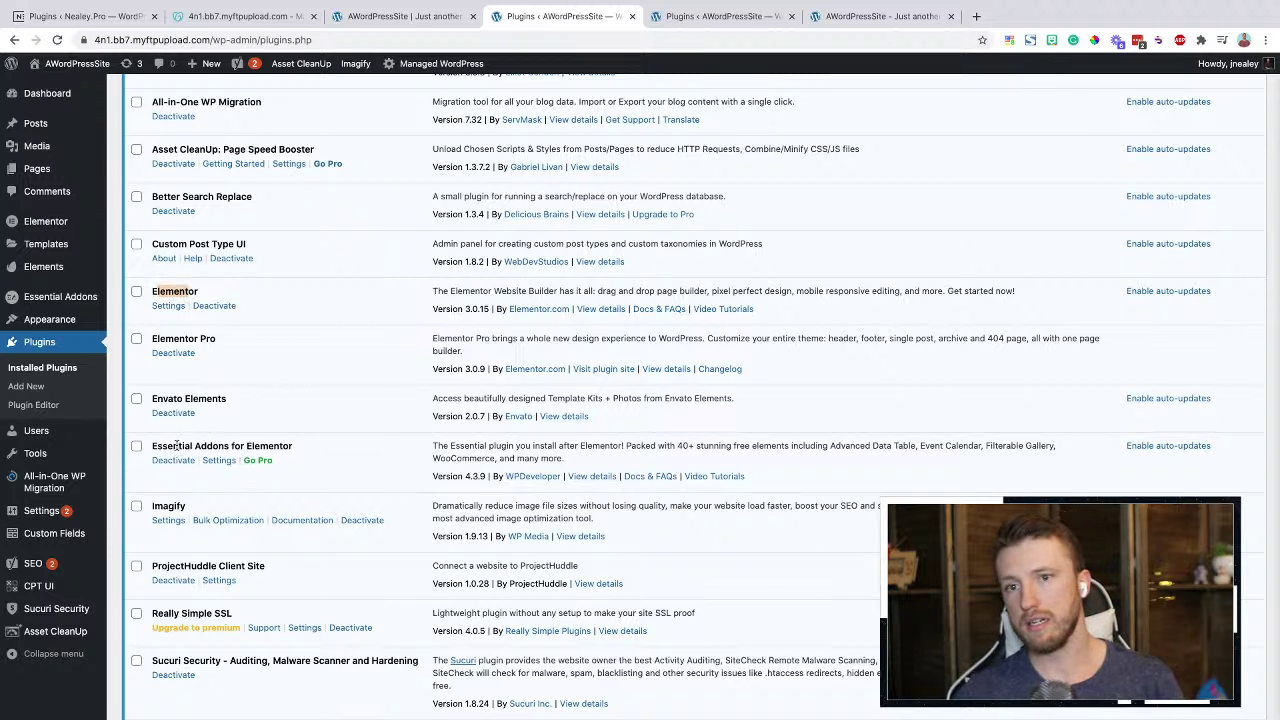
left_click_drag(177, 446, 300, 450)
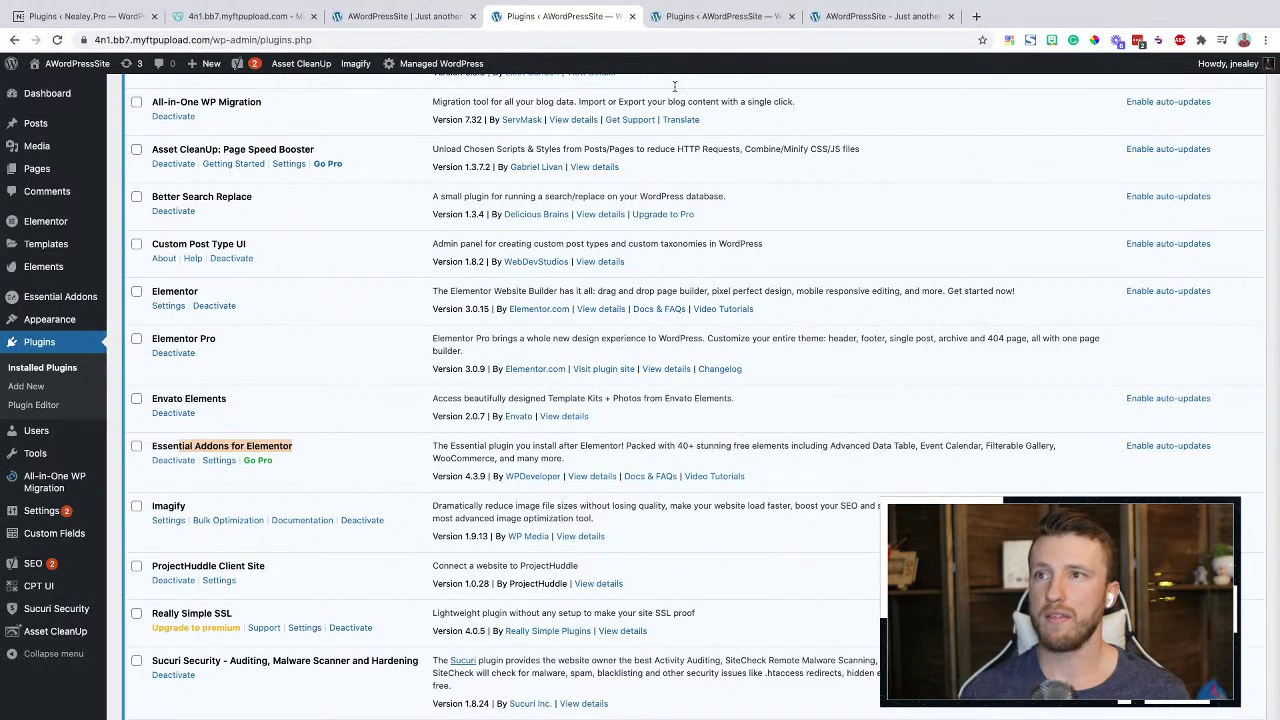
Browse the popular plugins available to add and examine the active installations of Elementor Website Builder
left_click(697, 20)
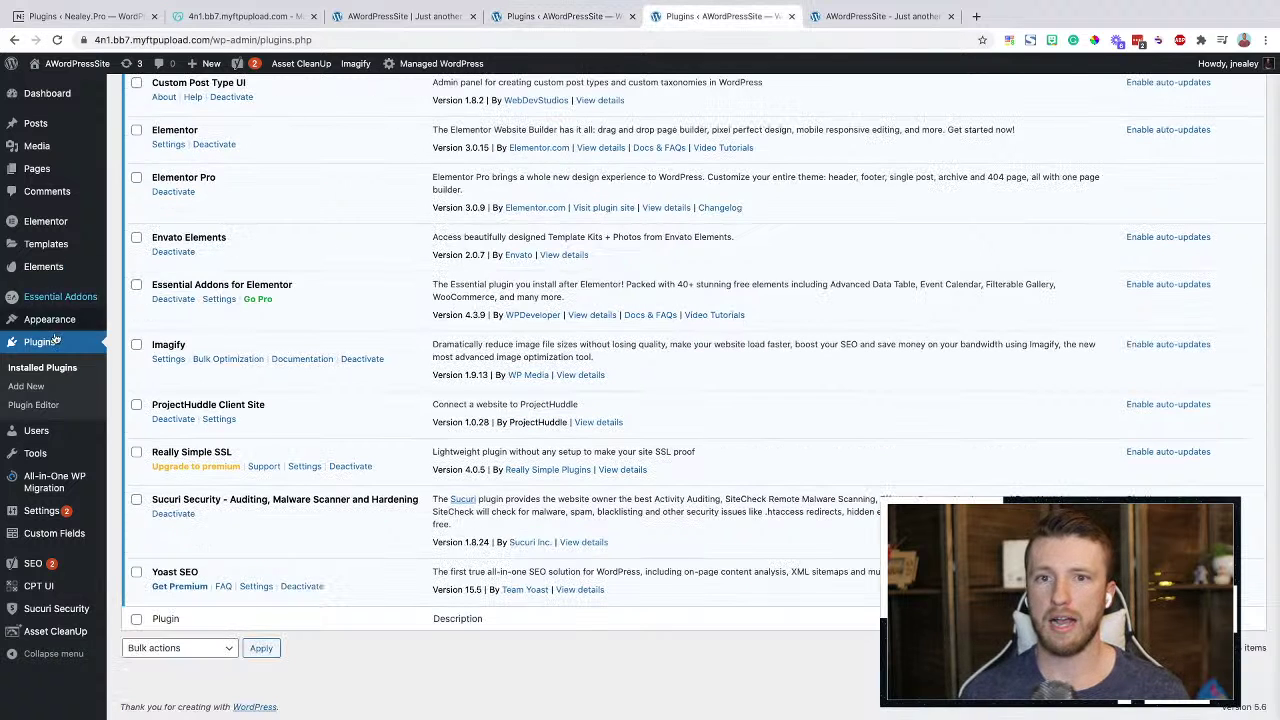
left_click(32, 391)
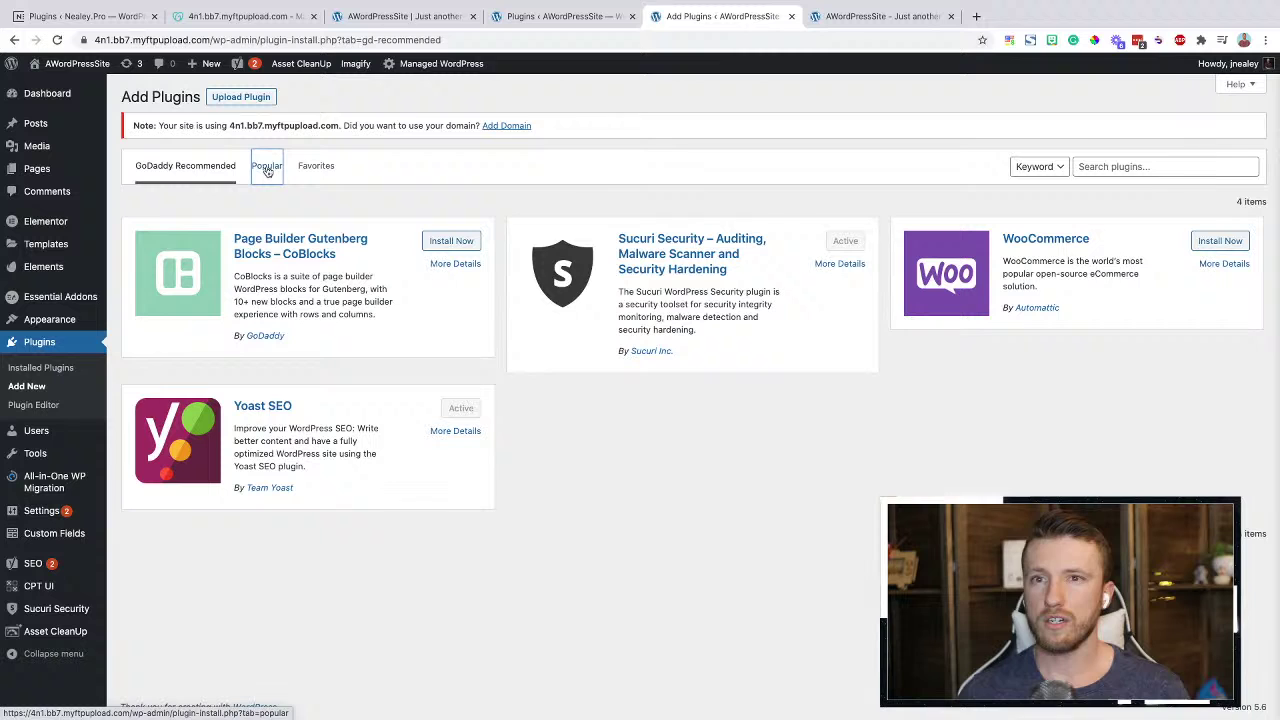
left_click(267, 171)
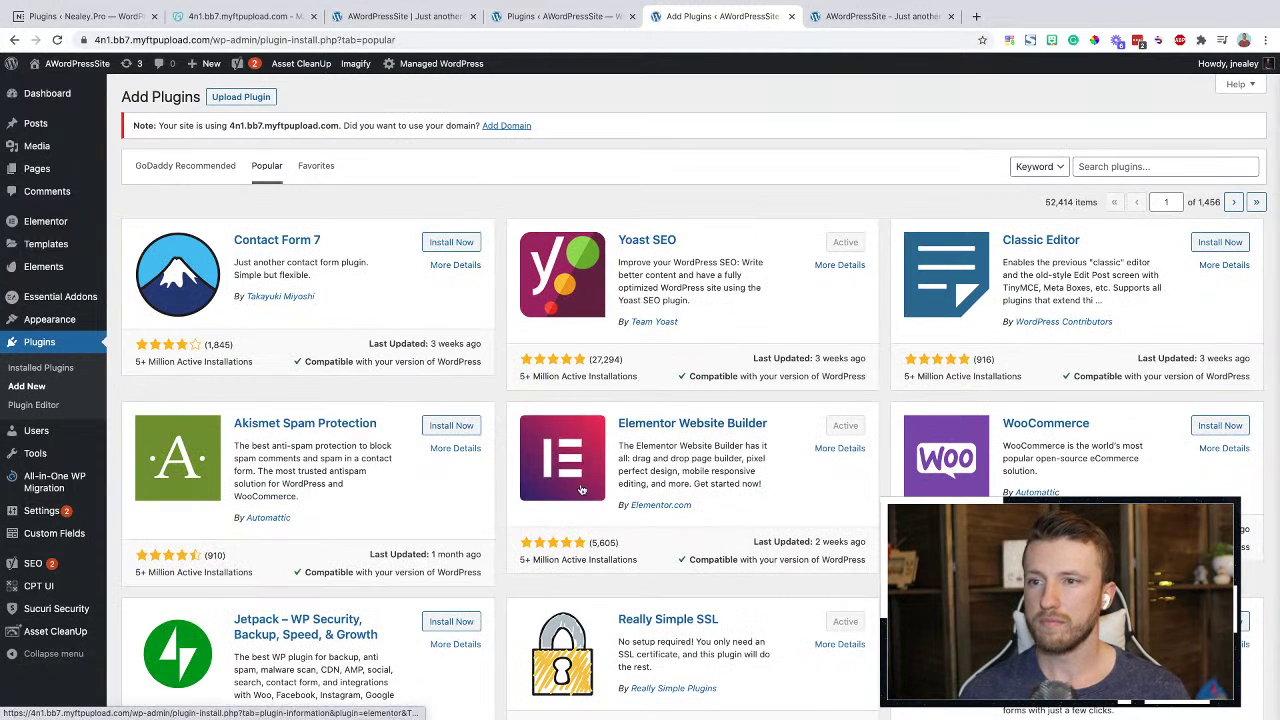
triple_click(617, 558)
left_click(617, 556)
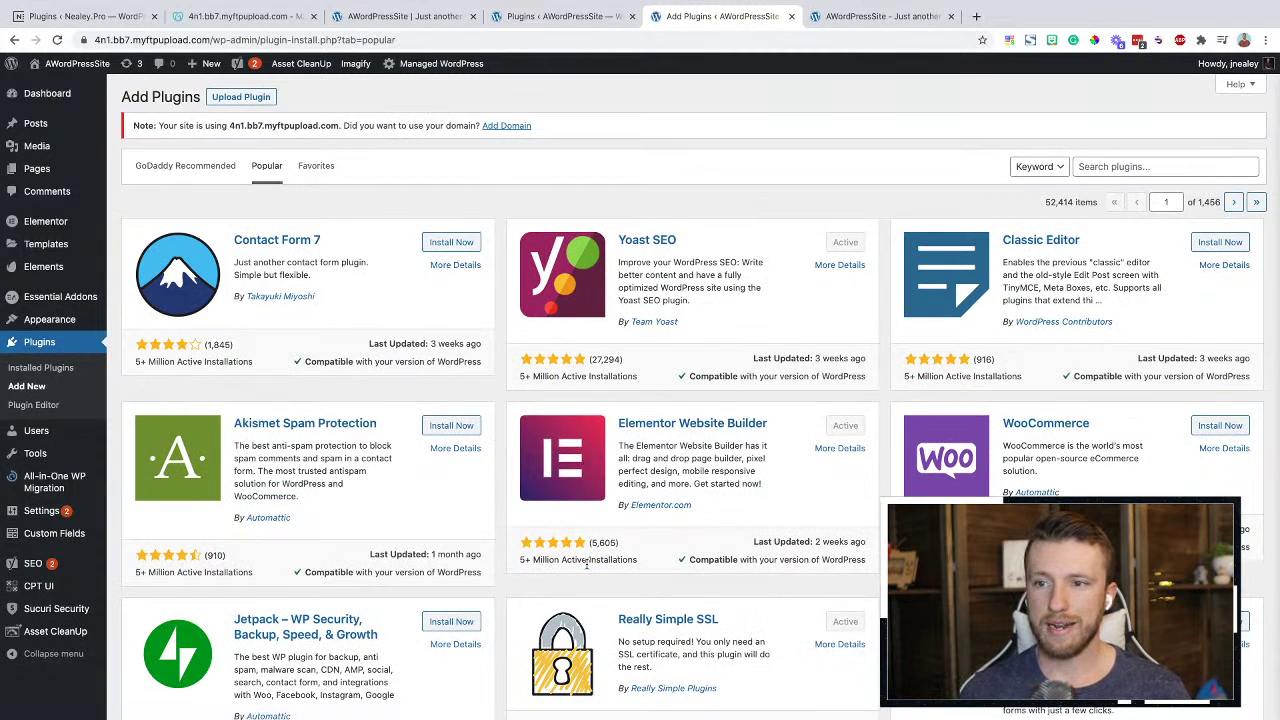
triple_click(587, 562)
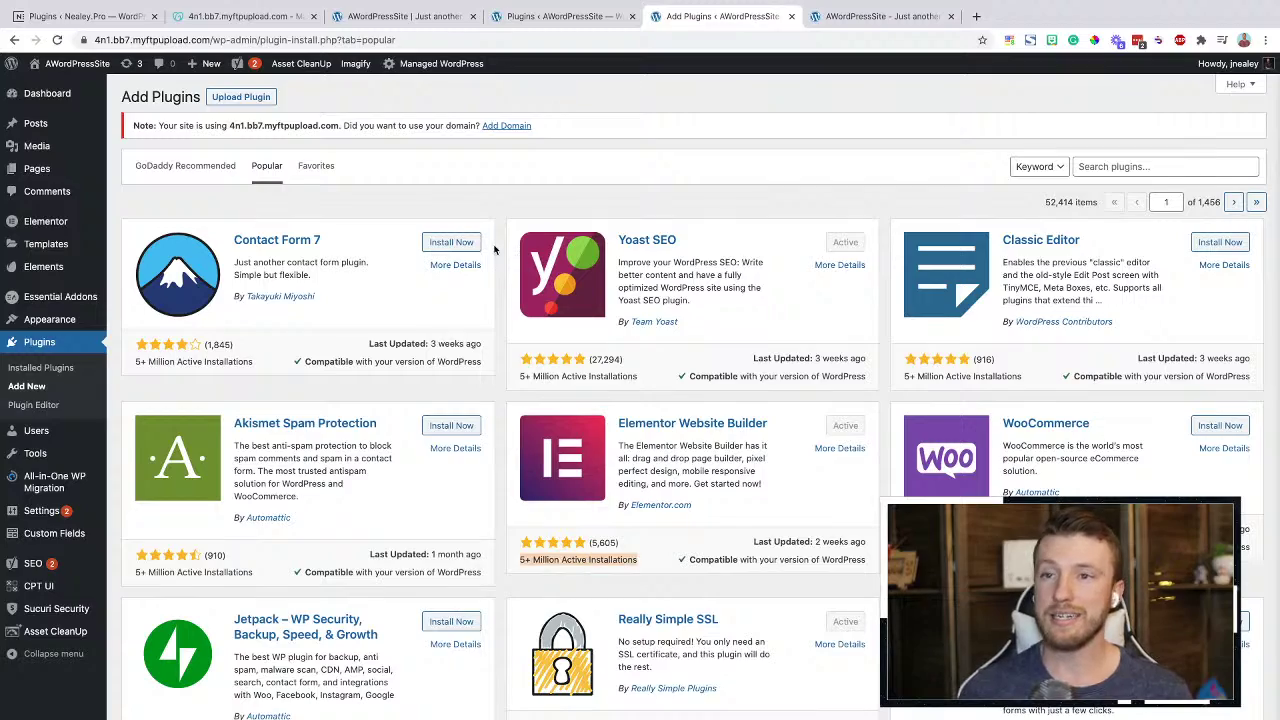
scroll(490, 347, "down", 1)
scroll(490, 347, "down", 5)
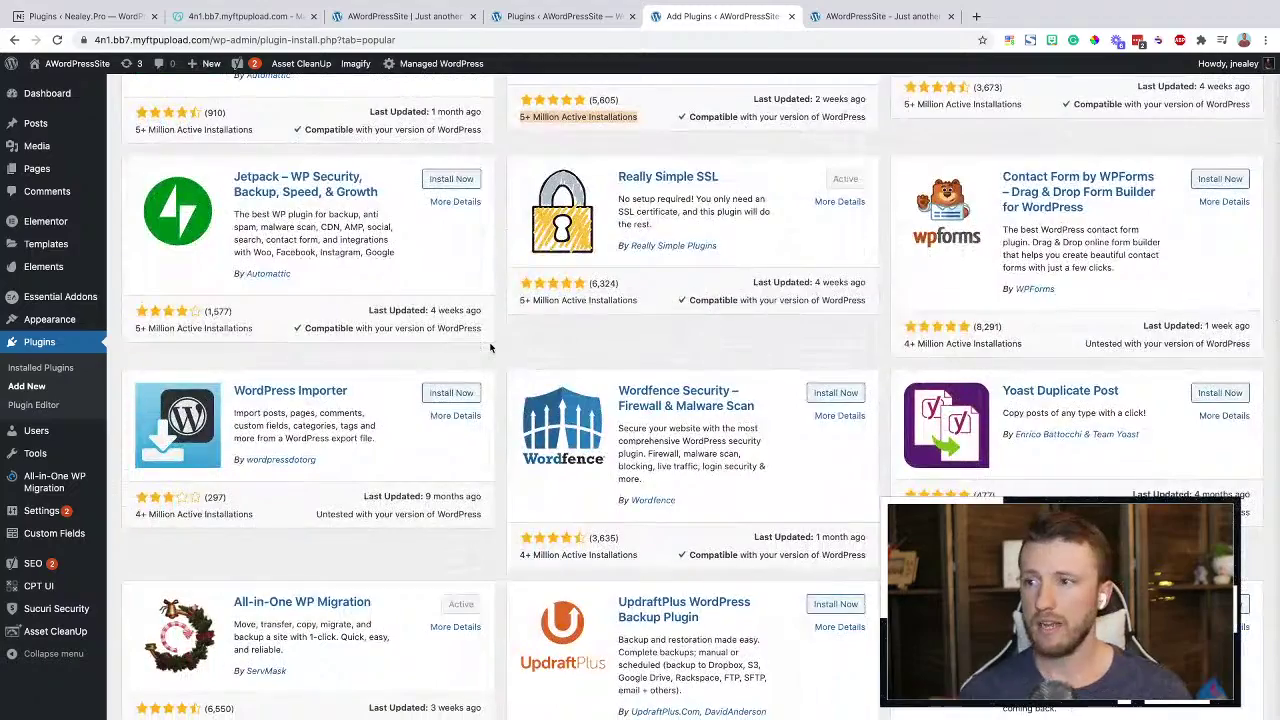
Go back to the installed plugins list and highlight the full Essential Addons for Elementor name
scroll(490, 347, "down", 1)
scroll(490, 347, "up", 6)
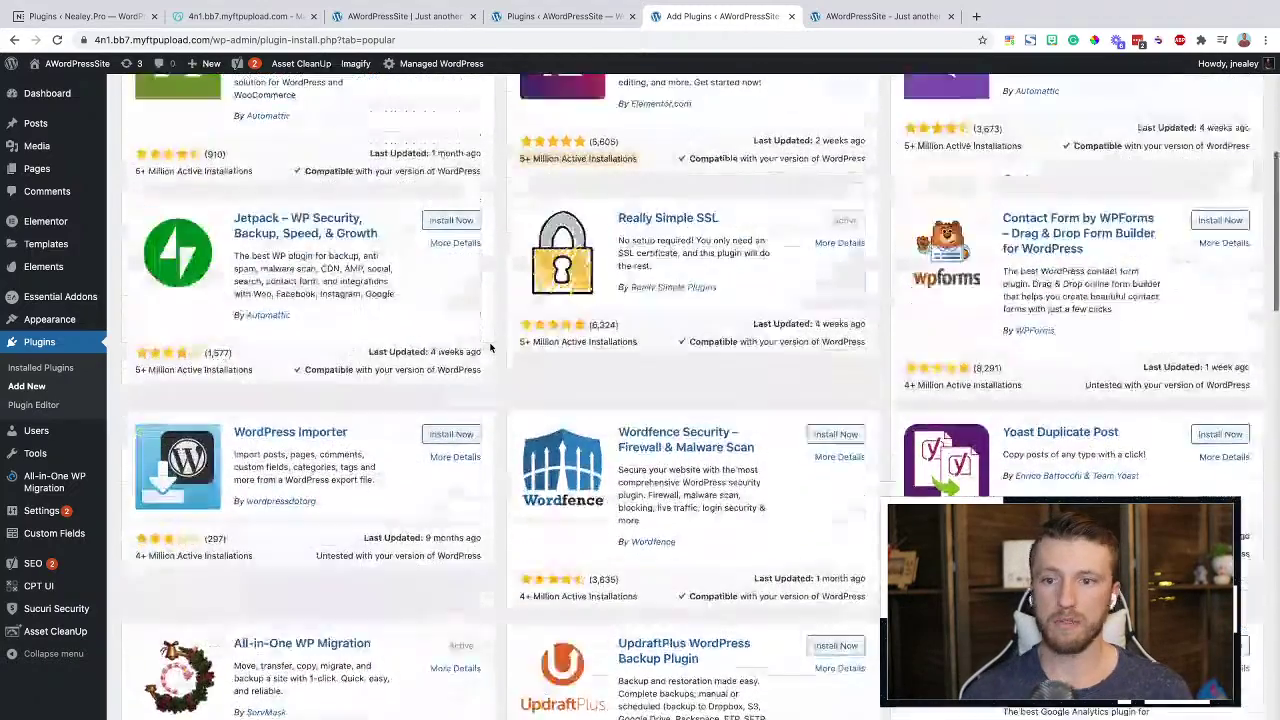
left_click(549, 17)
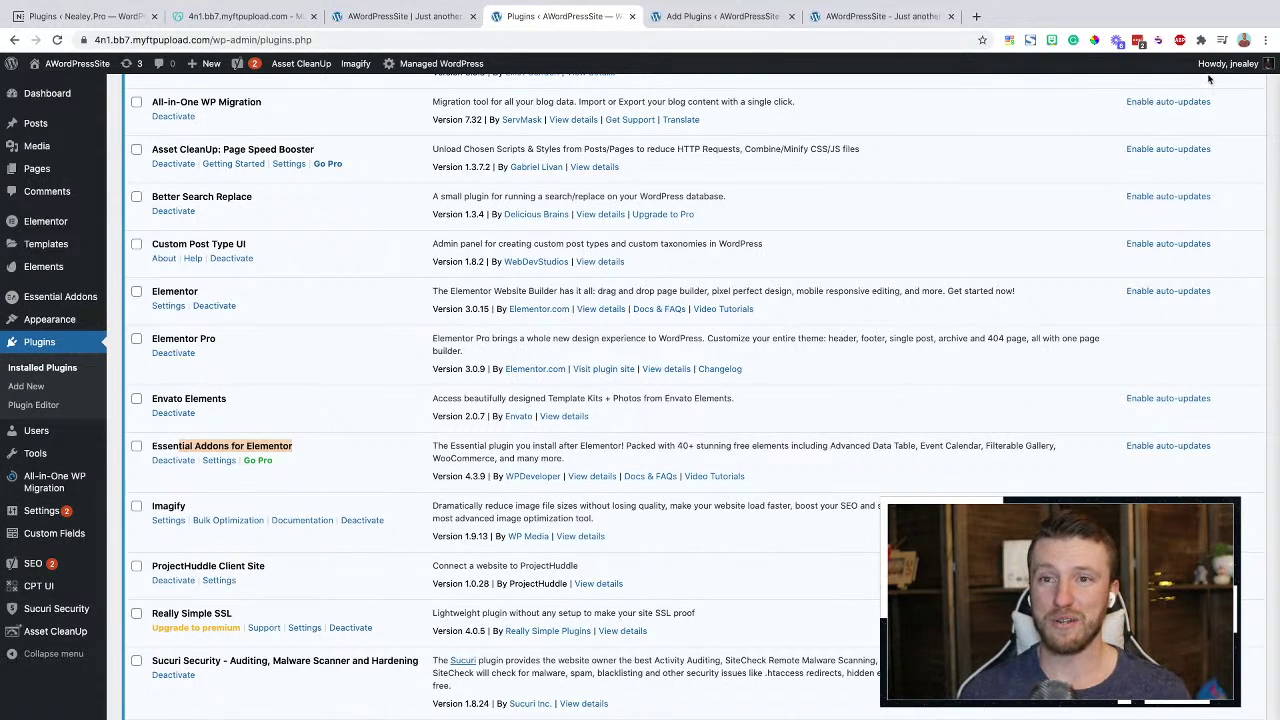
triple_click(159, 442)
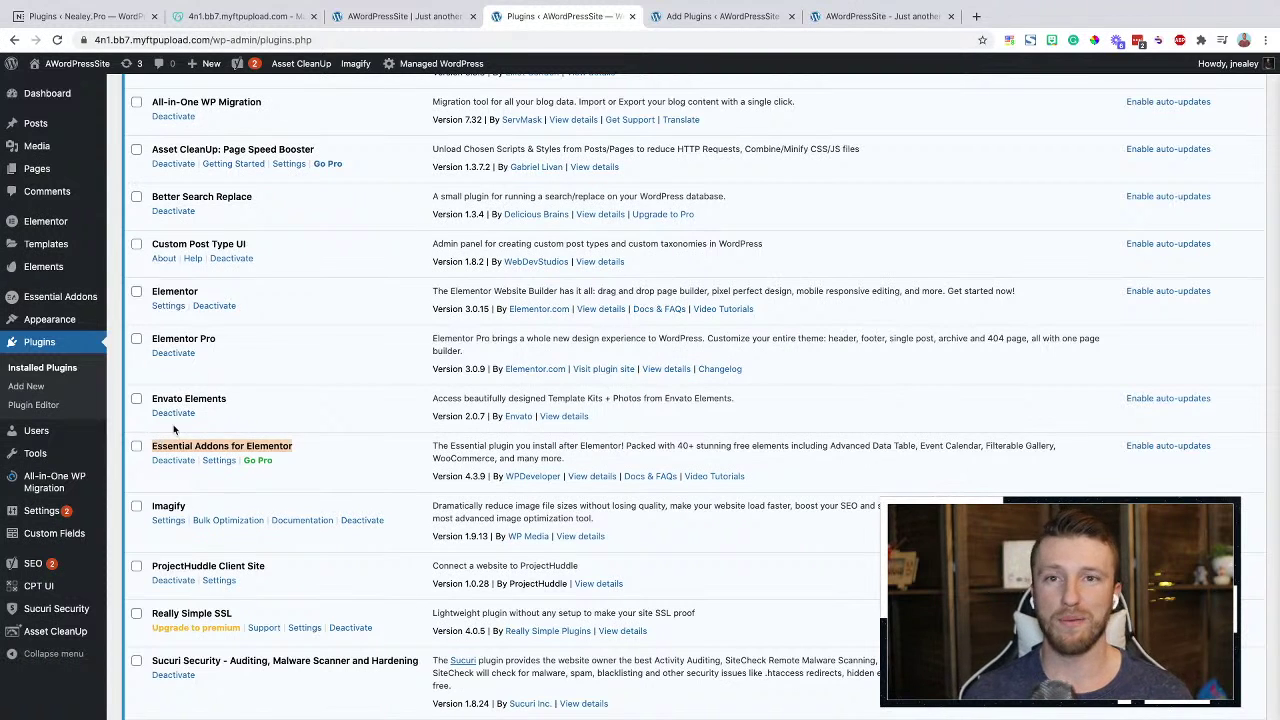
Open the list of all site pages and close the leftover Add Plugins and site front-end browser tabs
mouse_move(51, 177)
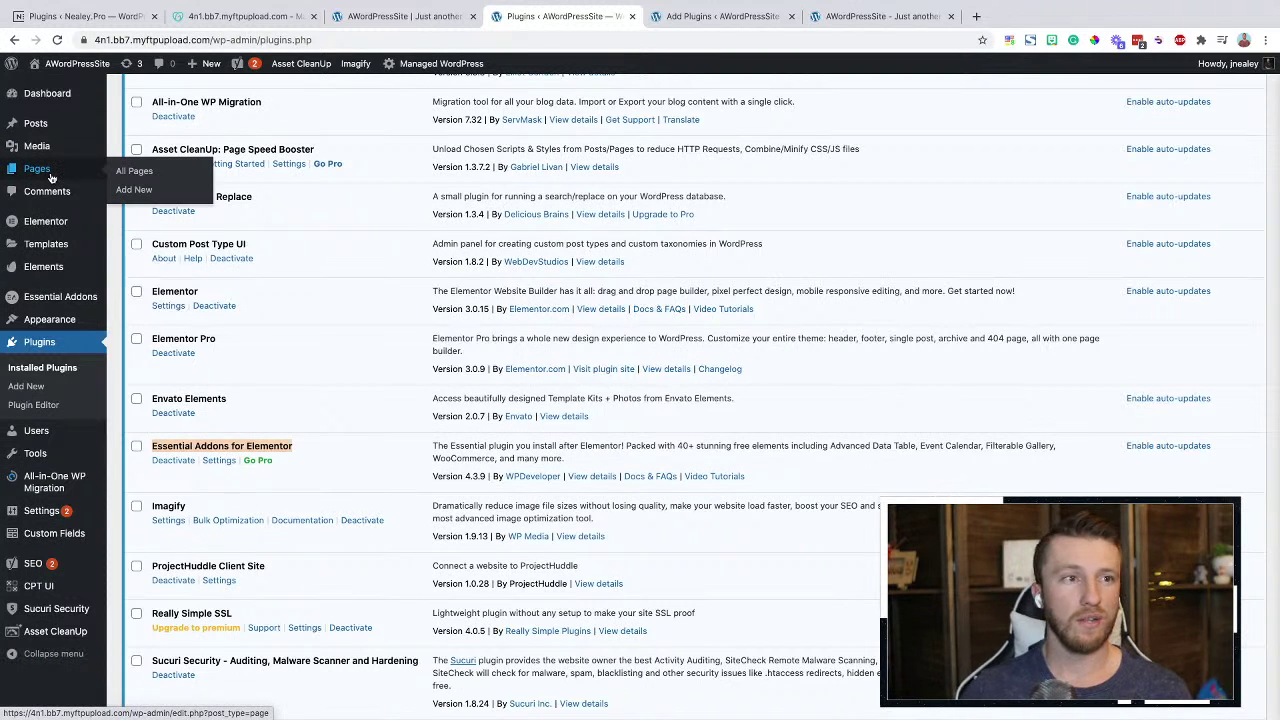
left_click(150, 176)
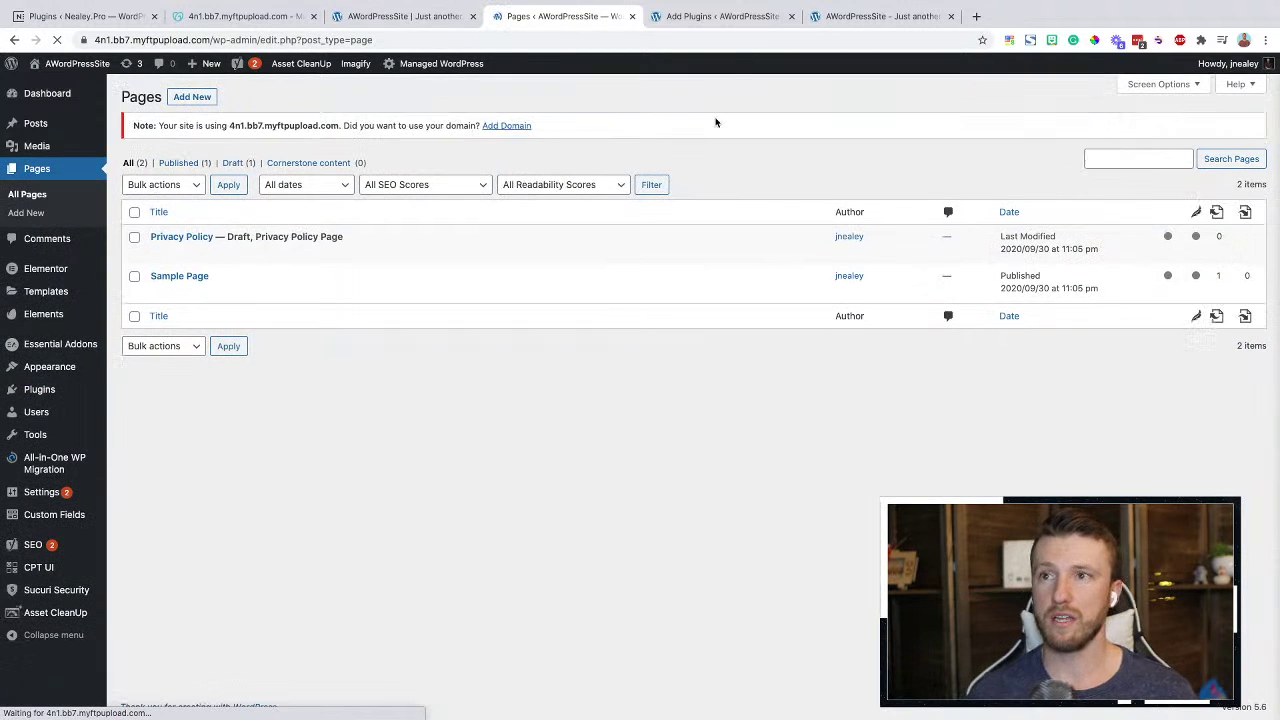
left_click(712, 18)
key("ctrl+w")
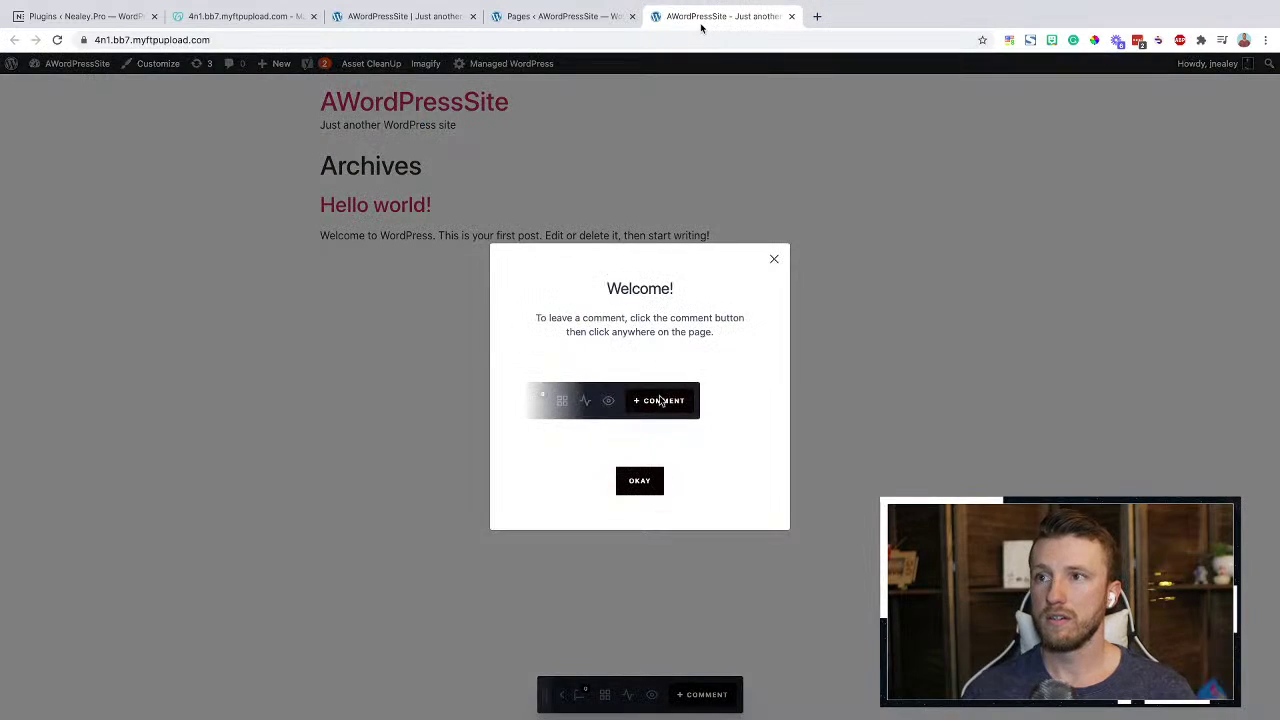
key("ctrl+w")
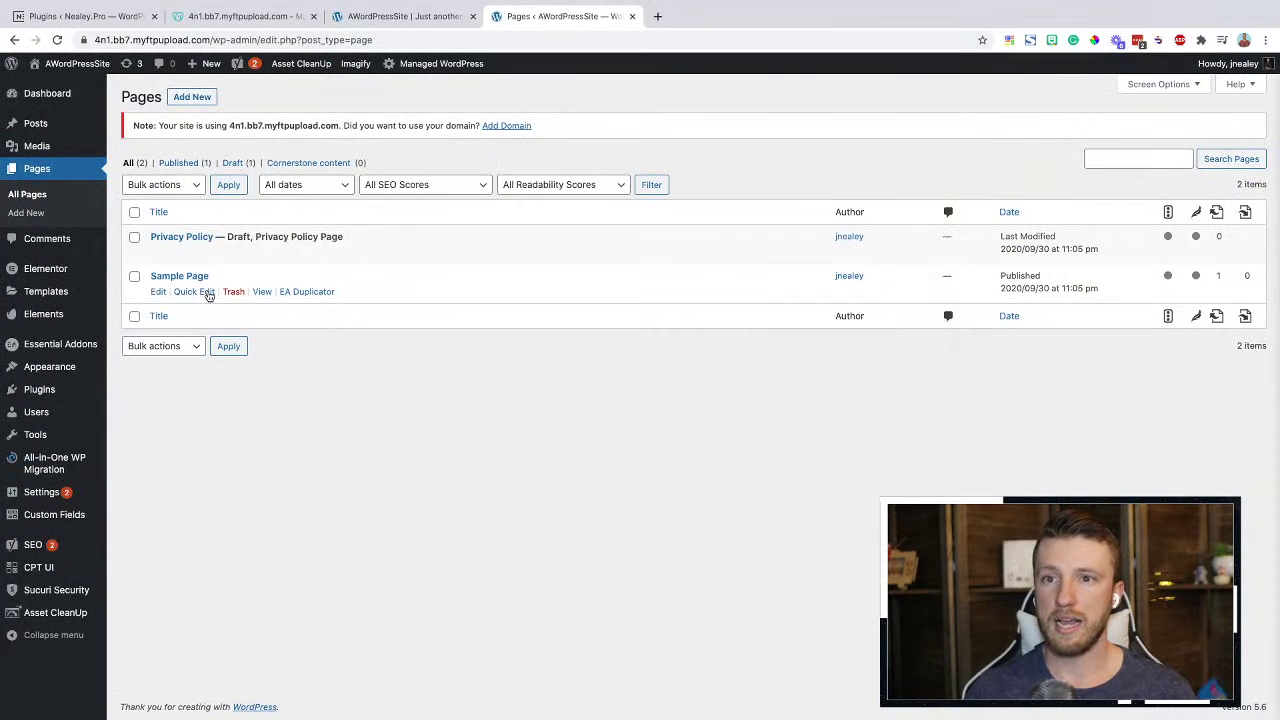
Check the Sample Page's quick edit fields, cancel them and open the page in the full editor
left_click(195, 292)
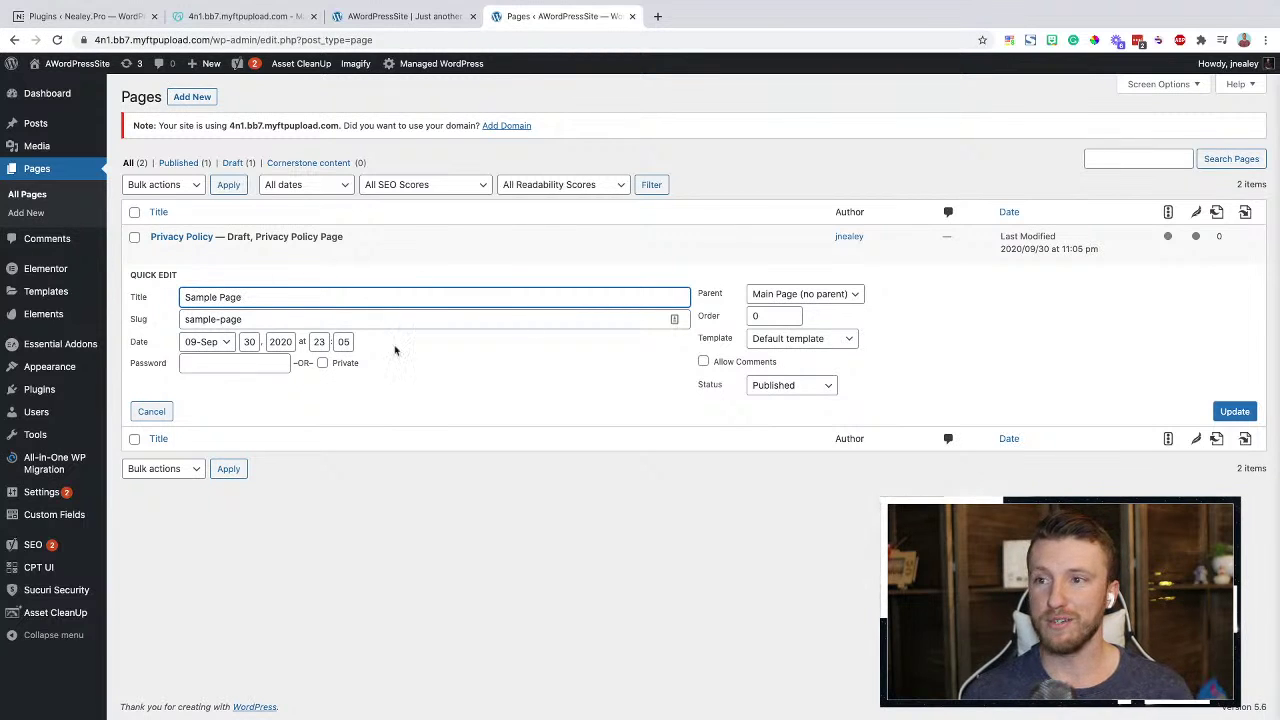
left_click(146, 413)
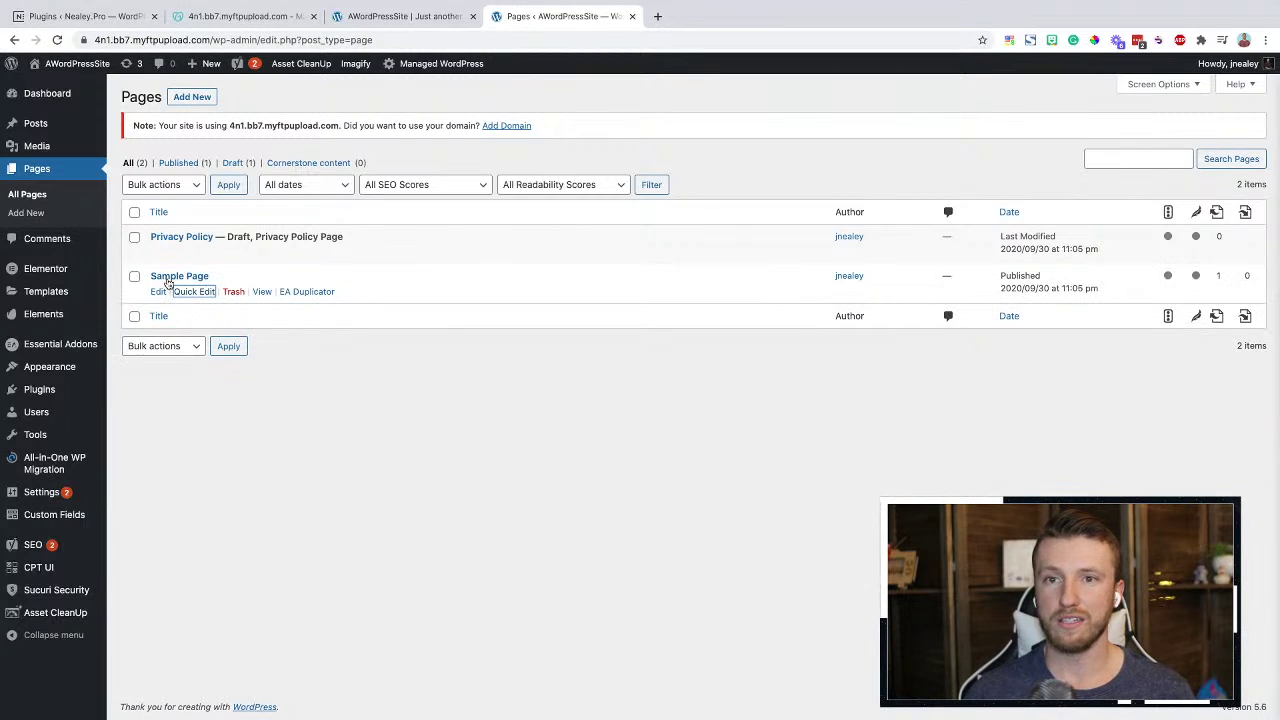
left_click(168, 279)
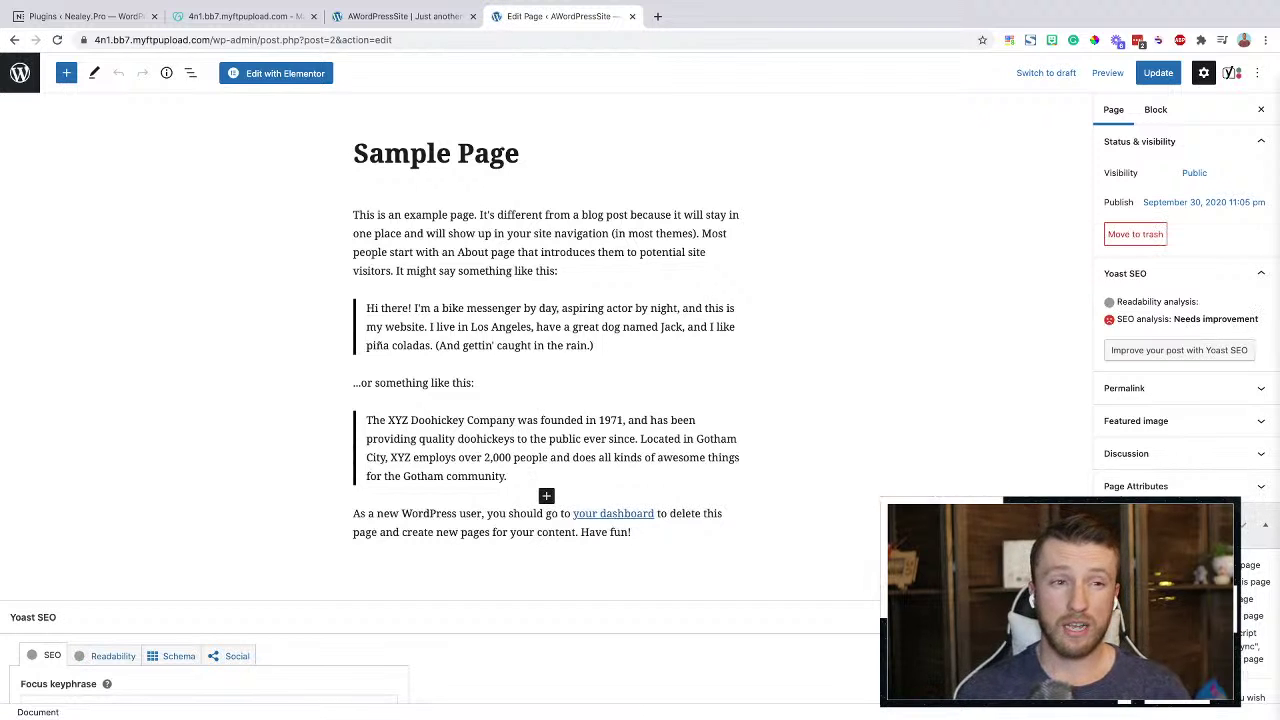
Change the Sample Page's template in its page attributes and update the page
left_click(1150, 486)
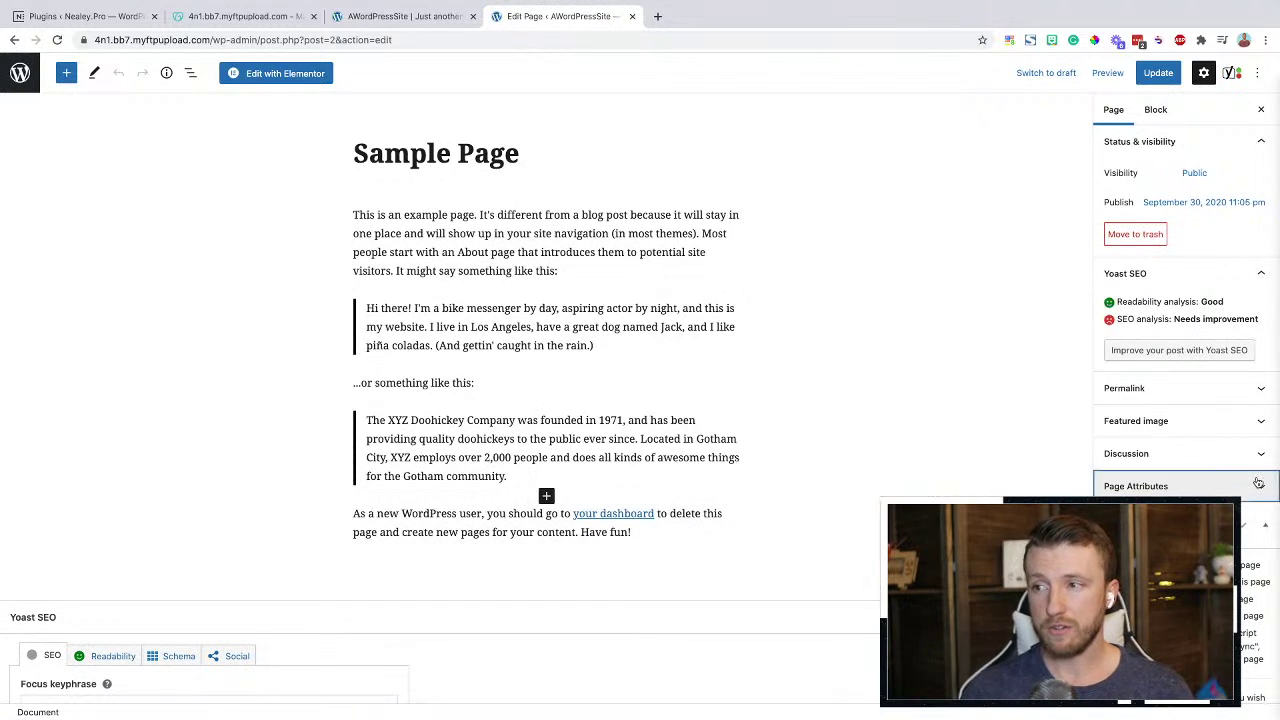
left_click(1186, 530)
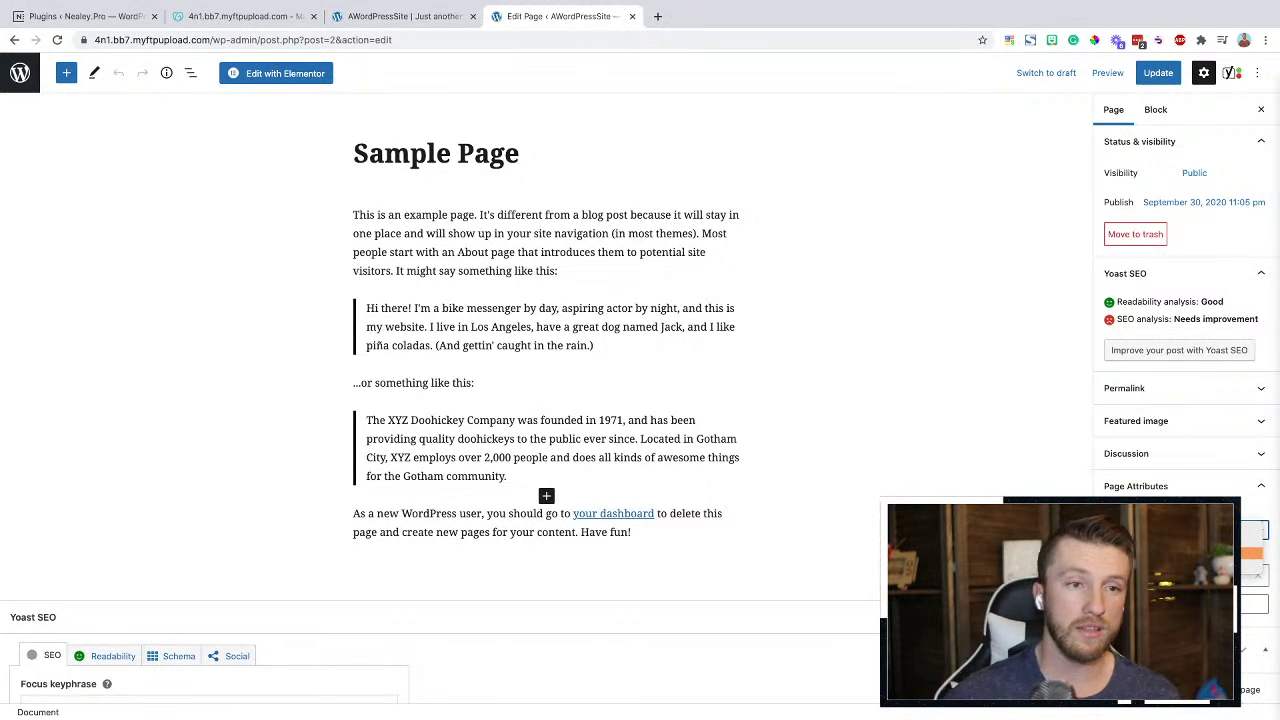
left_click(1186, 553)
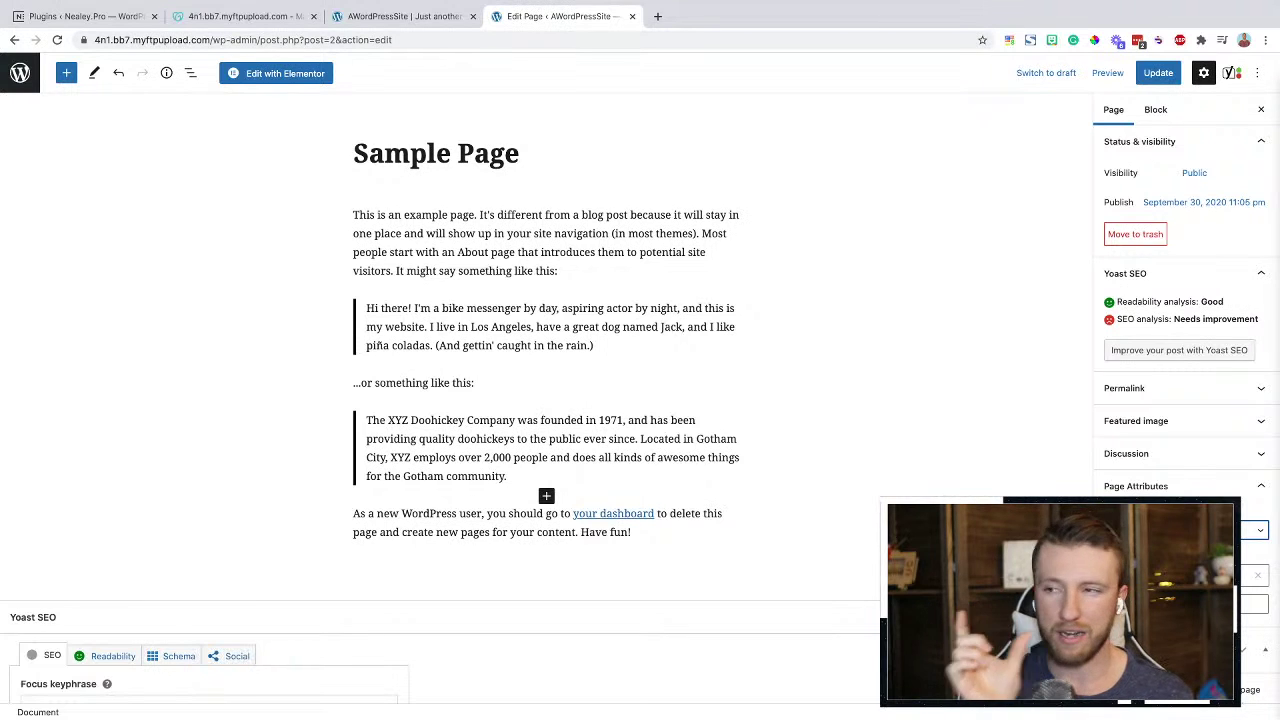
left_click(1158, 73)
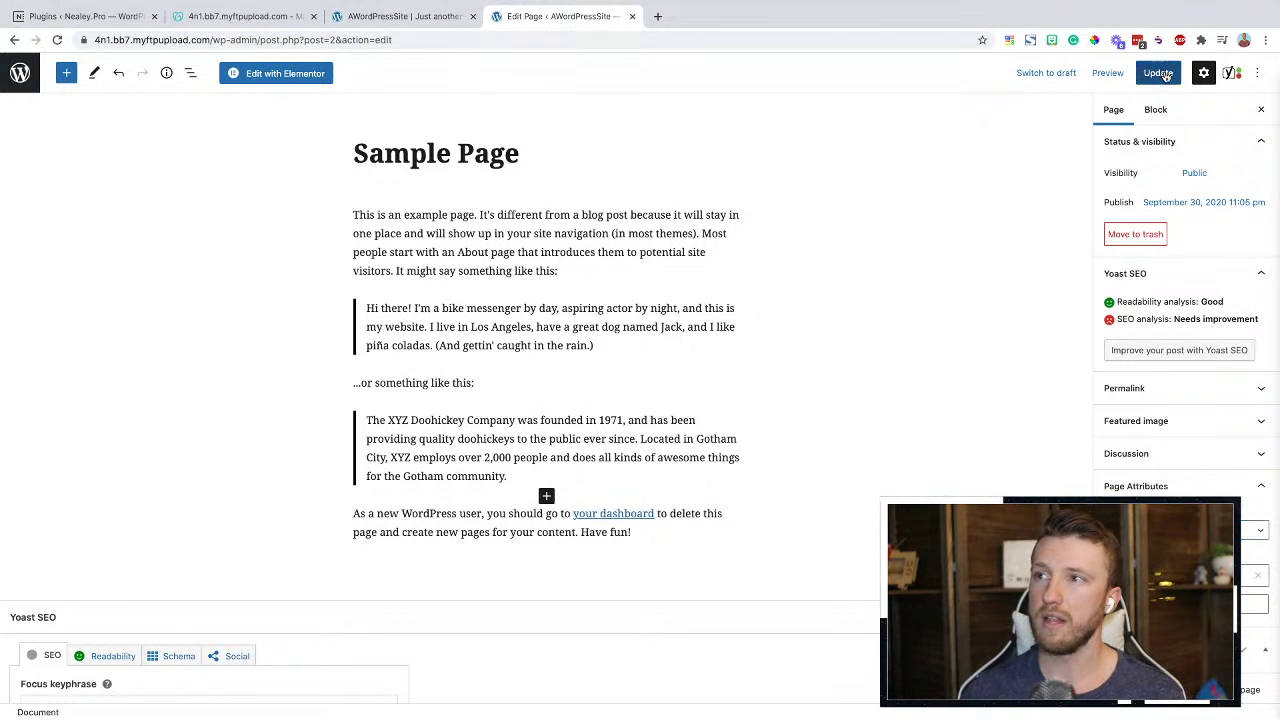
Edit the Sample Page with Elementor, dismissing the Yoast SEO notice, and delete the example text block
left_click(278, 83)
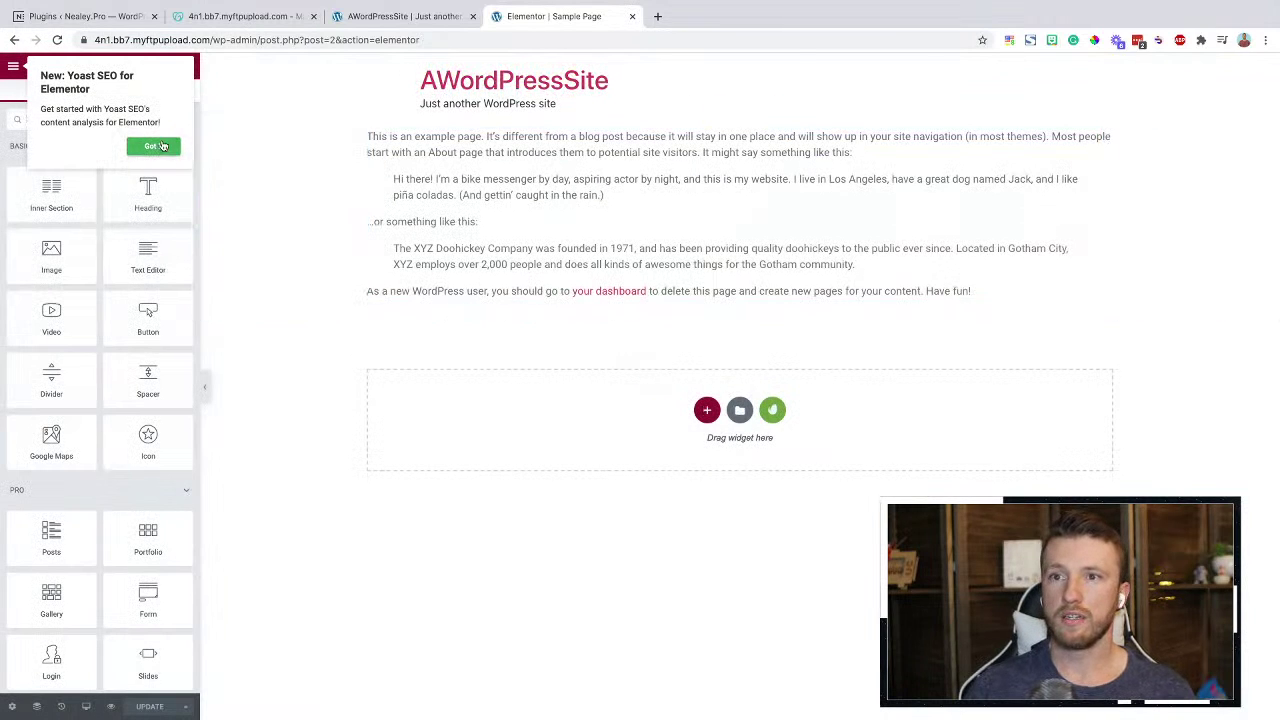
left_click(162, 146)
right_click(590, 238)
left_click(638, 427)
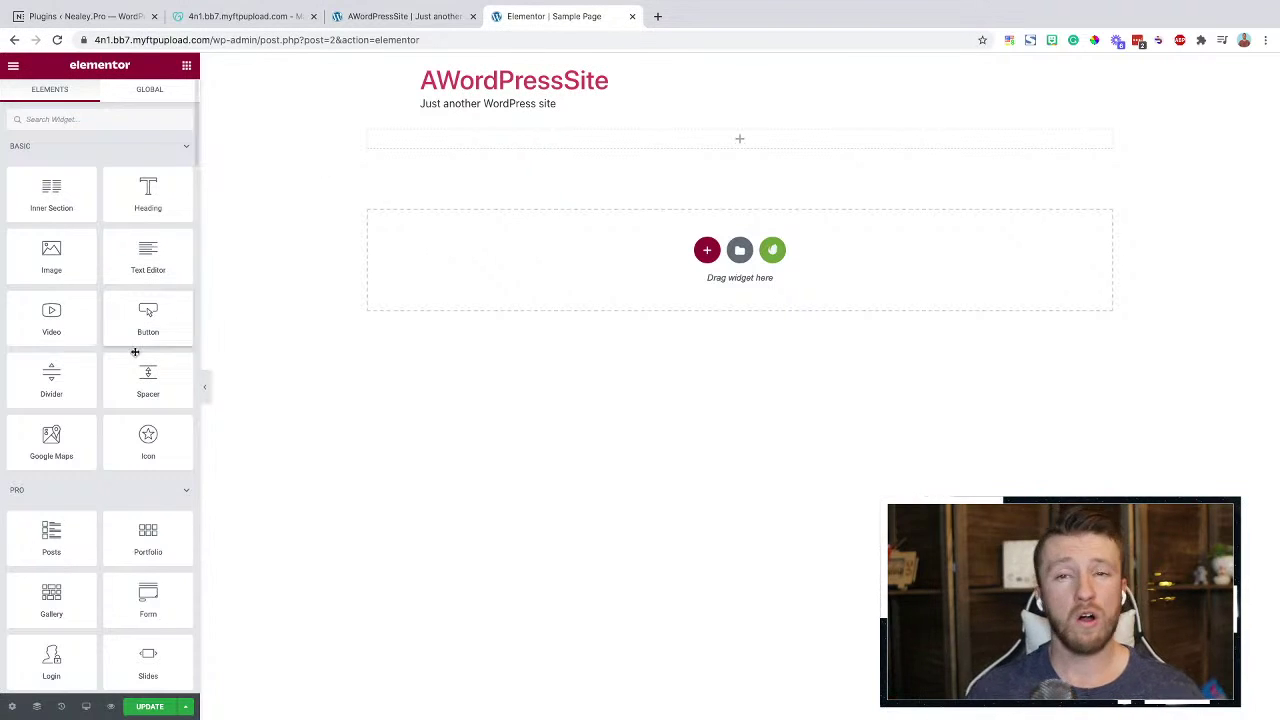
Browse the available widgets as far as Essential Addons and open the empty section's settings, dismissing the tip
scroll(131, 357, "down", 5)
scroll(131, 355, "down", 15)
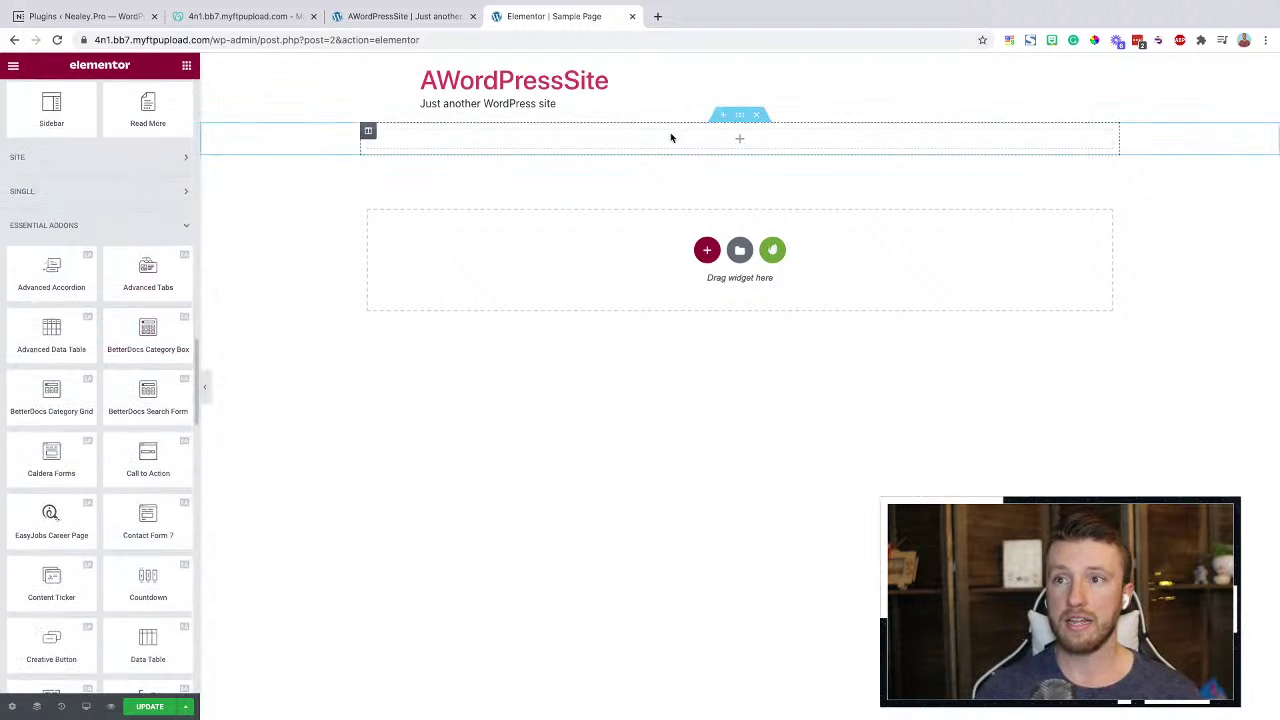
left_click(741, 117)
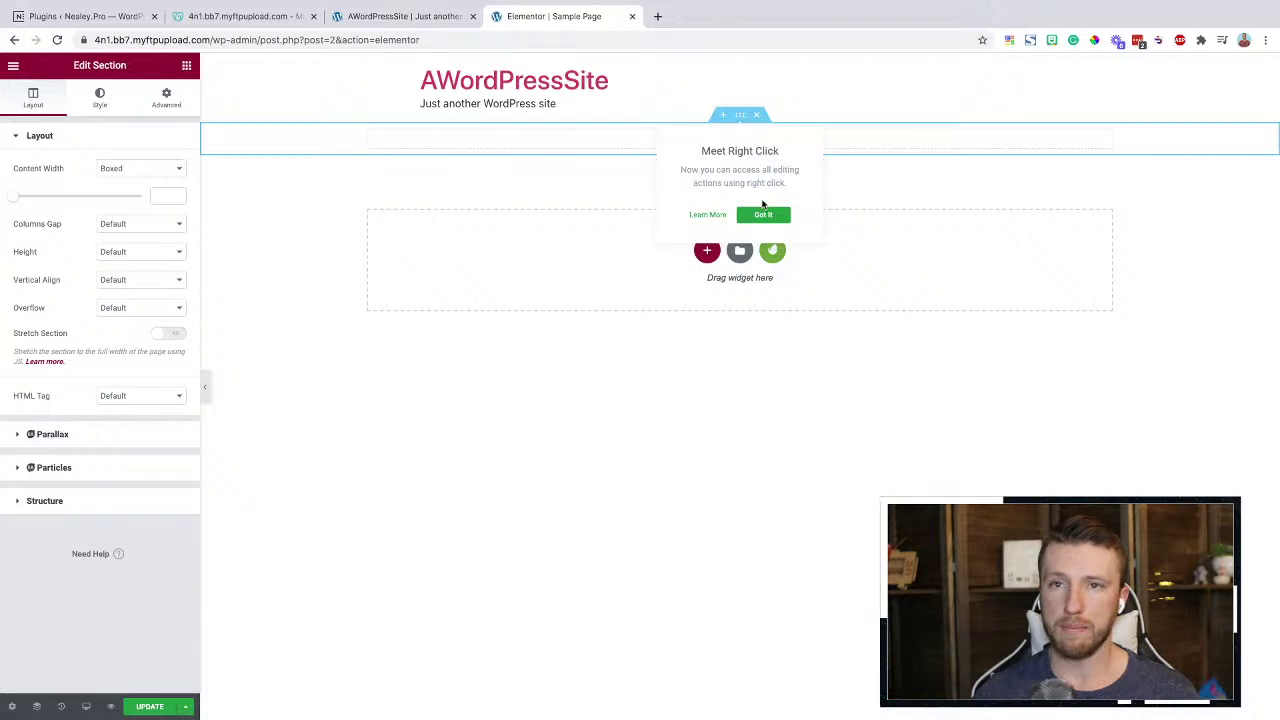
left_click(758, 213)
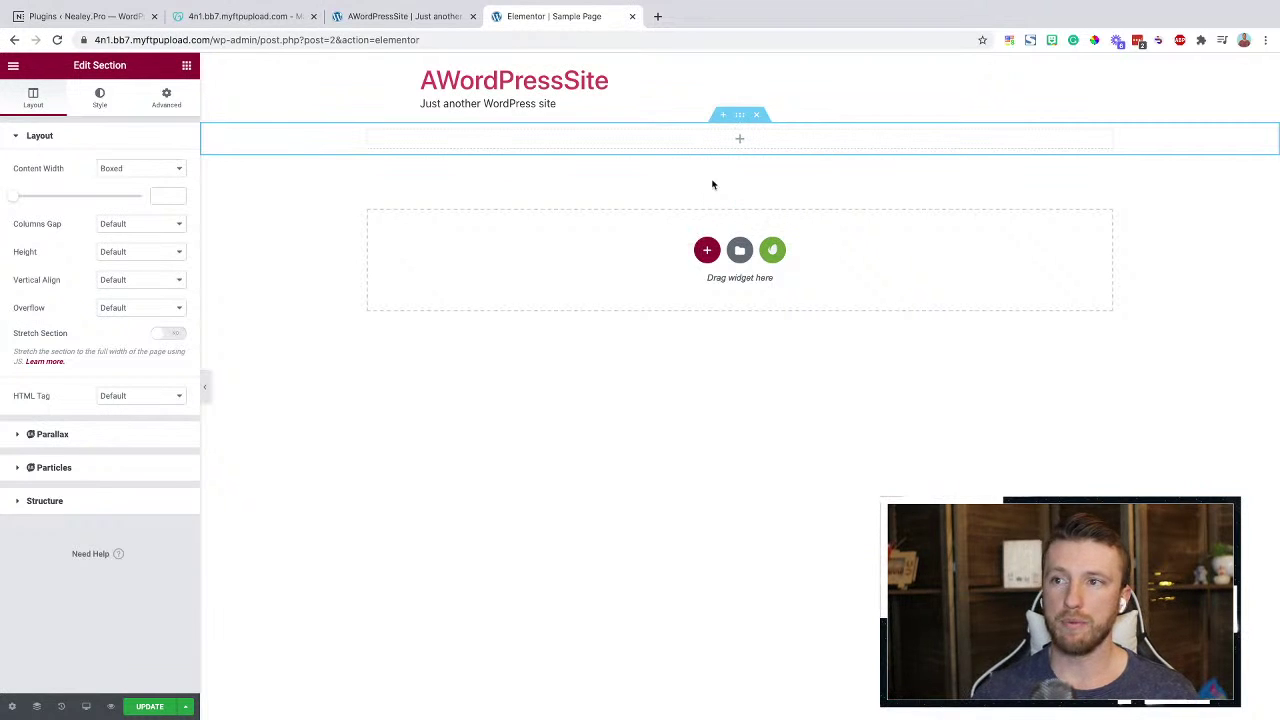
Try out a two-column and a four-column section with resized columns, and delete both sections
left_click(707, 250)
left_click(651, 296)
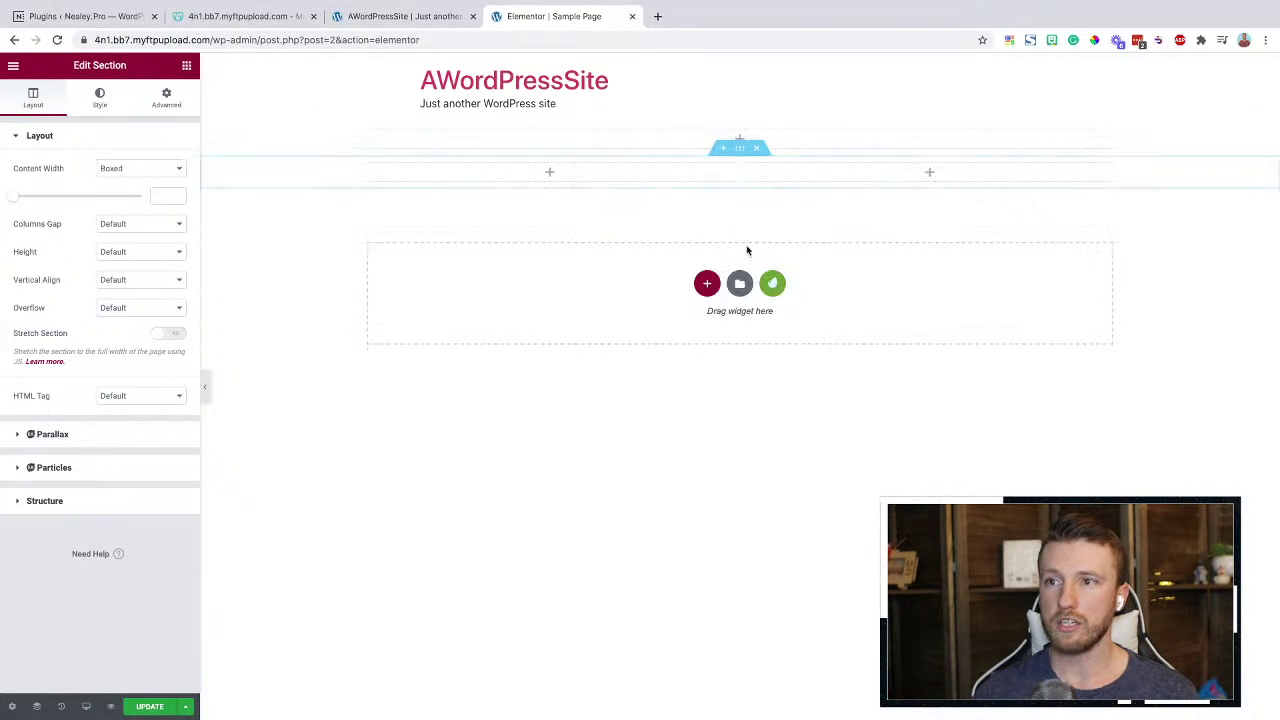
left_click(707, 285)
left_click(792, 322)
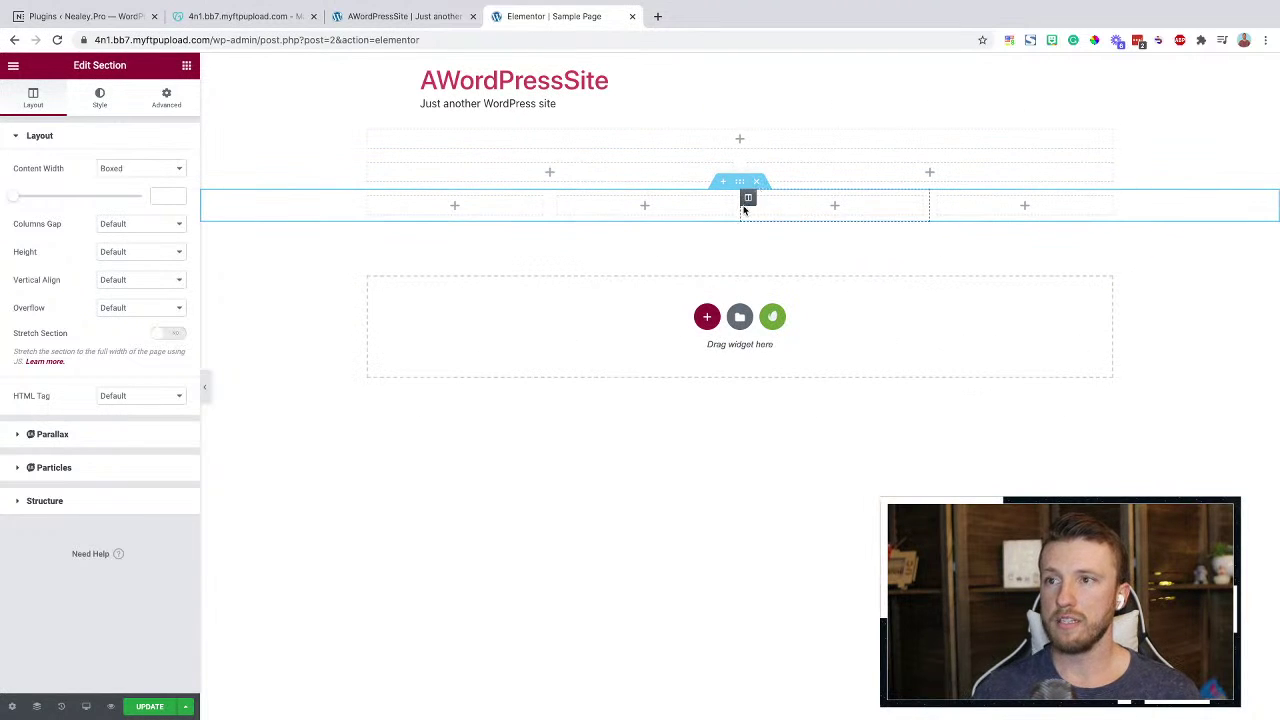
left_click_drag(748, 197, 490, 172)
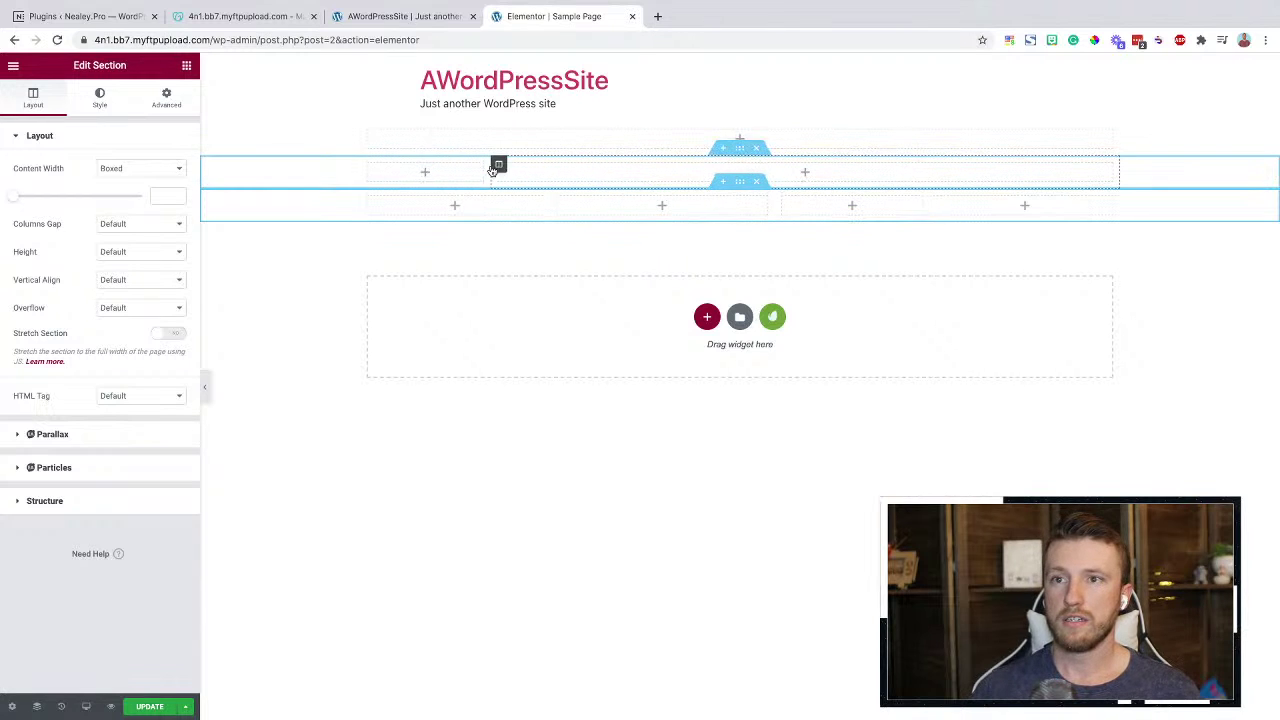
left_click(757, 181)
left_click(757, 149)
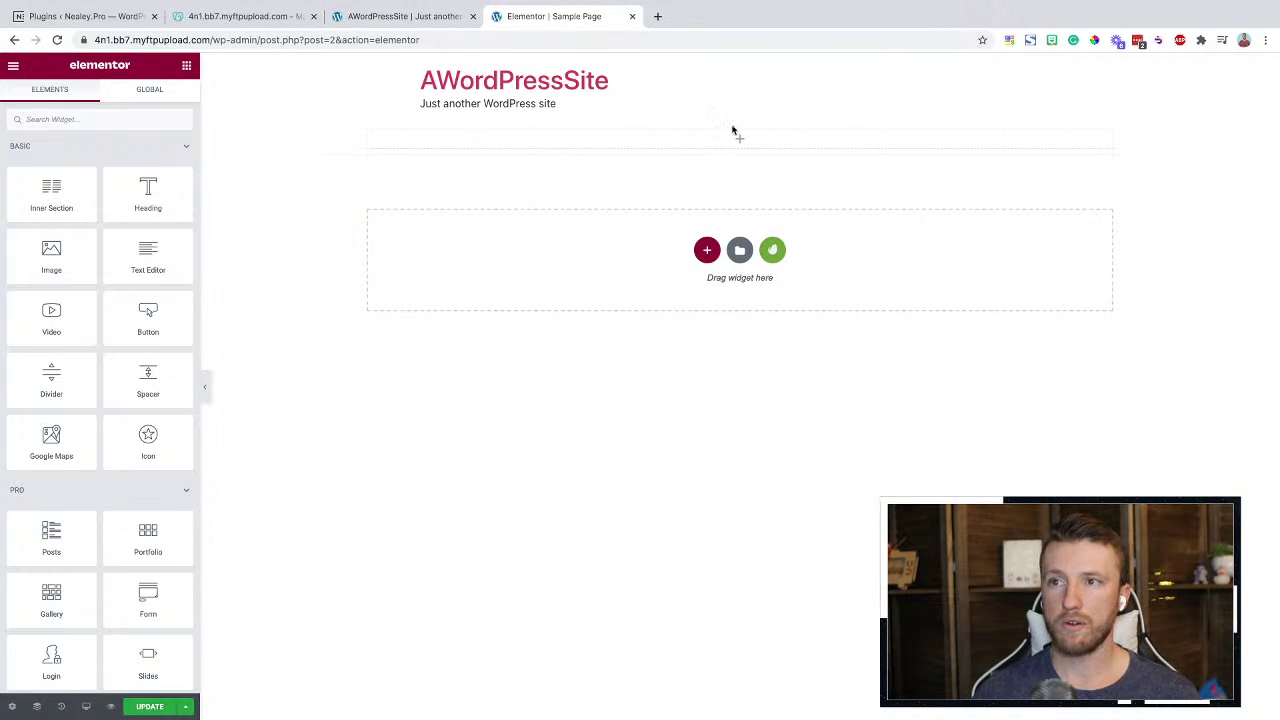
Set the remaining section's height to Min Height with a minimum height of 579 px
left_click(741, 117)
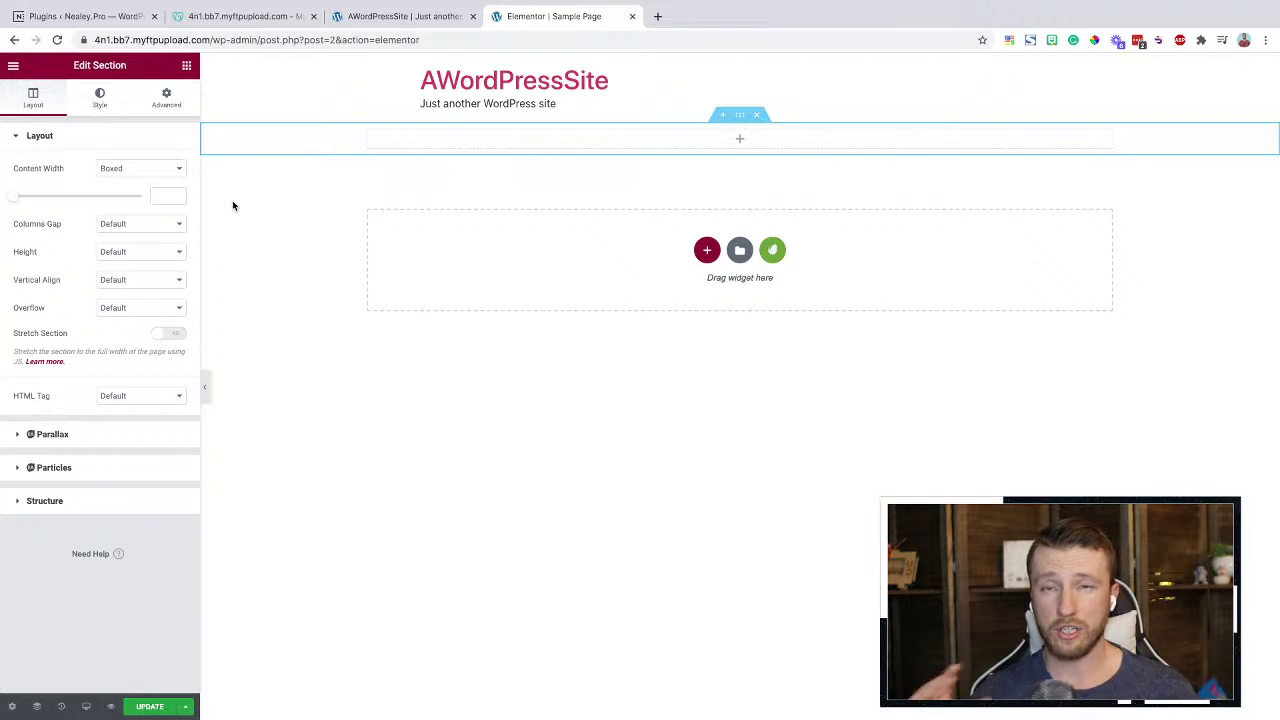
left_click(135, 254)
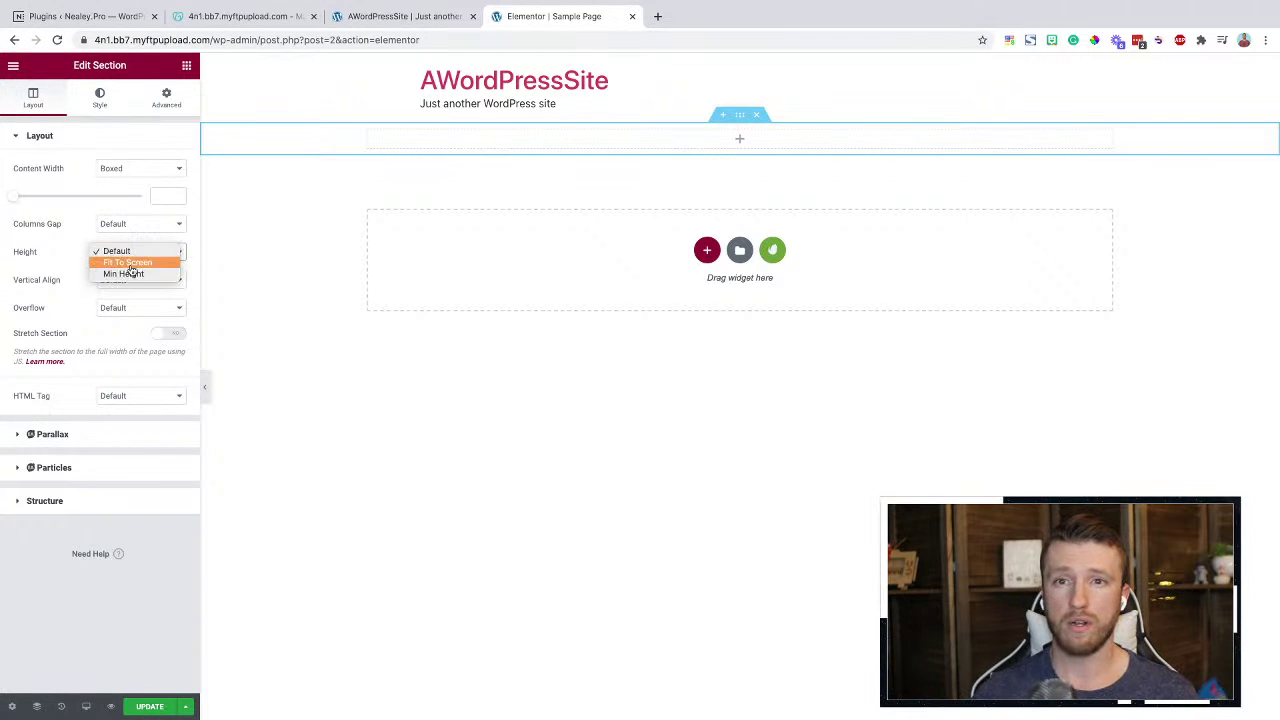
left_click(128, 274)
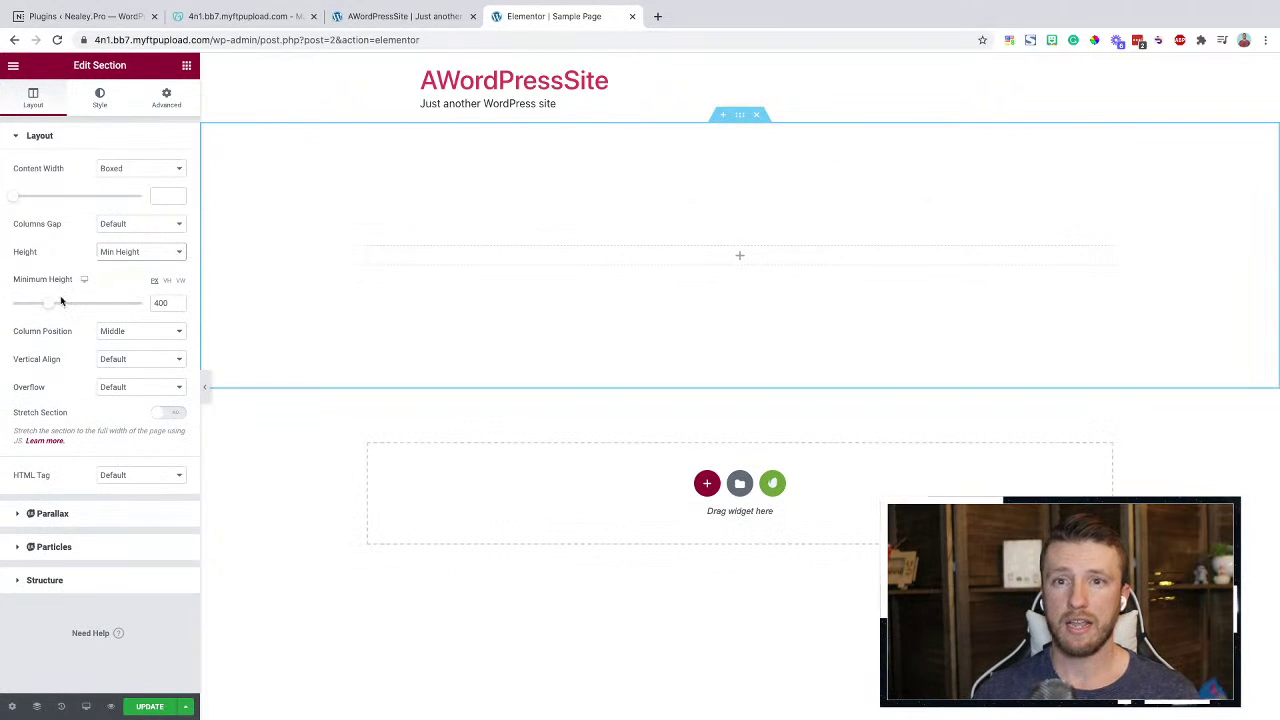
left_click_drag(52, 304, 66, 306)
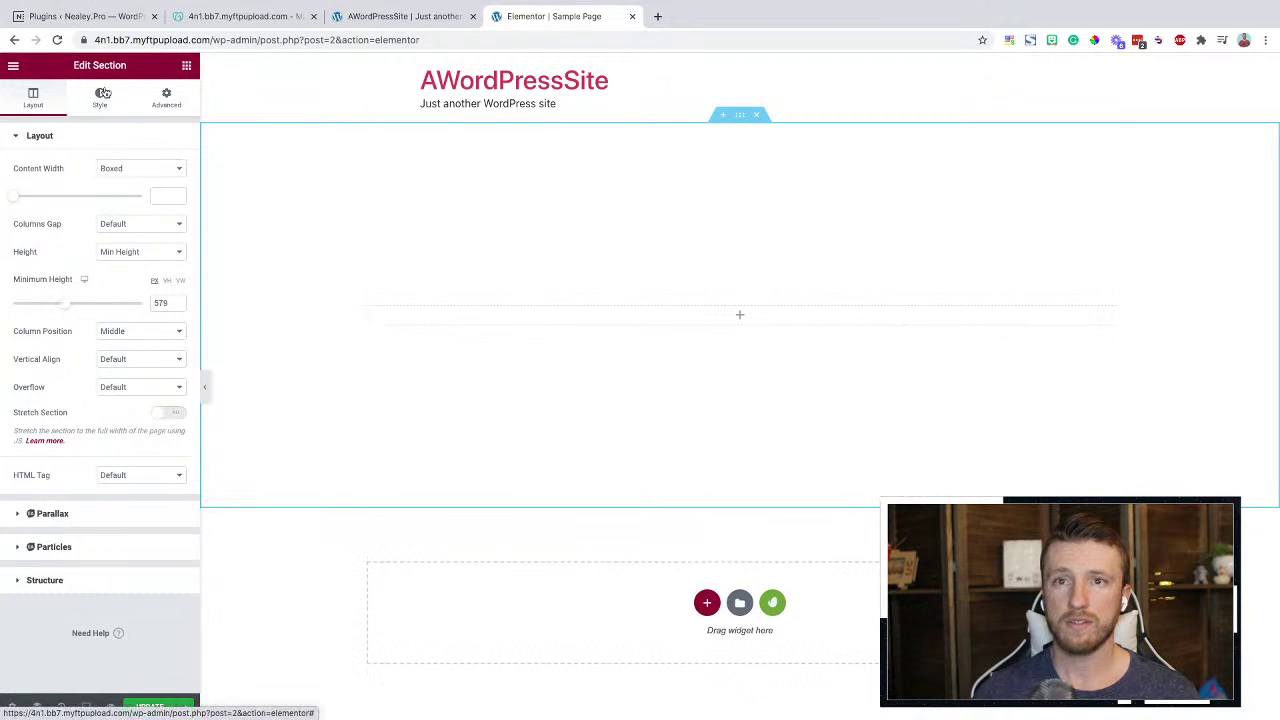
Look through the section's classic, gradient, video and slideshow background types
left_click(100, 95)
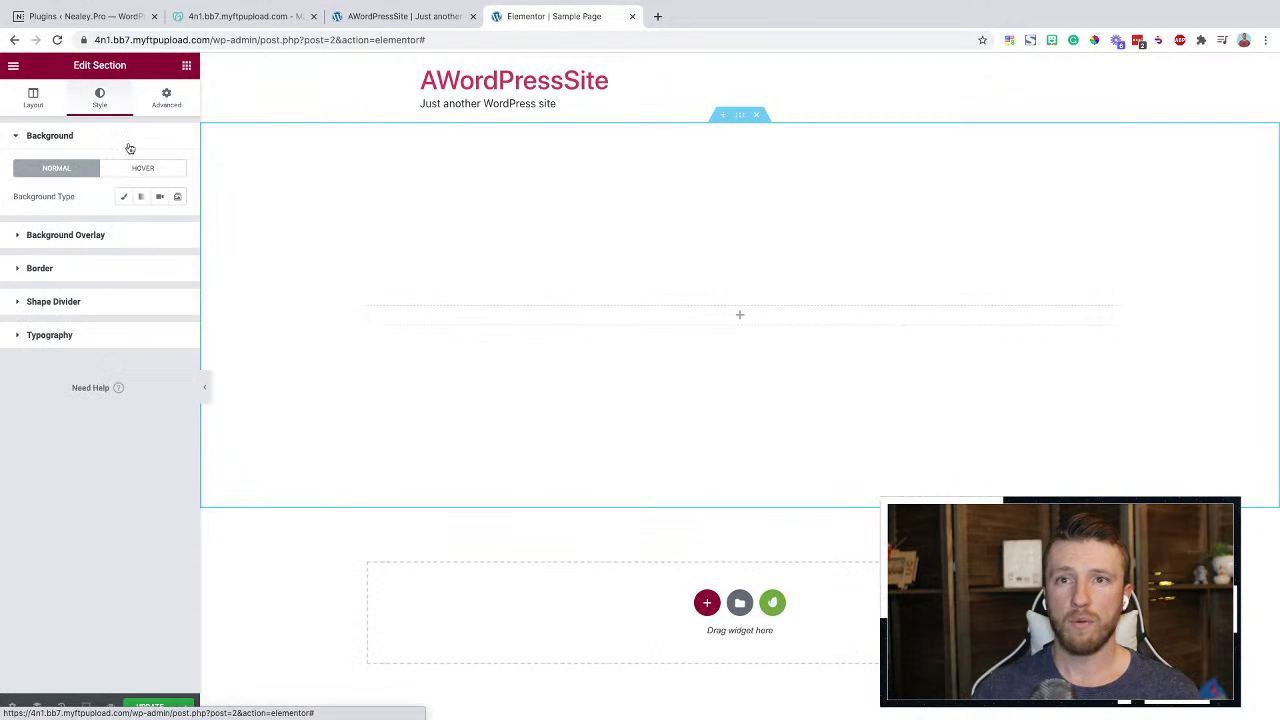
left_click(125, 198)
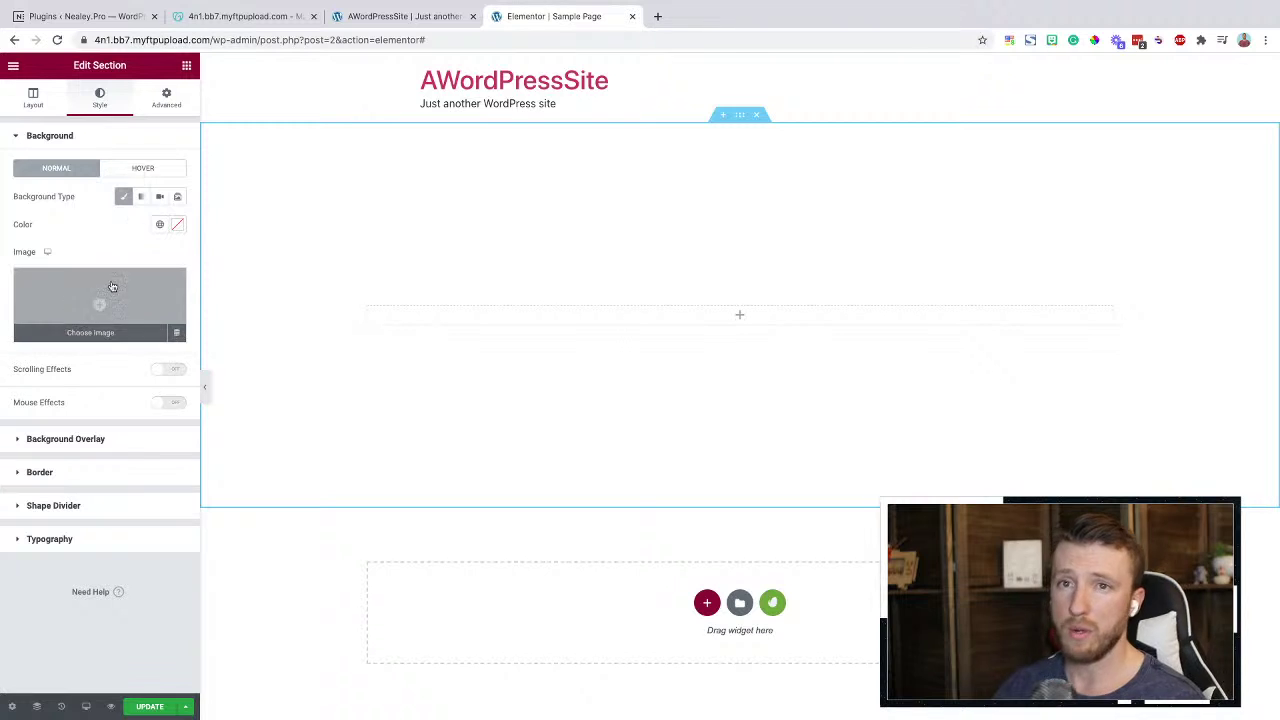
left_click(143, 197)
left_click(159, 196)
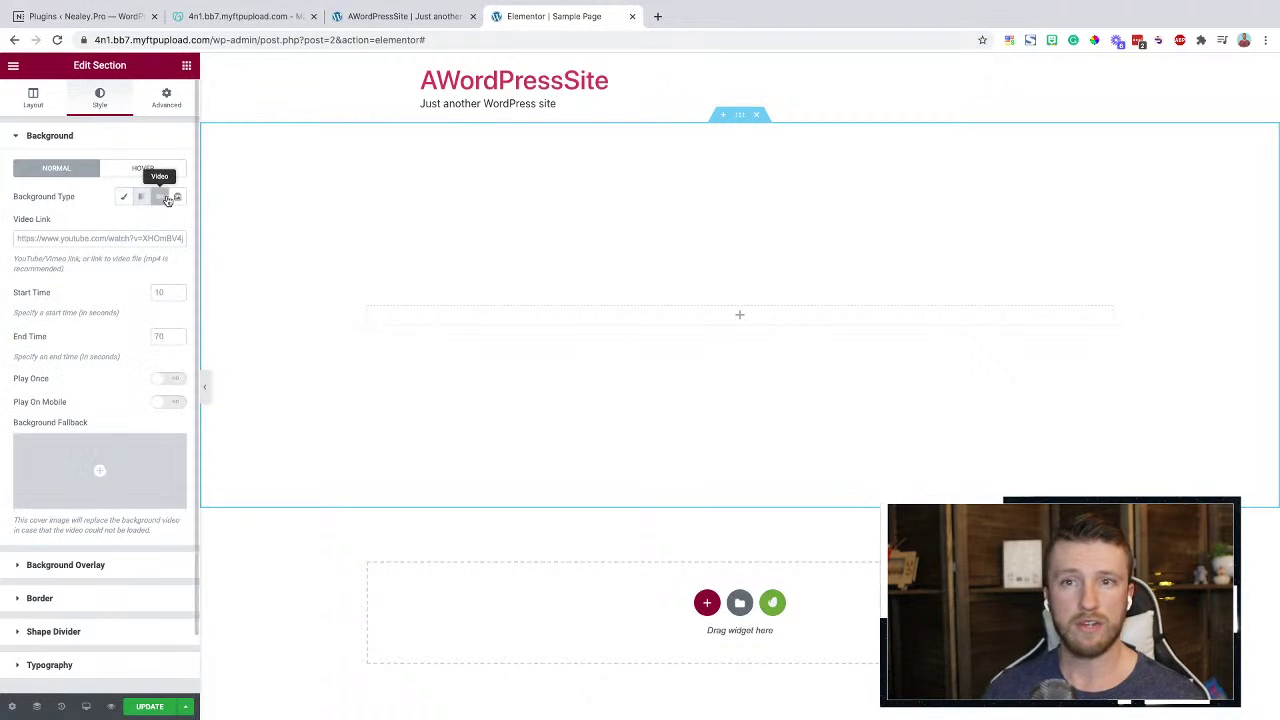
left_click(177, 196)
Give the section a linear gradient background from black (#000000) to dark grey
left_click(140, 198)
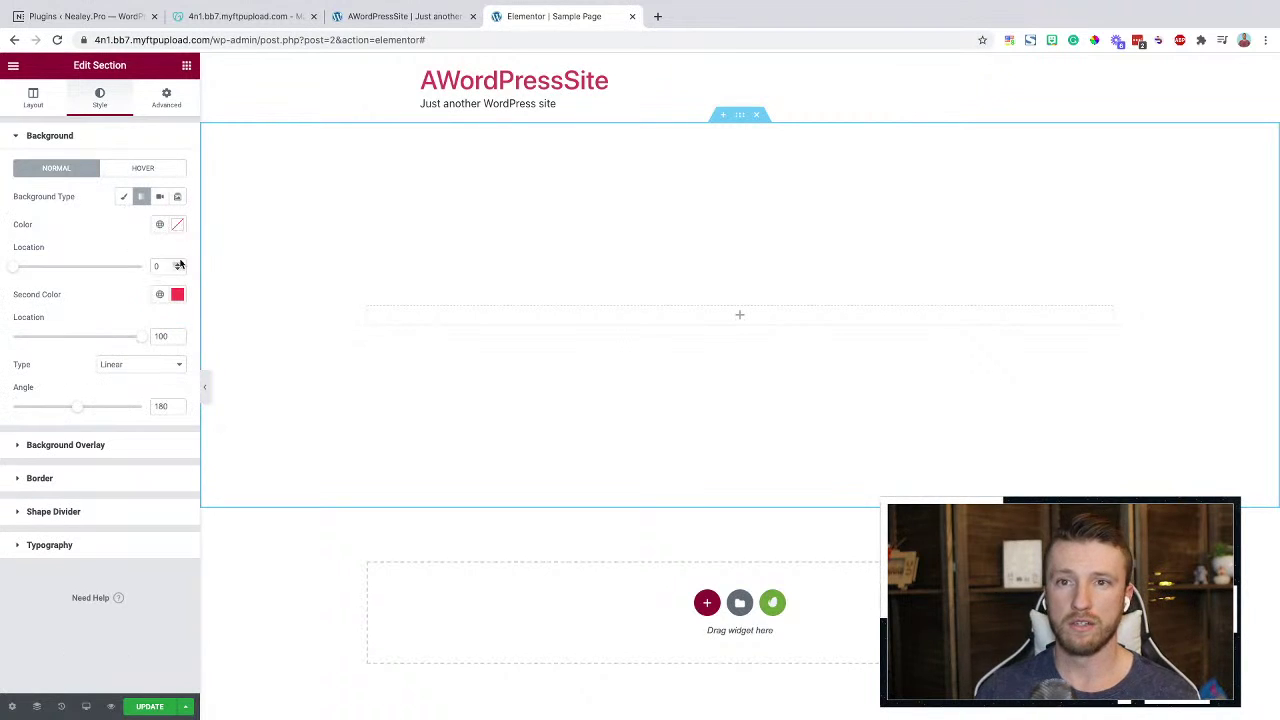
left_click(175, 230)
left_click(101, 383)
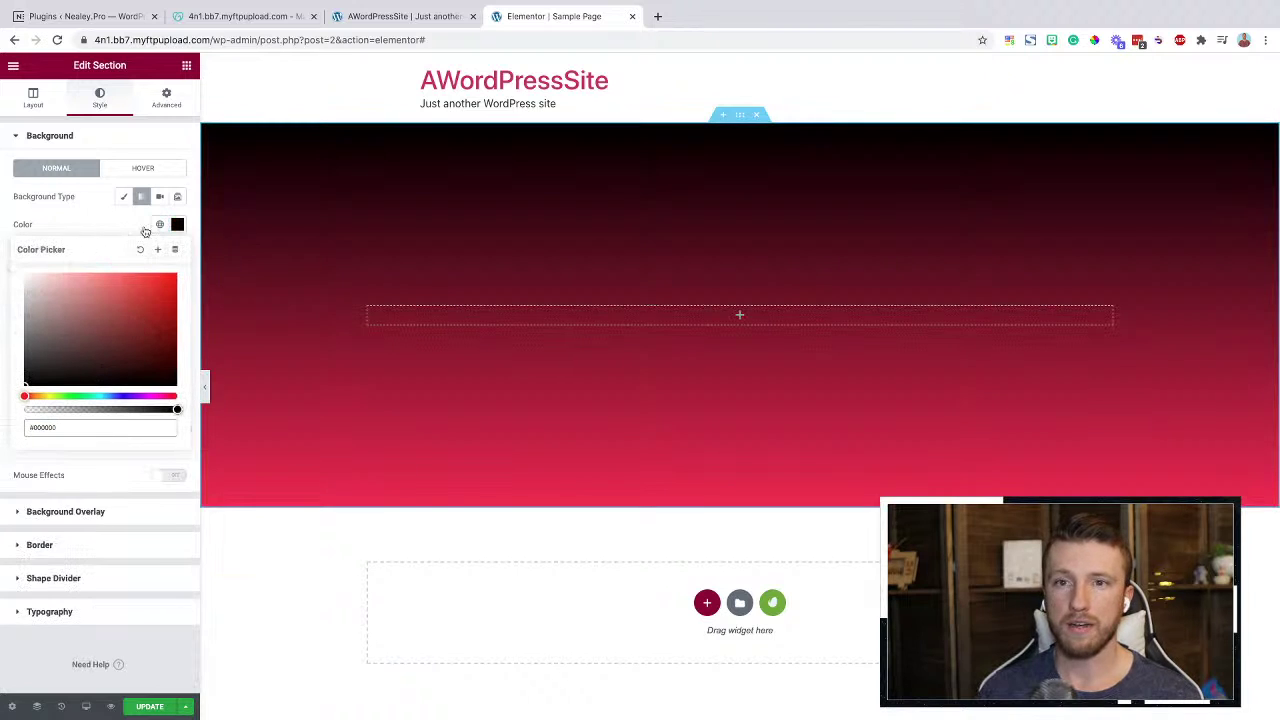
left_click(130, 221)
left_click(177, 294)
left_click_drag(40, 428, 22, 430)
left_click(80, 243)
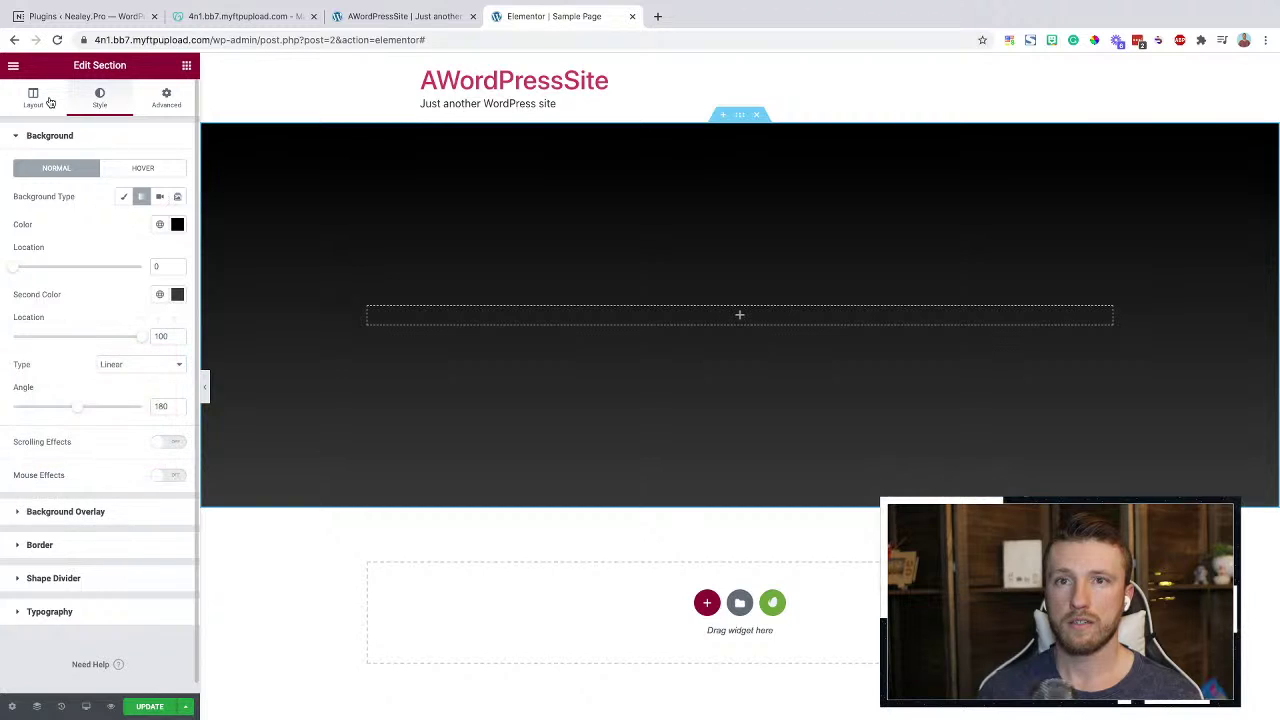
Return to the widget list and add a Heading widget to the gradient section
left_click(40, 98)
left_click(186, 65)
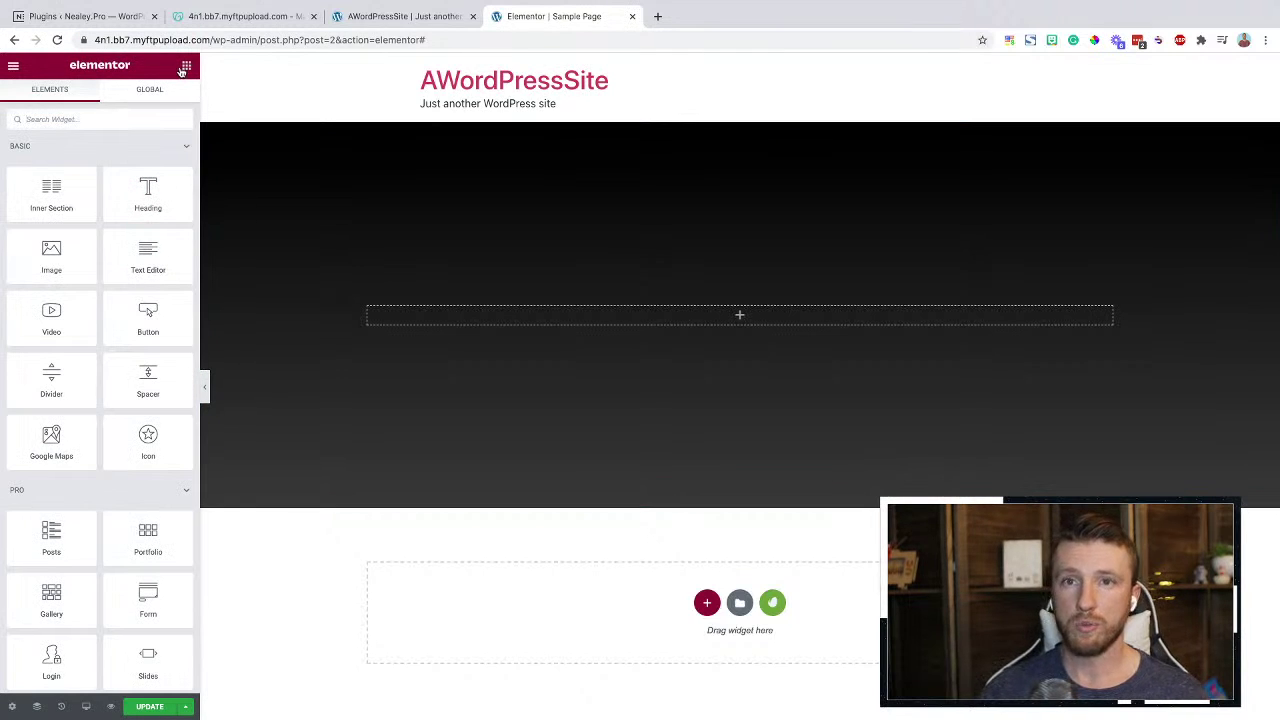
left_click_drag(140, 200, 606, 326)
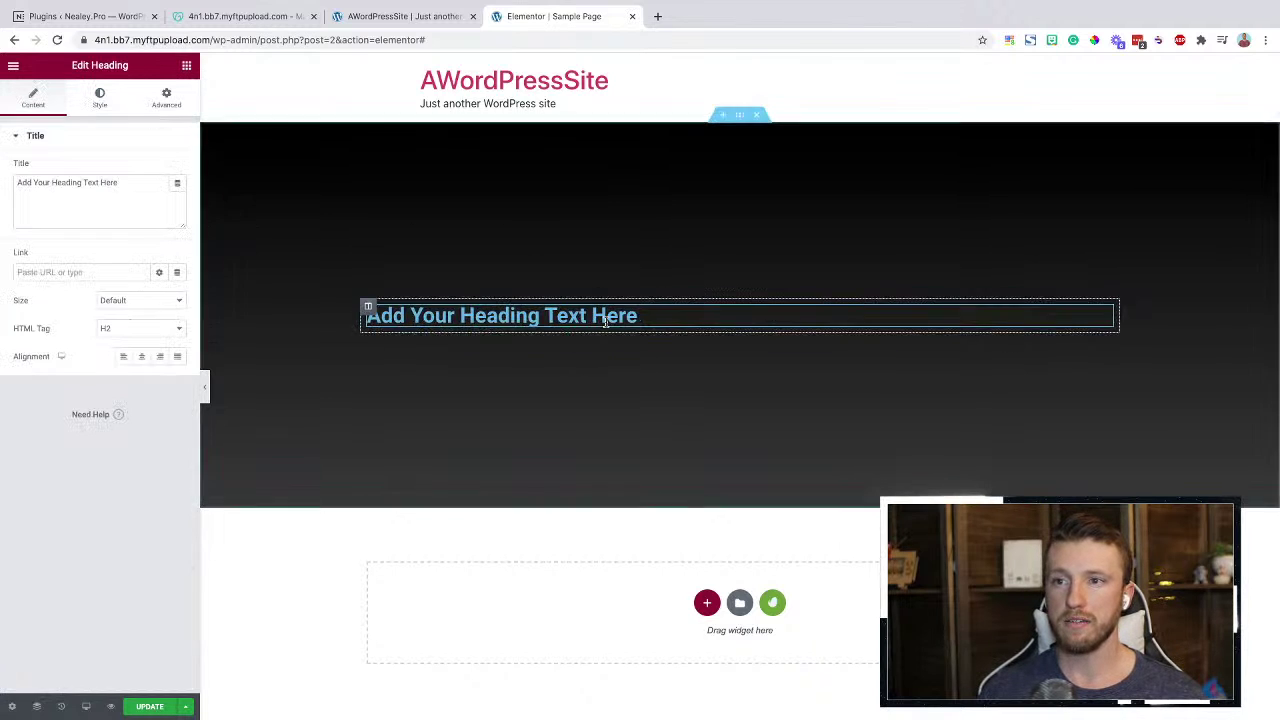
Center the heading and set its HTML tag to H1
left_click(144, 358)
left_click(158, 331)
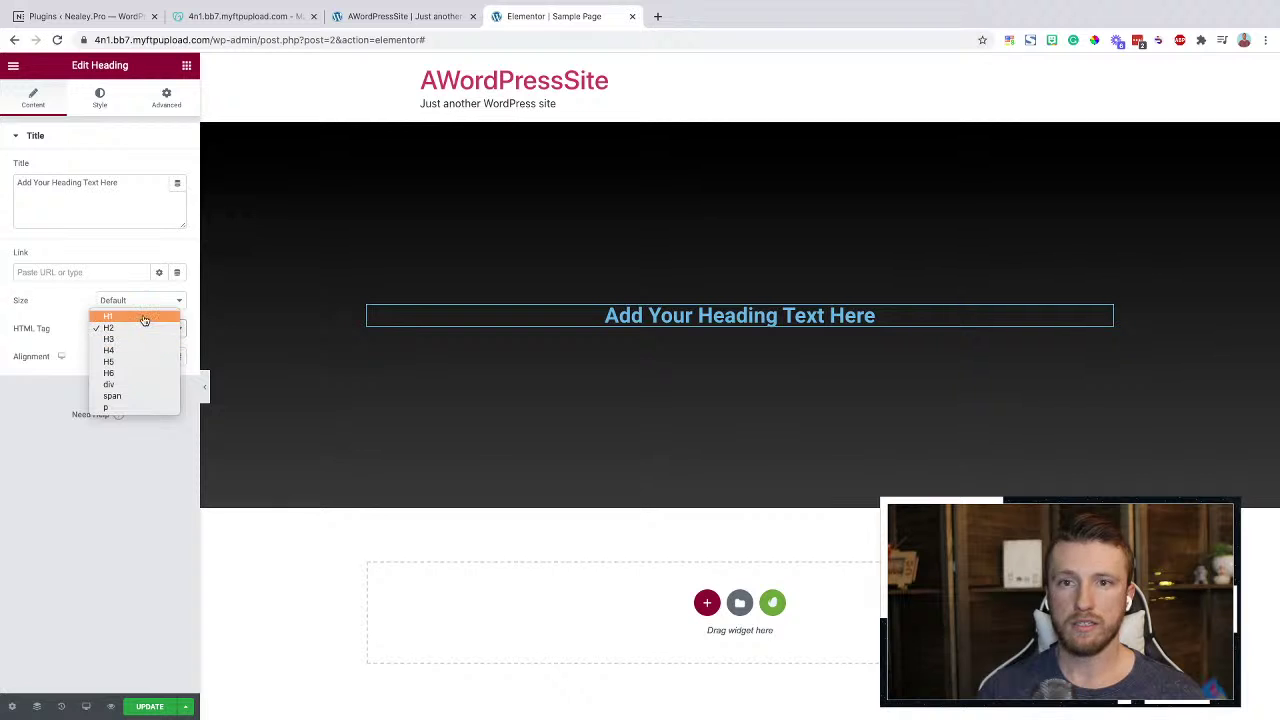
left_click(144, 317)
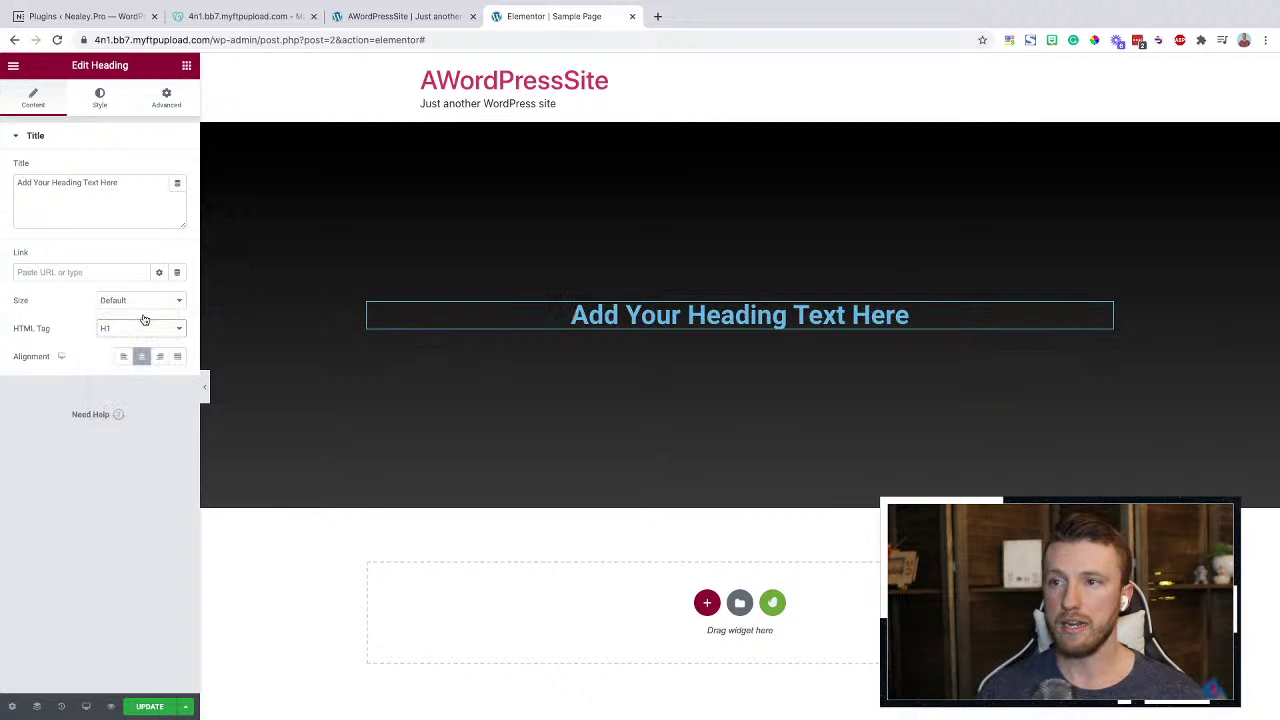
Increase the heading's font size to 71 px in its typography settings
left_click(100, 96)
left_click(177, 196)
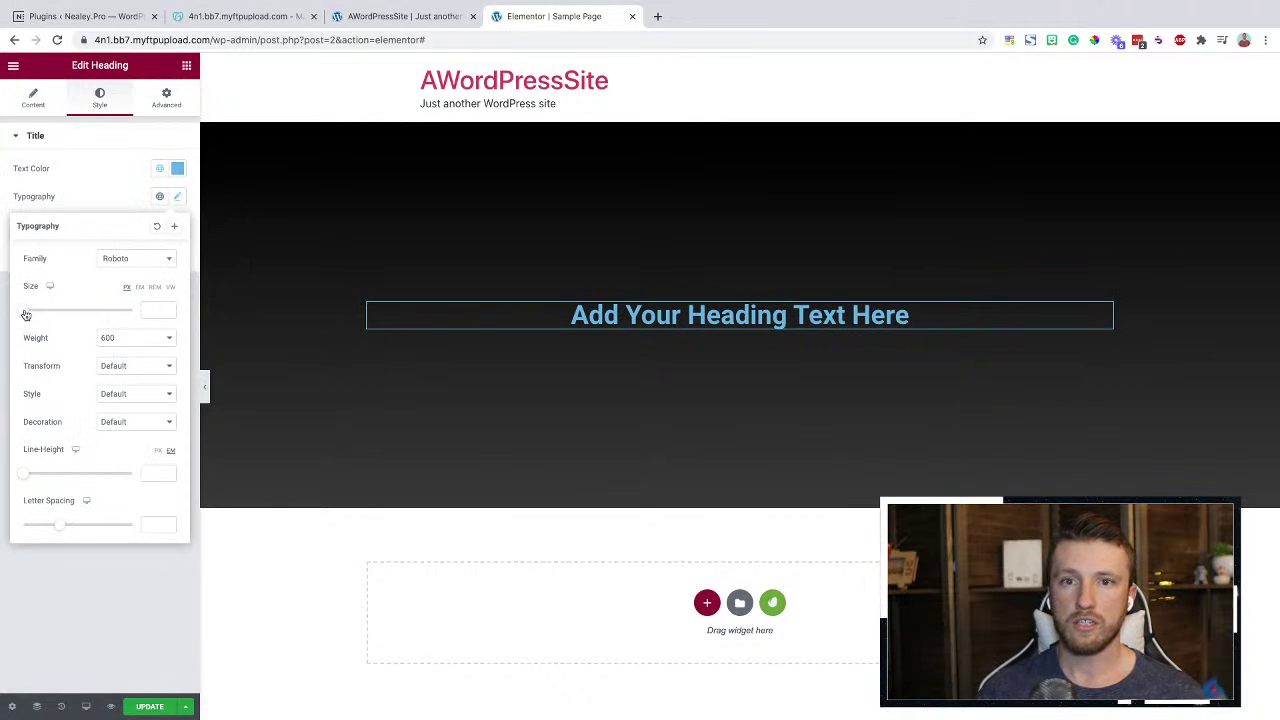
left_click_drag(26, 315, 64, 316)
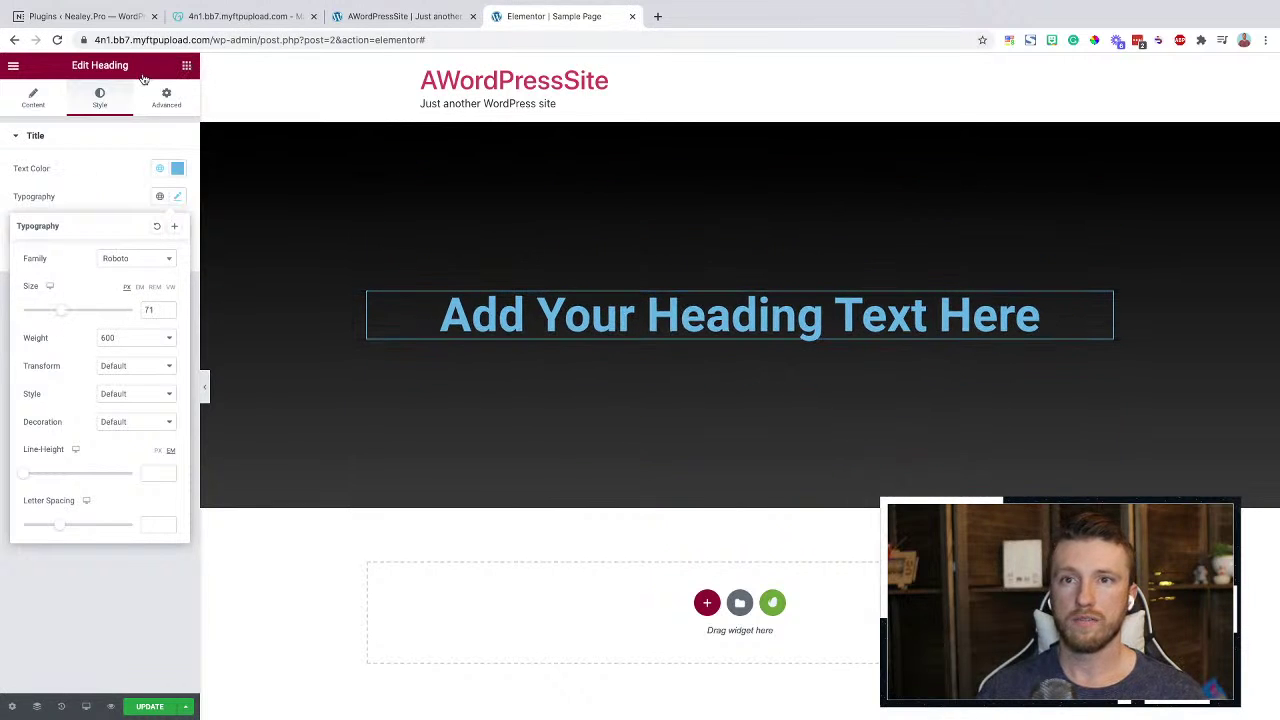
Add a Text Editor widget below the heading and center its text
left_click(186, 65)
left_click_drag(157, 274, 566, 340)
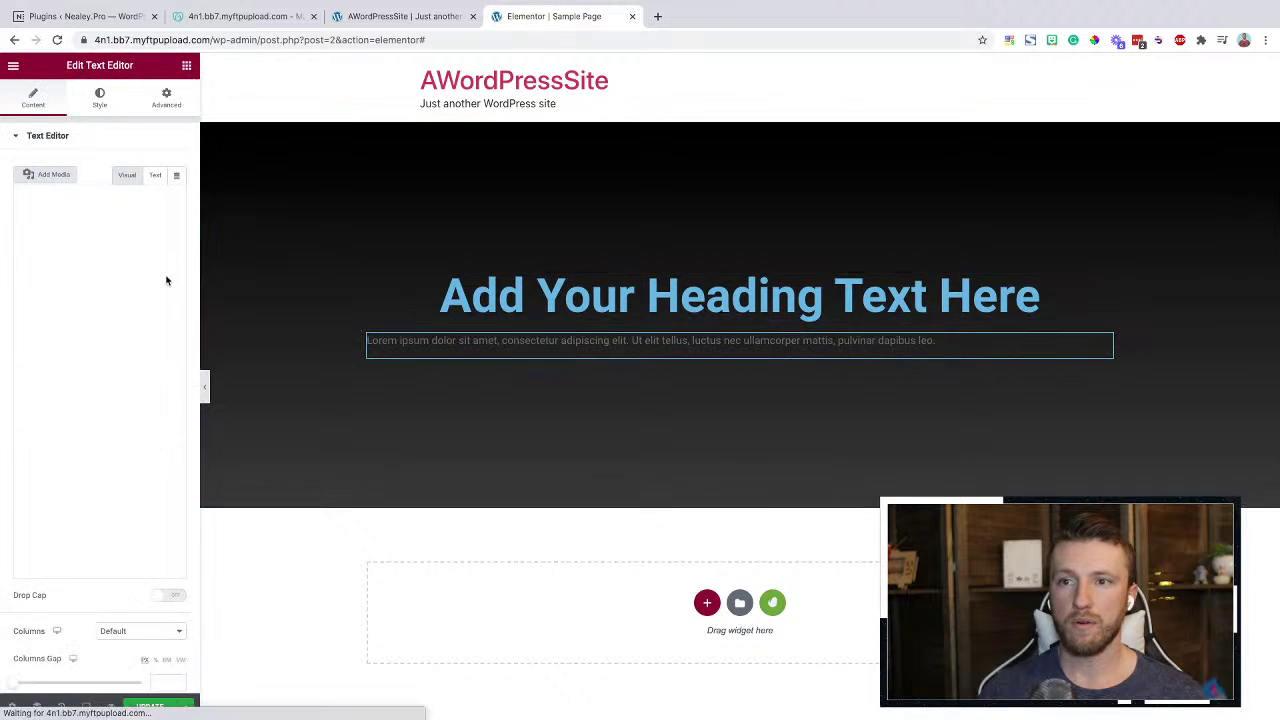
left_click(99, 97)
left_click(143, 170)
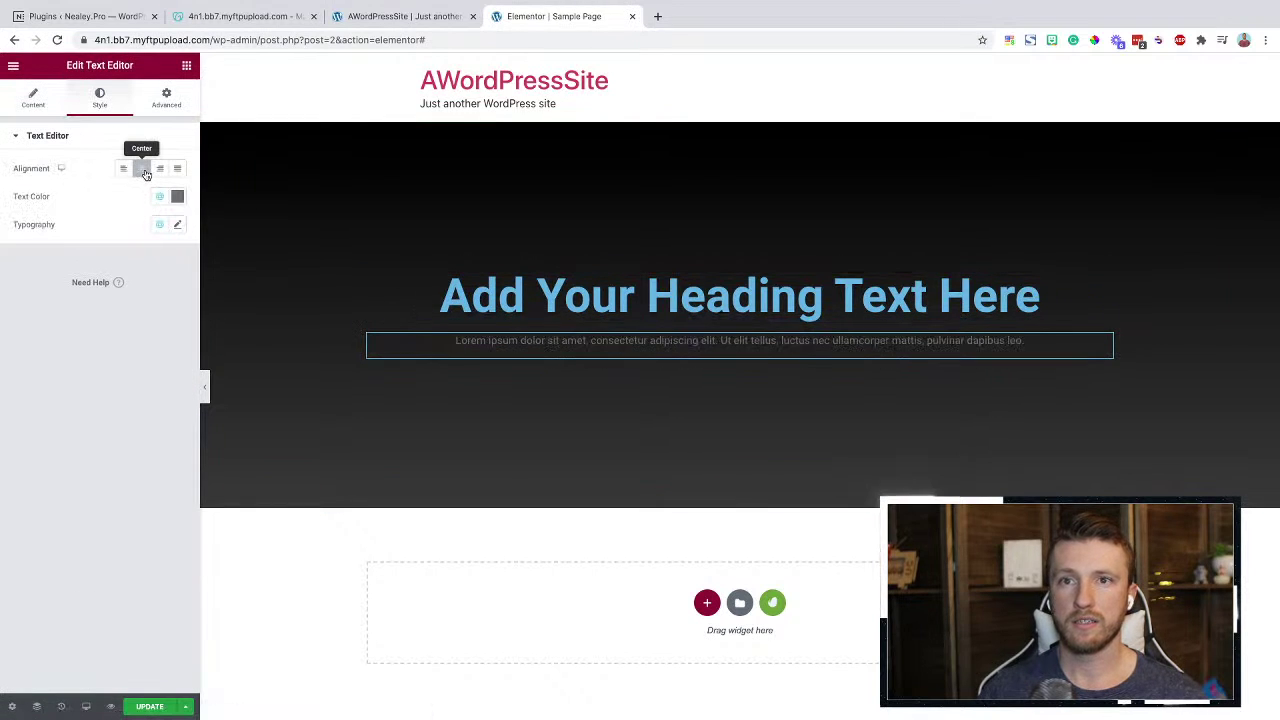
Set the paragraph's text color to white (#FFFFFF) and return to its content settings
left_click(177, 196)
type("#FFFFFF")
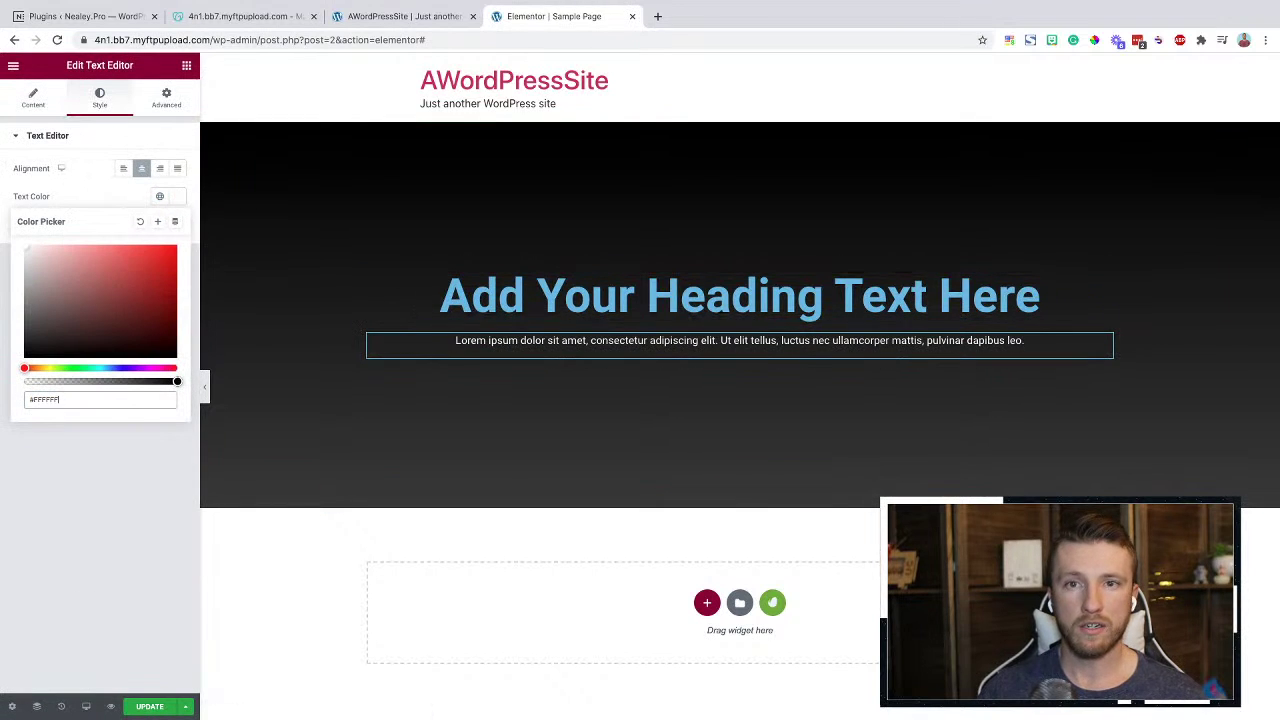
left_click(92, 197)
left_click(33, 97)
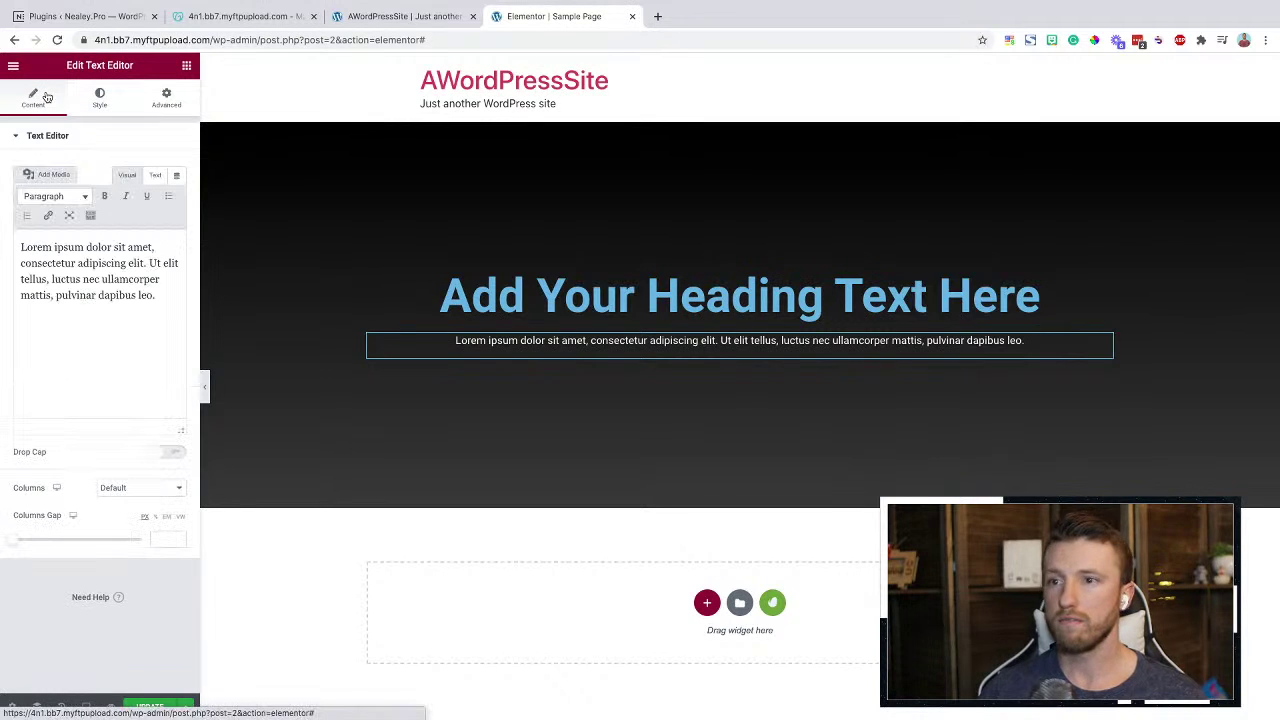
Add a Button widget below the paragraph and center it
left_click(186, 66)
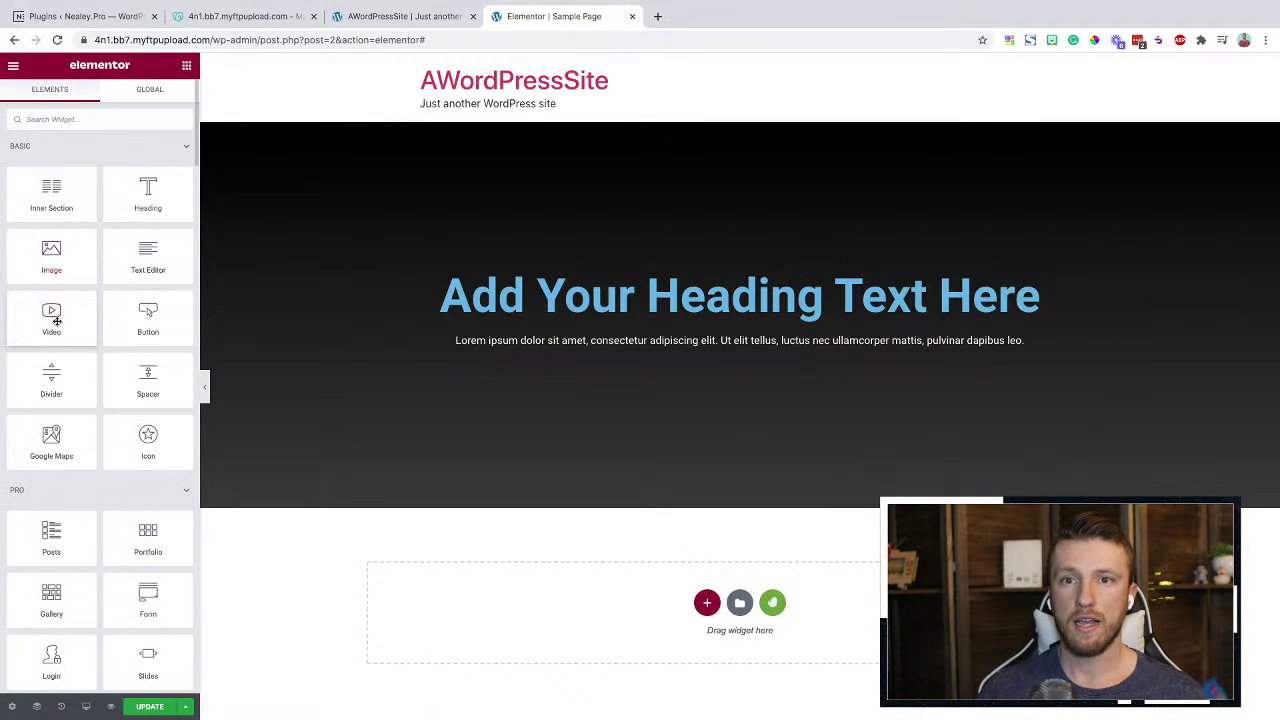
left_click_drag(148, 318, 760, 357)
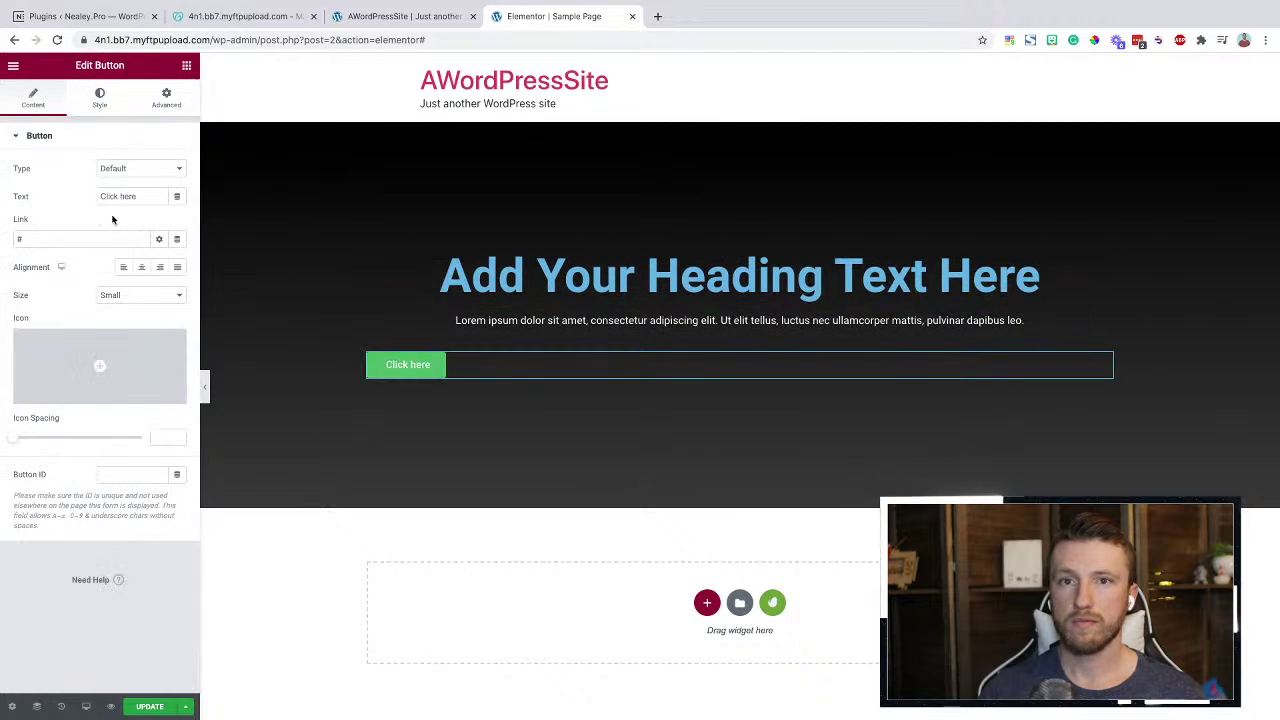
left_click(141, 267)
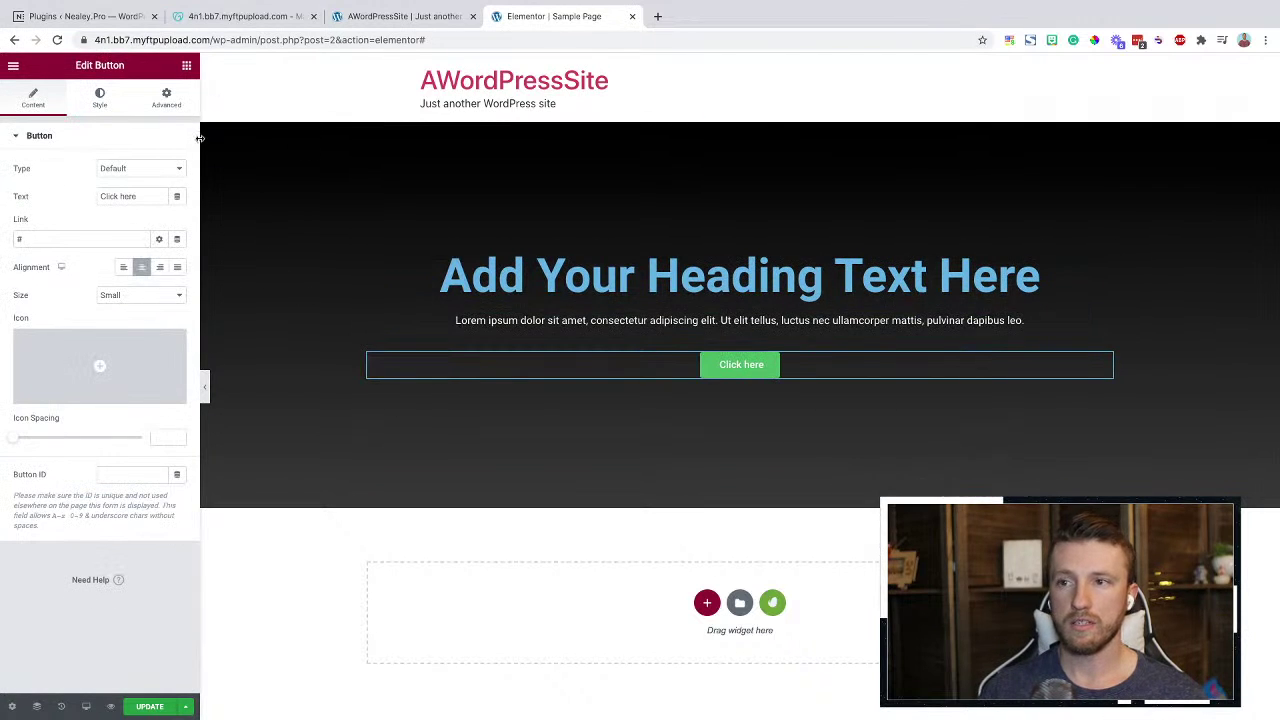
Collapse the Basic, Pro and General widget categories and look through the Essential Addons widgets
left_click(186, 67)
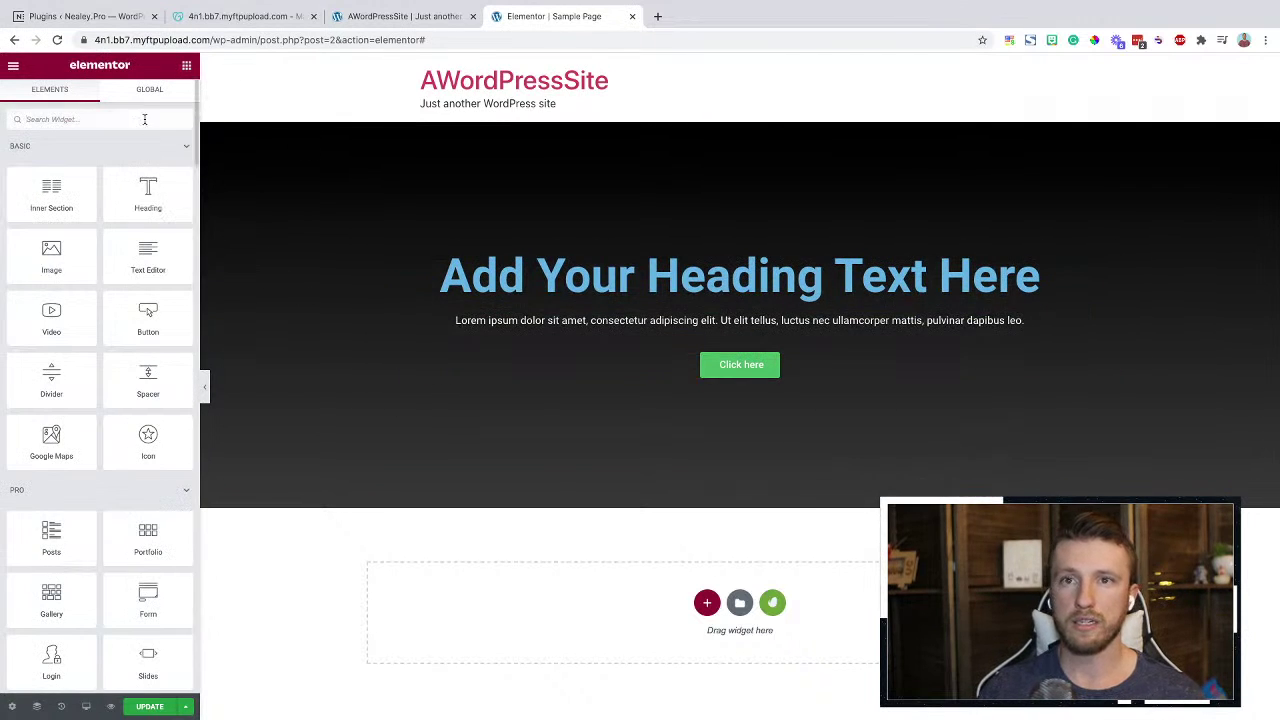
scroll(190, 147, "down", 10)
scroll(190, 147, "up", 10)
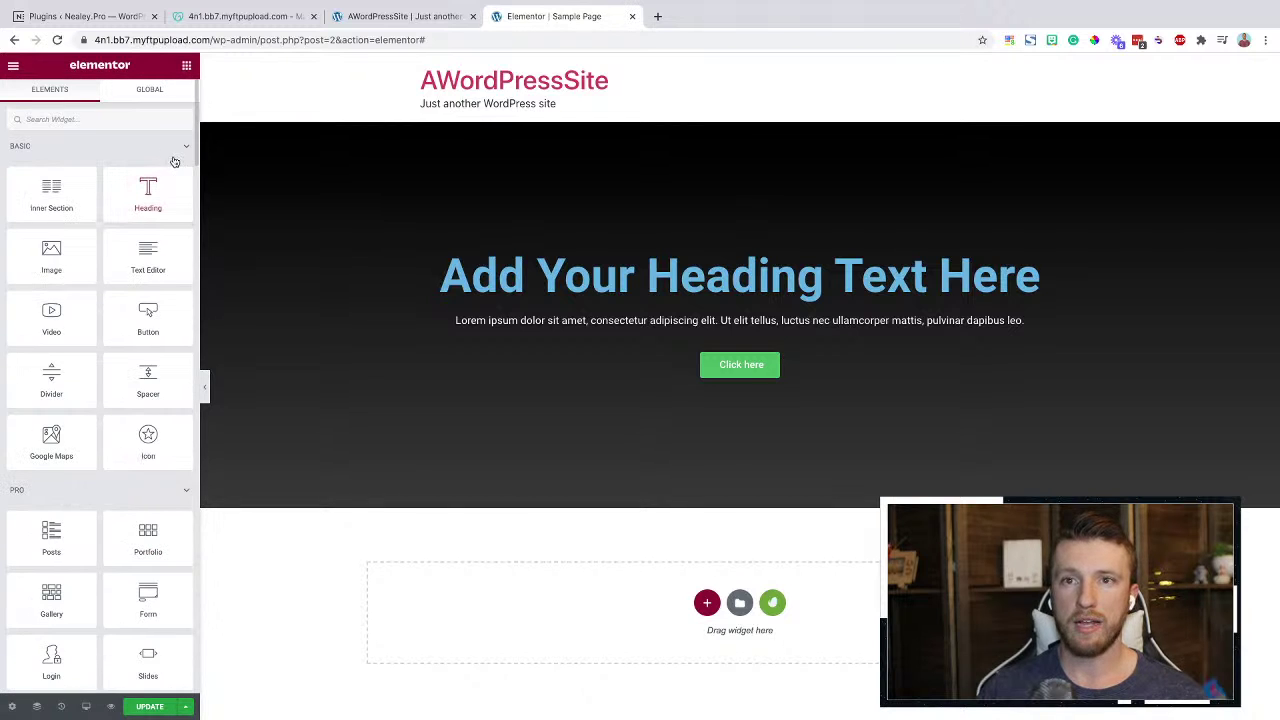
left_click(183, 148)
left_click(182, 180)
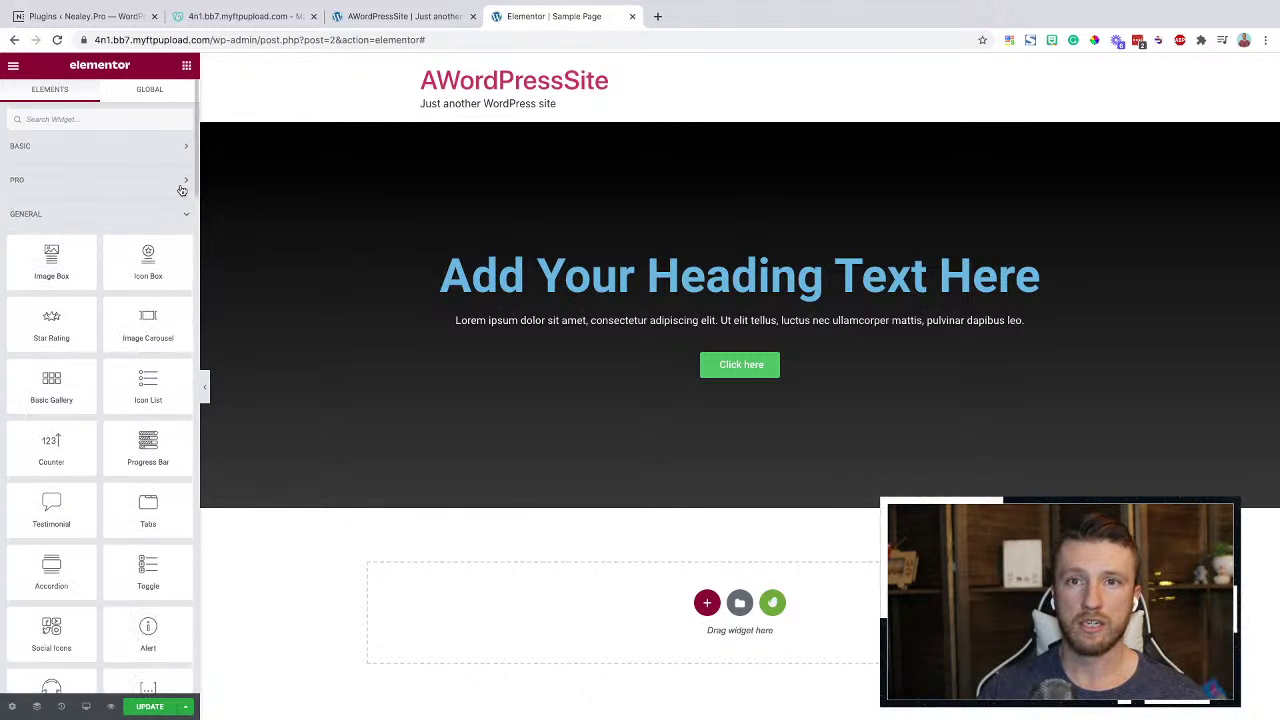
left_click(182, 215)
scroll(150, 323, "down", 3)
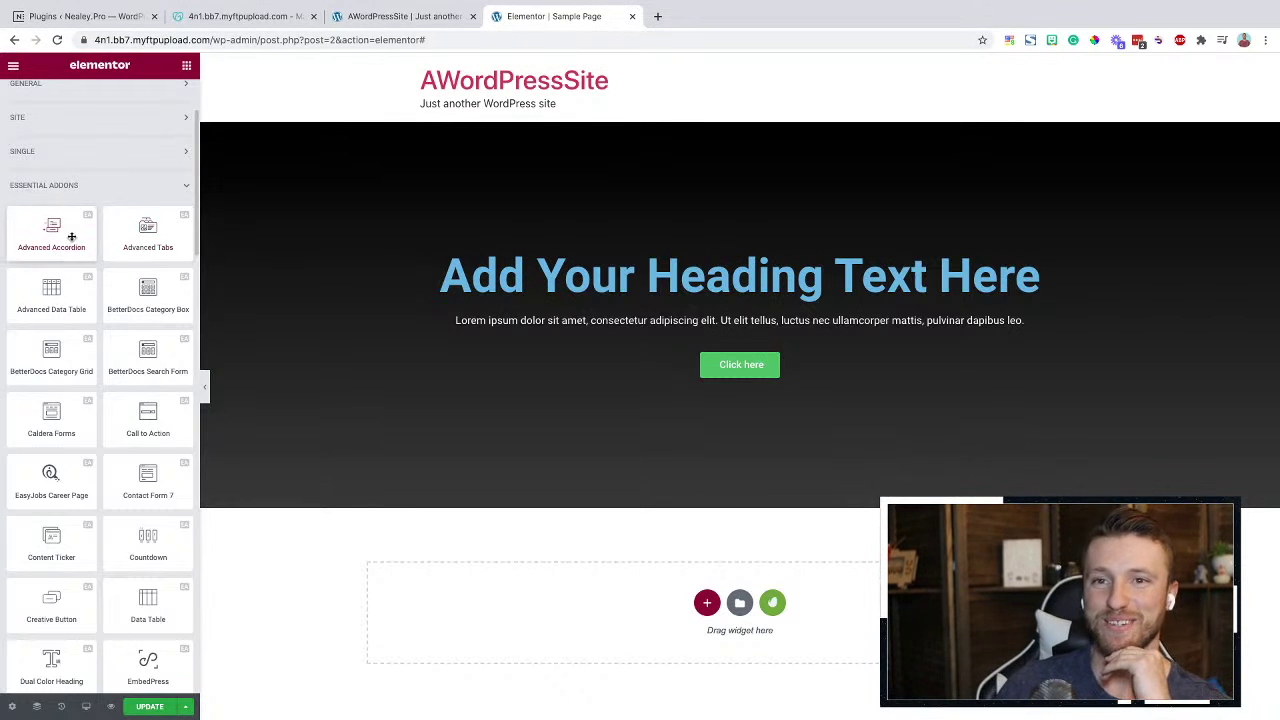
scroll(60, 236, "down", 1)
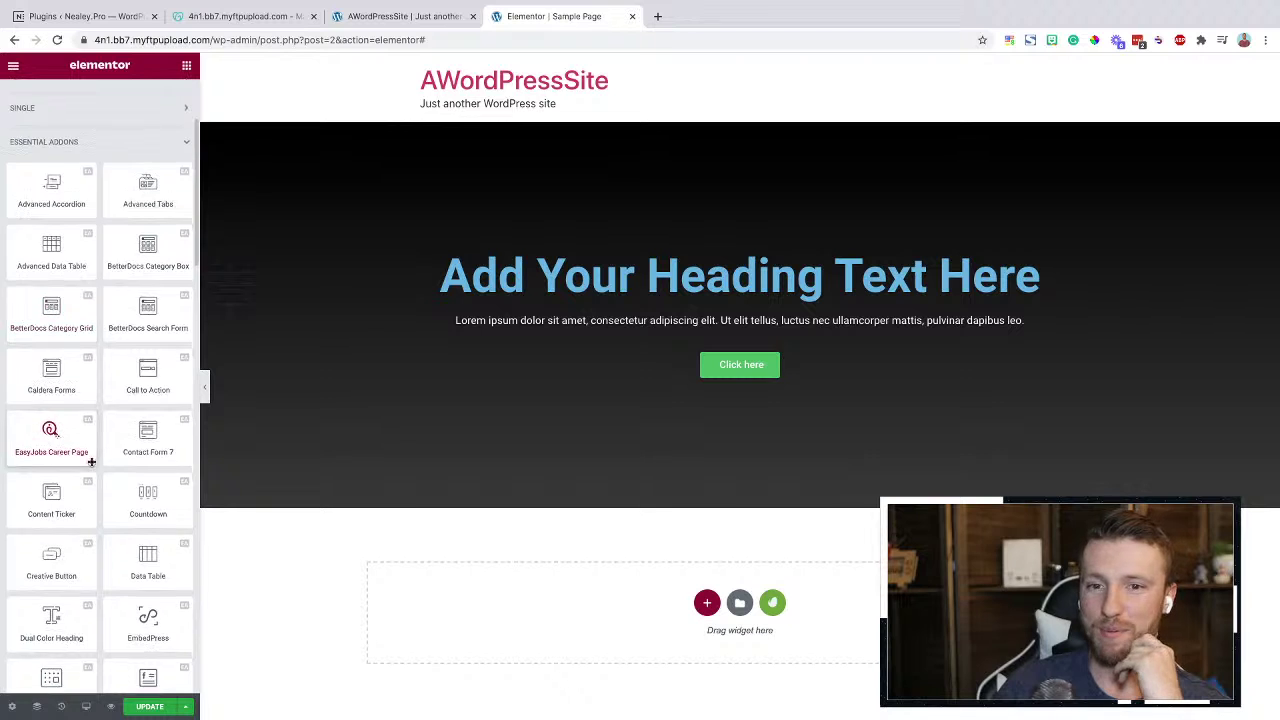
Try the Essential Addons Dual Color Heading widget between the heading and the paragraph, and delete it again
scroll(91, 461, "down", 2)
left_click_drag(51, 535, 666, 296)
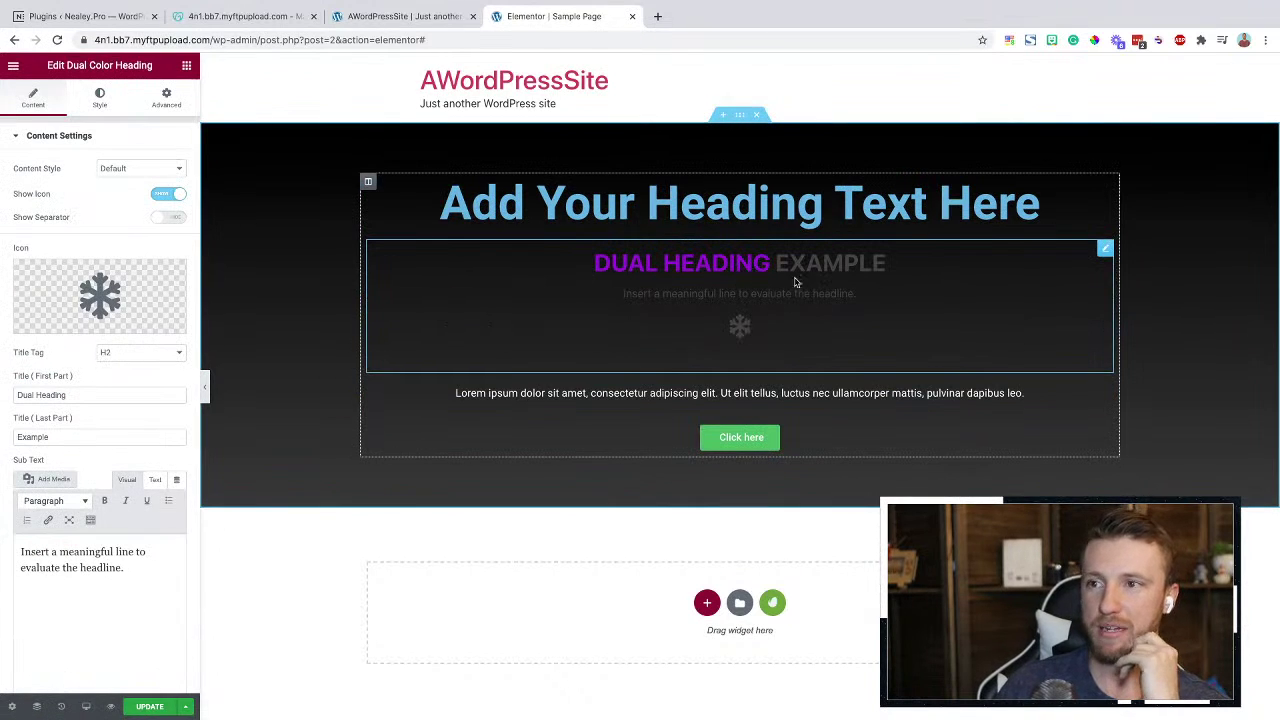
right_click(675, 313)
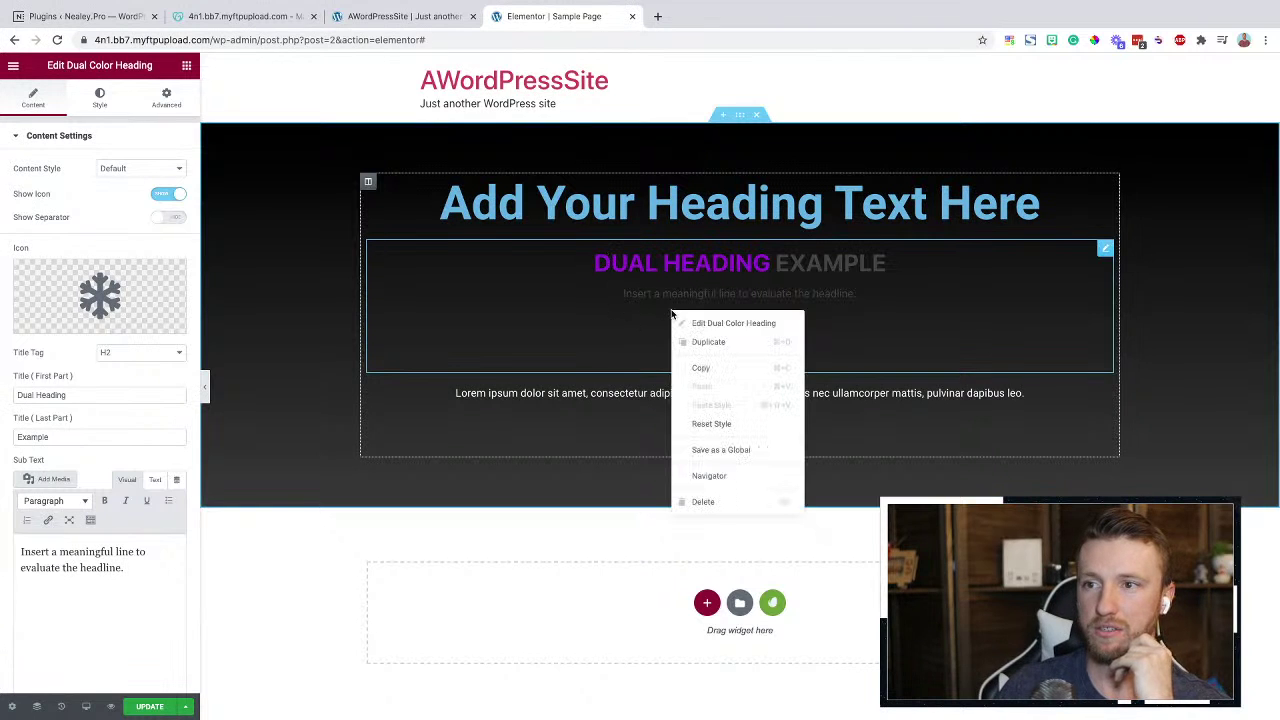
left_click(690, 500)
Try the Essential Addons Content Ticker widget above the heading, and delete it again
scroll(46, 461, "down", 1)
scroll(46, 461, "down", 6)
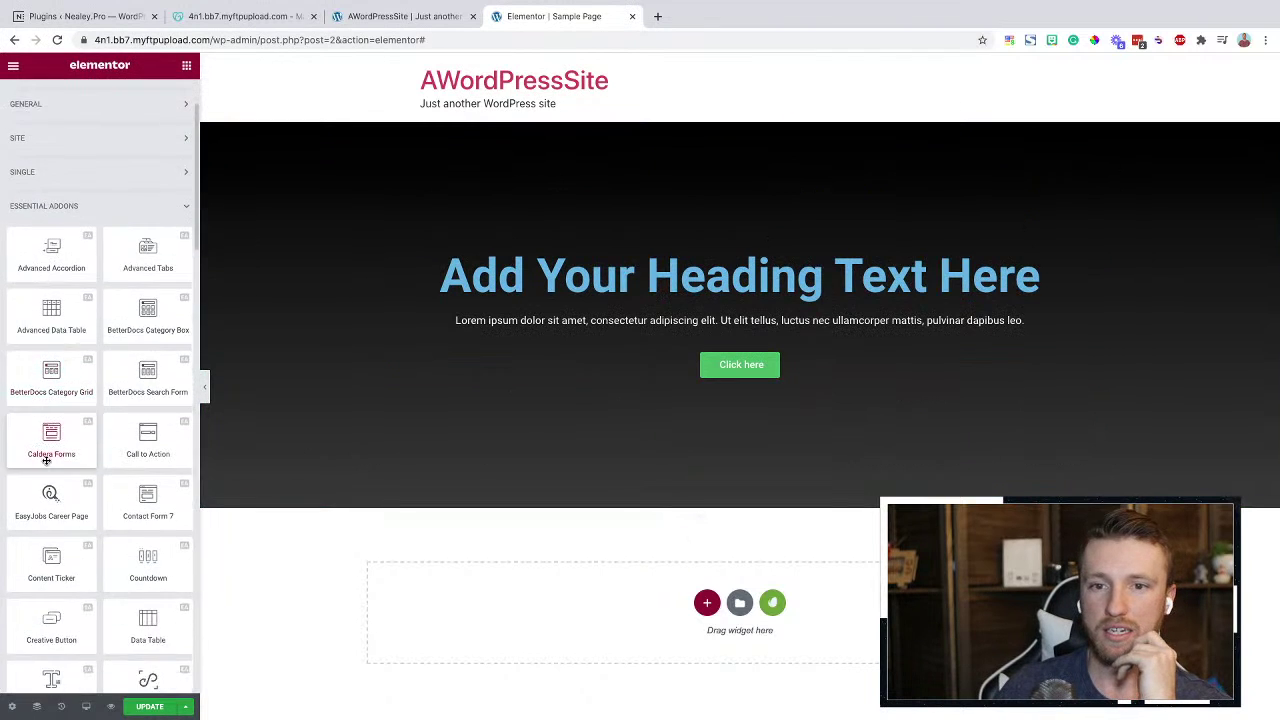
left_click_drag(47, 385, 645, 266)
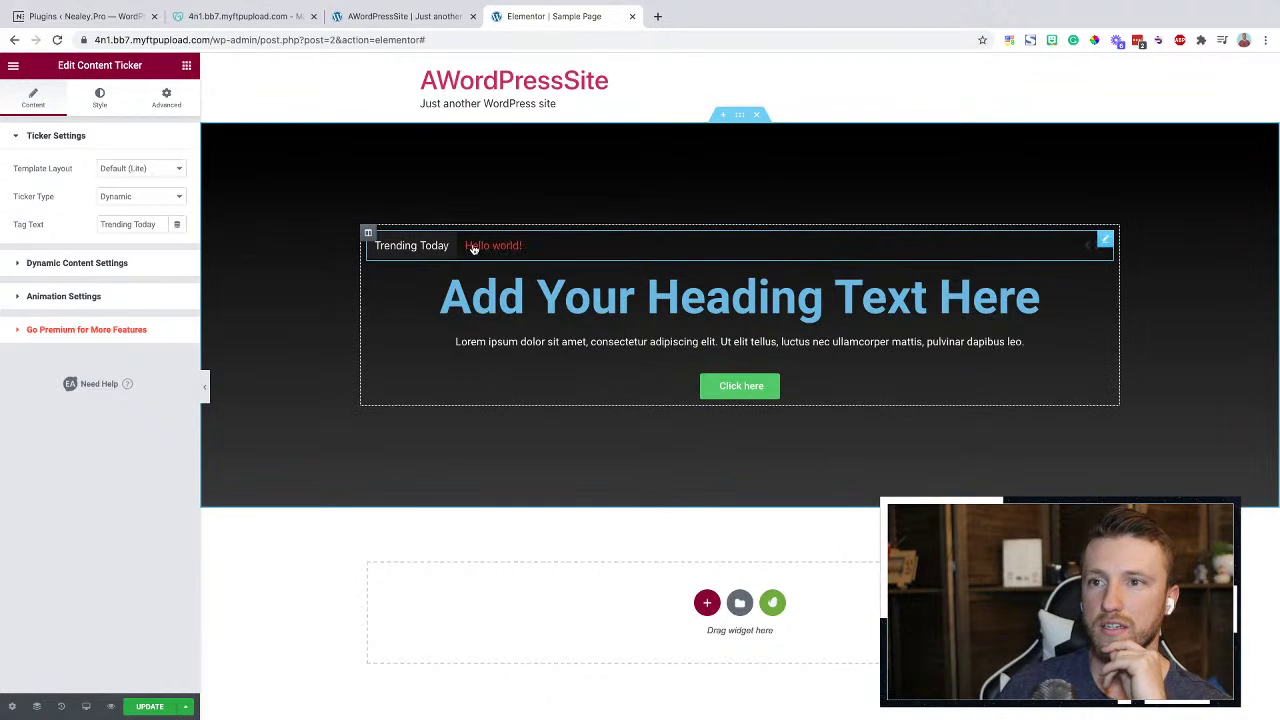
right_click(617, 247)
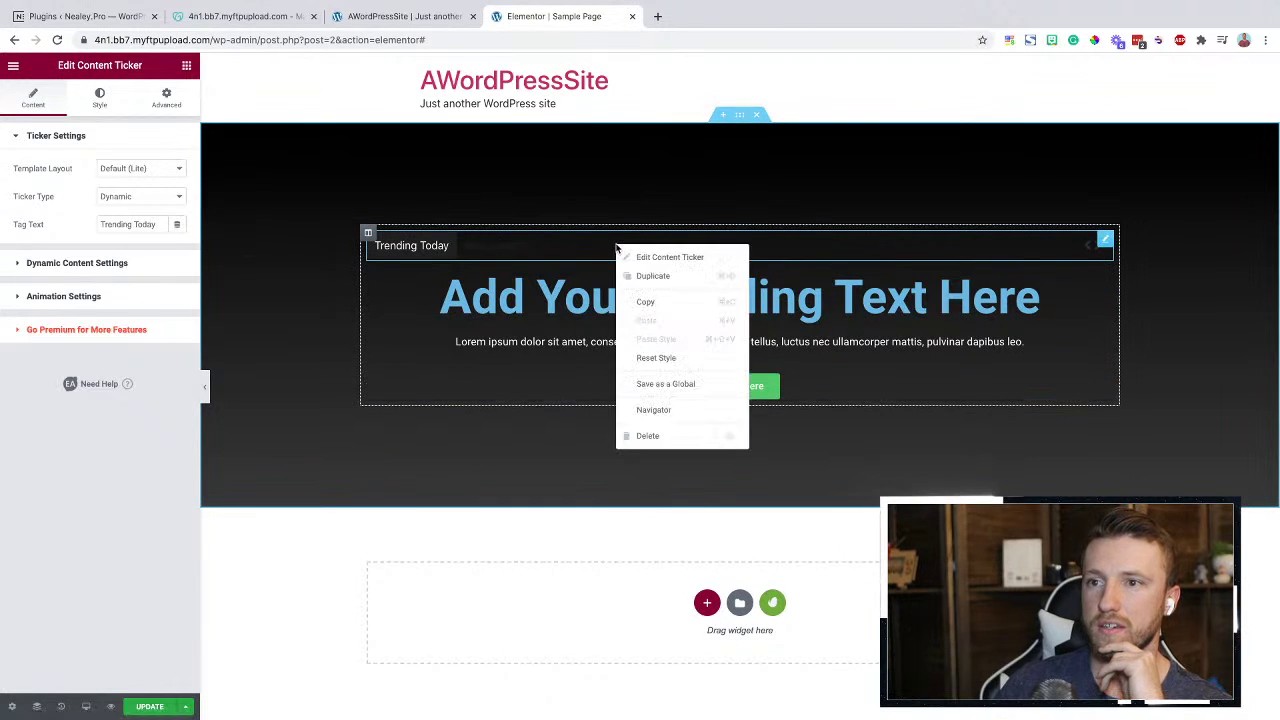
left_click(650, 435)
Try the Essential Addons Flip Box widget above the heading, and delete it again
scroll(55, 545, "down", 5)
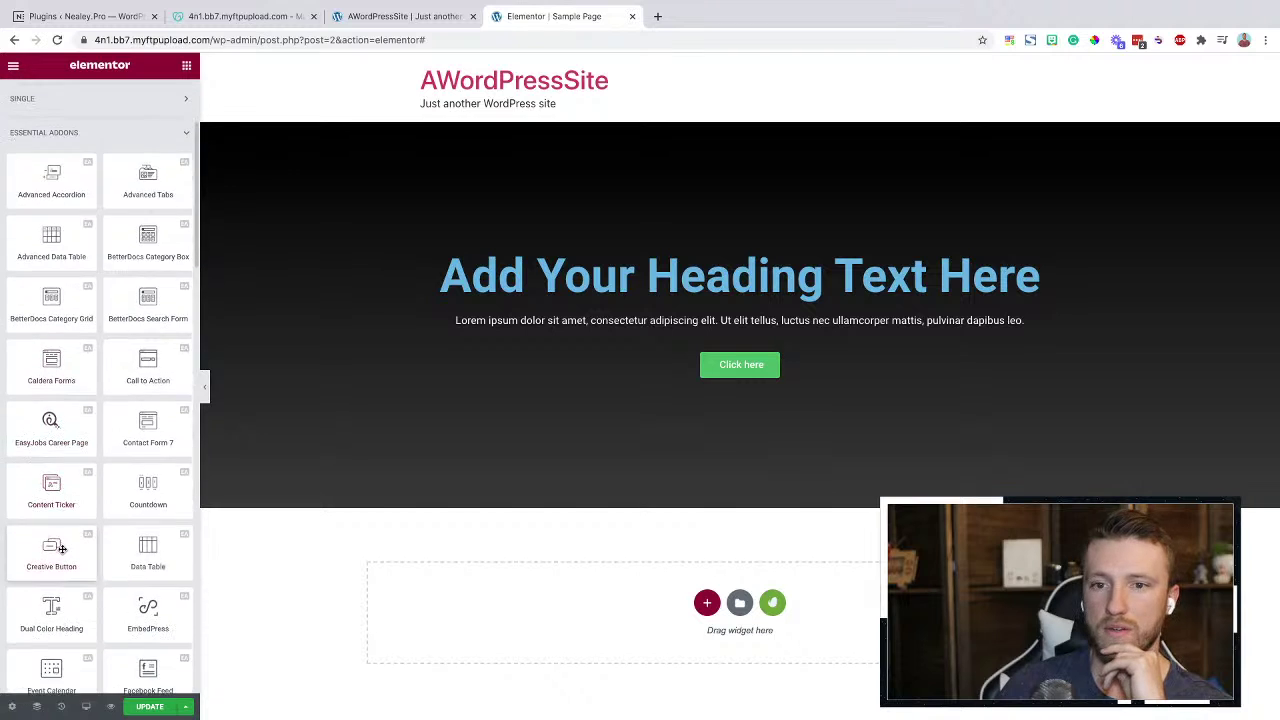
scroll(60, 549, "down", 1)
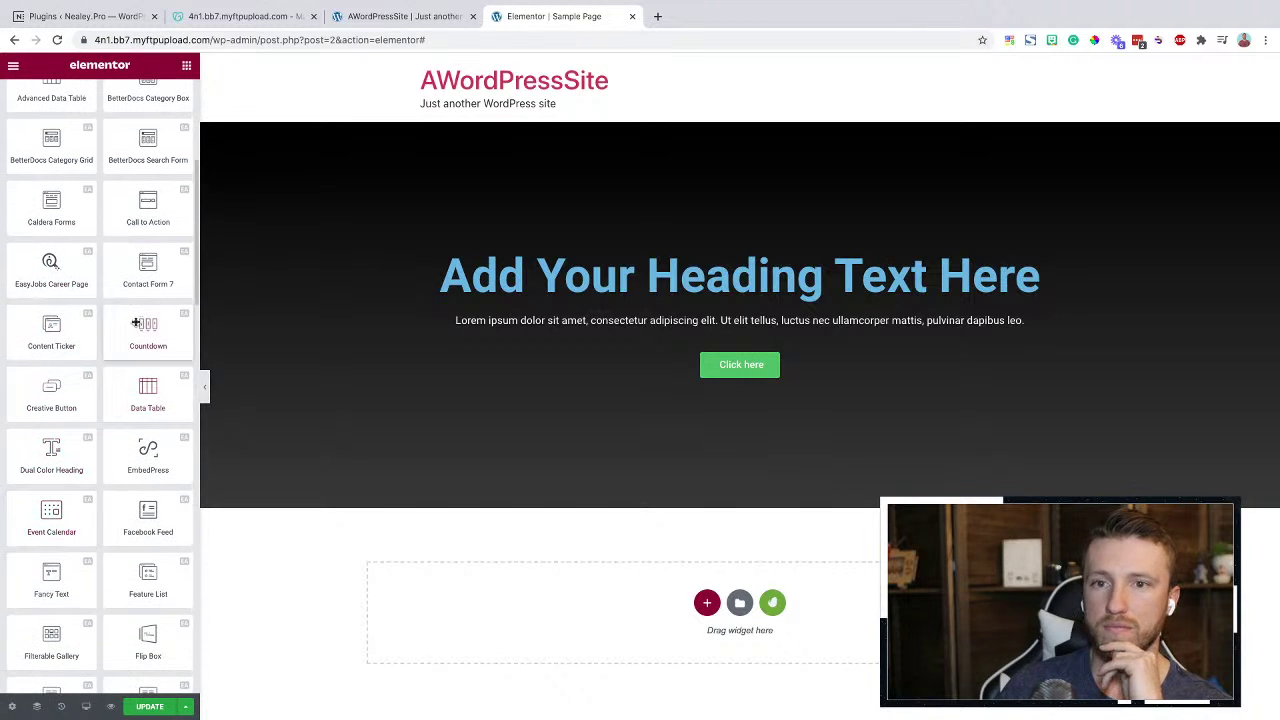
scroll(138, 456, "down", 2)
scroll(135, 457, "down", 3)
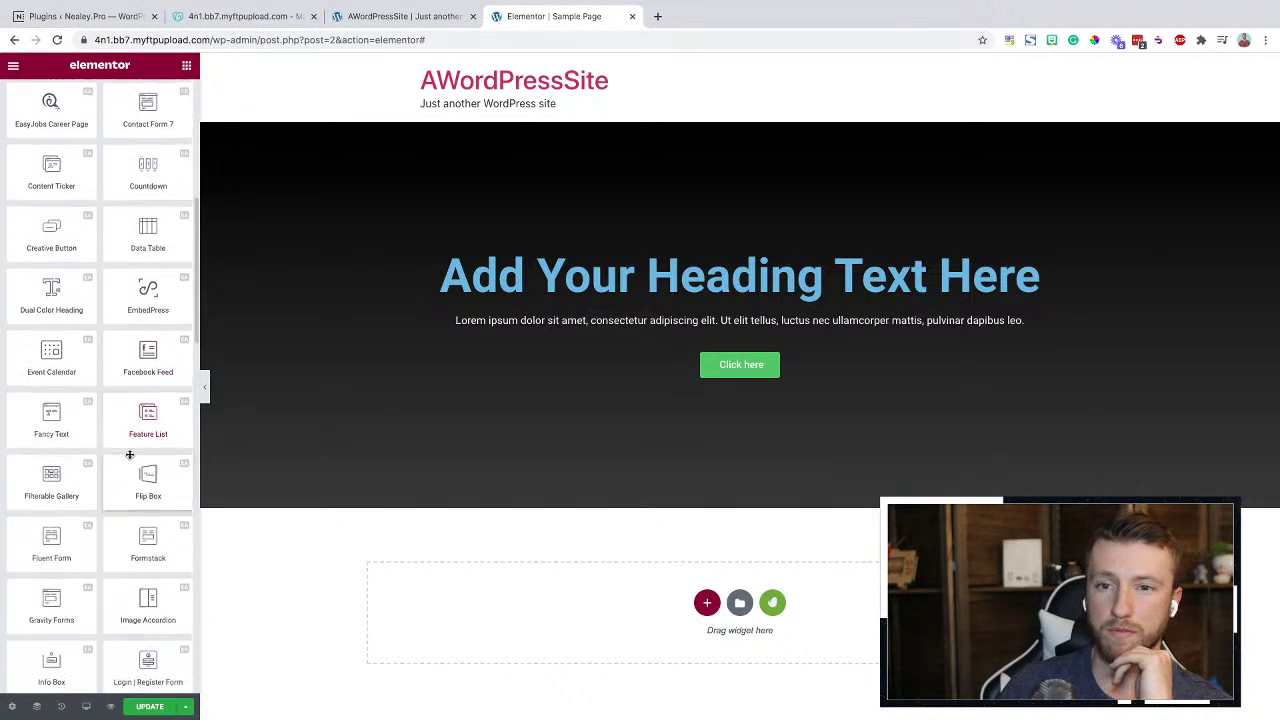
left_click_drag(130, 424, 591, 260)
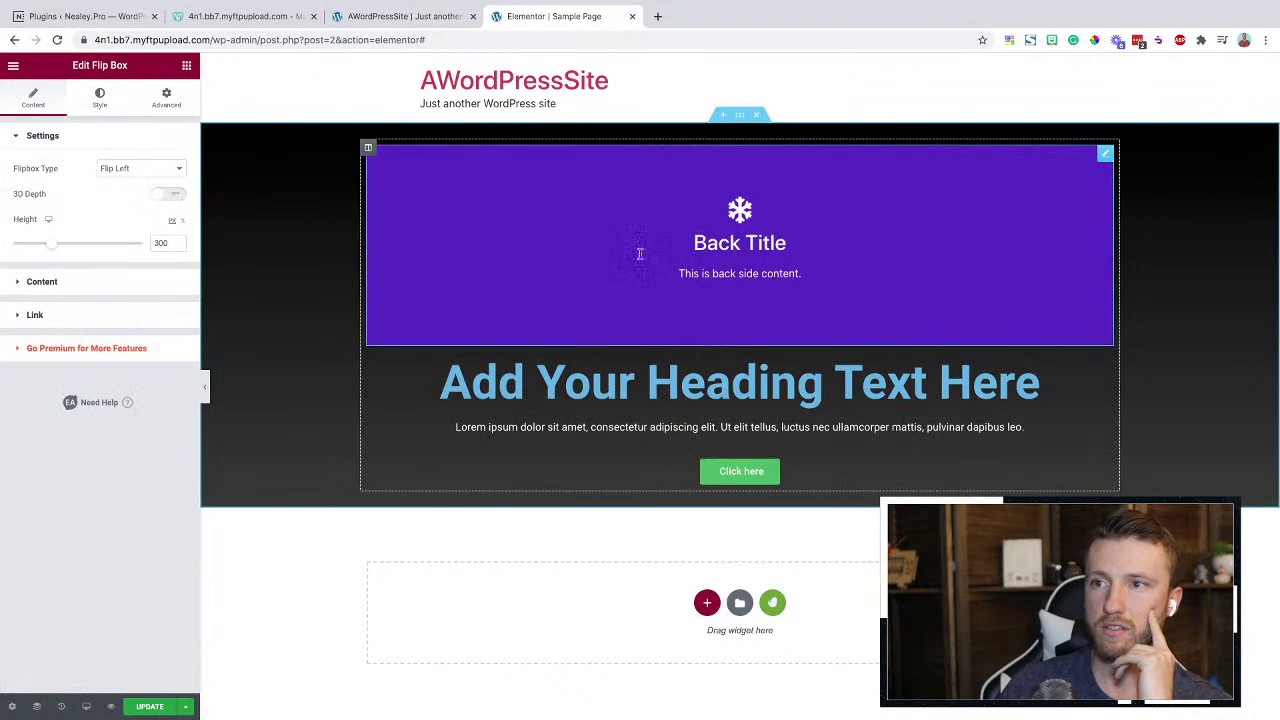
right_click(655, 247)
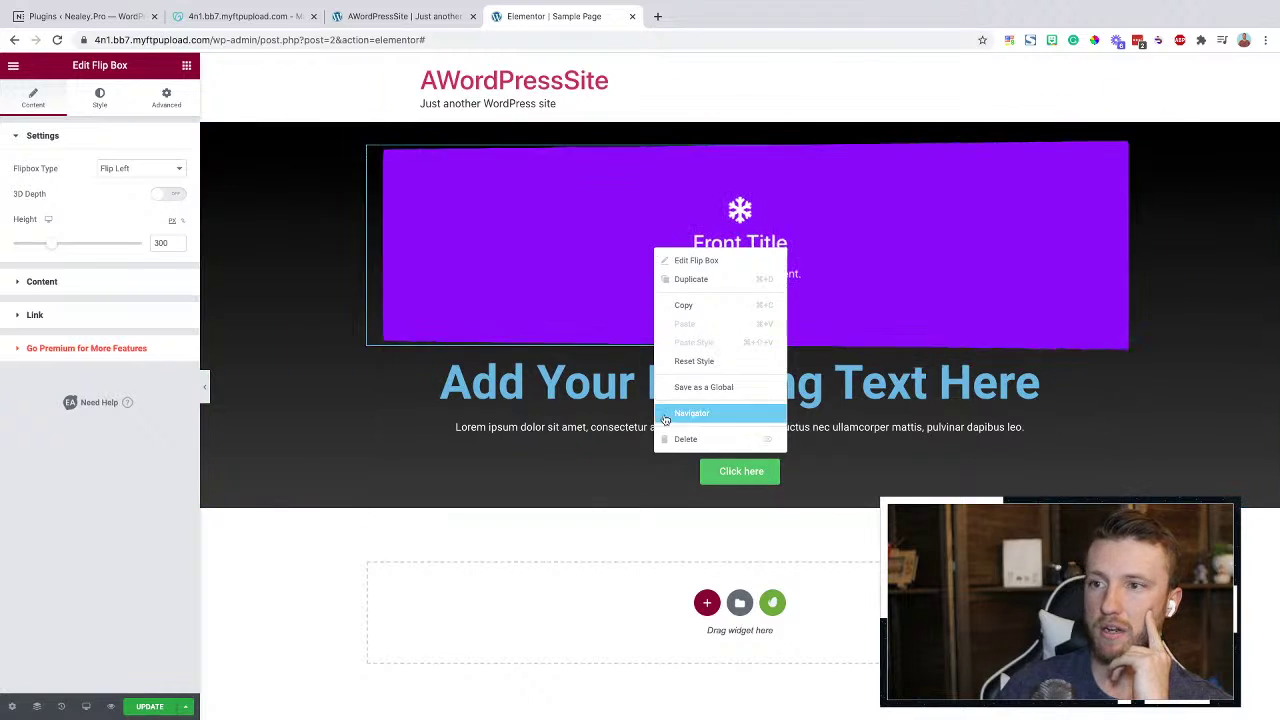
left_click(676, 440)
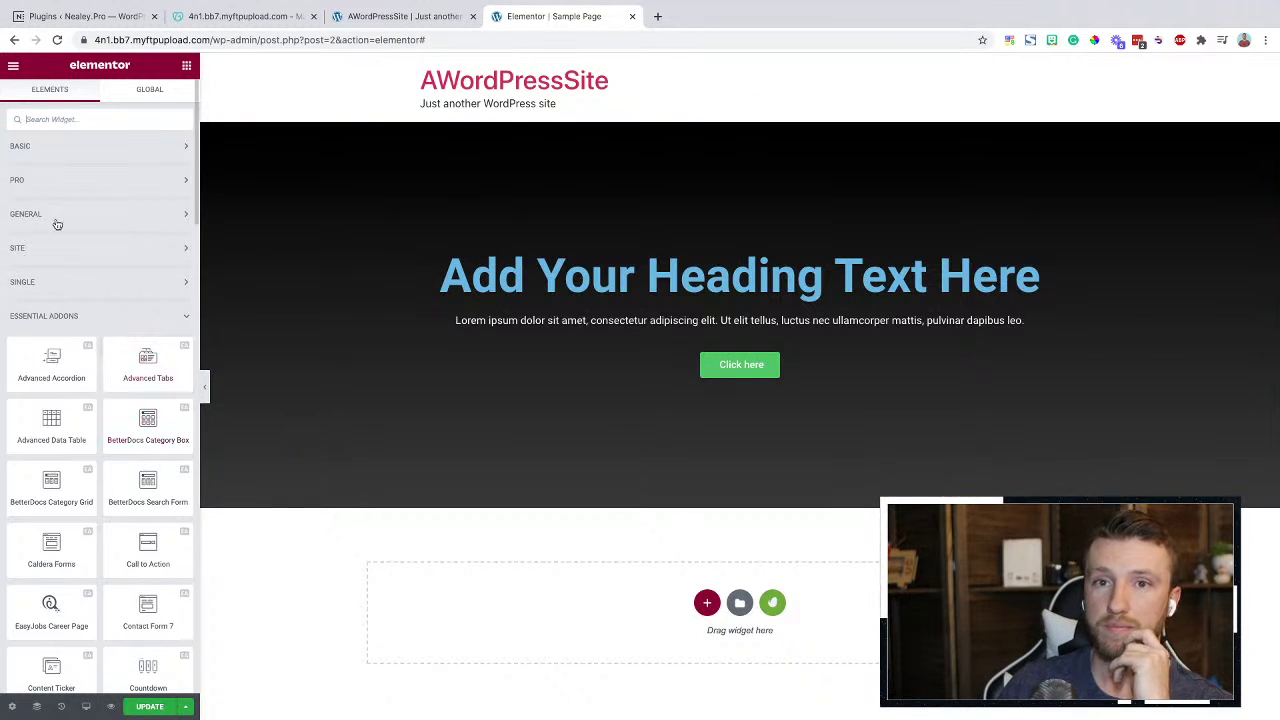
Expand the Pro widget category to view its widgets, and switch to the site's front end
left_click(150, 177)
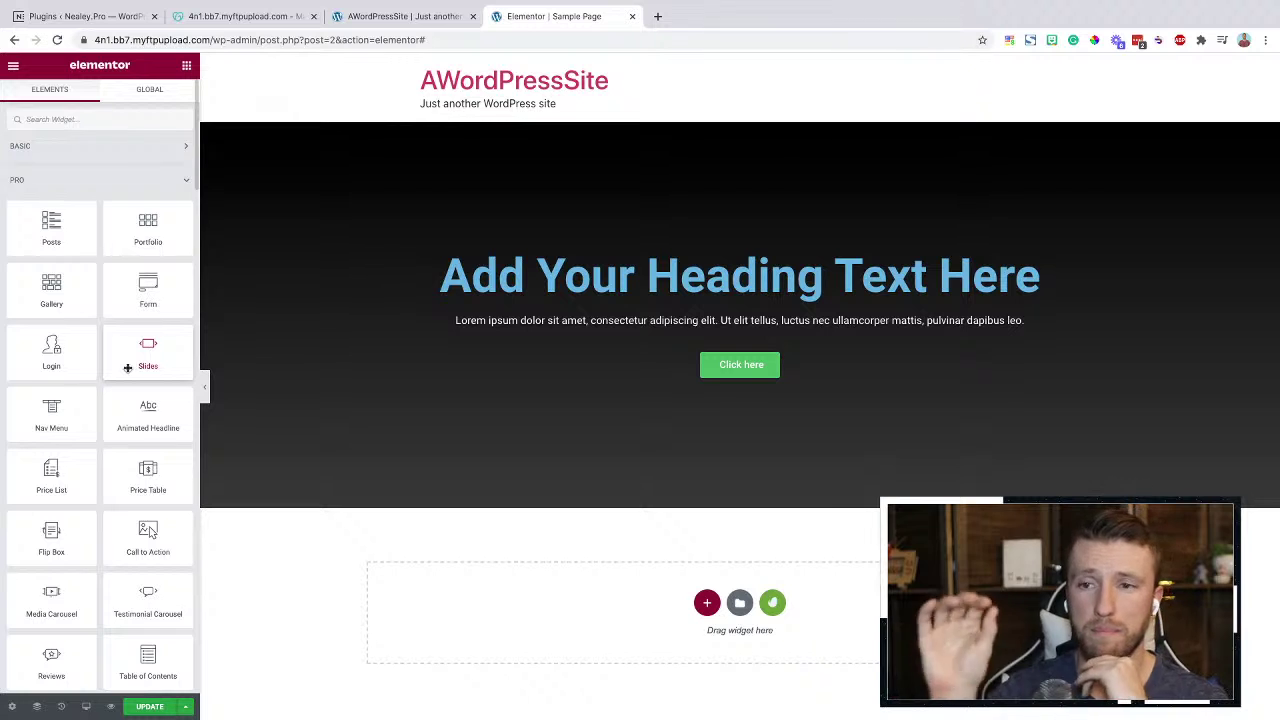
left_click(282, 16)
left_click(425, 16)
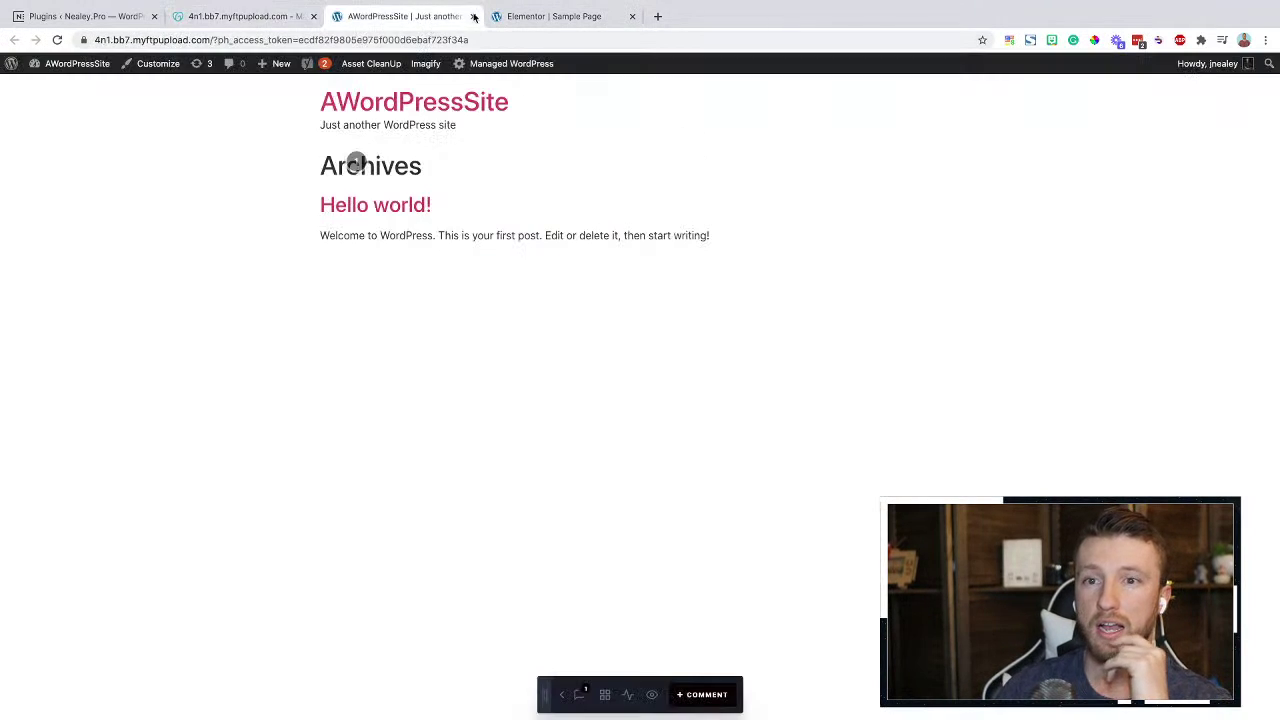
left_click(592, 16)
left_click(419, 14)
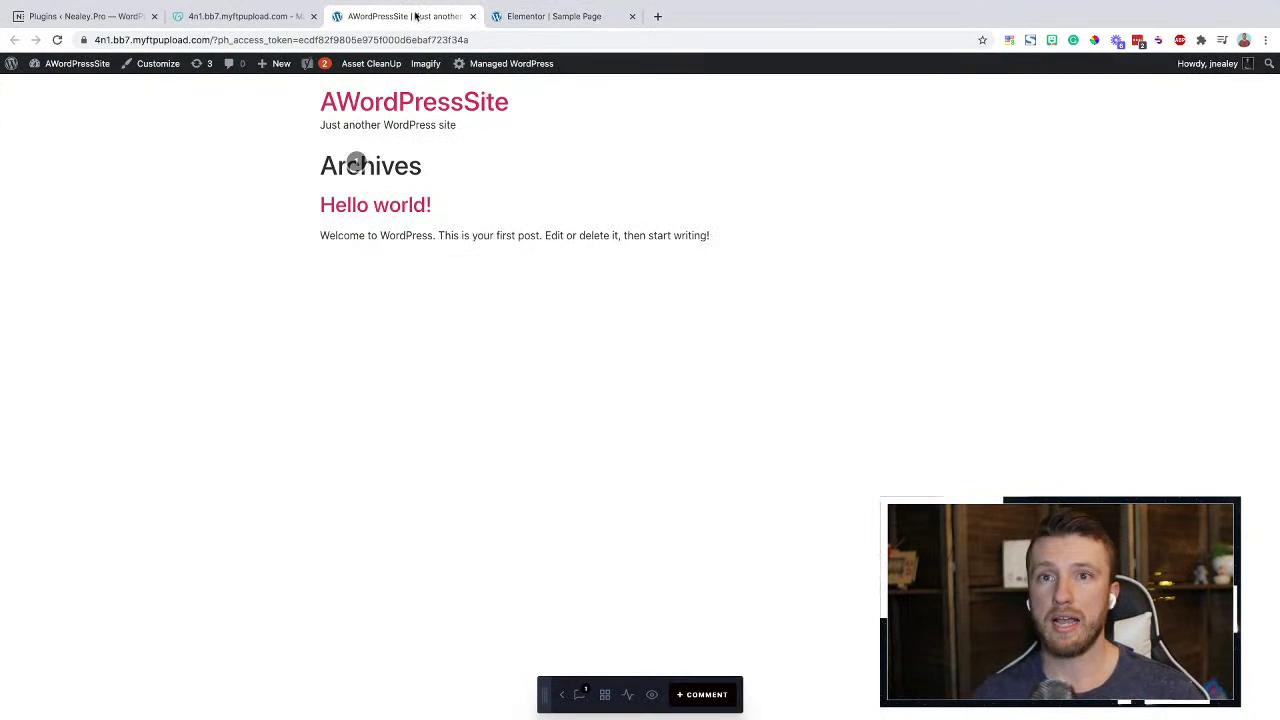
Open the site's dashboard in a new tab to view the Theme Builder, and return to the site's front end
left_click(64, 68, "super")
left_click(586, 22)
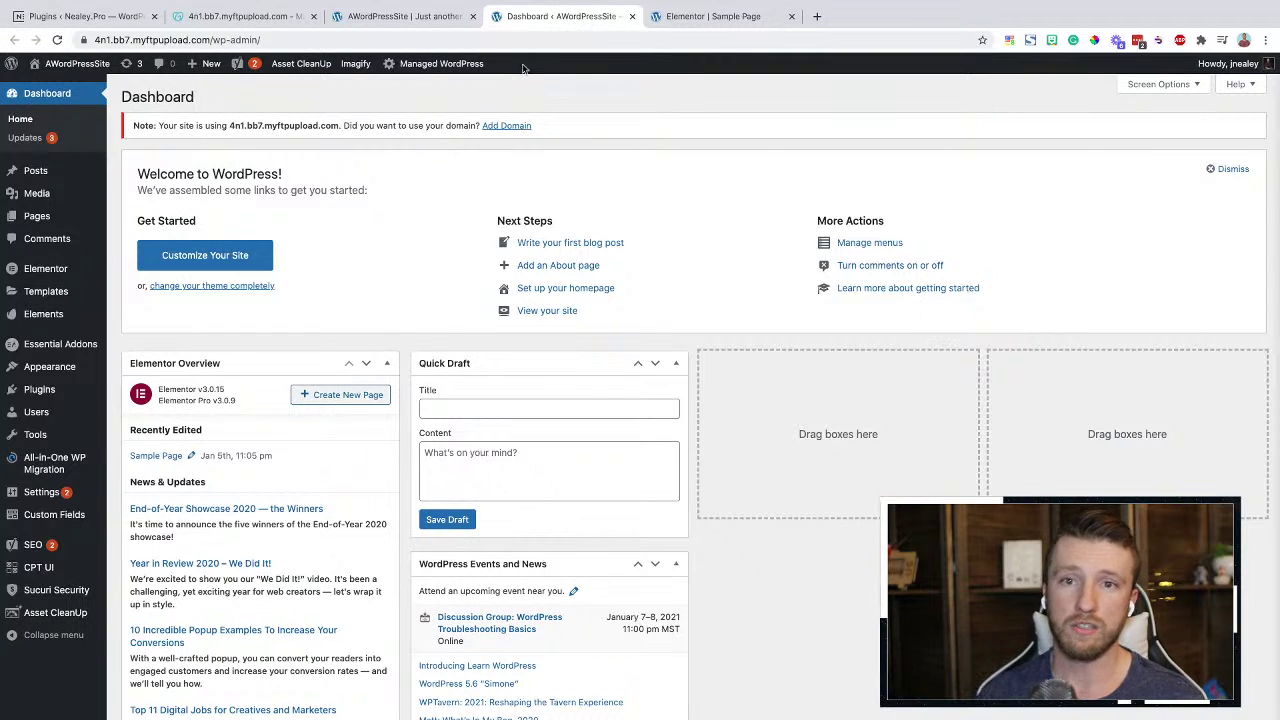
mouse_move(55, 291)
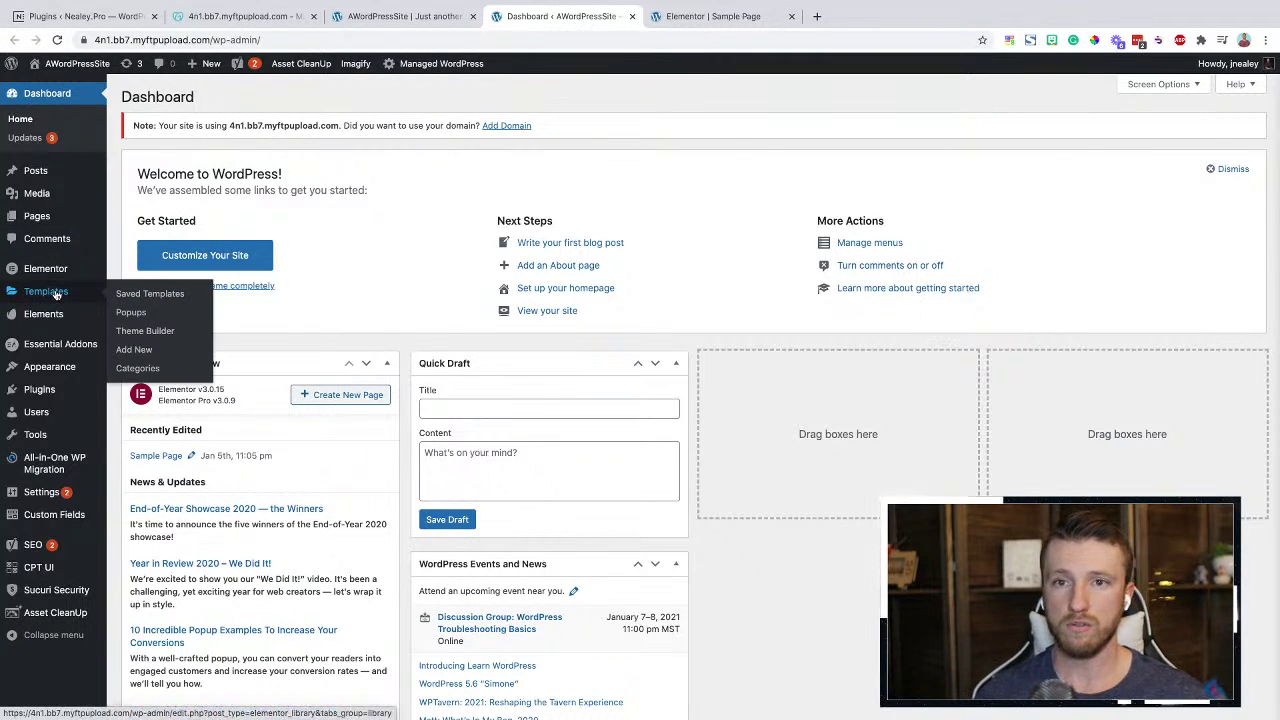
left_click(146, 330)
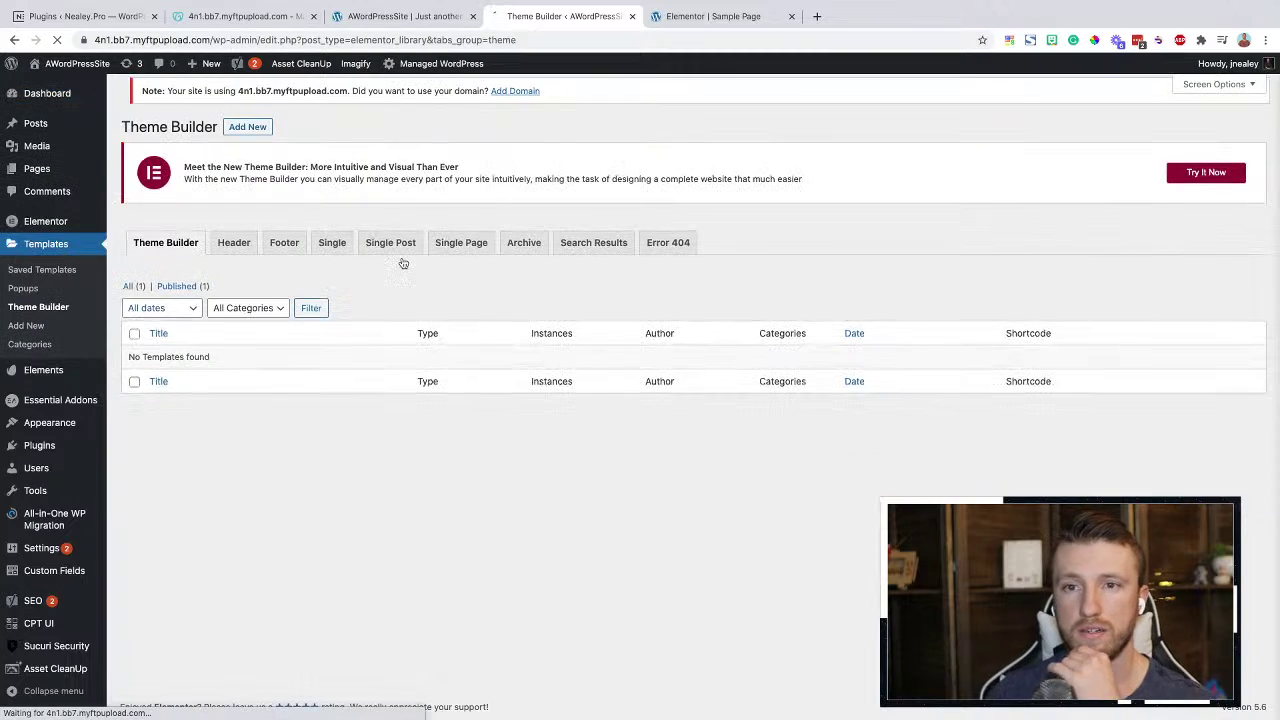
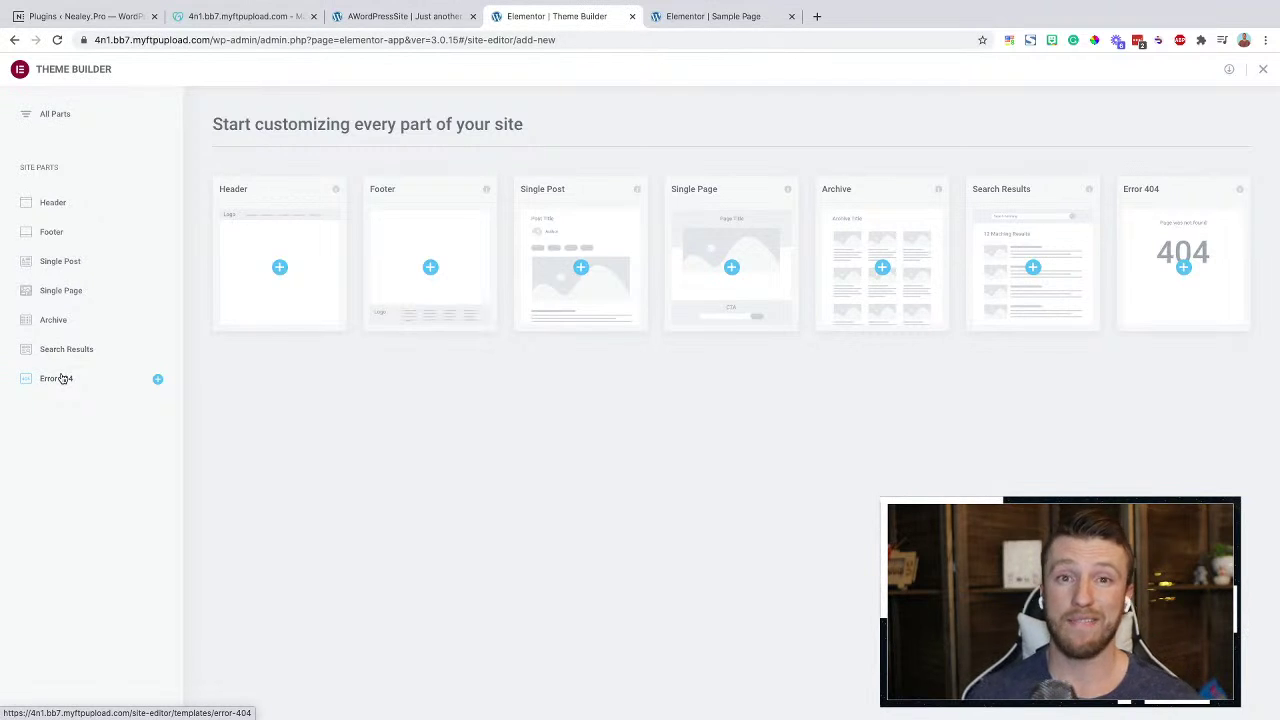
left_click(408, 16)
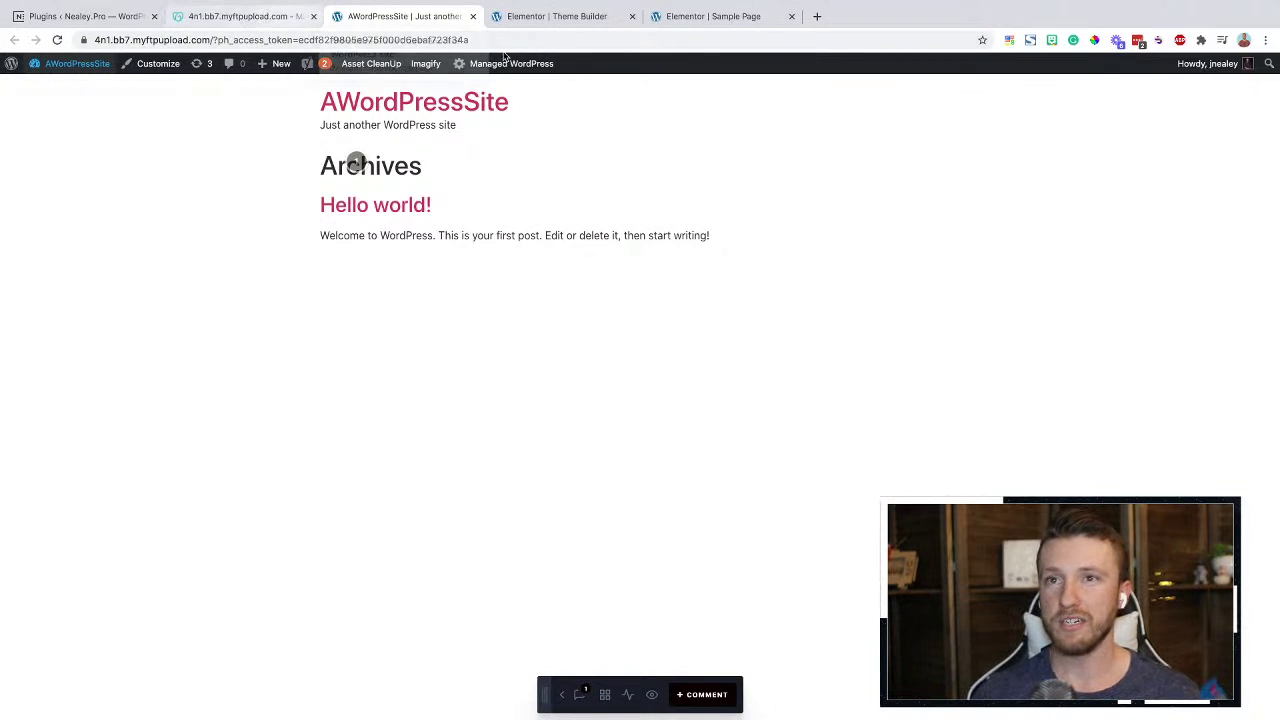
Open the site's dashboard in a new tab, and close the Theme Builder tab
left_click(551, 16)
left_click(400, 16)
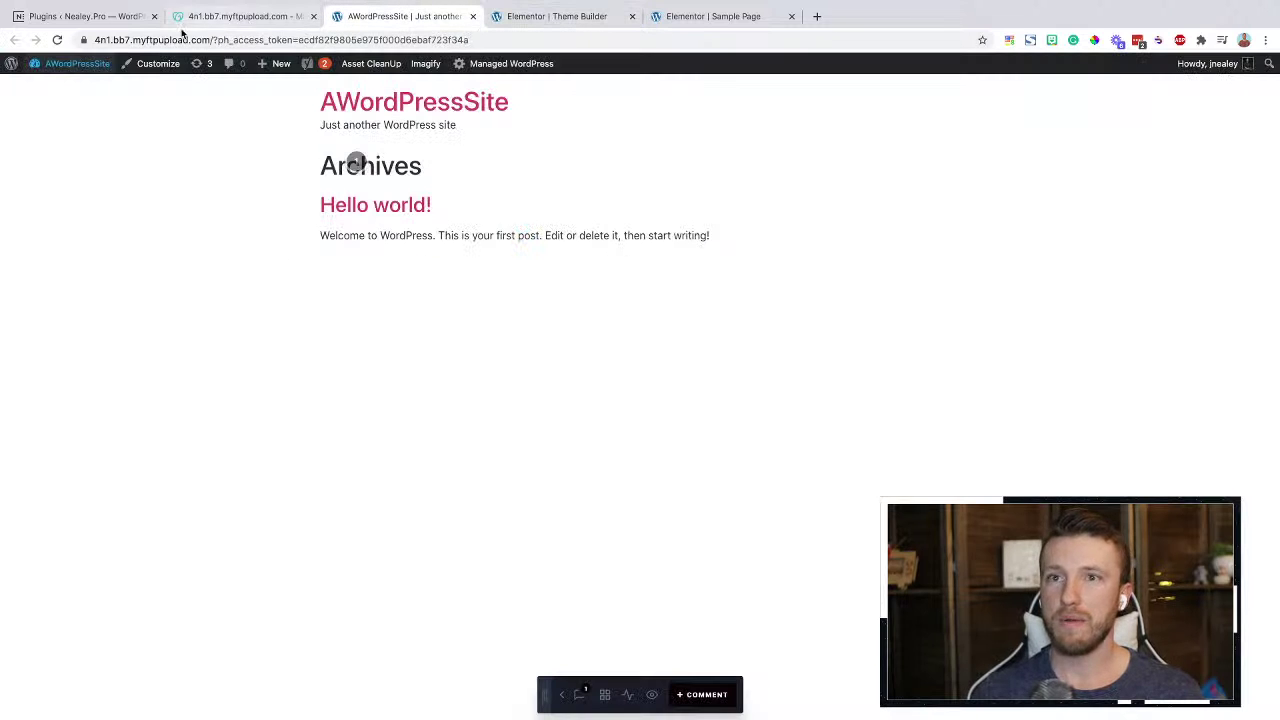
middle_click(72, 66)
left_click(557, 16)
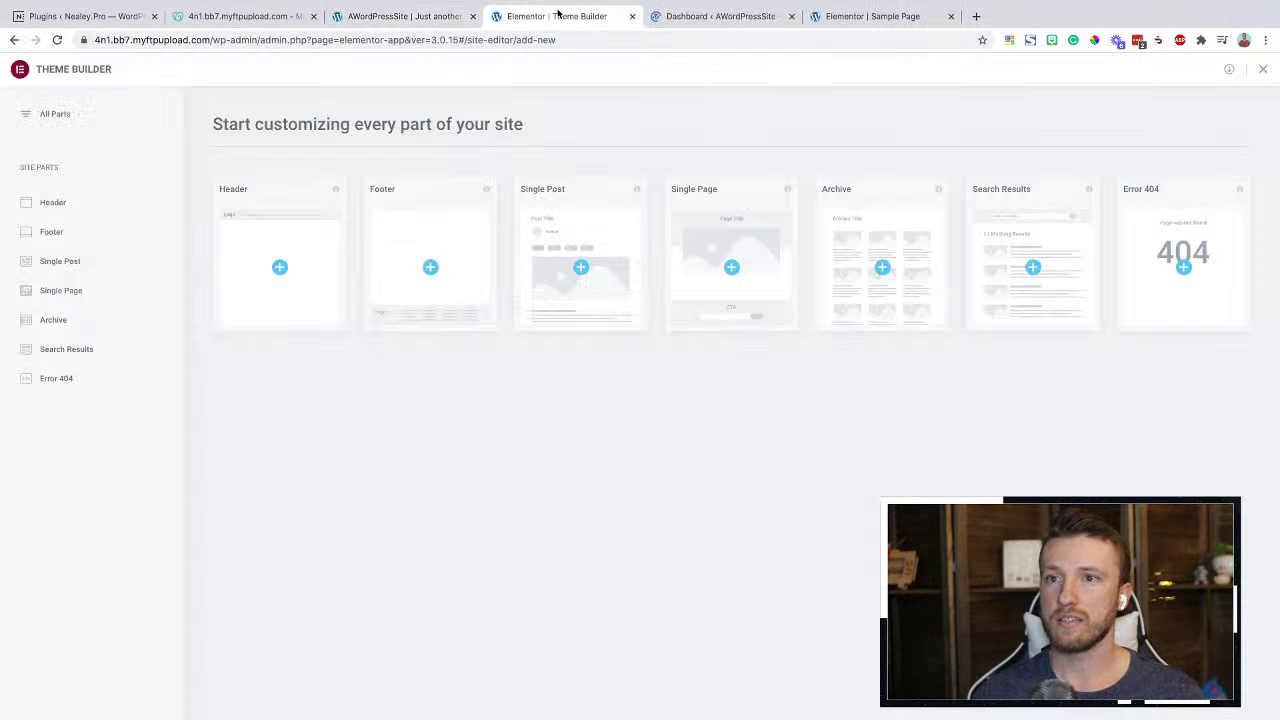
key("super+w")
left_click(762, 31)
left_click(727, 22)
key("super+w")
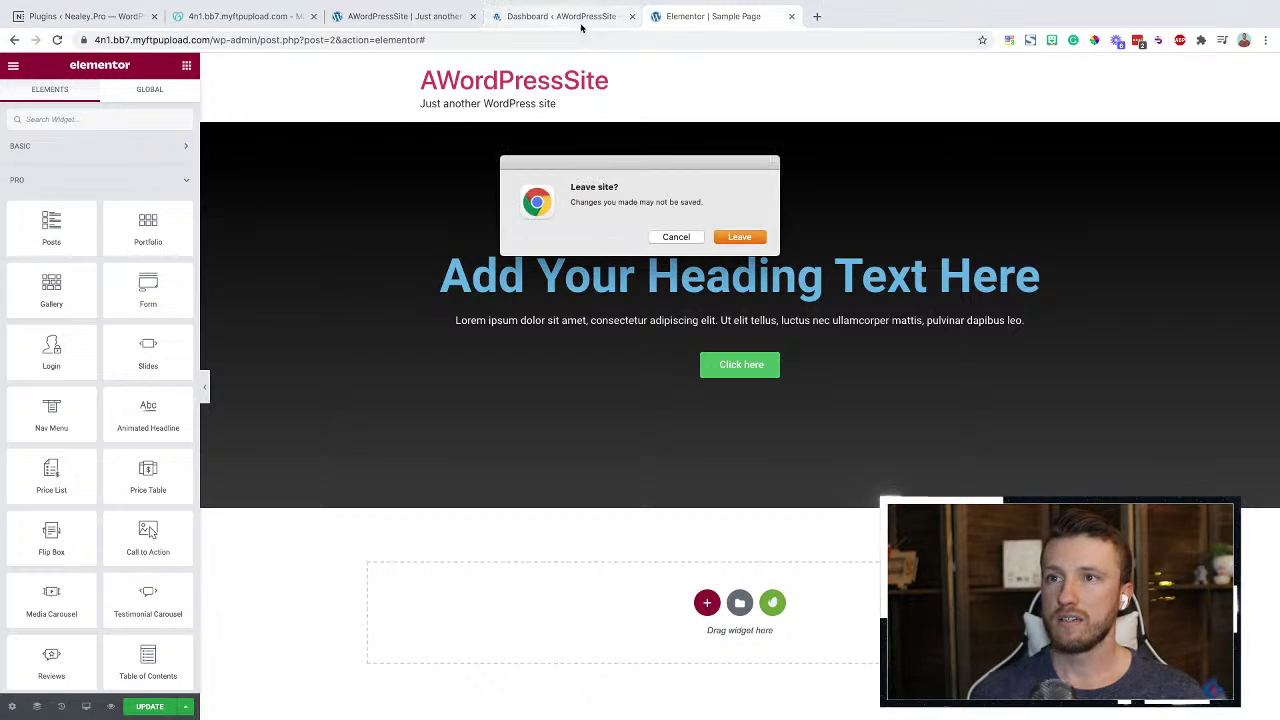
left_click(678, 236)
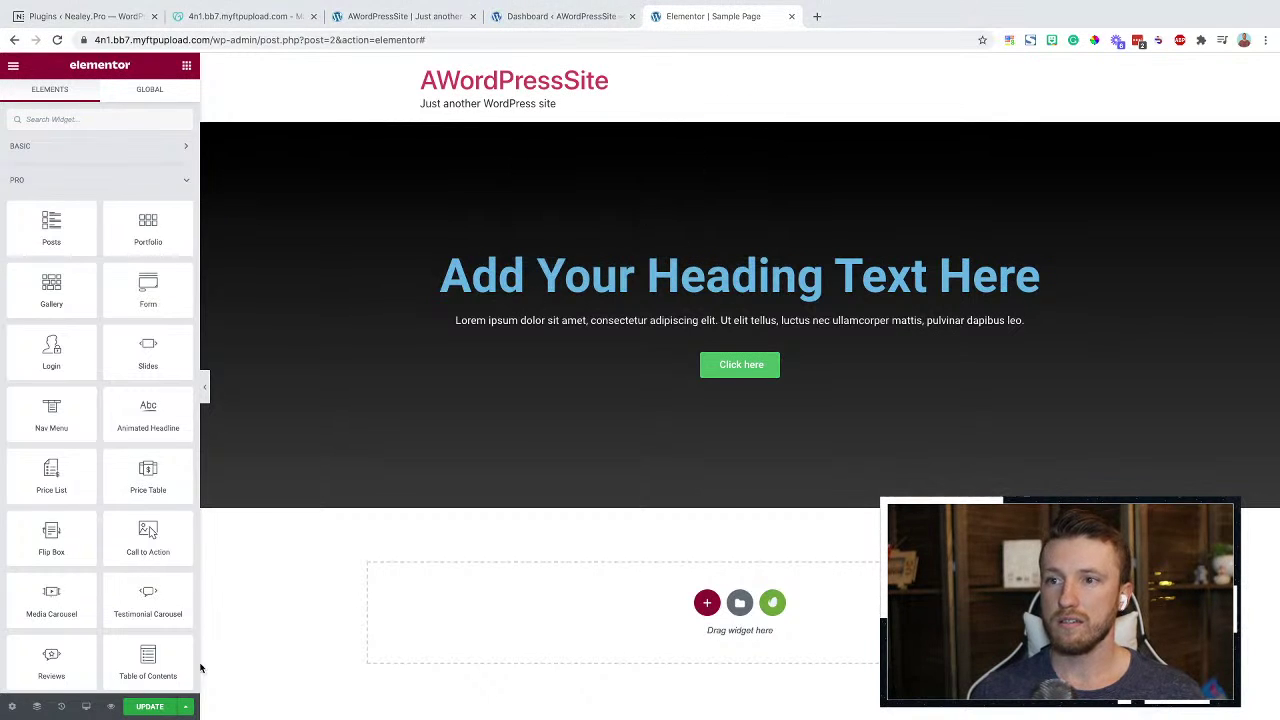
Open the site's installed plugins list in the dashboard and view the Envato Elements and Essential Addons entries
left_click(552, 20)
left_click(40, 389)
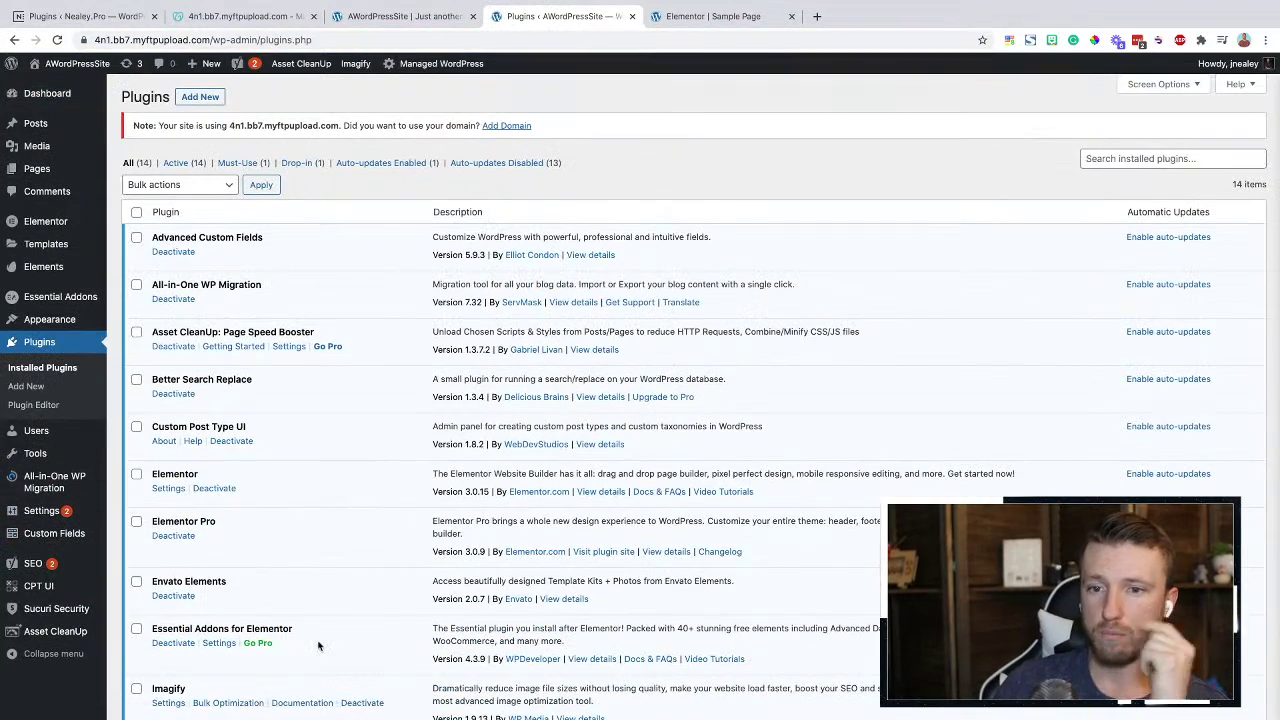
scroll(315, 645, "down", 2)
scroll(319, 647, "down", 1)
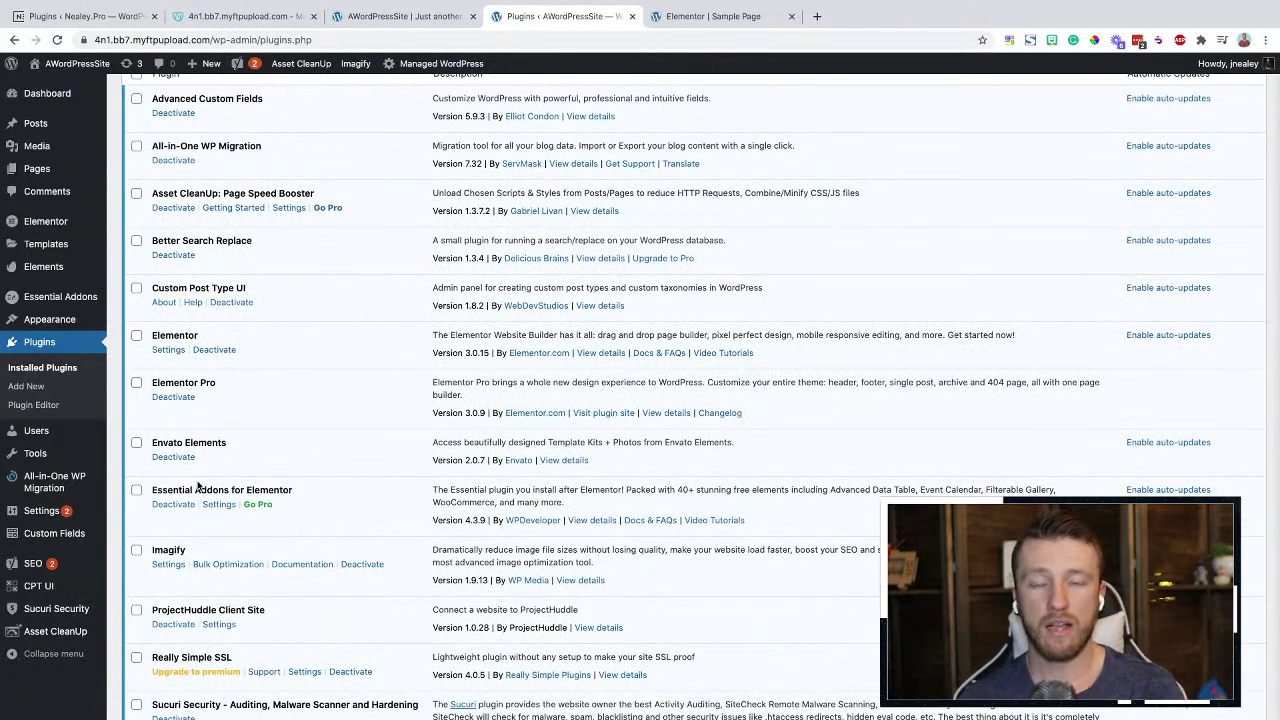
Open elements.envato.com in a new tab and look over its item categories, including the additional ones
key("ctrl+t")
type("element")
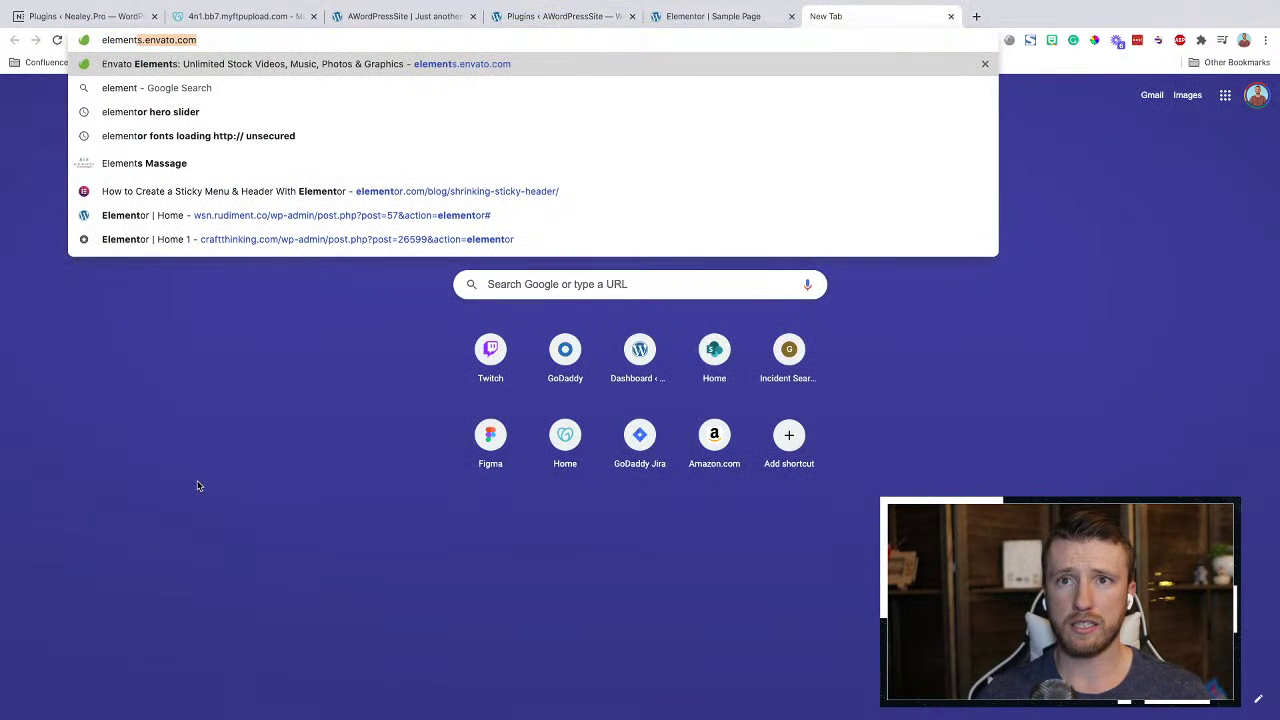
key("Return")
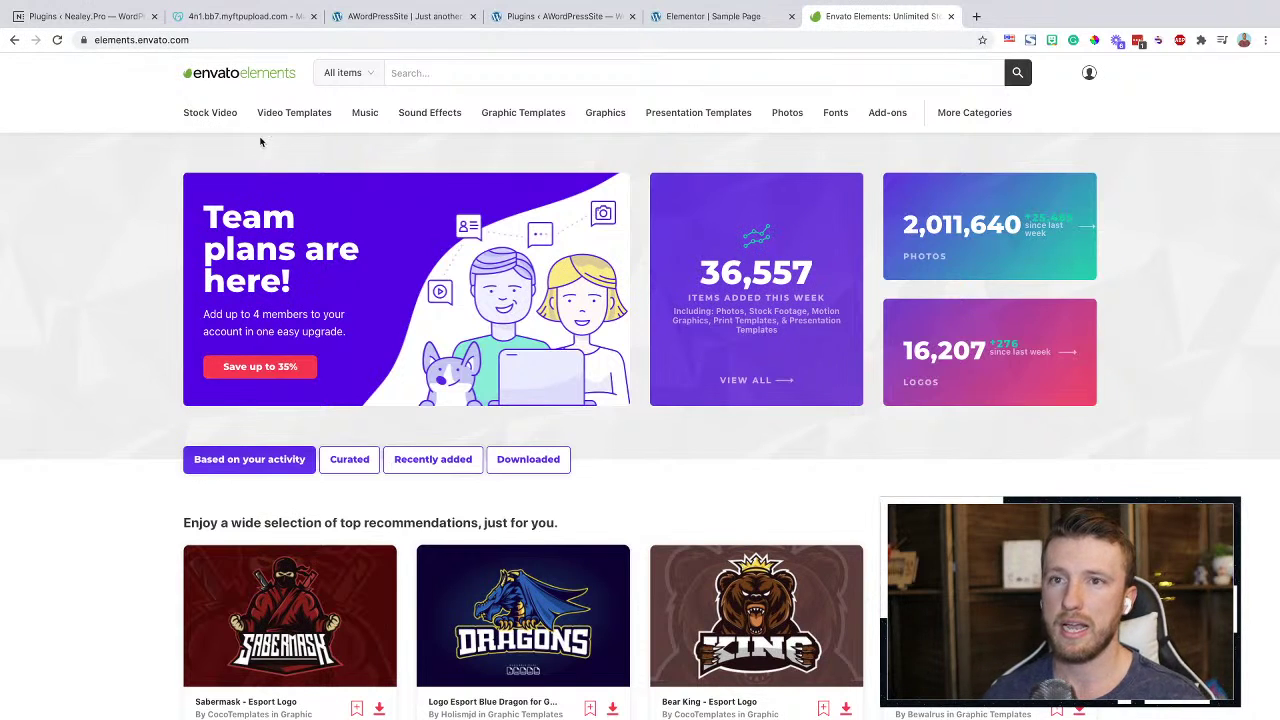
mouse_move(370, 114)
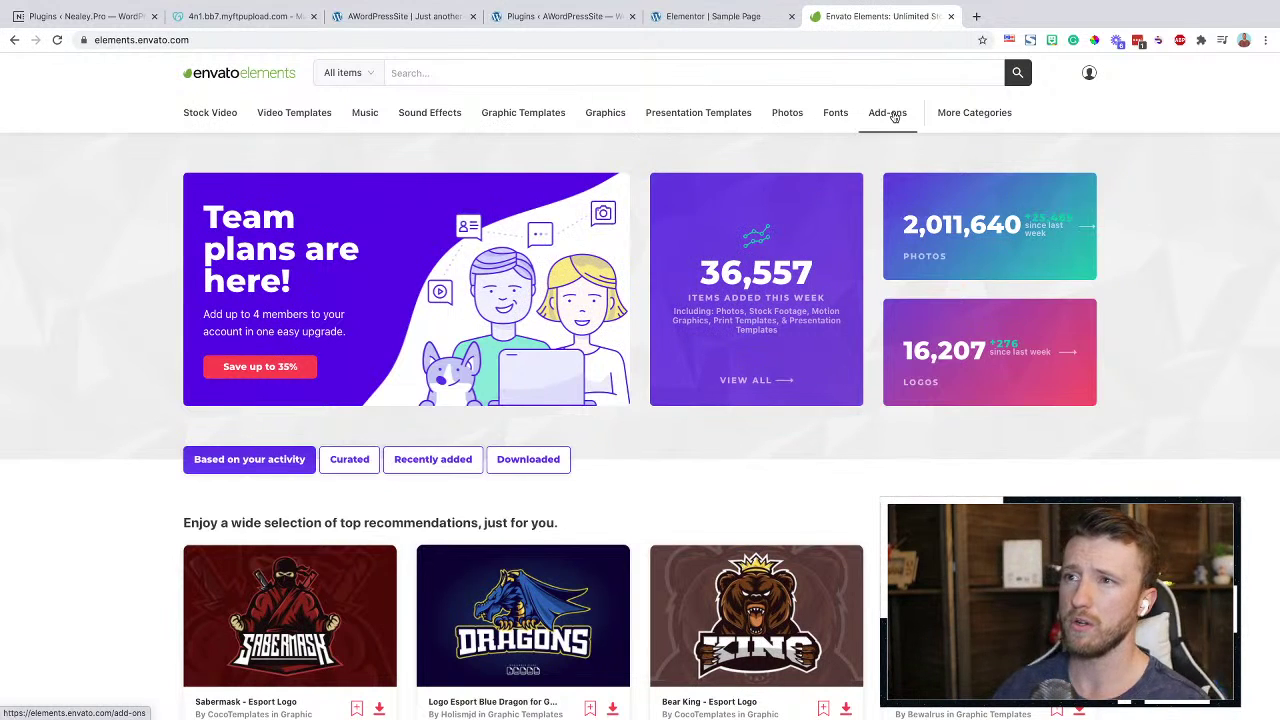
mouse_move(970, 118)
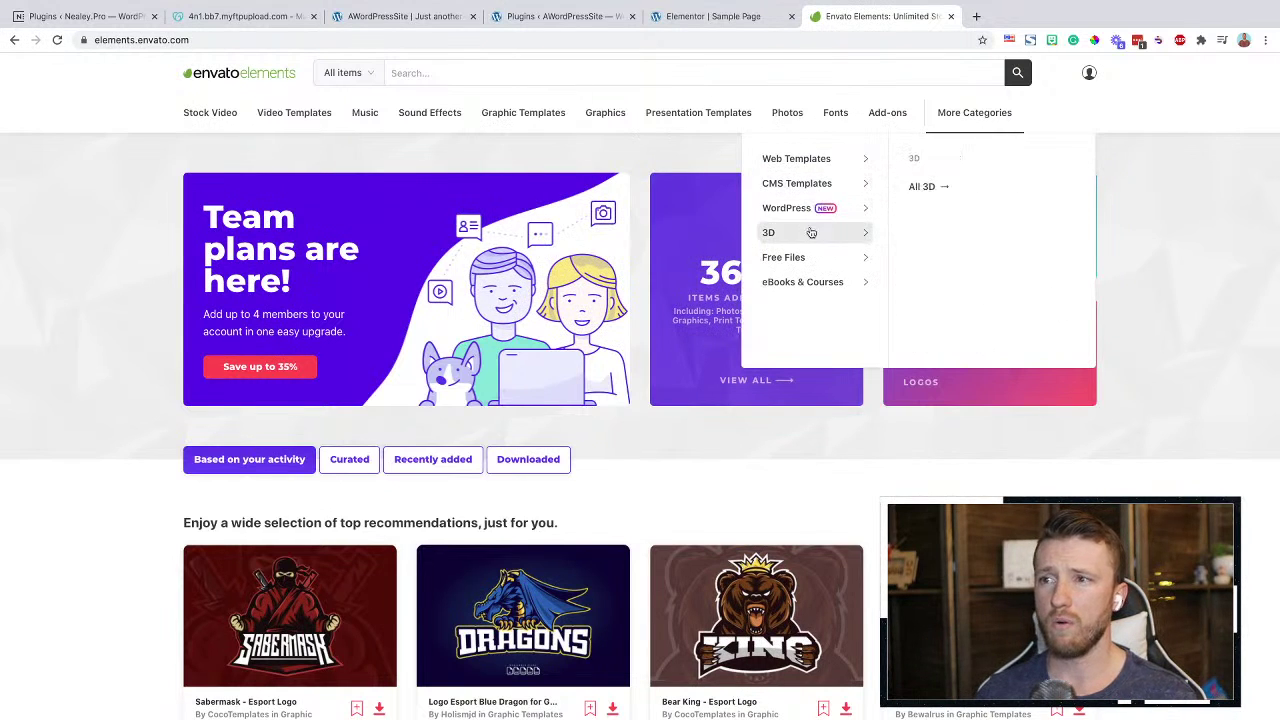
mouse_move(816, 270)
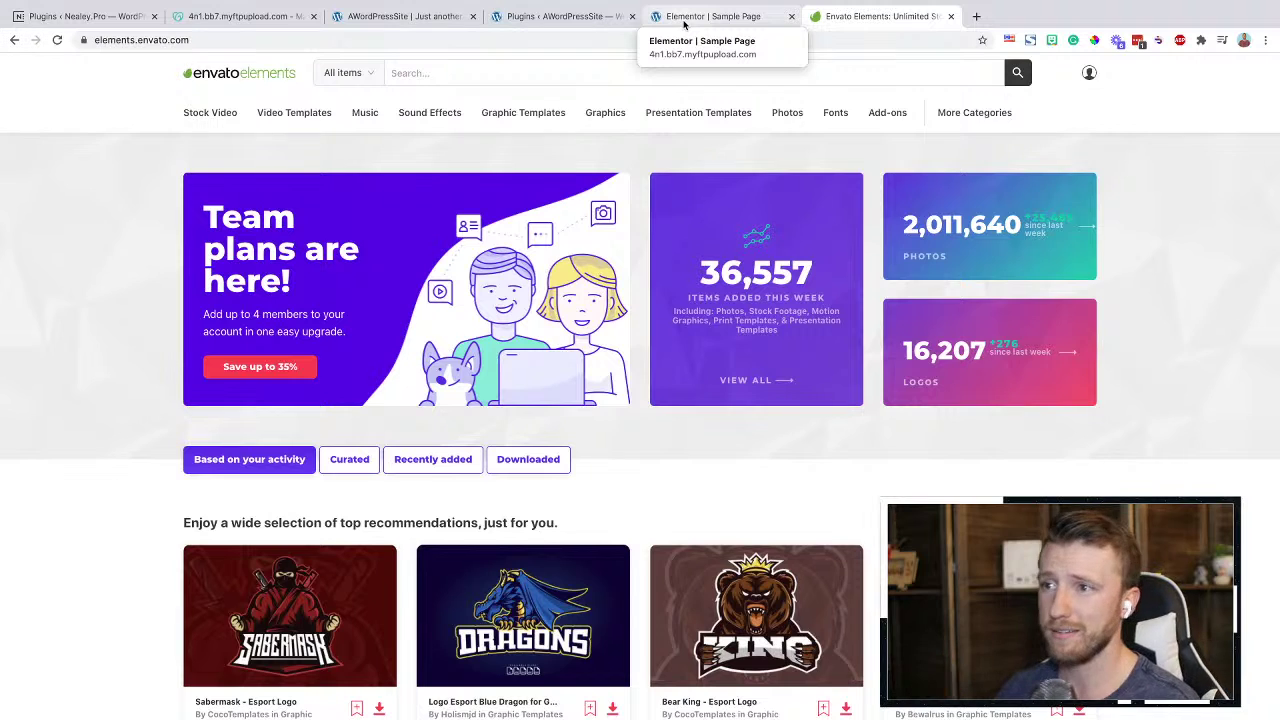
Return to the site's dashboard and browse the first page of free template kits in the Envato Elements plugin
left_click(684, 17)
left_click(570, 12)
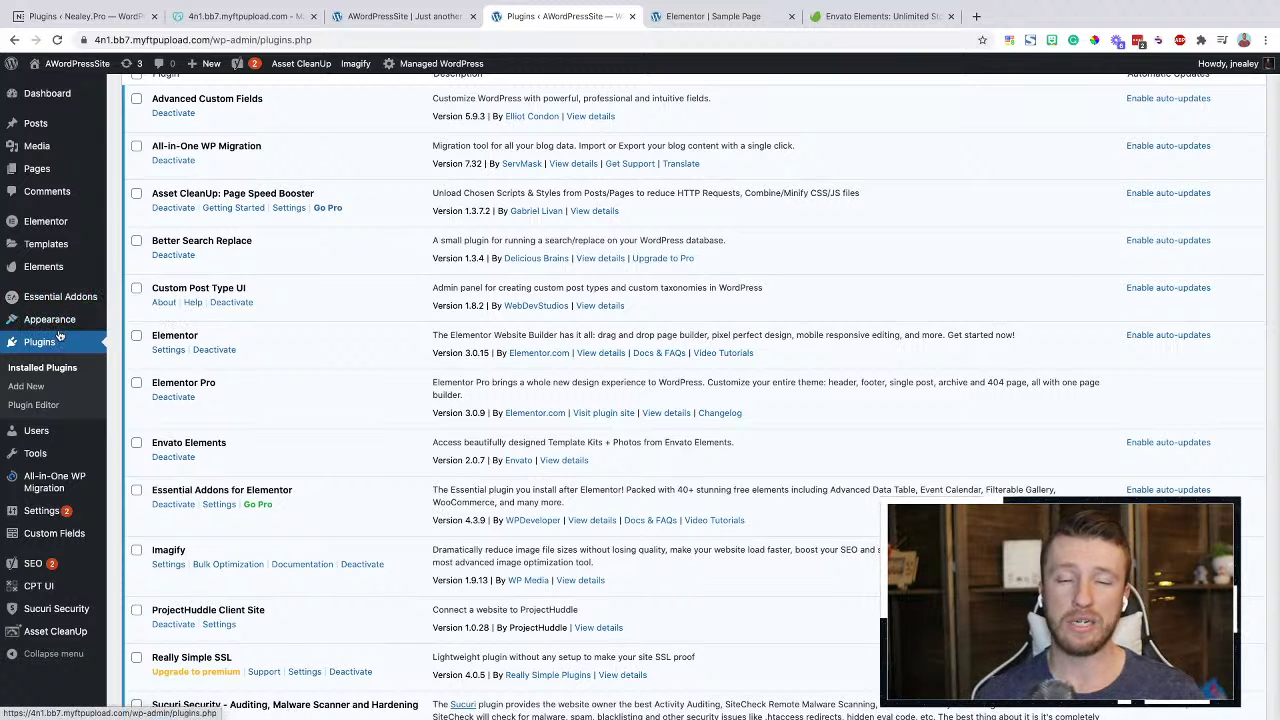
mouse_move(52, 243)
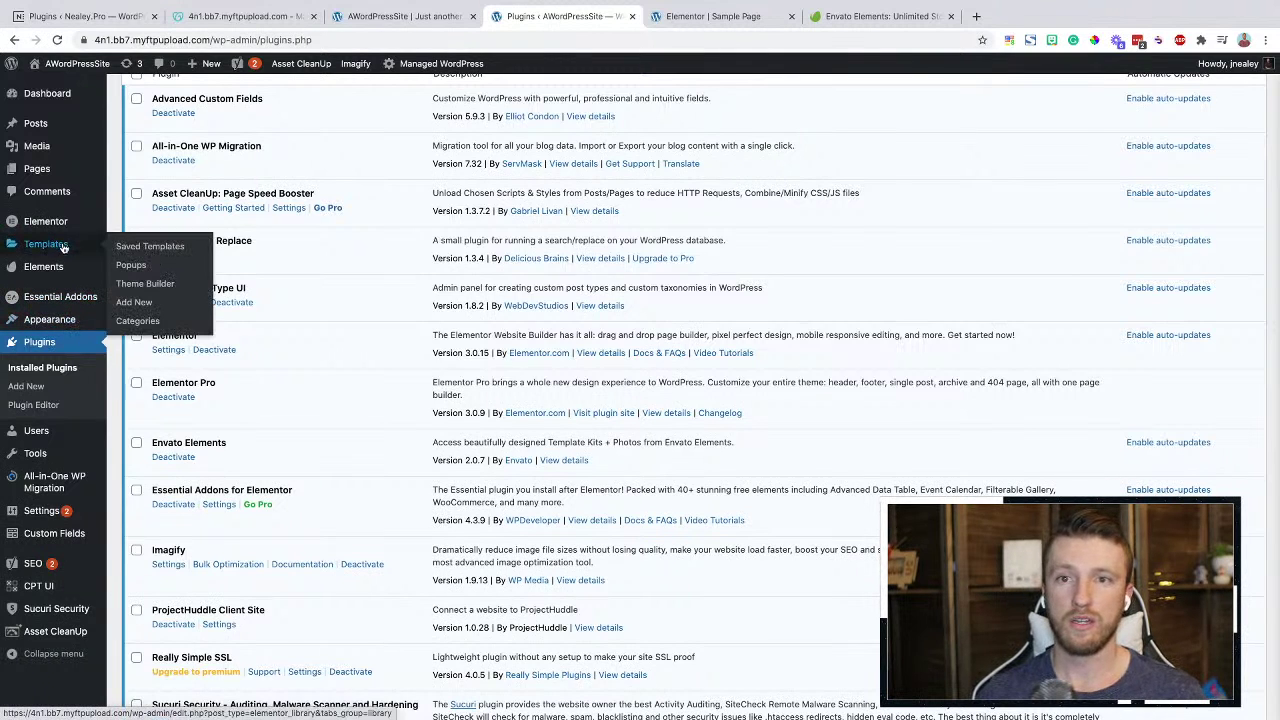
mouse_move(60, 266)
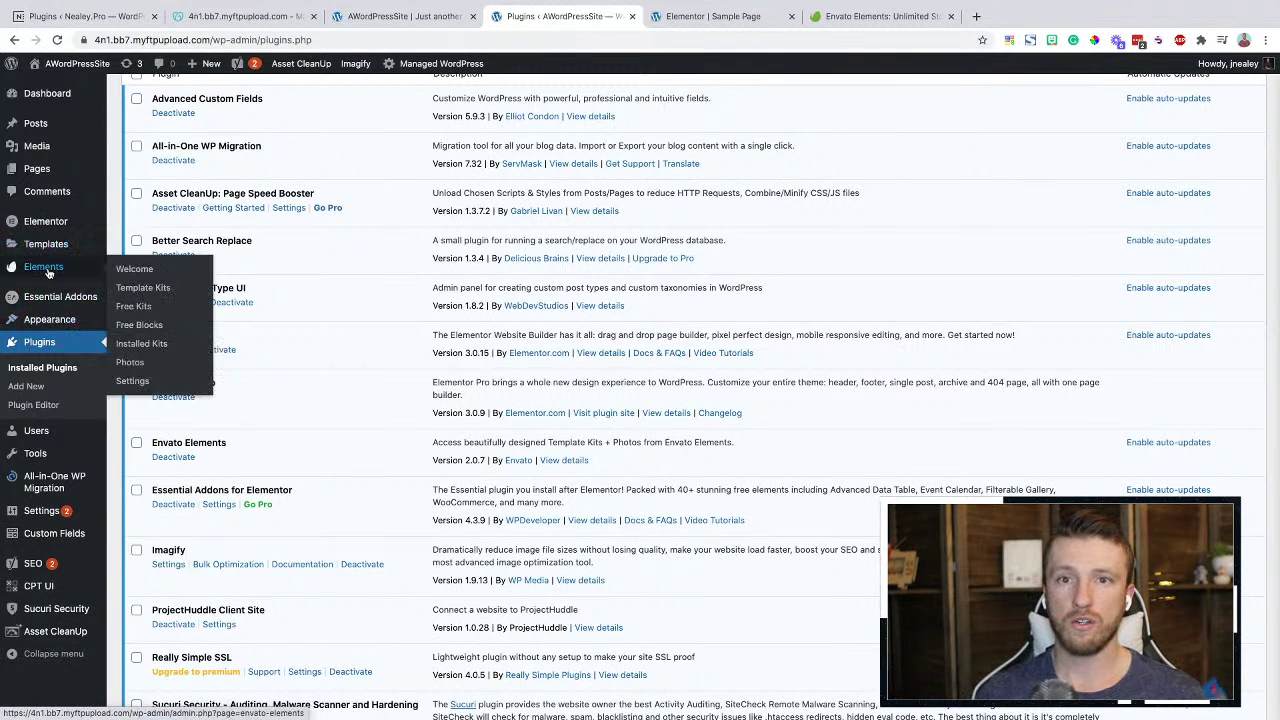
left_click(140, 312)
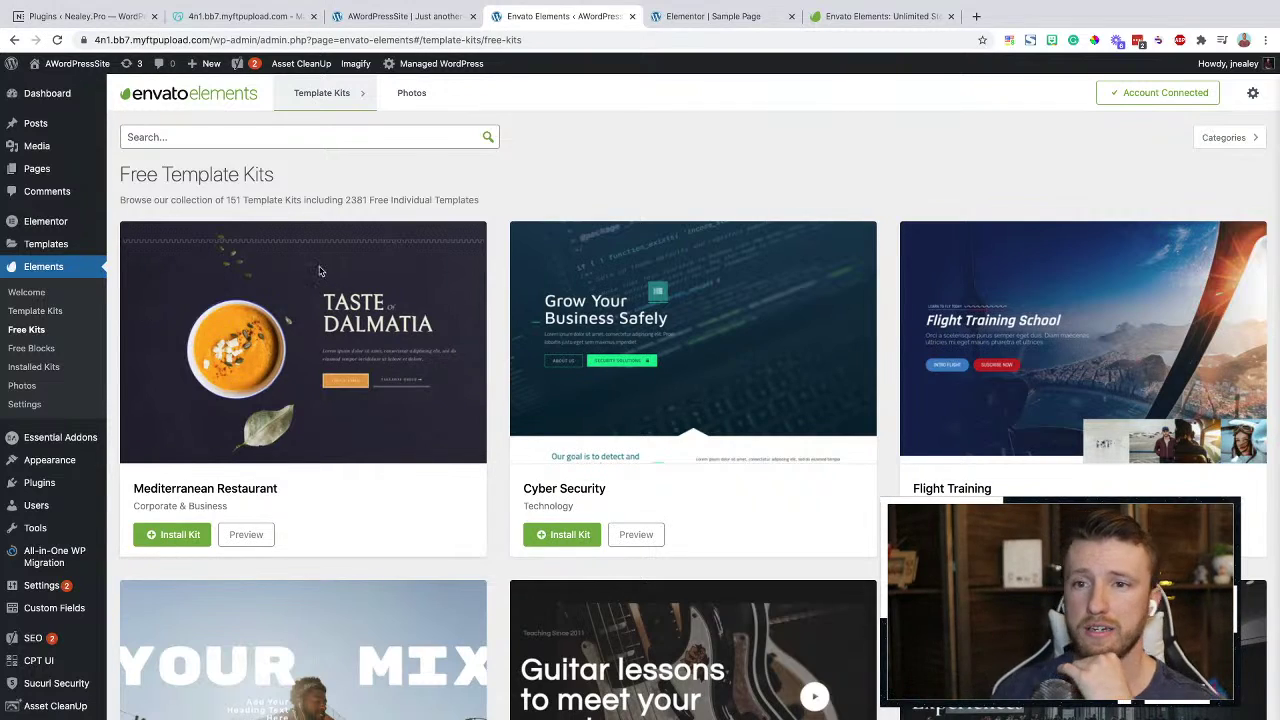
scroll(368, 229, "down", 3)
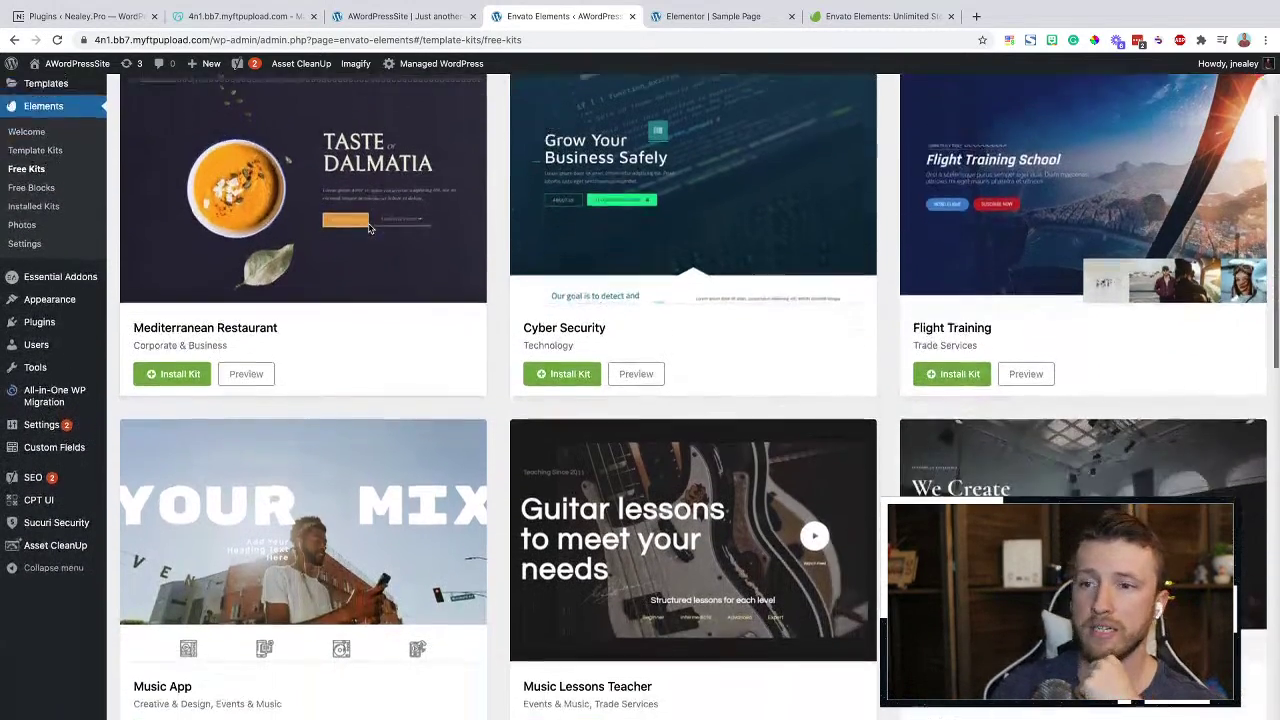
scroll(368, 229, "down", 8)
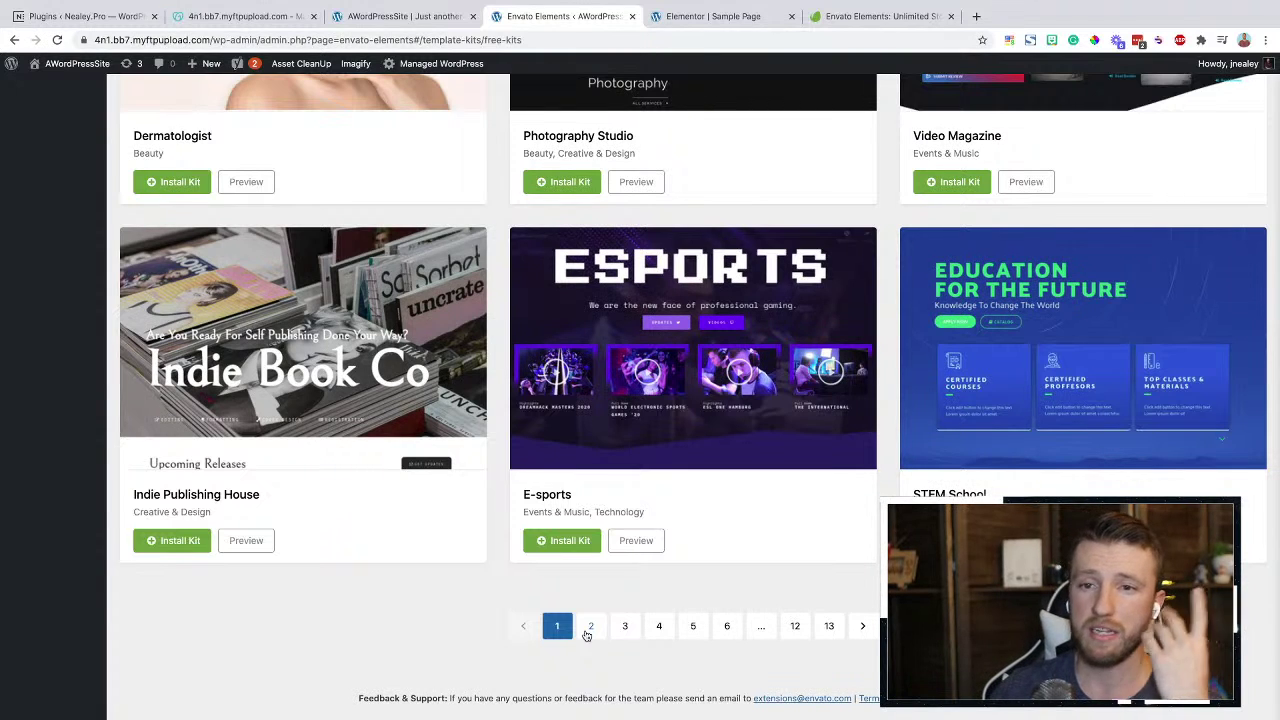
Preview the Indie Publishing House template kit and look through its Home 2 page
left_click(262, 541)
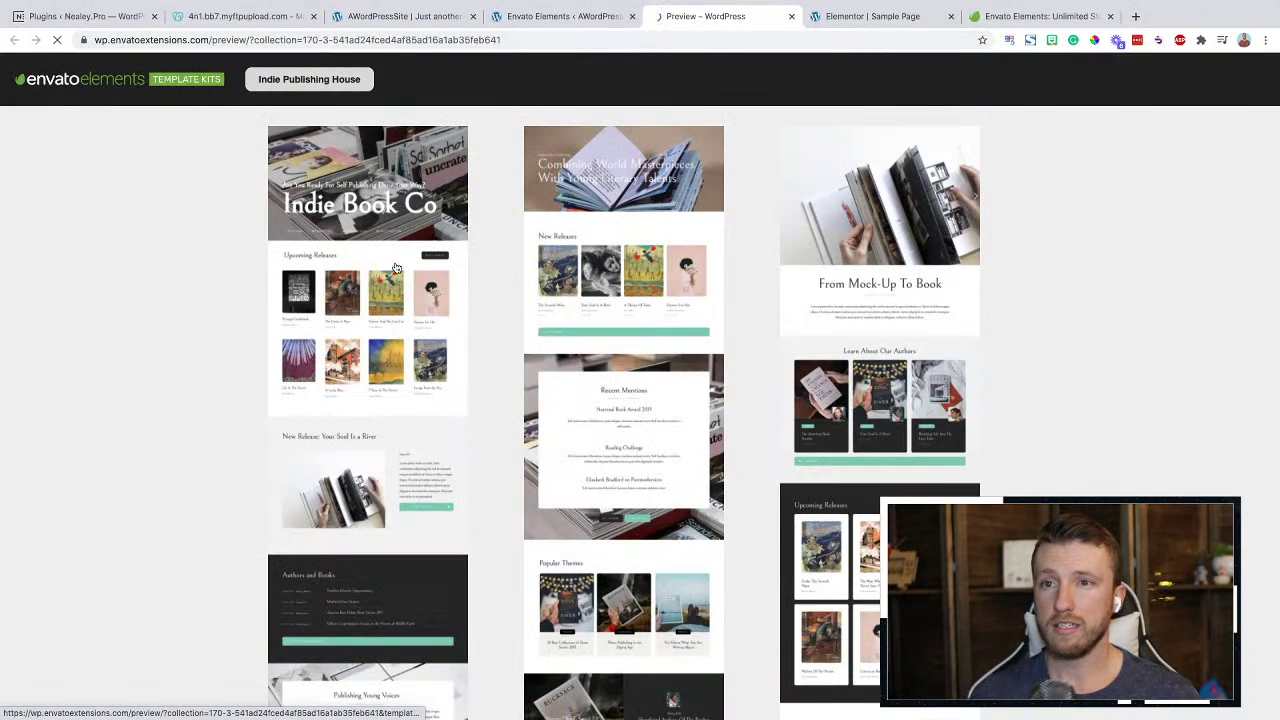
scroll(655, 172, "down", 3)
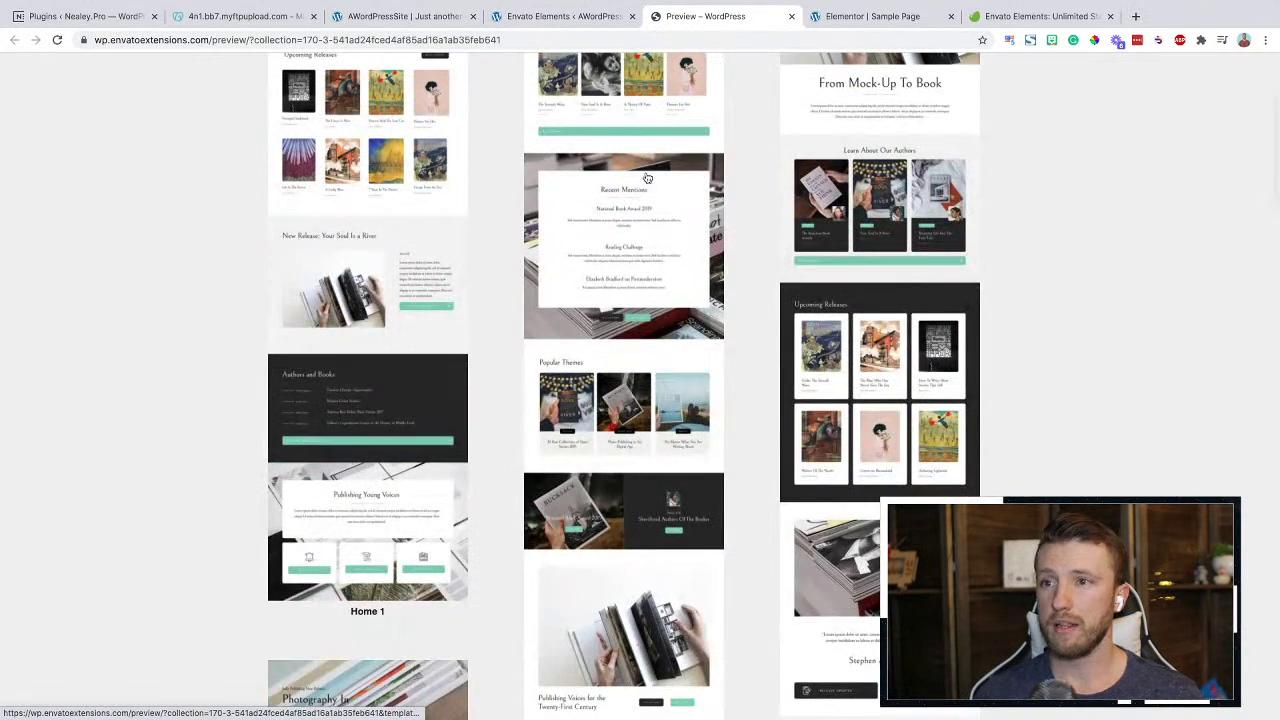
left_click(640, 180)
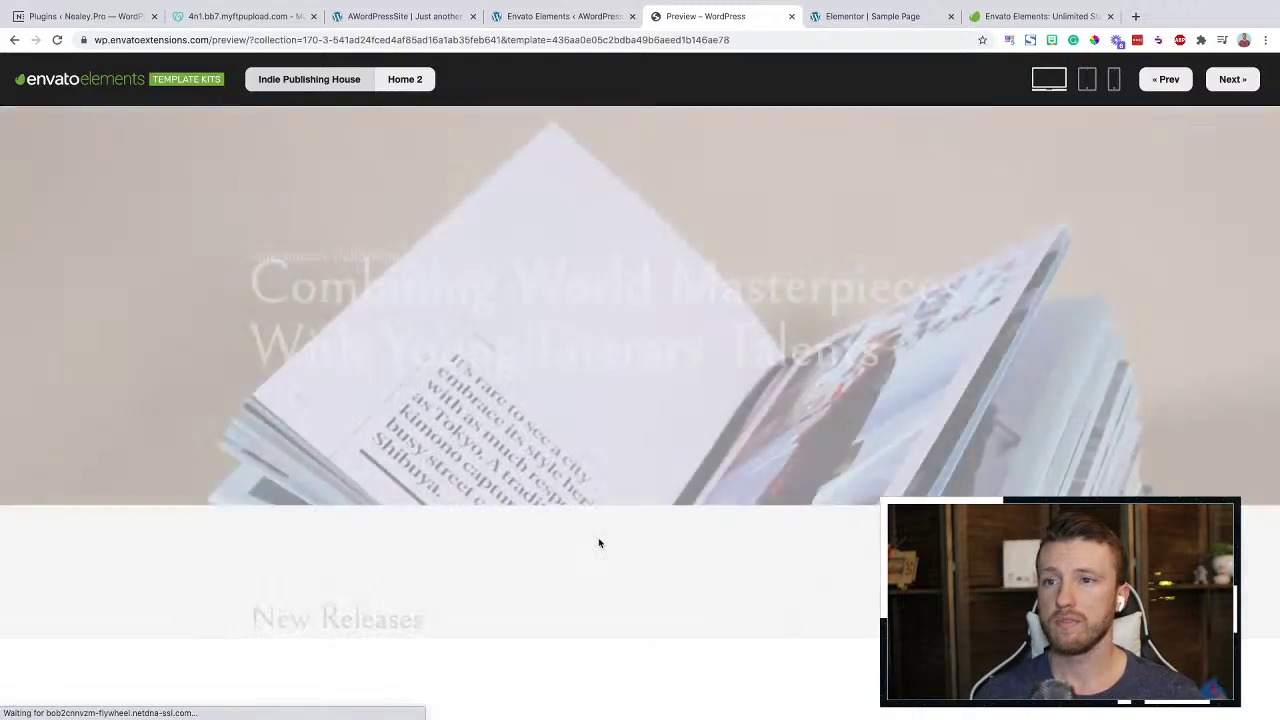
scroll(599, 543, "down", 4)
scroll(598, 537, "down", 10)
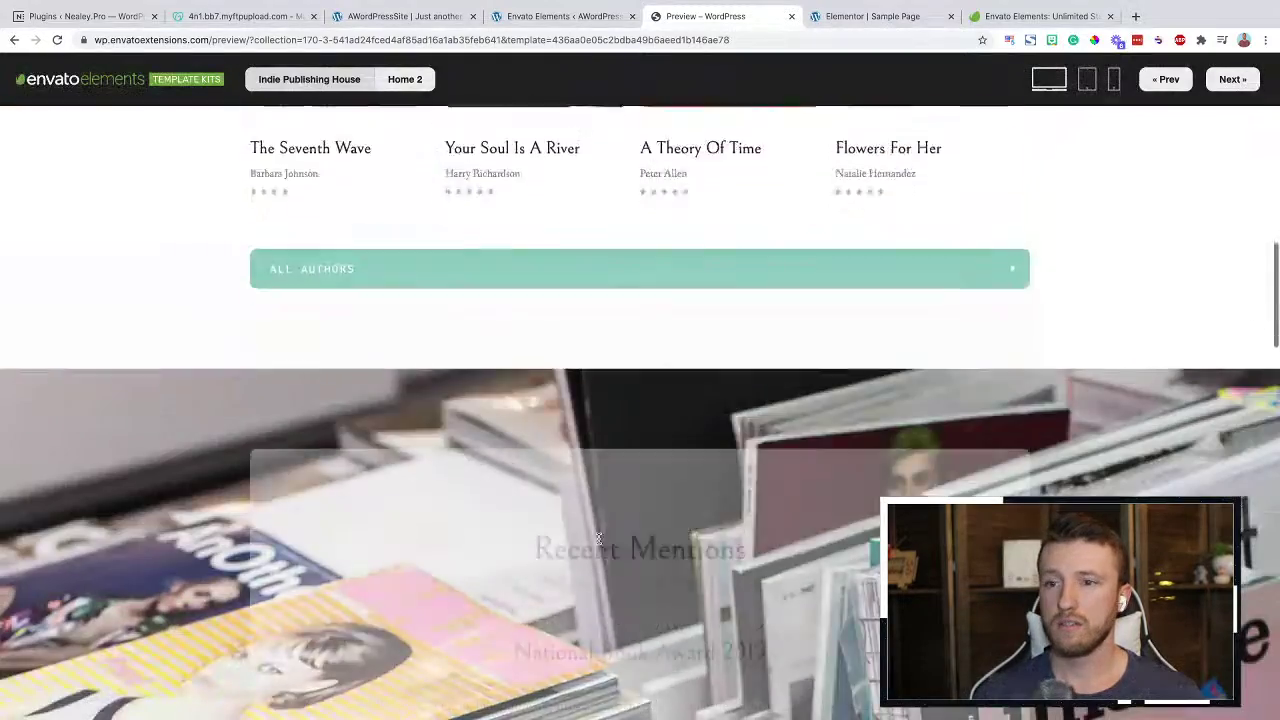
scroll(598, 537, "down", 7)
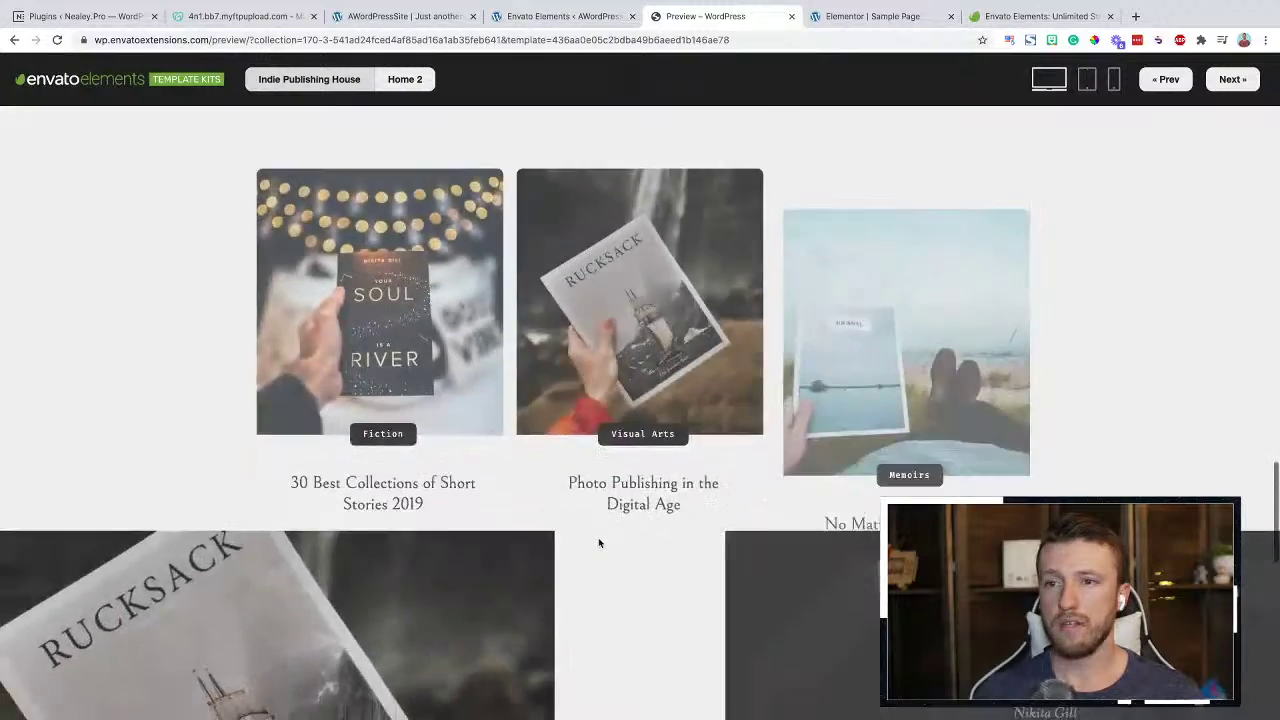
Install the Indie Publishing House kit from the free kits list and open the installed kit's templates
left_click(560, 17)
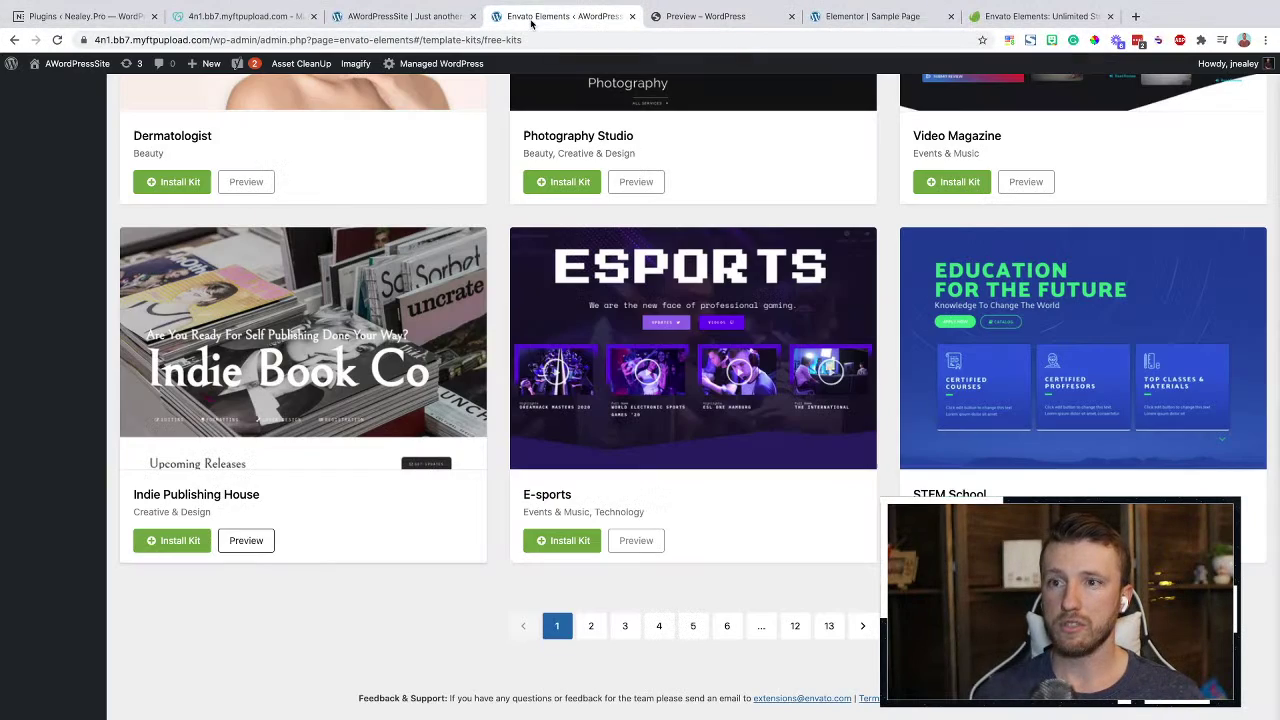
left_click(172, 546)
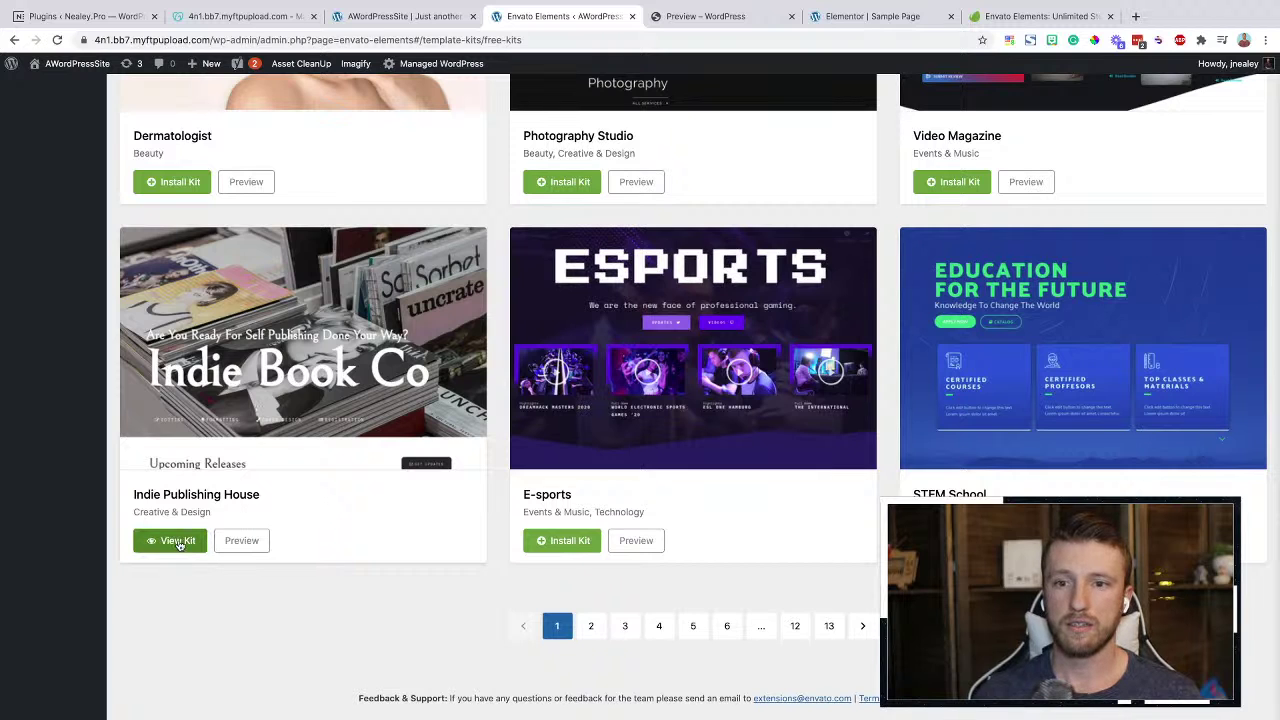
left_click(176, 540)
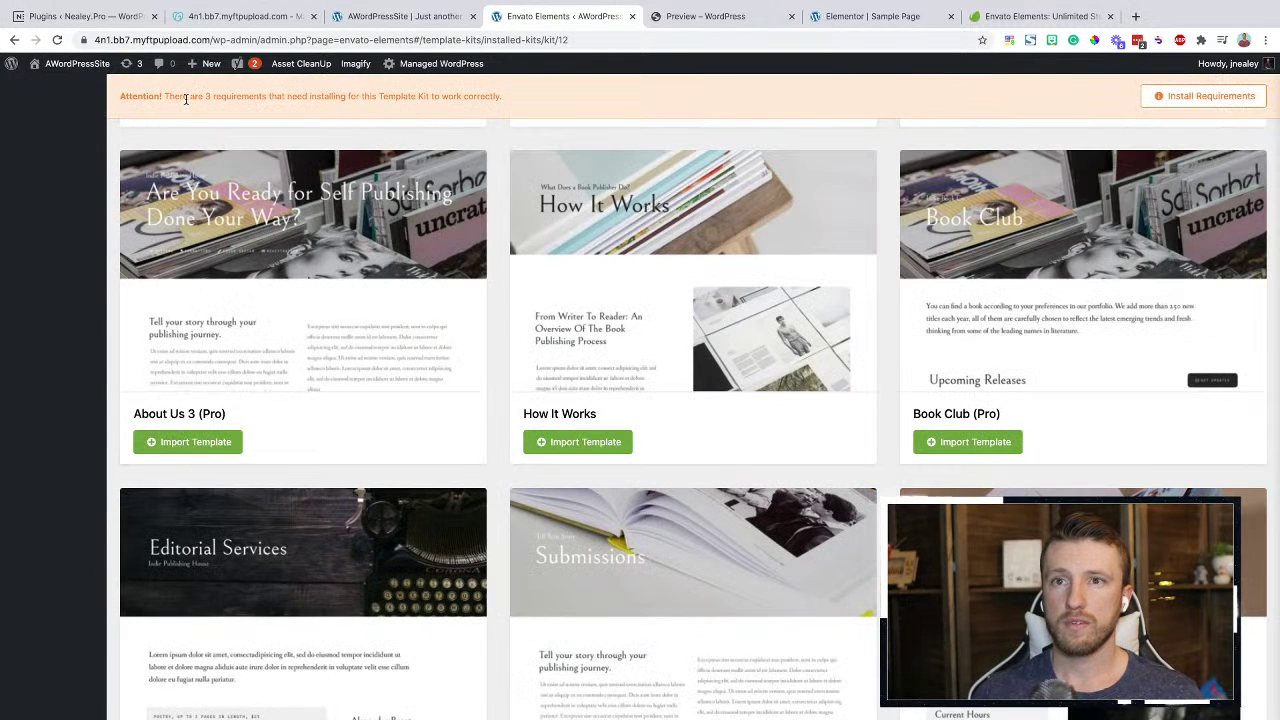
Review the missing requirements of the Indie Publishing House kit and close the list without installing them
left_click_drag(187, 97, 535, 118)
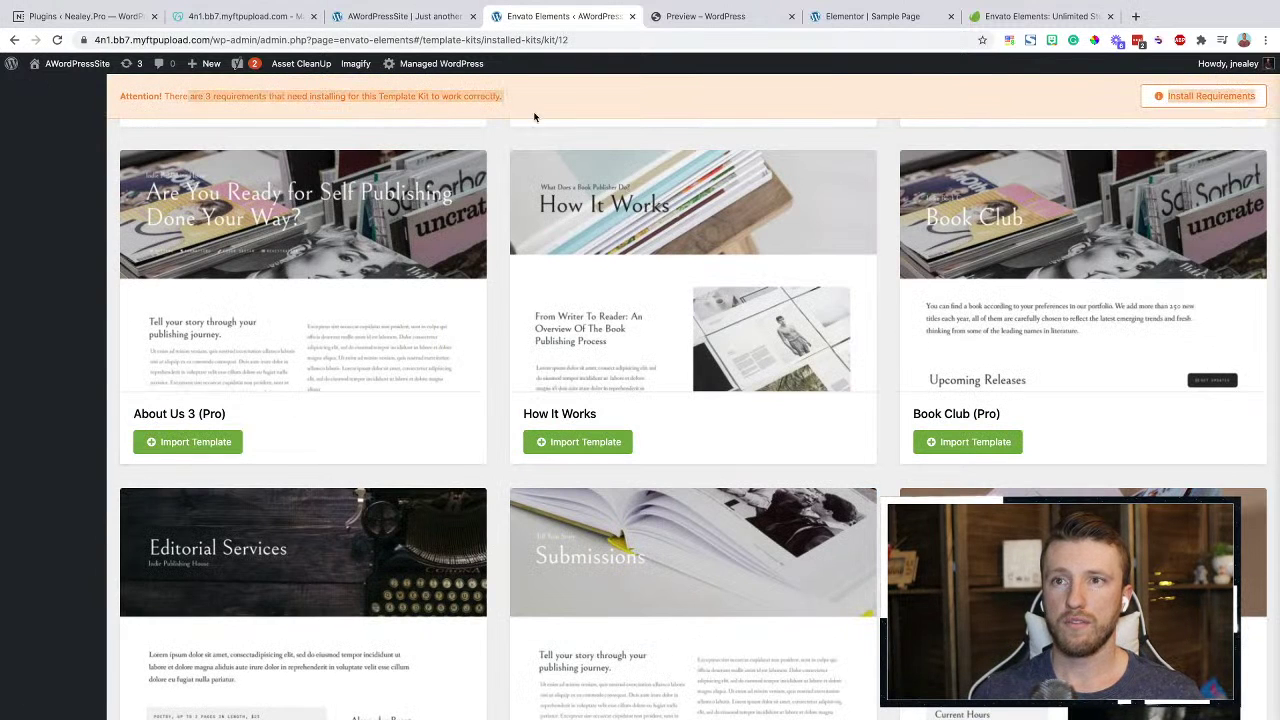
left_click(1194, 97)
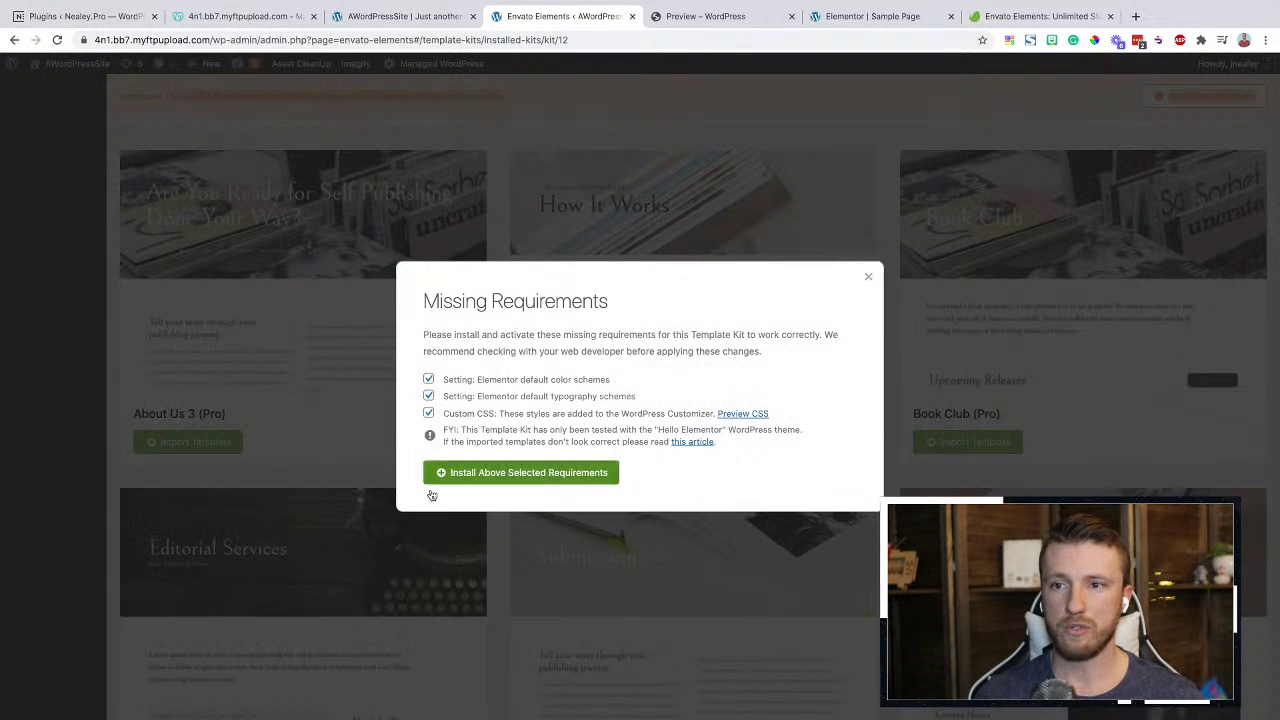
left_click(868, 277)
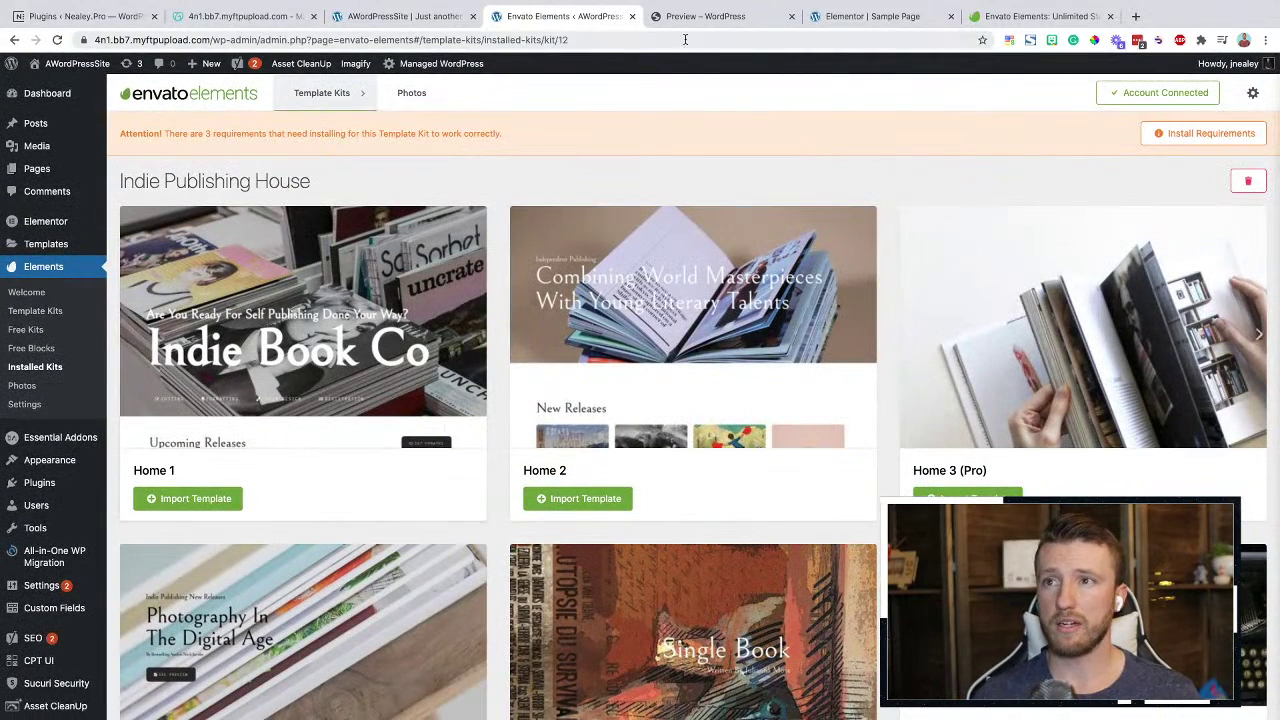
In the Elementor Sample Page, insert the blue "About - Two Column: Heading & Copy" block from Envato's free About blocks
left_click(870, 16)
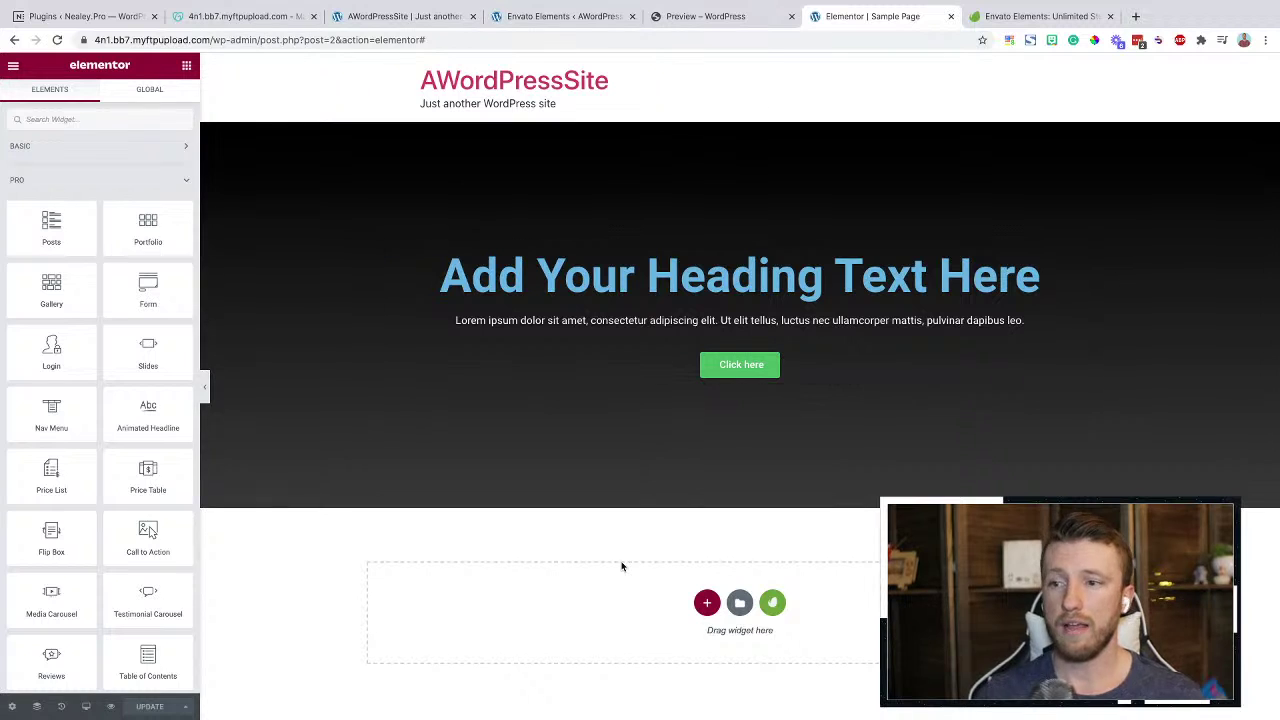
left_click(773, 603)
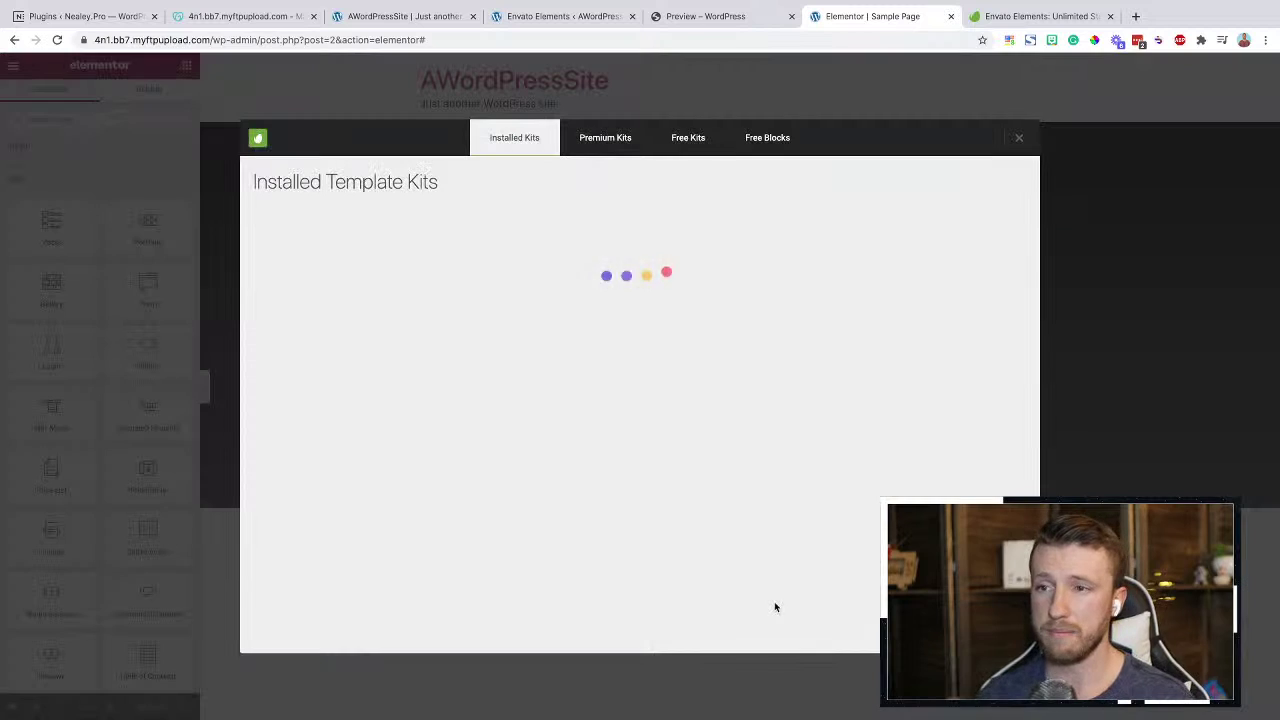
left_click(757, 140)
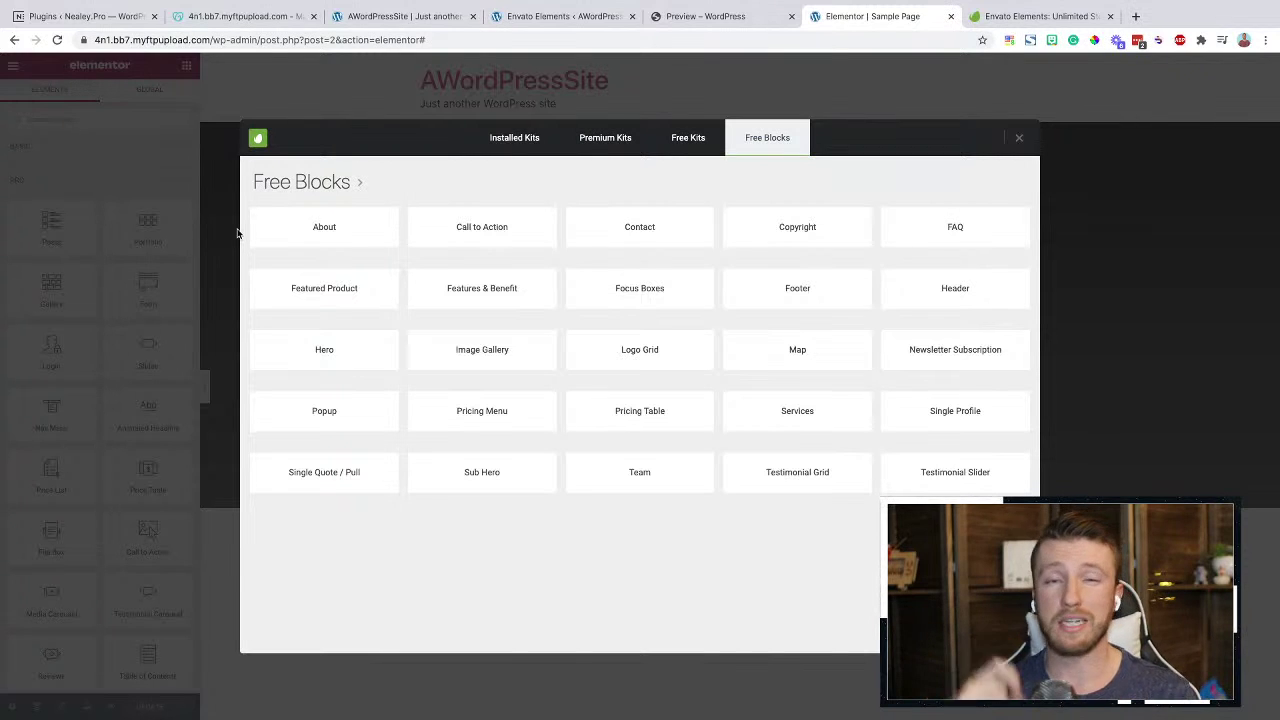
left_click(349, 233)
scroll(458, 283, "down", 3)
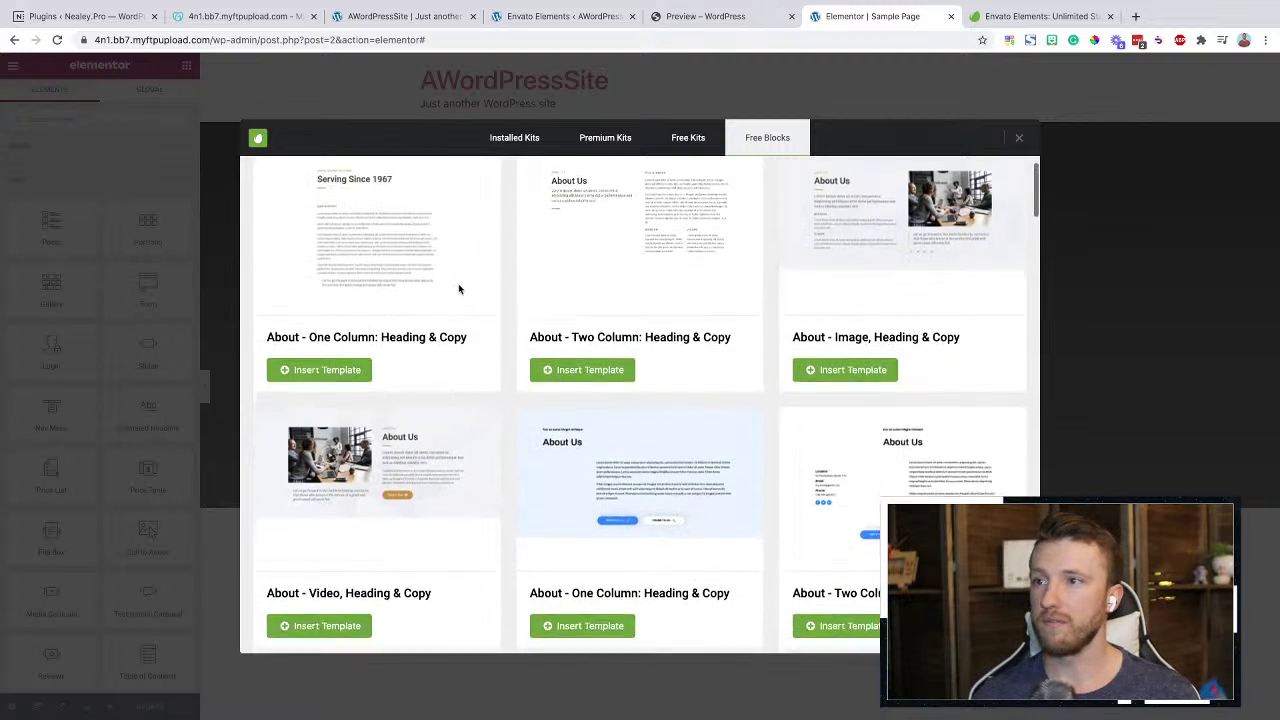
scroll(459, 289, "down", 5)
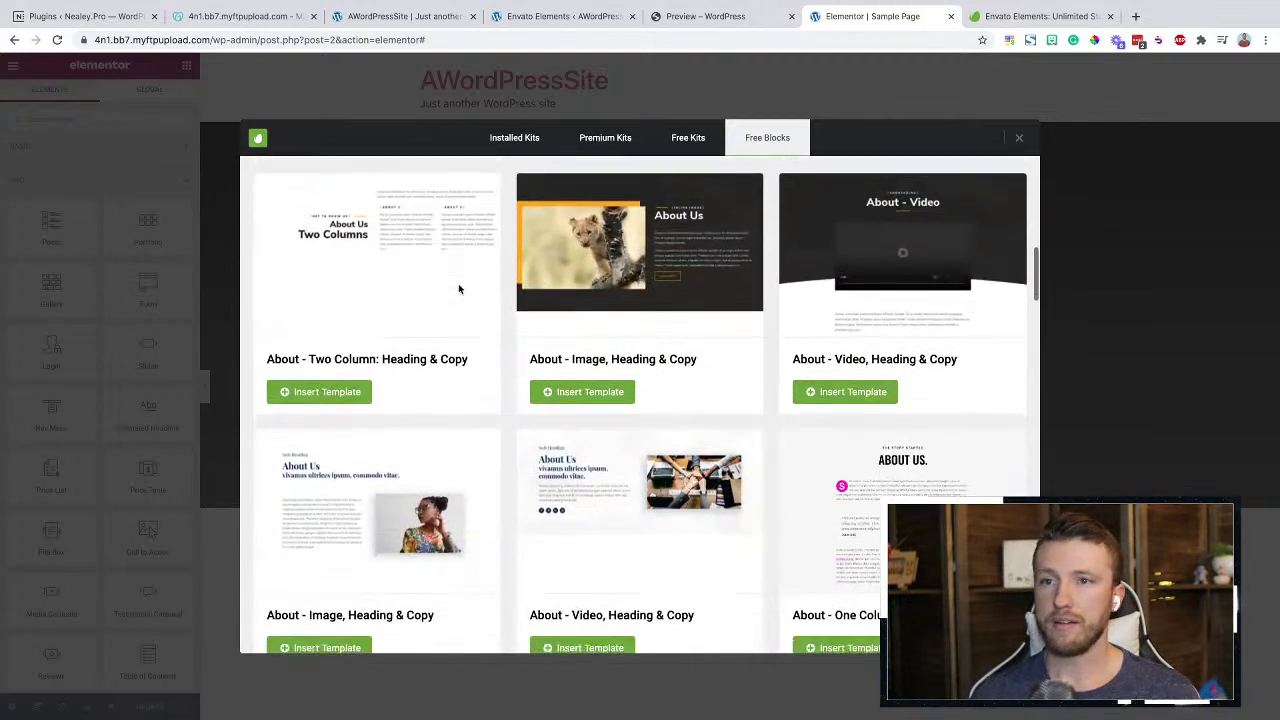
scroll(503, 431, "down", 5)
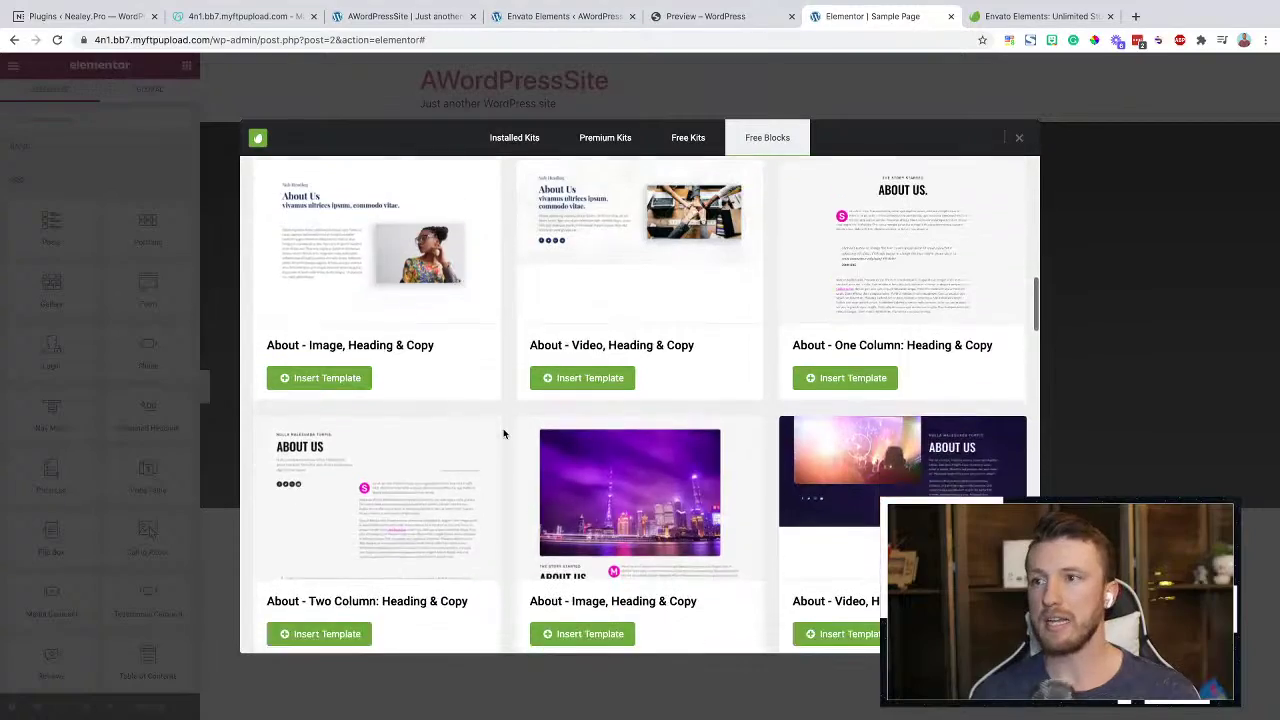
scroll(503, 432, "down", 2)
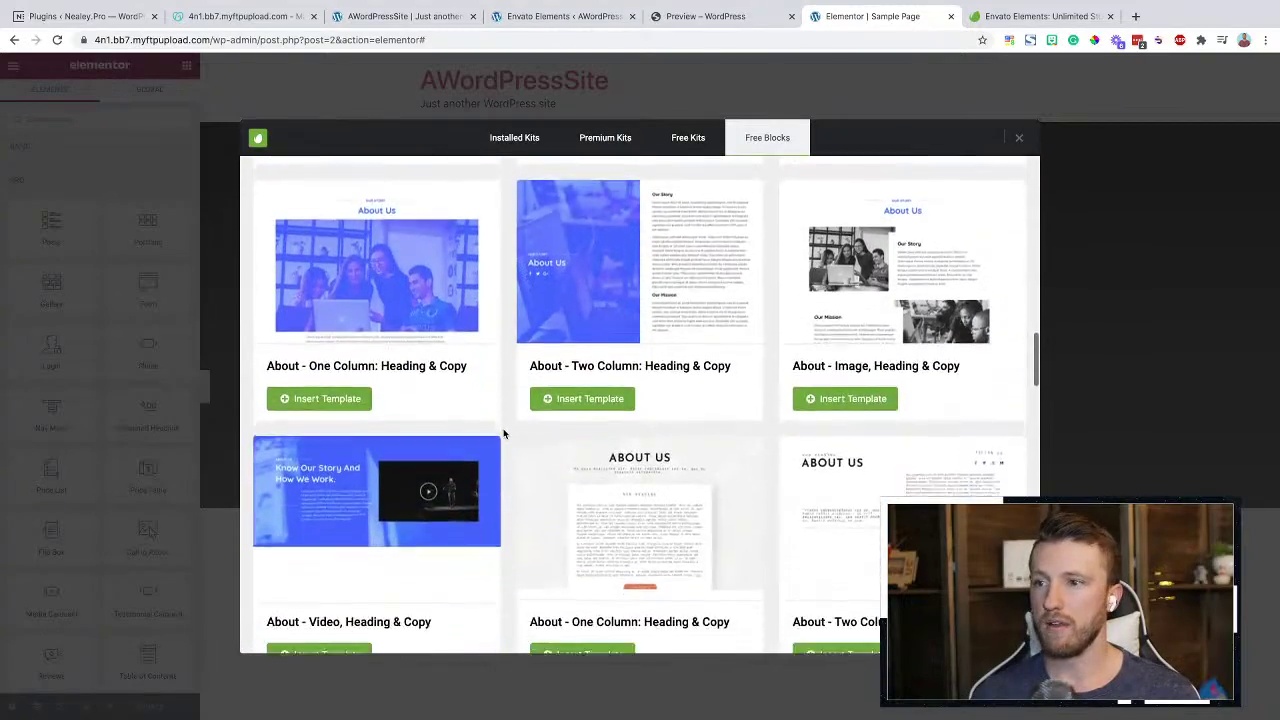
scroll(503, 433, "up", 2)
scroll(503, 433, "down", 1)
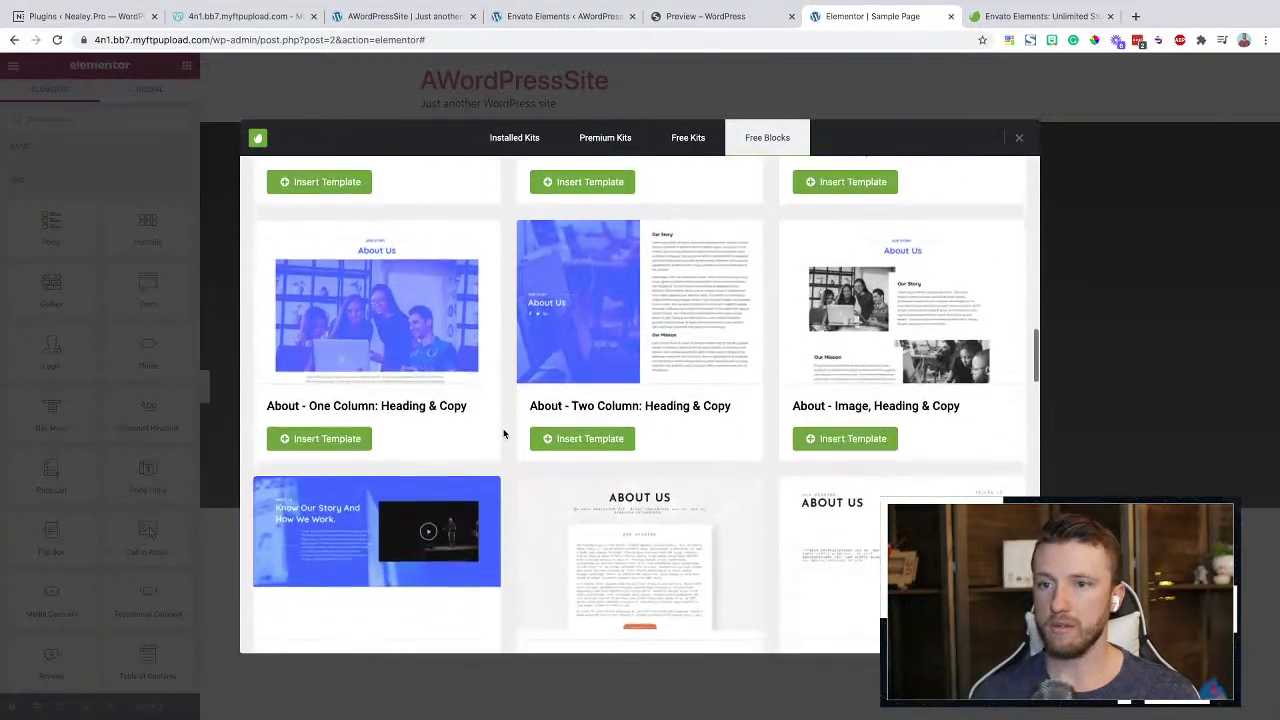
left_click(593, 420)
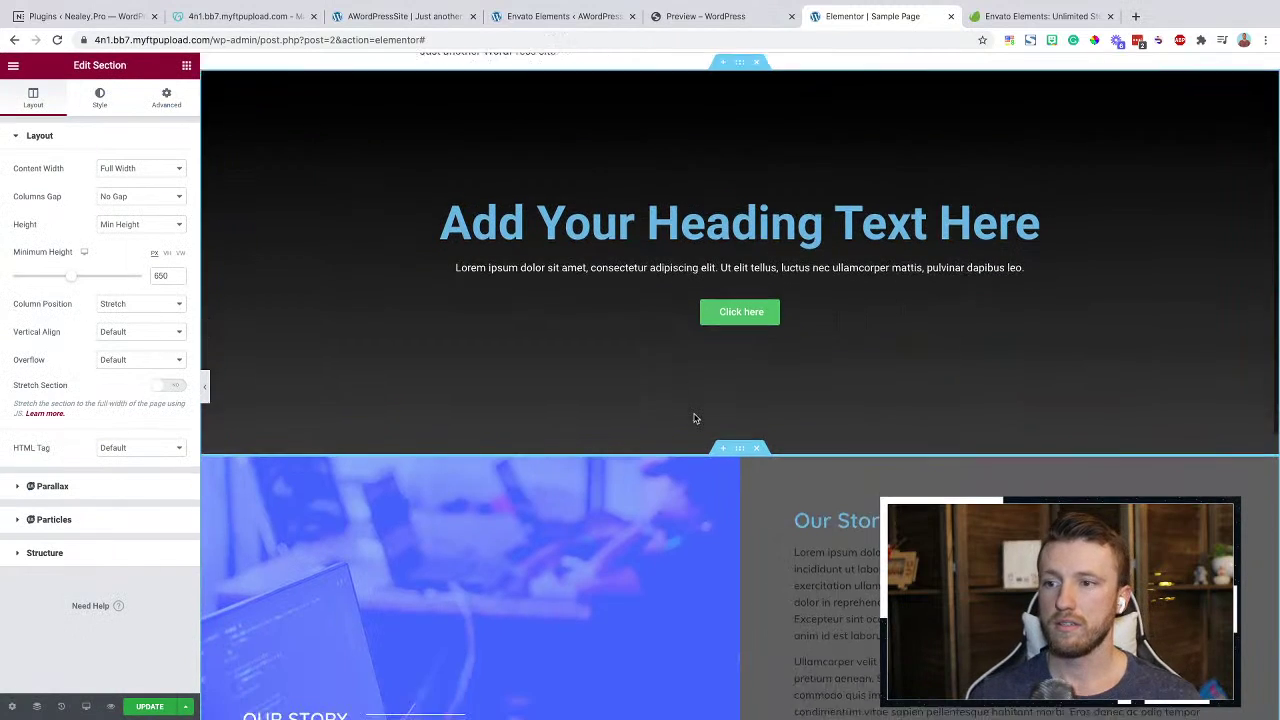
Give the Our Story text column of the About section a classic white background
scroll(695, 418, "down", 3)
scroll(695, 418, "up", 1)
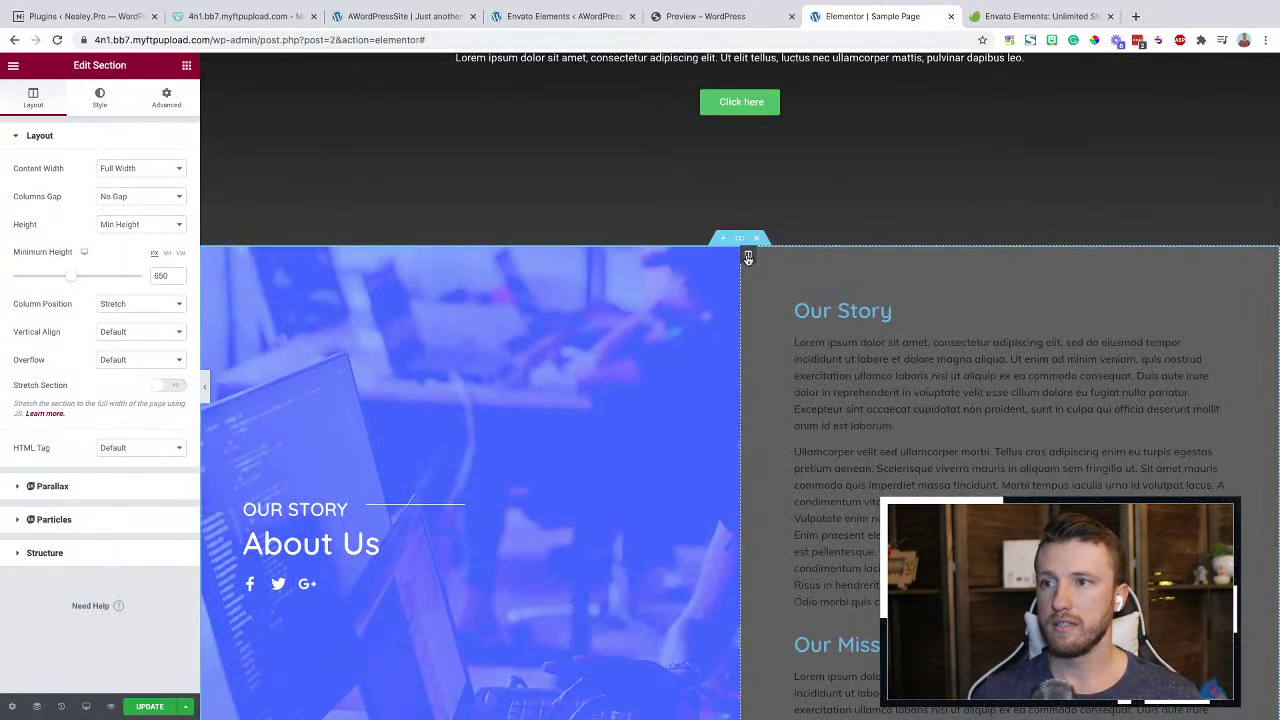
left_click(748, 257)
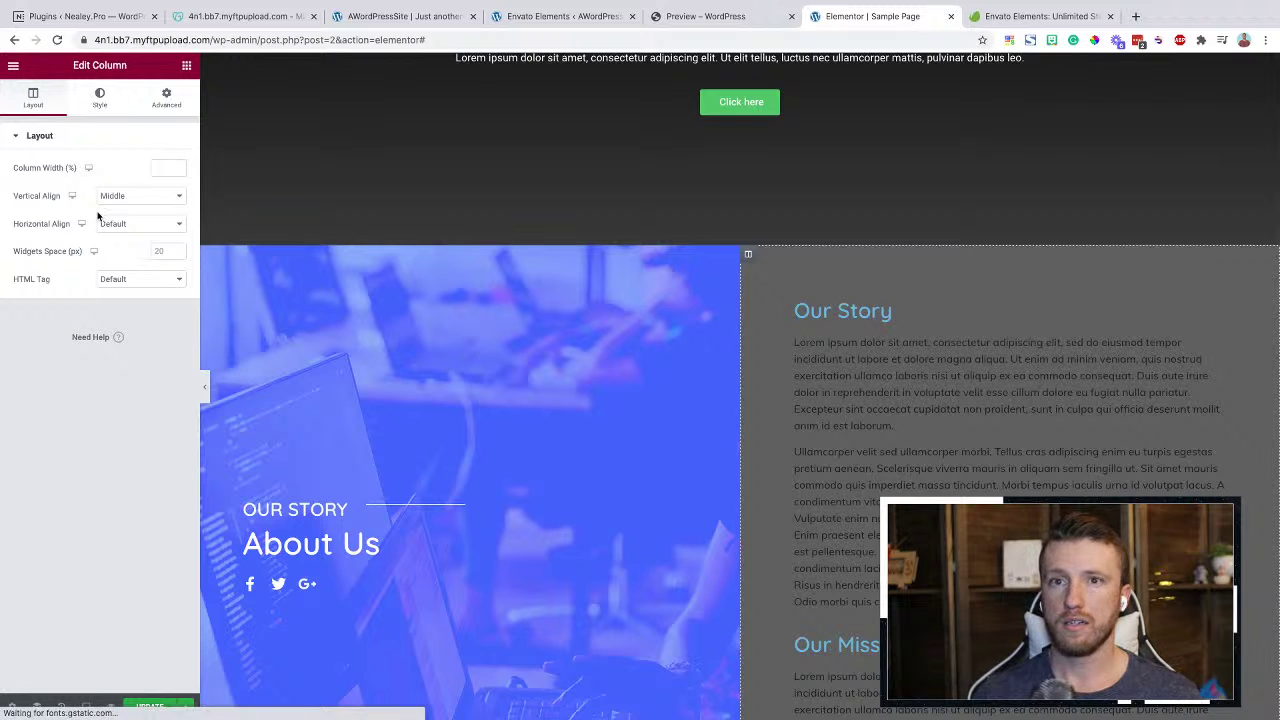
left_click(99, 97)
left_click(142, 198)
left_click(177, 224)
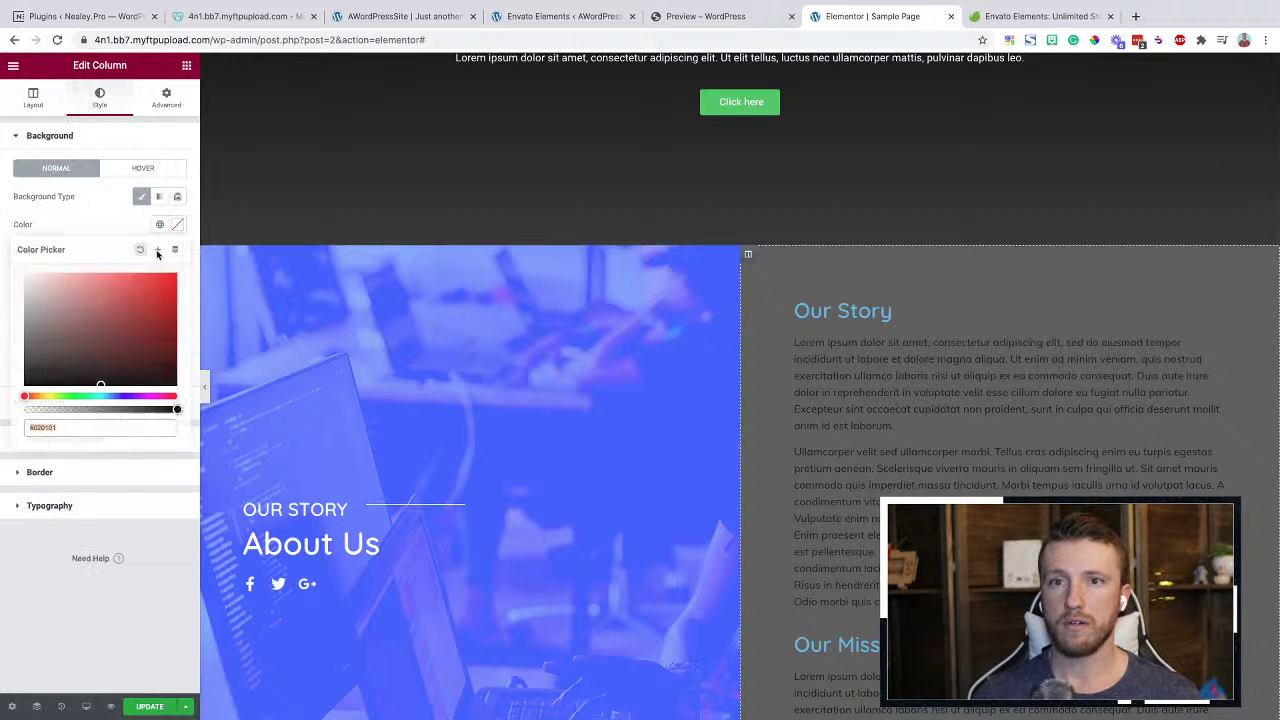
left_click(100, 212)
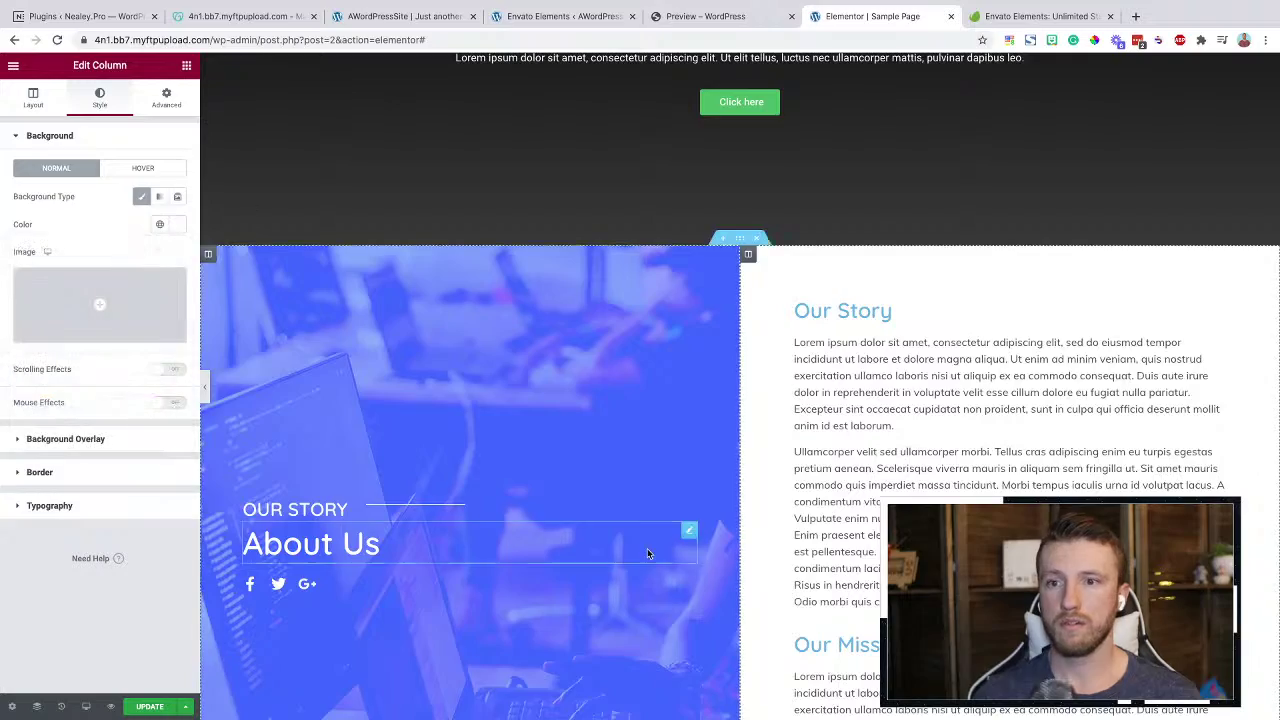
Check the About section with the editing panel hidden, and delete the section from the page
scroll(649, 552, "down", 3)
scroll(649, 552, "up", 5)
scroll(250, 470, "down", 3)
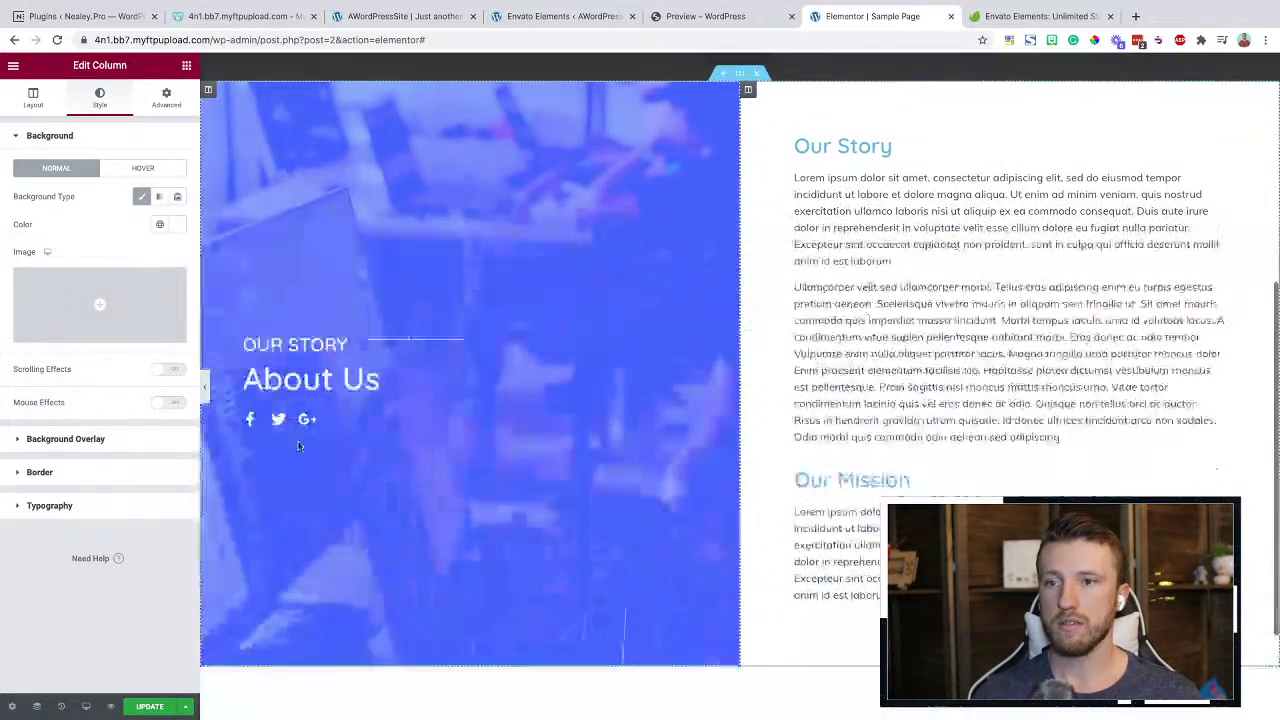
left_click(205, 387)
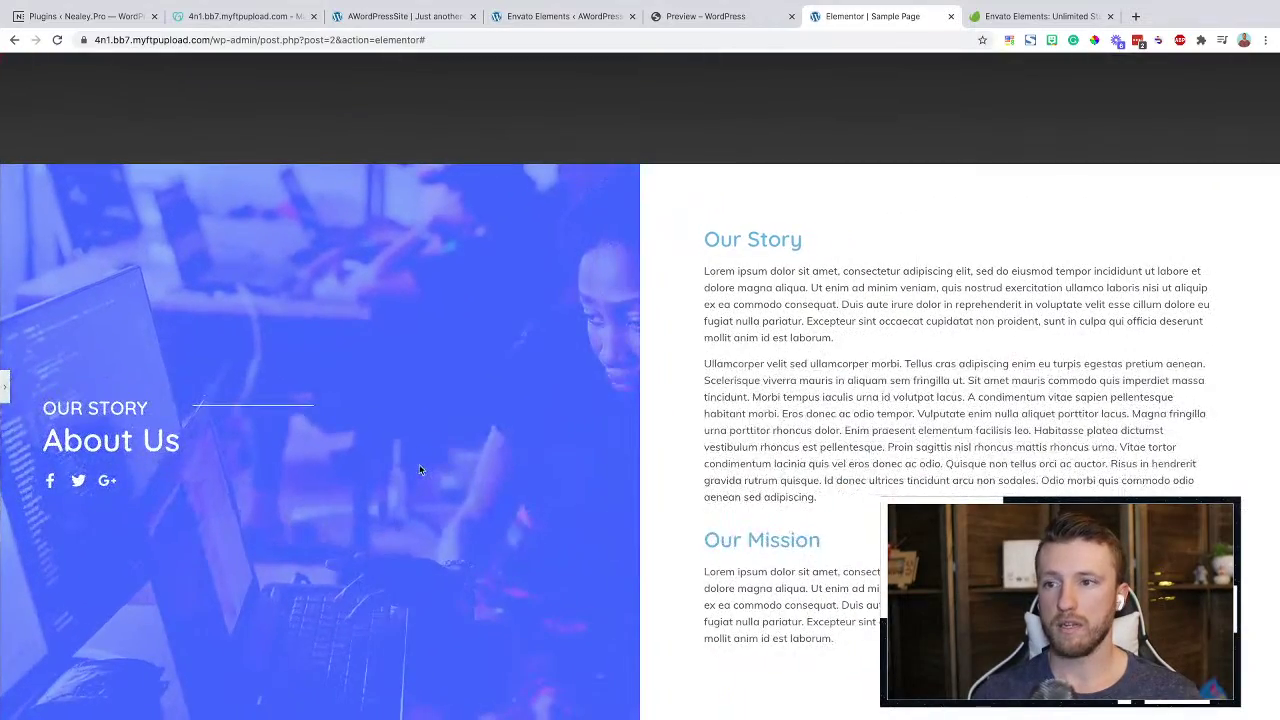
left_click(5, 387)
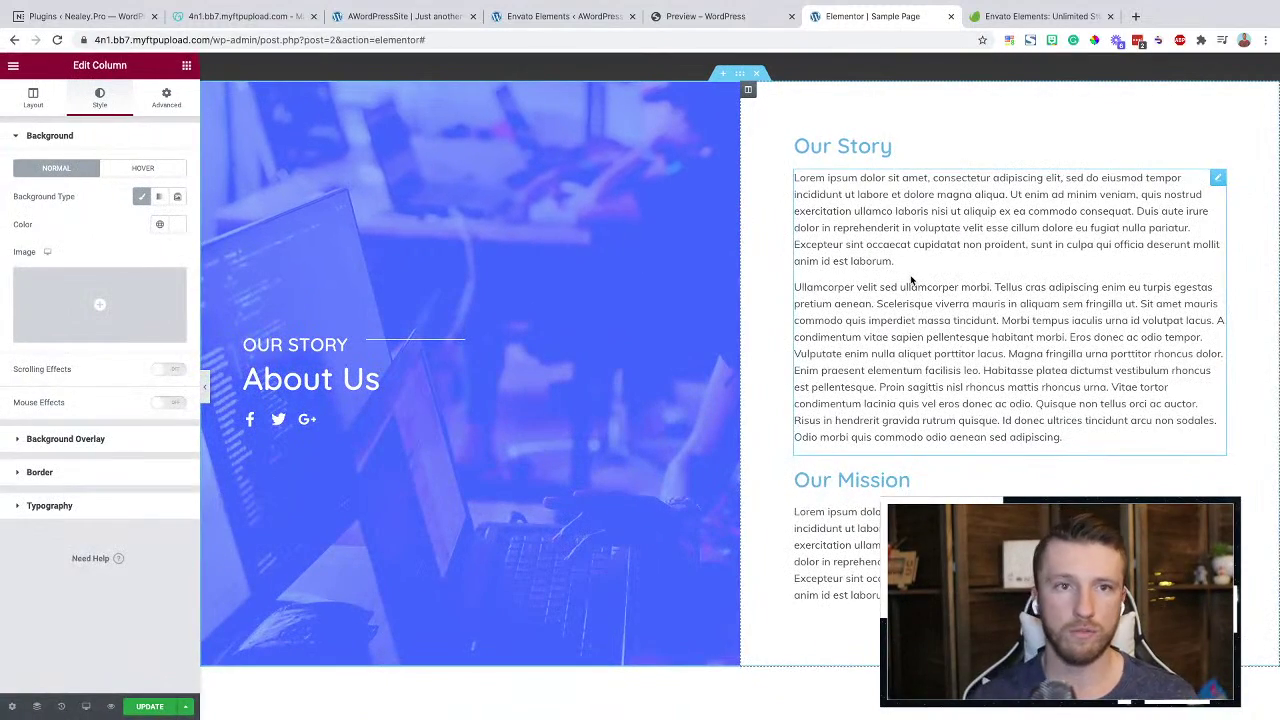
scroll(760, 234, "up", 1)
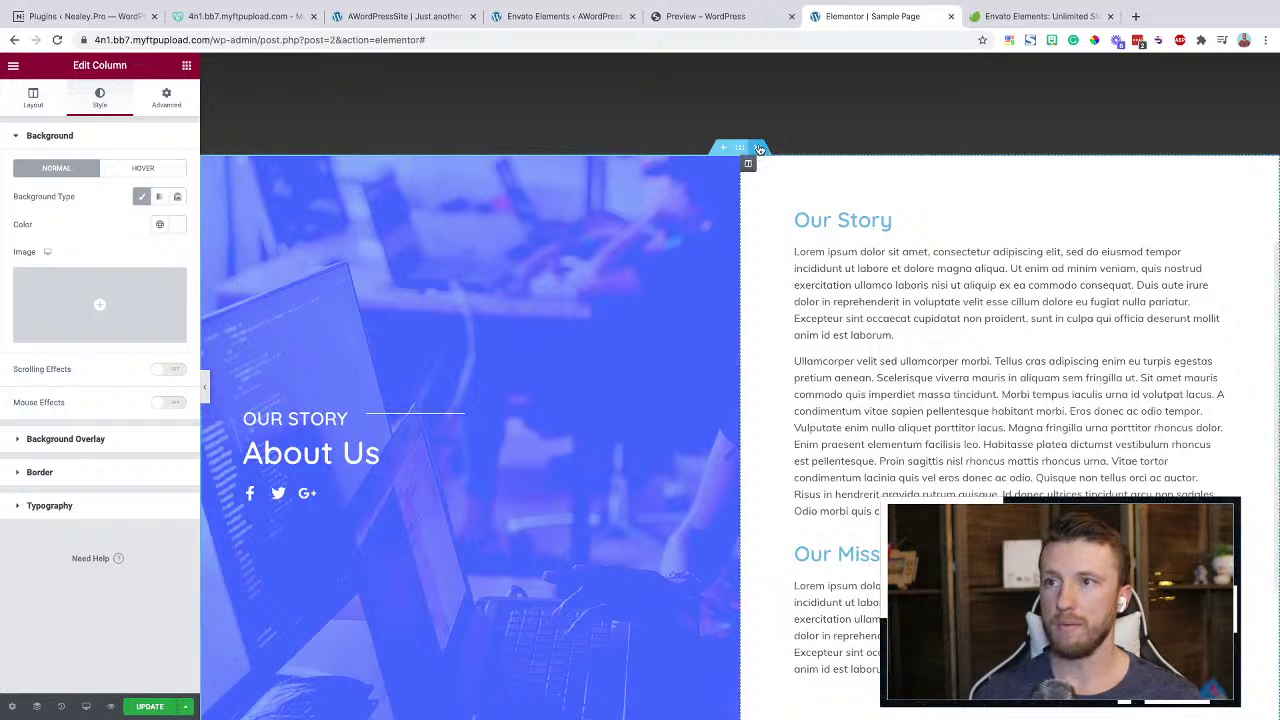
left_click(757, 147)
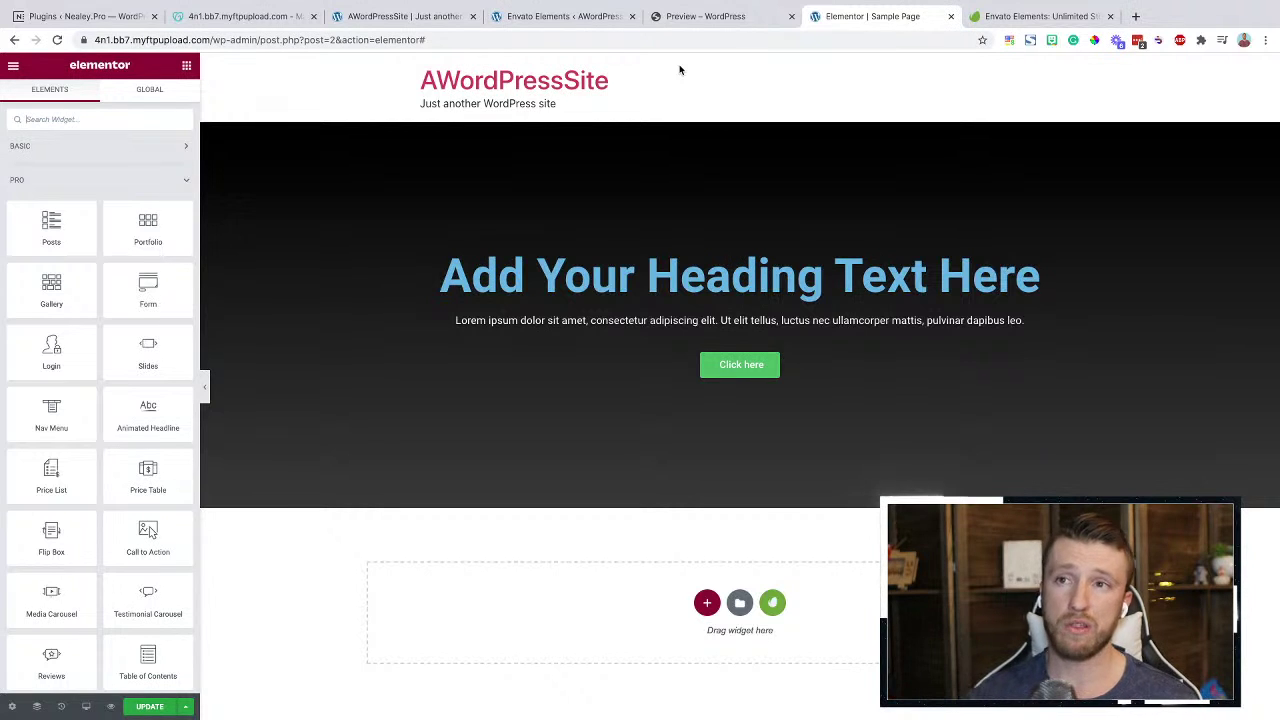
left_click(727, 16)
left_click(538, 17)
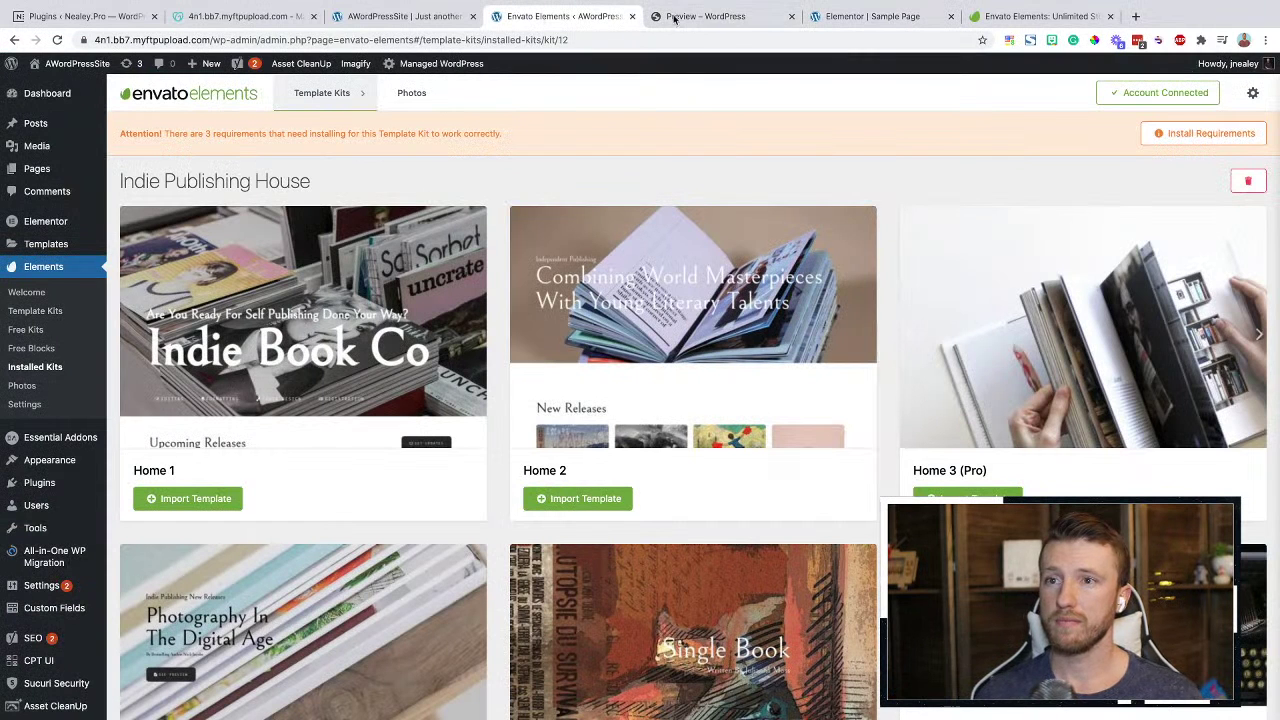
left_click(843, 16)
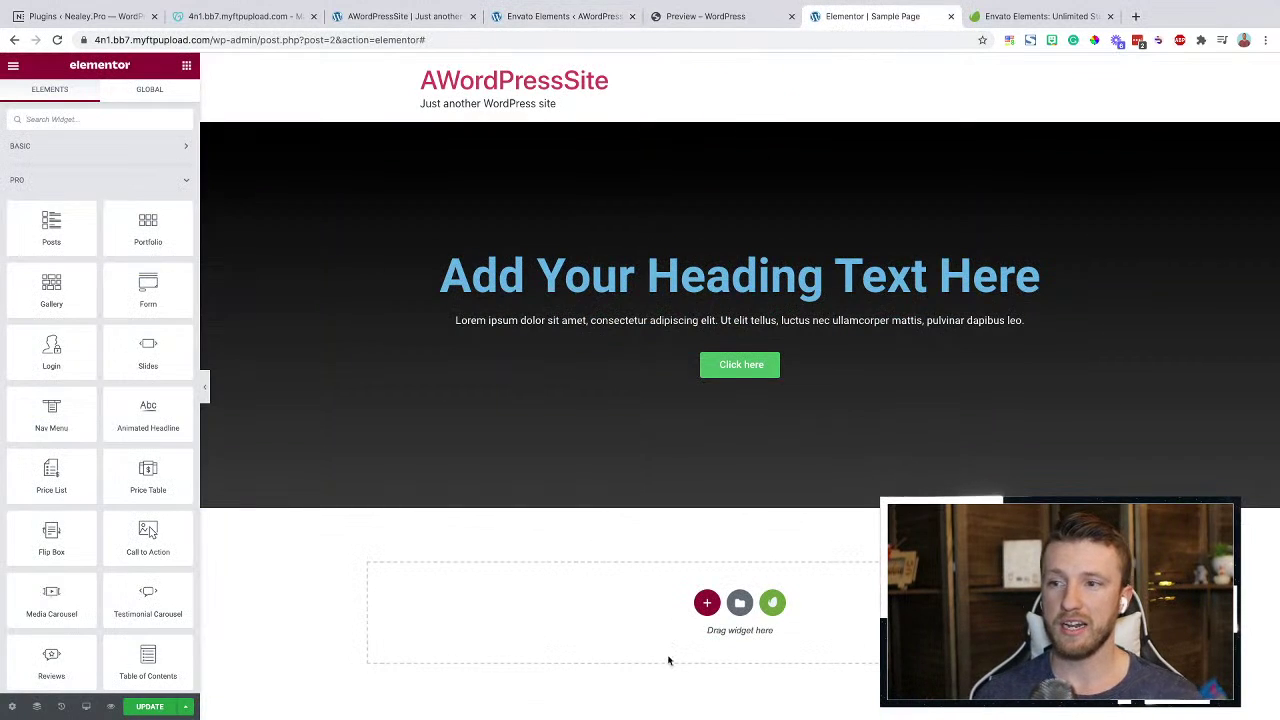
Add a single-column section below the hero and place a basic Image widget in it
left_click(707, 602)
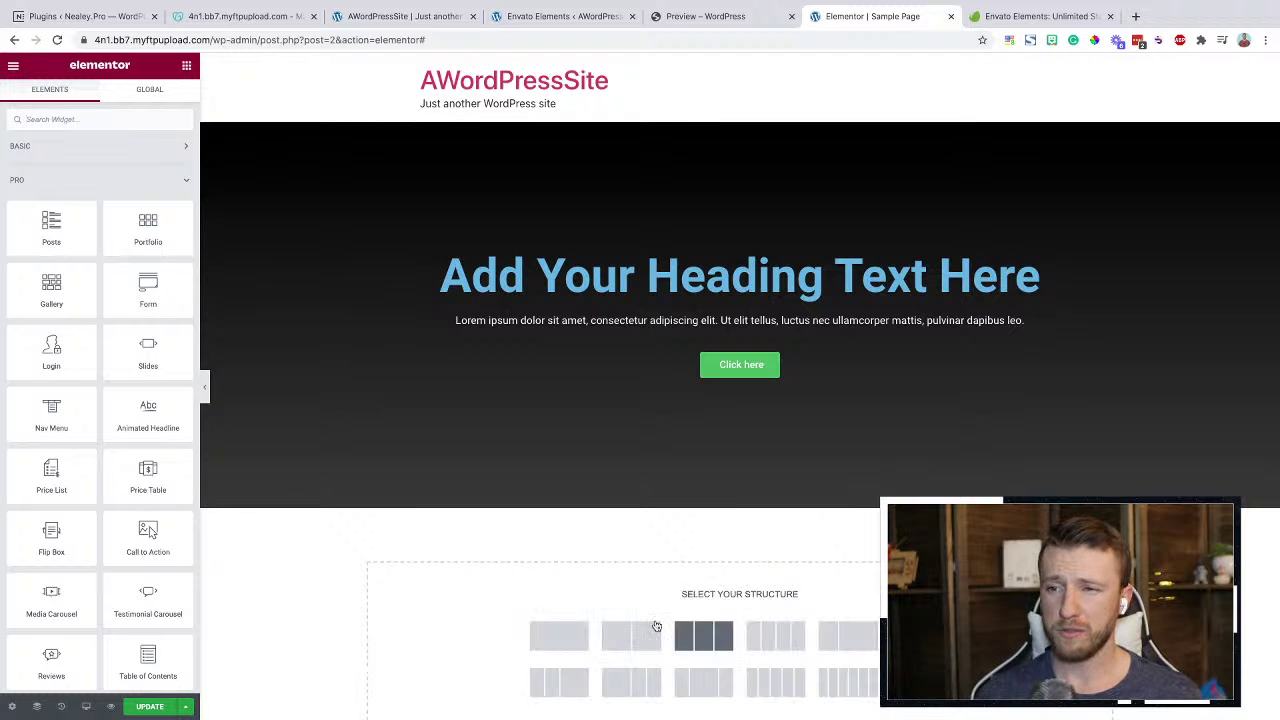
left_click(546, 631)
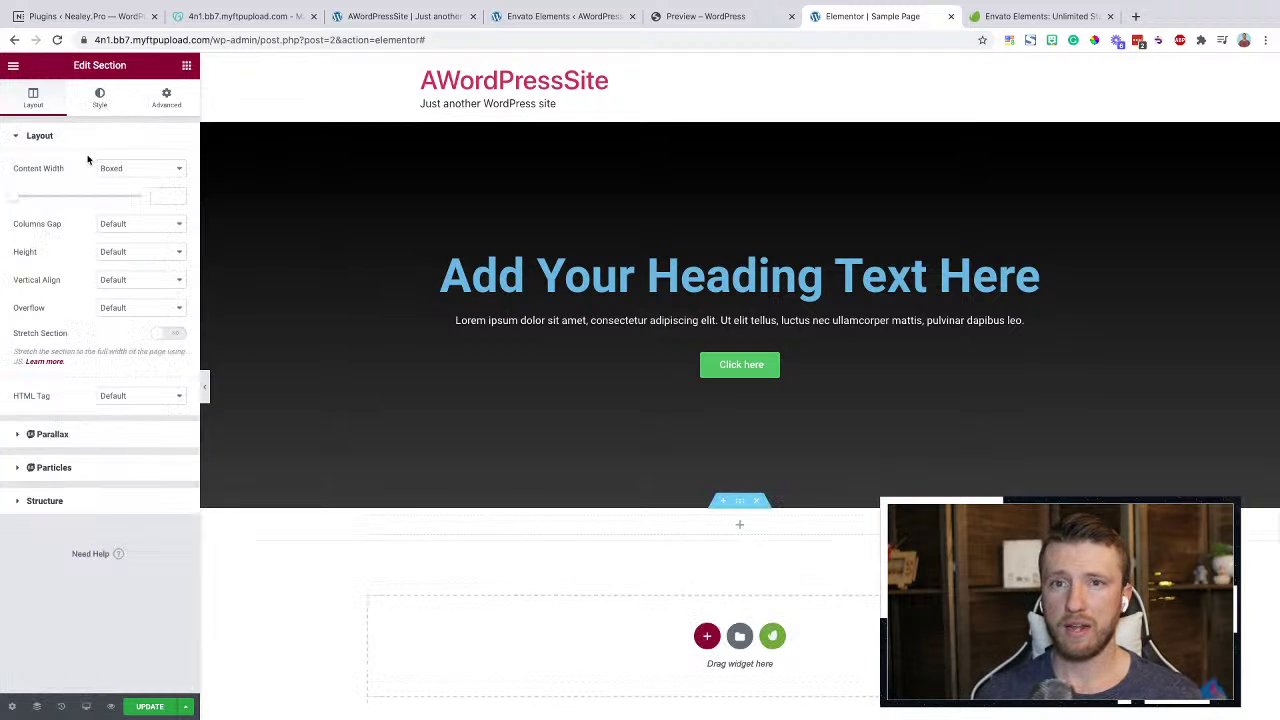
left_click(186, 65)
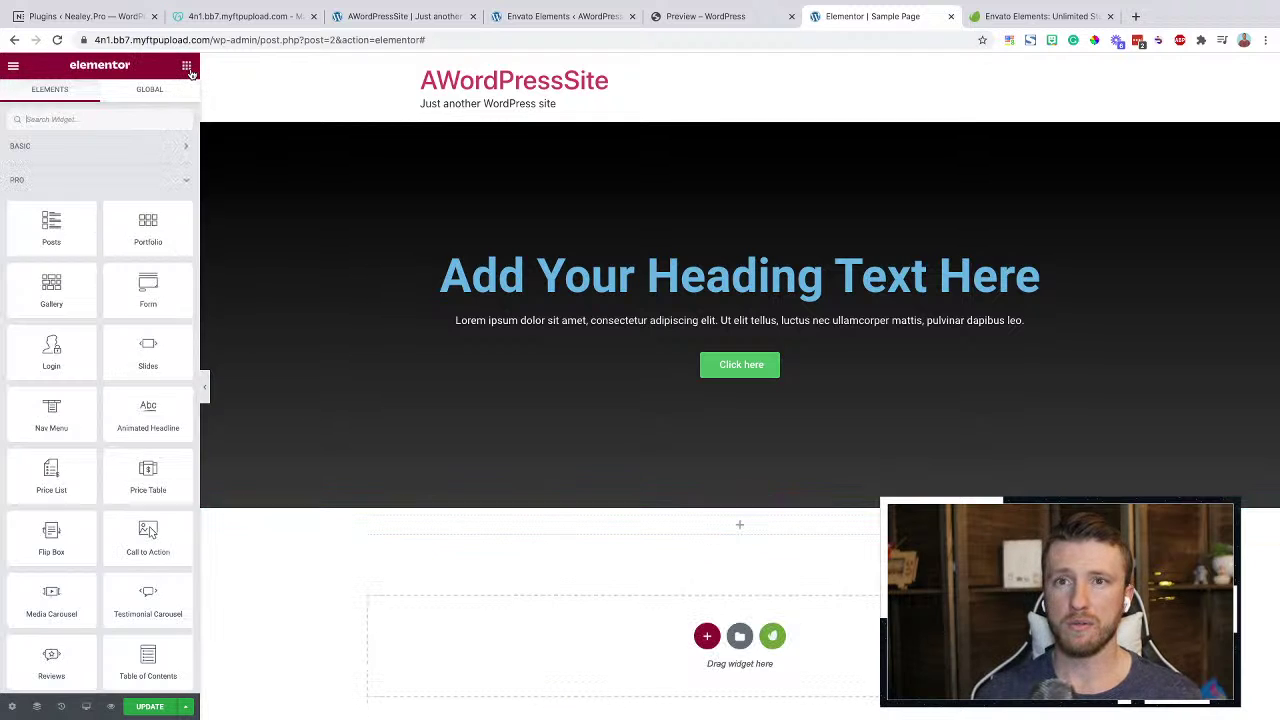
left_click(186, 147)
left_click_drag(51, 255, 602, 520)
Try to import the "Walking alone in the Highlands" photo from Envato Elements into the Image widget
left_click(78, 217)
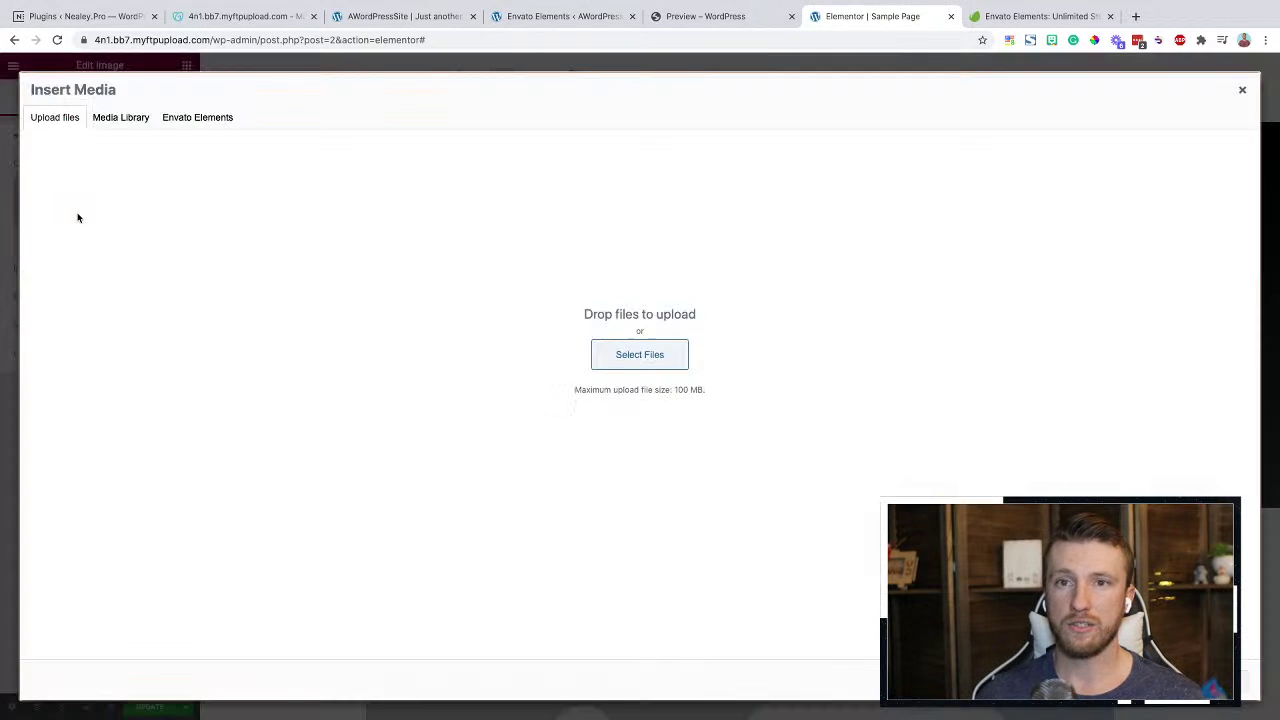
left_click(120, 117)
left_click(197, 117)
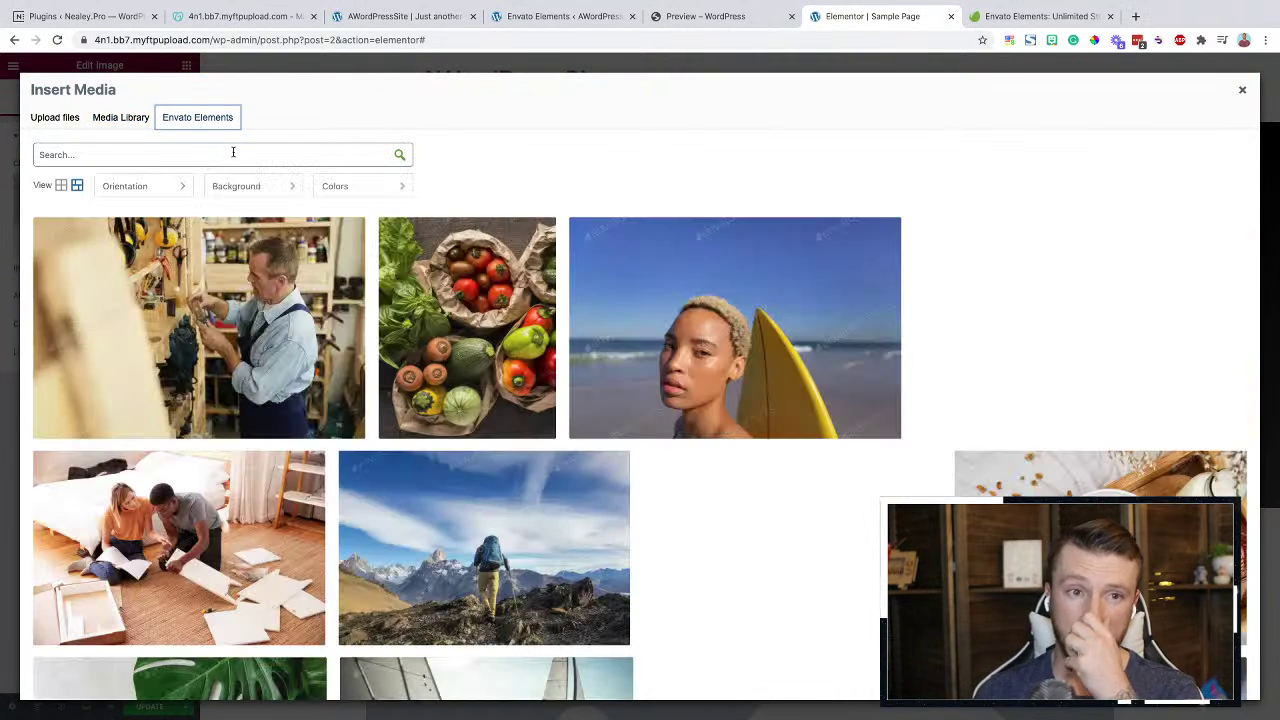
scroll(607, 320, "down", 4)
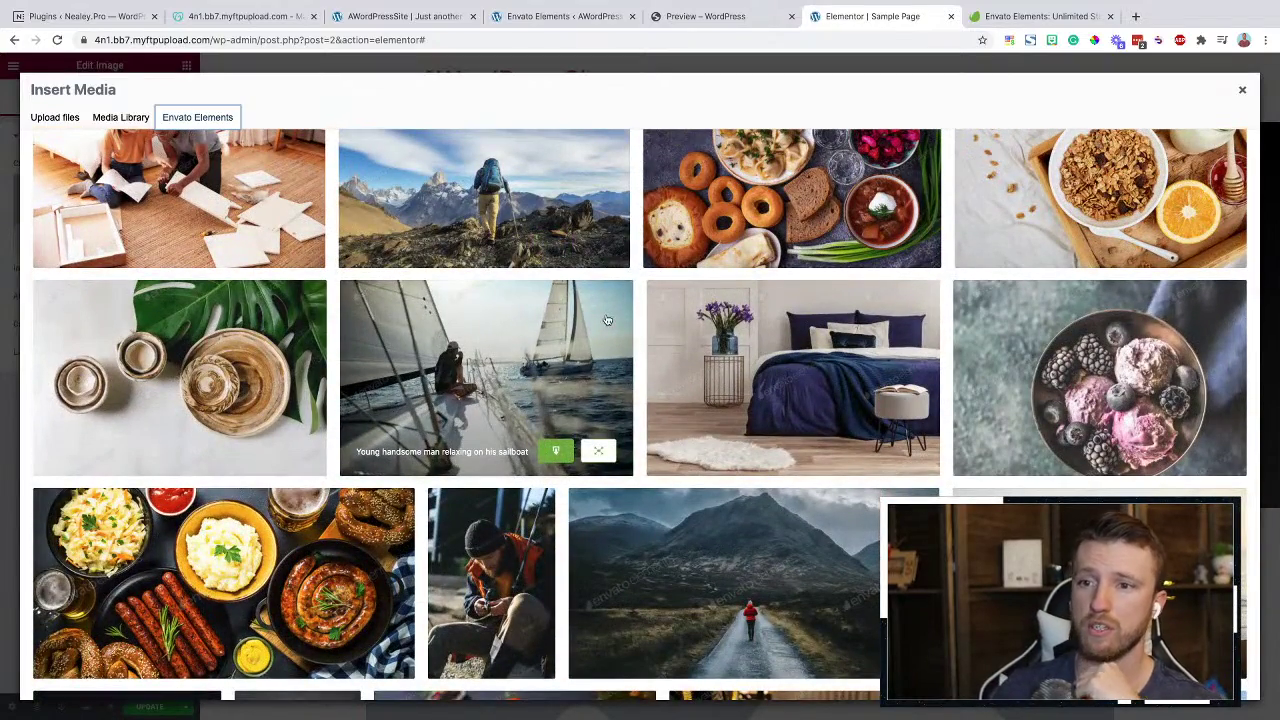
scroll(607, 320, "down", 3)
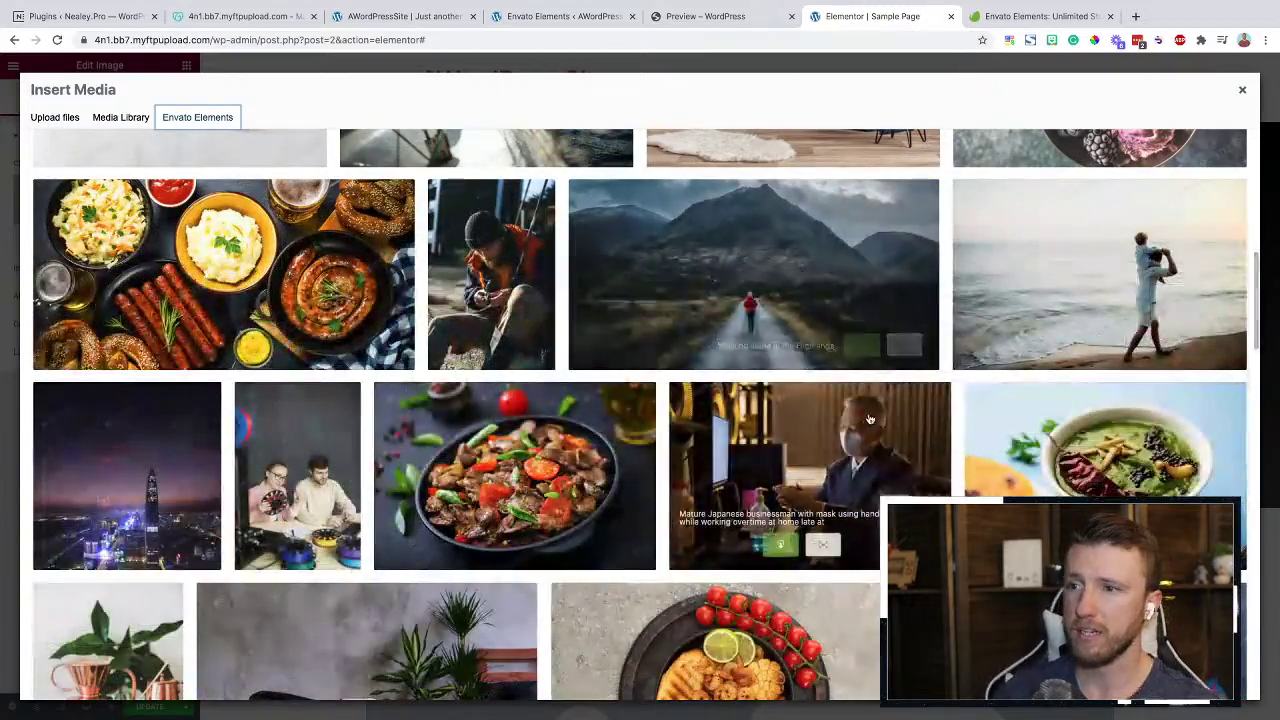
left_click(867, 348)
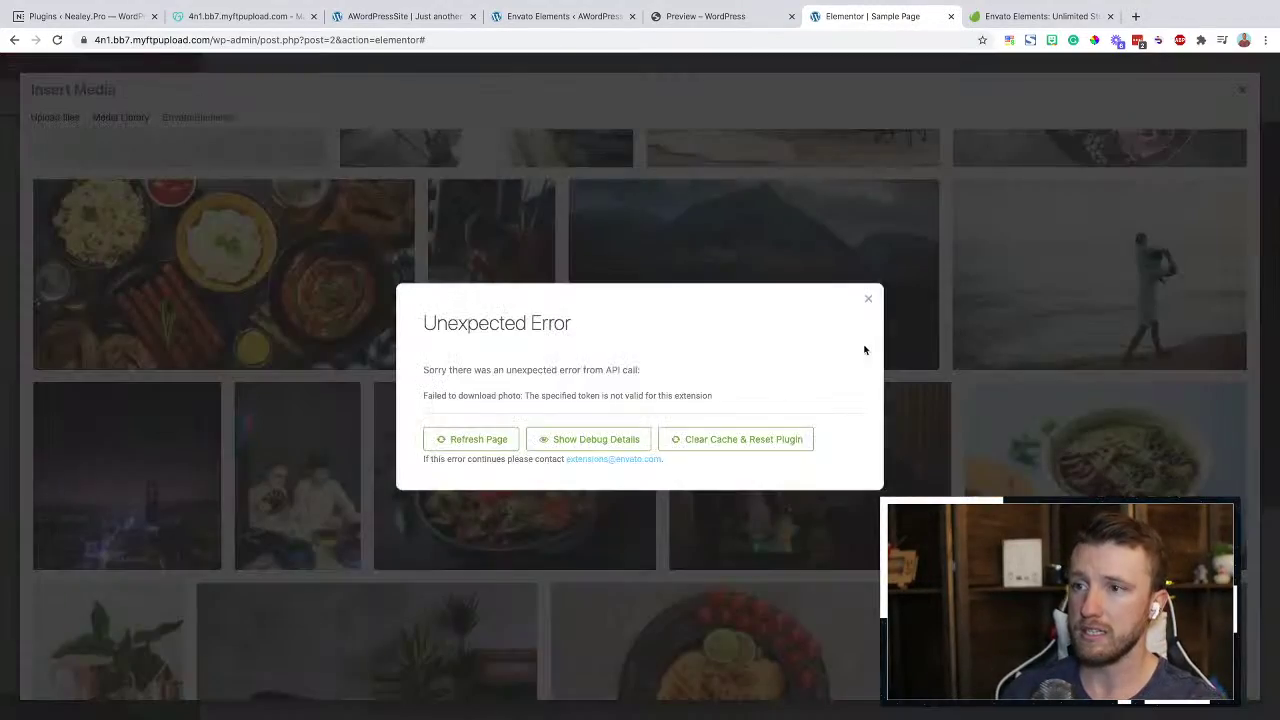
Cancel the page reload and dismiss the photo download error dialog
left_click(472, 440)
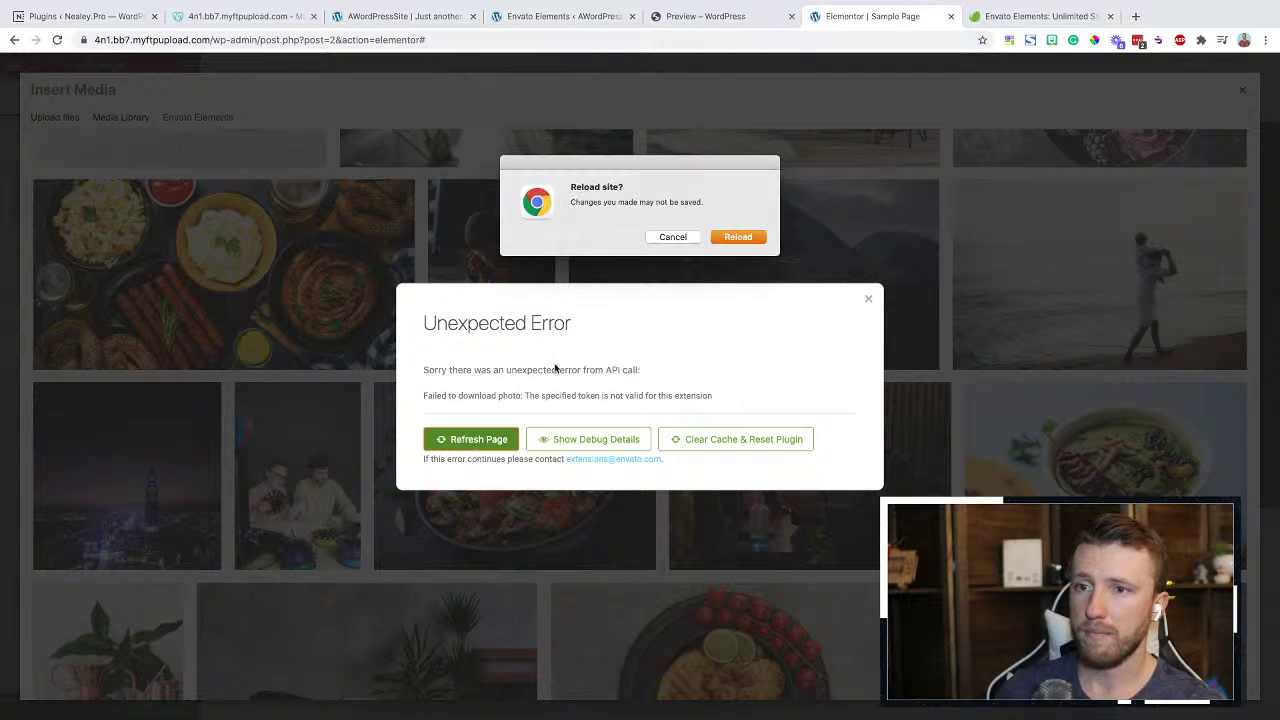
left_click(673, 240)
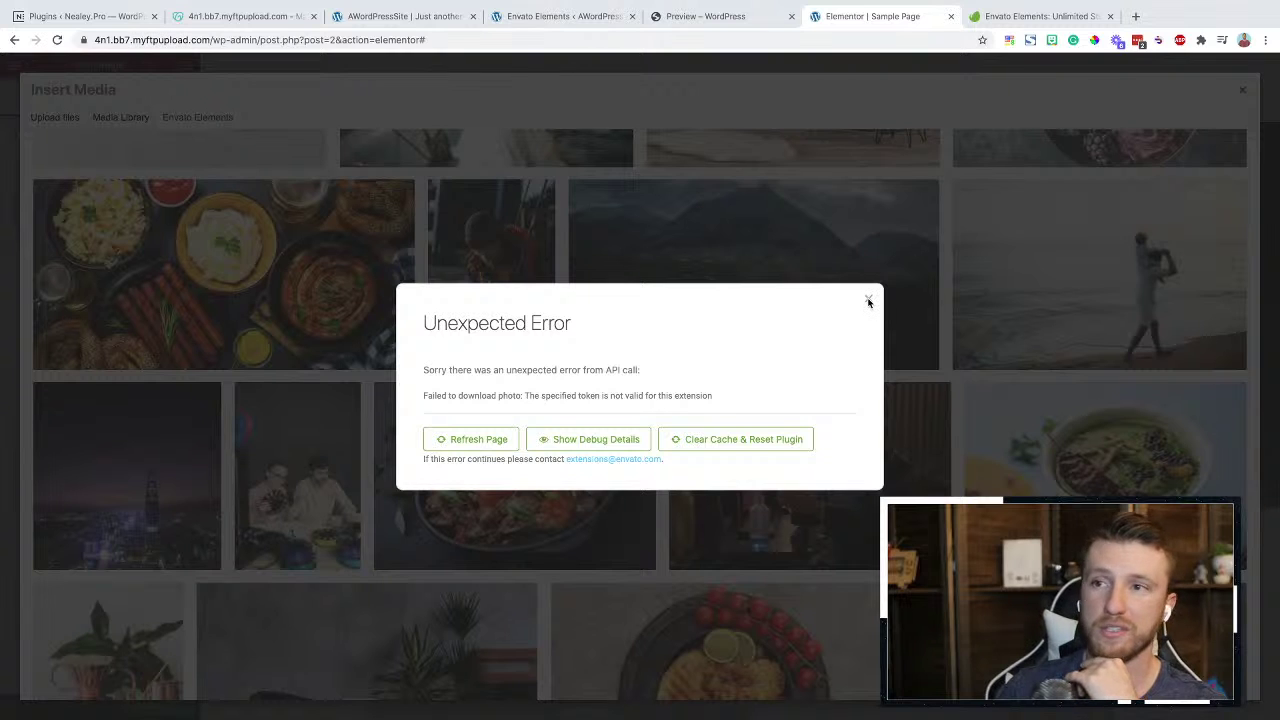
left_click(869, 301)
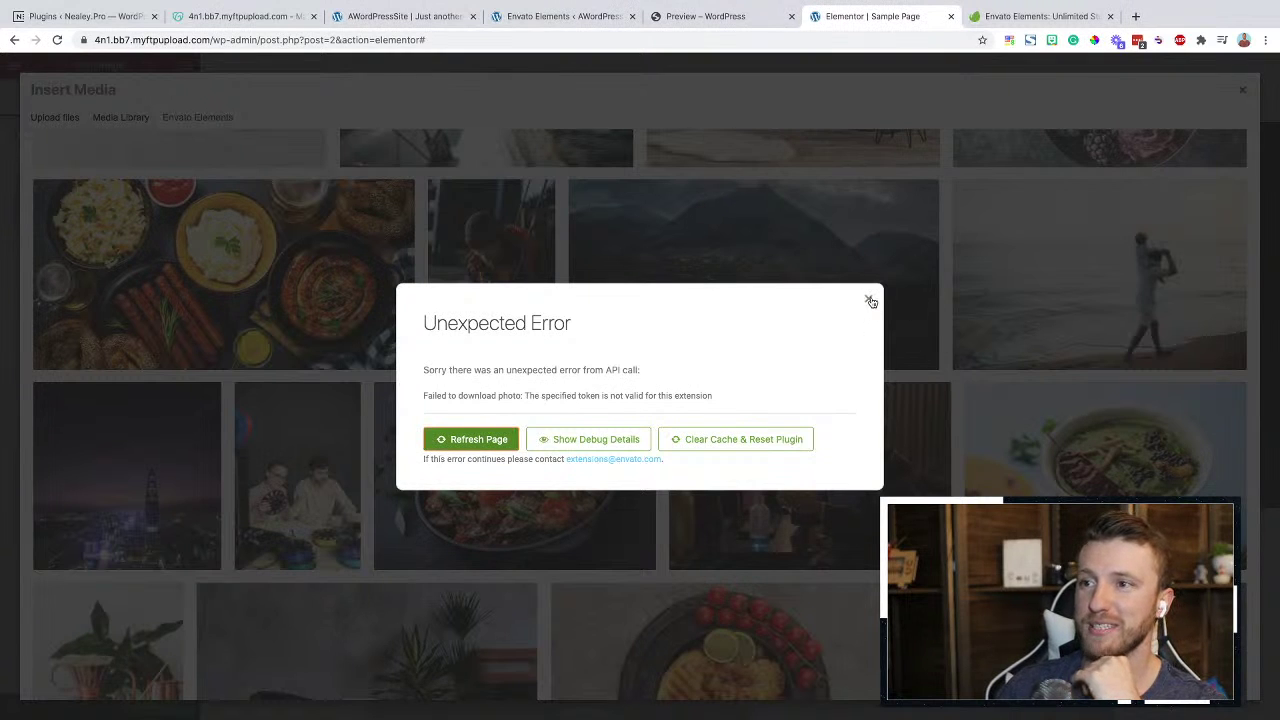
left_click(869, 299)
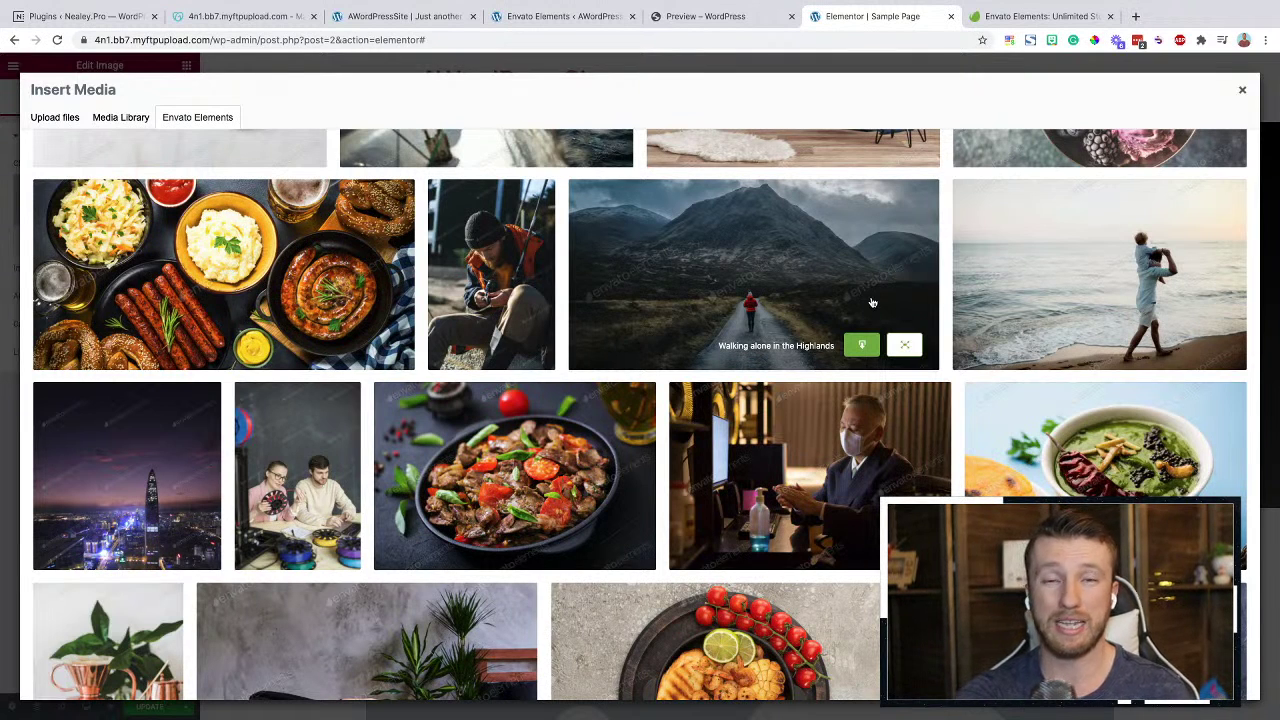
Switch to the WordPress admin and look over the list of installed plugins
left_click(561, 20)
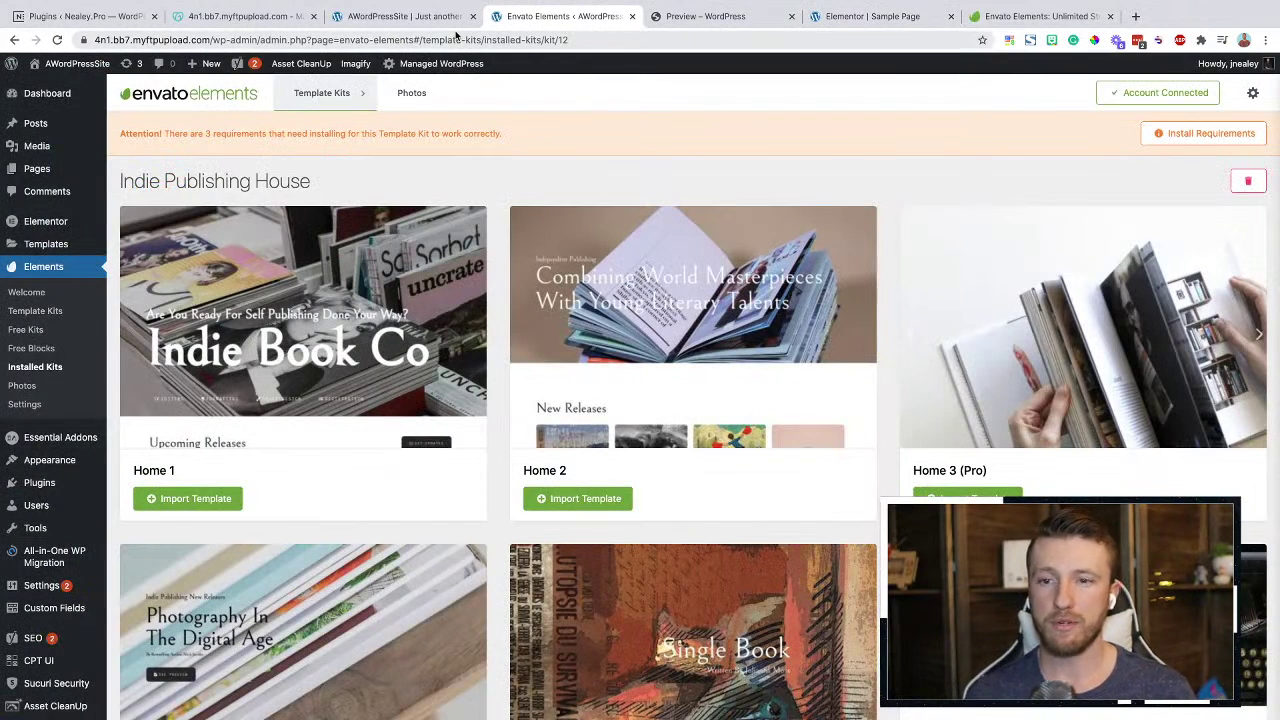
left_click(67, 487)
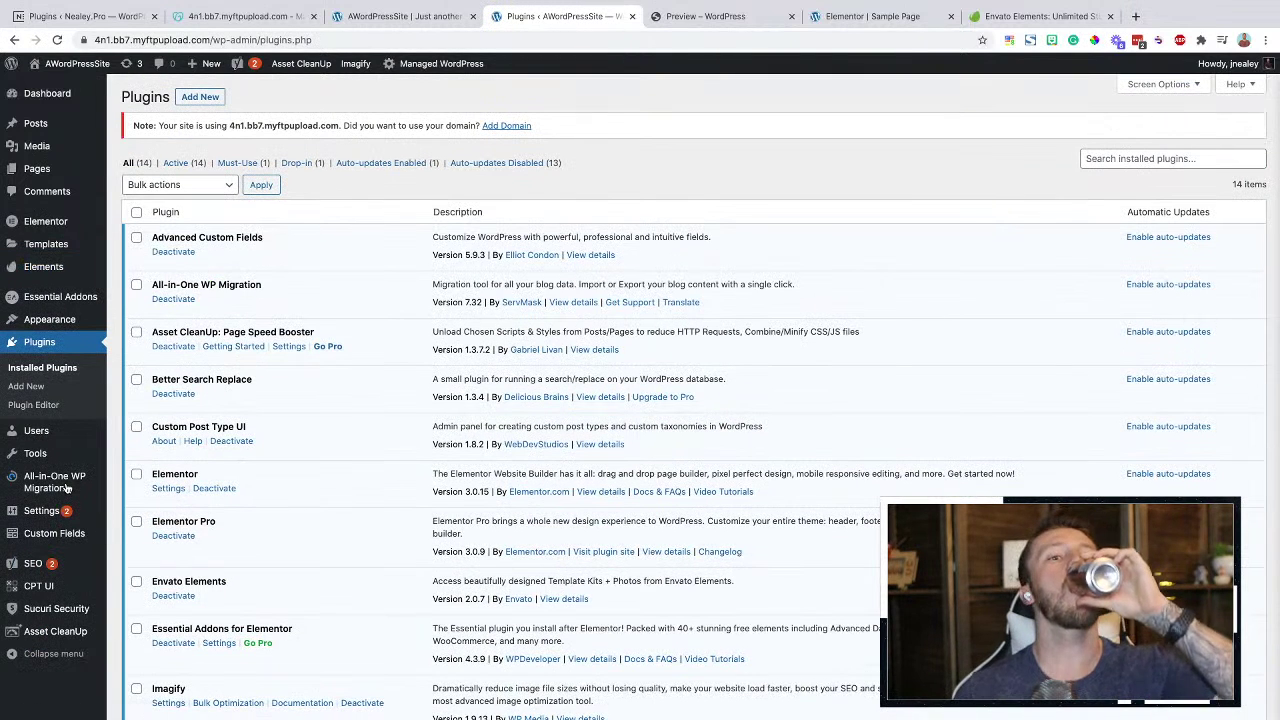
scroll(396, 557, "down", 1)
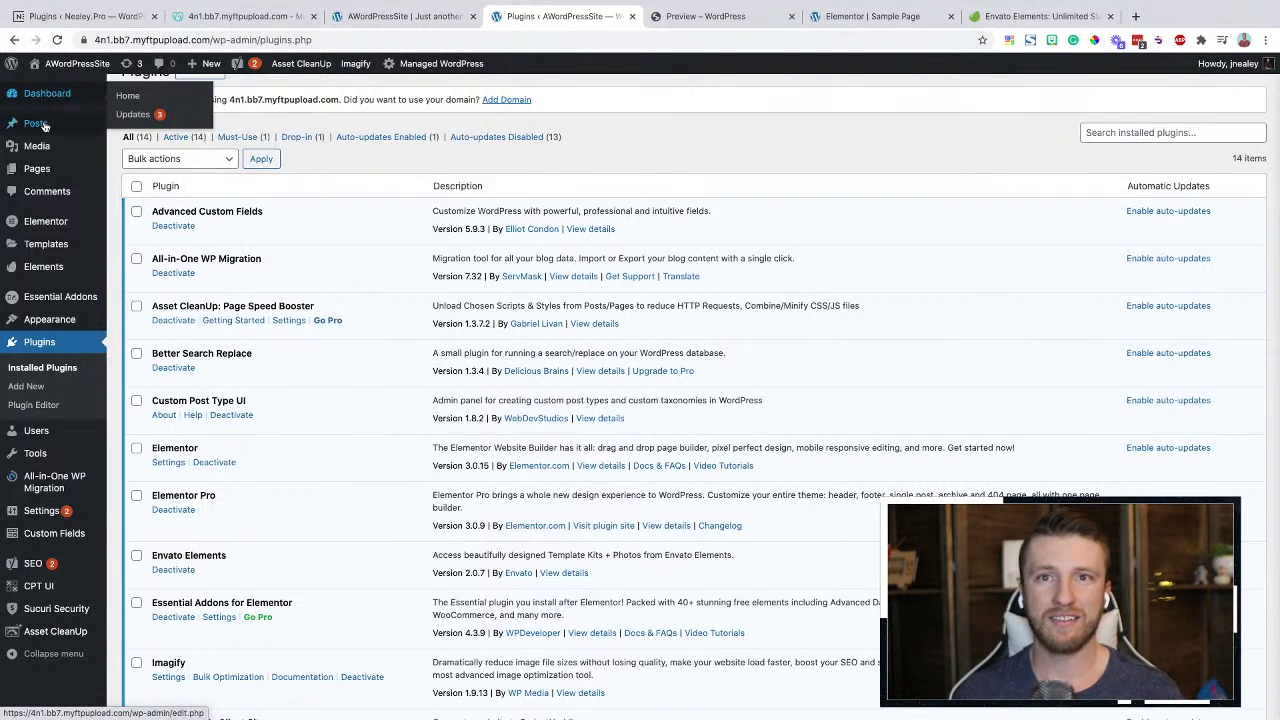
scroll(44, 125, "up", 1)
mouse_move(44, 125)
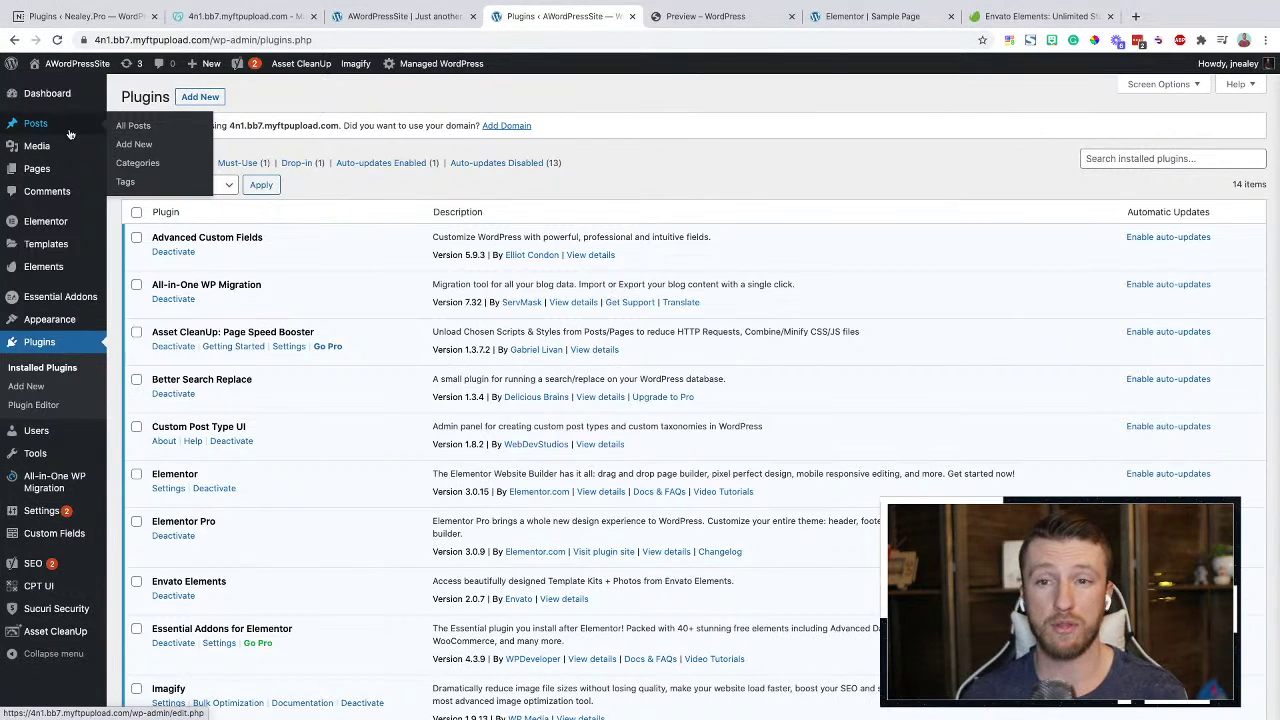
Fill in a new CPT UI post type with slug team_member, plural label Team Members and singular label Team Member
mouse_move(56, 590)
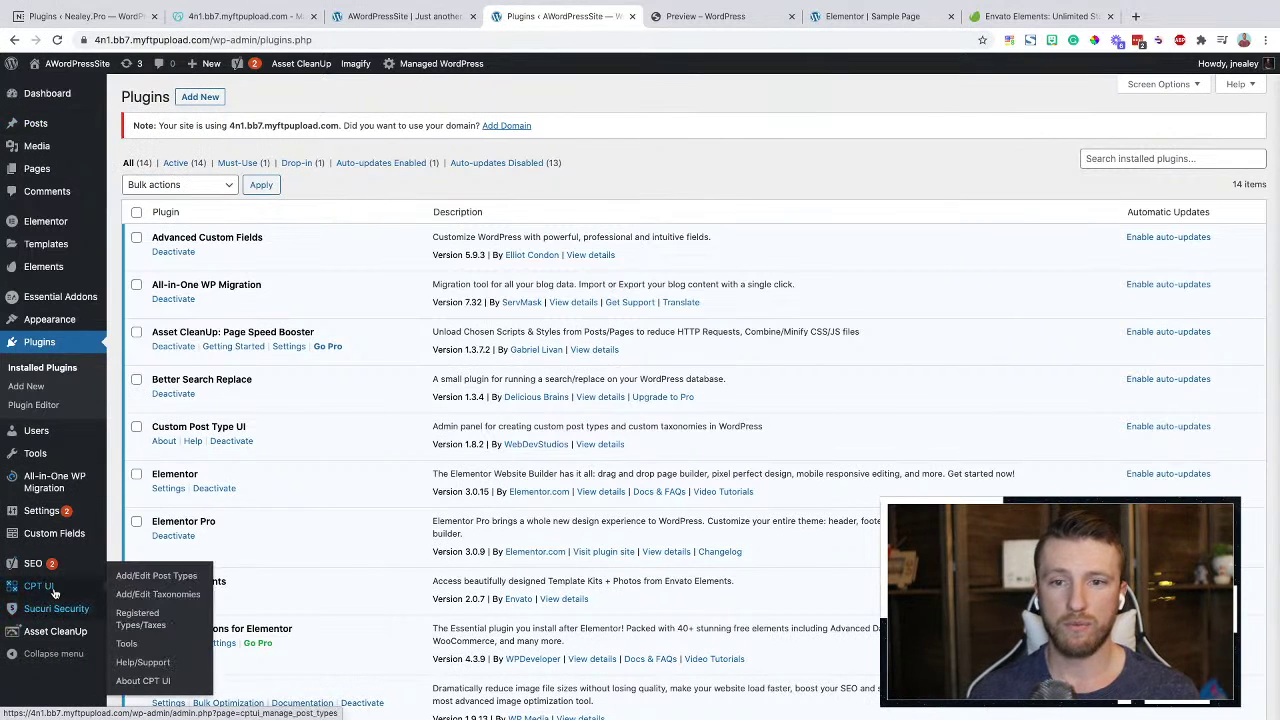
left_click(151, 580)
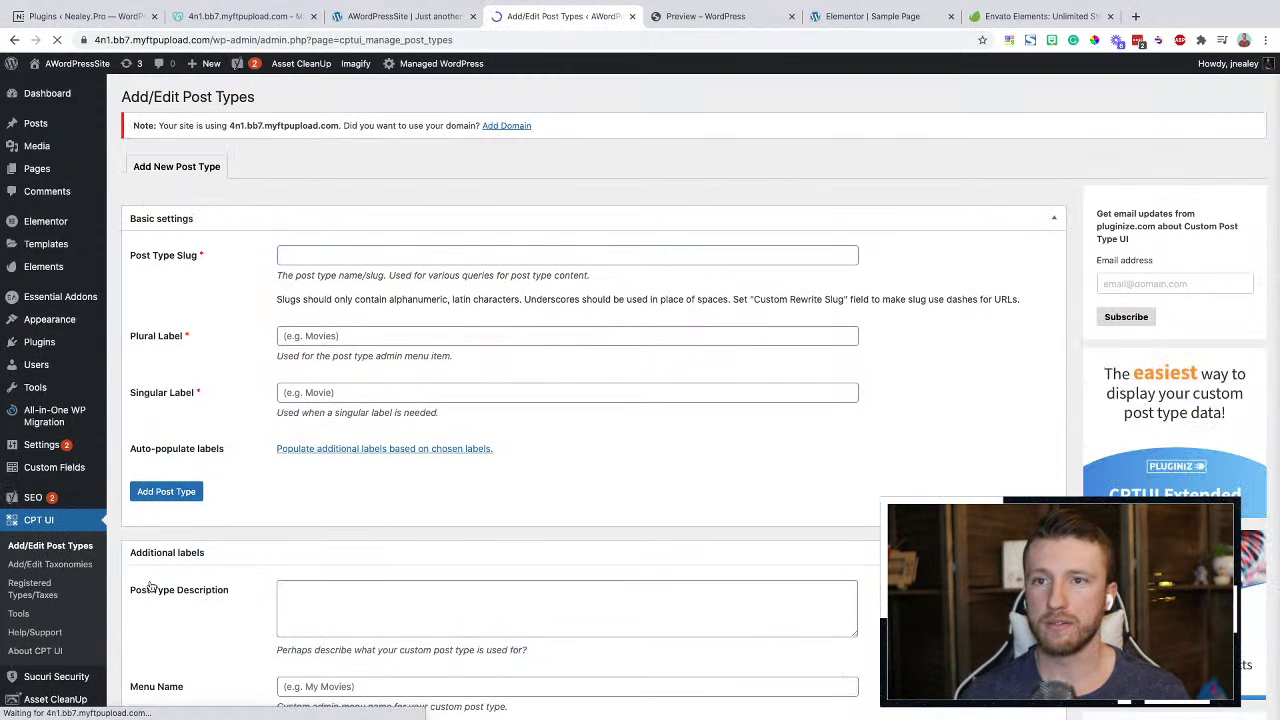
left_click(291, 259)
type("team")
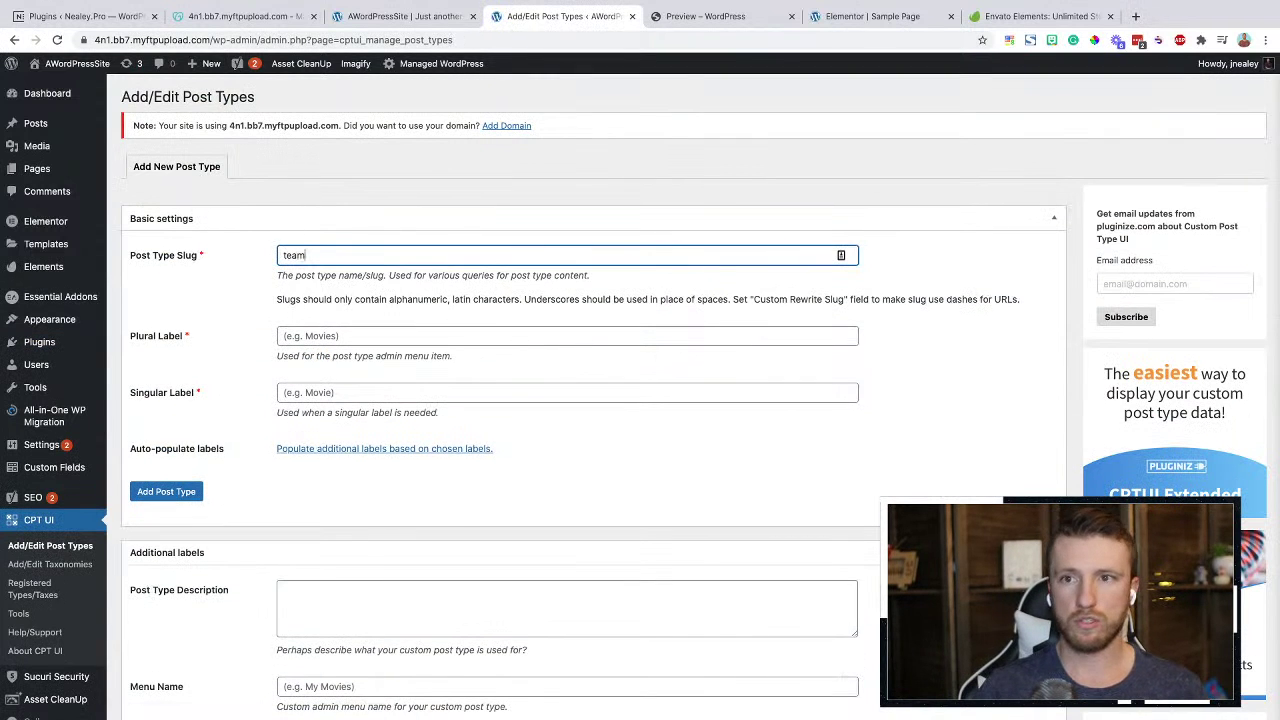
type("_member")
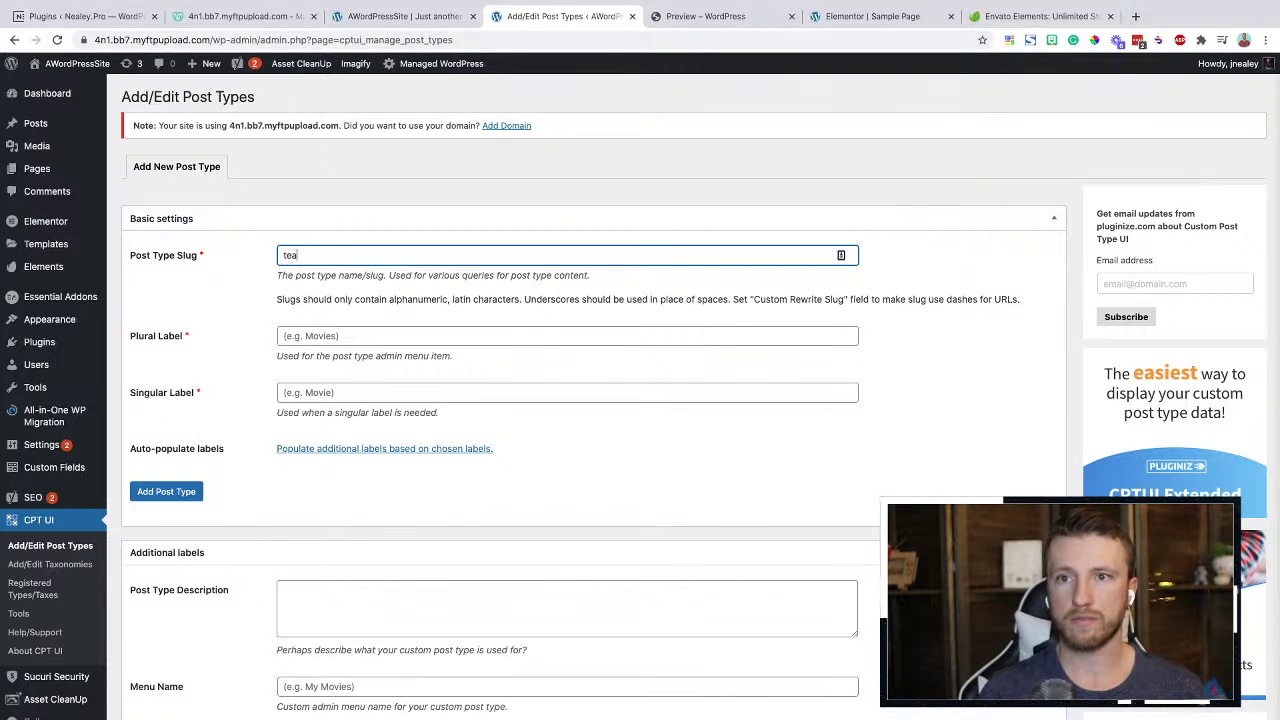
left_click(283, 336)
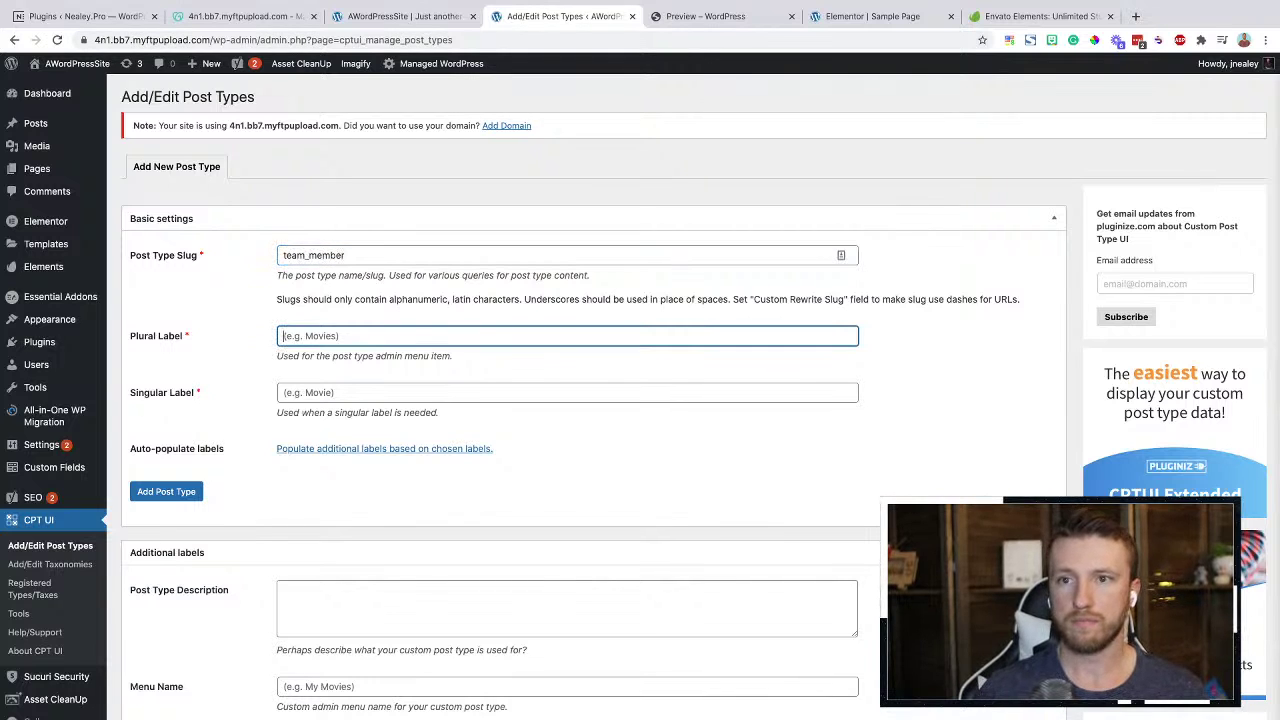
type("Team Members")
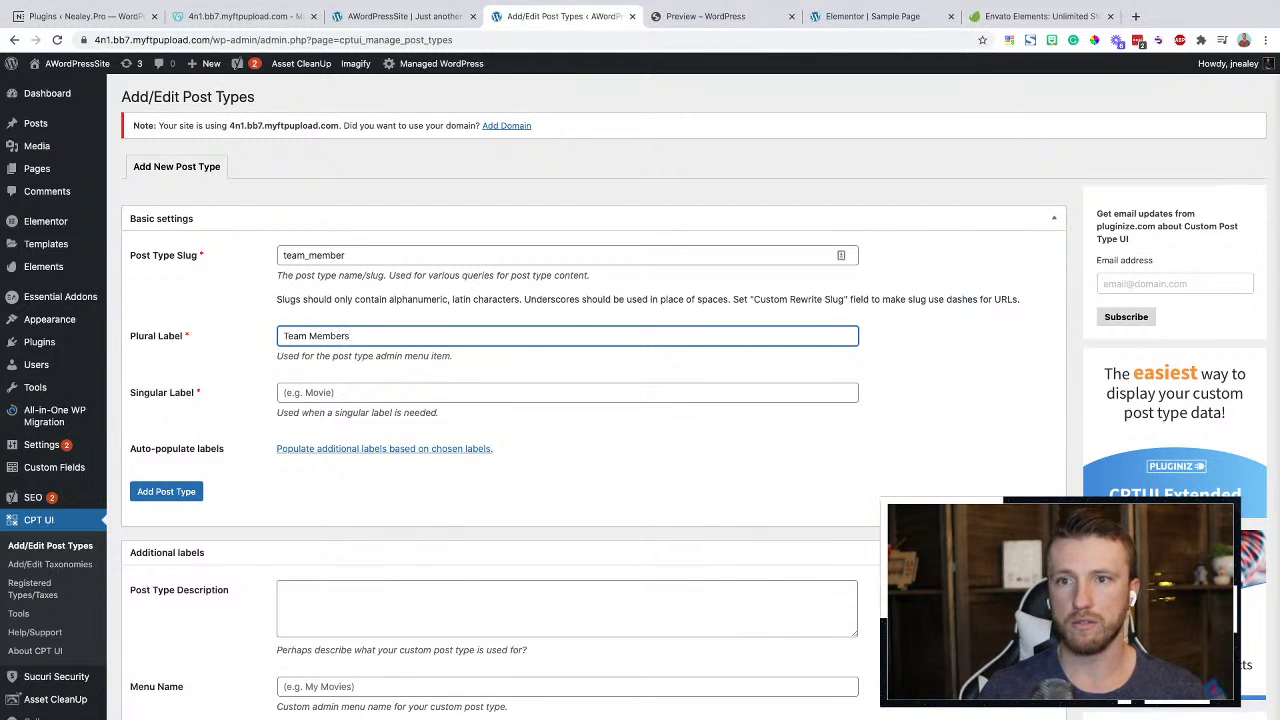
key("Tab")
type("Team Members")
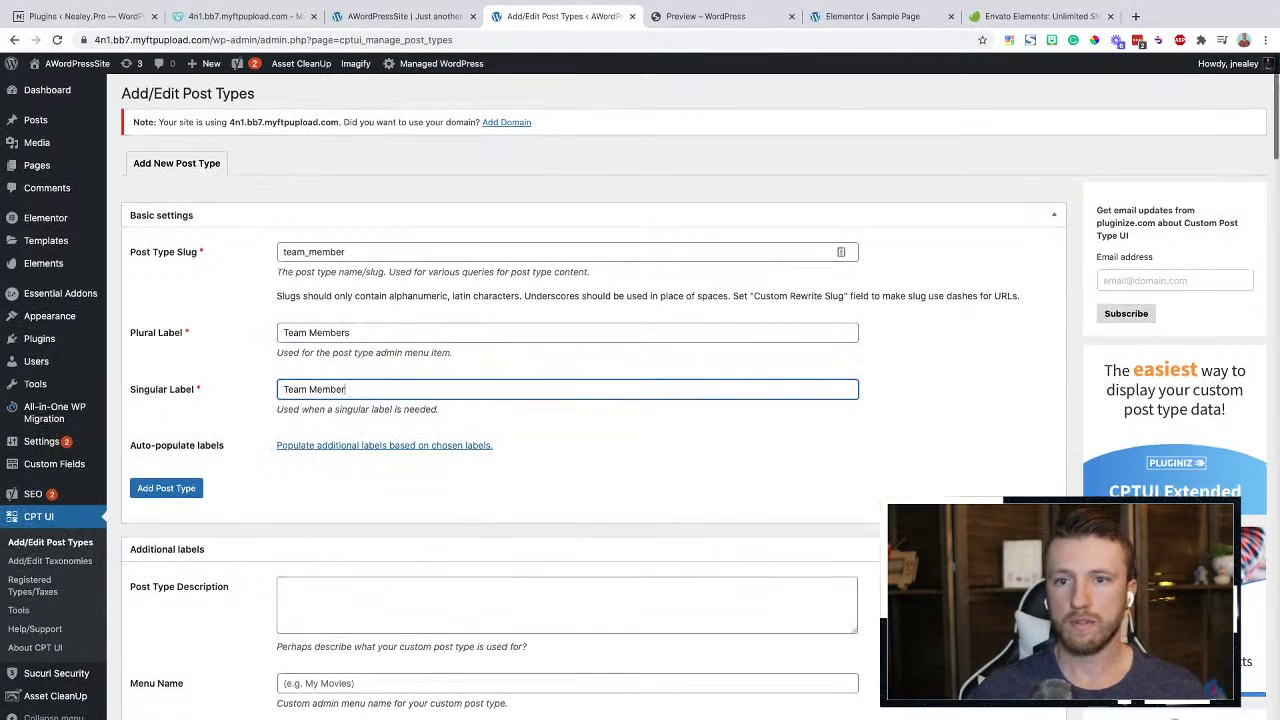
Review the new post type's additional labels and its visibility, REST API and archive settings
scroll(296, 424, "down", 3)
scroll(296, 424, "down", 3)
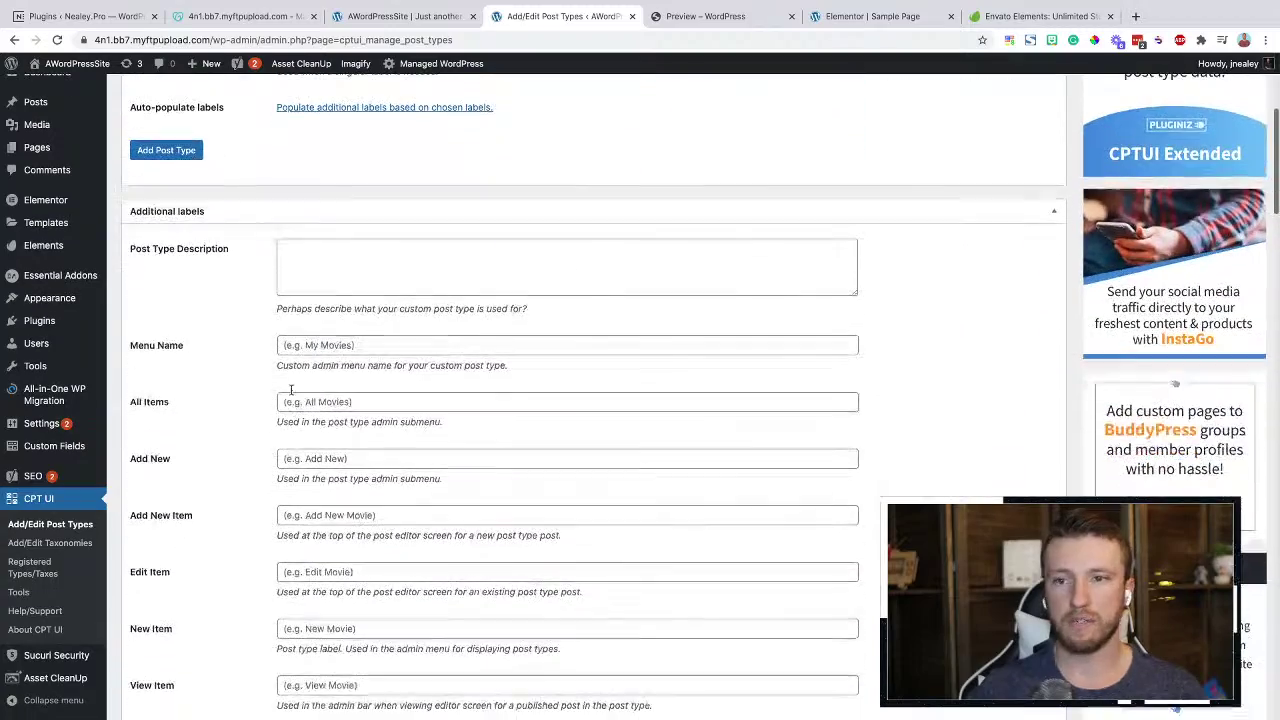
scroll(326, 360, "down", 13)
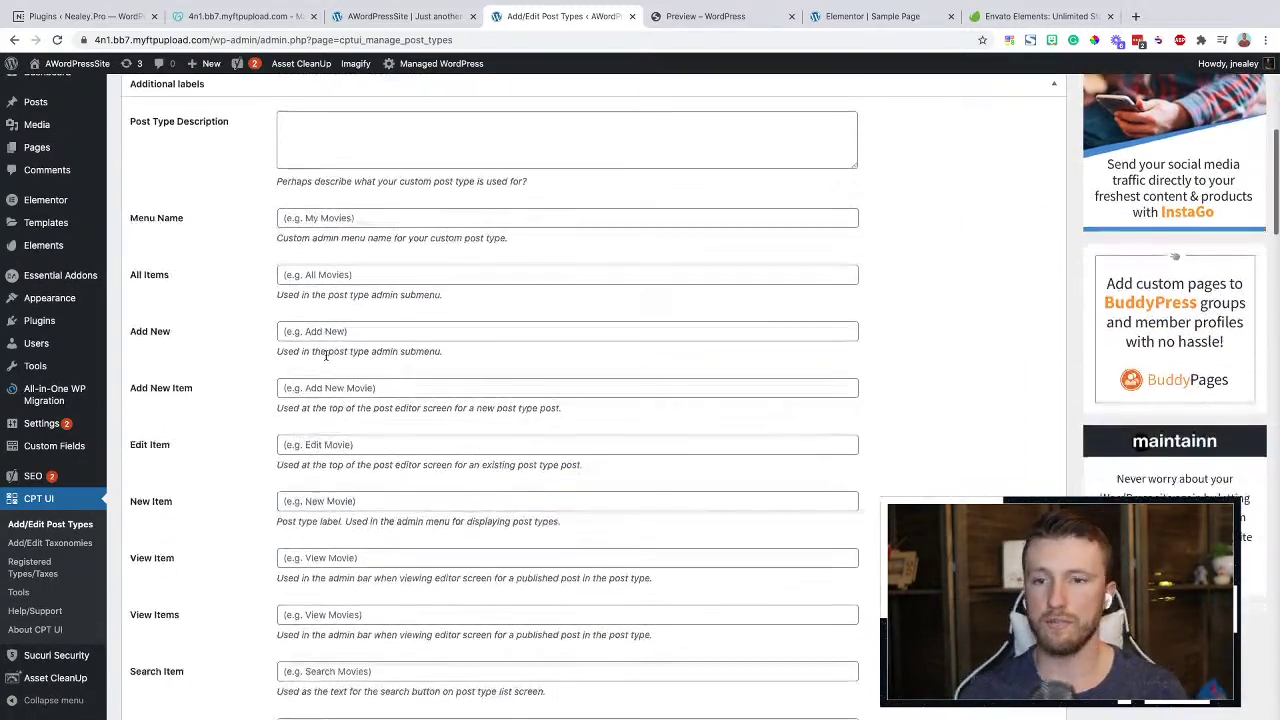
scroll(326, 344, "down", 17)
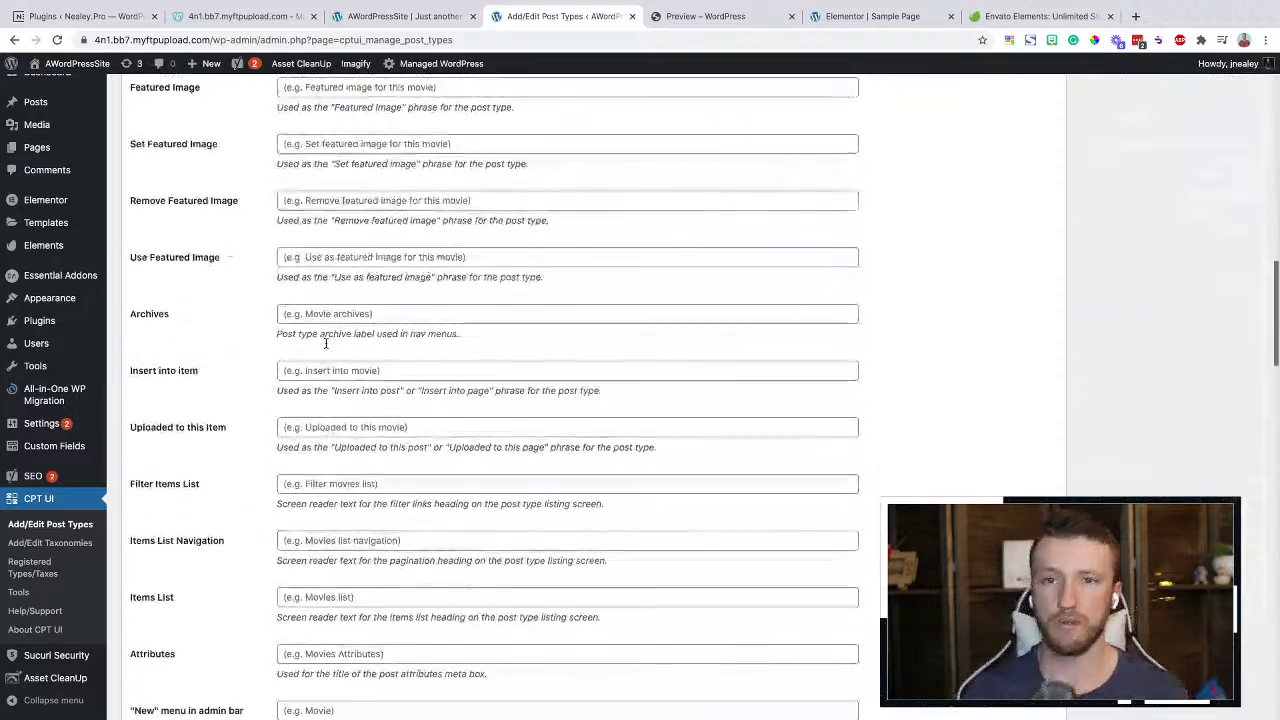
scroll(220, 328, "down", 1)
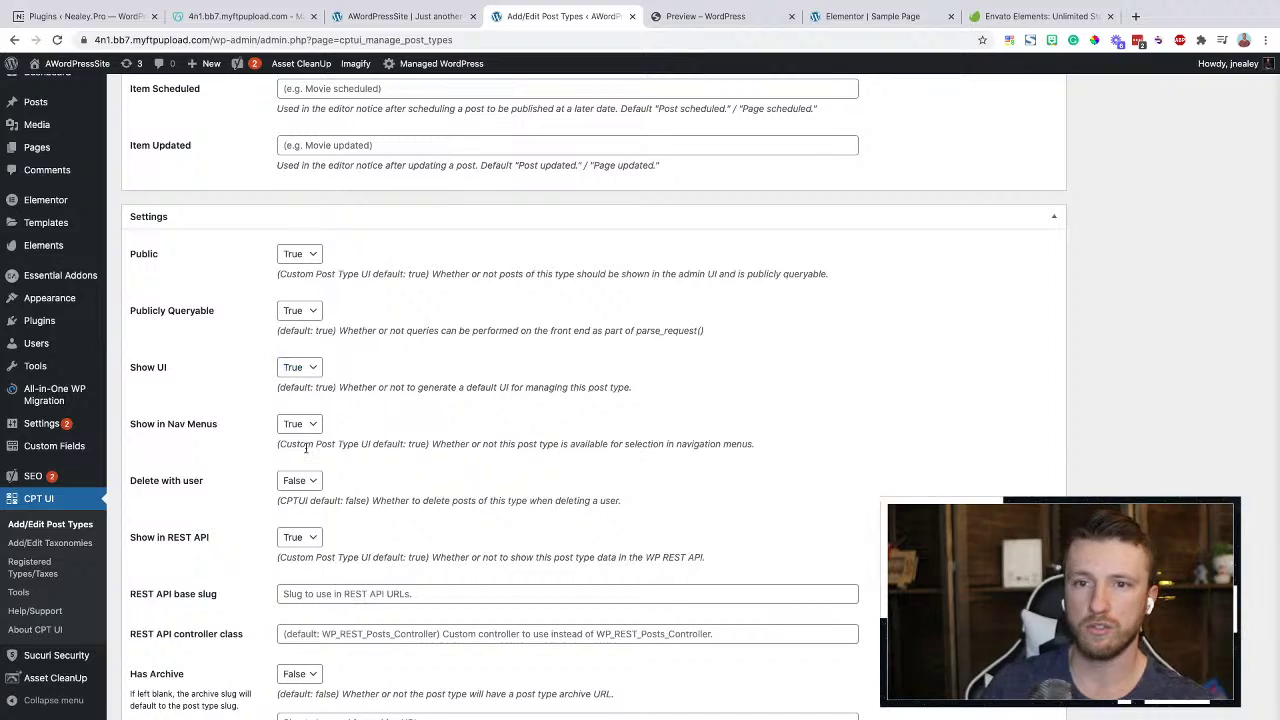
scroll(314, 420, "down", 1)
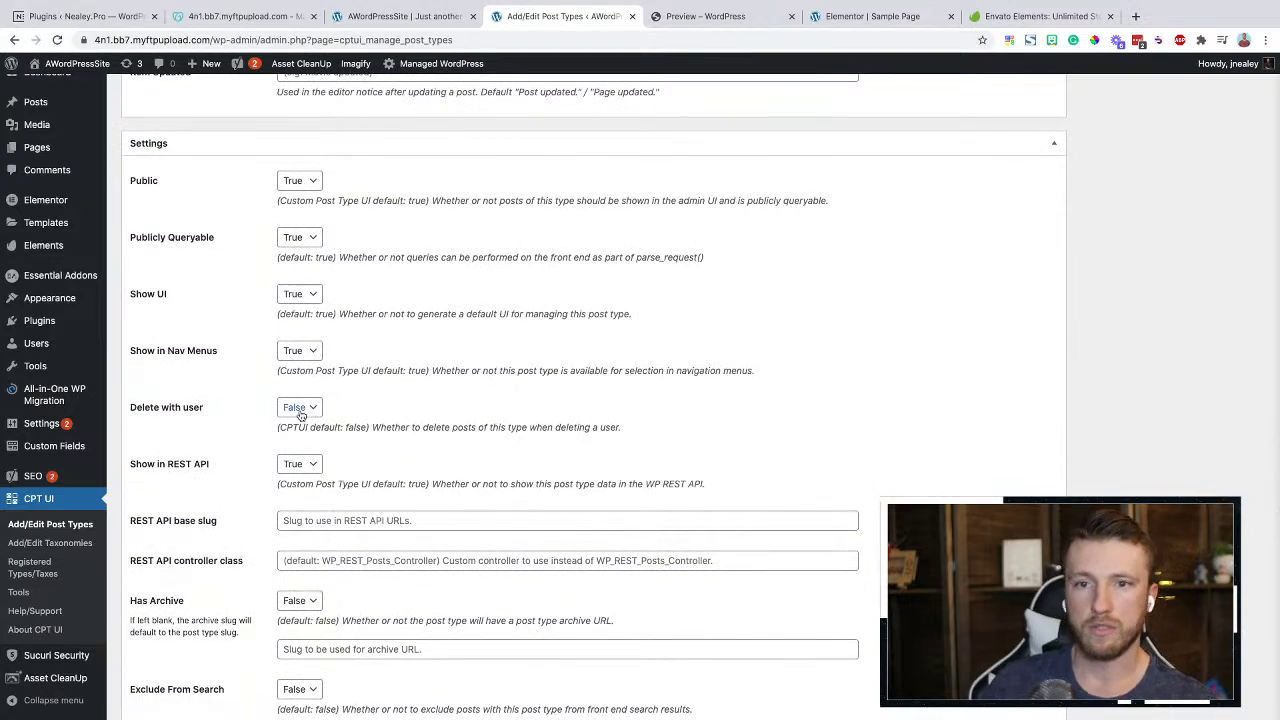
scroll(270, 450, "down", 1)
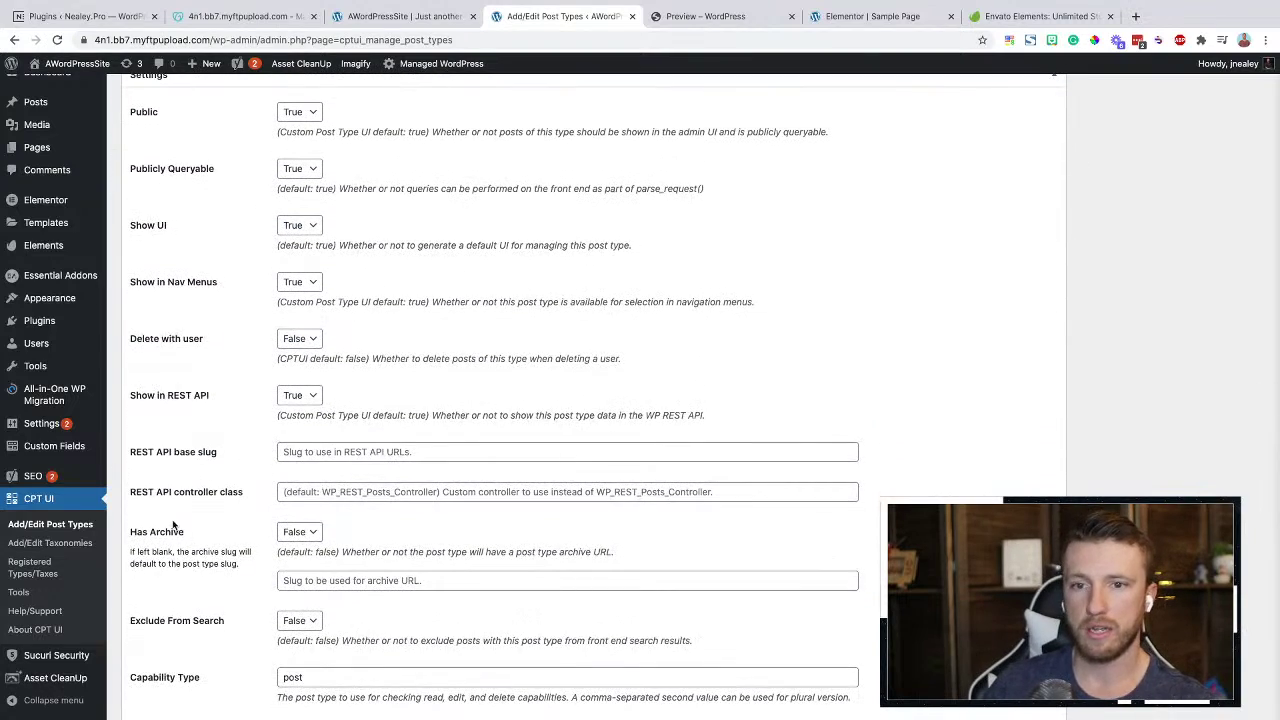
scroll(177, 531, "down", 1)
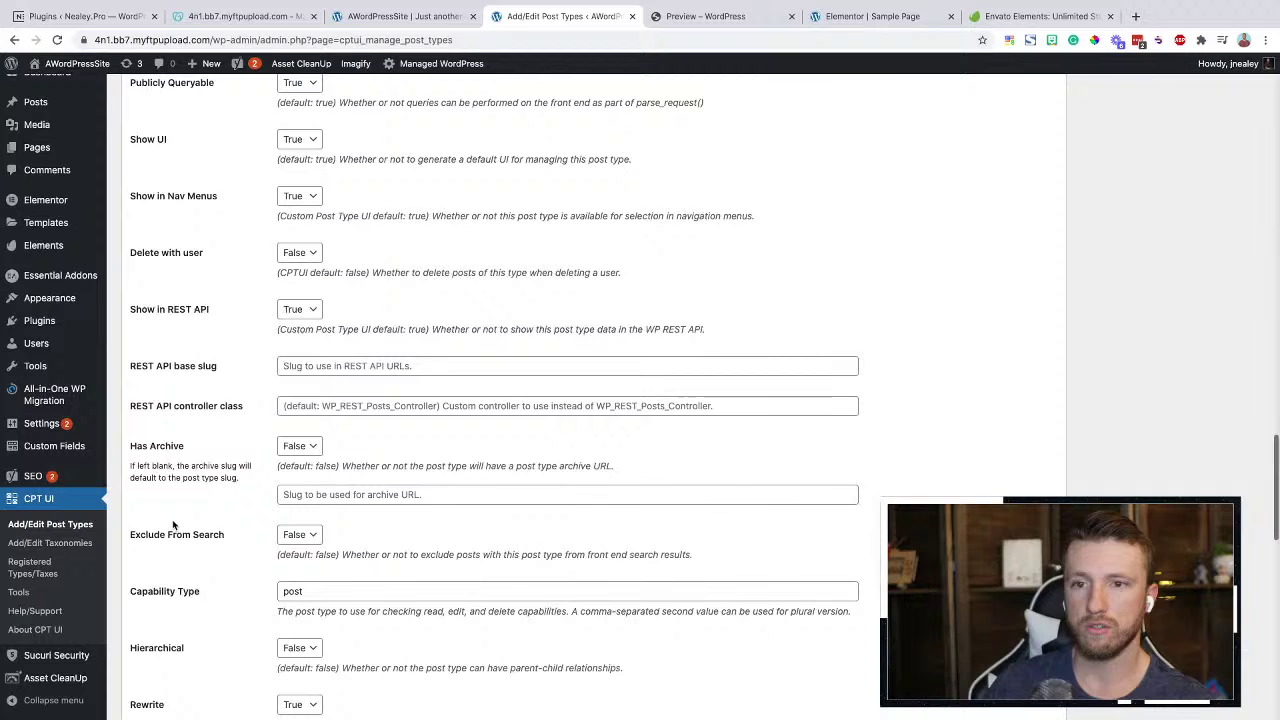
Check the choices offered for the Has Archive and Exclude From Search settings
left_click(299, 446)
left_click(303, 450)
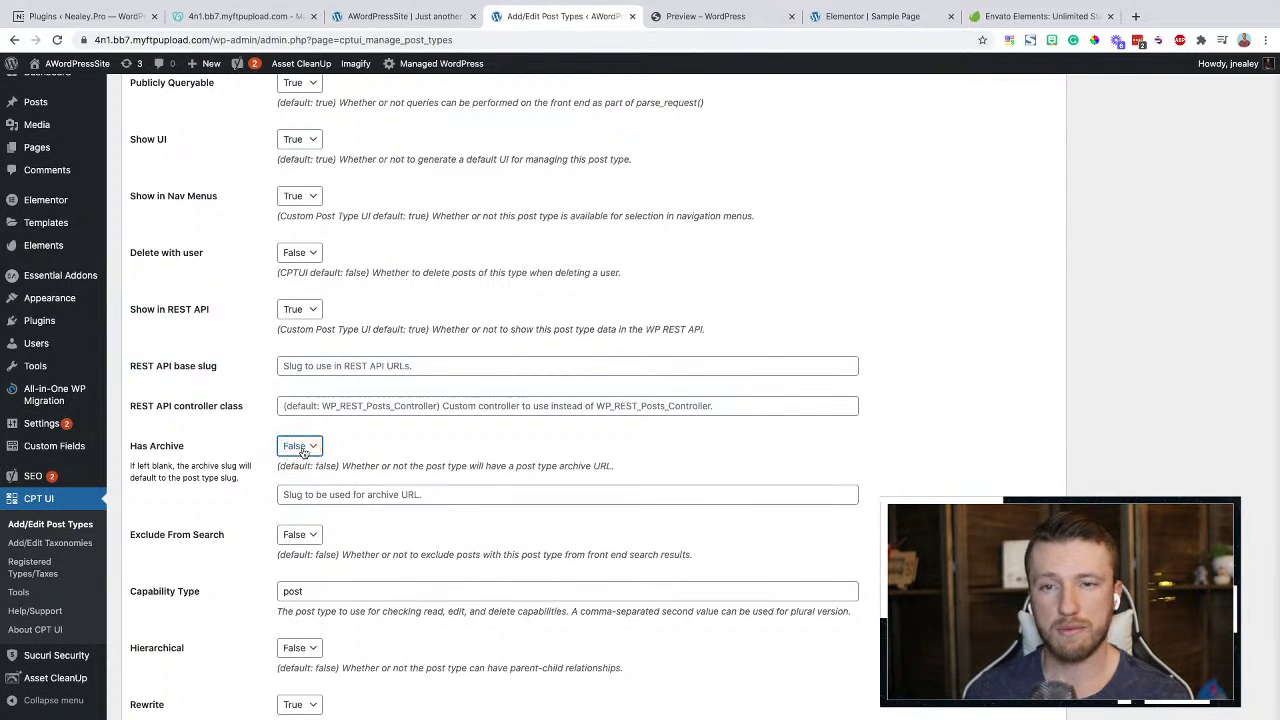
left_click(300, 535)
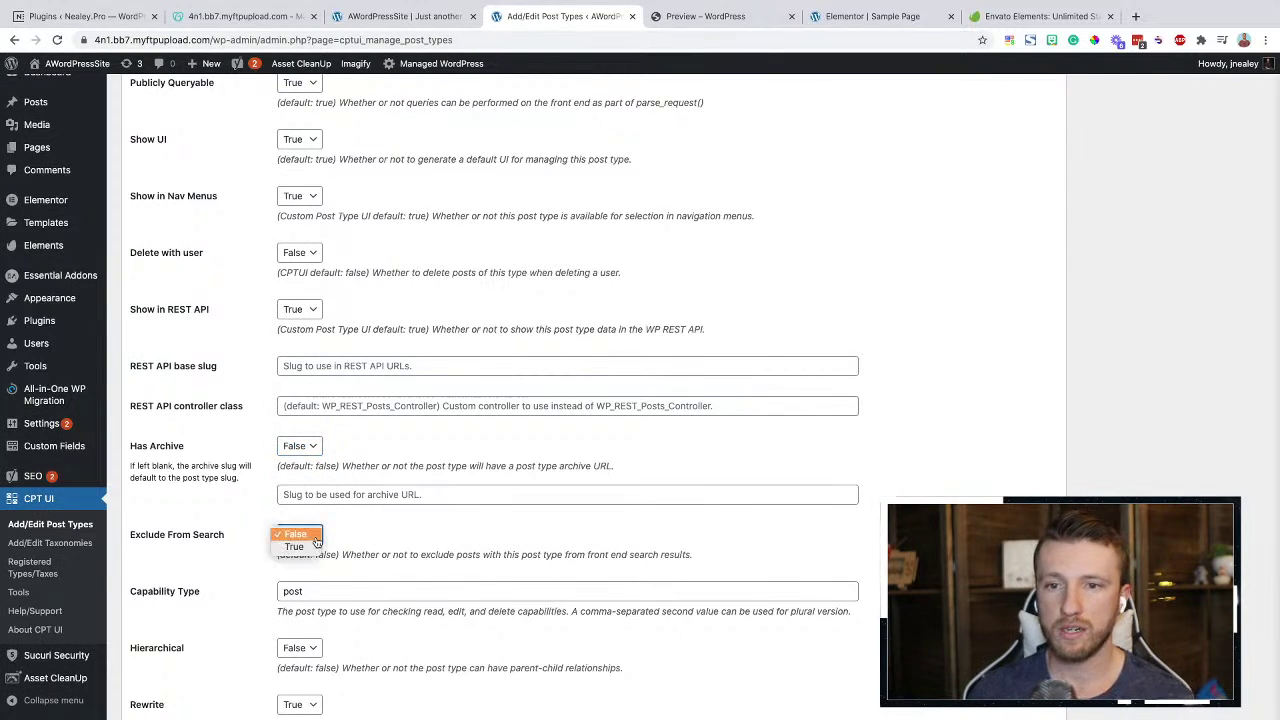
left_click(305, 541)
Enable Excerpt, Trackbacks, Custom Fields, Comments and Revisions support for the new post type
scroll(305, 541, "down", 3)
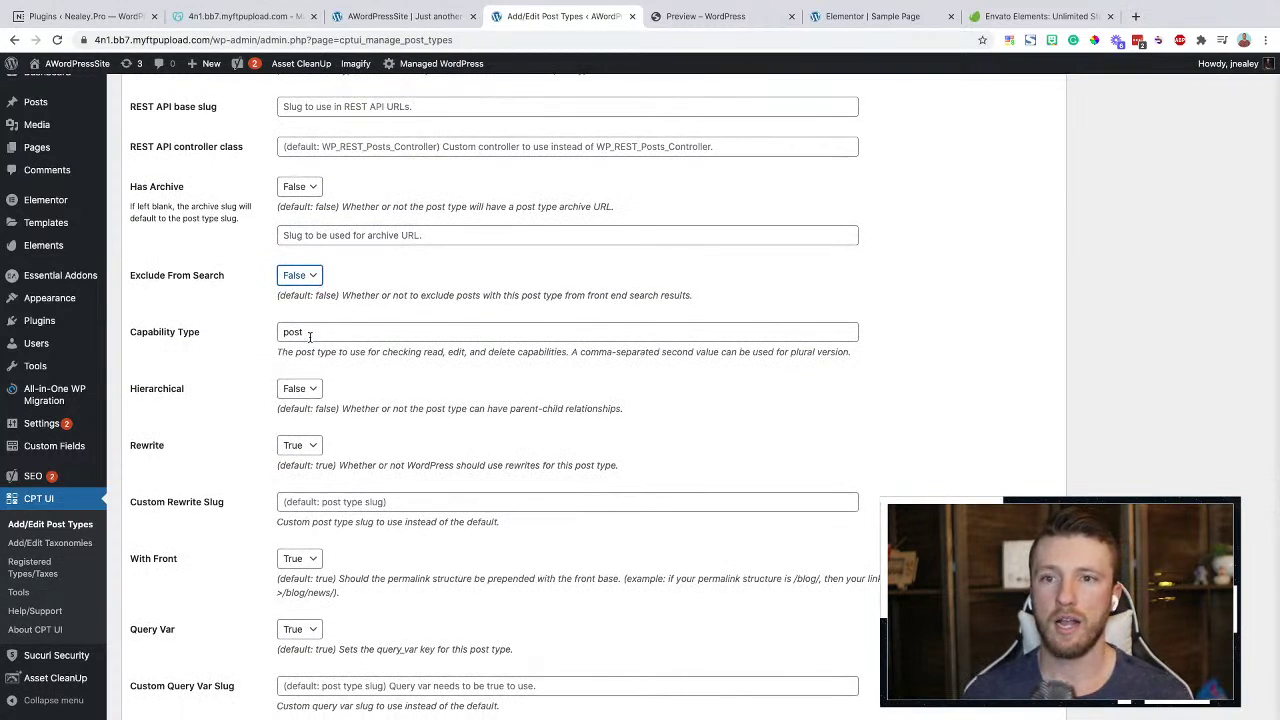
scroll(272, 408, "down", 2)
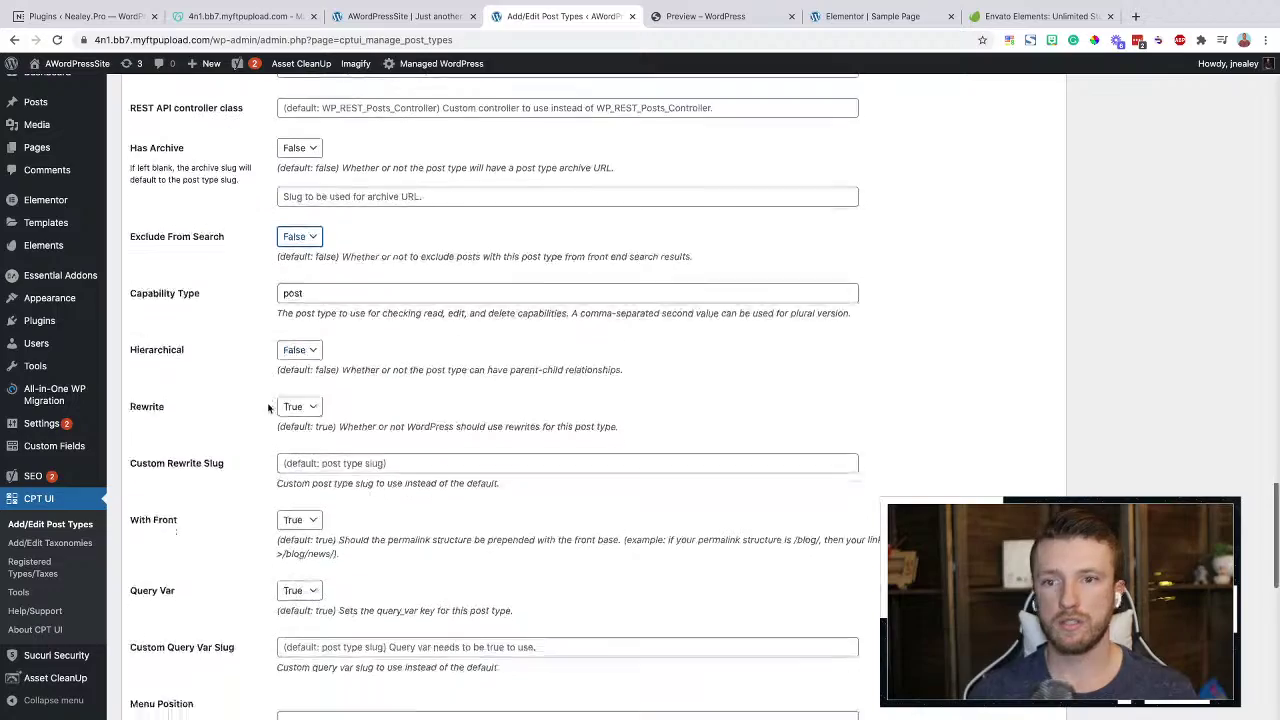
scroll(235, 502, "down", 5)
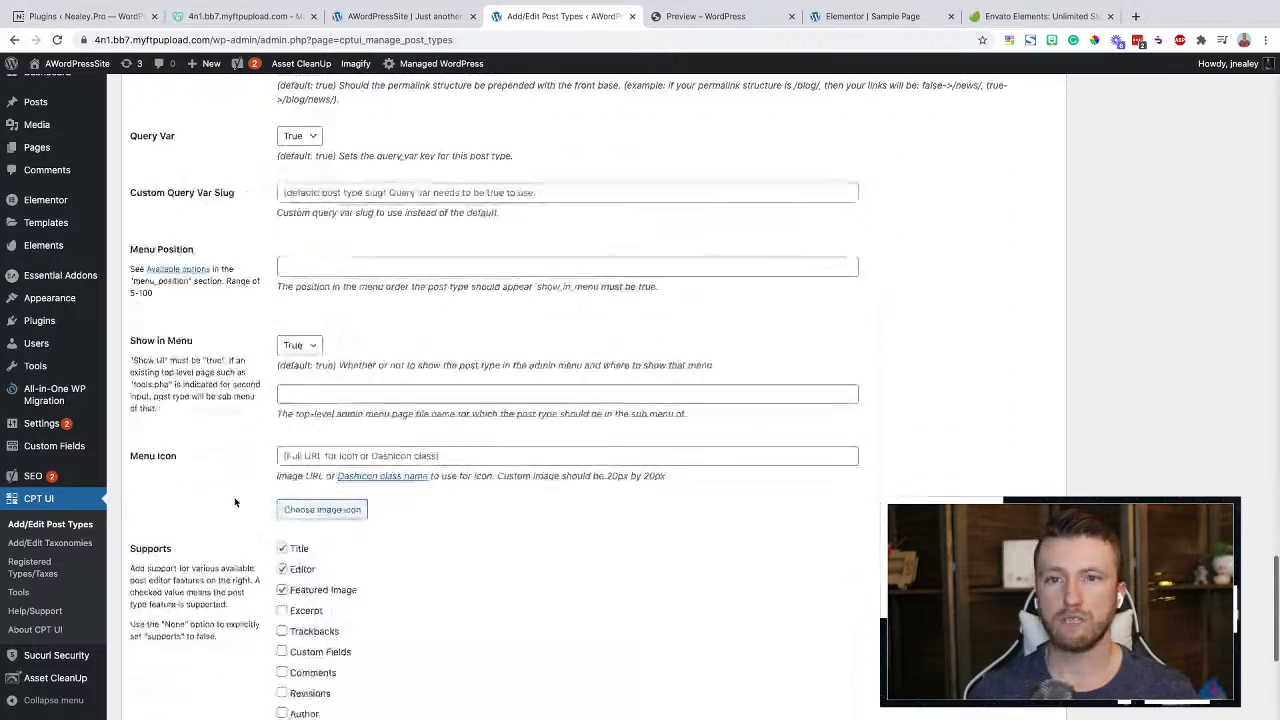
scroll(235, 502, "down", 1)
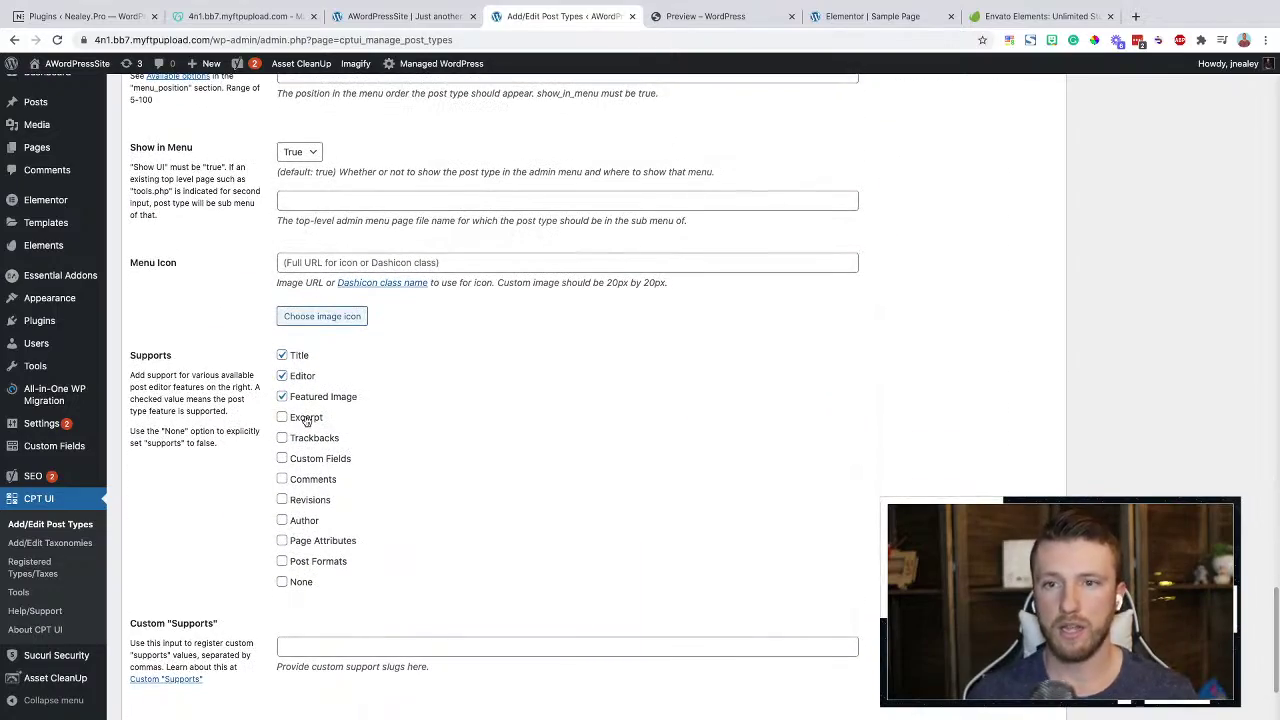
left_click(306, 418)
left_click(298, 441)
left_click(297, 462)
left_click(296, 482)
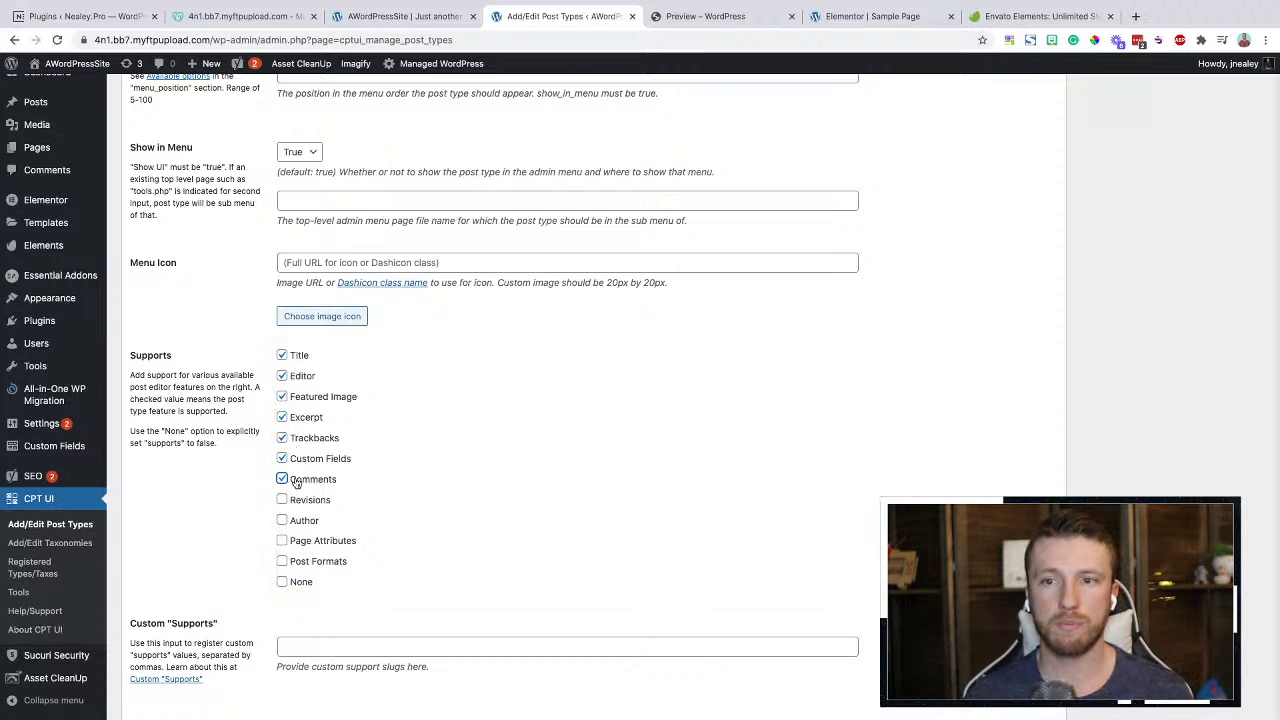
left_click(293, 503)
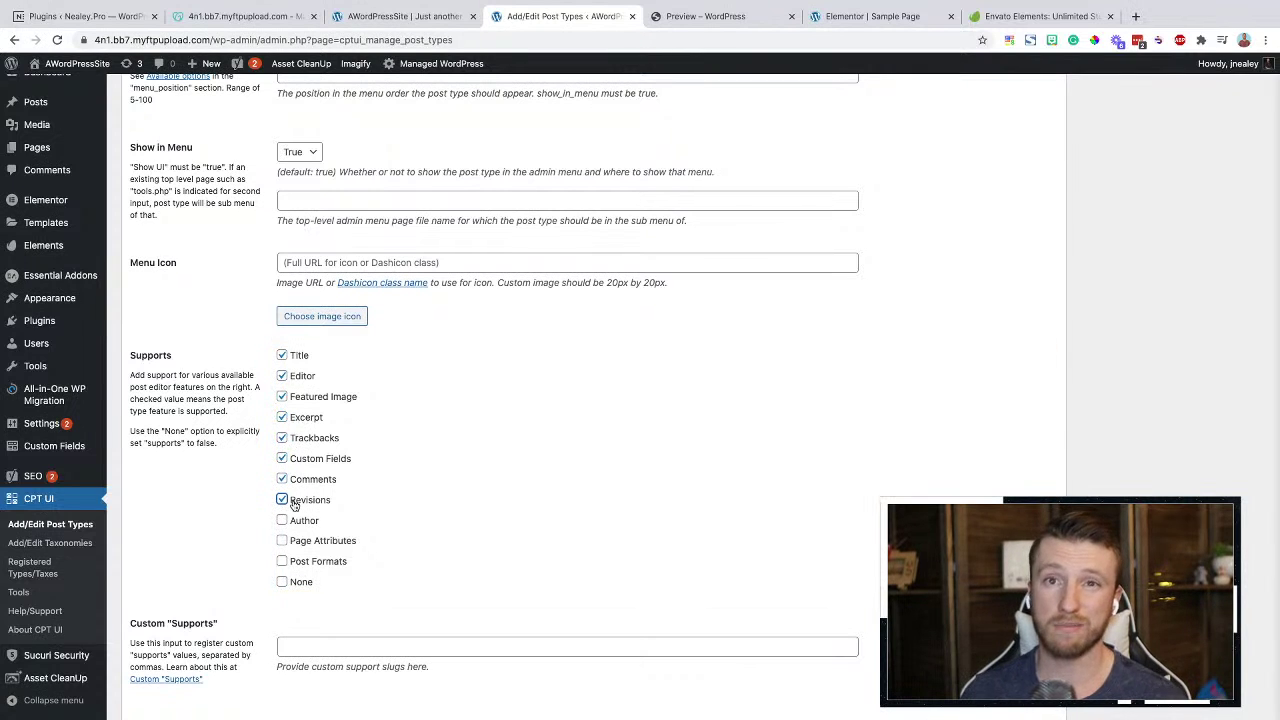
Enable Author, Page Attributes and Post Formats support for the Team Members post type
left_click(287, 522)
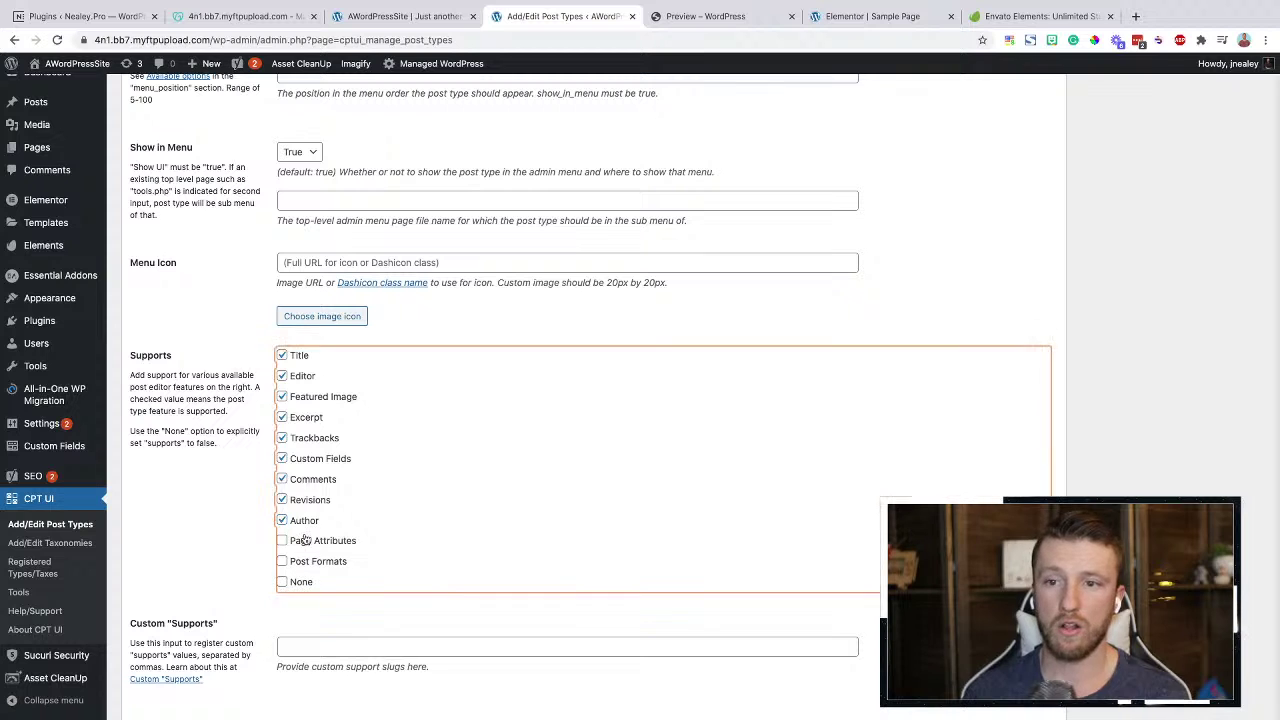
left_click(291, 541)
left_click(297, 566)
Enable only the Categories (WP Core) taxonomy for the Team Members post type and add the post type
scroll(216, 603, "down", 3)
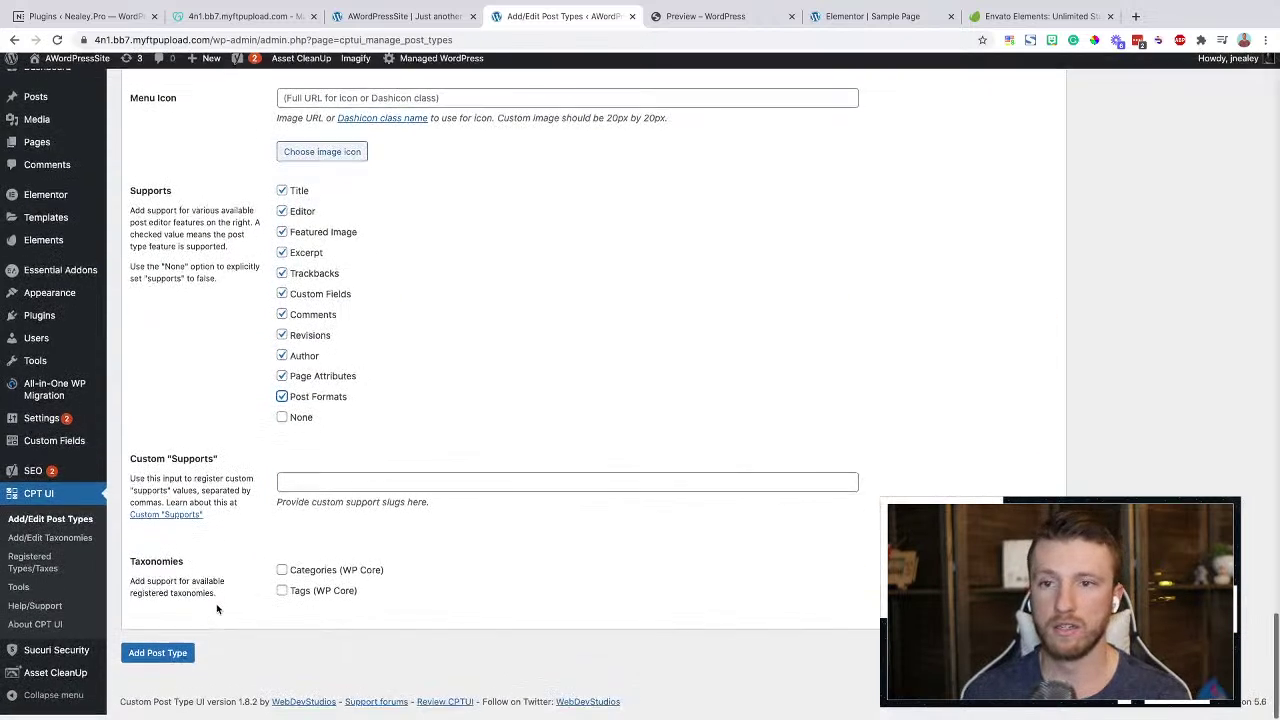
left_click(282, 575)
left_click(283, 596)
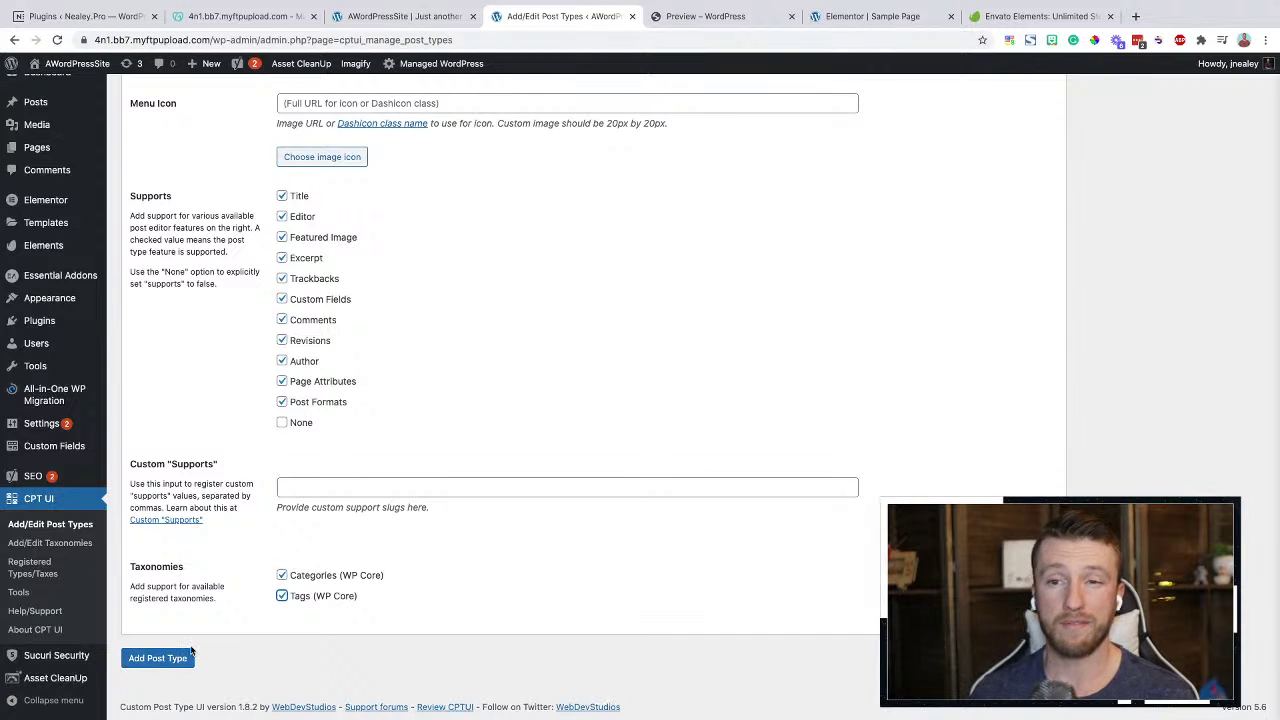
left_click(283, 597)
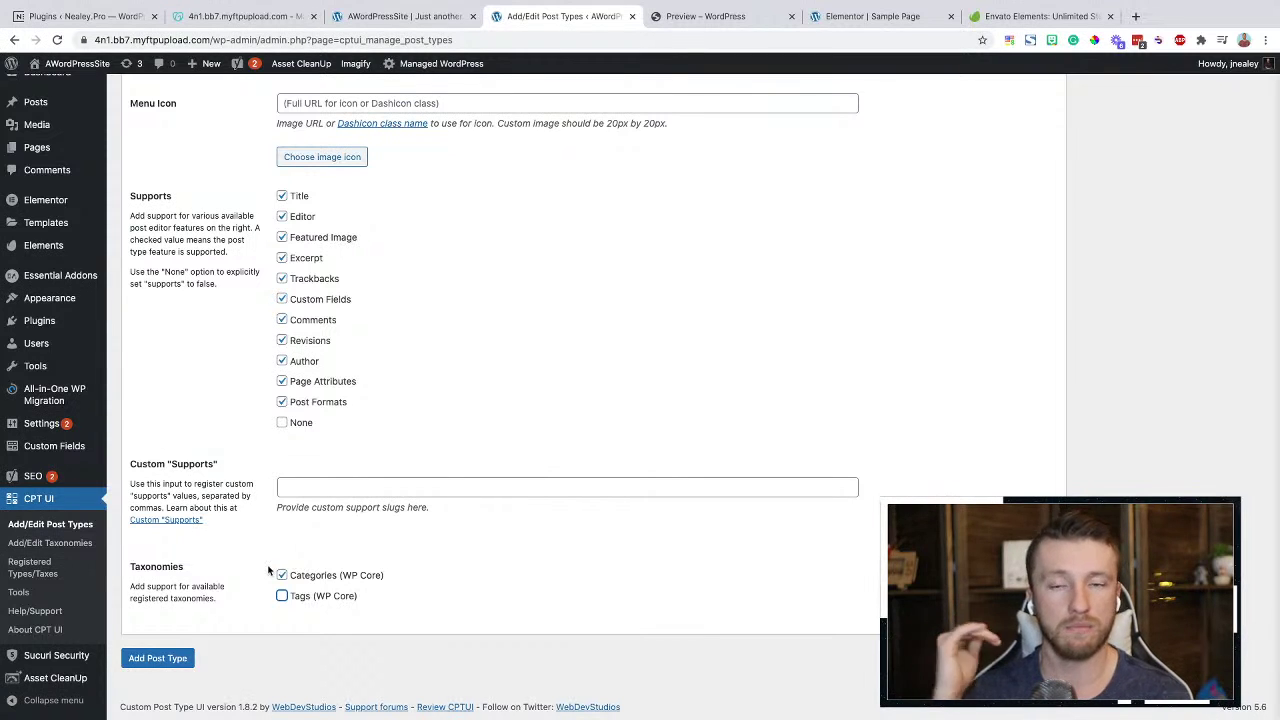
left_click(164, 665)
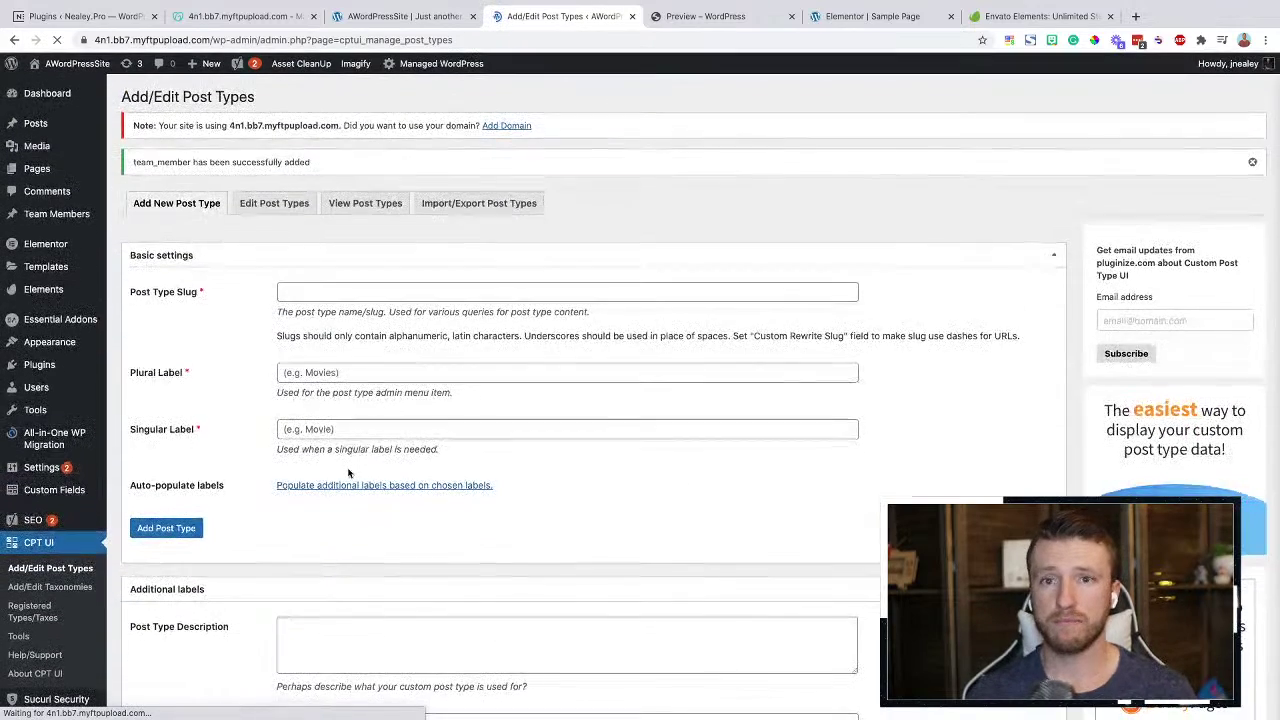
Open the All Team Members list and start a new team member entry
mouse_move(90, 213)
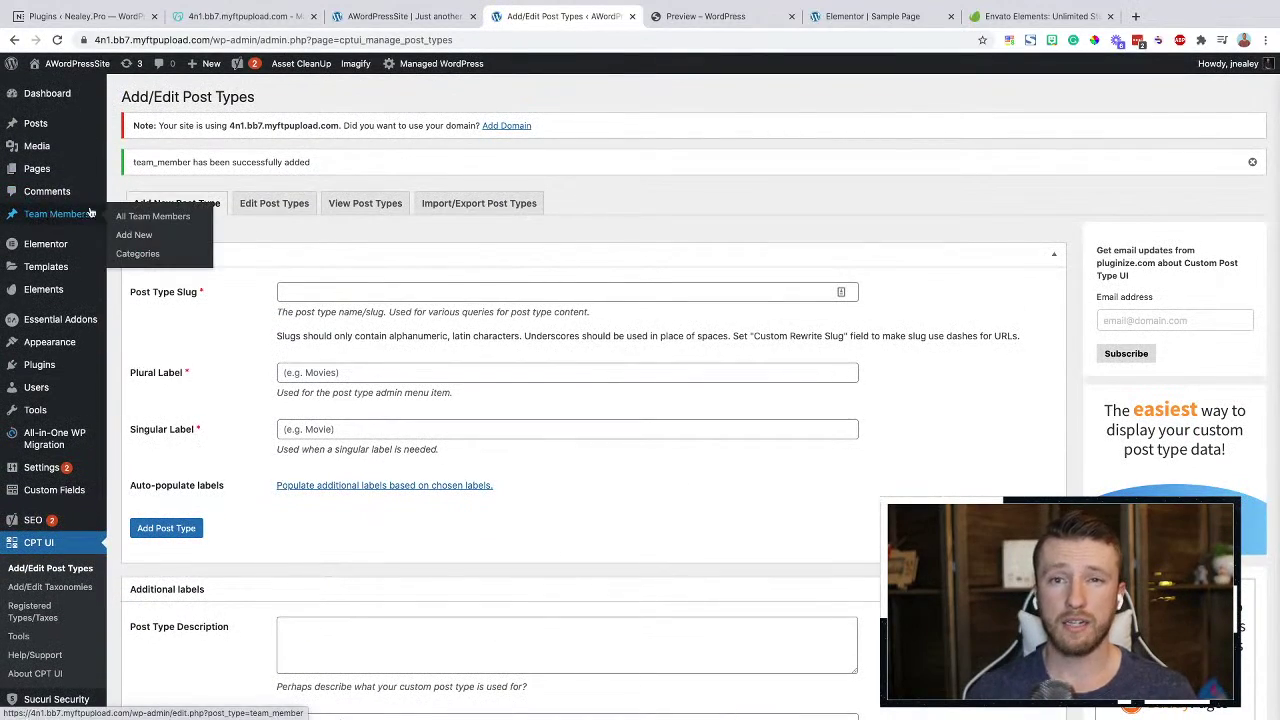
left_click(141, 221)
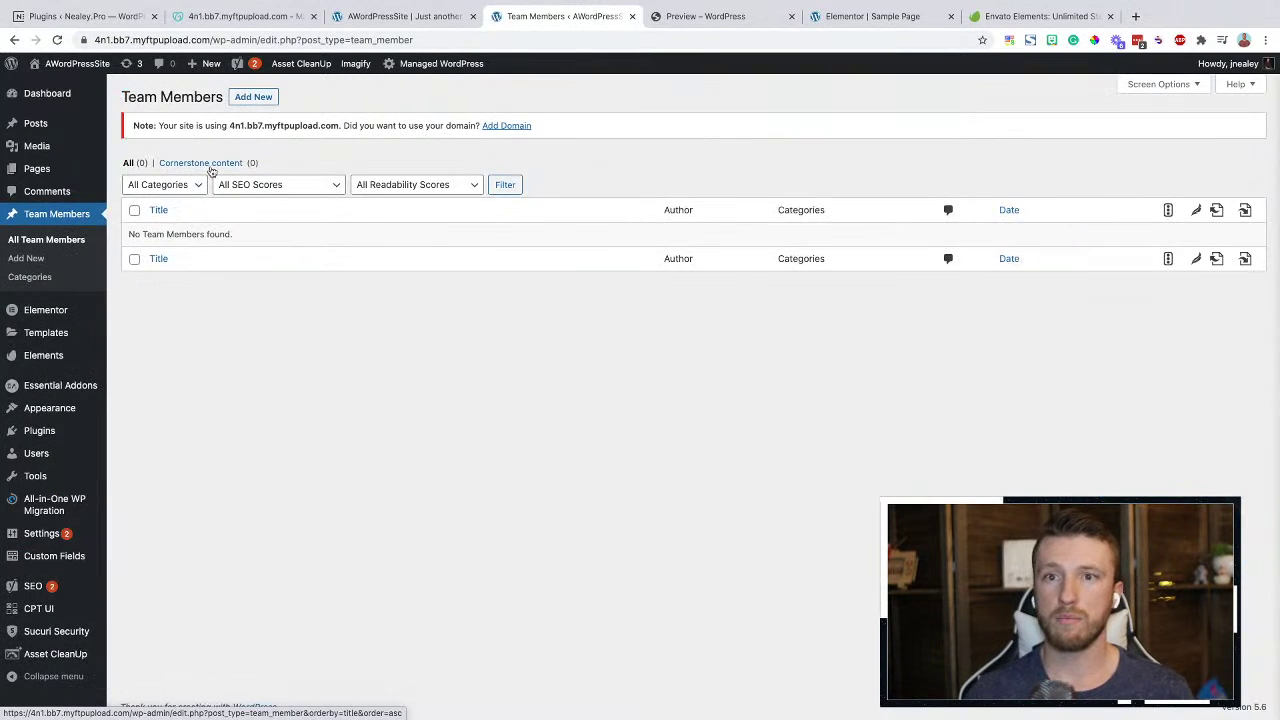
left_click(257, 99)
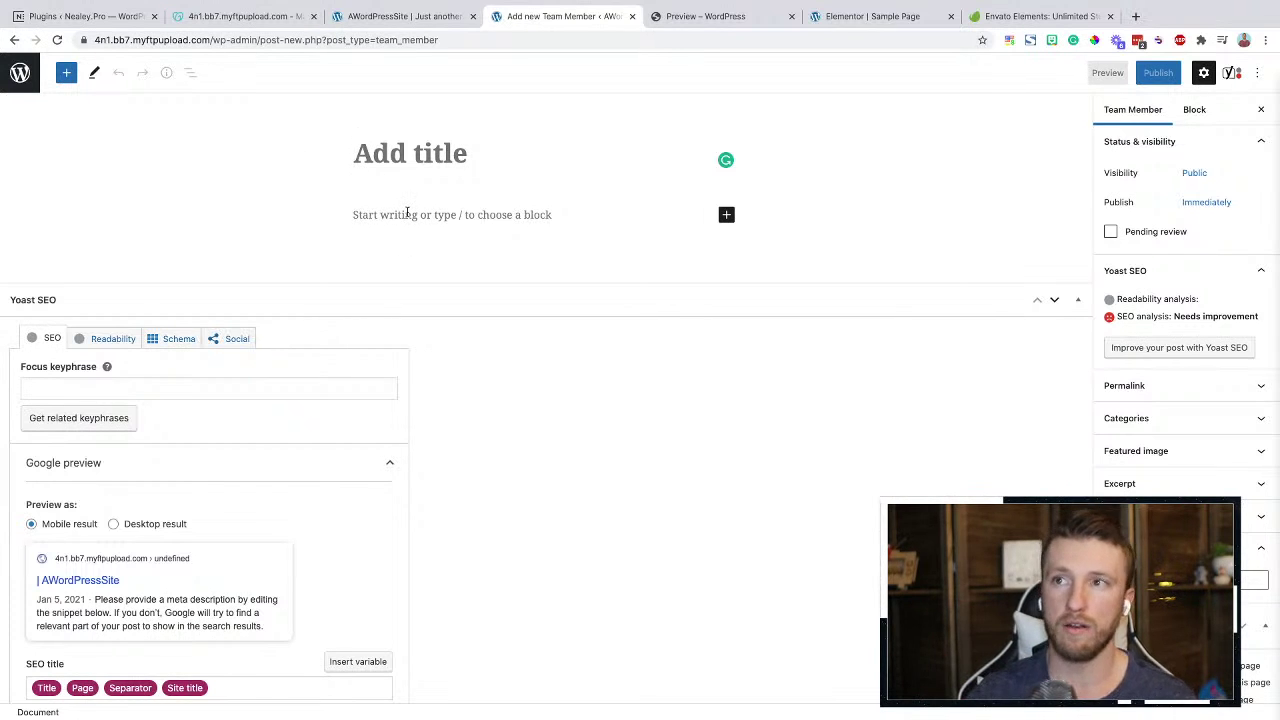
Switch to the Sample Page in Elementor, close the Insert Media dialog and delete the placeholder image widget
left_click(860, 16)
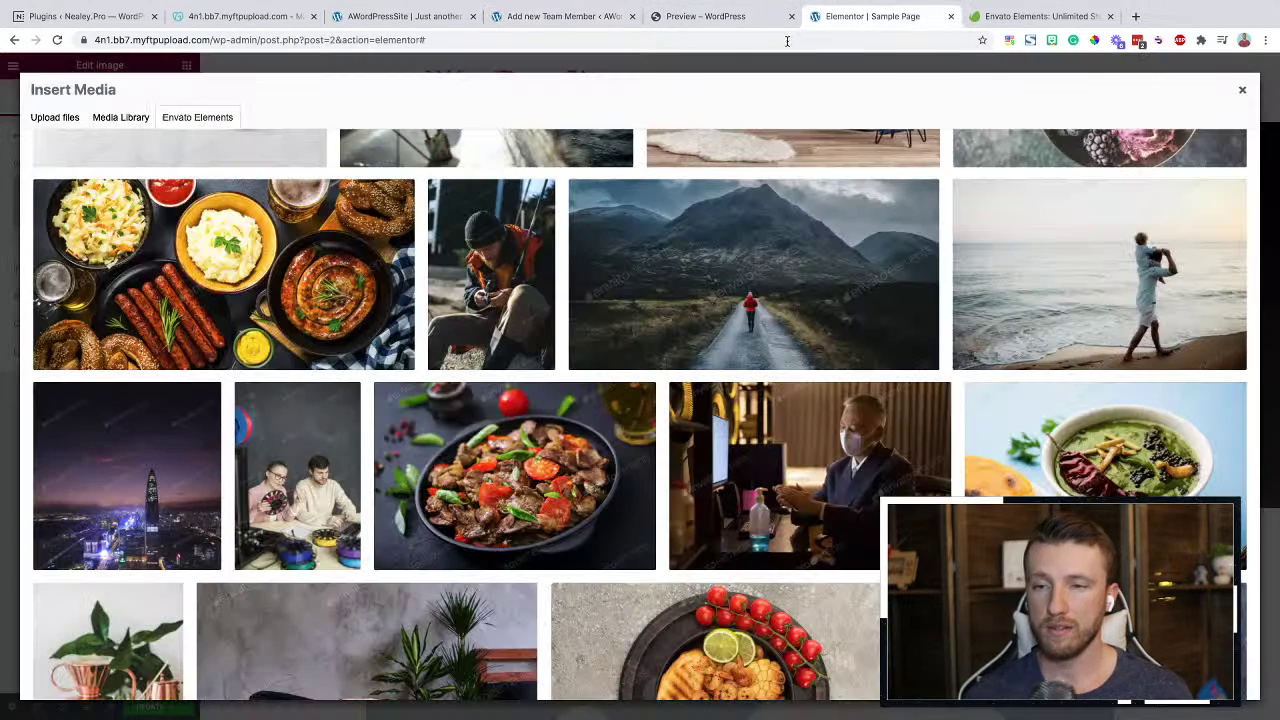
left_click(1242, 90)
scroll(450, 400, "down", 3)
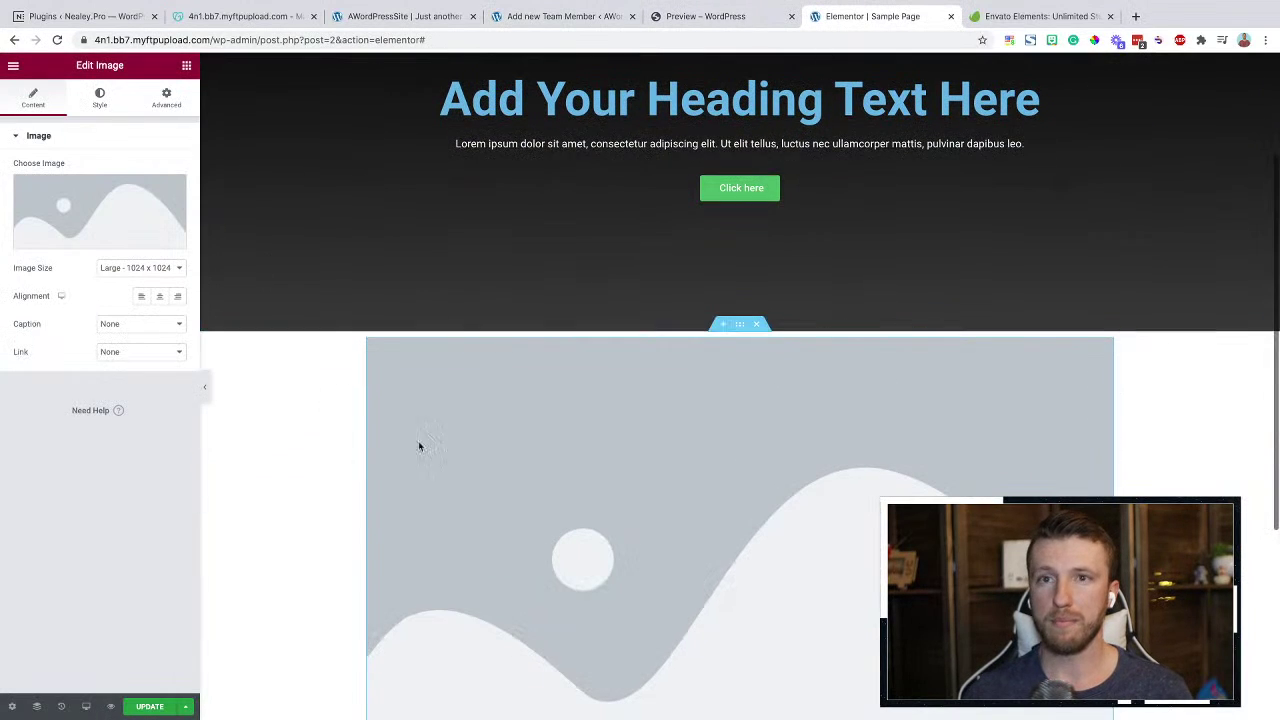
right_click(419, 446)
left_click(458, 630)
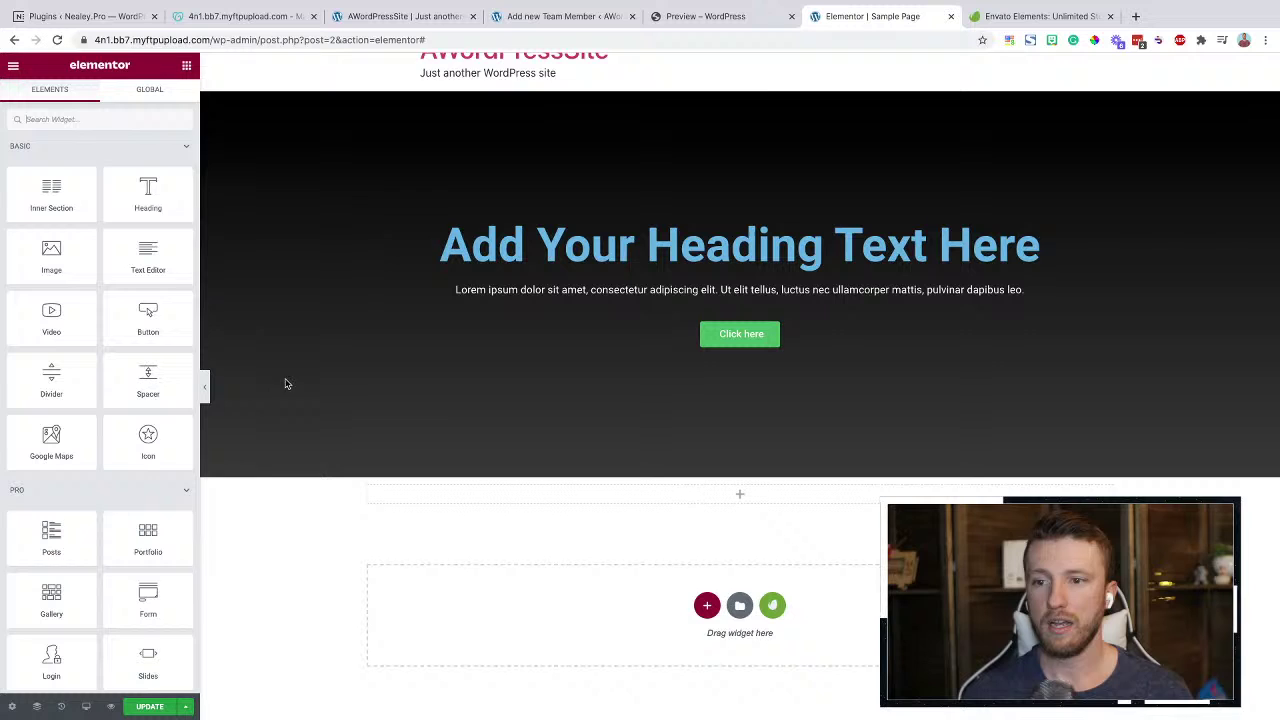
Find the Portfolio widget and place it in the empty section below the heading banner
left_click(131, 121)
type("port")
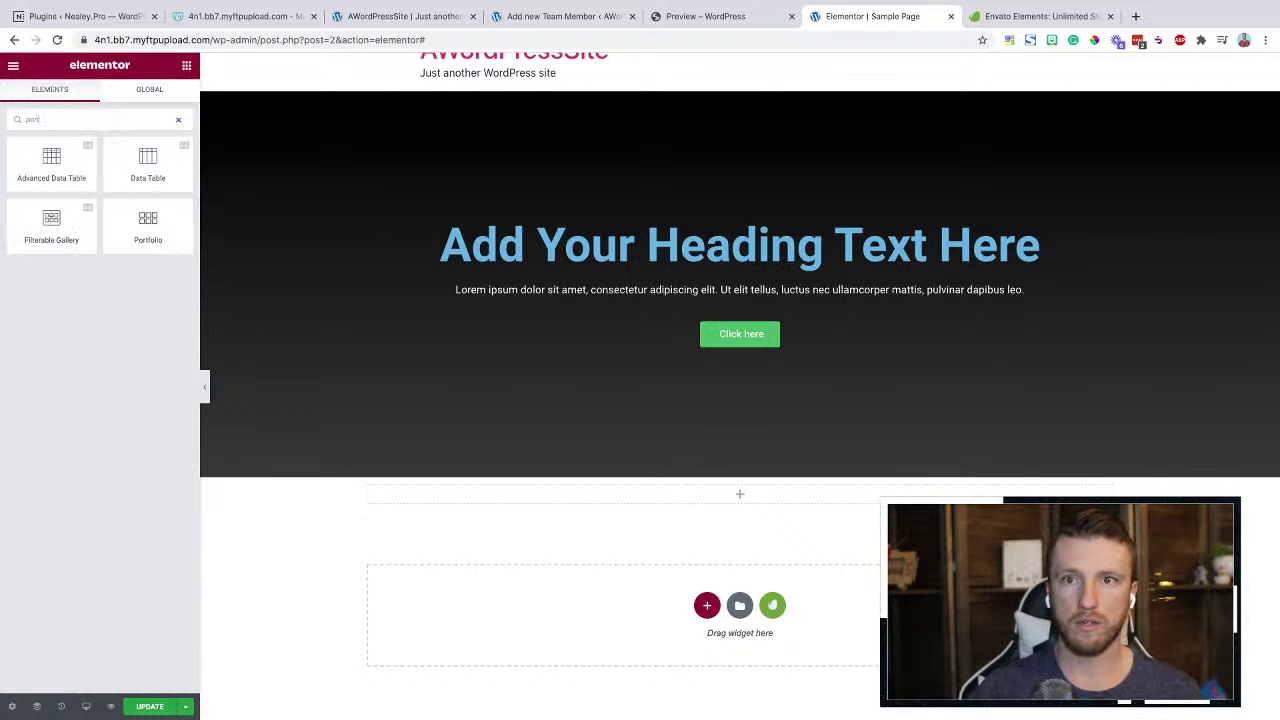
left_click_drag(149, 223, 681, 496)
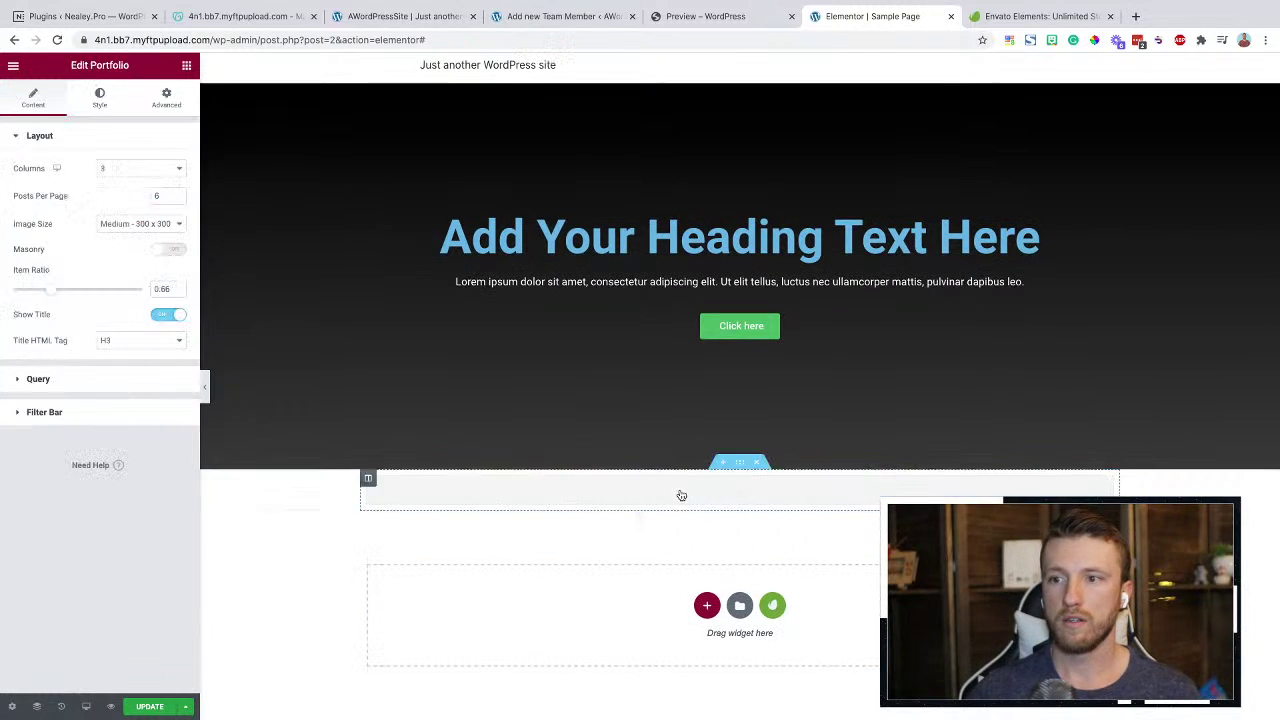
Check the source choices in the Portfolio widget's query settings
left_click(40, 385)
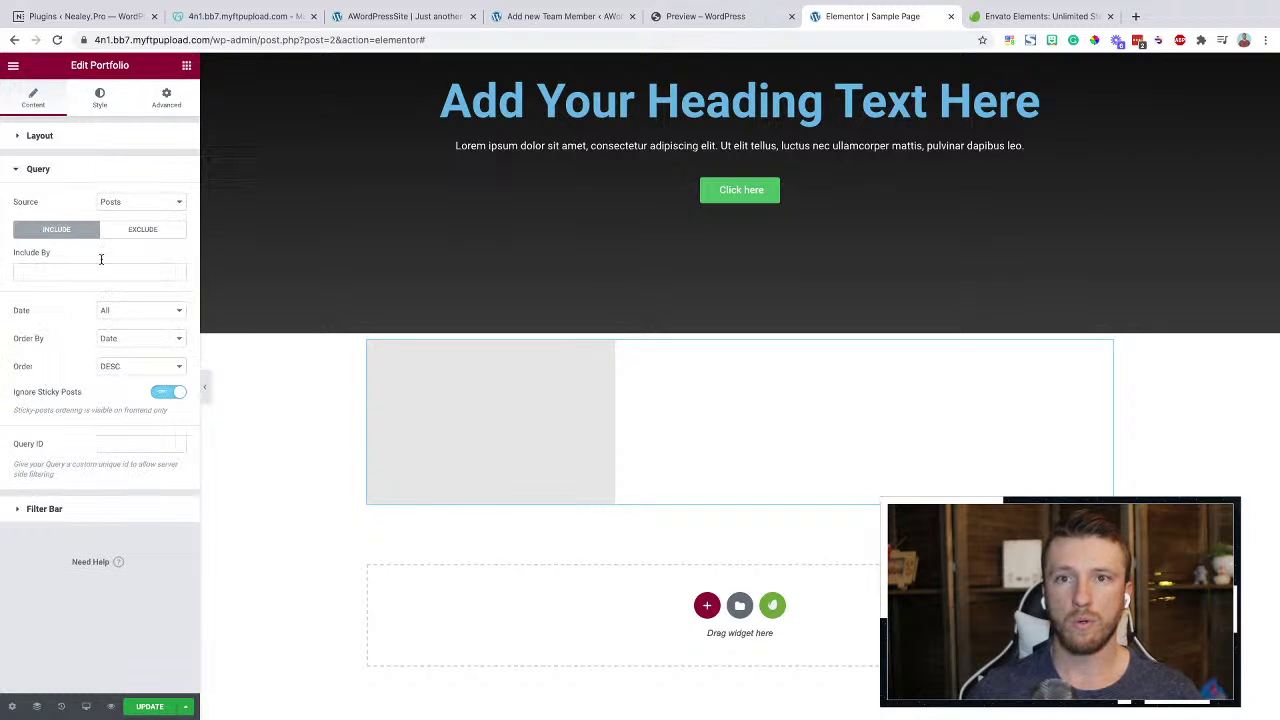
left_click(145, 204)
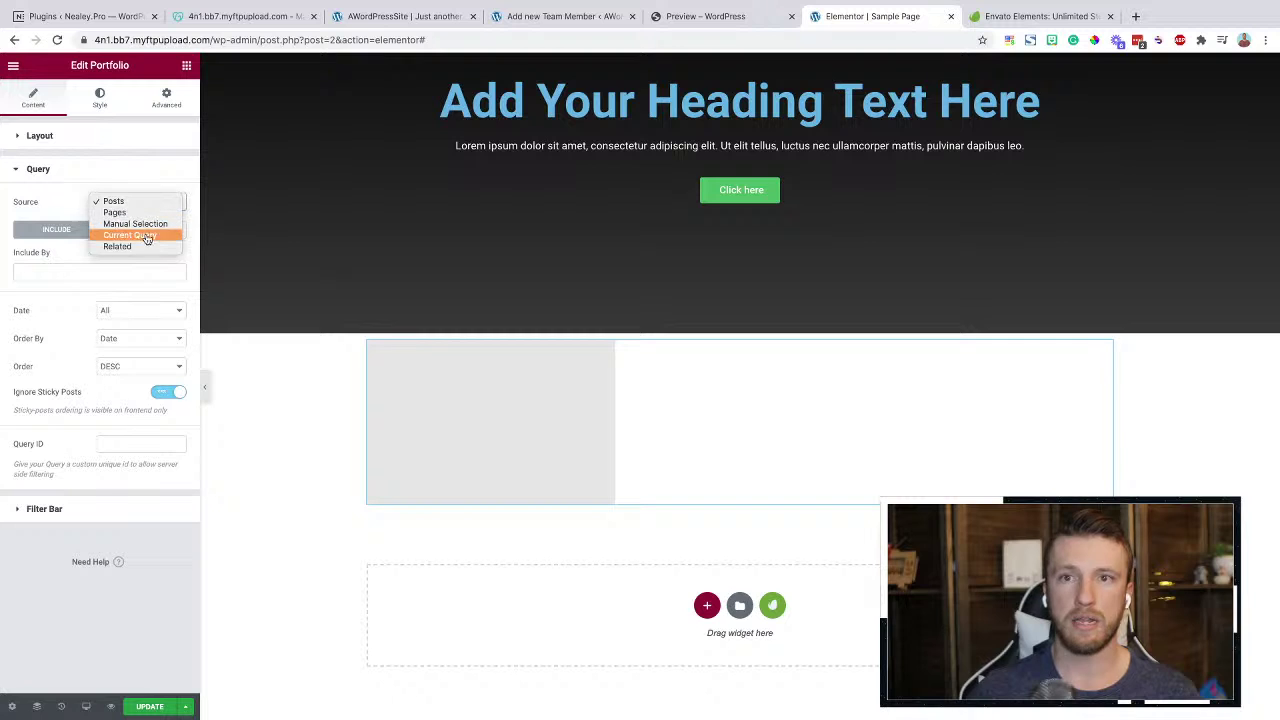
left_click(70, 256)
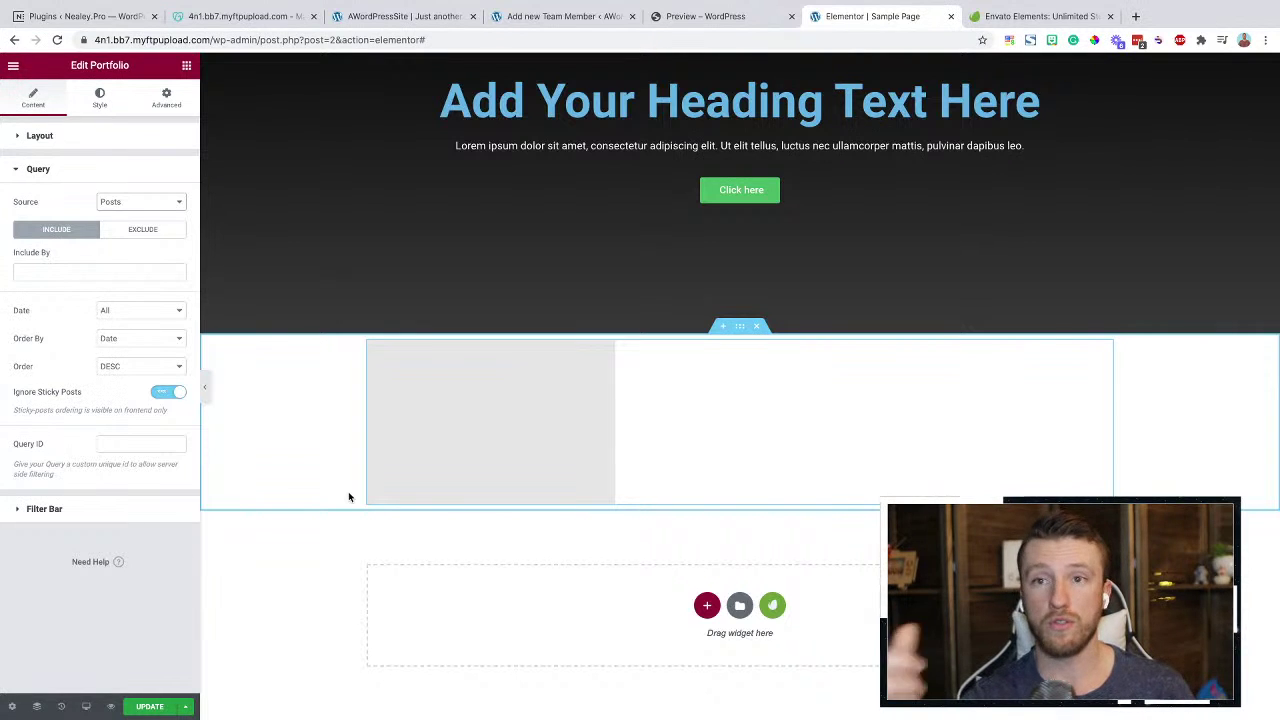
Close the spare AWordPressSite browser tab and go from the new team member editor to the installed plugins list
left_click(566, 17)
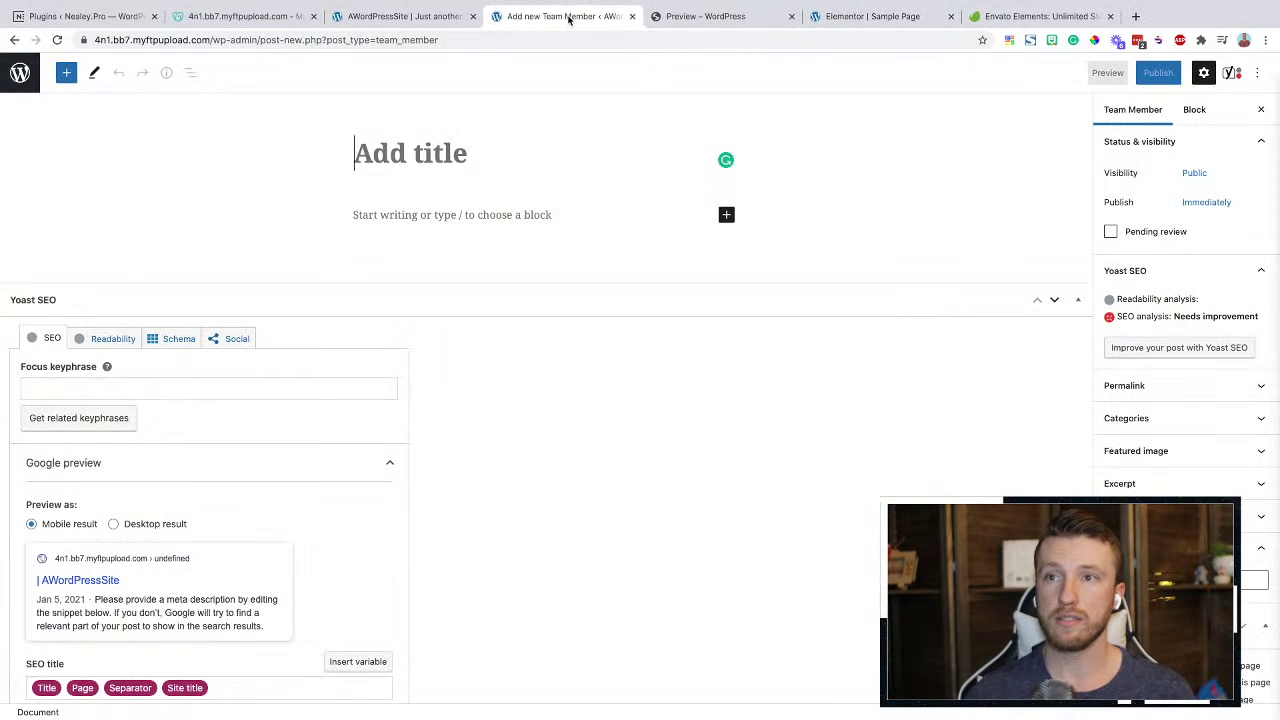
left_click(400, 18)
left_click(473, 17)
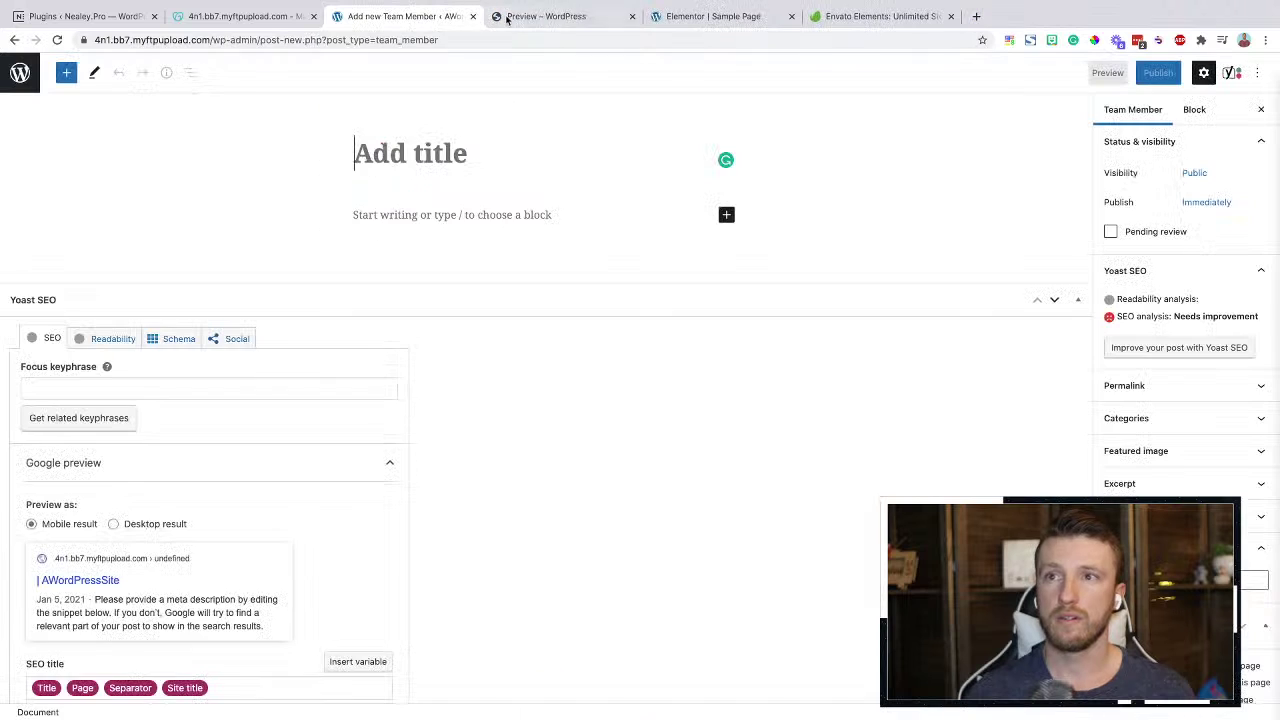
left_click(22, 74)
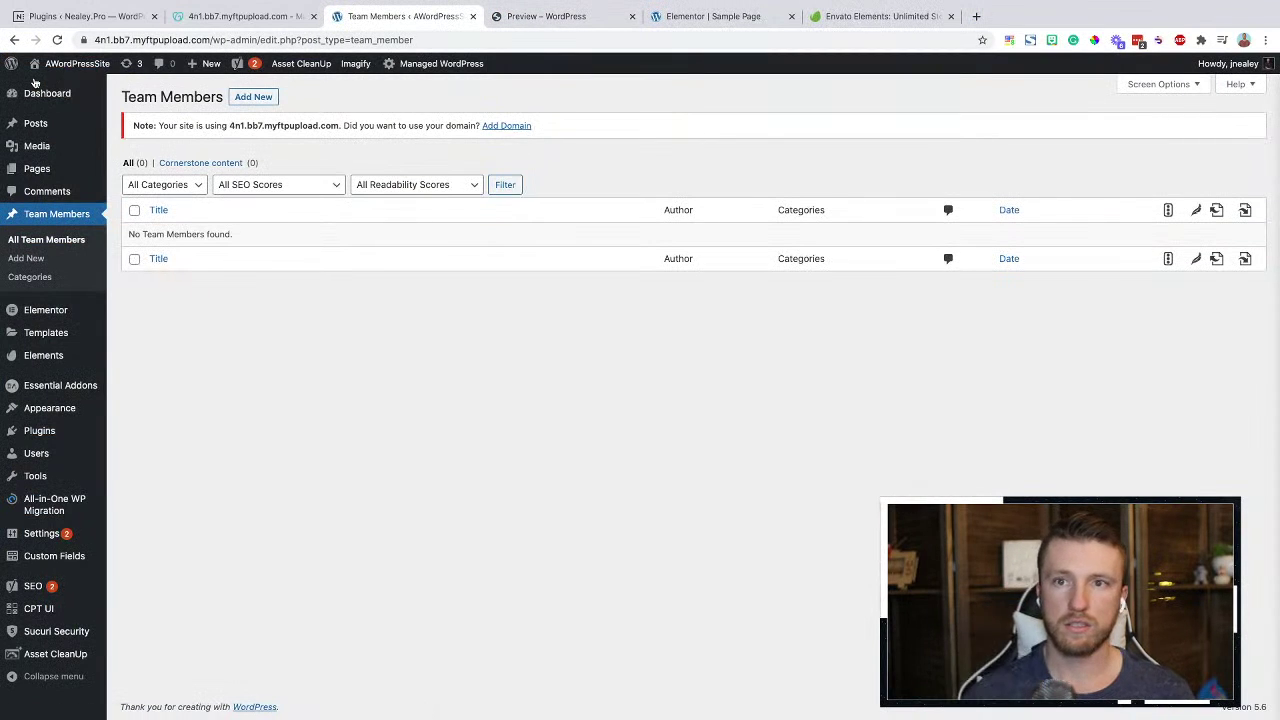
left_click(40, 430)
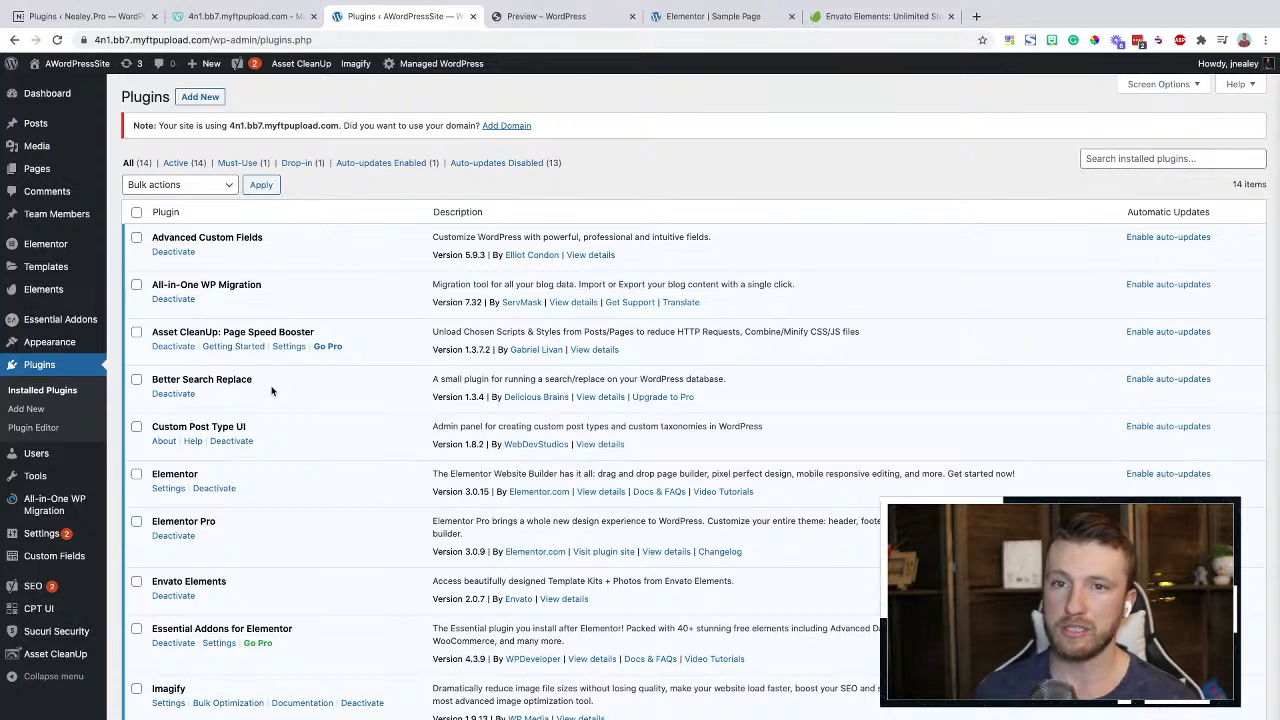
Open the Better Search Replace tool in the WordPress admin
mouse_move(41, 533)
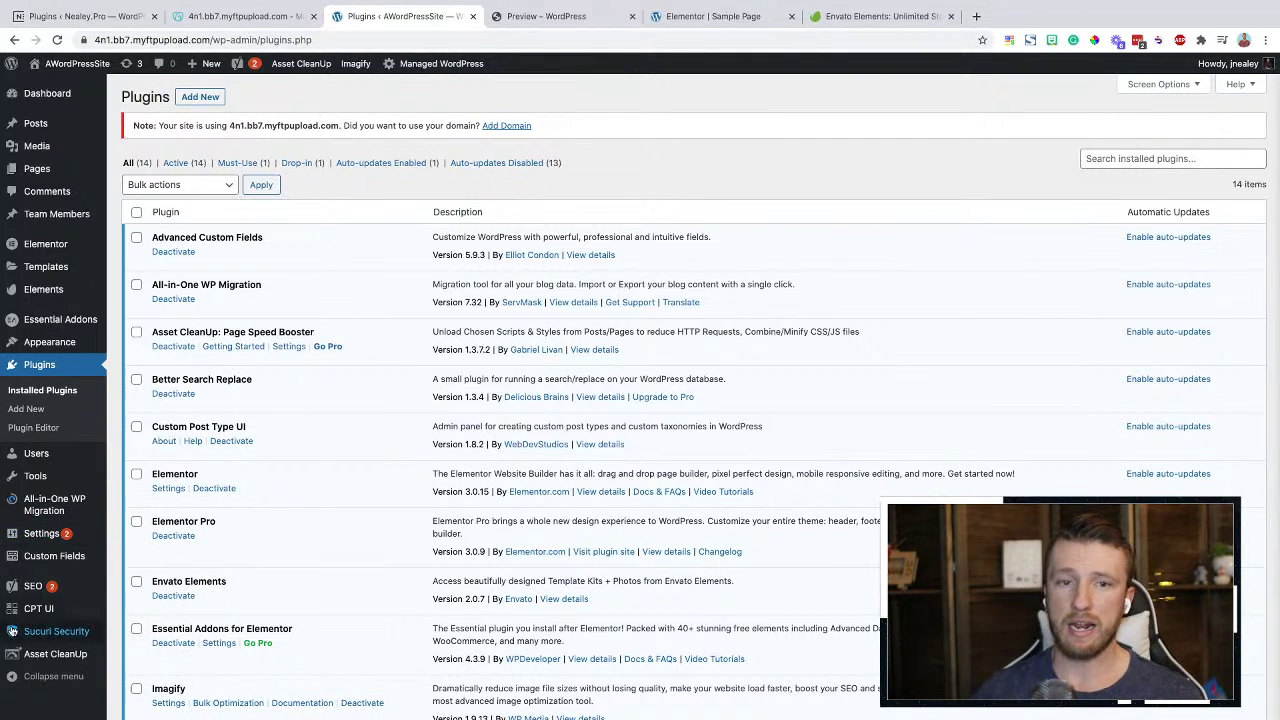
mouse_move(12, 631)
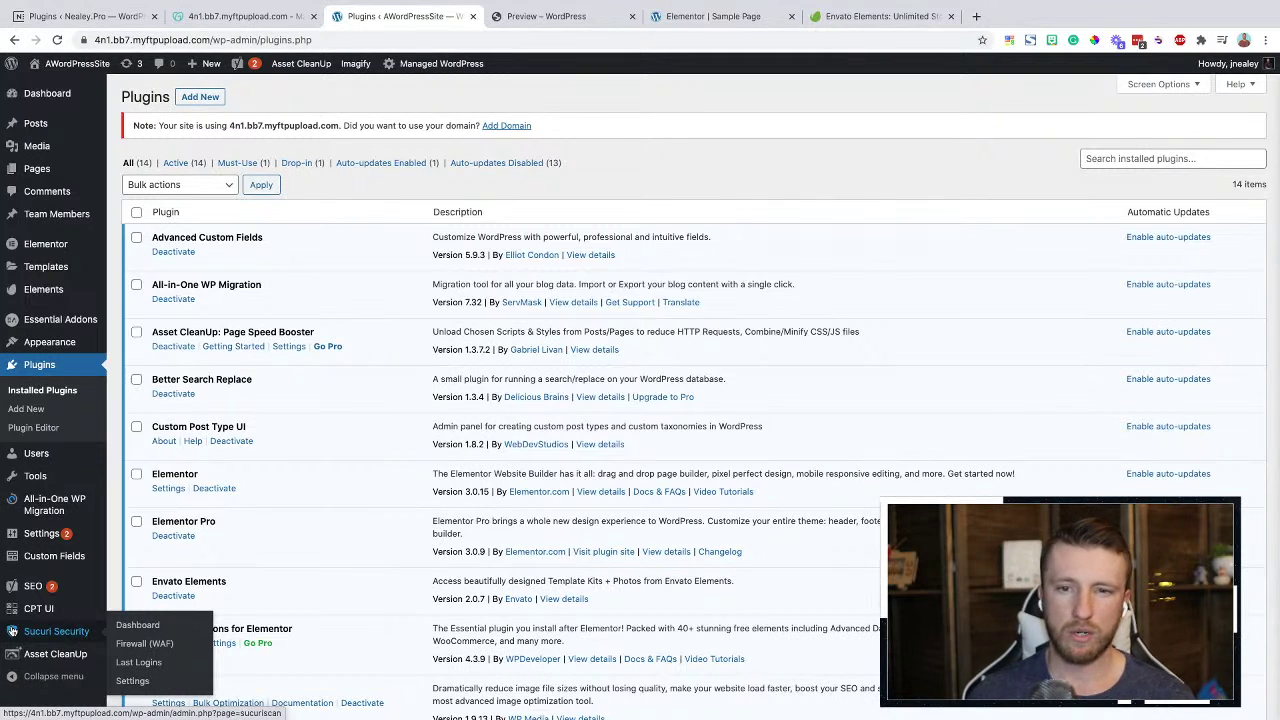
mouse_move(50, 538)
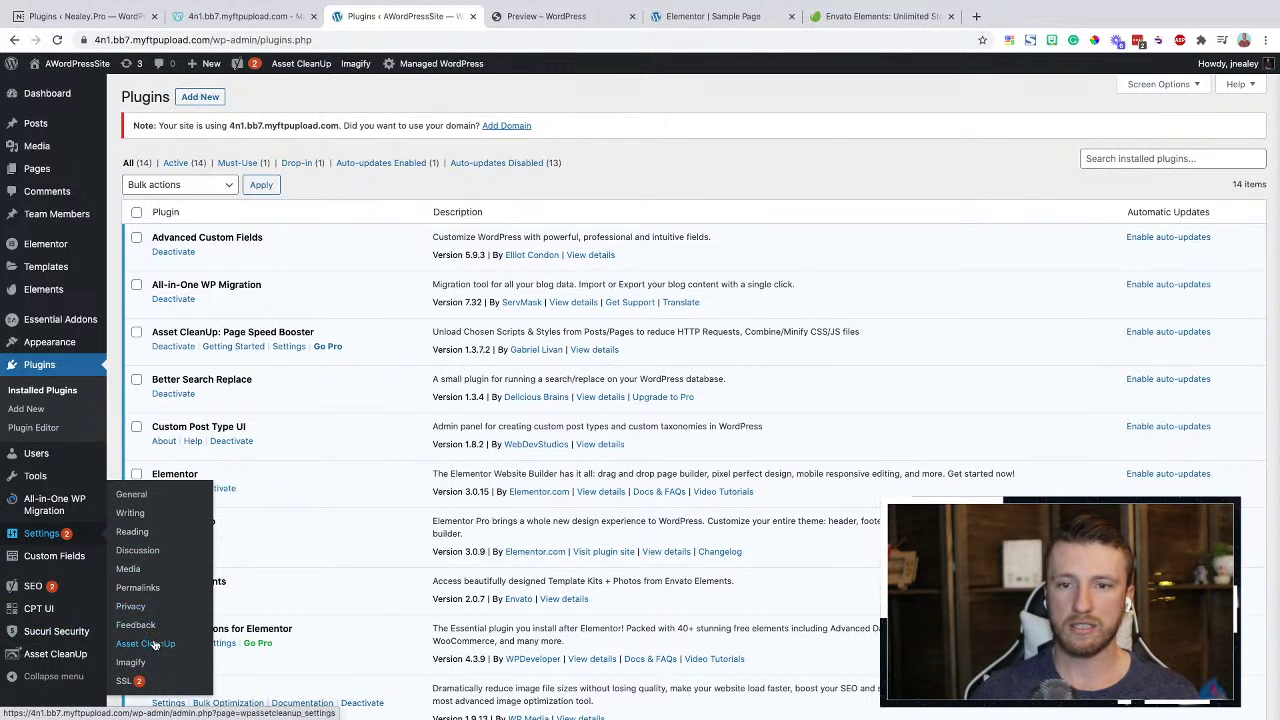
mouse_move(40, 476)
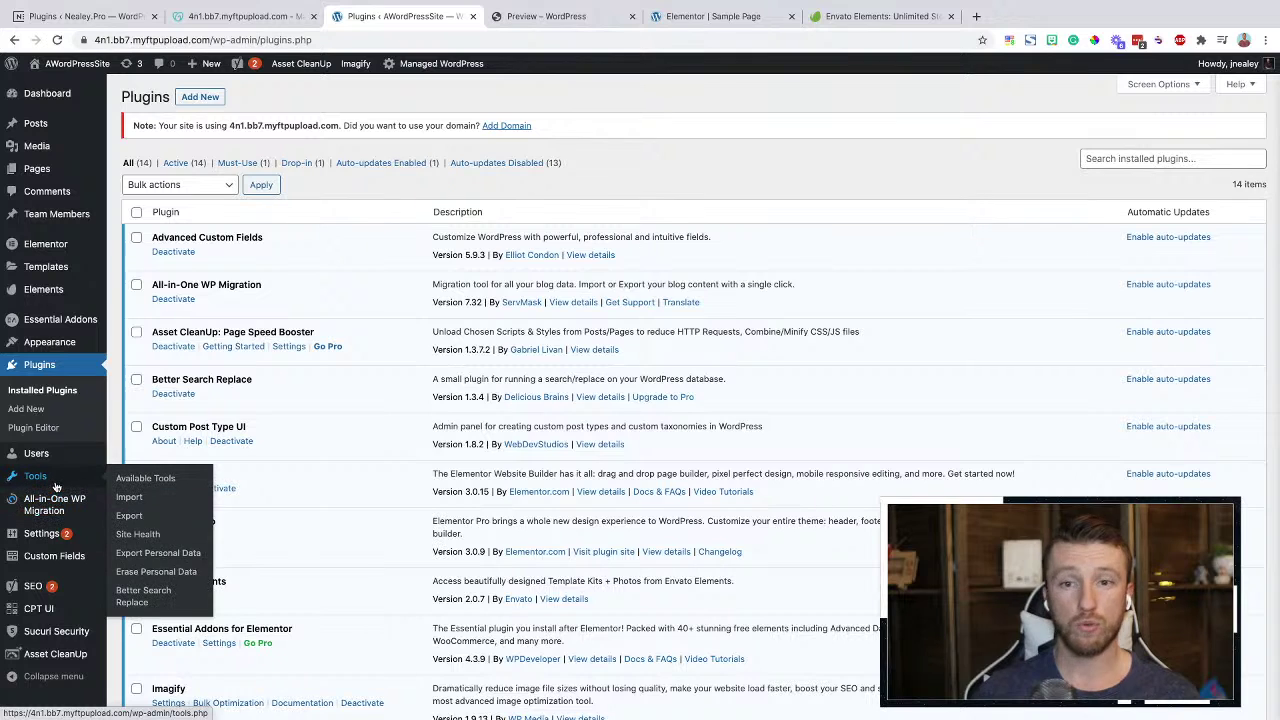
left_click(134, 597)
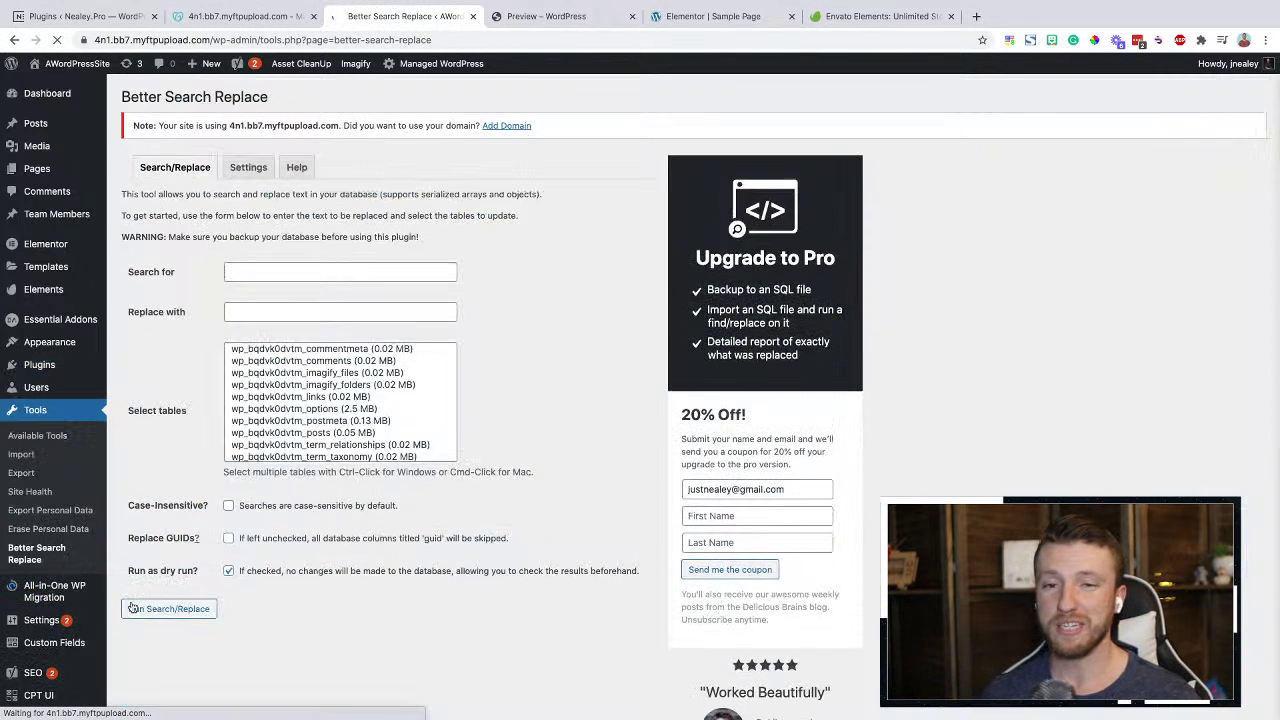
left_click(292, 271)
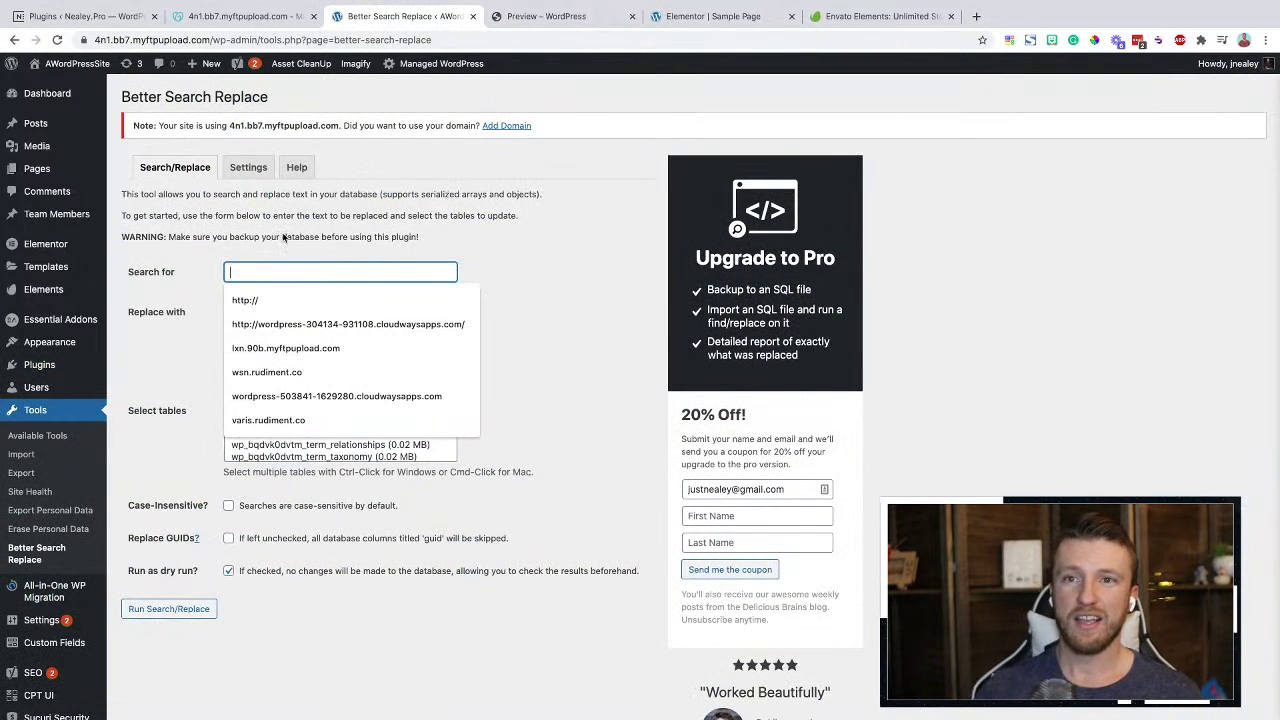
left_click(214, 40)
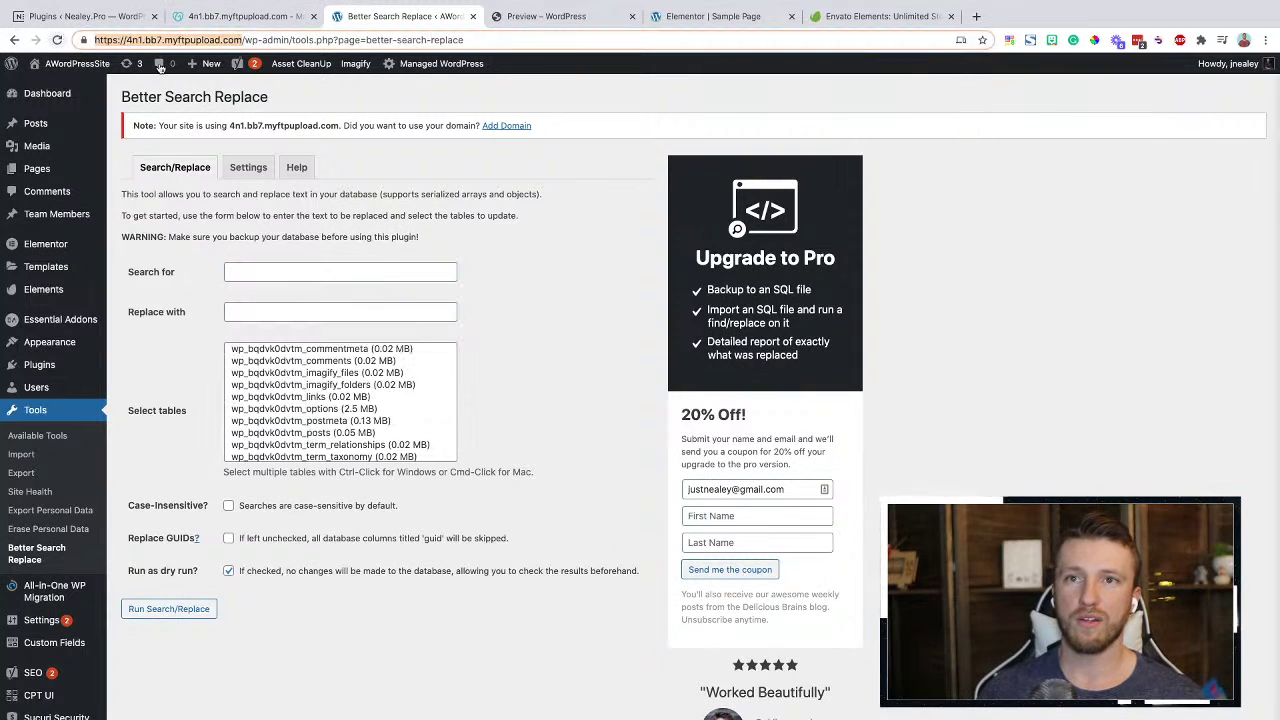
key("ctrl+c")
left_click(312, 311)
key("ctrl+v")
left_click(286, 271)
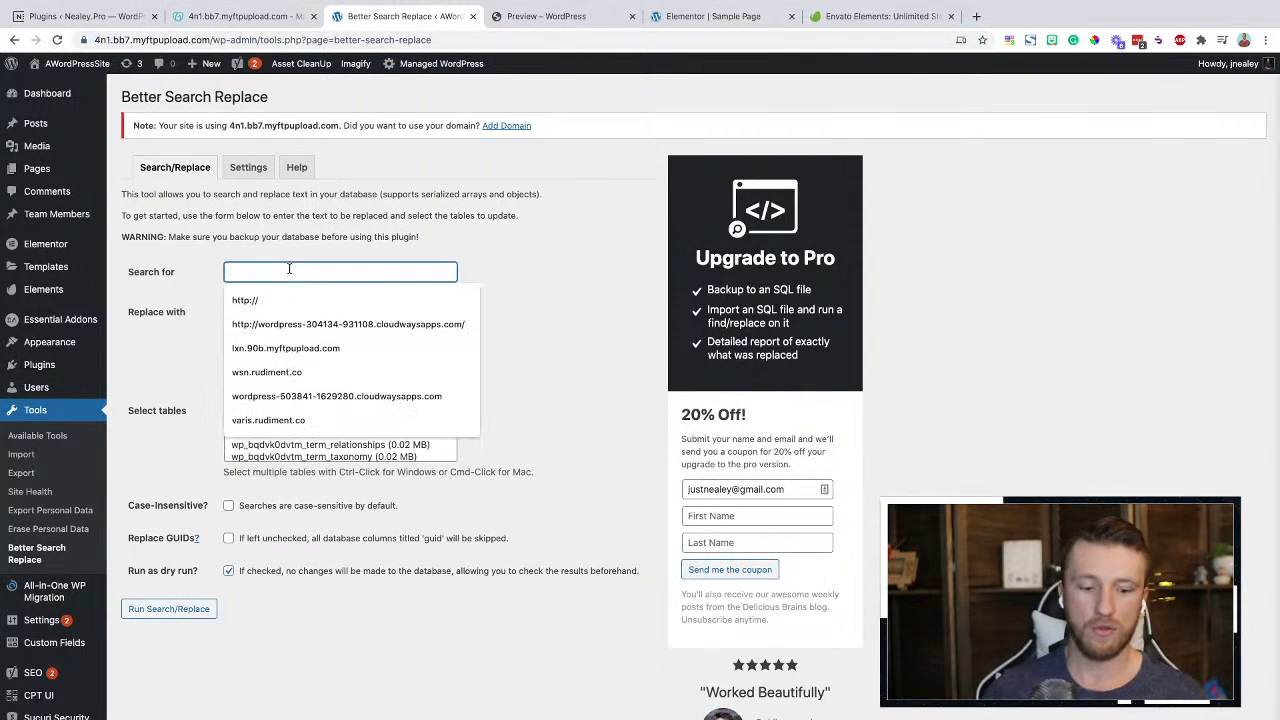
type("https://nealey.pro")
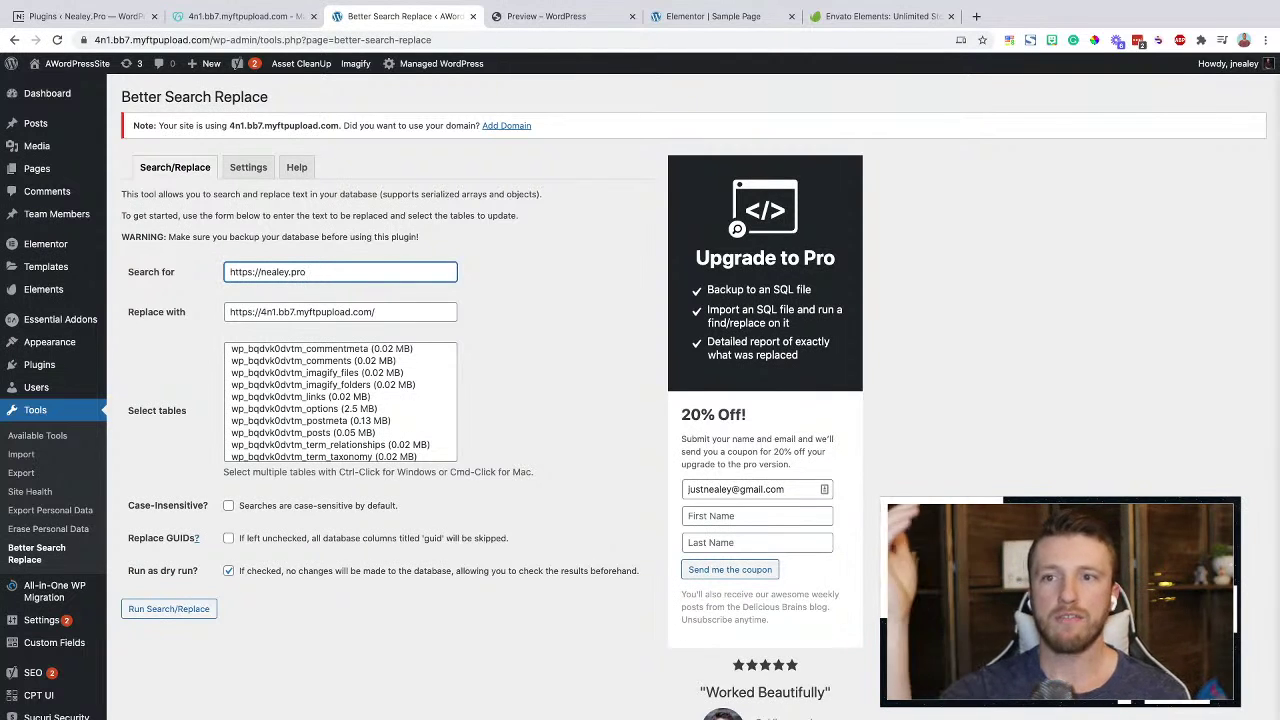
Select all database tables and run the search/replace as a dry run
left_click(298, 433)
key("super+a")
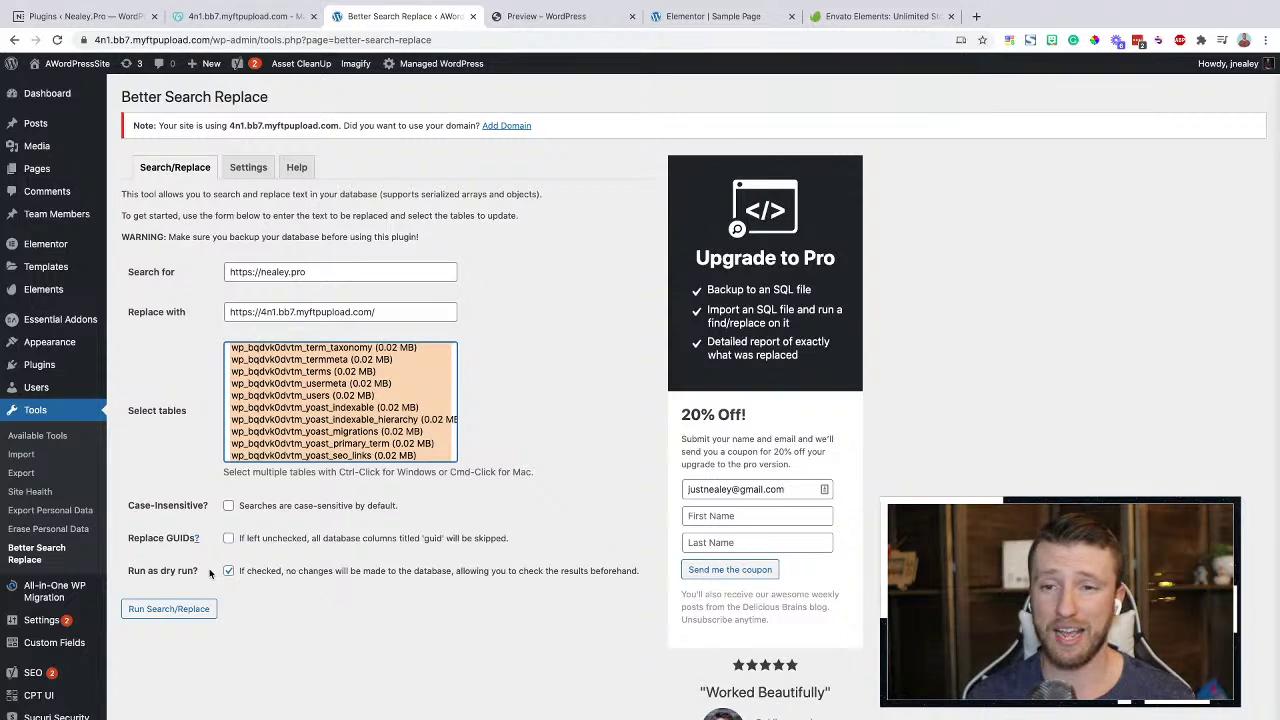
left_click(190, 608)
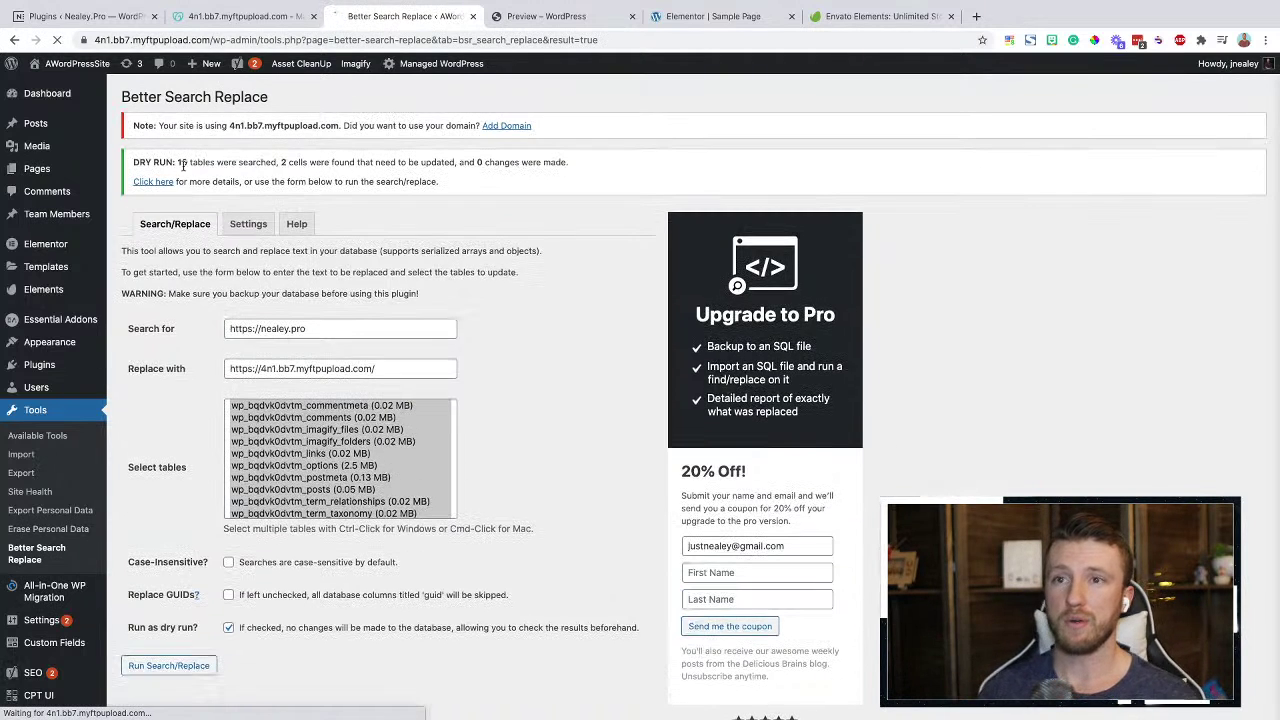
Review the dry-run result summary and open the Plugins page in a new browser tab
left_click_drag(153, 162, 387, 178)
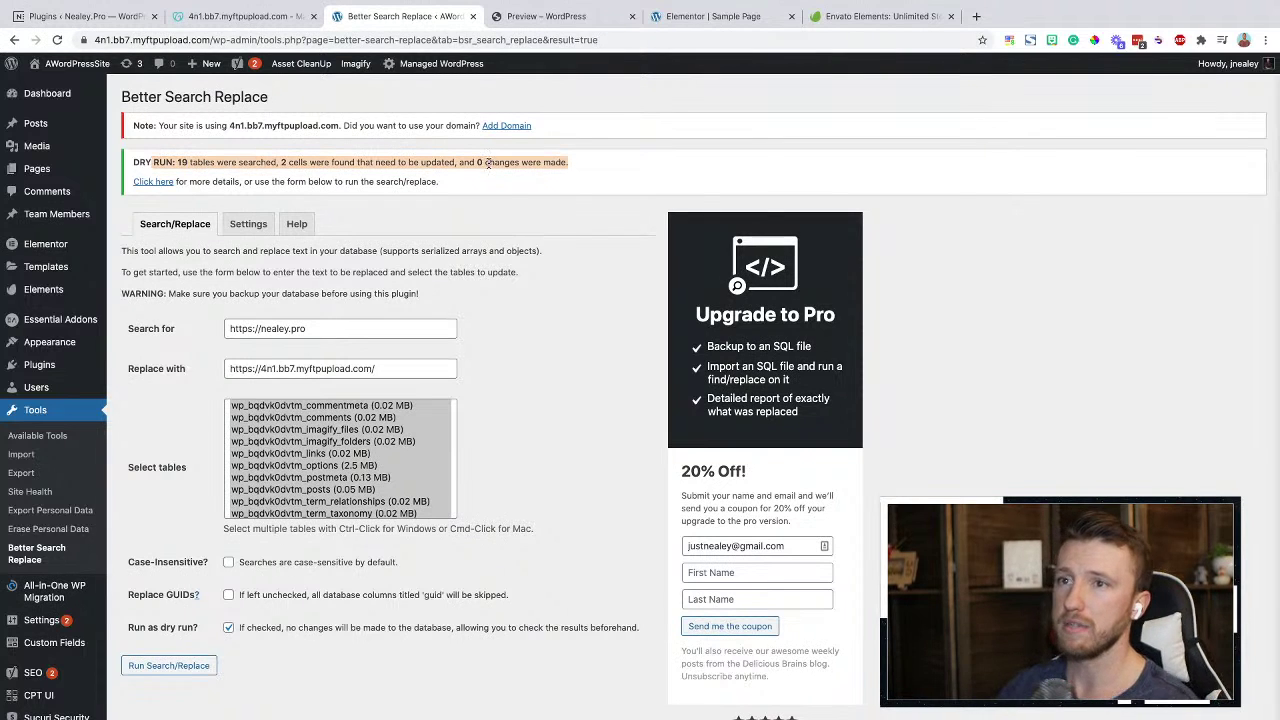
left_click(462, 161)
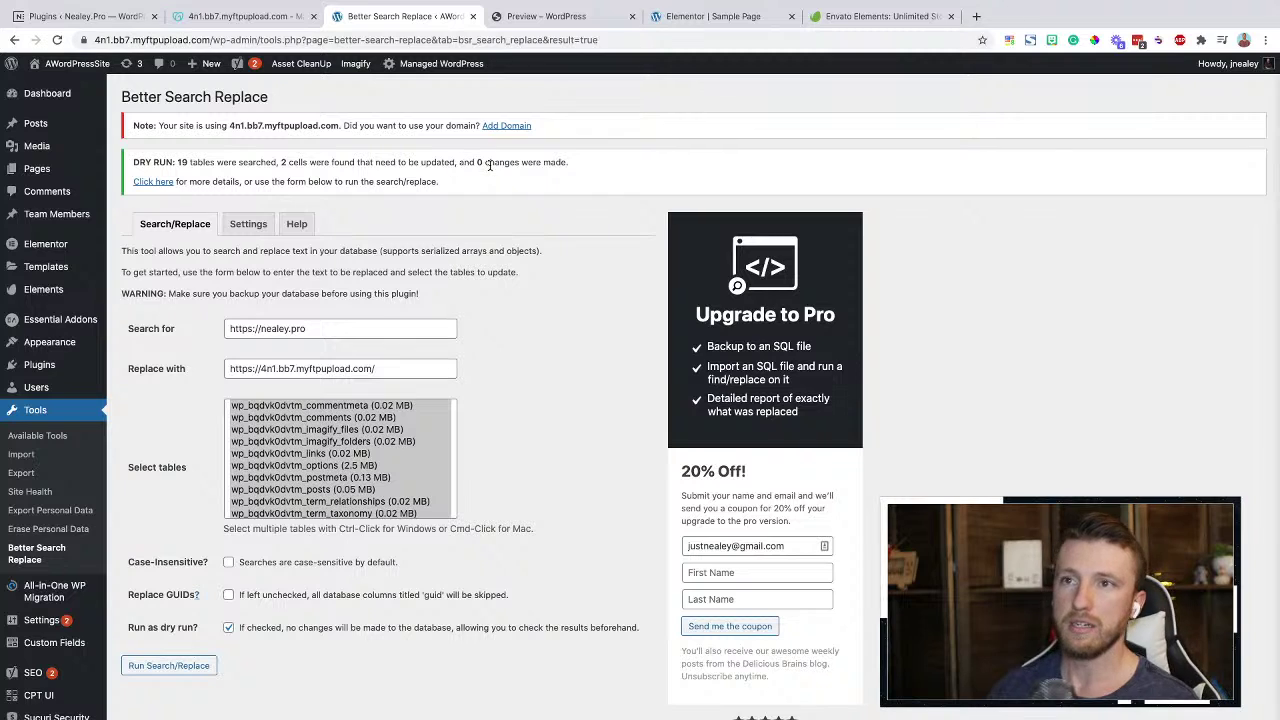
left_click_drag(487, 164, 555, 174)
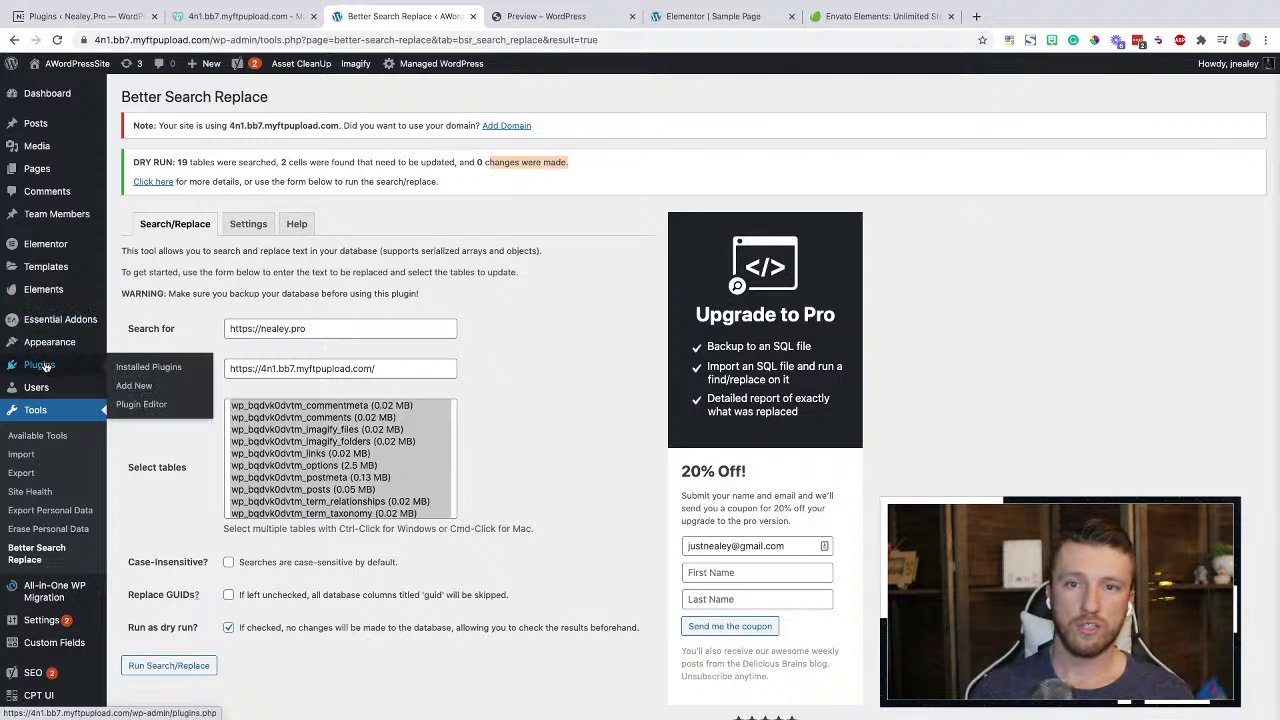
left_click(45, 367, "super")
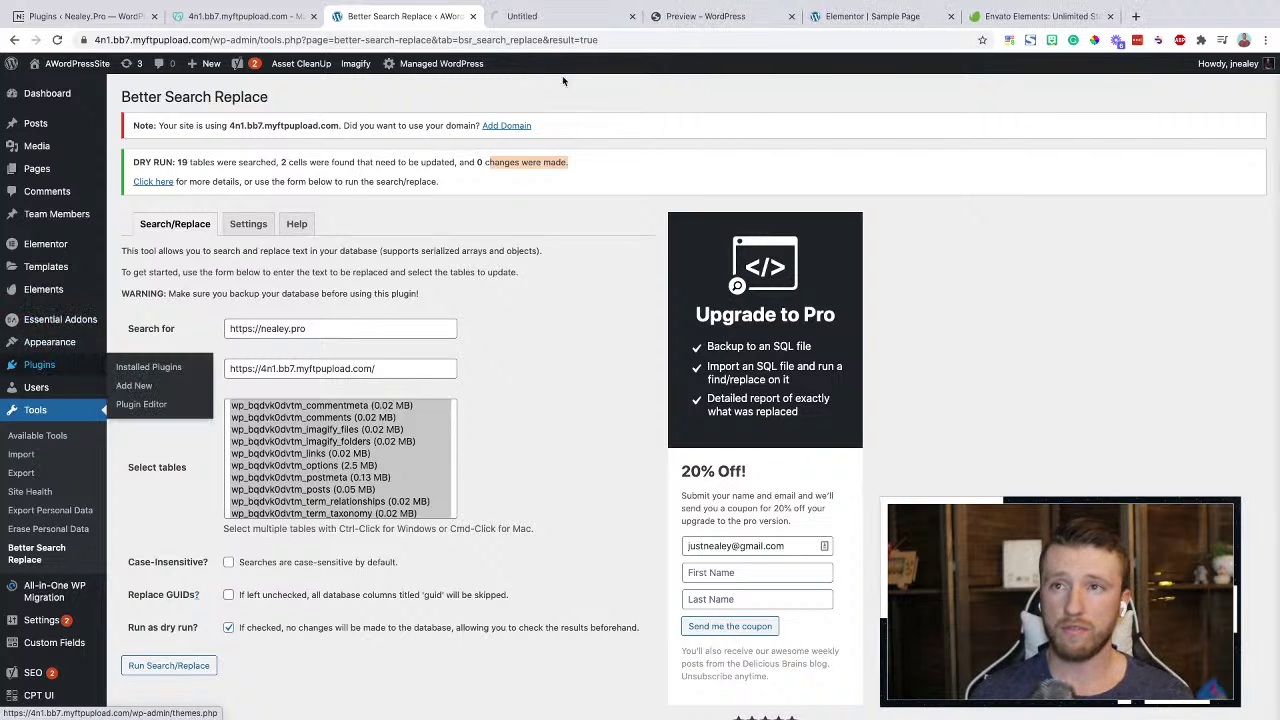
Open the Asset CleanUp settings from the installed plugins, acknowledge understanding how the plugin works and update all settings
left_click(540, 17)
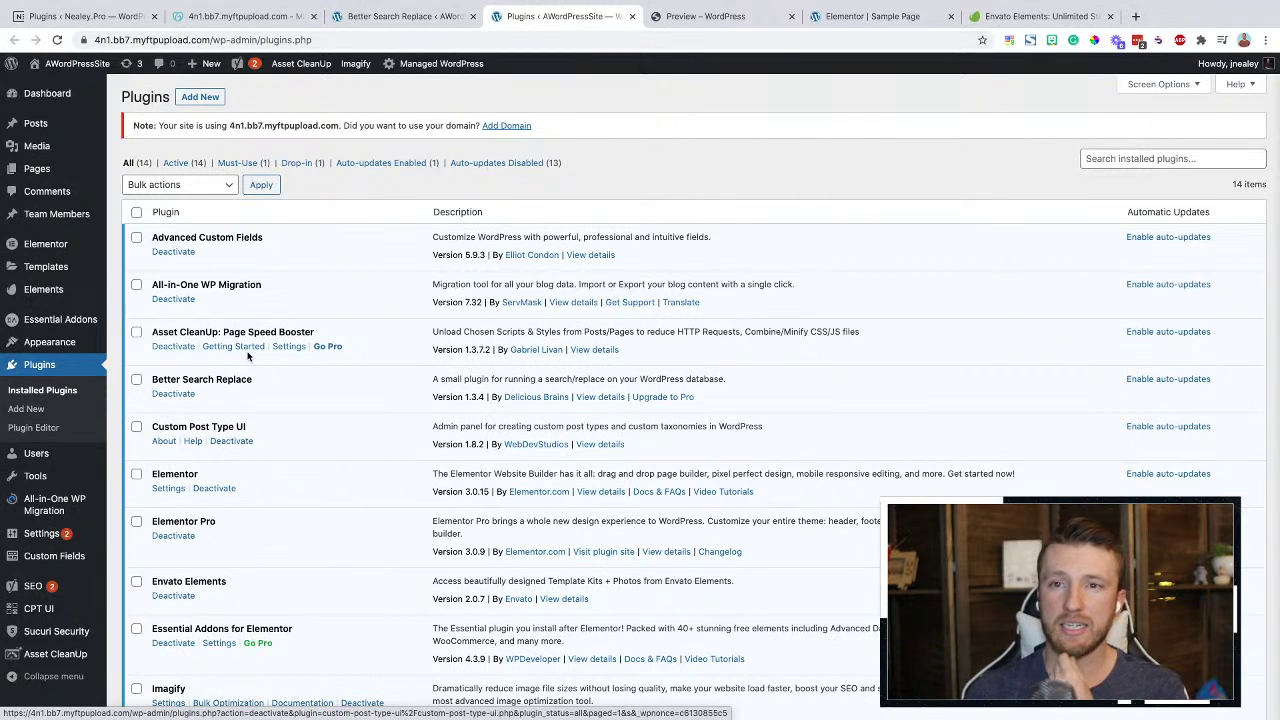
left_click(289, 346)
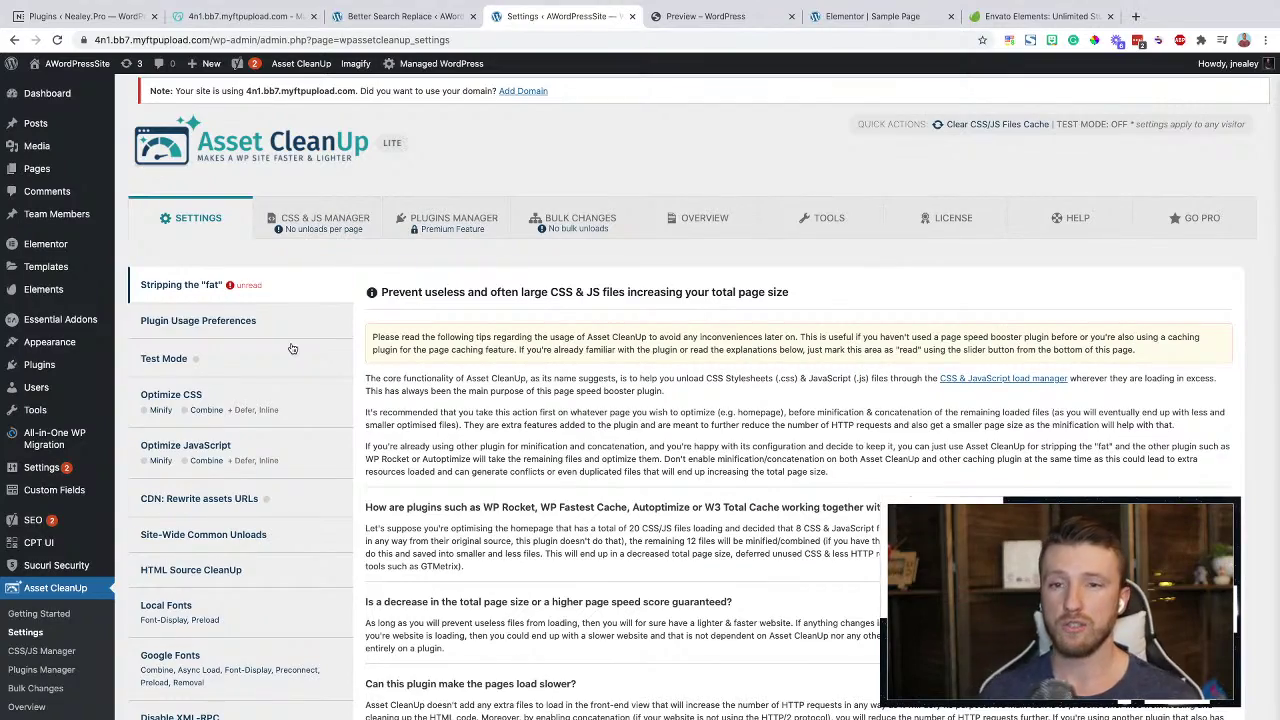
scroll(300, 340, "down", 5)
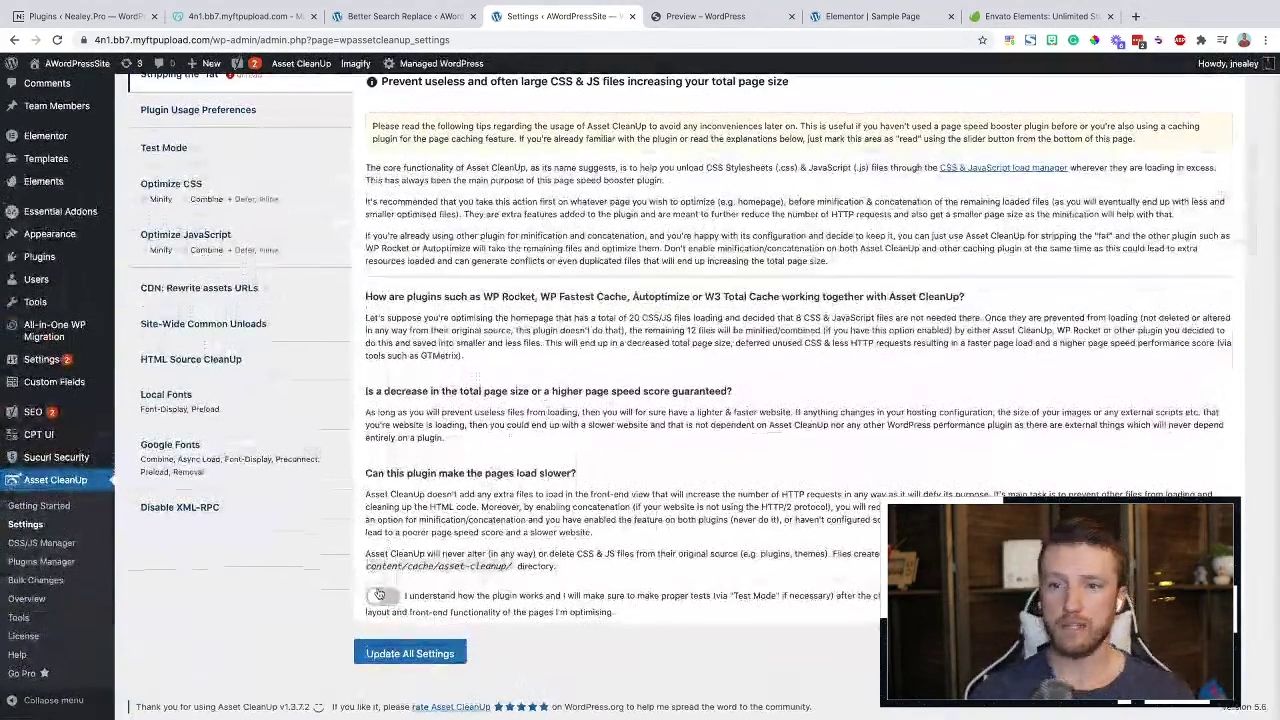
left_click(381, 594)
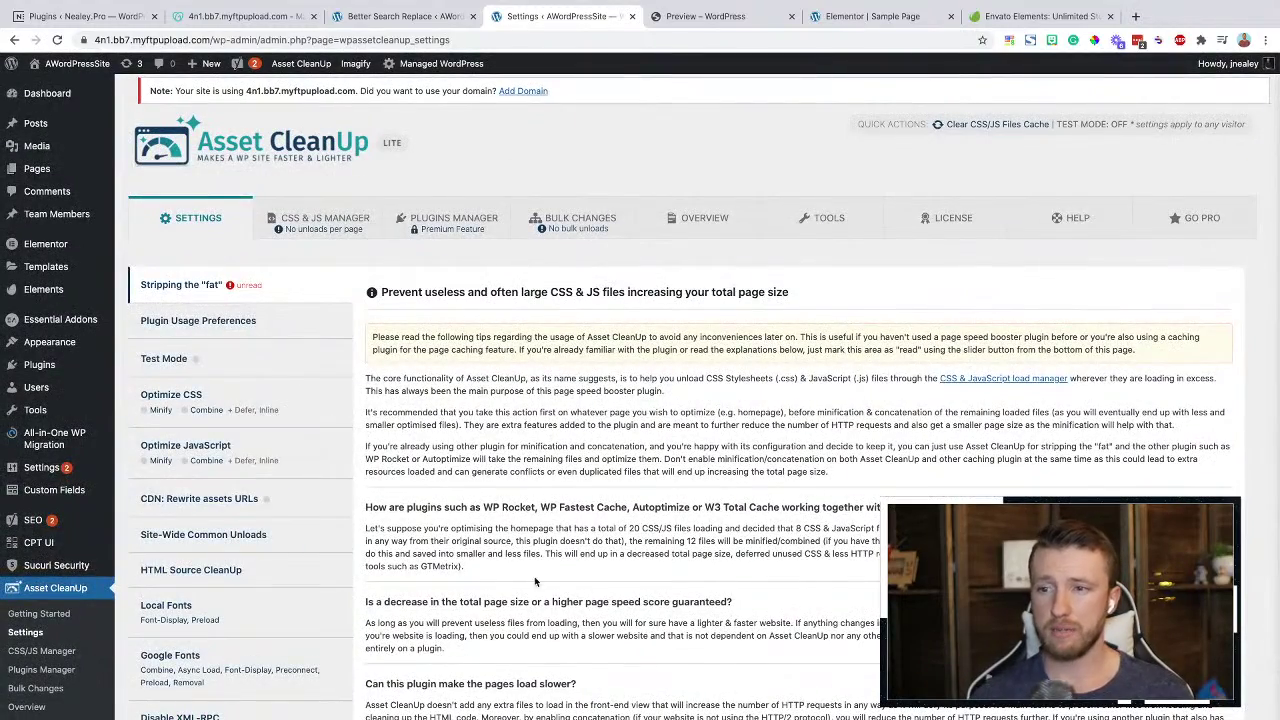
scroll(534, 576, "down", 5)
left_click(410, 653)
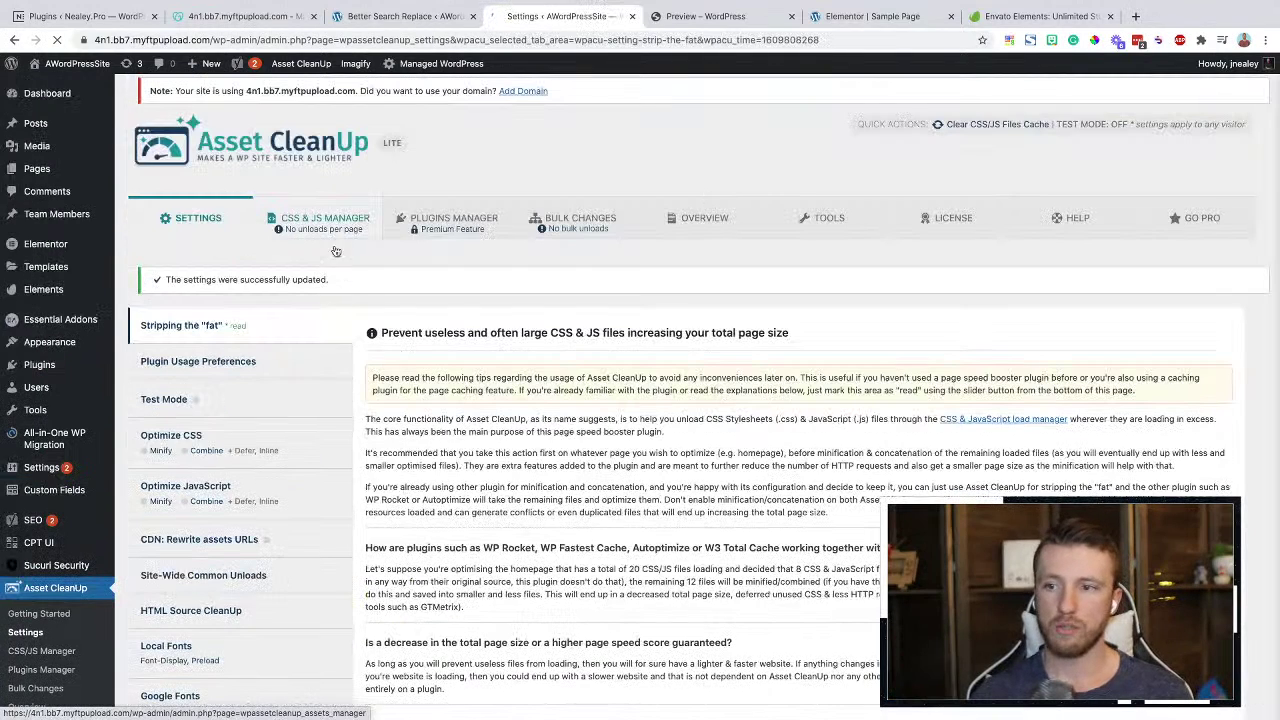
Enable CSS Files Minification and combining loaded CSS into fewer files in the Optimize CSS settings
left_click(220, 410)
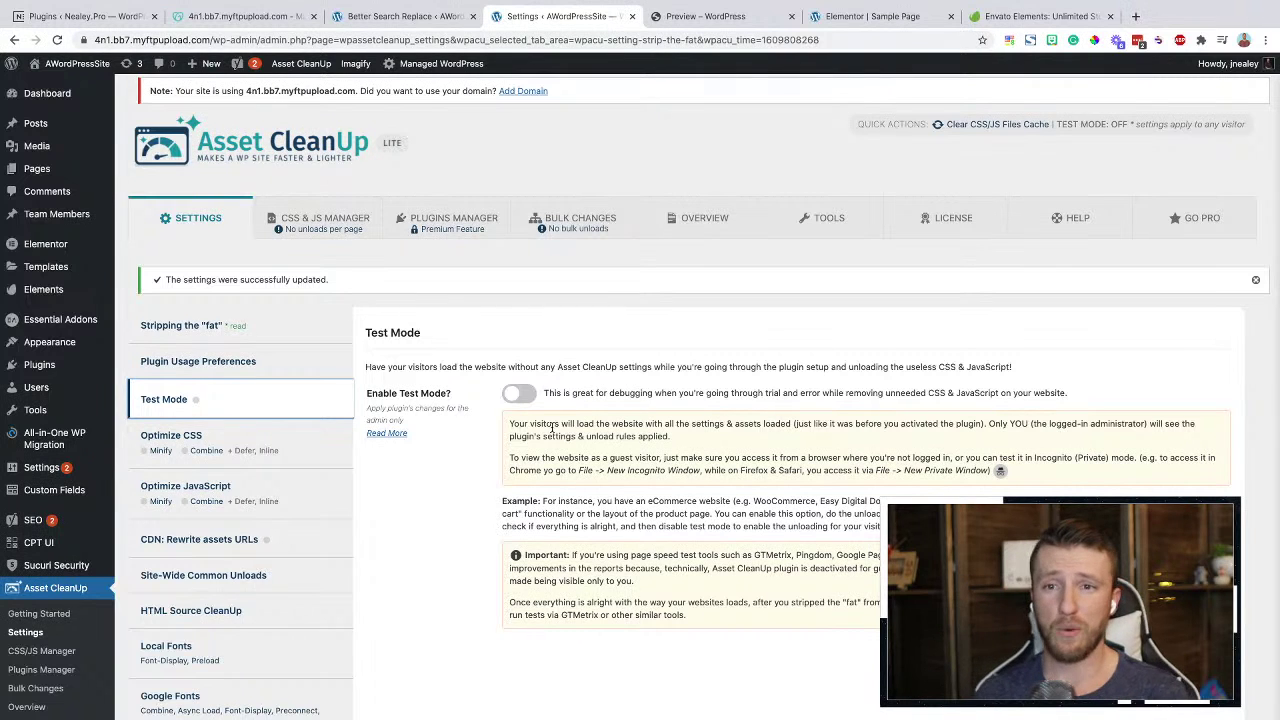
left_click(242, 452)
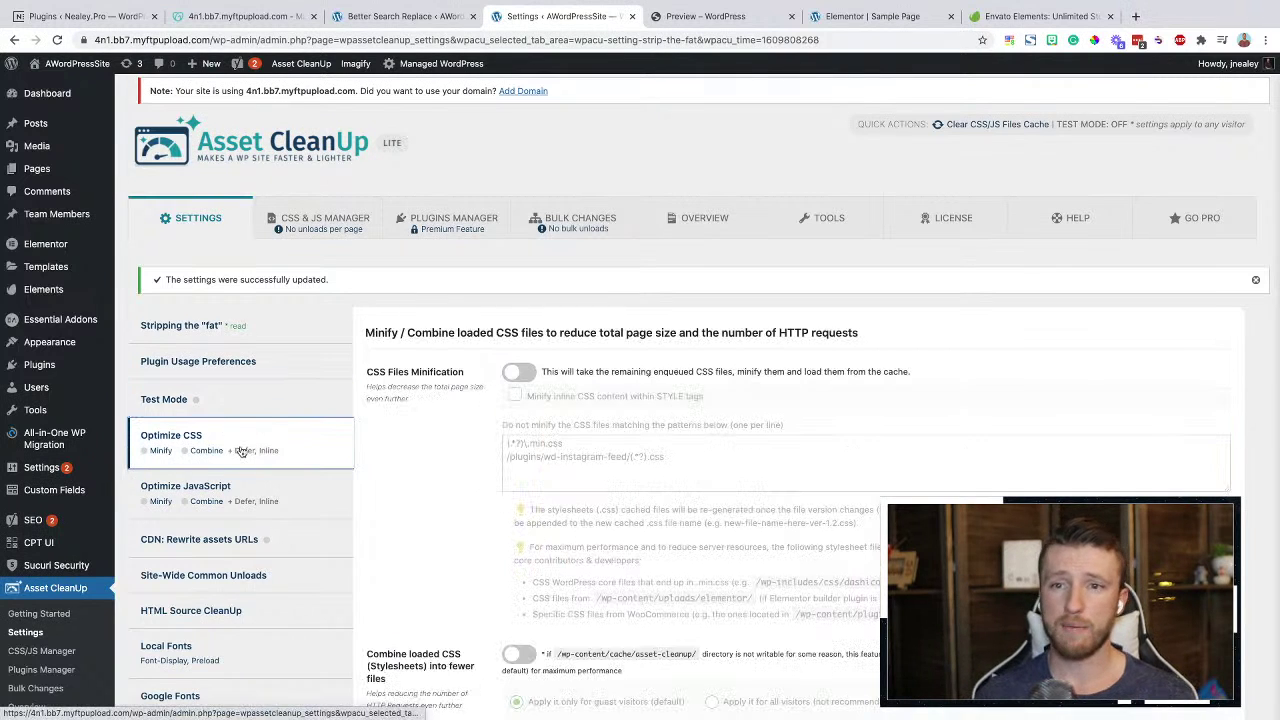
left_click(520, 371)
scroll(527, 369, "down", 2)
left_click(520, 540)
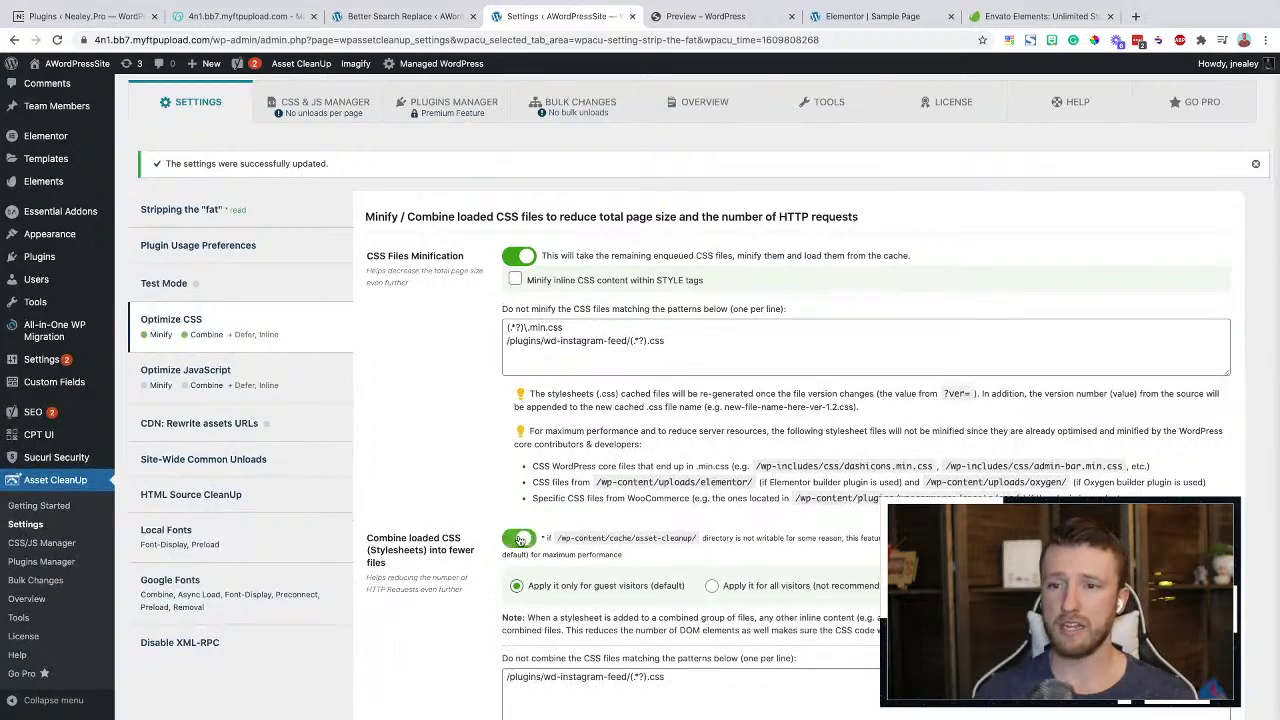
Enable Cache Dynamic Loaded CSS in the Optimize CSS settings and update all settings
scroll(440, 590, "down", 5)
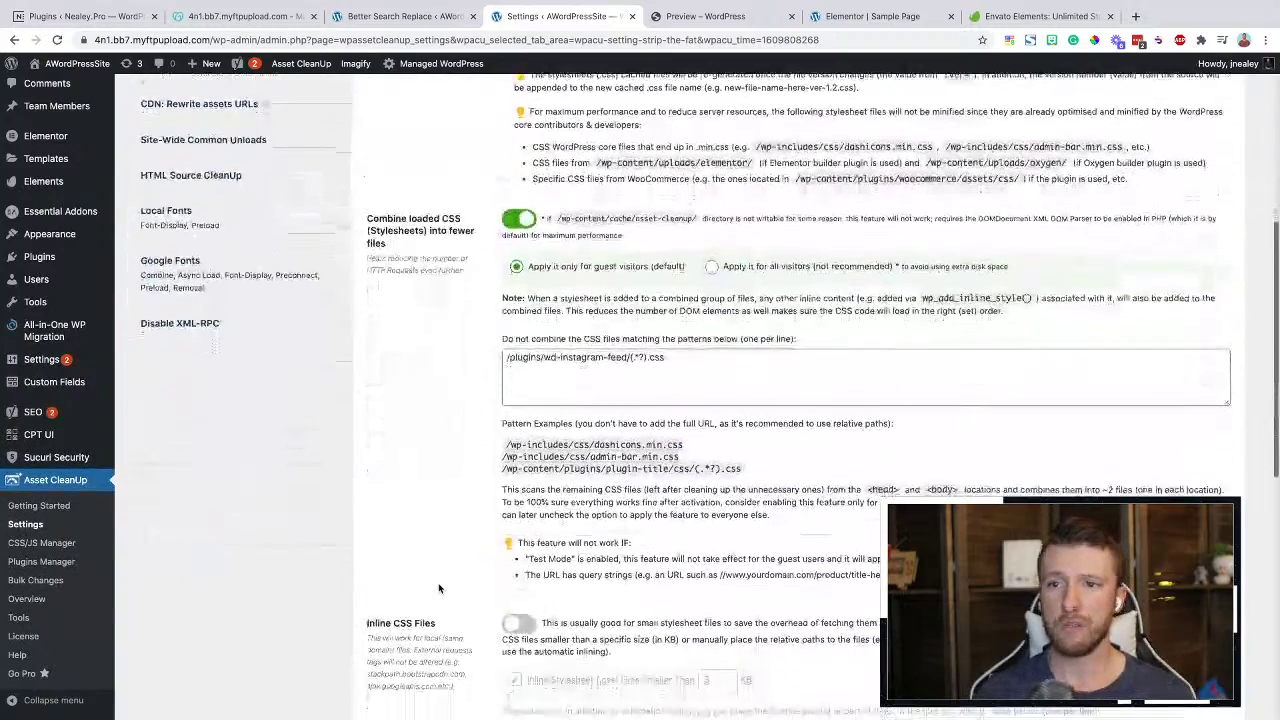
scroll(438, 588, "down", 1)
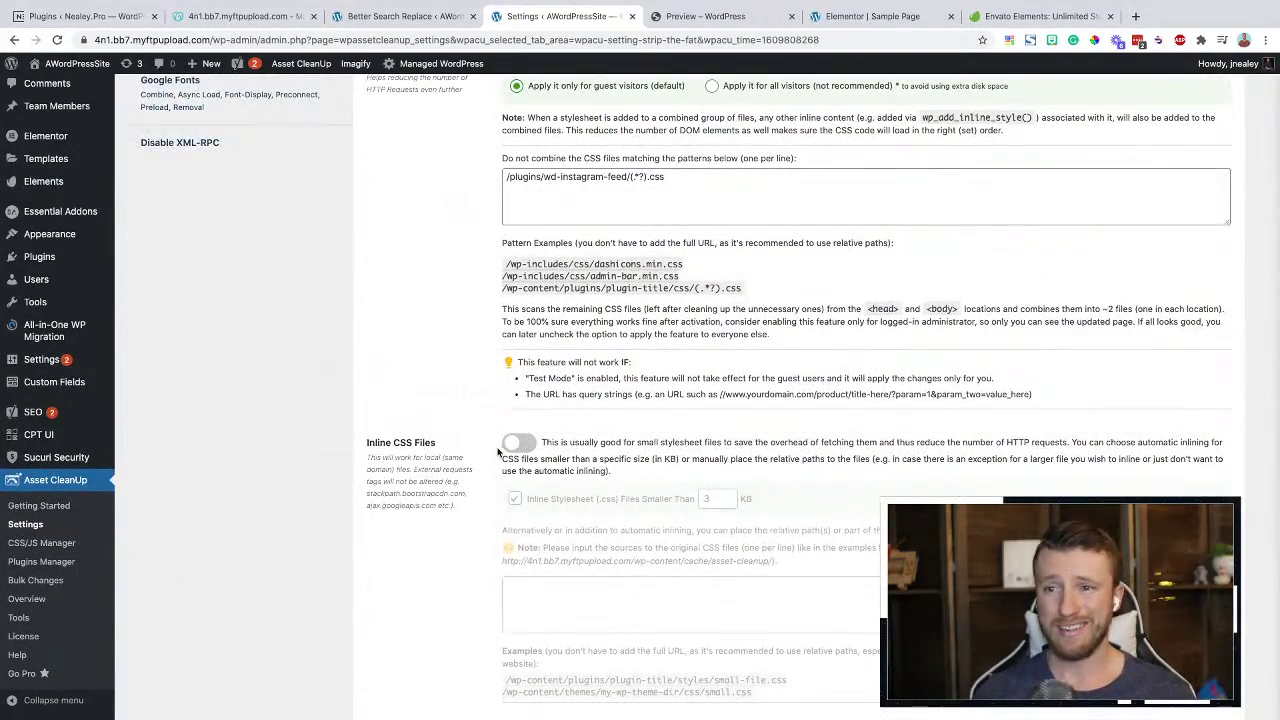
scroll(463, 545, "down", 4)
scroll(461, 545, "up", 5)
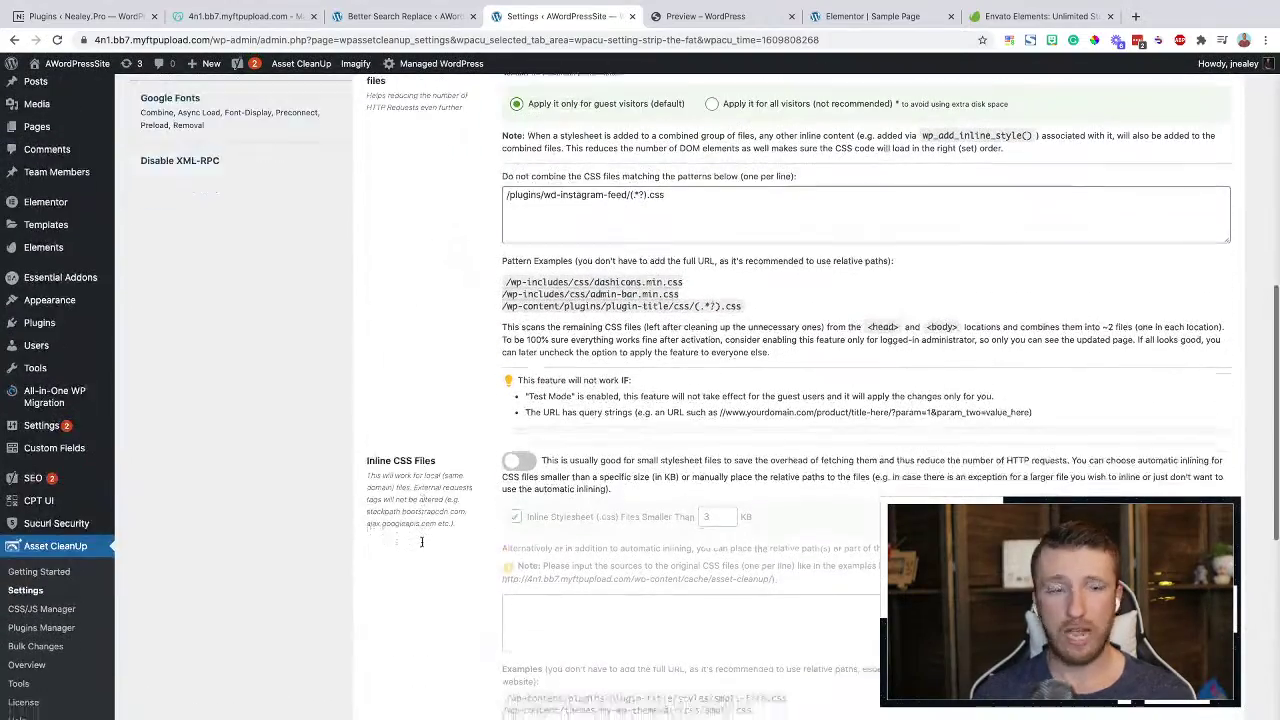
scroll(422, 546, "down", 4)
scroll(422, 546, "down", 2)
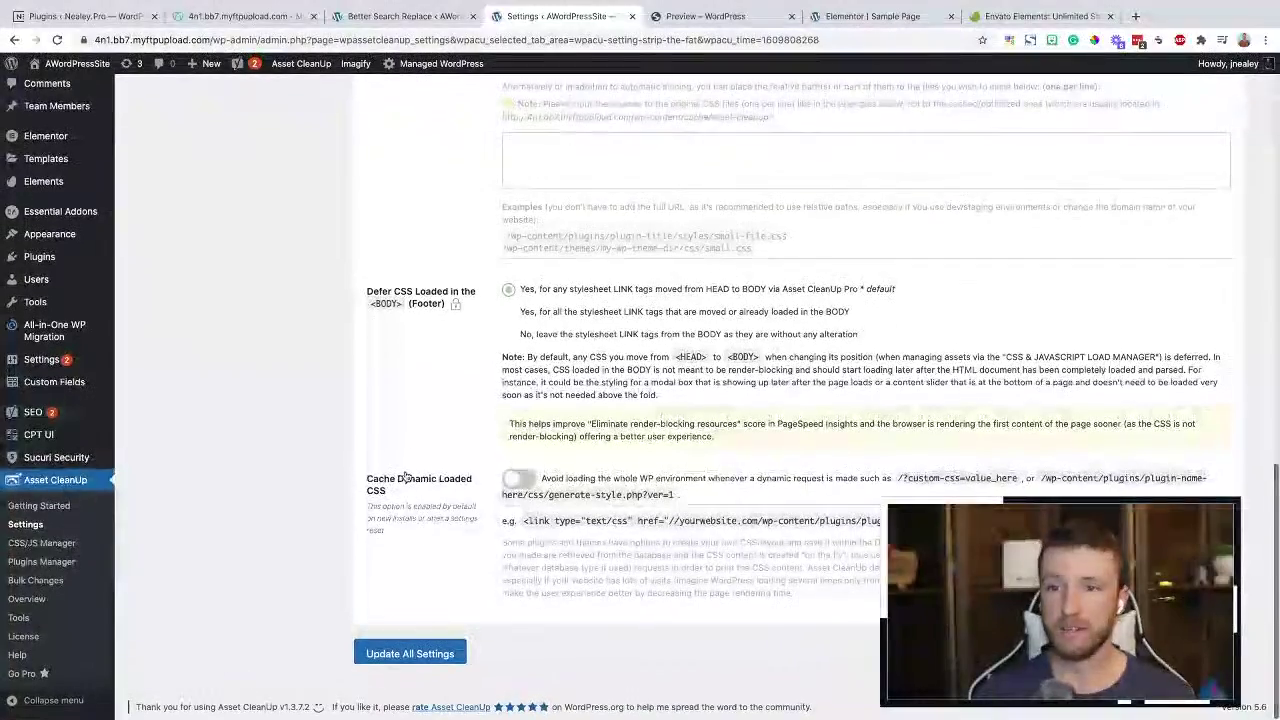
left_click(522, 479)
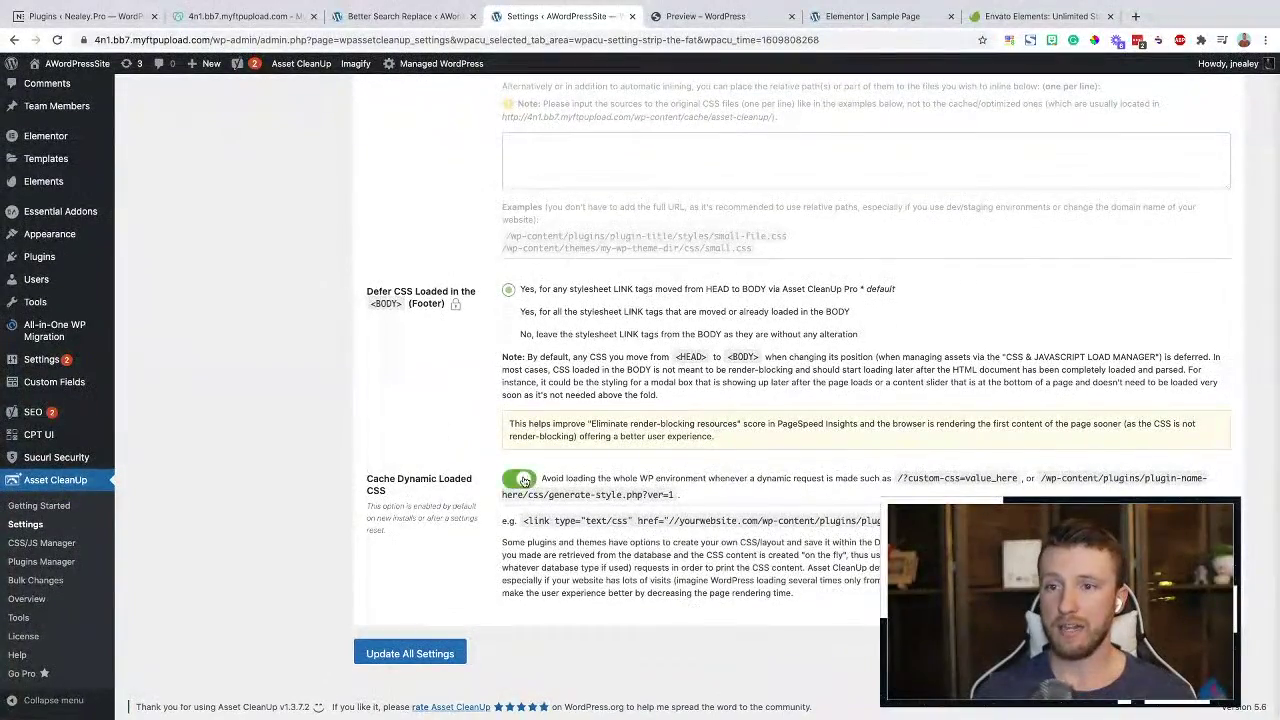
left_click(408, 651)
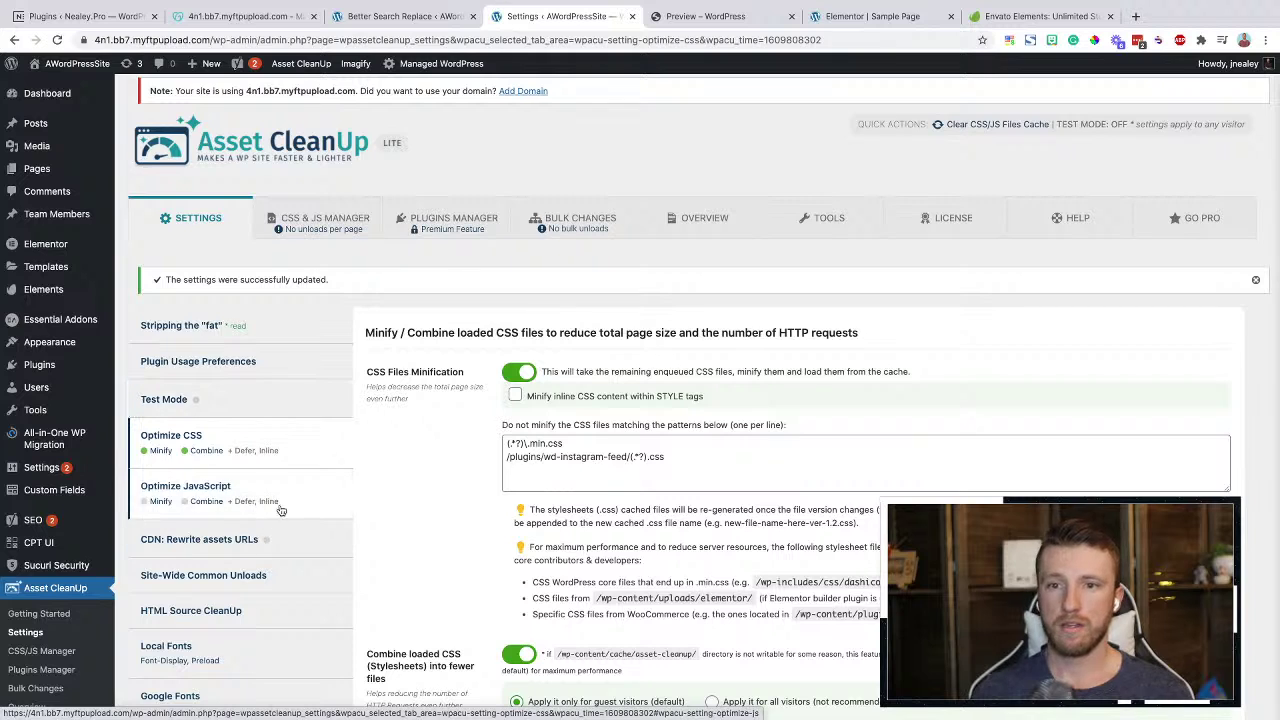
Look through the Optimize JavaScript options and the CDN: Rewrite assets URLs settings
left_click(282, 505)
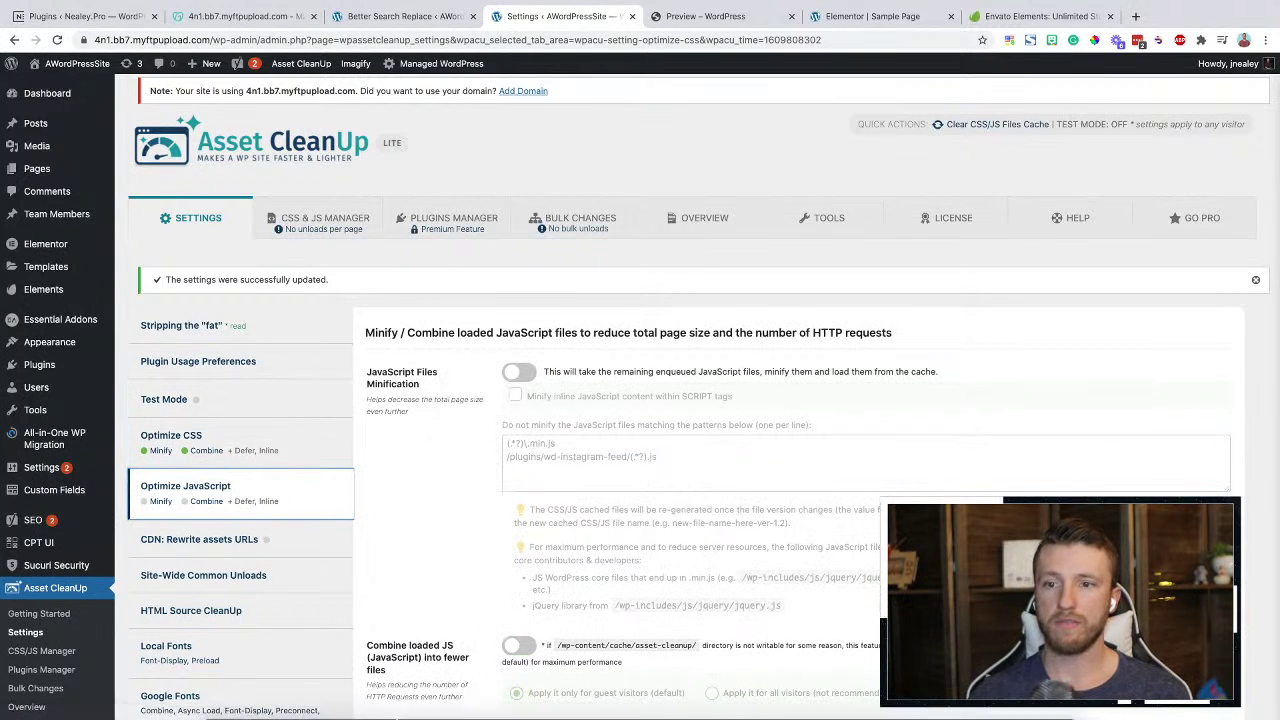
scroll(432, 550, "down", 5)
scroll(432, 553, "down", 10)
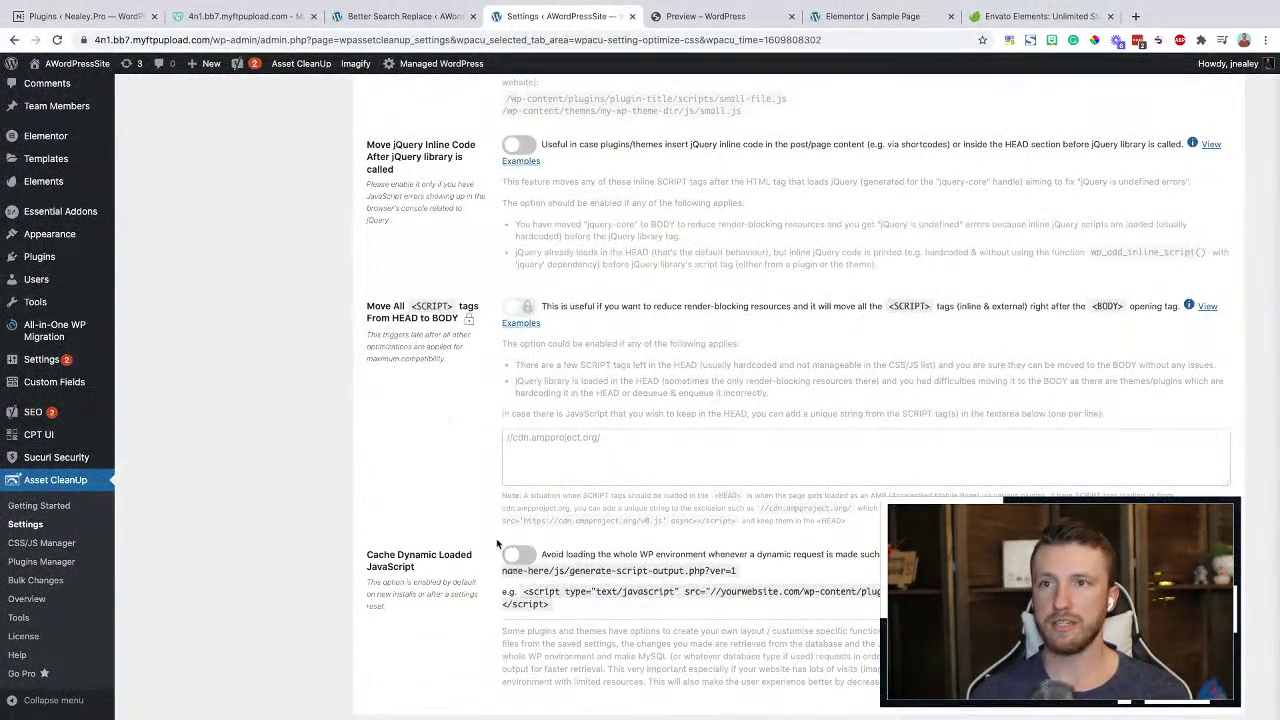
scroll(443, 471, "up", 20)
left_click(240, 388)
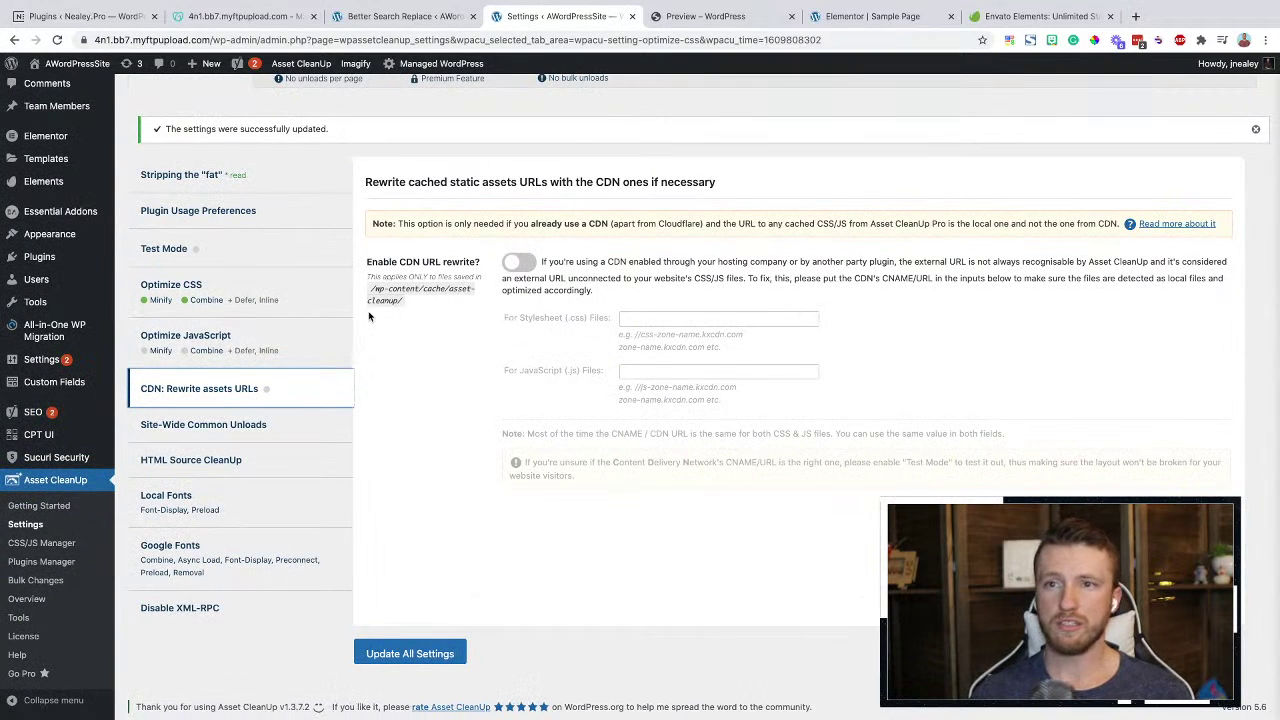
In Site-Wide Common Unloads, disable emojis, oEmbed, Dashicons if the toolbar is hidden, and the Gutenberg CSS block library, leaving Comment Reply loaded
left_click(250, 426)
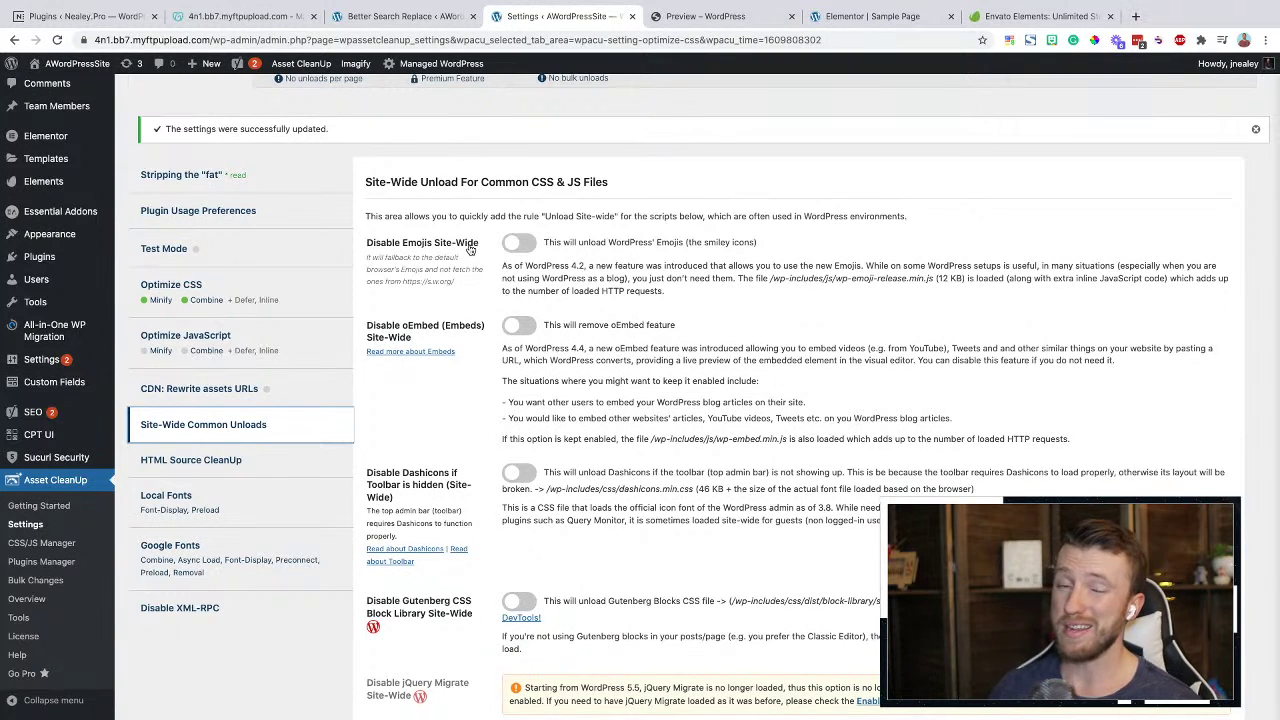
left_click(517, 241)
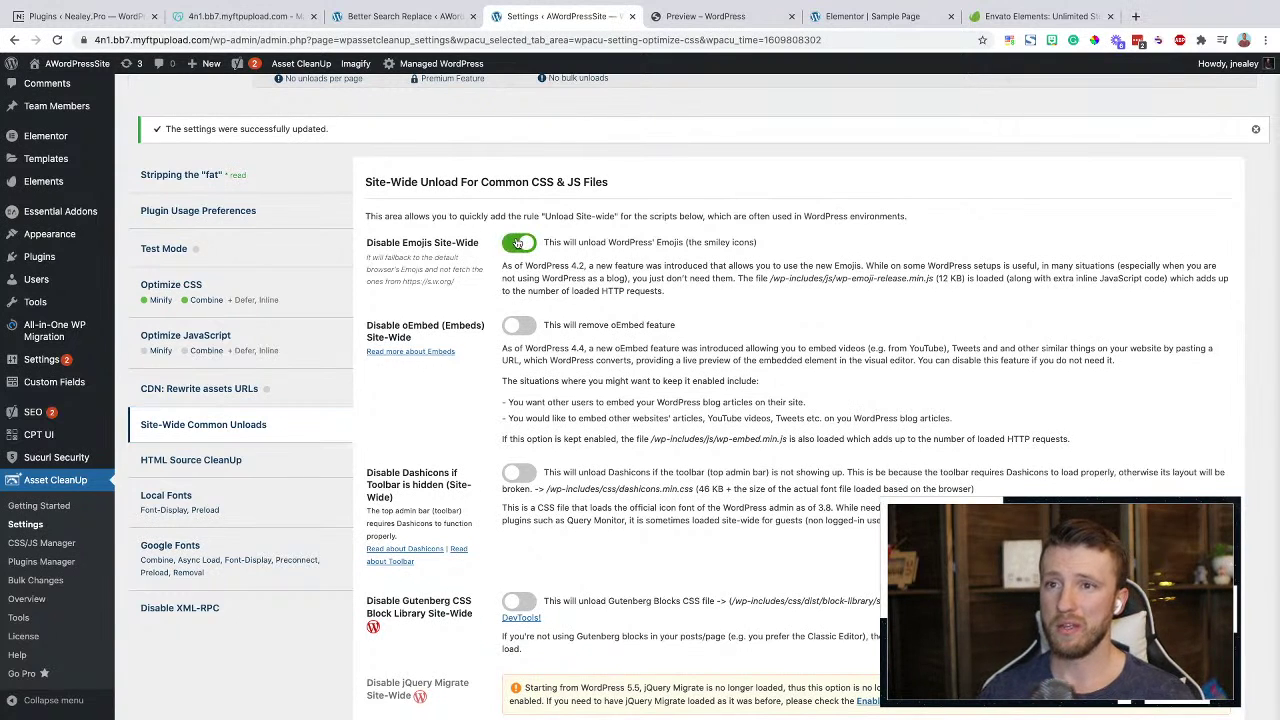
left_click(518, 328)
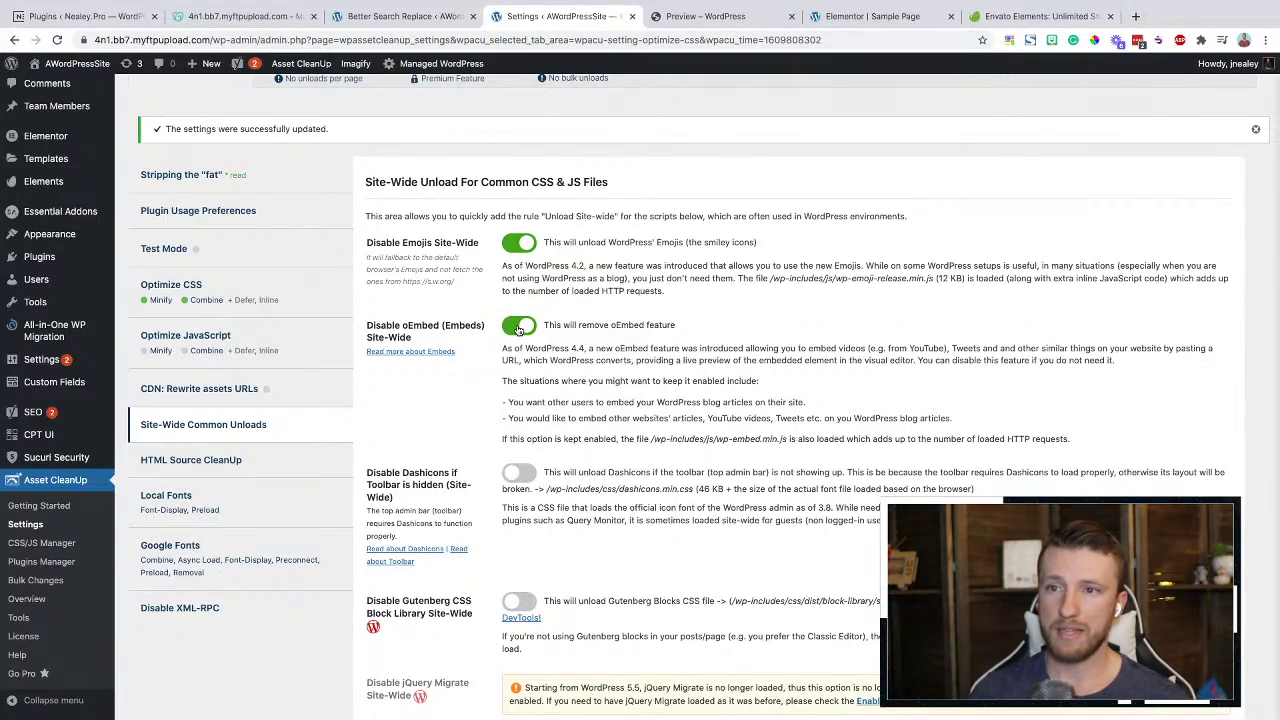
scroll(515, 300, "down", 5)
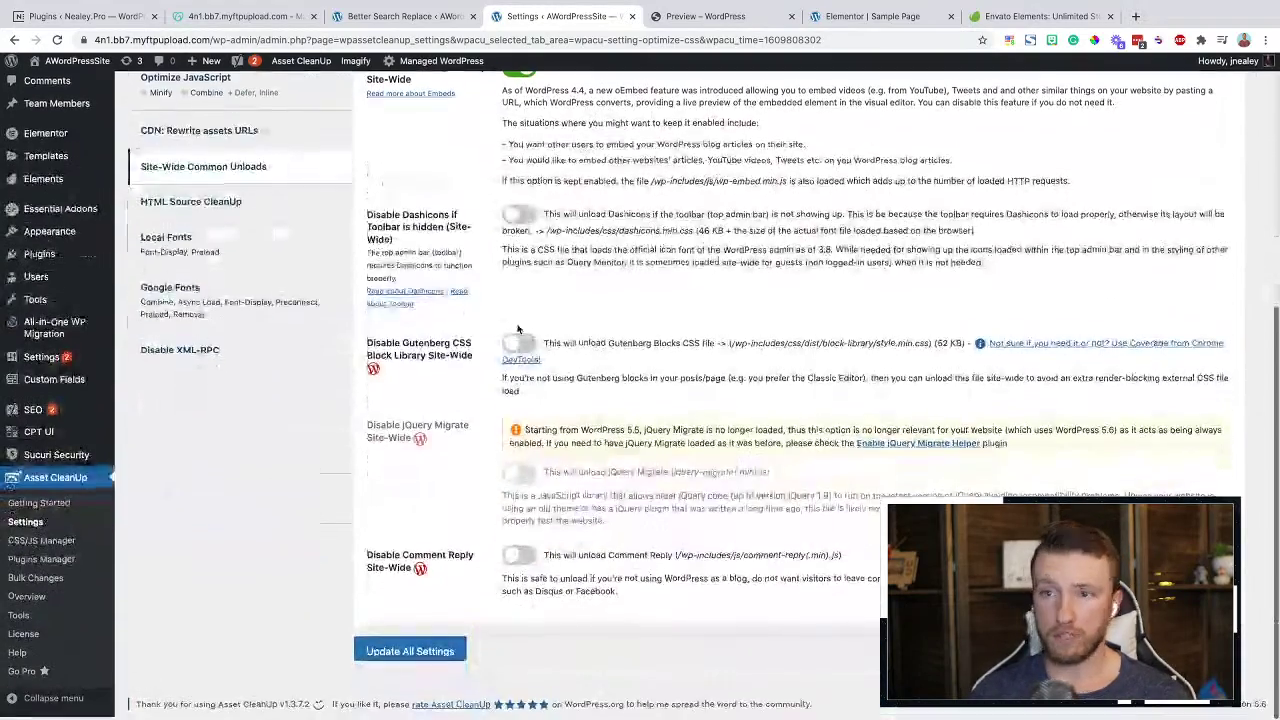
left_click(515, 217)
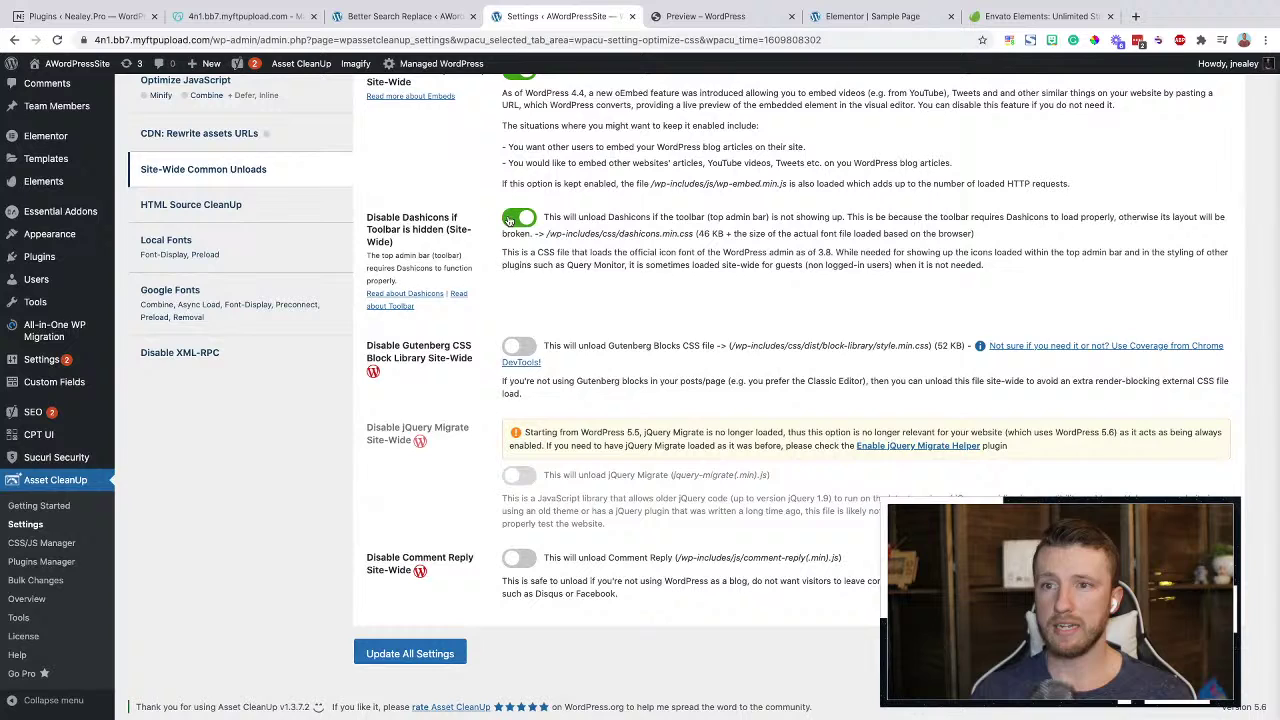
left_click(515, 348)
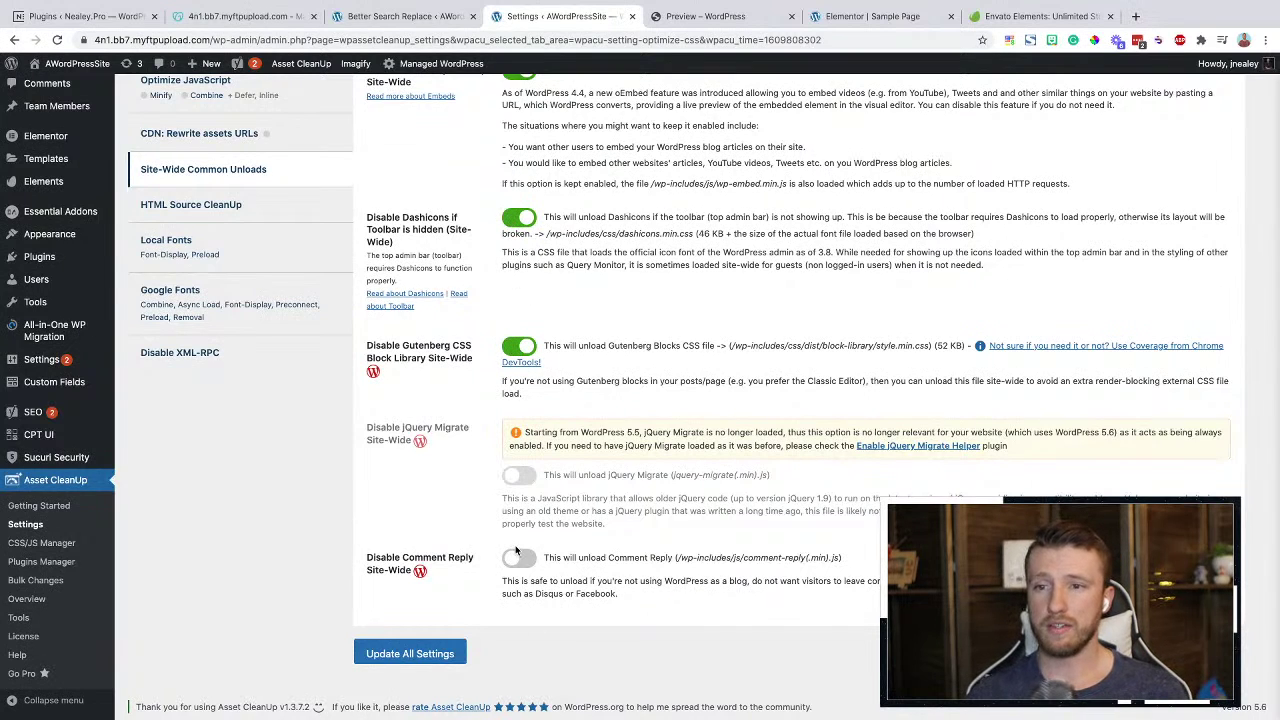
left_click(515, 559)
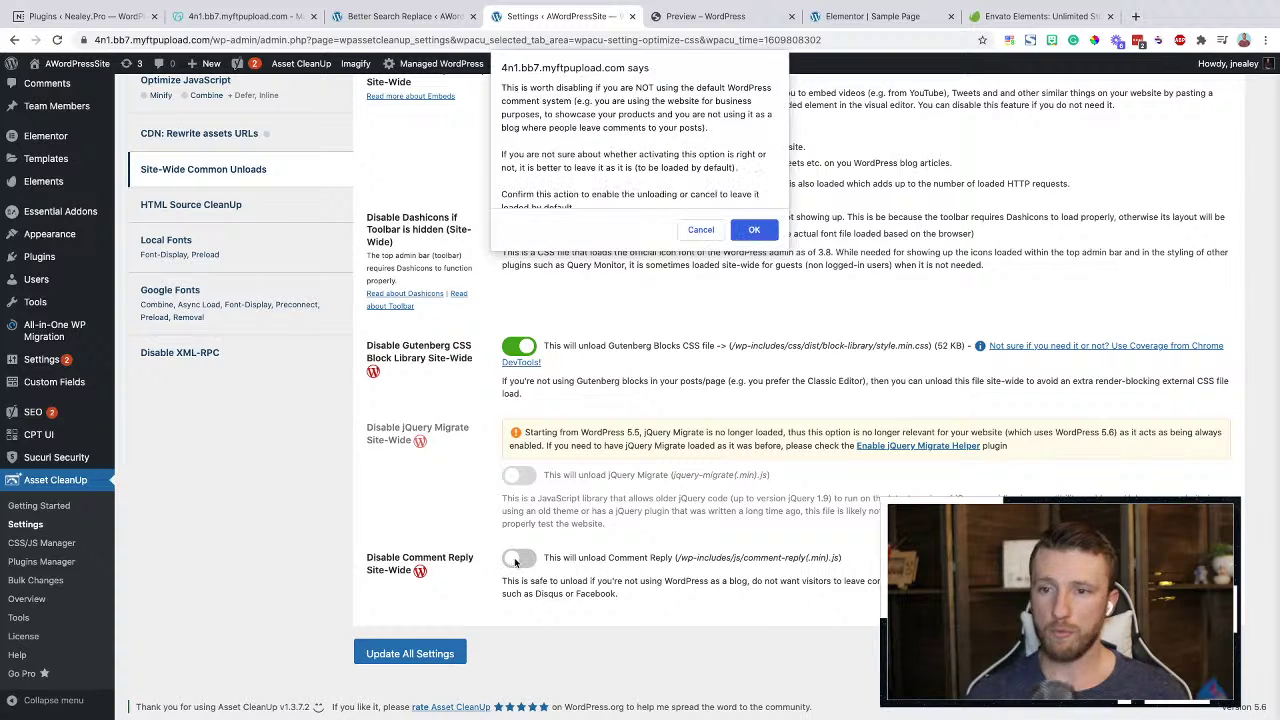
left_click(703, 232)
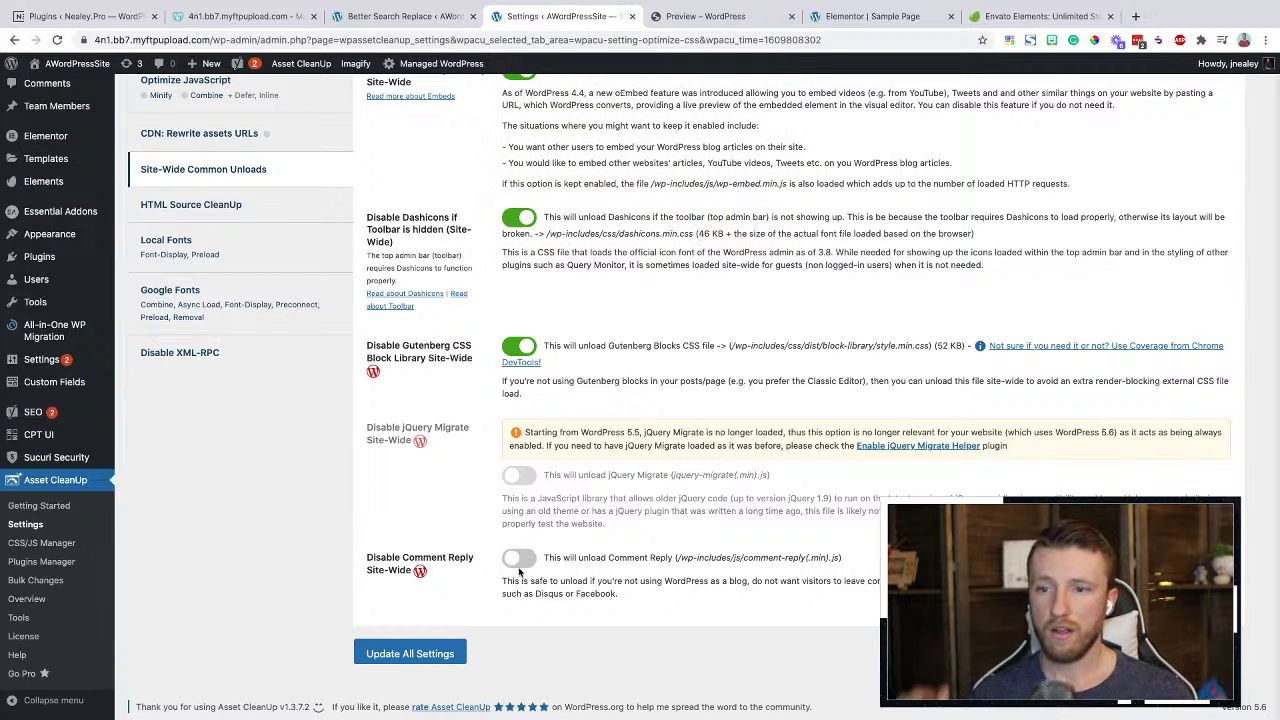
Review the HTML Source CleanUp options and the Local Fonts settings, highlighting the example path for preloading lato.woff
left_click(213, 218)
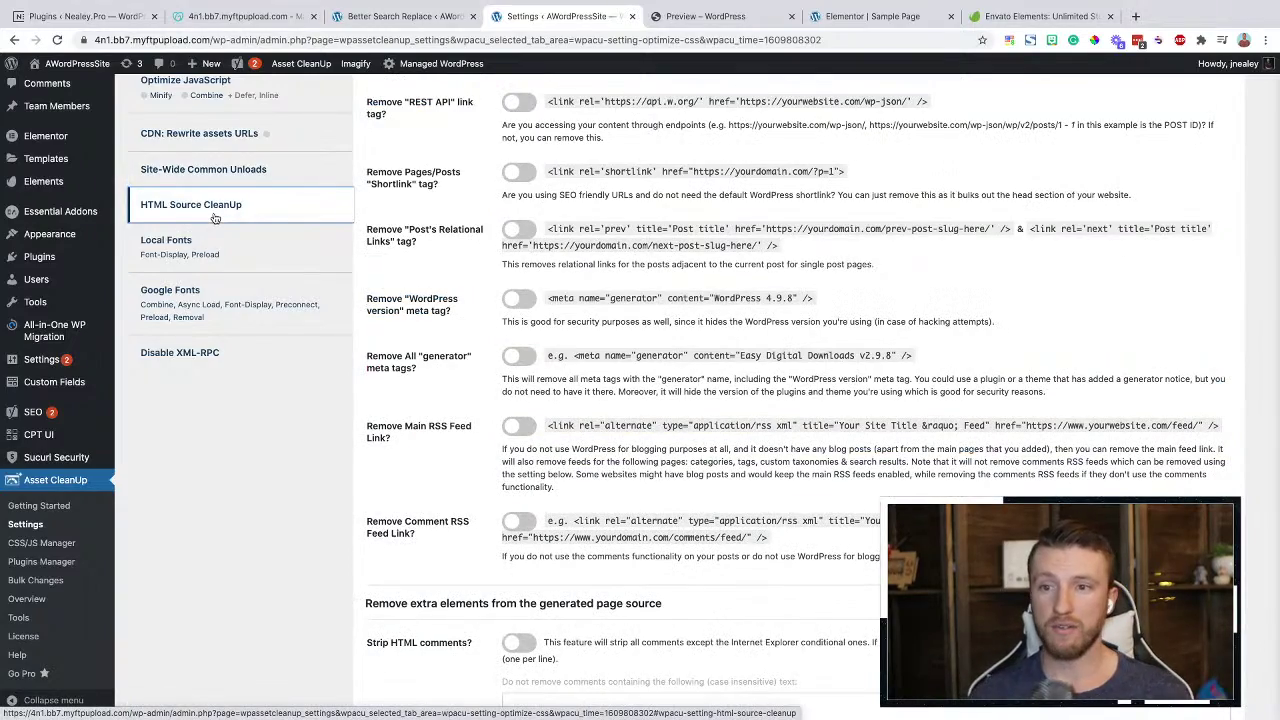
scroll(396, 203, "up", 5)
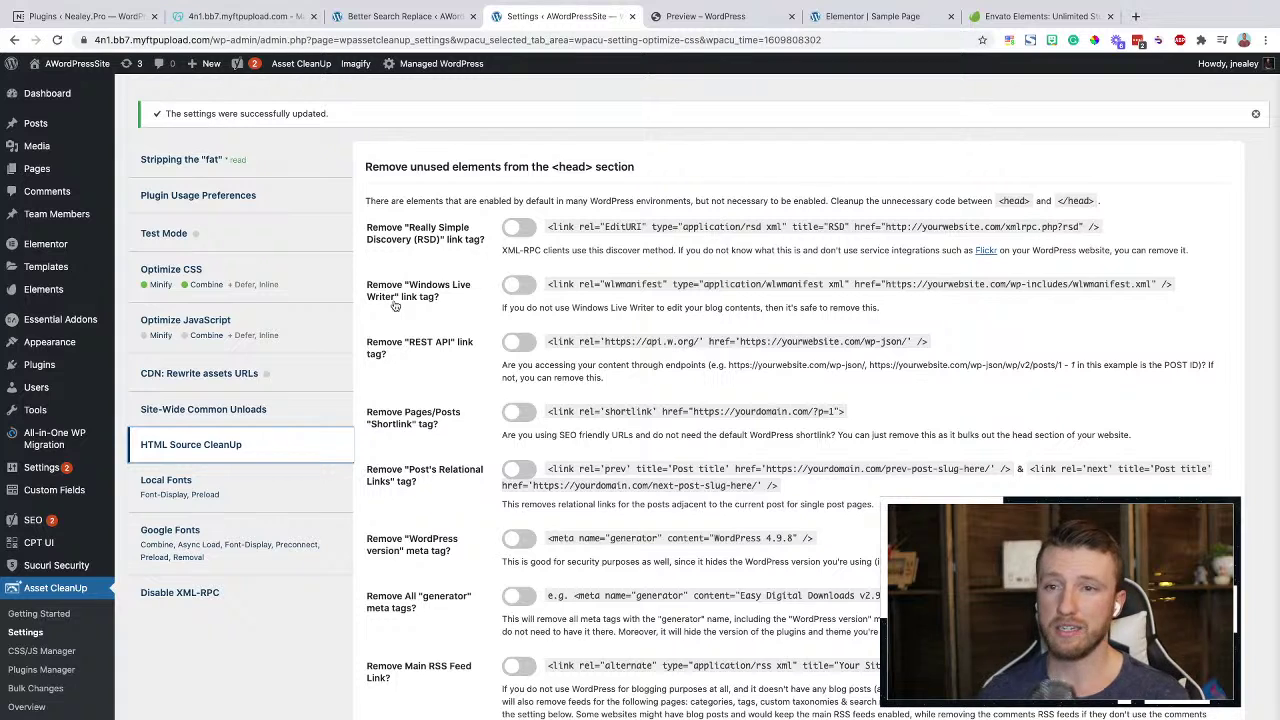
left_click(245, 512)
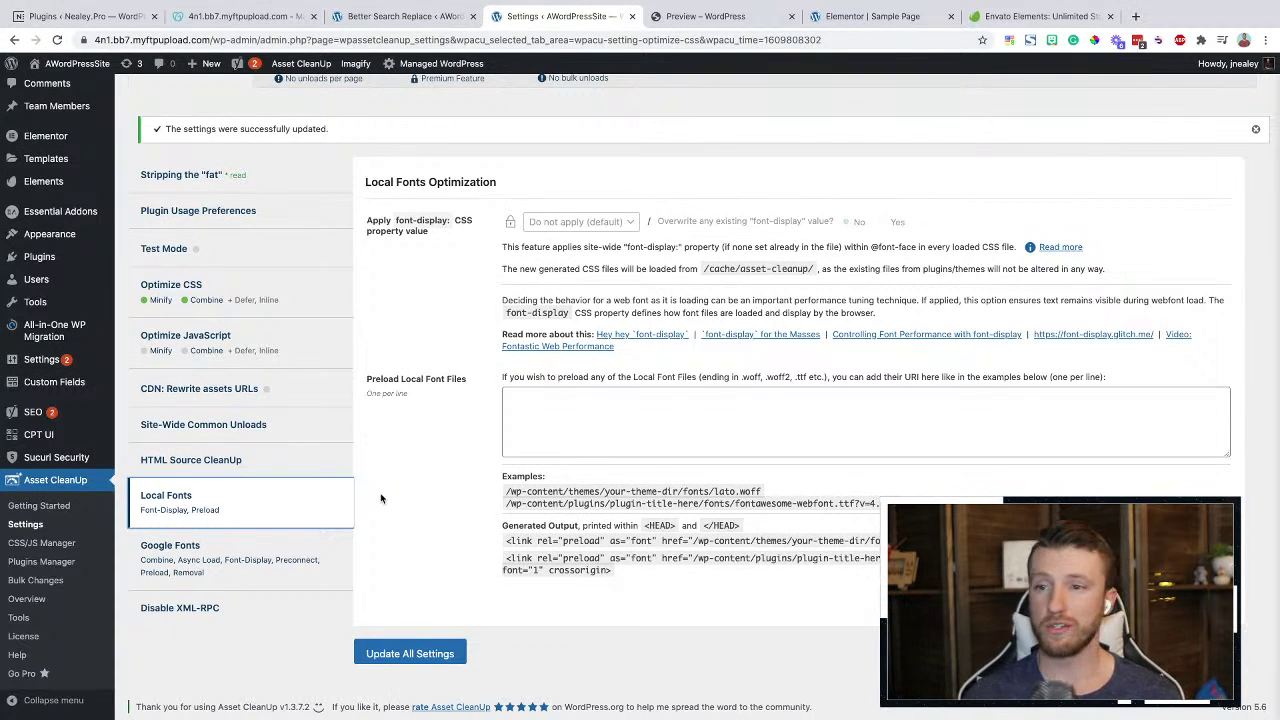
left_click(551, 409)
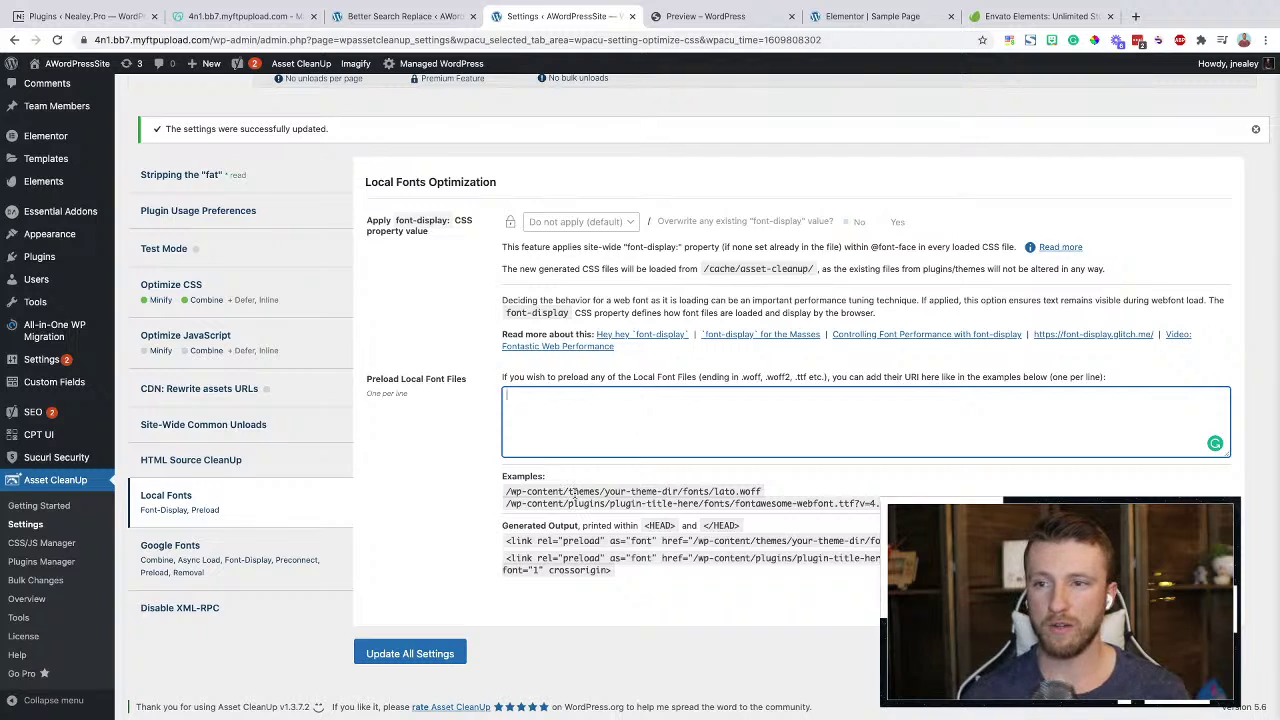
left_click_drag(508, 492, 763, 491)
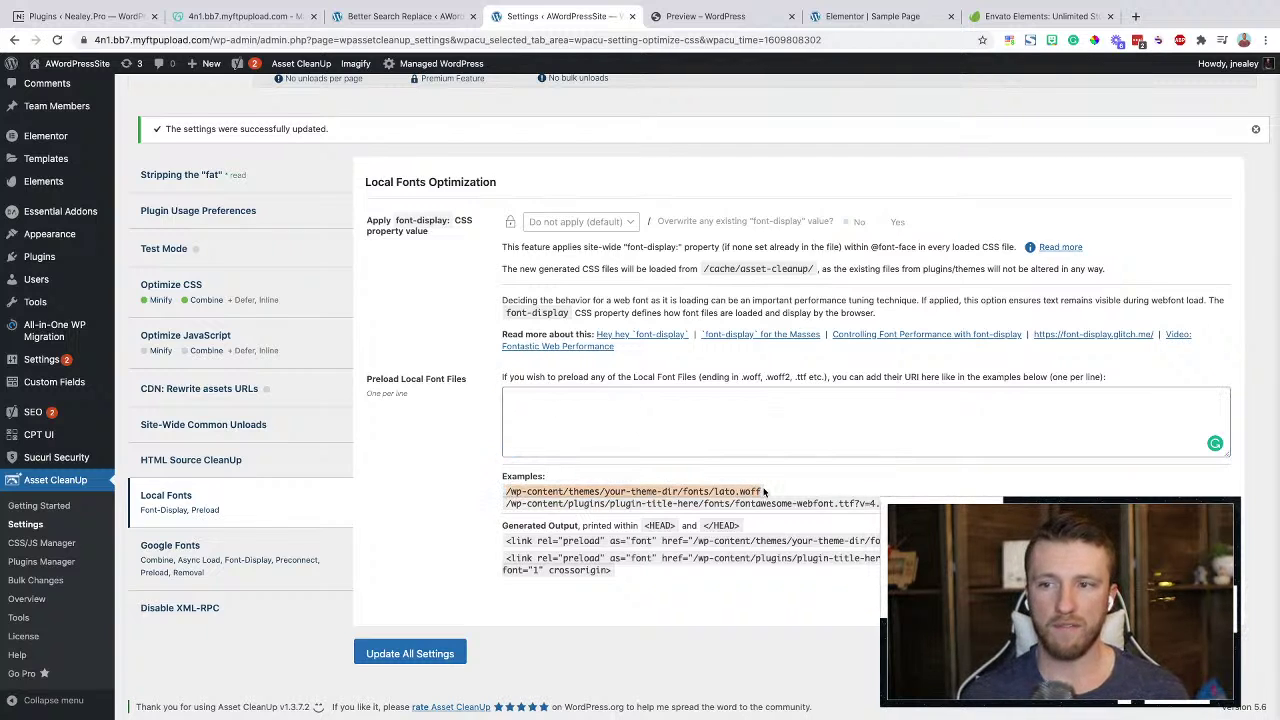
Examine the Google Fonts options for combining requests, font-display, preconnect and preloading font files
left_click(222, 554)
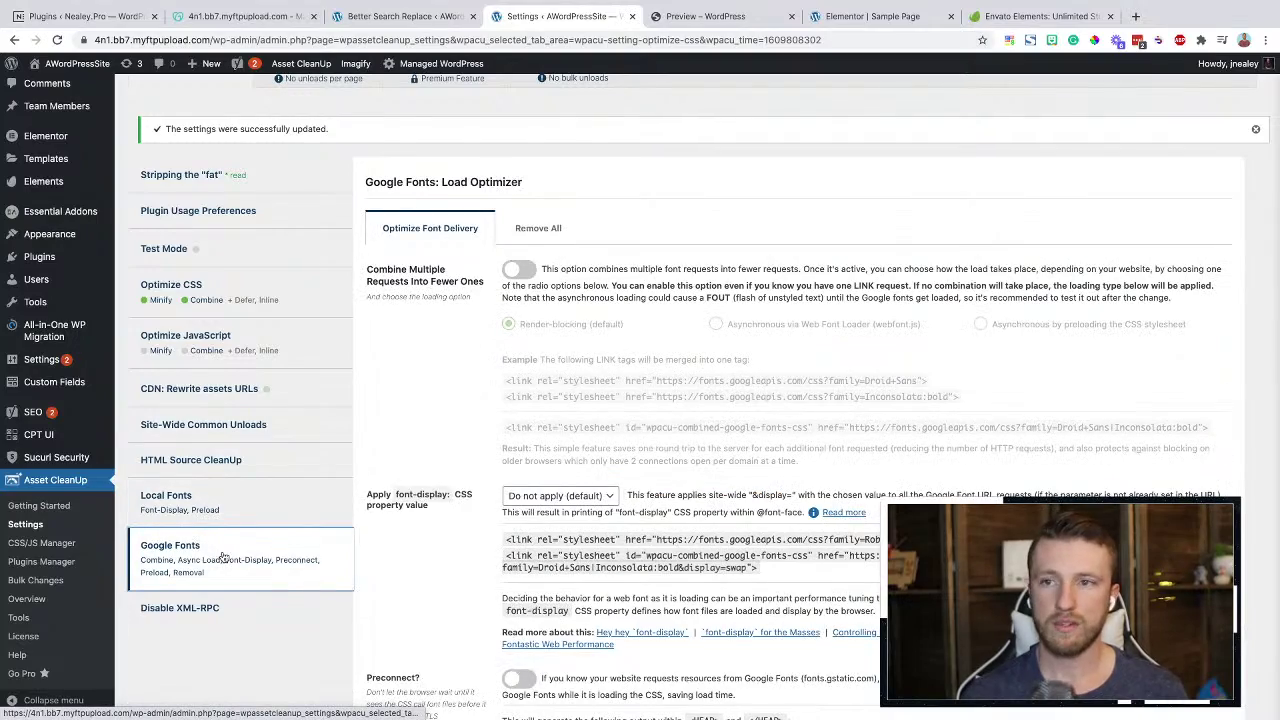
scroll(494, 283, "down", 3)
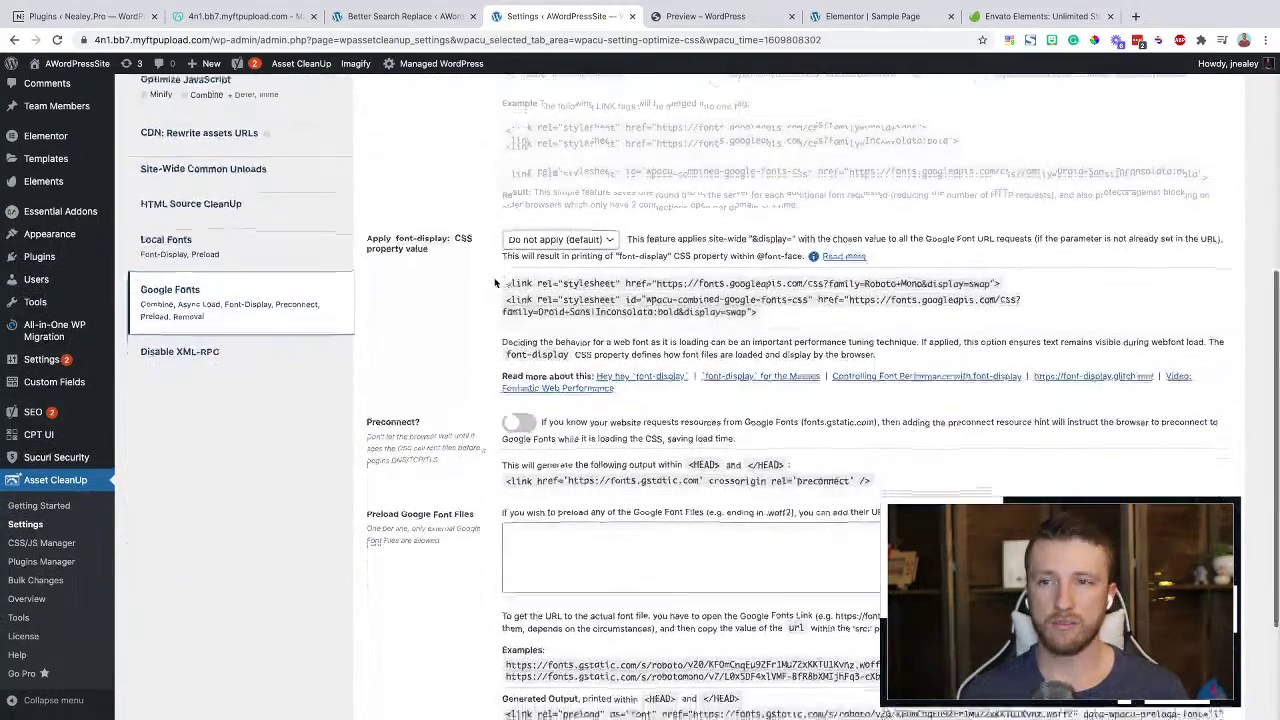
scroll(494, 283, "down", 2)
scroll(494, 283, "up", 3)
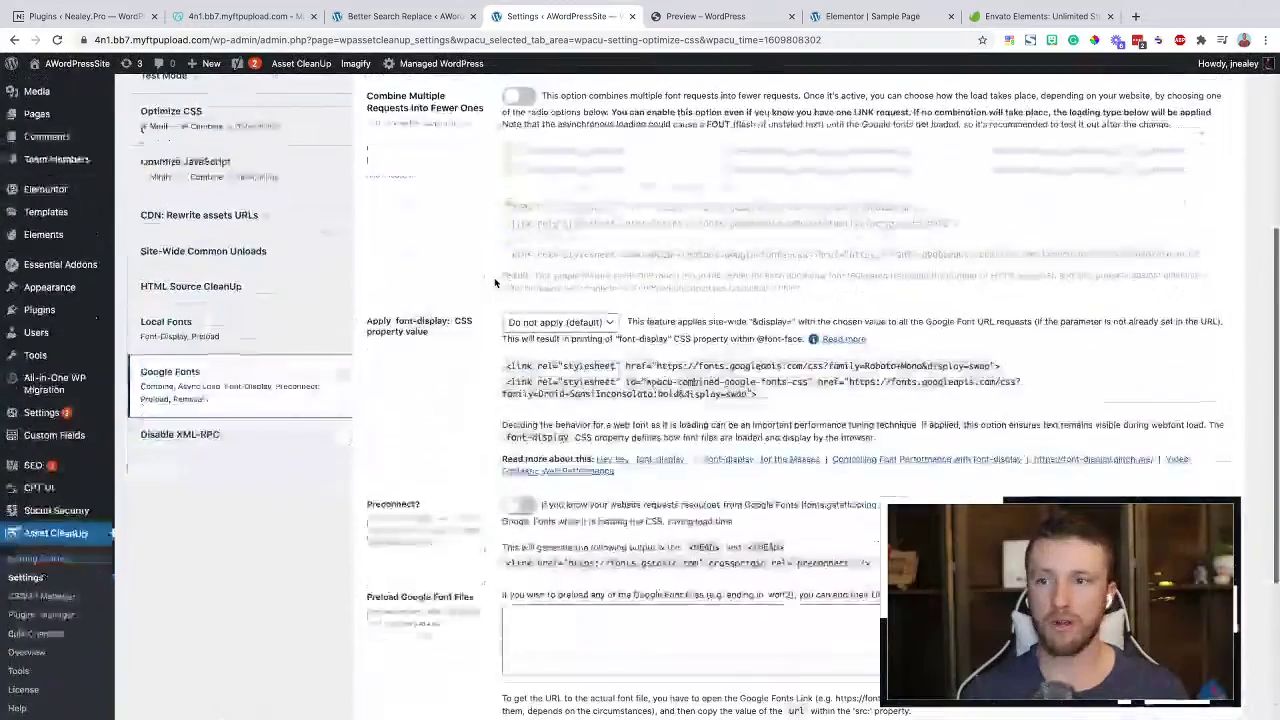
scroll(494, 283, "down", 3)
scroll(450, 327, "up", 3)
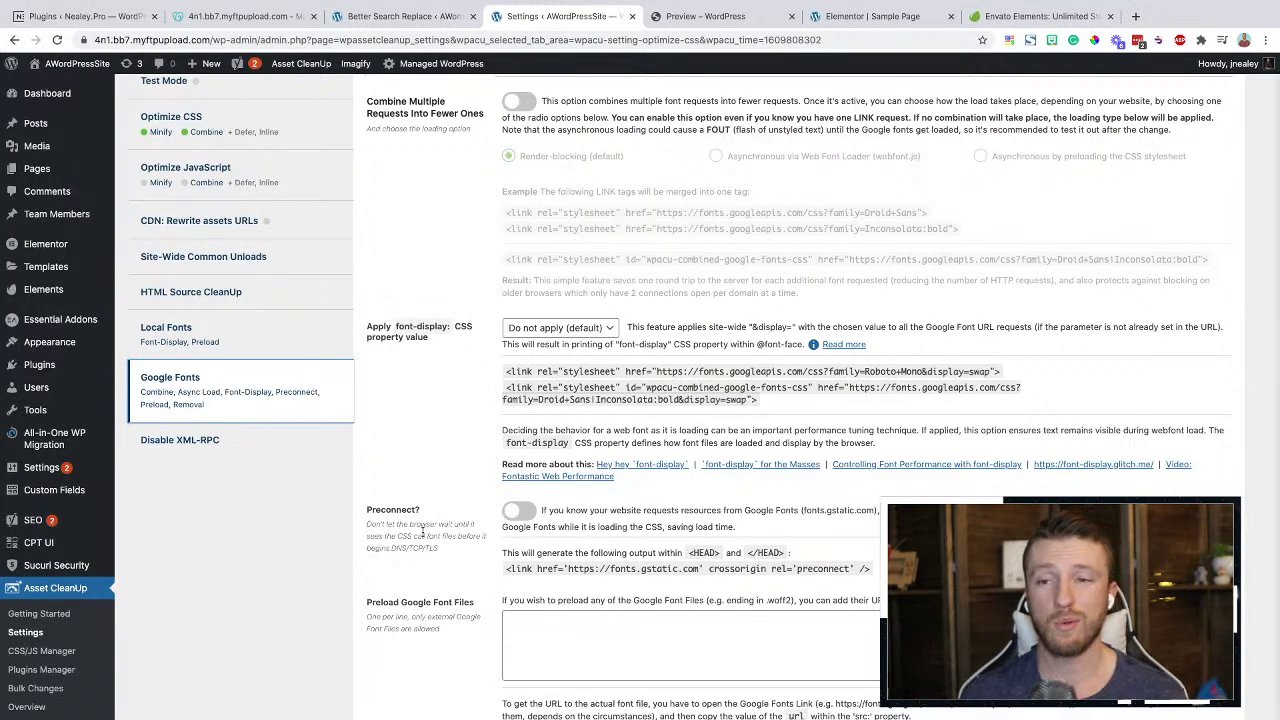
scroll(422, 533, "down", 1)
scroll(422, 533, "down", 3)
scroll(246, 200, "up", 6)
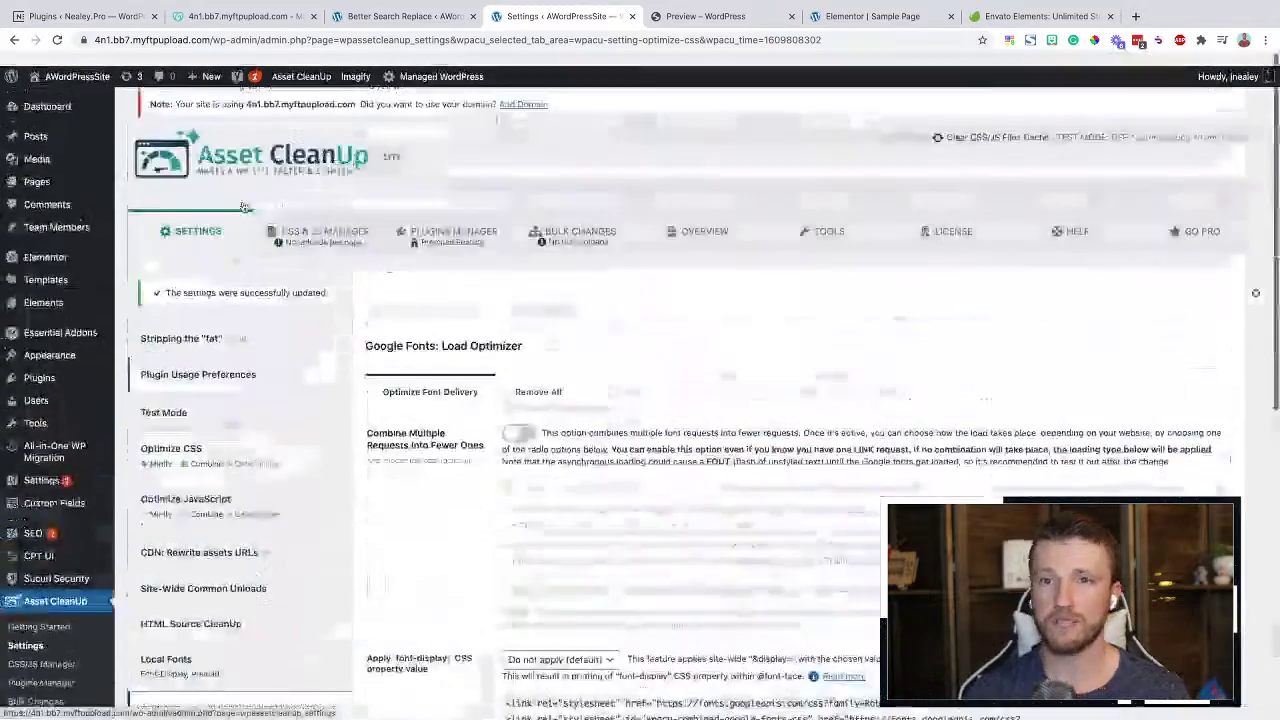
Open the Sample Page for editing from a new tab's page list and examine its Asset CleanUp CSS & JavaScript Manager section
scroll(369, 494, "down", 1)
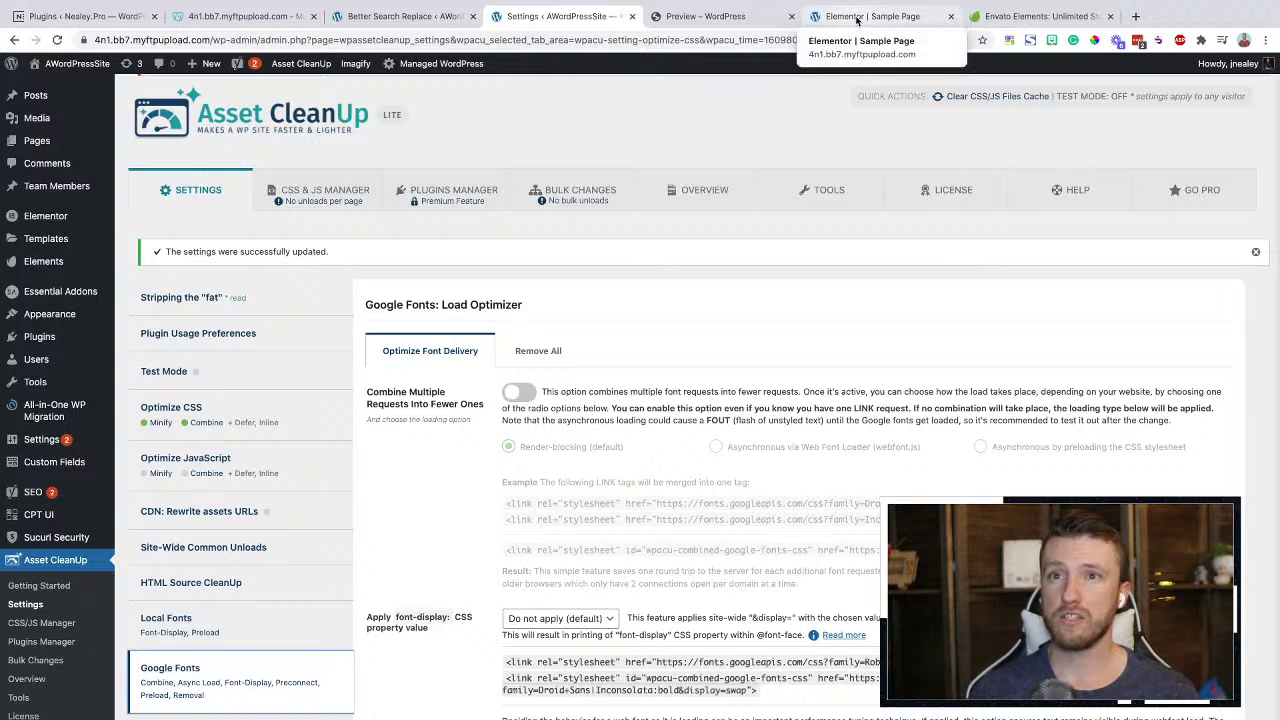
middle_click(38, 140)
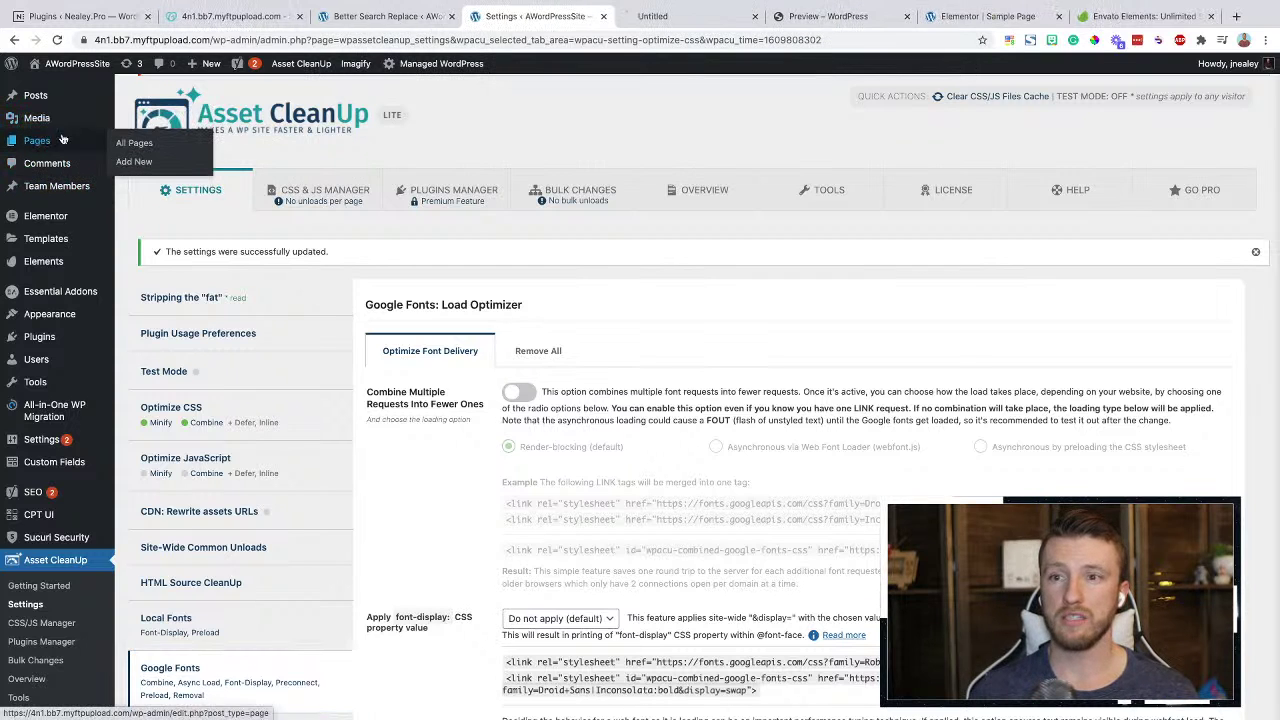
left_click(680, 24)
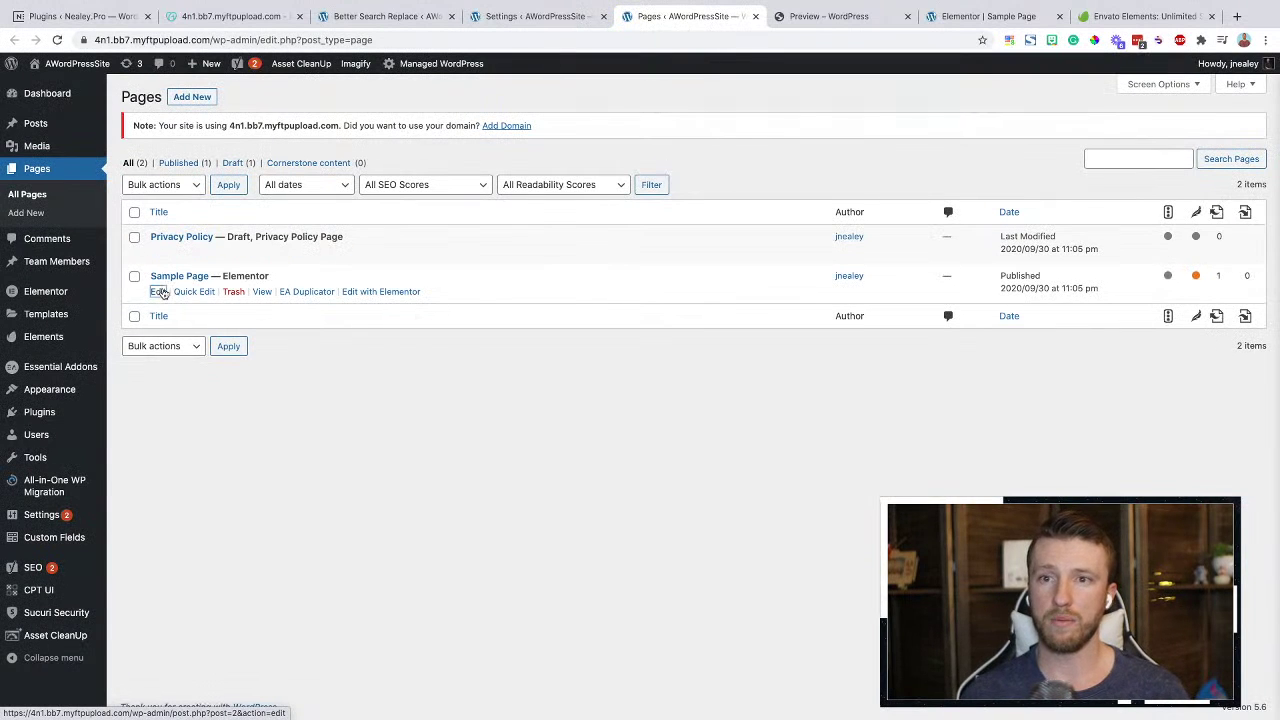
left_click(160, 292)
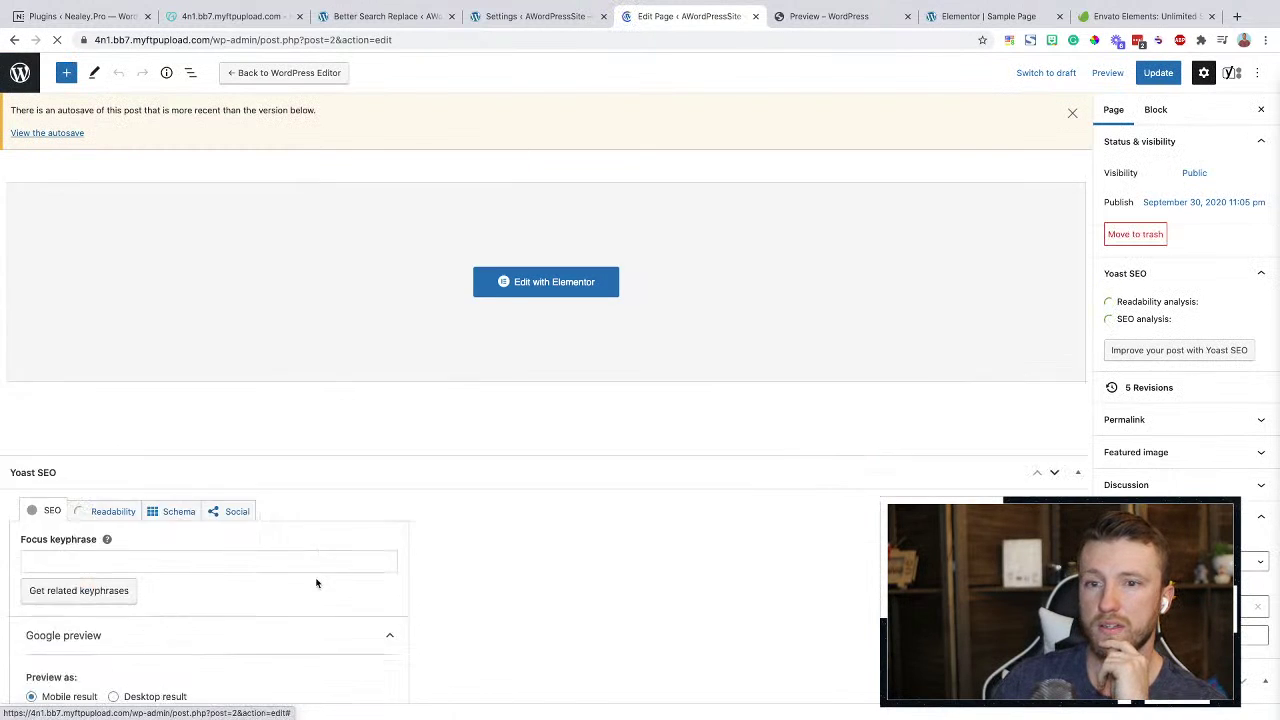
scroll(316, 583, "down", 4)
scroll(316, 583, "down", 2)
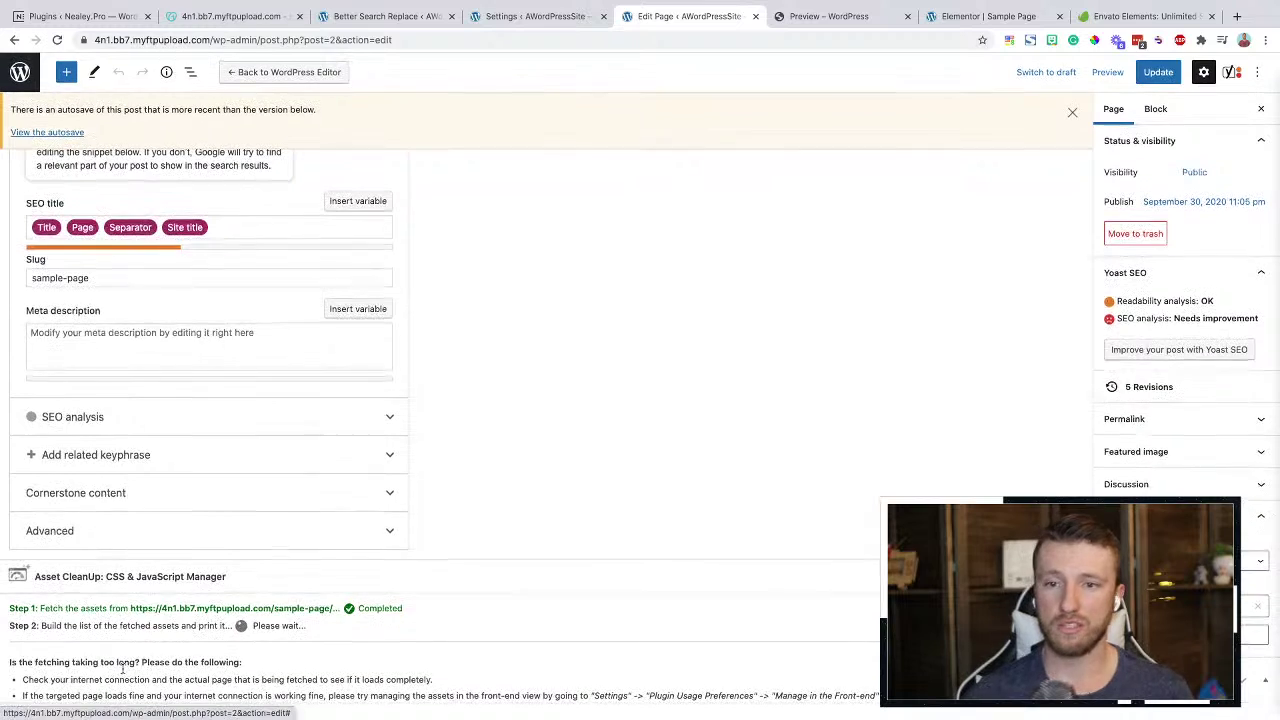
Return to the Better Search Replace page and open the installed plugins list in its place
left_click(487, 19)
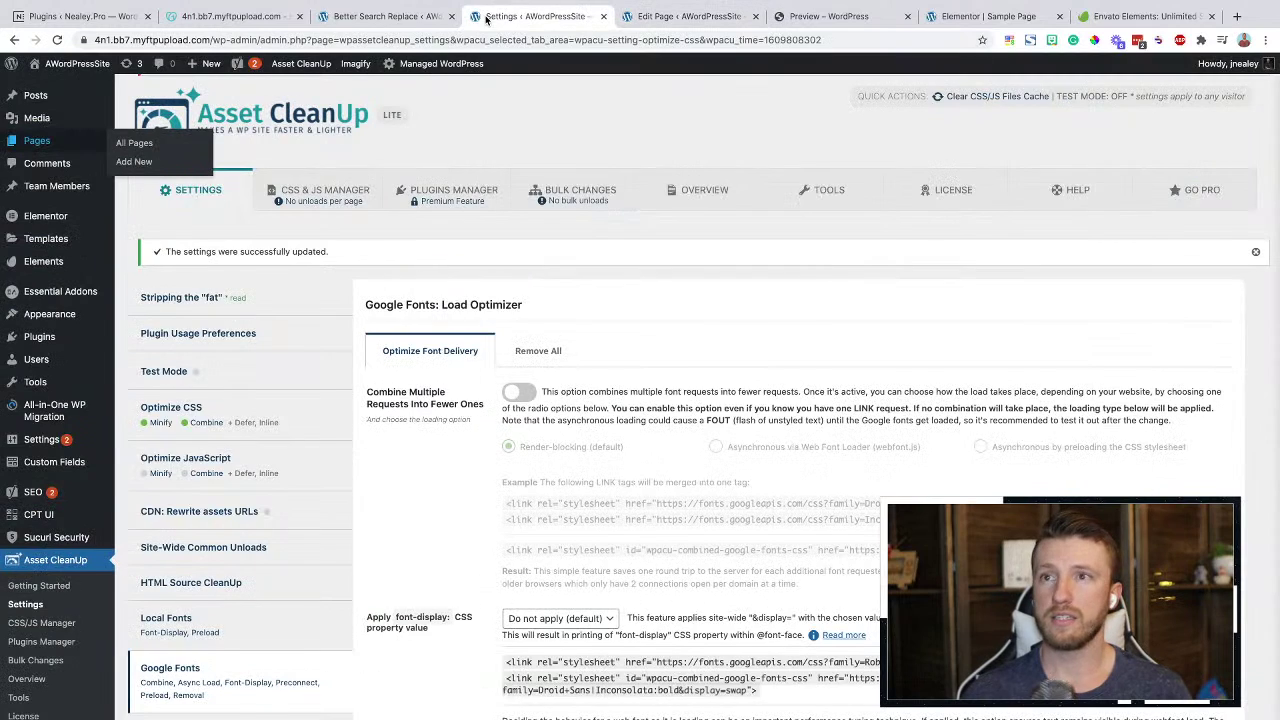
left_click(378, 16)
left_click(225, 14)
left_click(405, 15)
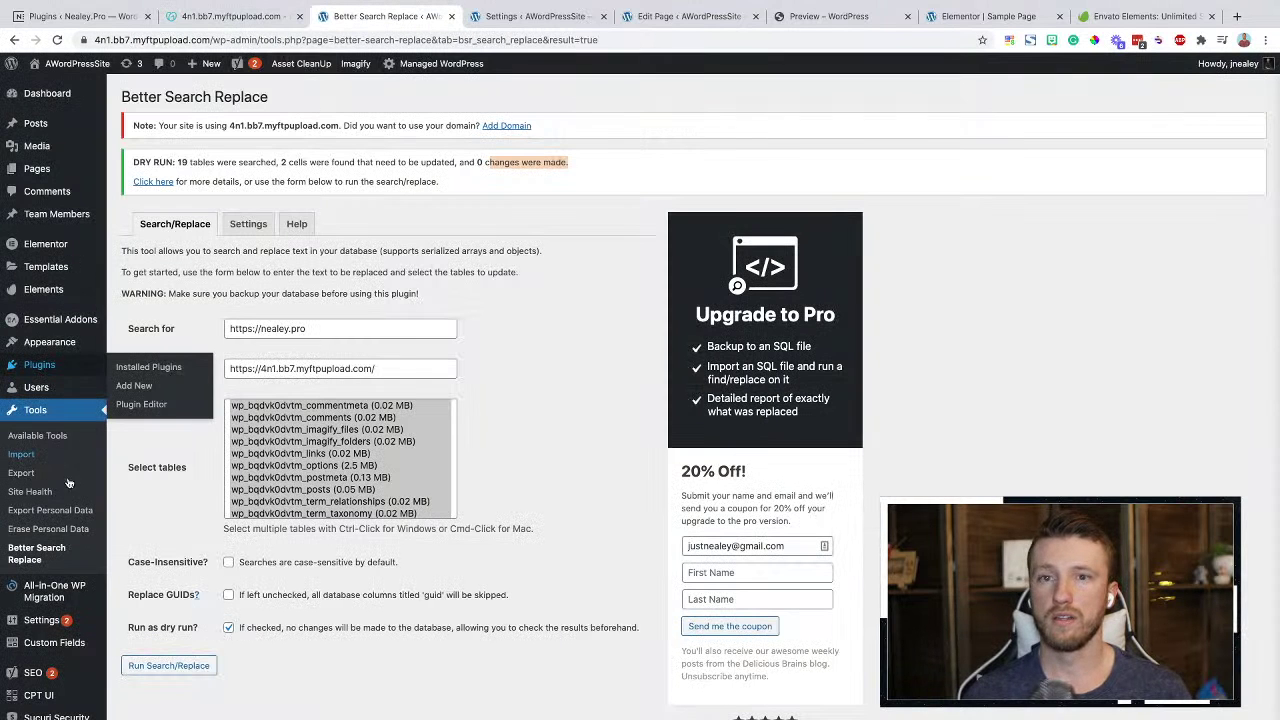
left_click(52, 367)
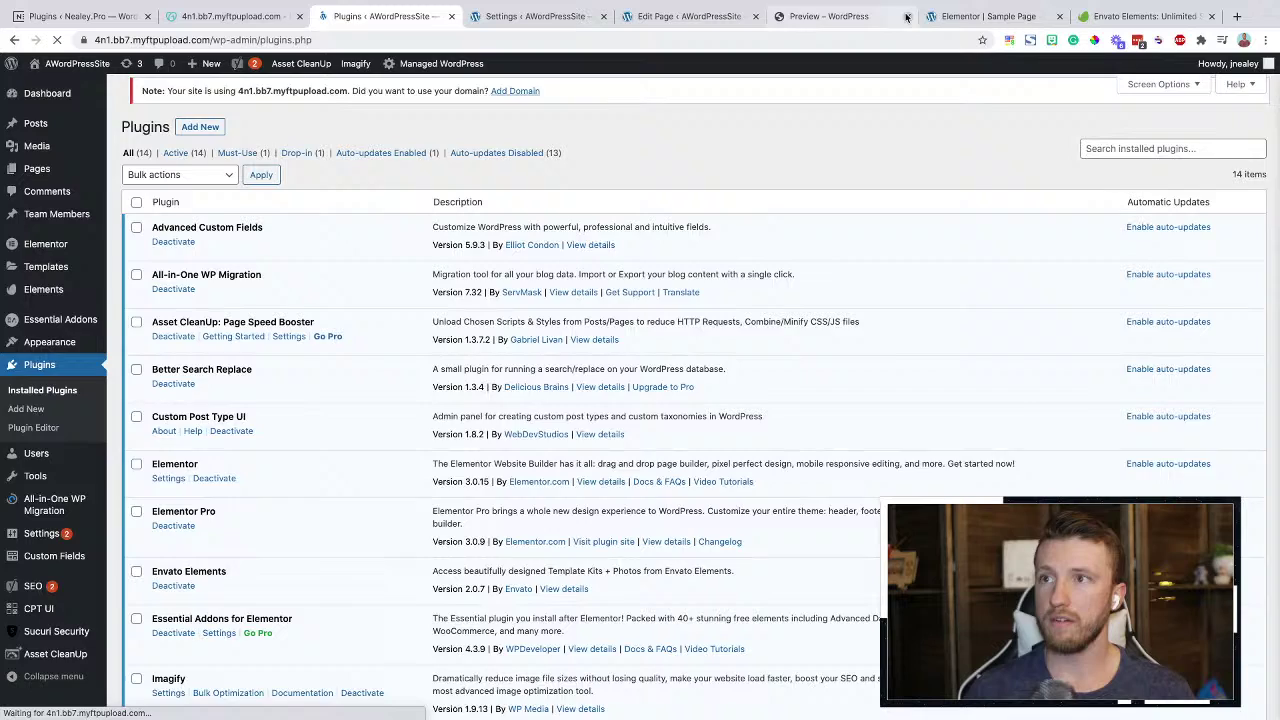
Close the browser tabs with the template kit preview, Envato Elements and the Asset CleanUp settings
left_click(828, 16)
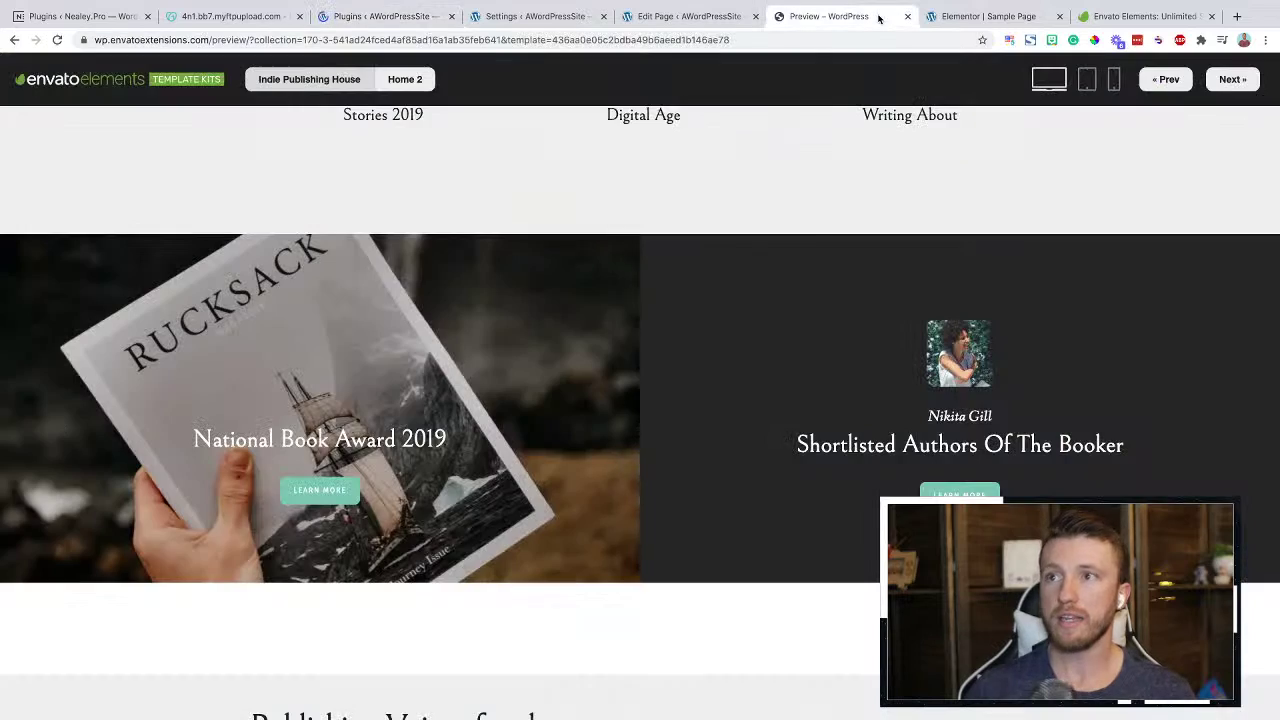
key("ctrl+w")
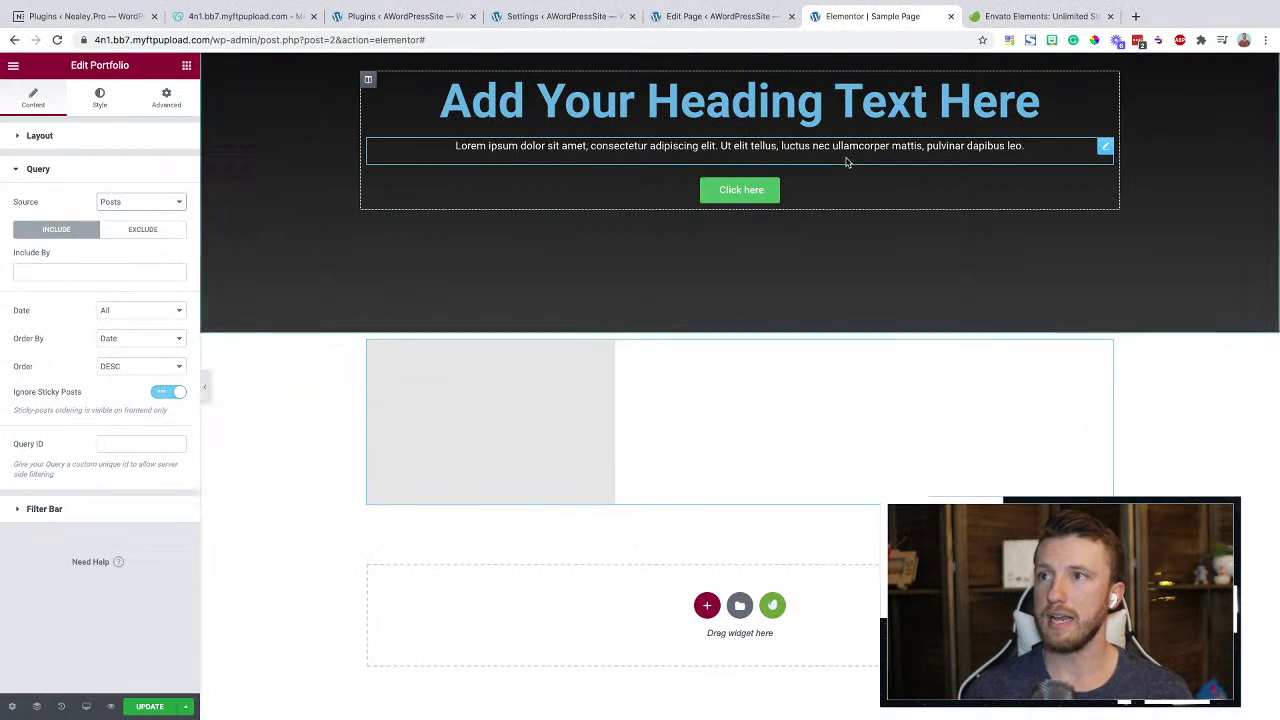
left_click(1046, 17)
key("ctrl+w")
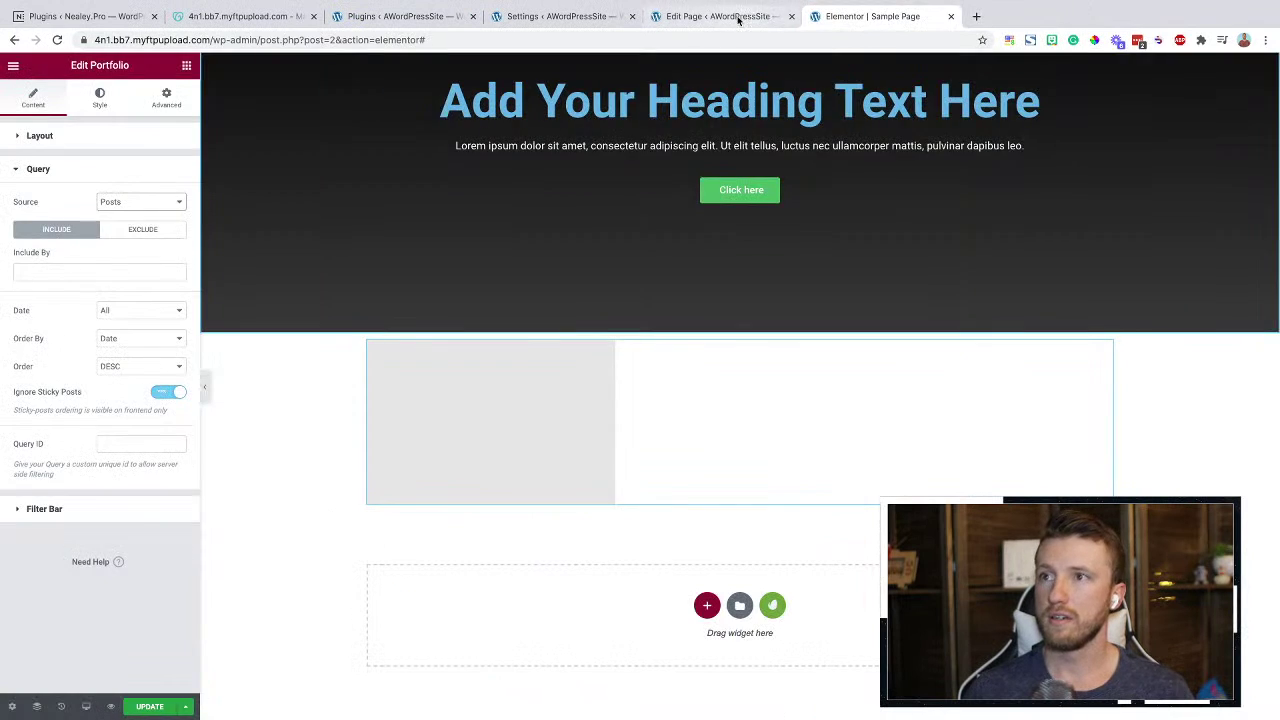
left_click(737, 17)
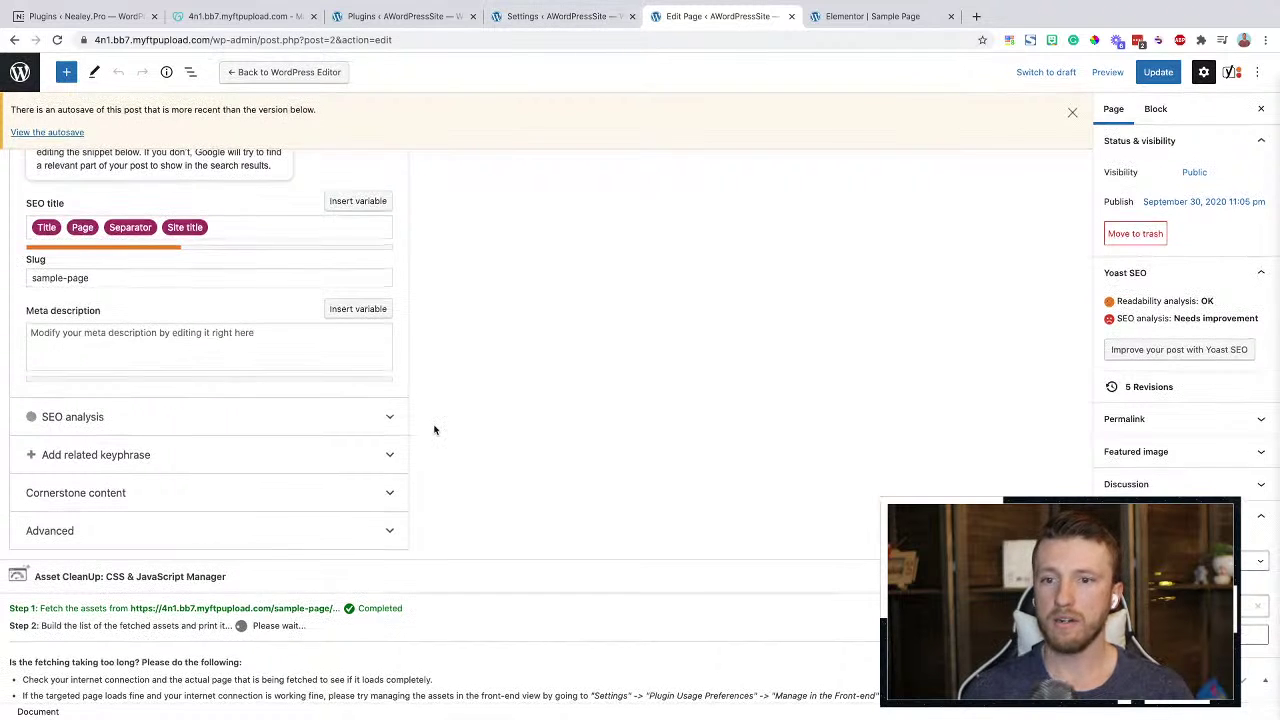
left_click(568, 17)
key("ctrl+w")
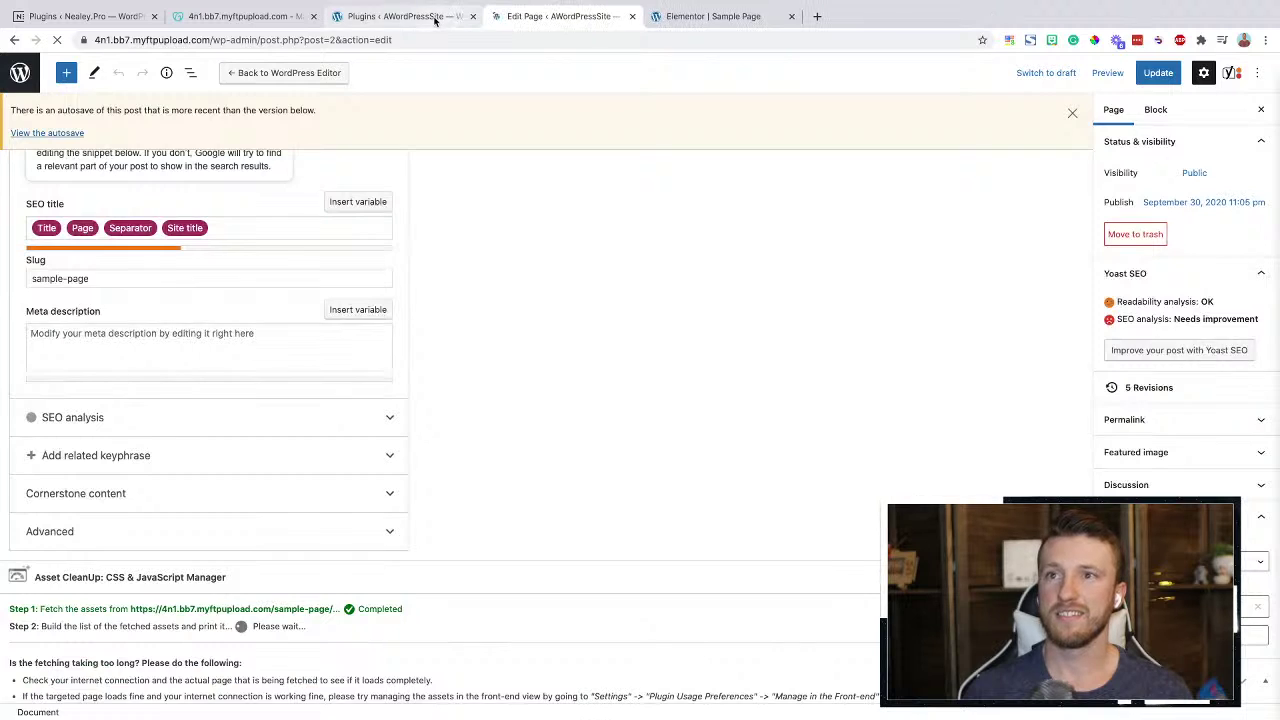
Open All-in-One WP Migration's site export page from the plugins list and add another find-and-replace rule
left_click(452, 20)
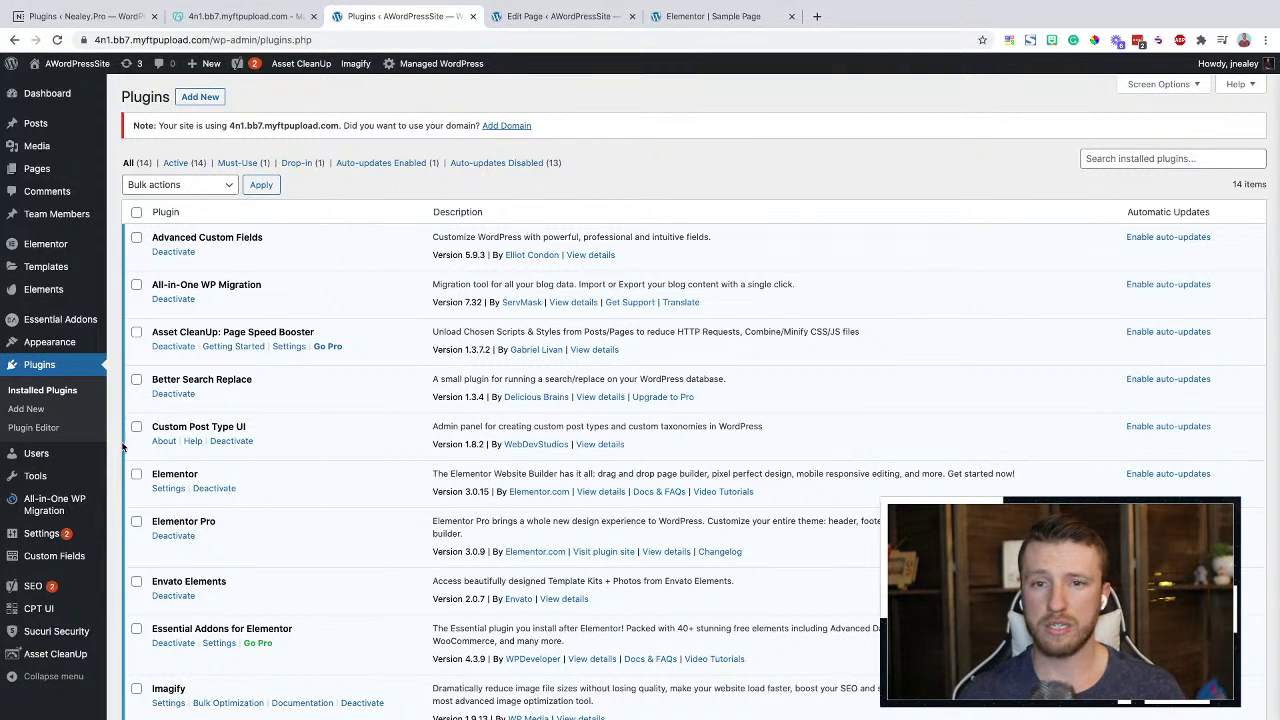
mouse_move(47, 503)
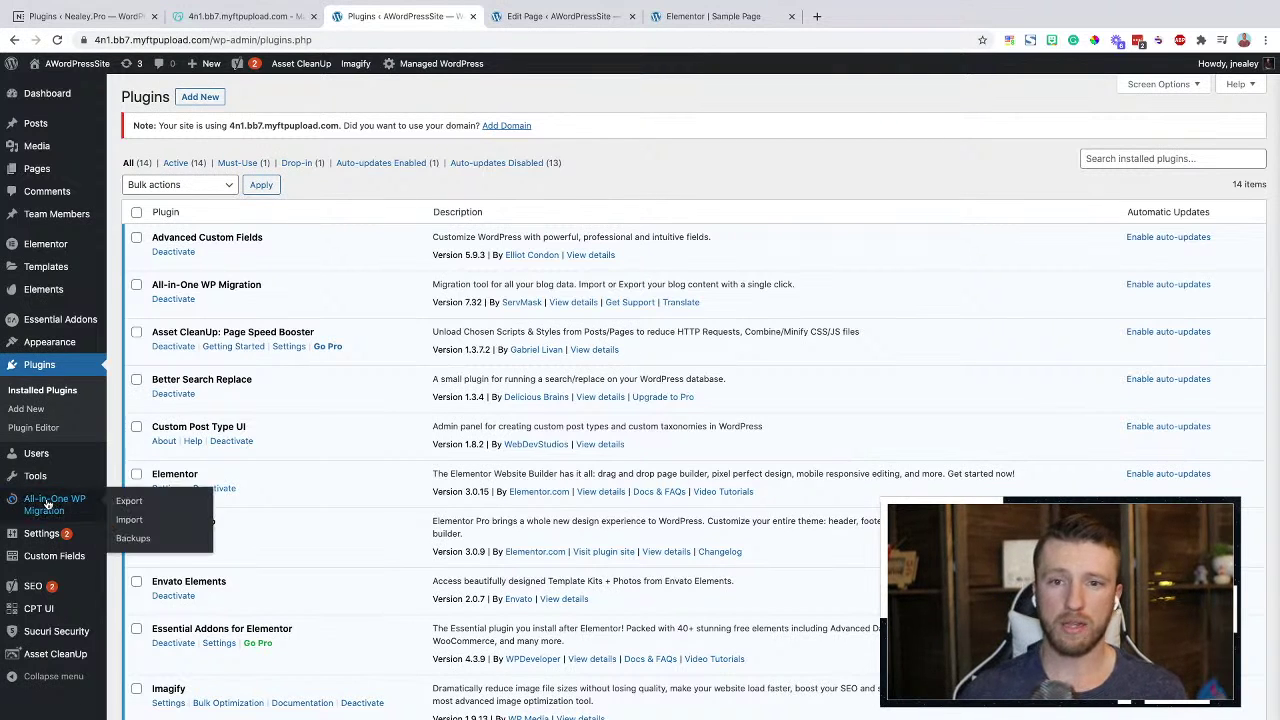
left_click(127, 500)
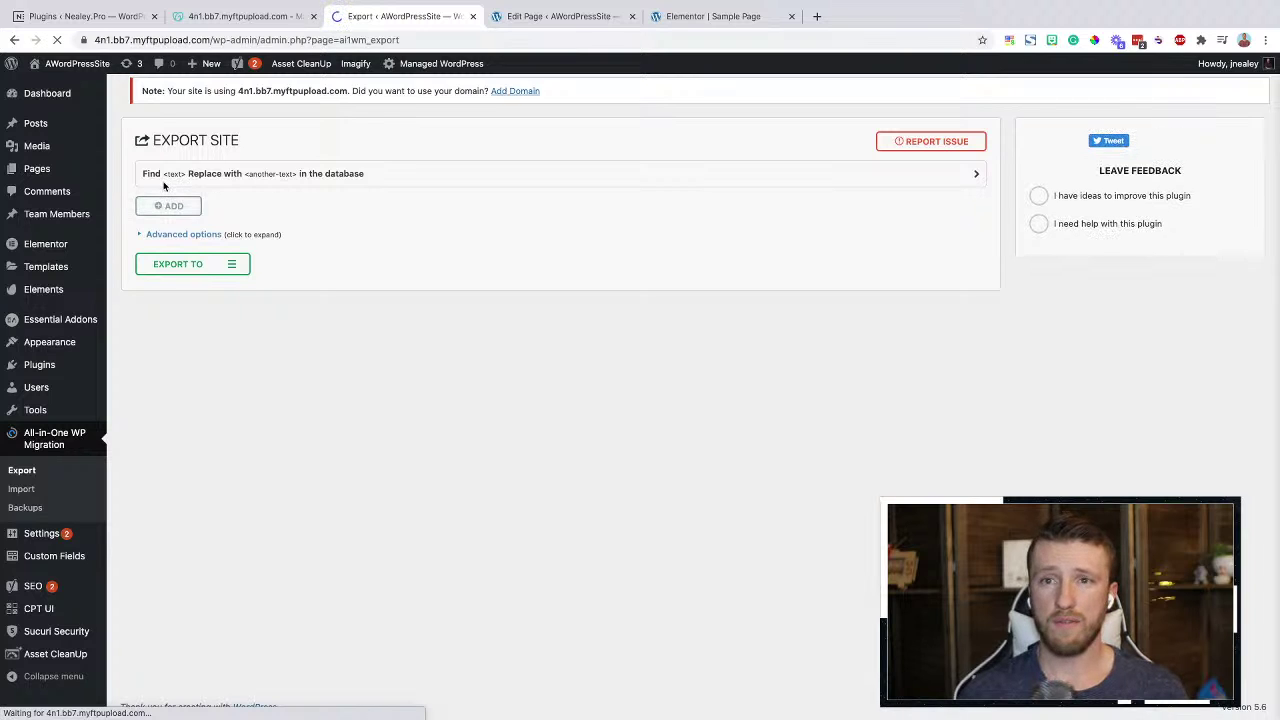
left_click_drag(205, 40, 77, 45)
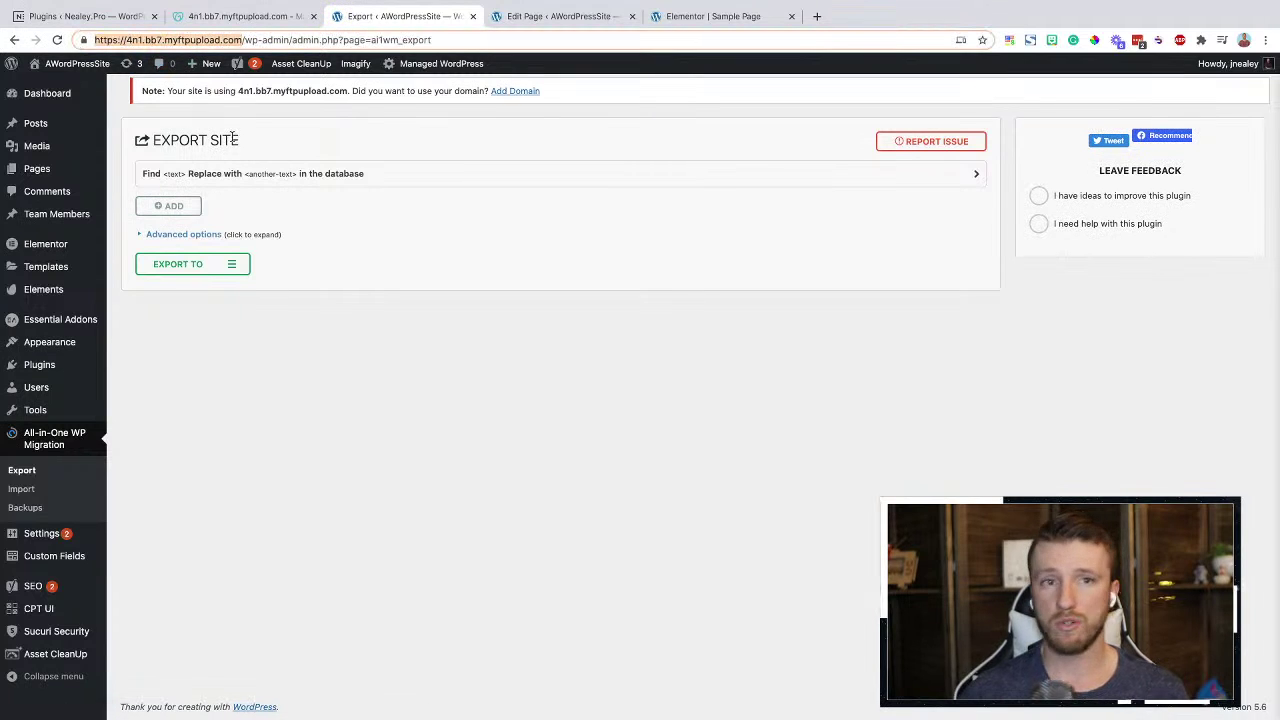
left_click(170, 205)
left_click(200, 233)
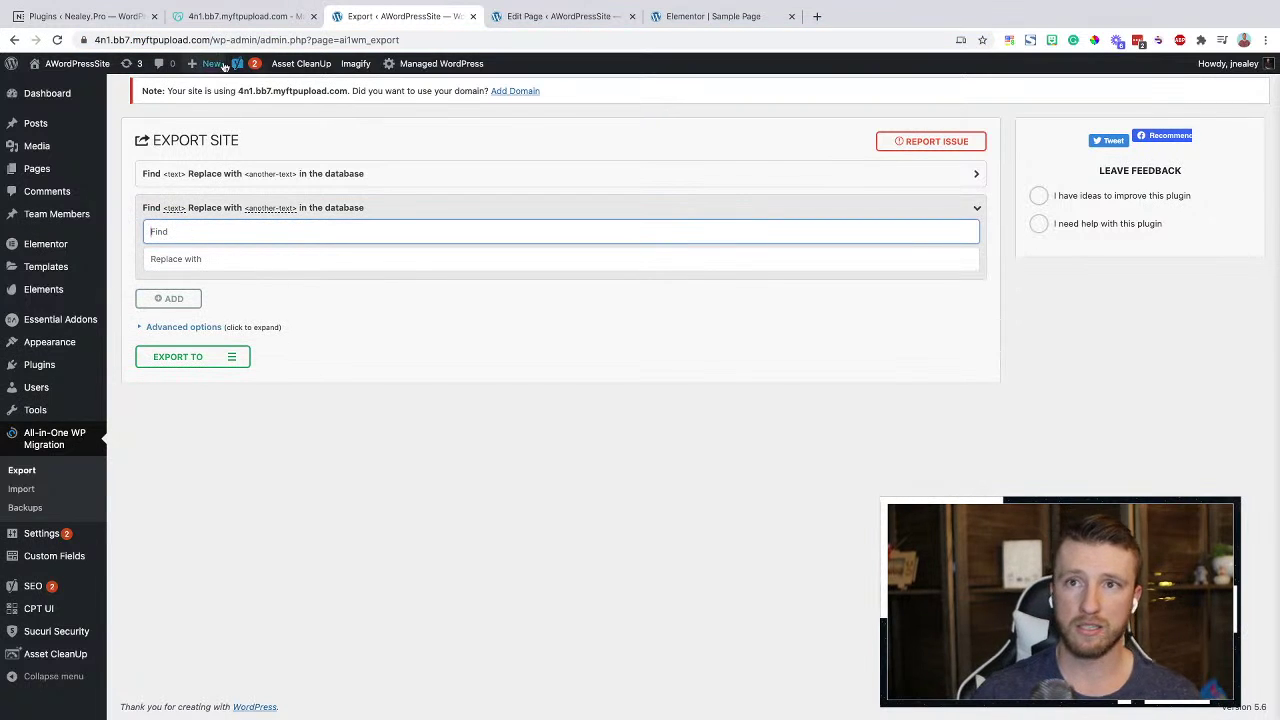
left_click_drag(209, 39, 30, 35)
key("ctrl+c")
left_click(194, 232)
key("ctrl+v")
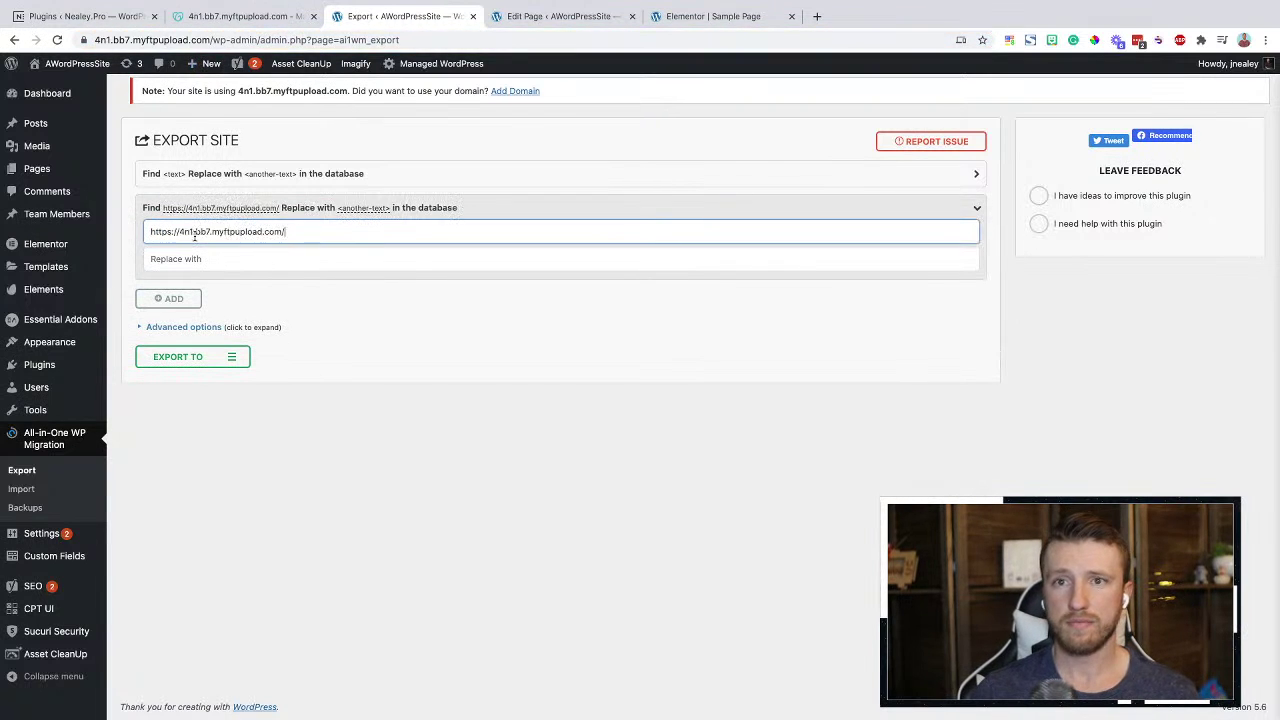
left_click(194, 257)
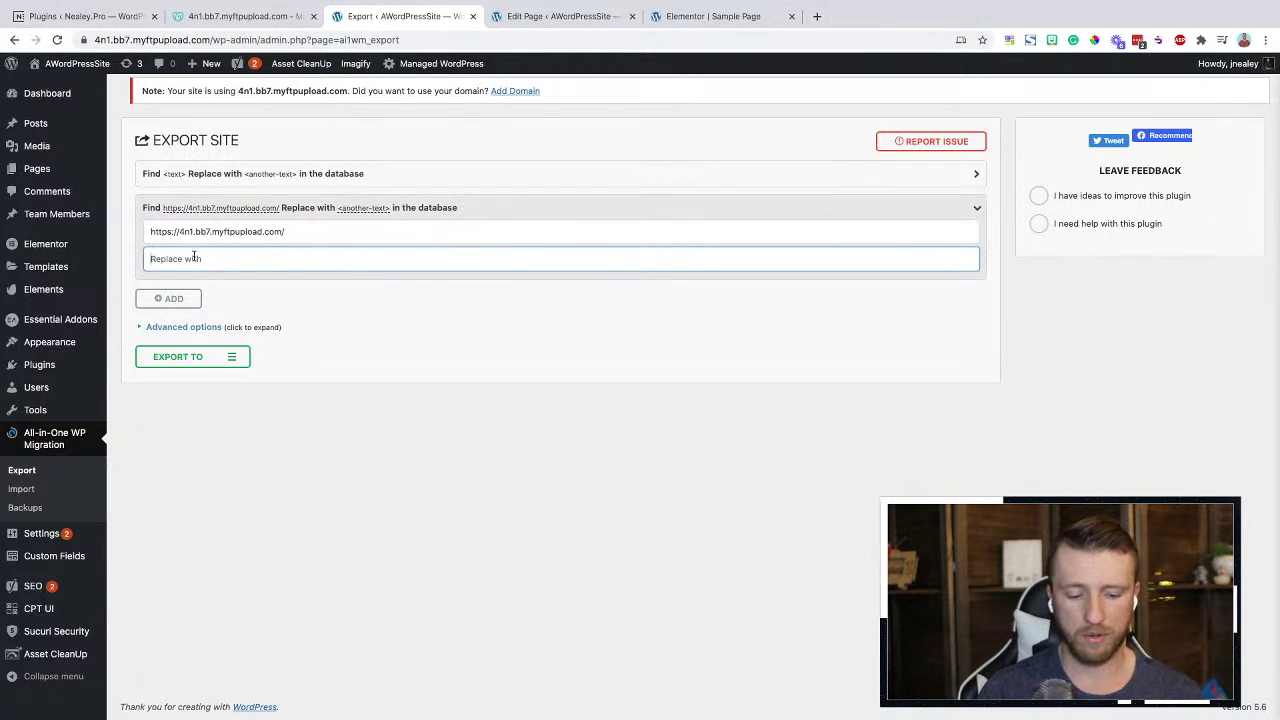
type("https://")
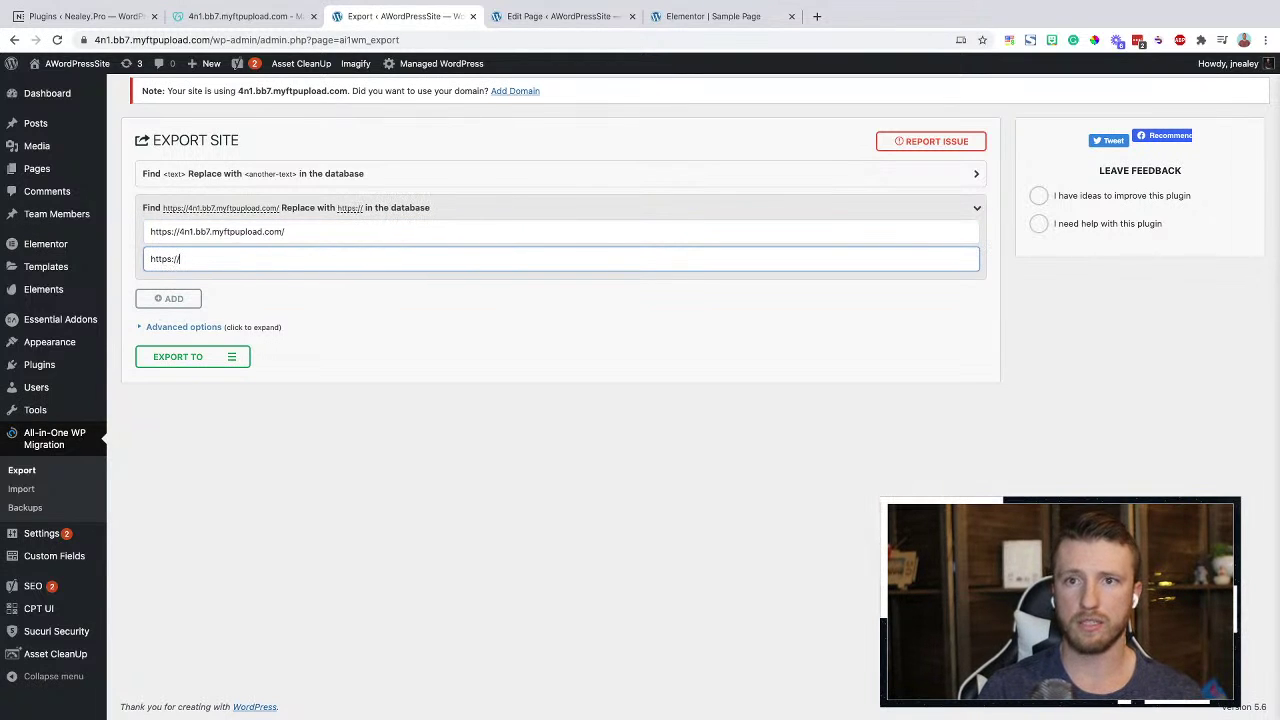
type("nealey.pro")
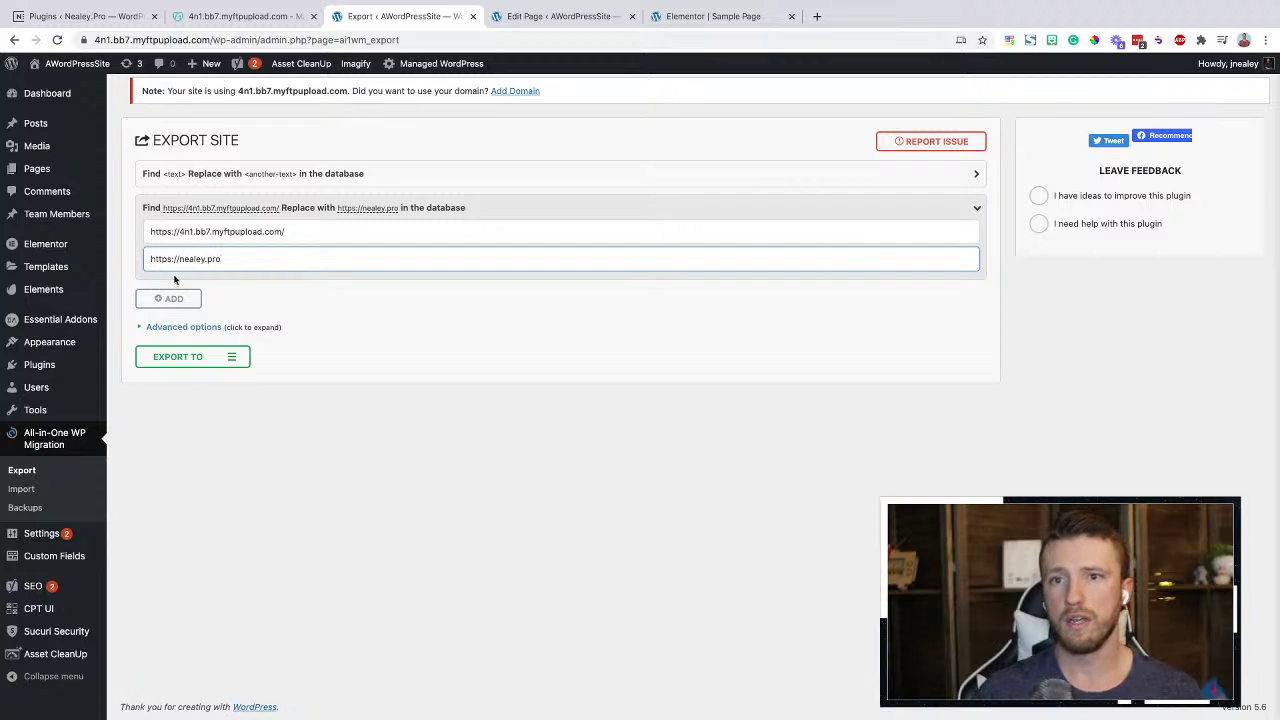
left_click(274, 311)
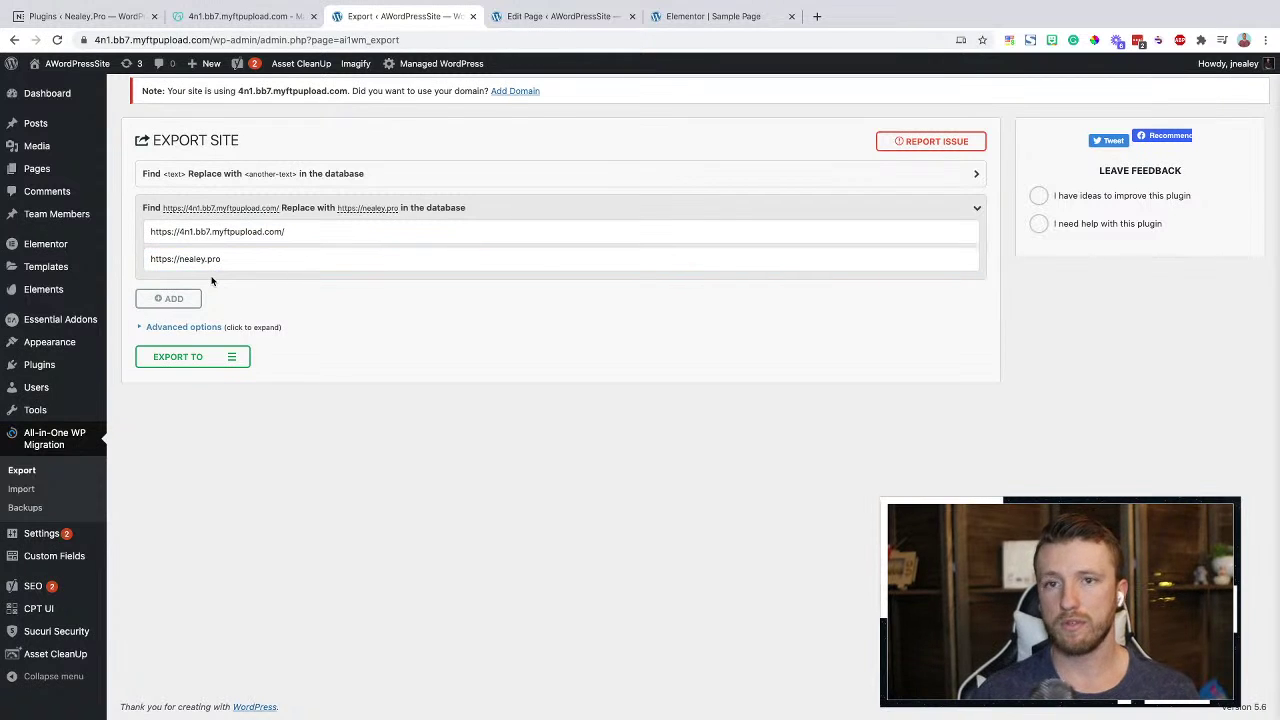
Export the site to a file, download the backup and close the export dialog
left_click(214, 358)
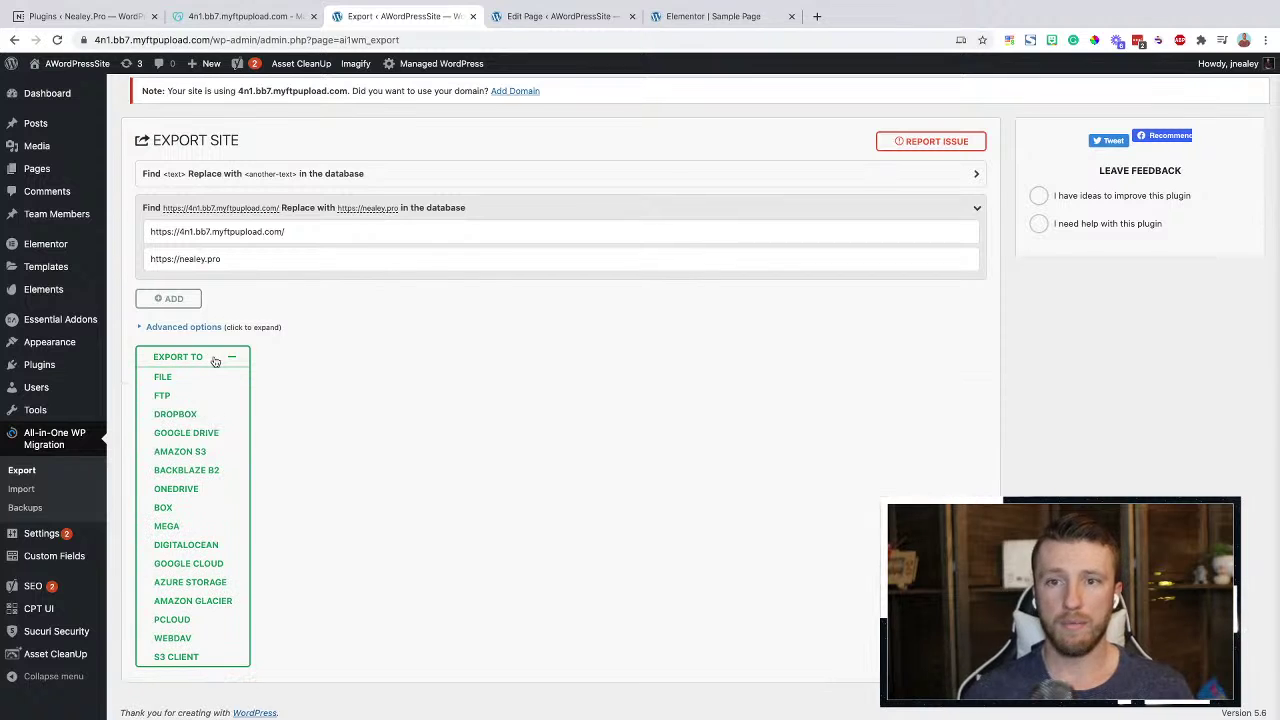
left_click(165, 376)
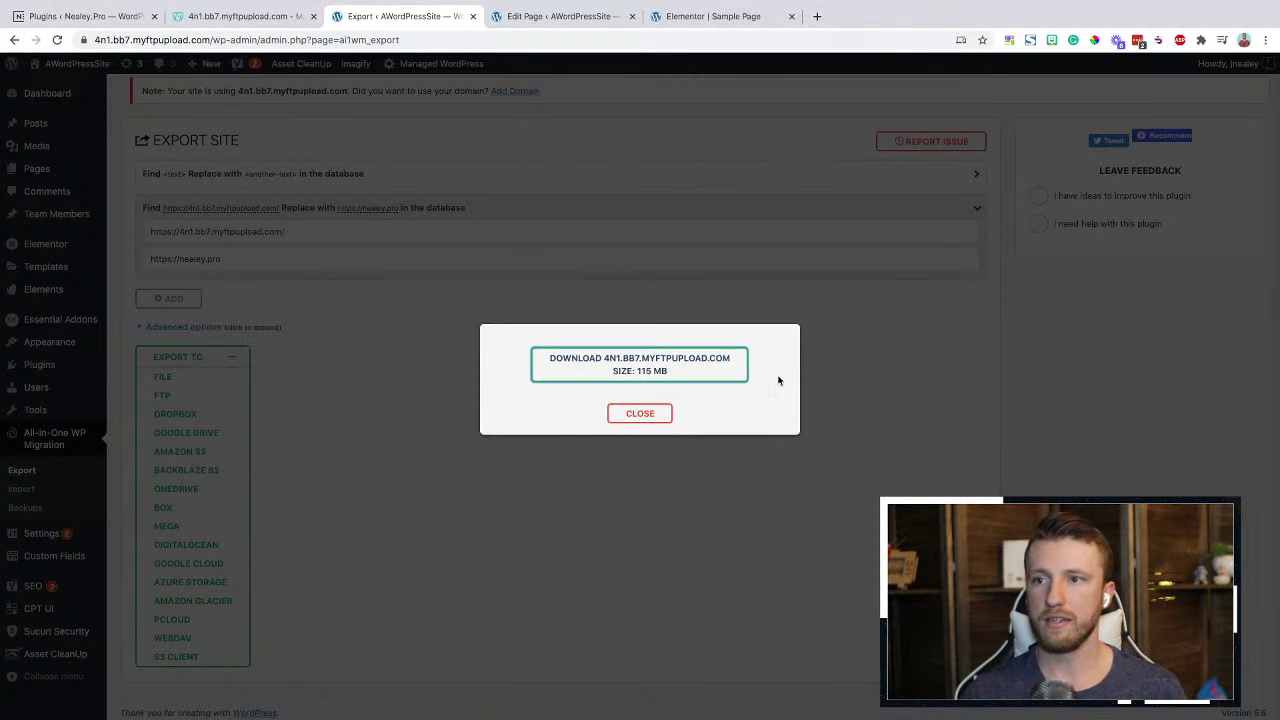
left_click(655, 370)
left_click(645, 395)
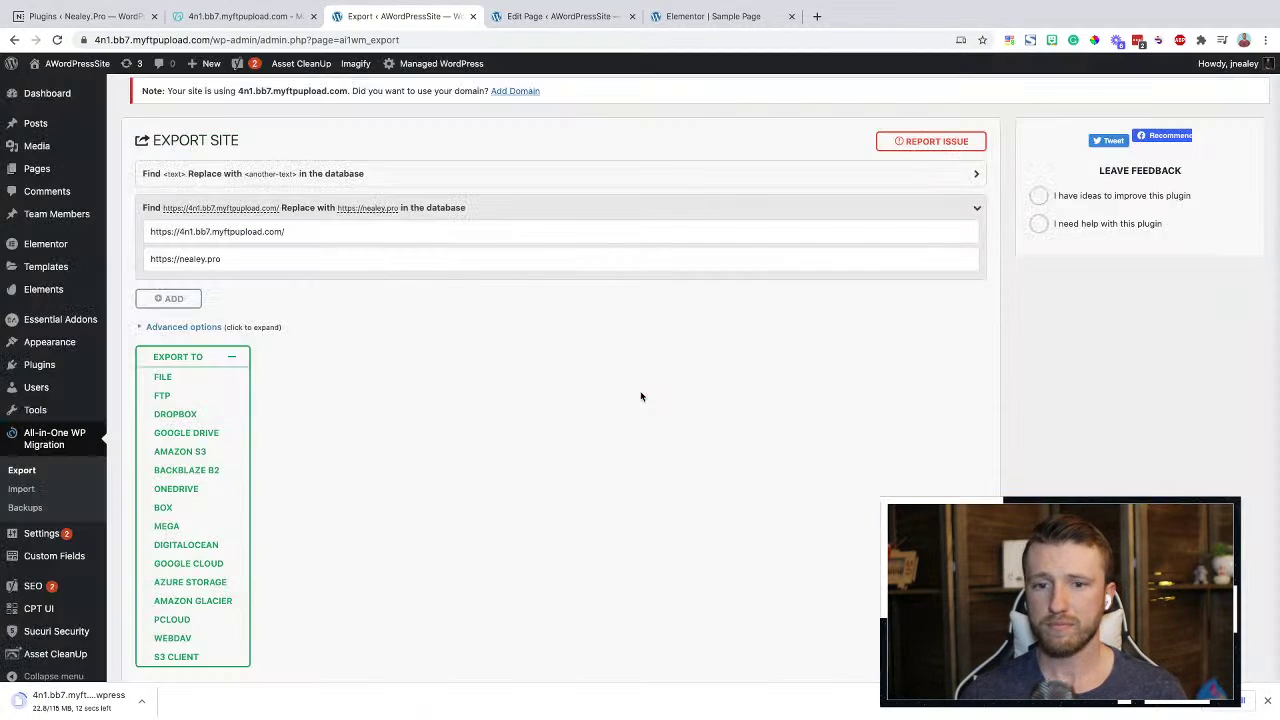
View All-in-One WP Migration's import page, then return to the installed plugins list and highlight Advanced Custom Fields
left_click(21, 489)
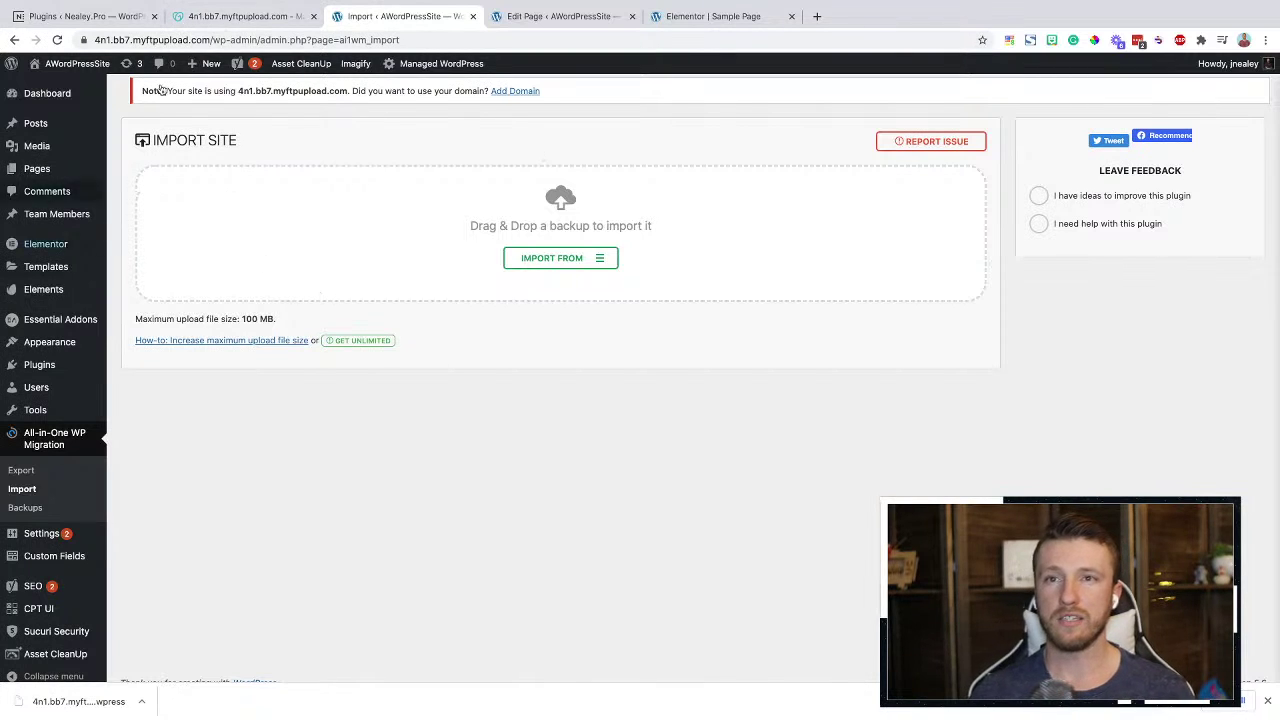
left_click(59, 364)
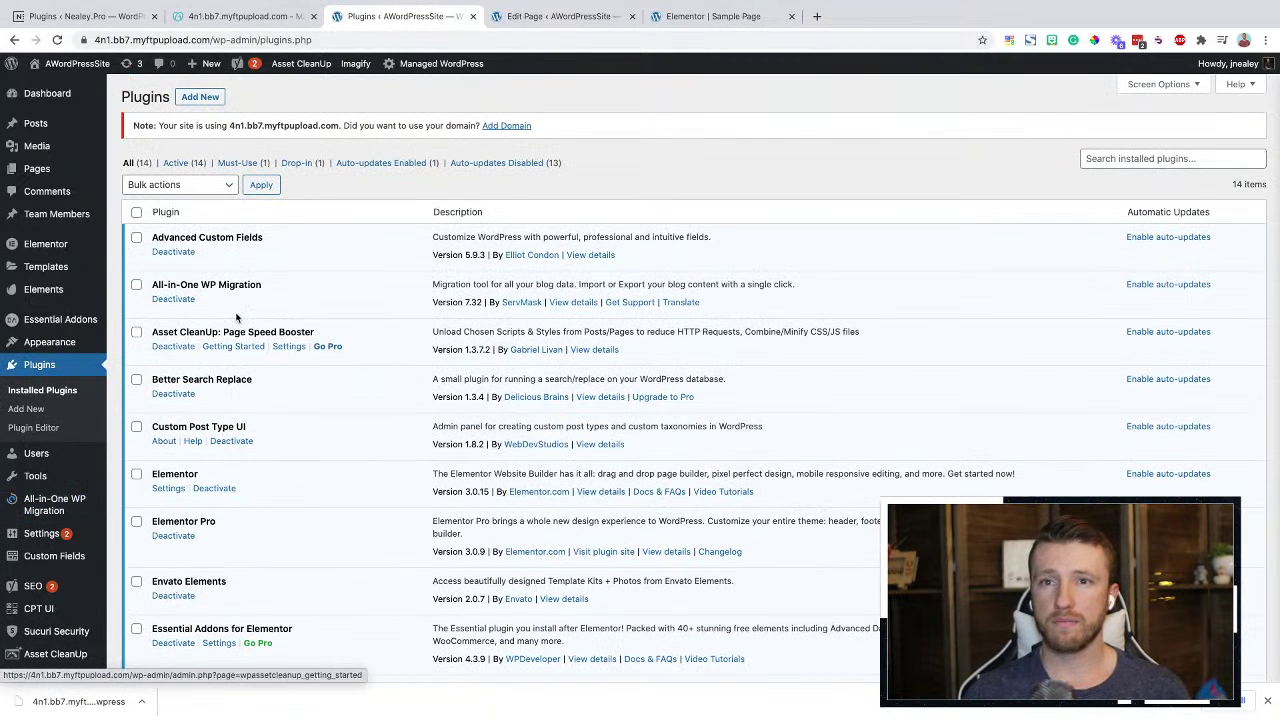
triple_click(236, 237)
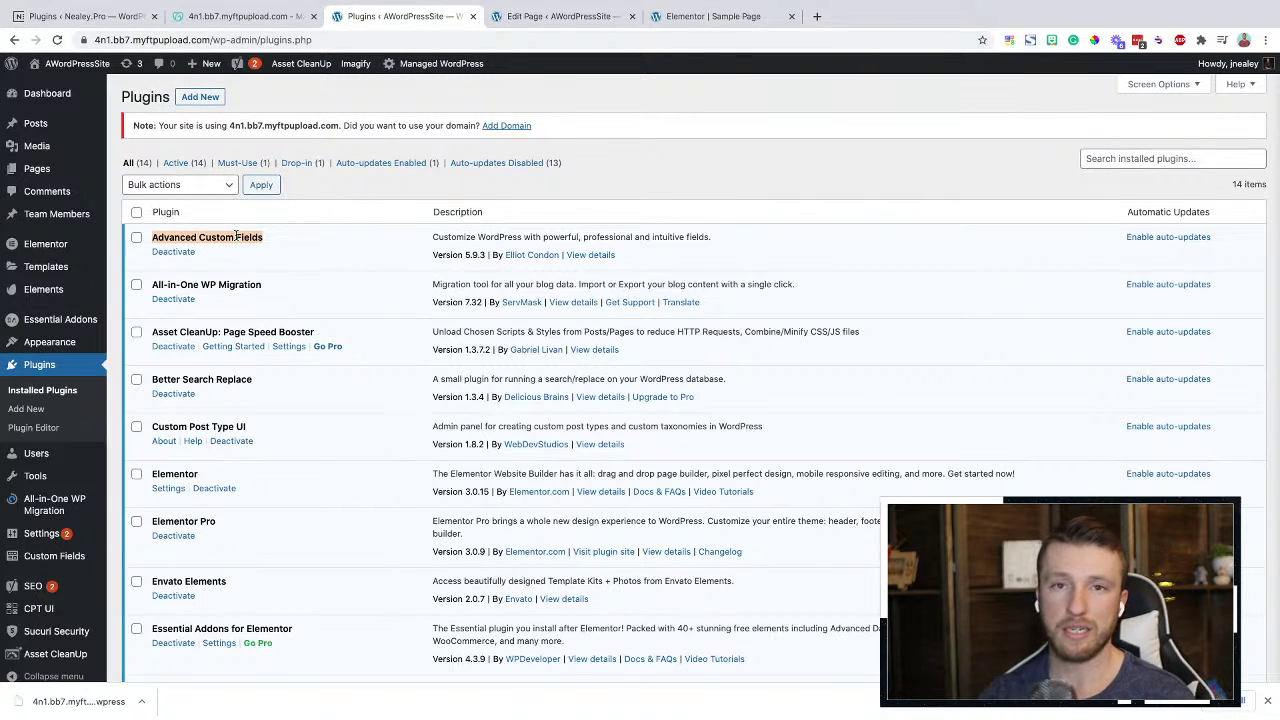
In a new tab, enable Elementor for the Team Members post type, save the settings and return to the plugins list
mouse_move(106, 450)
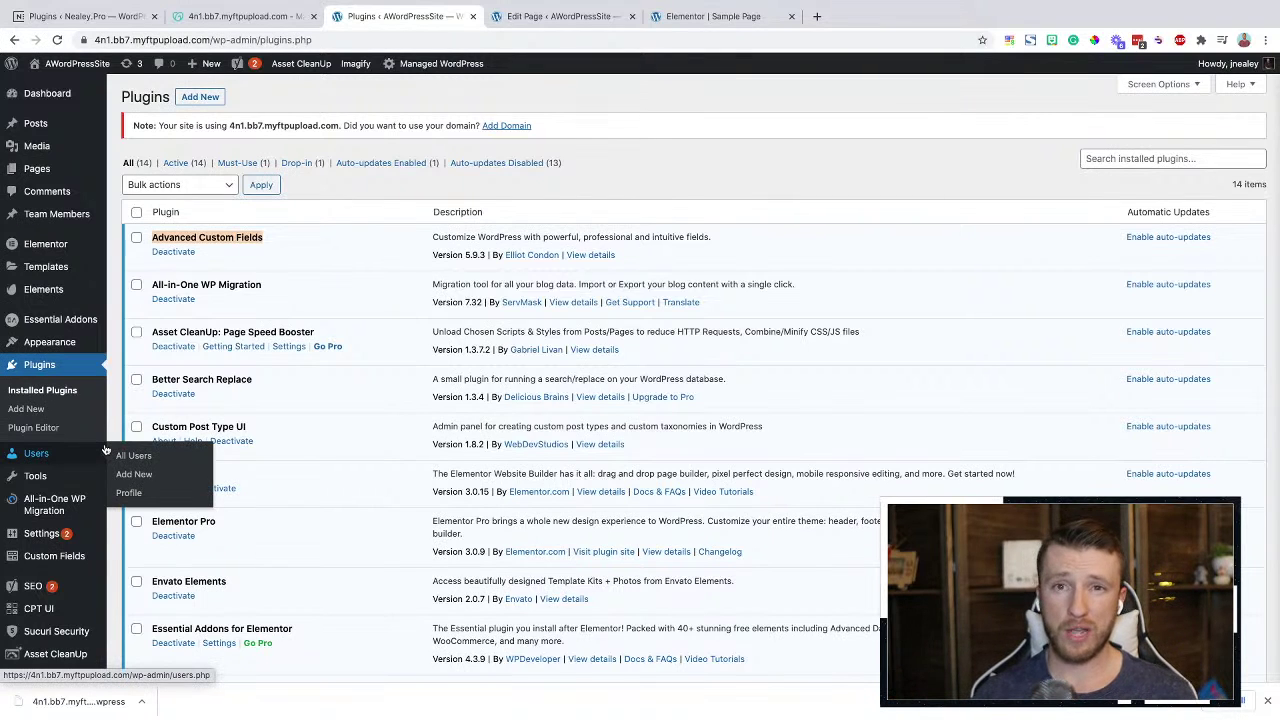
mouse_move(90, 245)
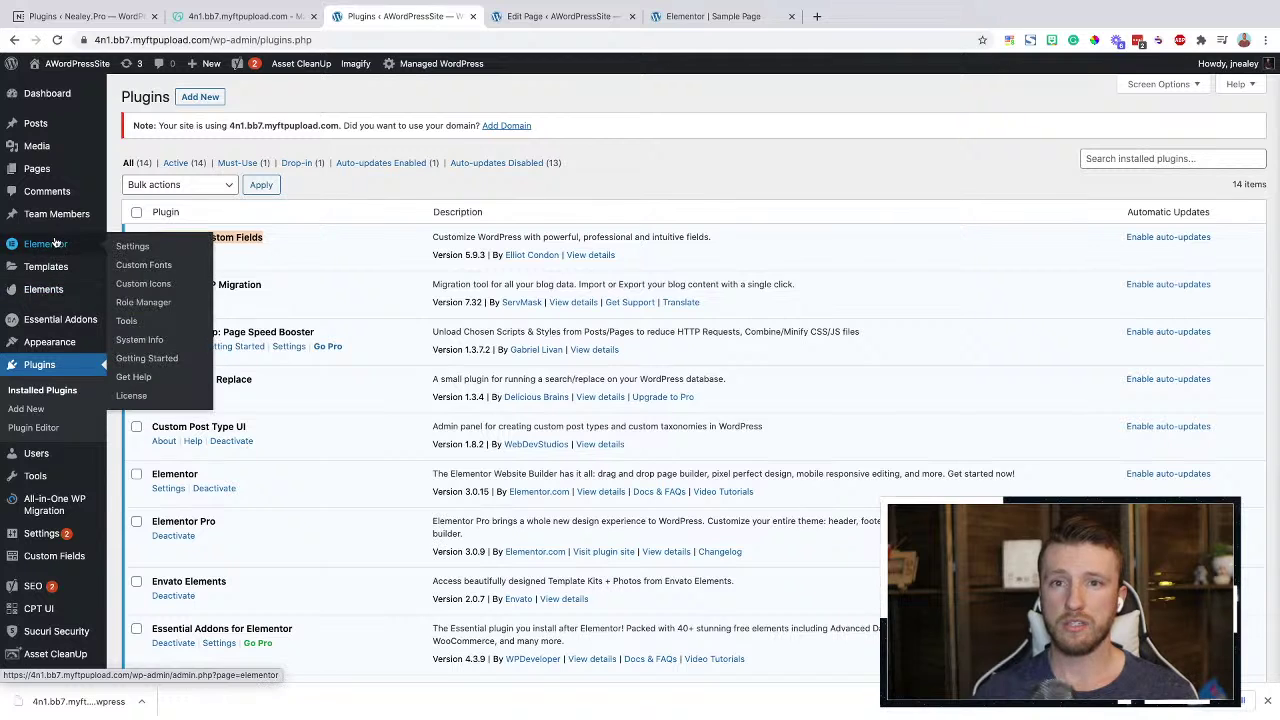
left_click(132, 246, "ctrl")
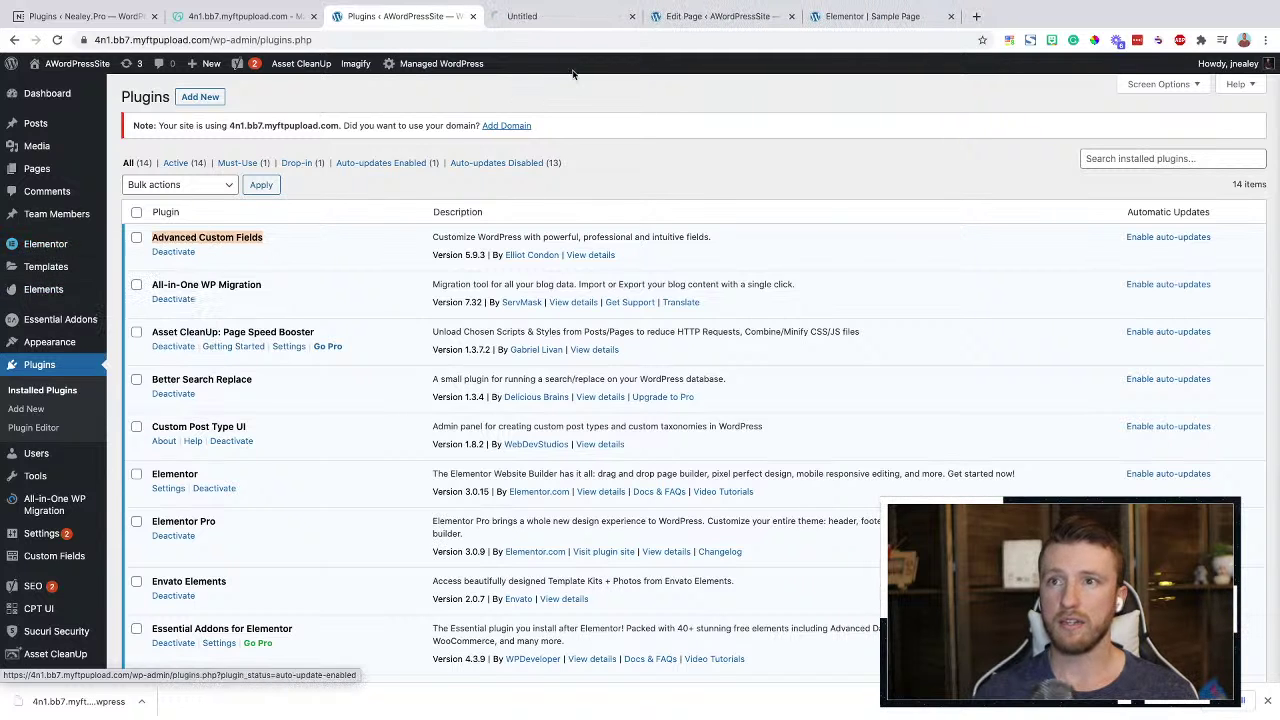
left_click(551, 17)
left_click(273, 245)
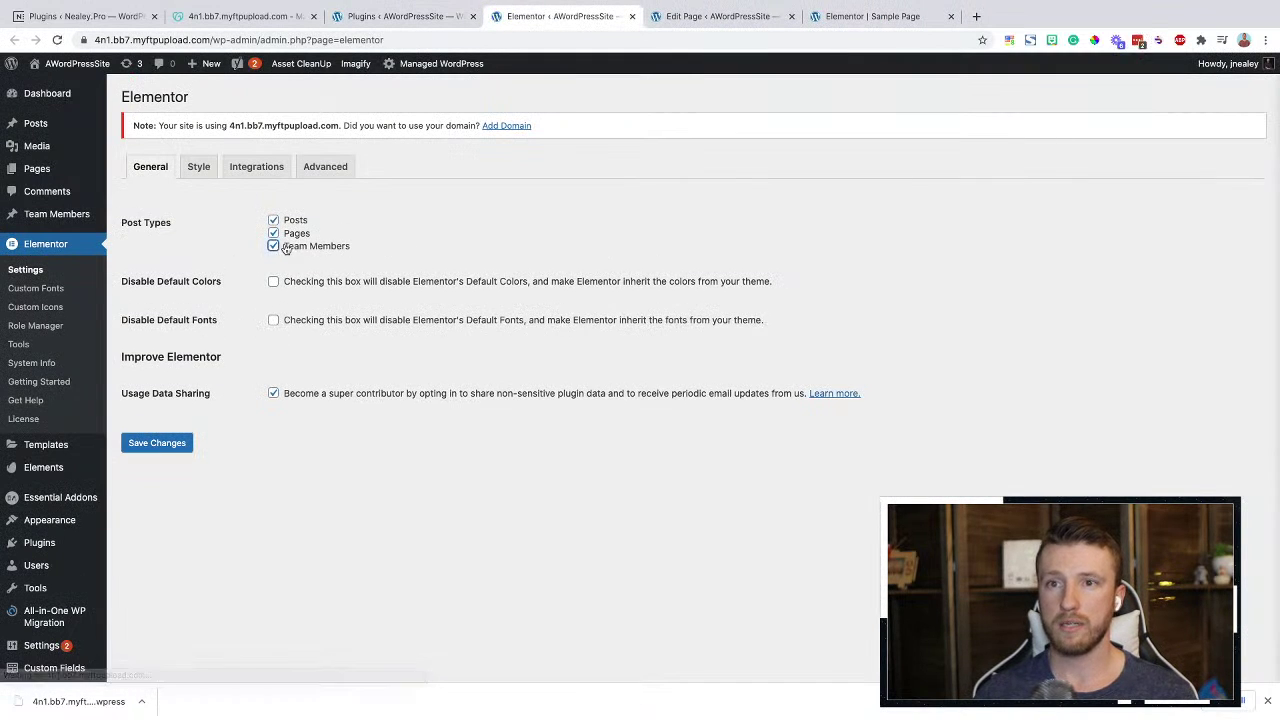
left_click(178, 445)
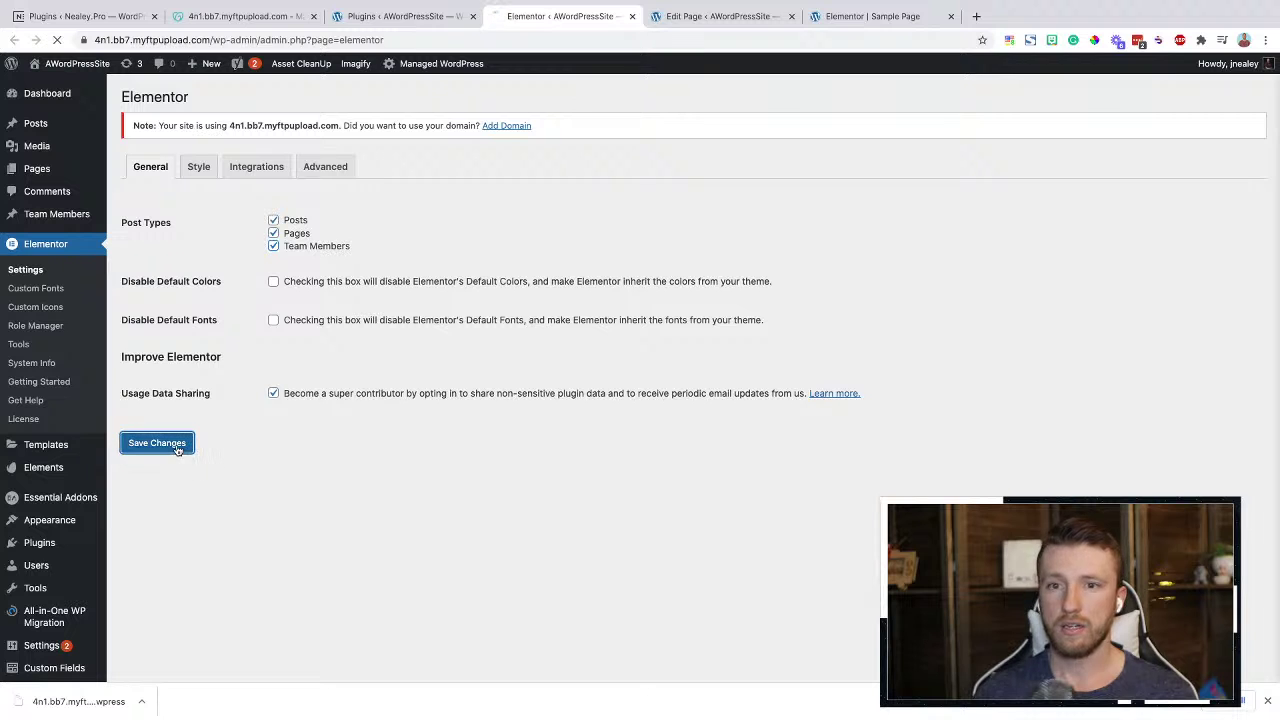
left_click(385, 17)
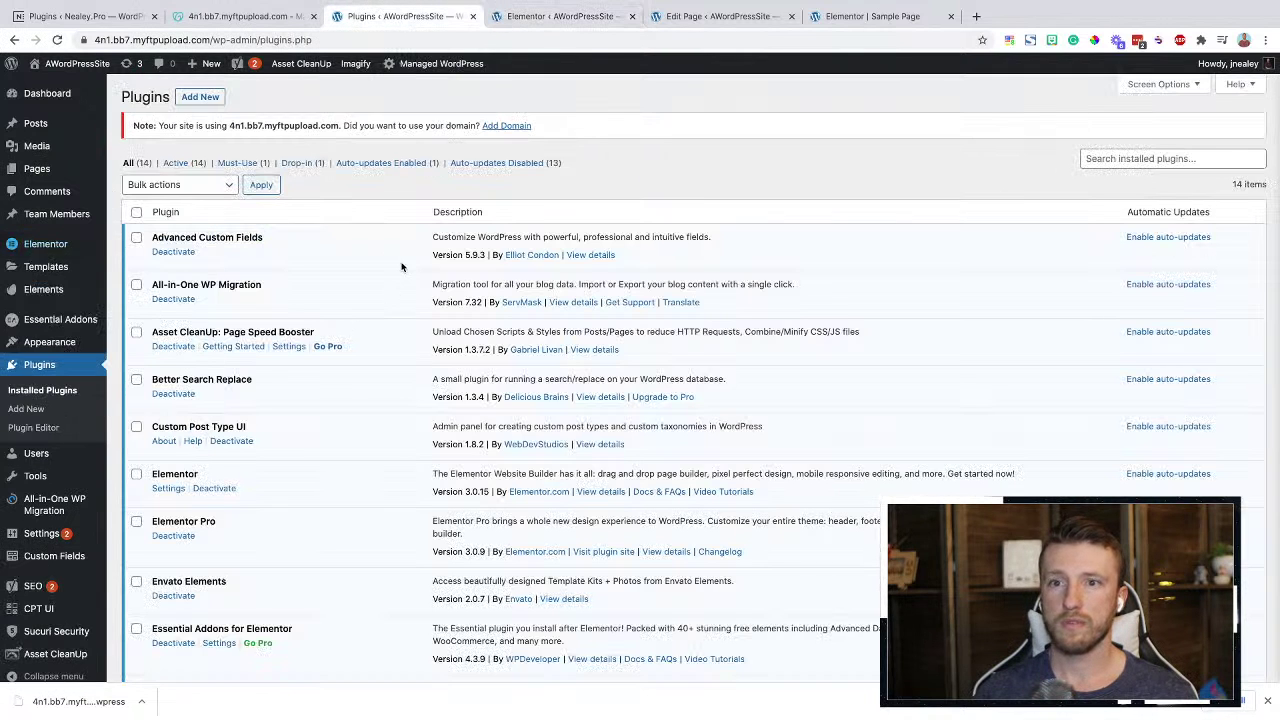
Create a new Advanced Custom Fields field group titled Team Member
mouse_move(71, 607)
scroll(71, 607, "down", 2)
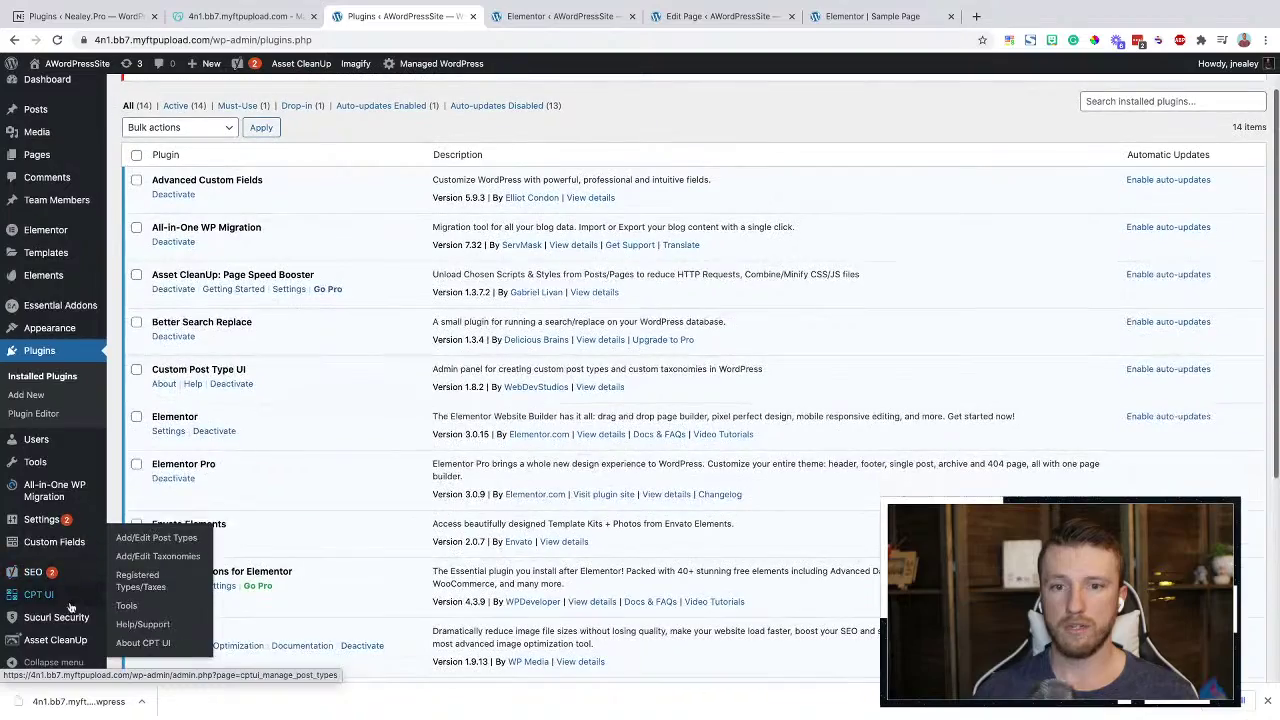
scroll(61, 441, "up", 1)
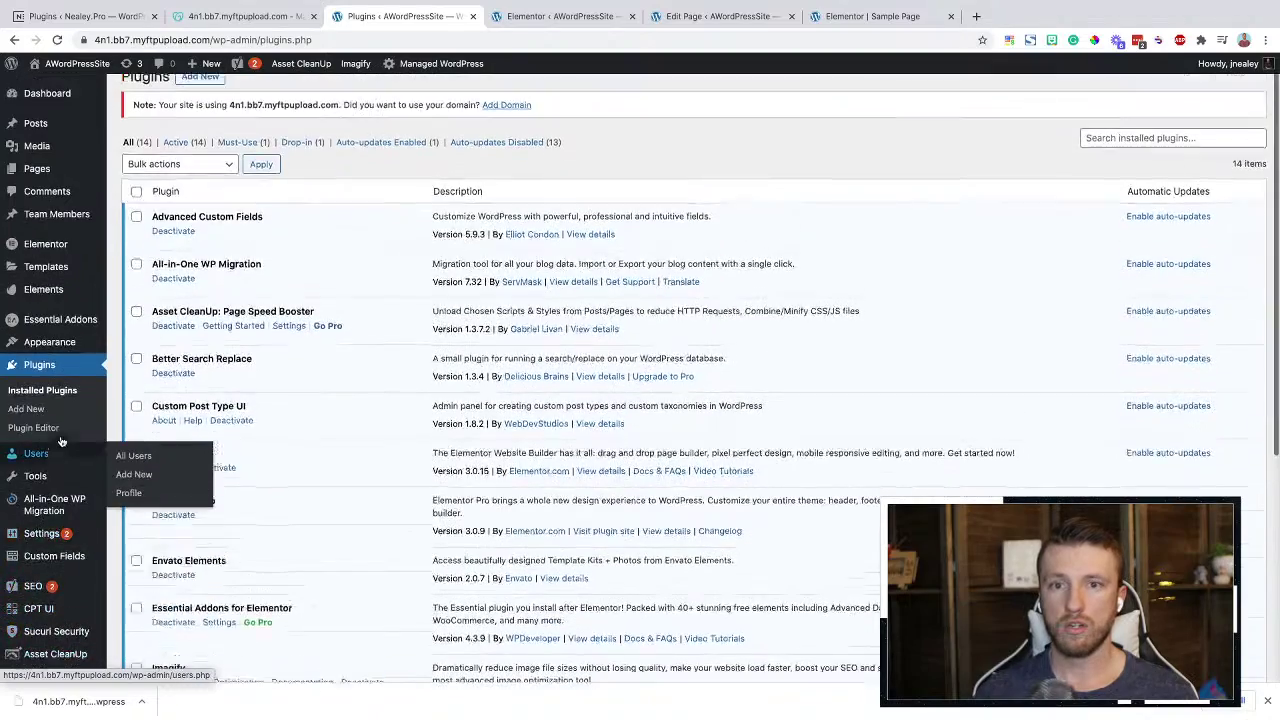
scroll(61, 441, "up", 1)
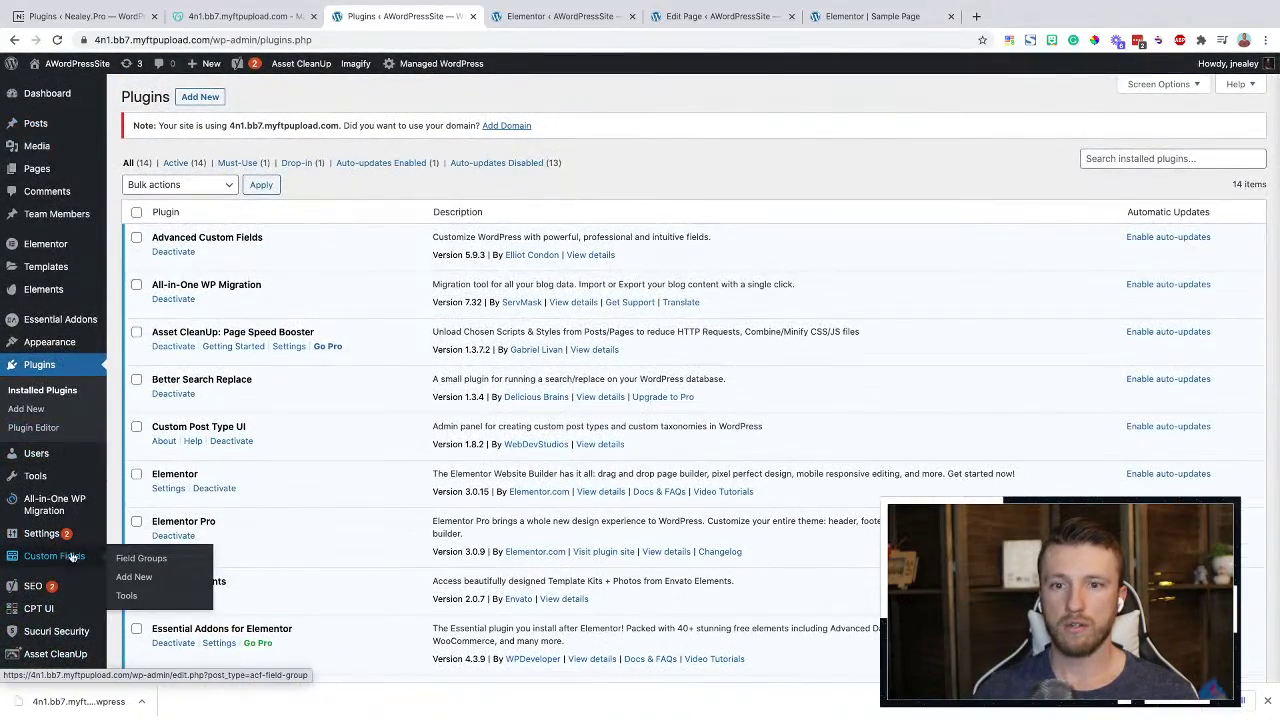
left_click(64, 558)
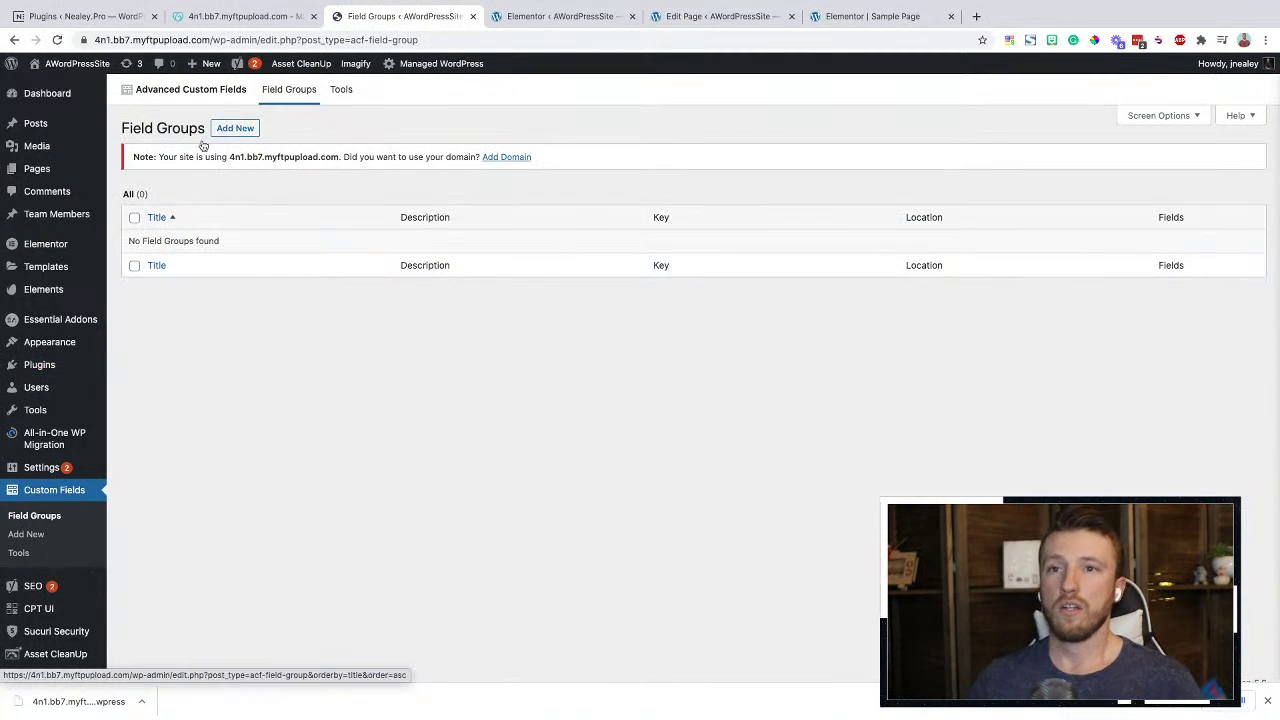
left_click(240, 130)
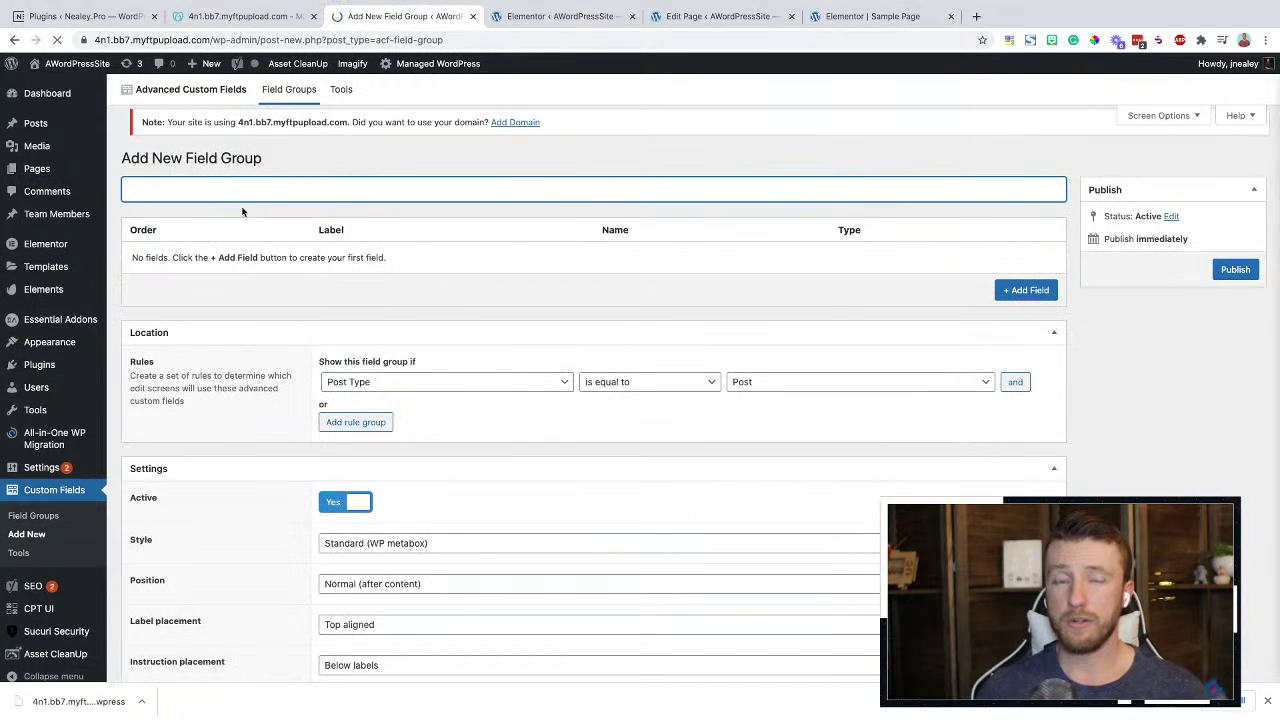
type("Team Member")
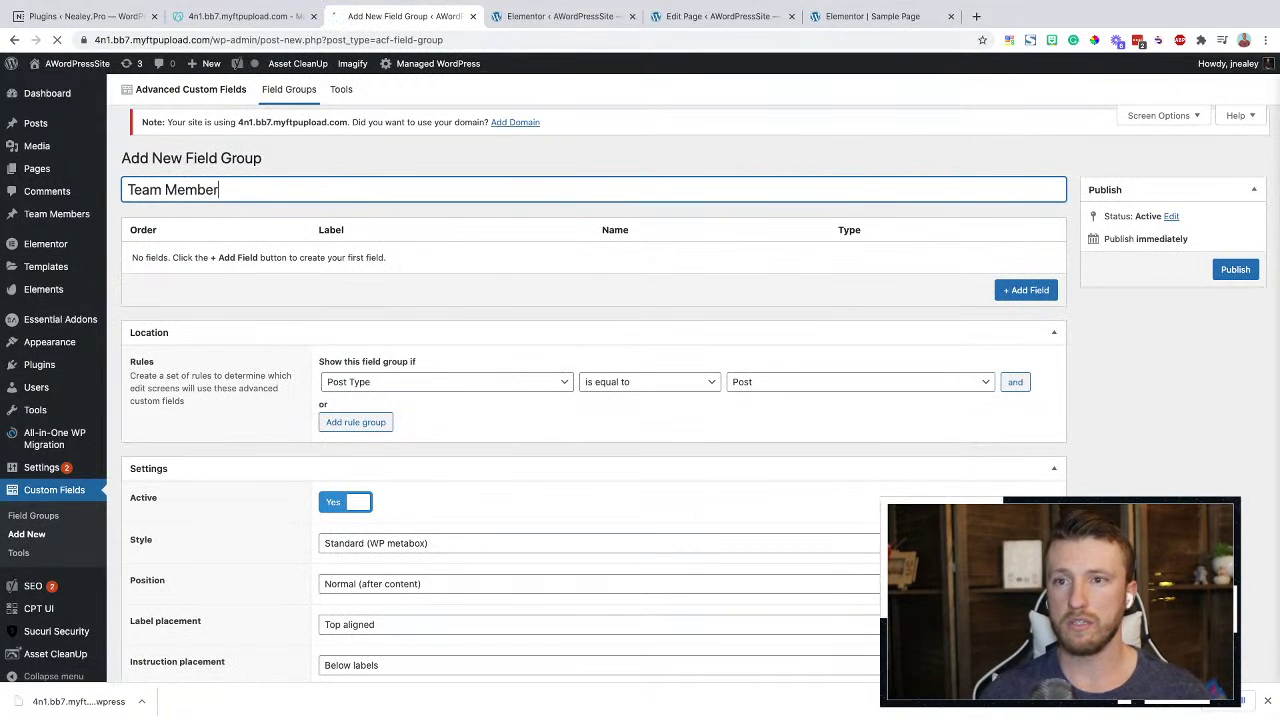
Set the location rule to show the field group if Post Type is equal to Team Member
left_click(430, 386)
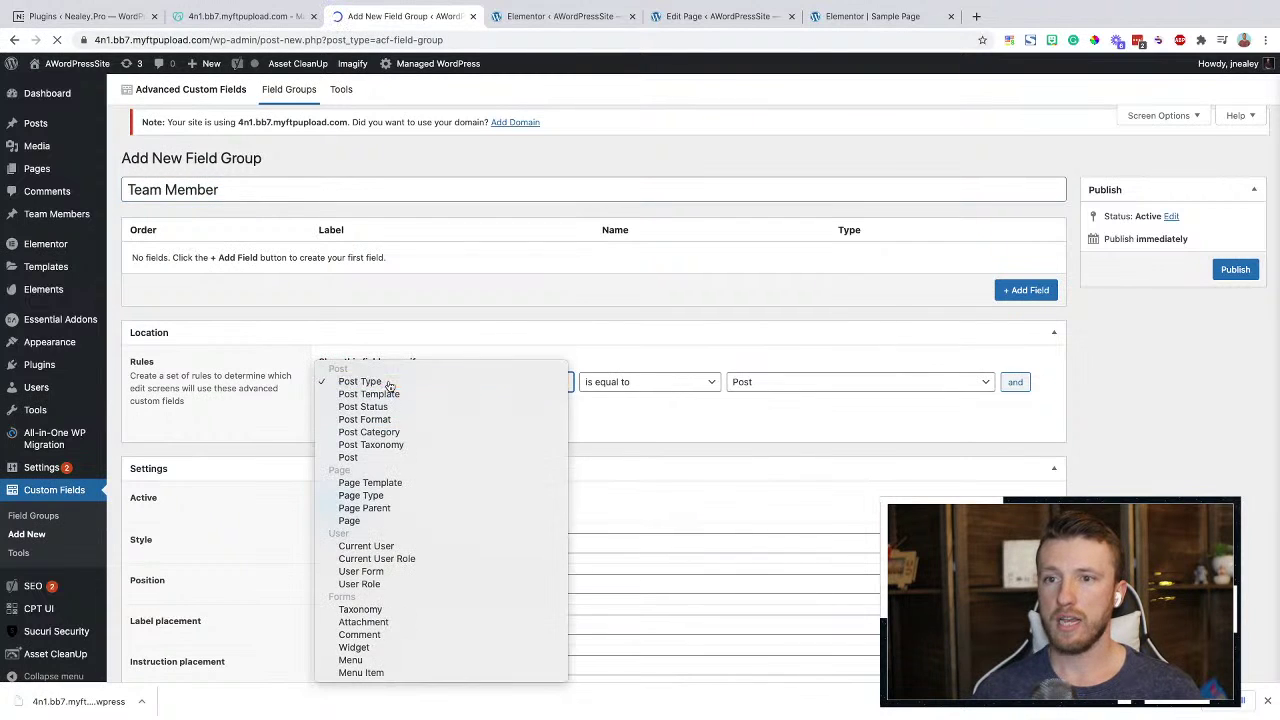
left_click(390, 386)
left_click(790, 388)
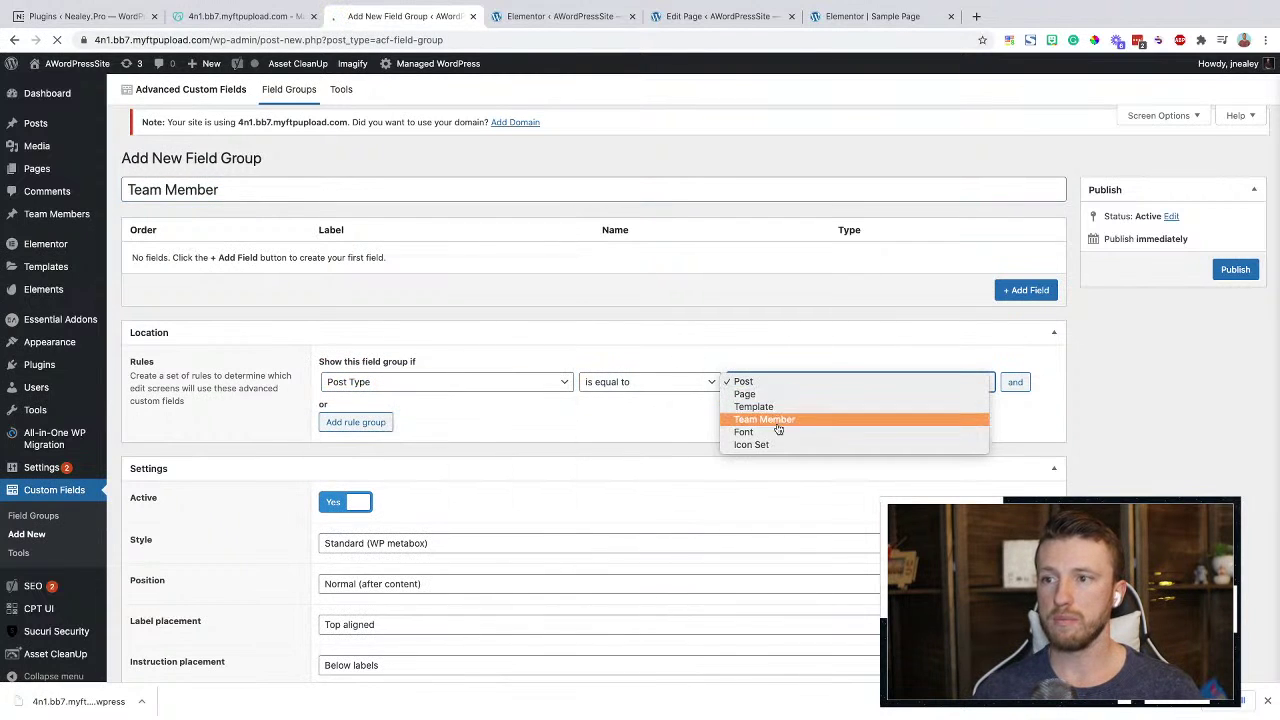
left_click(778, 420)
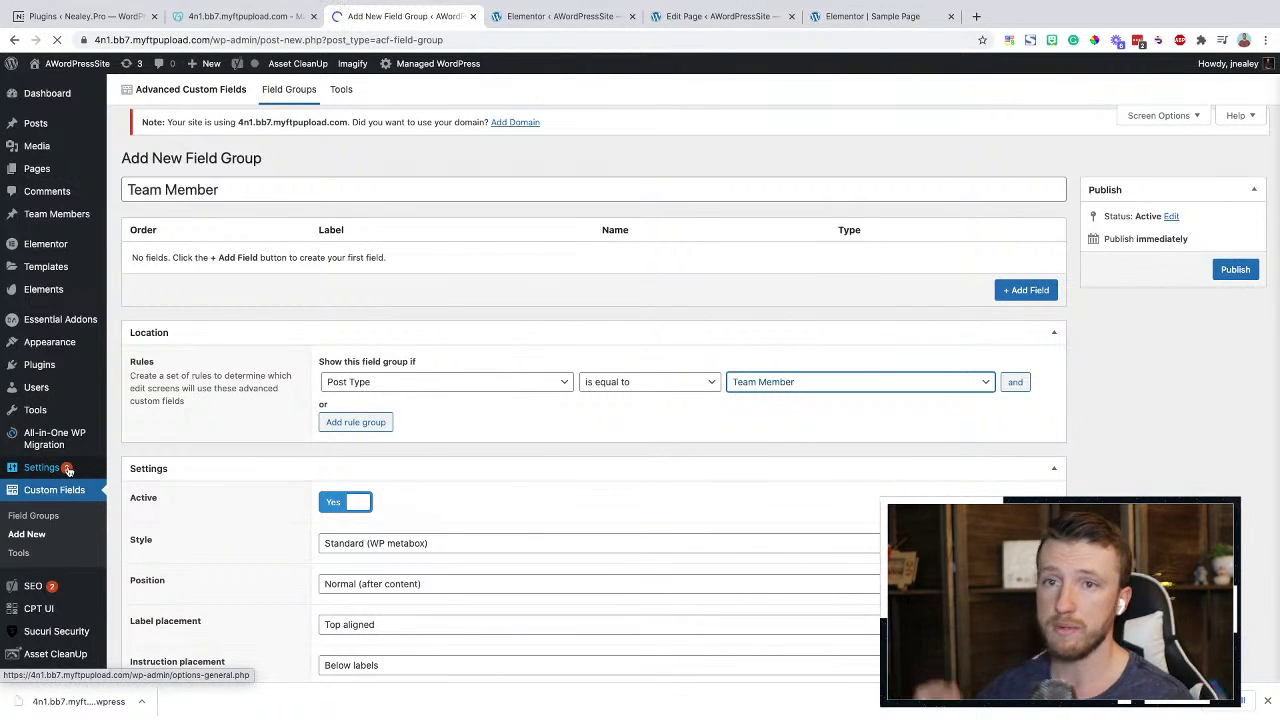
Add a field to the group with the label Name and the field name name
left_click(1022, 290)
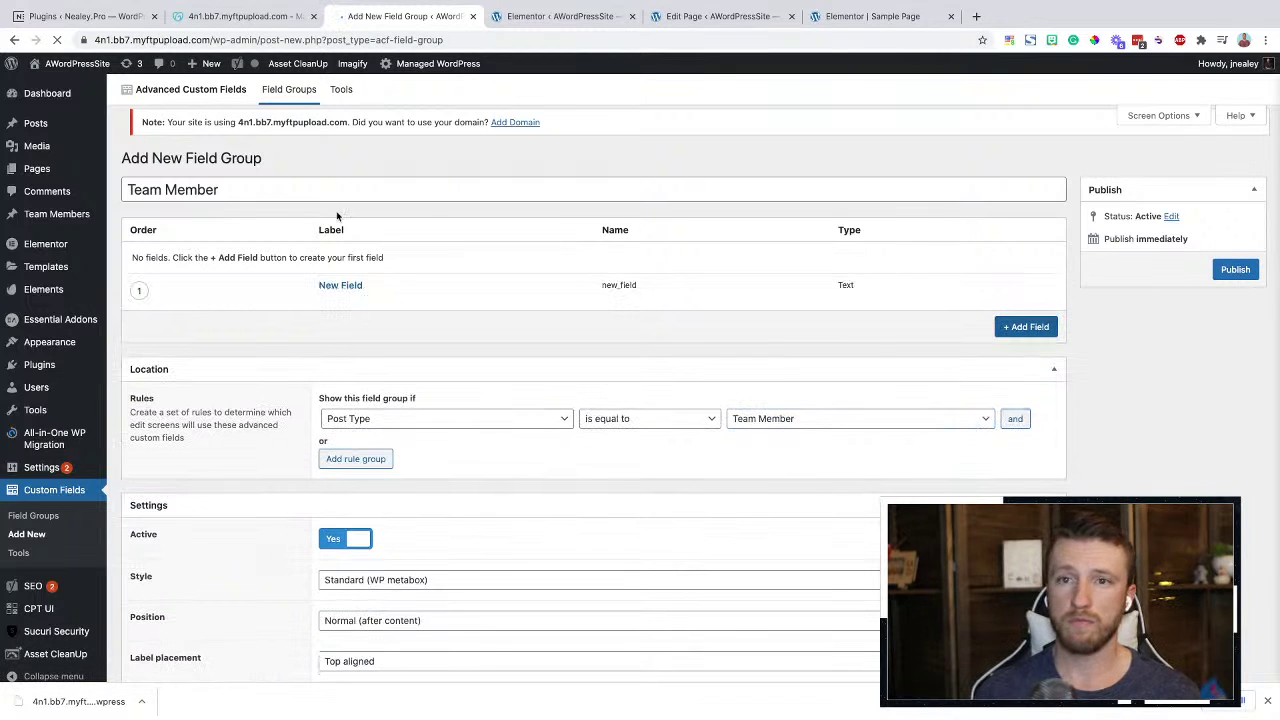
left_click(324, 296)
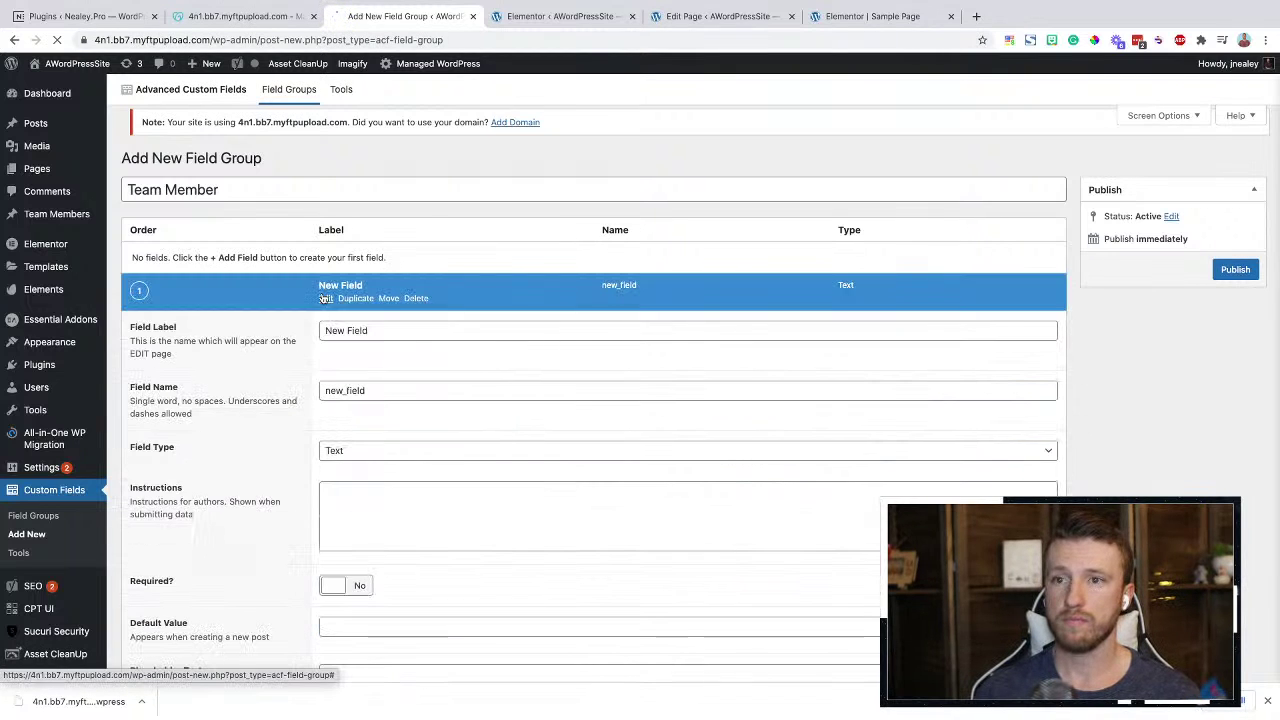
triple_click(384, 331)
type("Name")
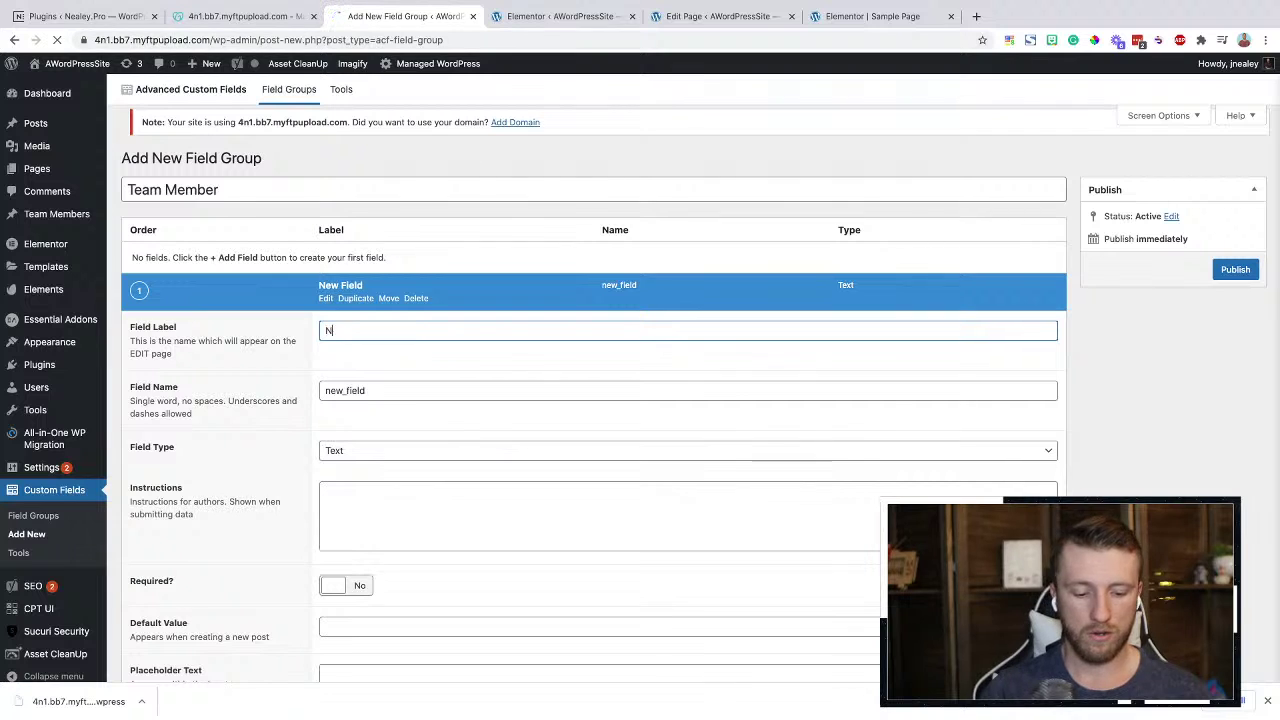
key("Tab")
type("na")
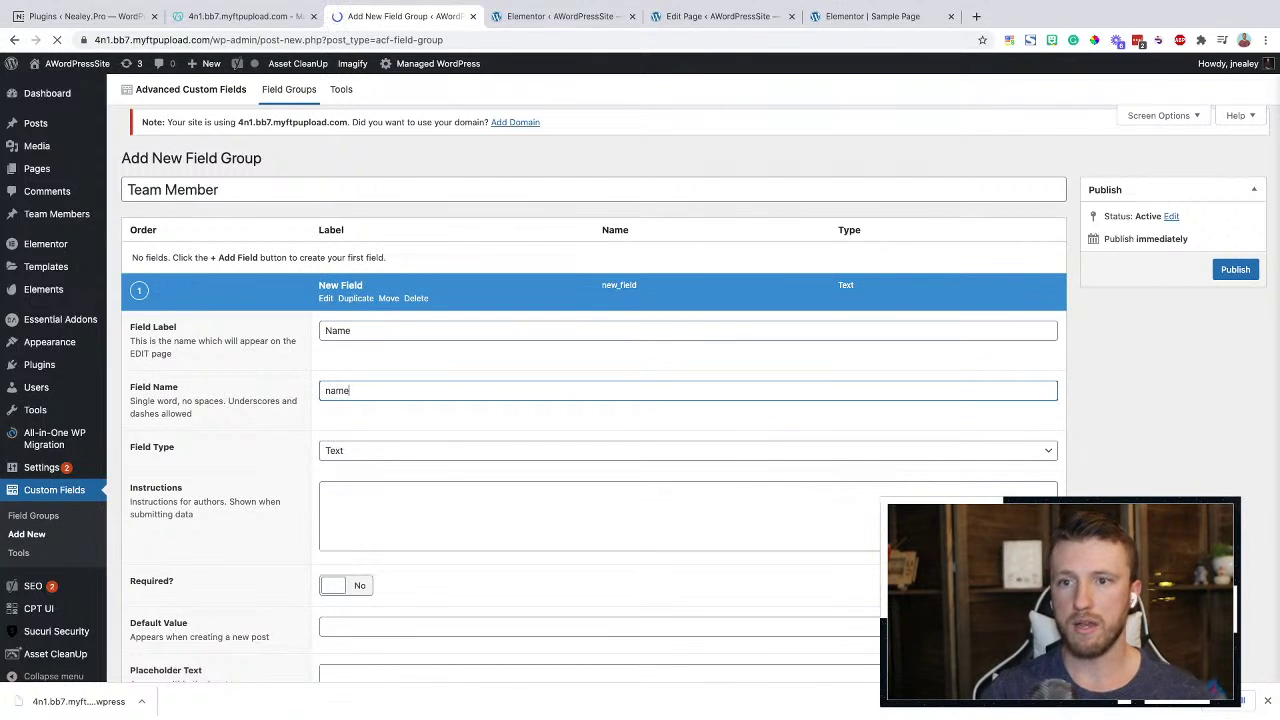
Look through the available field types for the Name field and keep Text
scroll(372, 395, "down", 2)
left_click(375, 364)
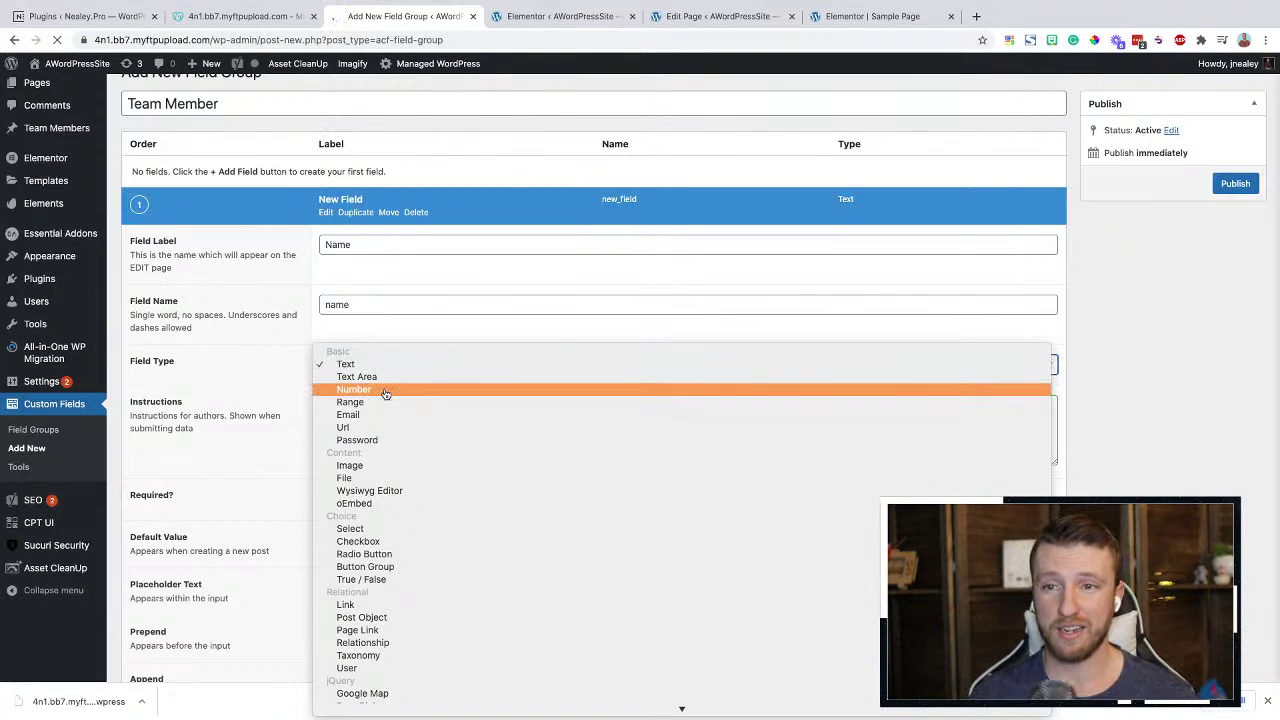
scroll(383, 425, "down", 1)
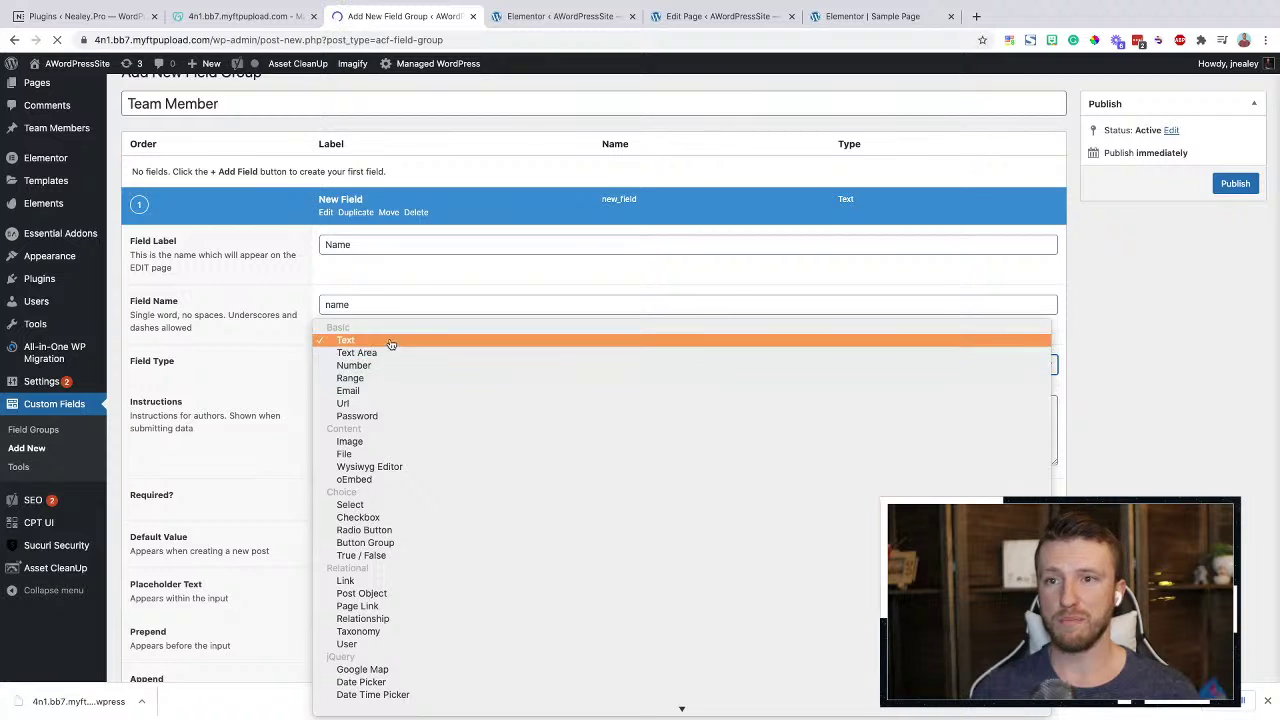
scroll(395, 367, "down", 2)
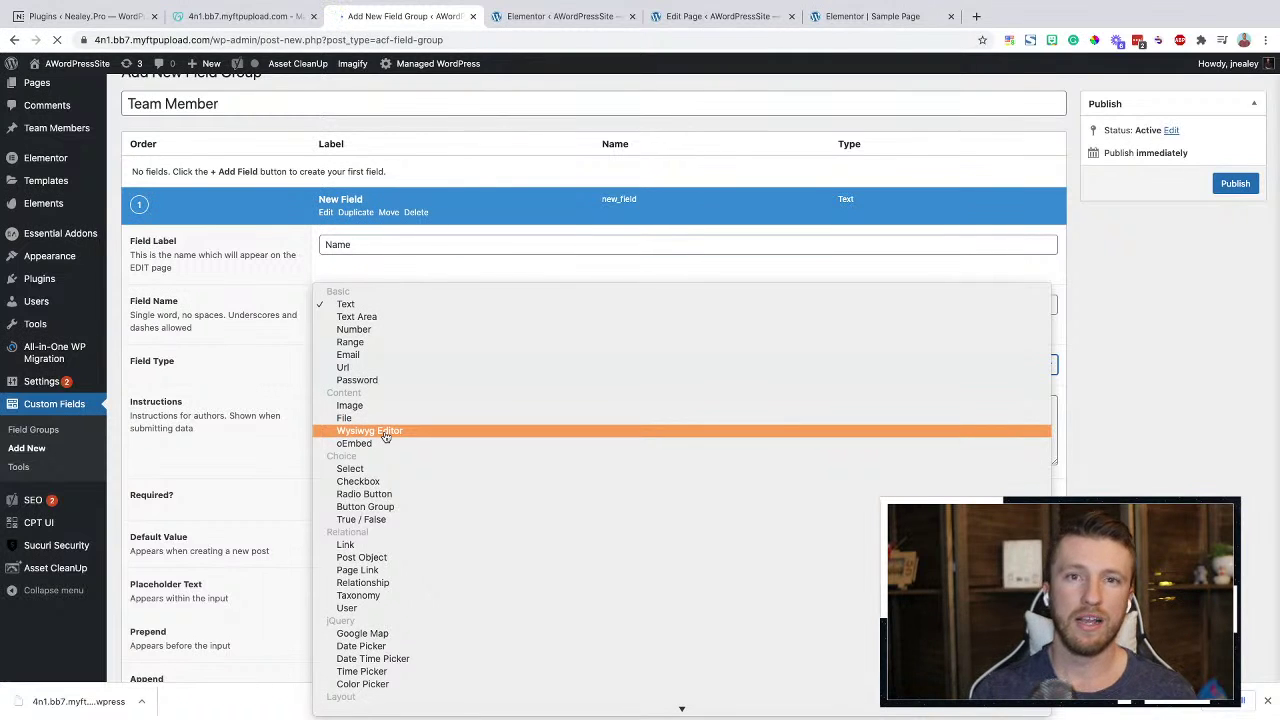
scroll(370, 456, "down", 2)
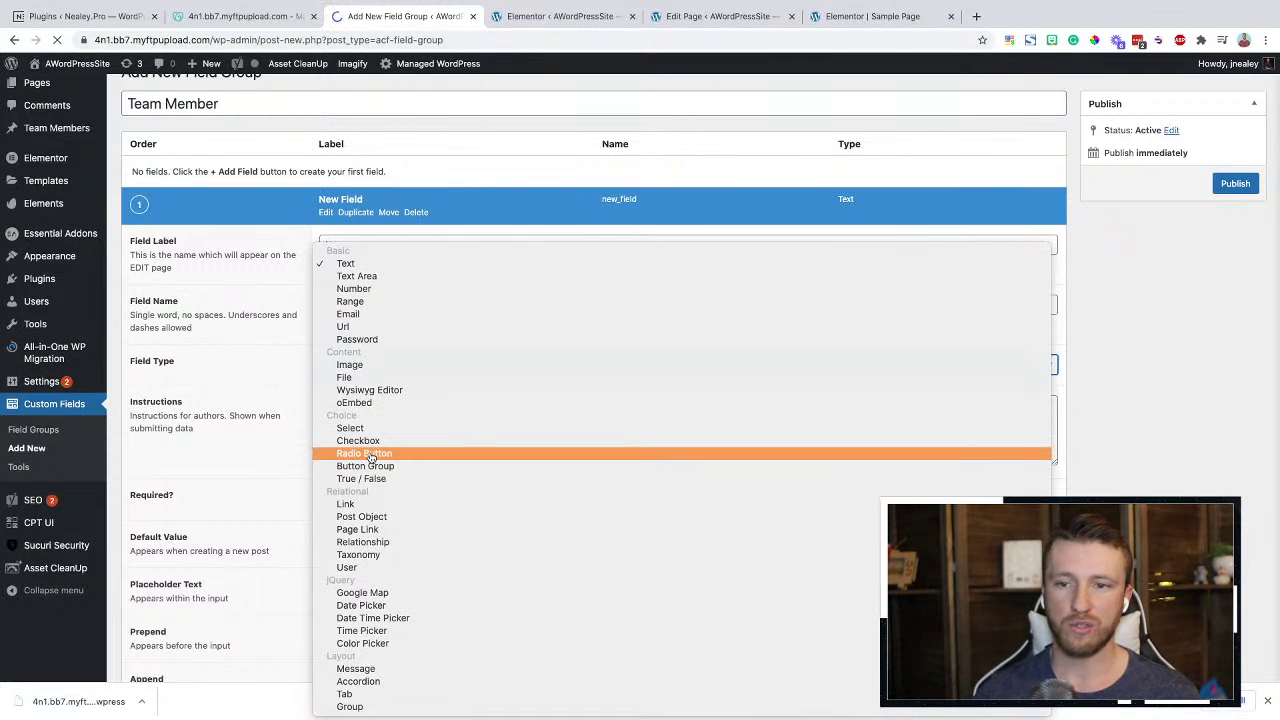
left_click(276, 318)
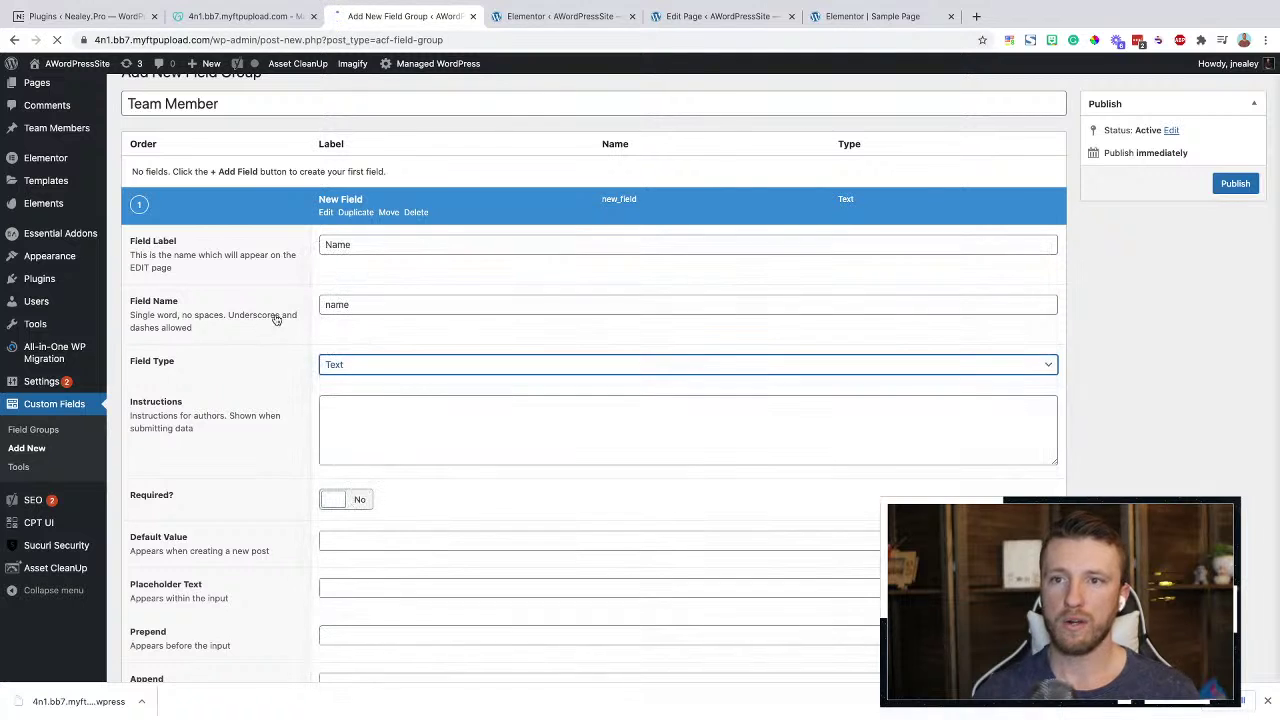
Set the Name field's placeholder text to "Enter the employee's name" and close the field
scroll(243, 290, "down", 2)
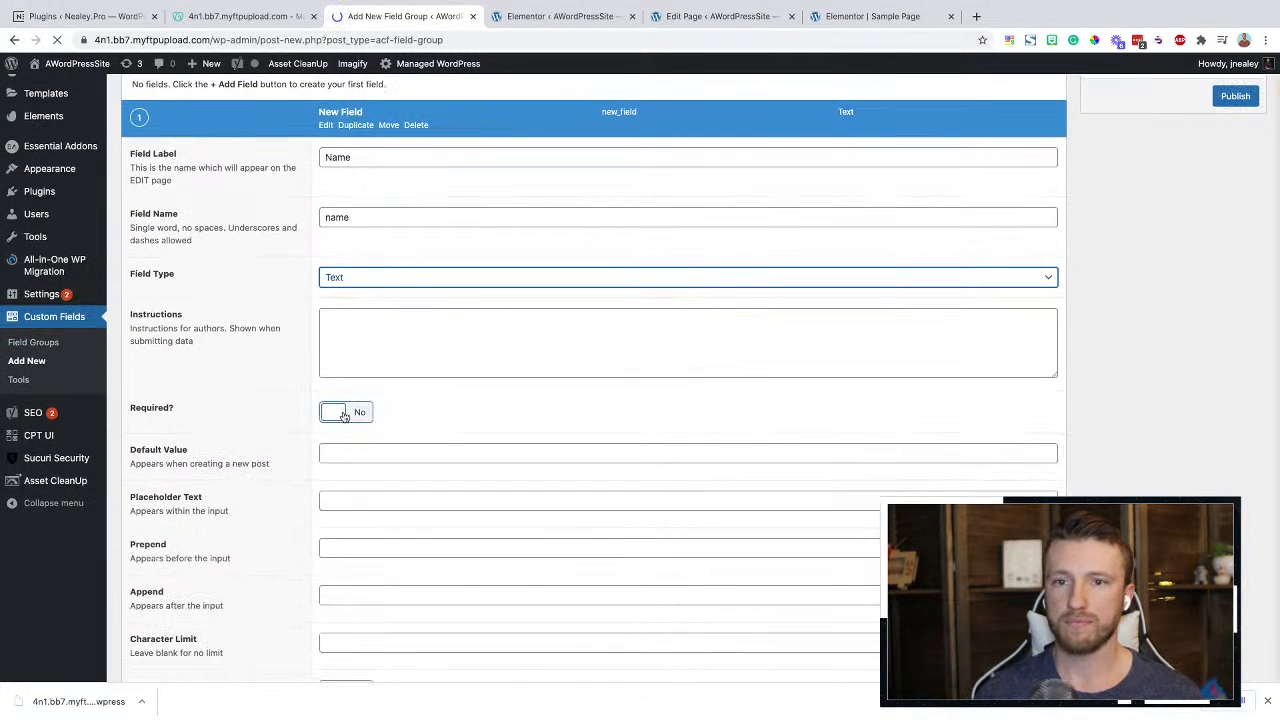
scroll(343, 415, "down", 3)
left_click(350, 390)
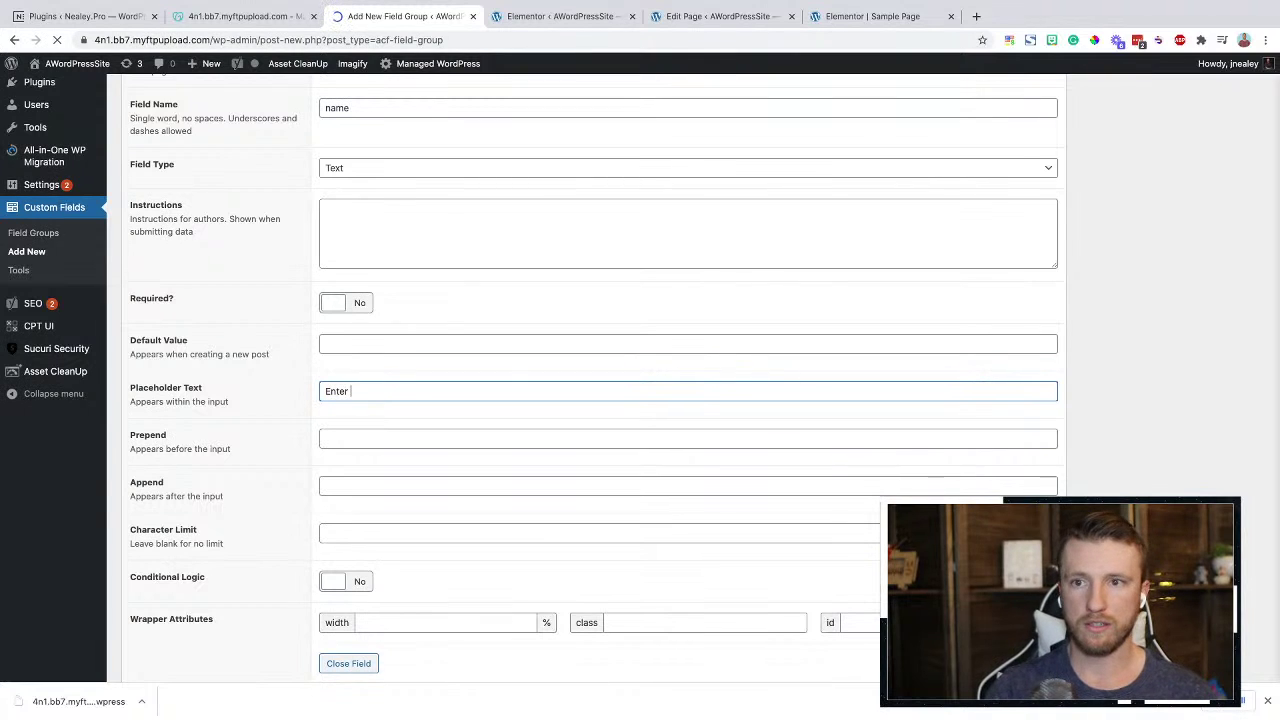
type("Enter the employees ")
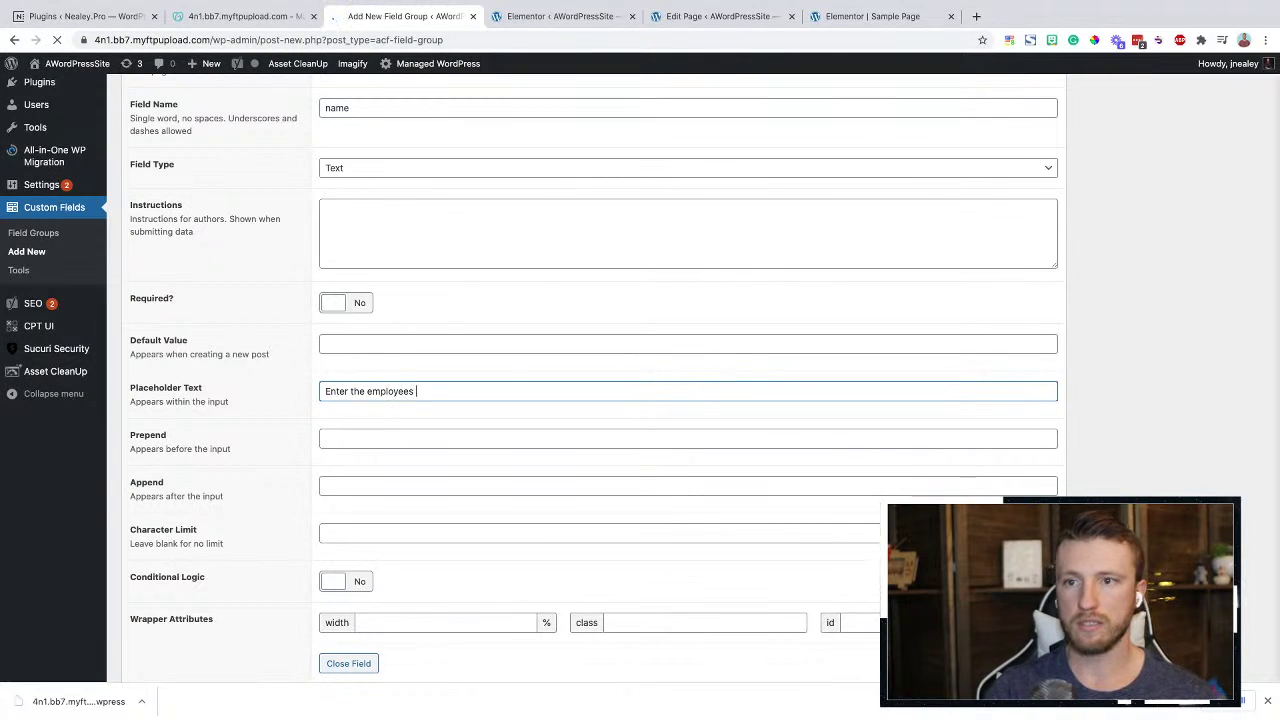
type("name")
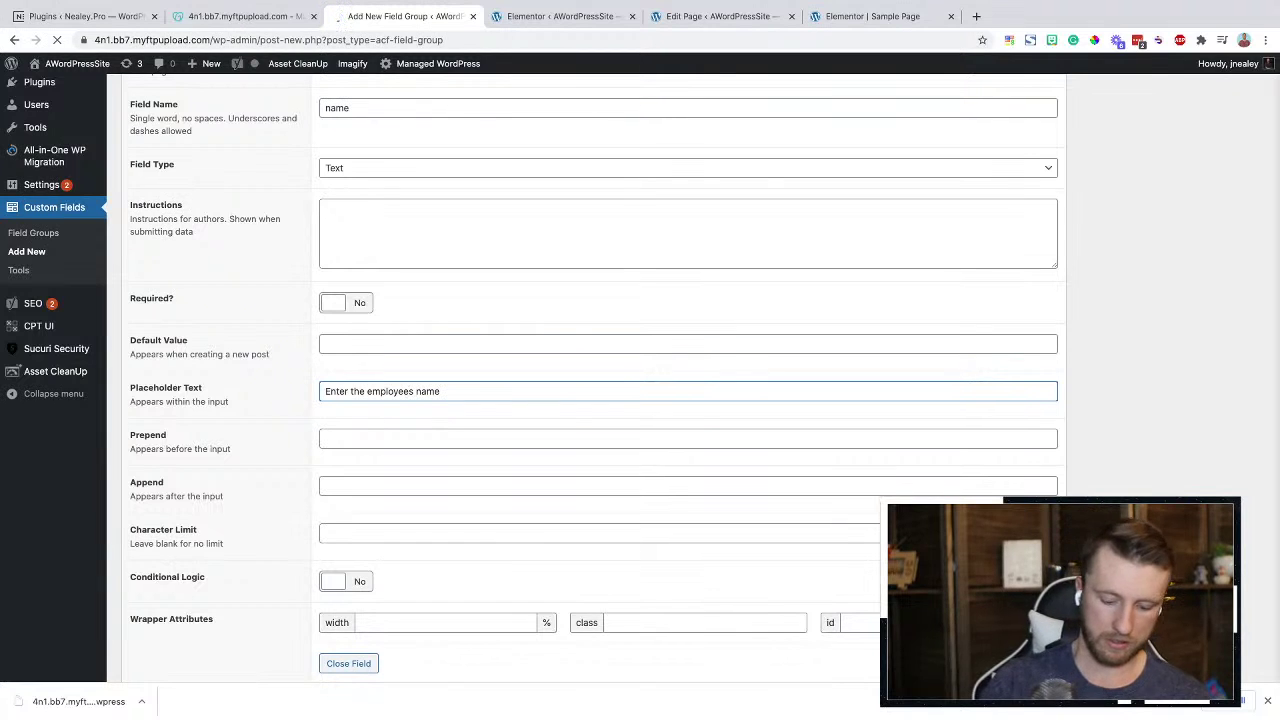
key("Tab")
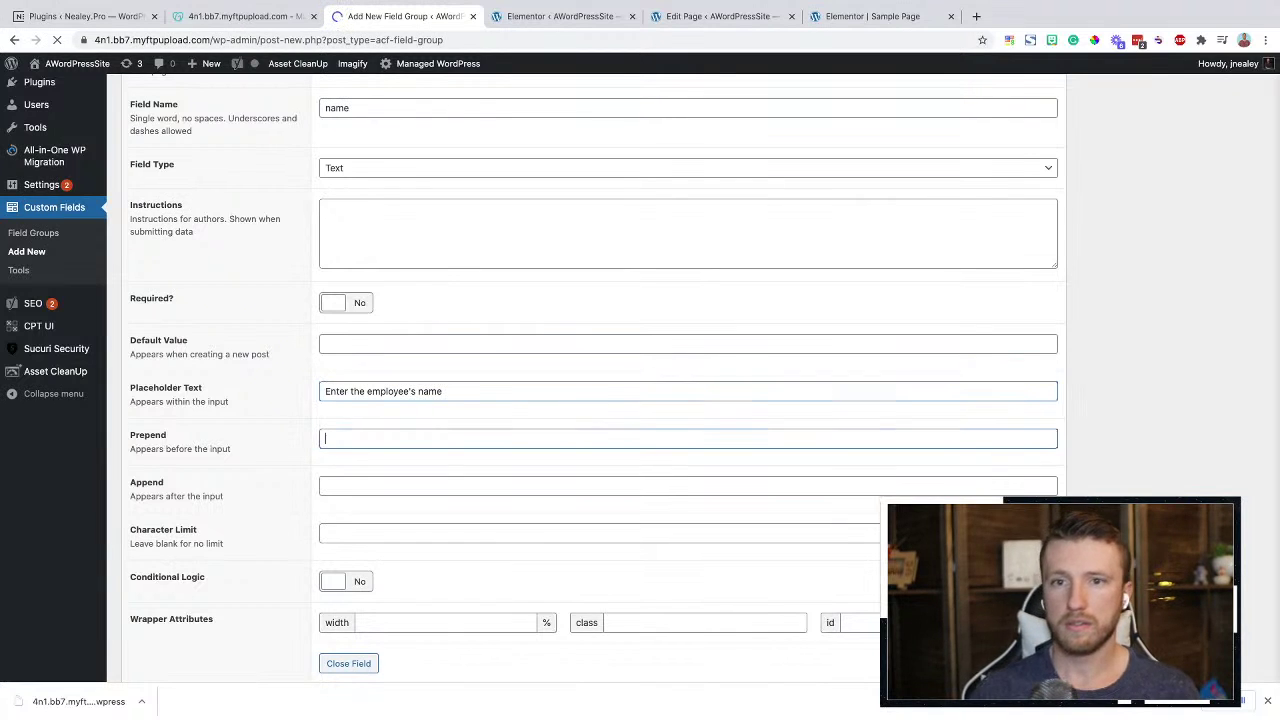
scroll(250, 500, "down", 3)
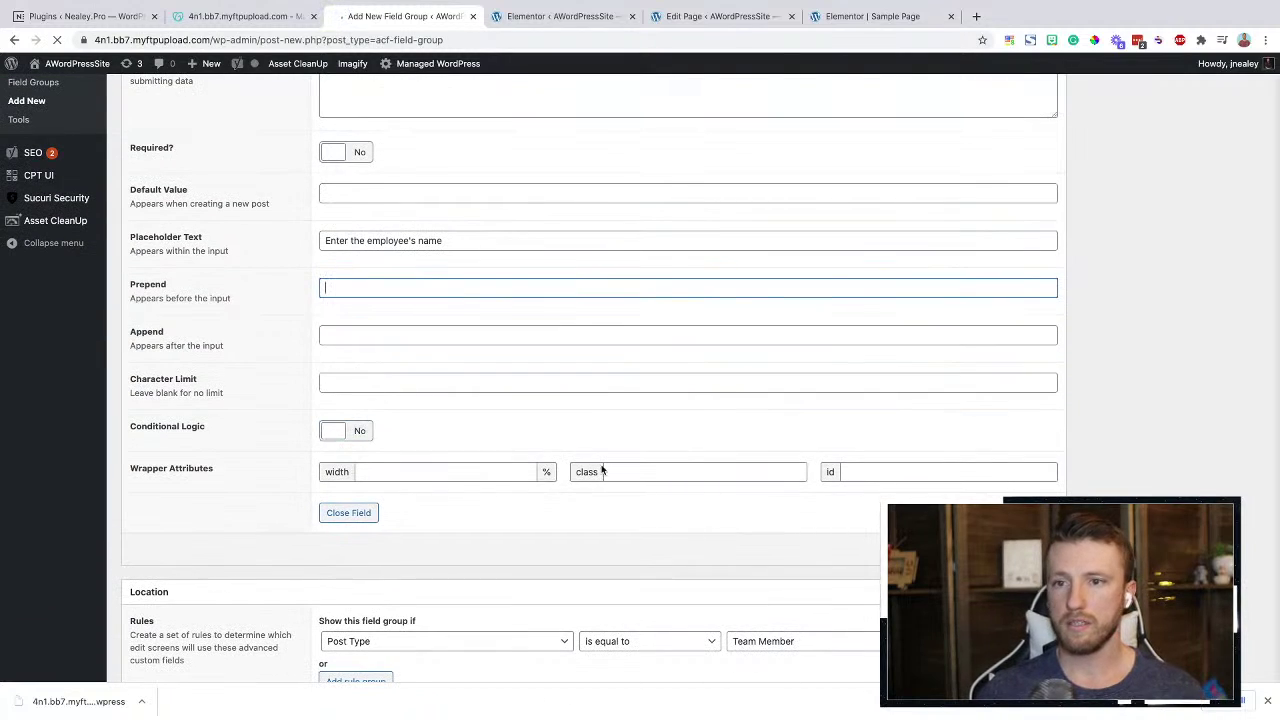
left_click(348, 512)
scroll(583, 263, "up", 5)
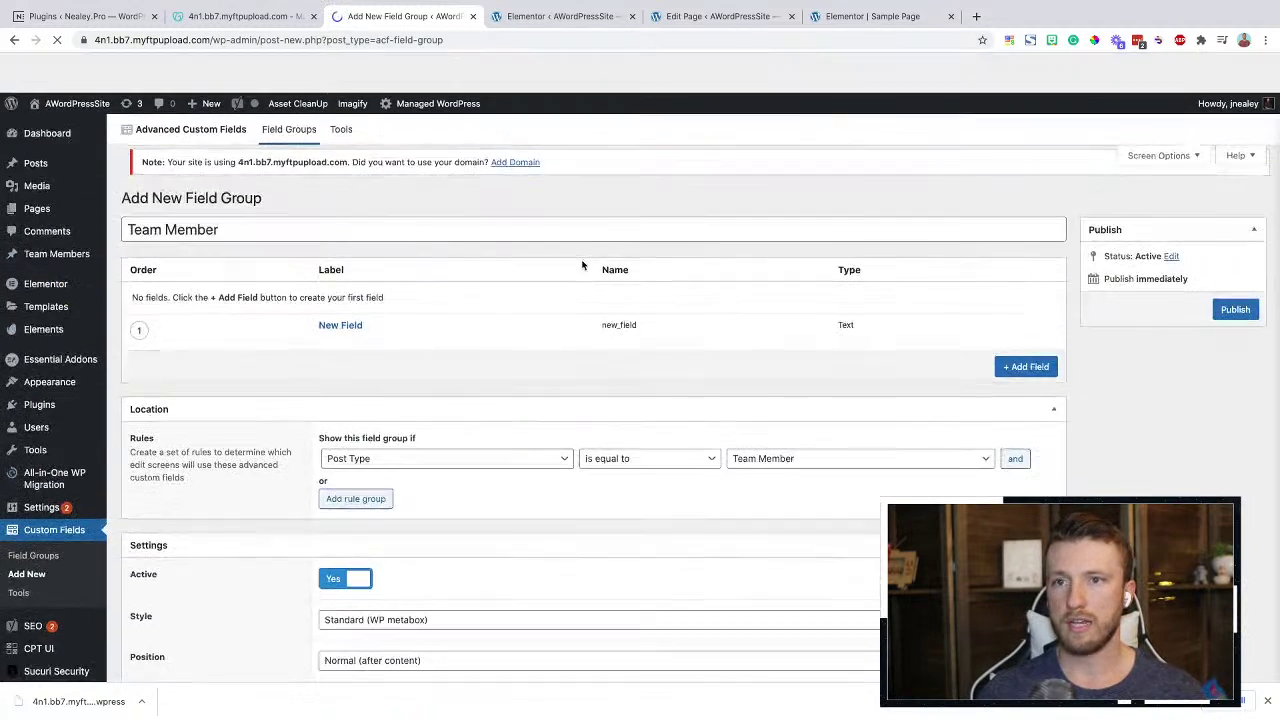
Add a second field to the group and label it Department
left_click(1025, 326)
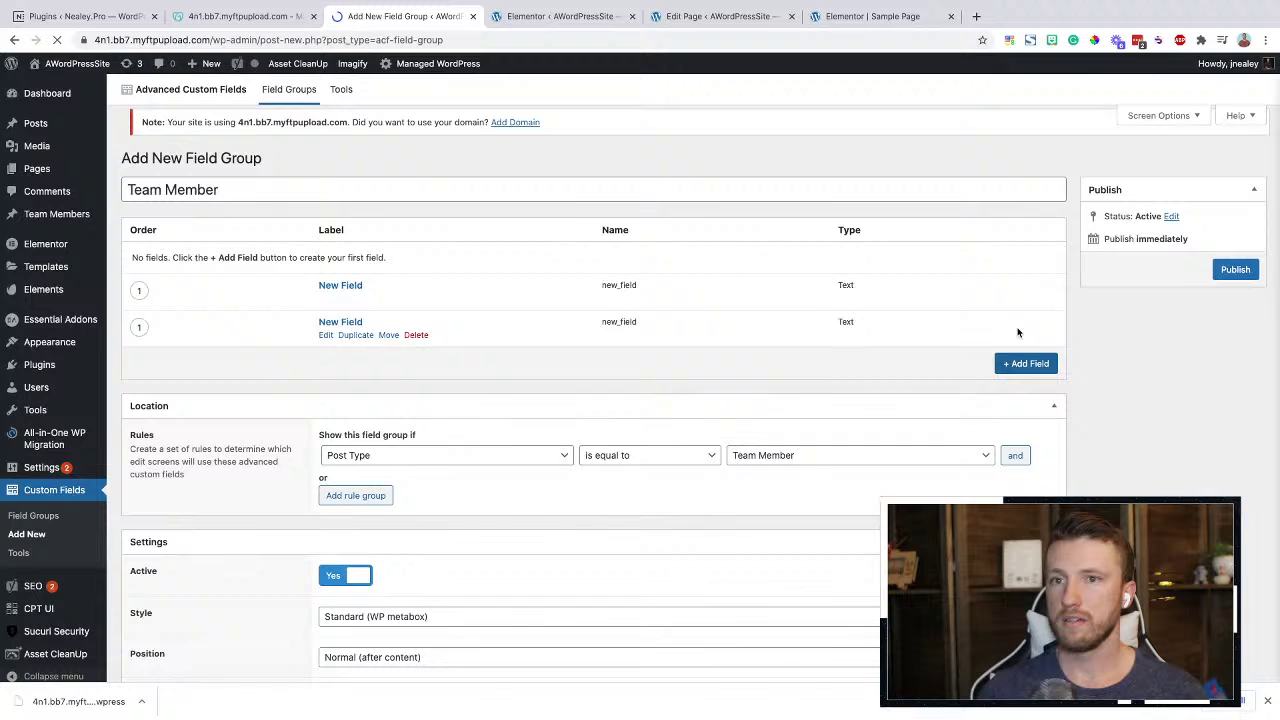
left_click(326, 336)
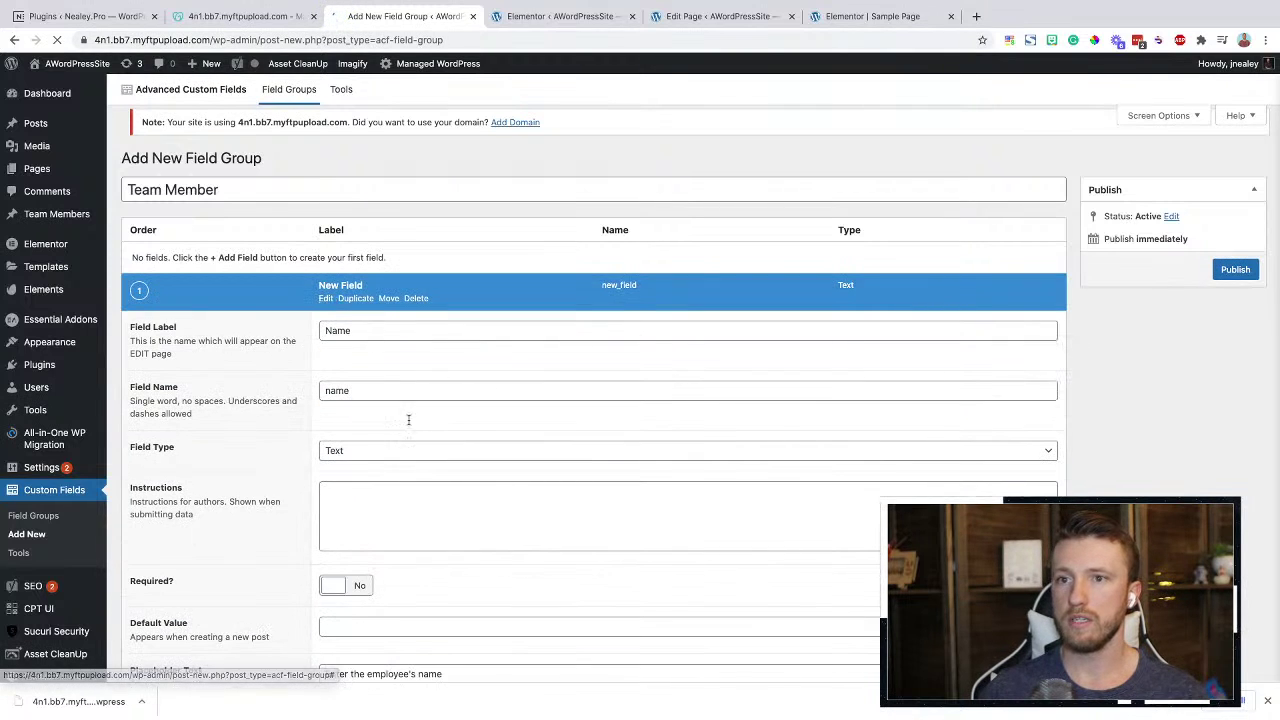
scroll(409, 420, "down", 10)
scroll(409, 425, "up", 5)
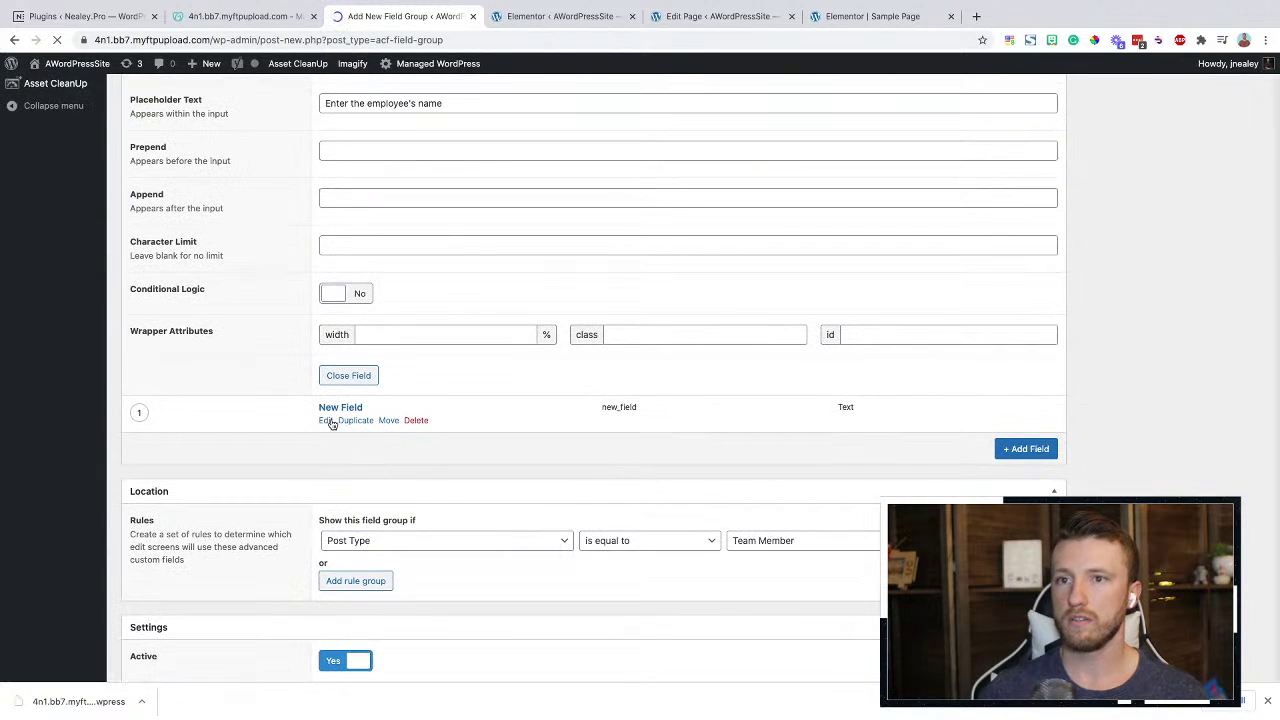
left_click(326, 421)
double_click(391, 452)
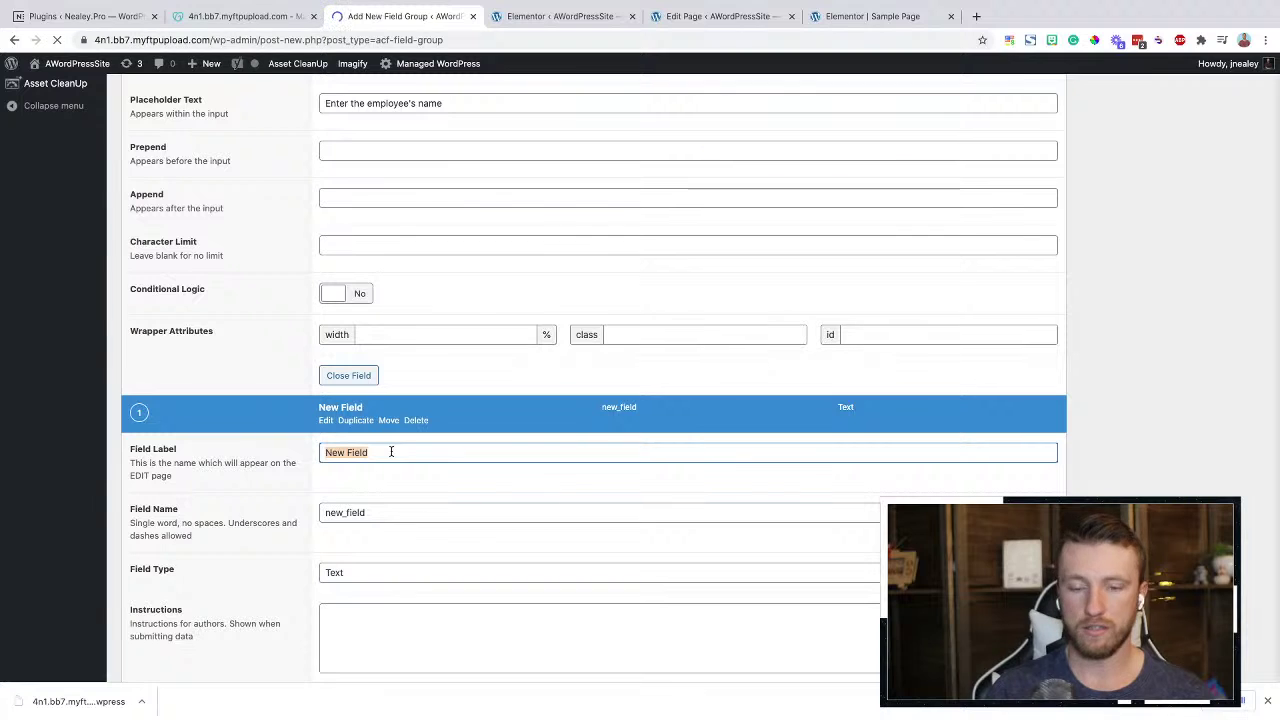
type("Depar")
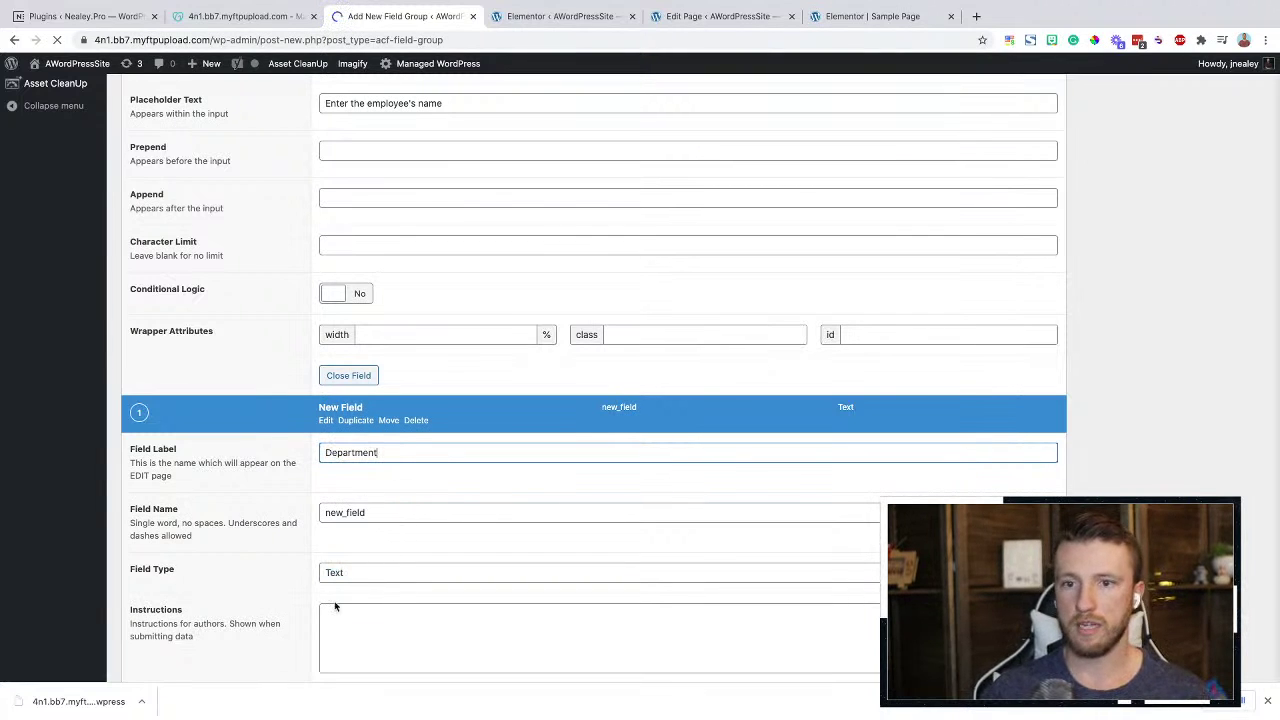
type("tment")
Publish the Team Member field group and review its display settings and Hide on screen options
scroll(335, 606, "down", 3)
scroll(331, 500, "down", 3)
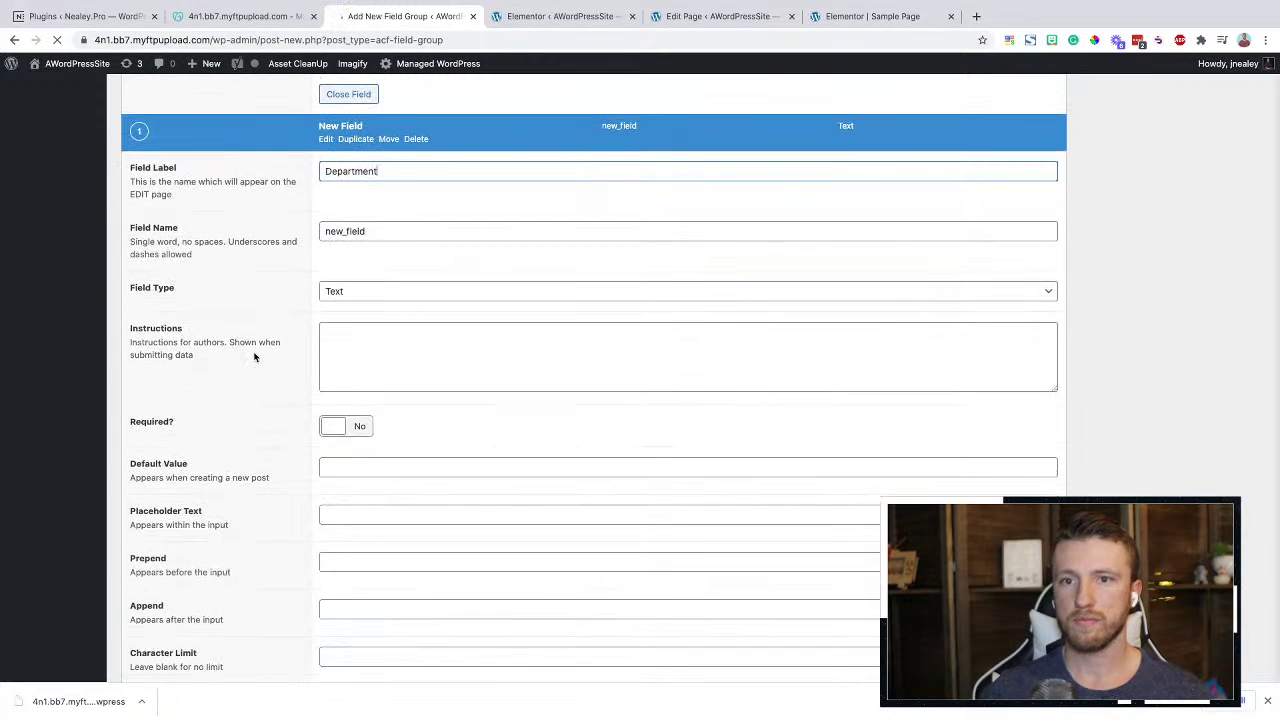
scroll(344, 458, "down", 3)
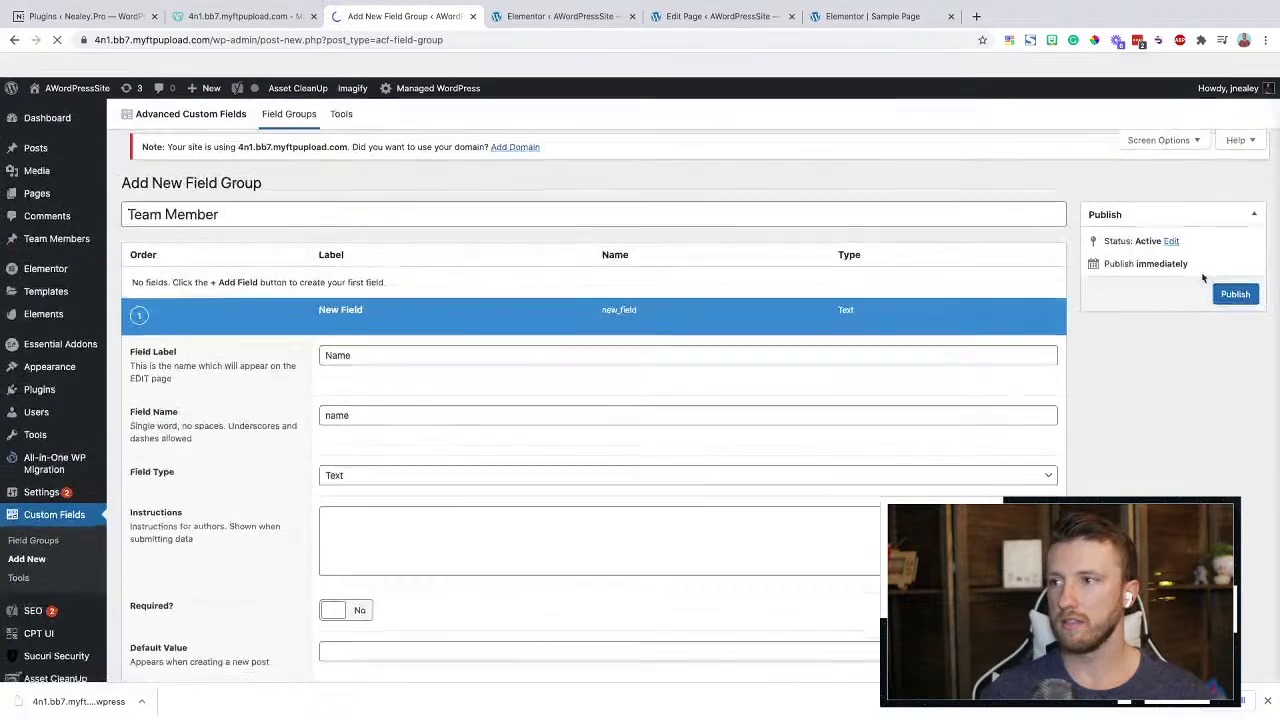
left_click(1232, 272)
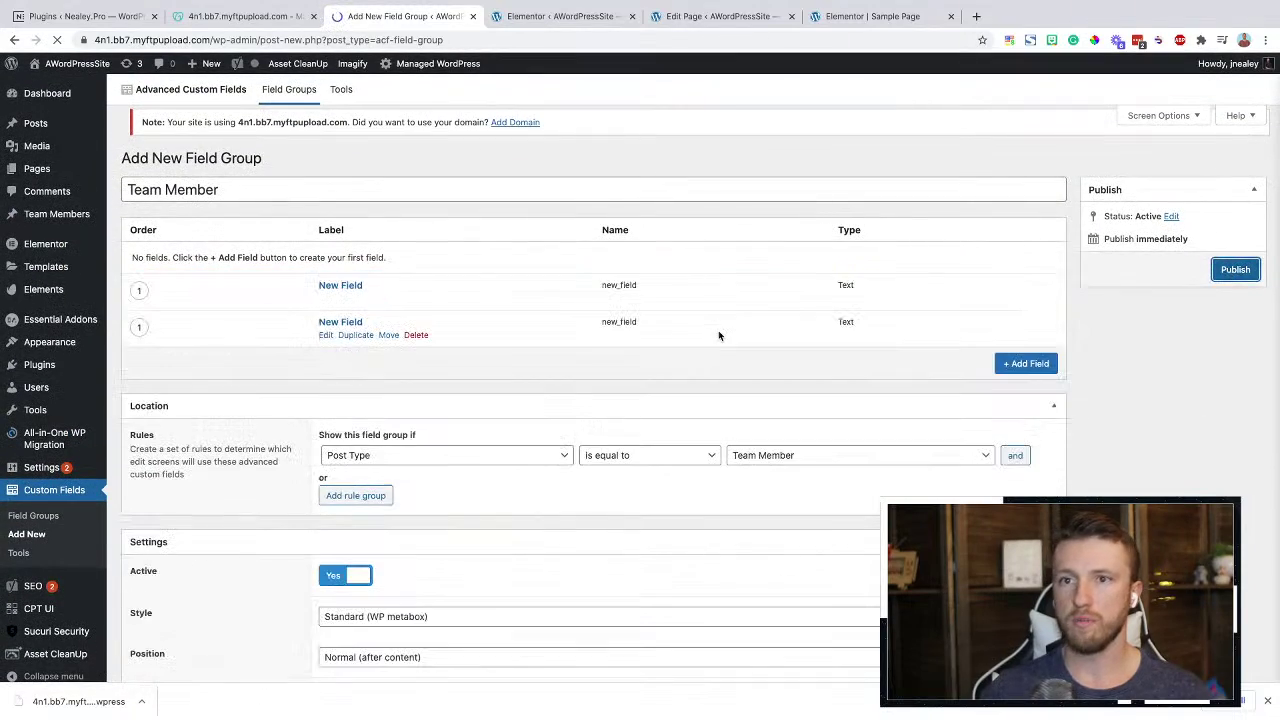
scroll(718, 330, "down", 5)
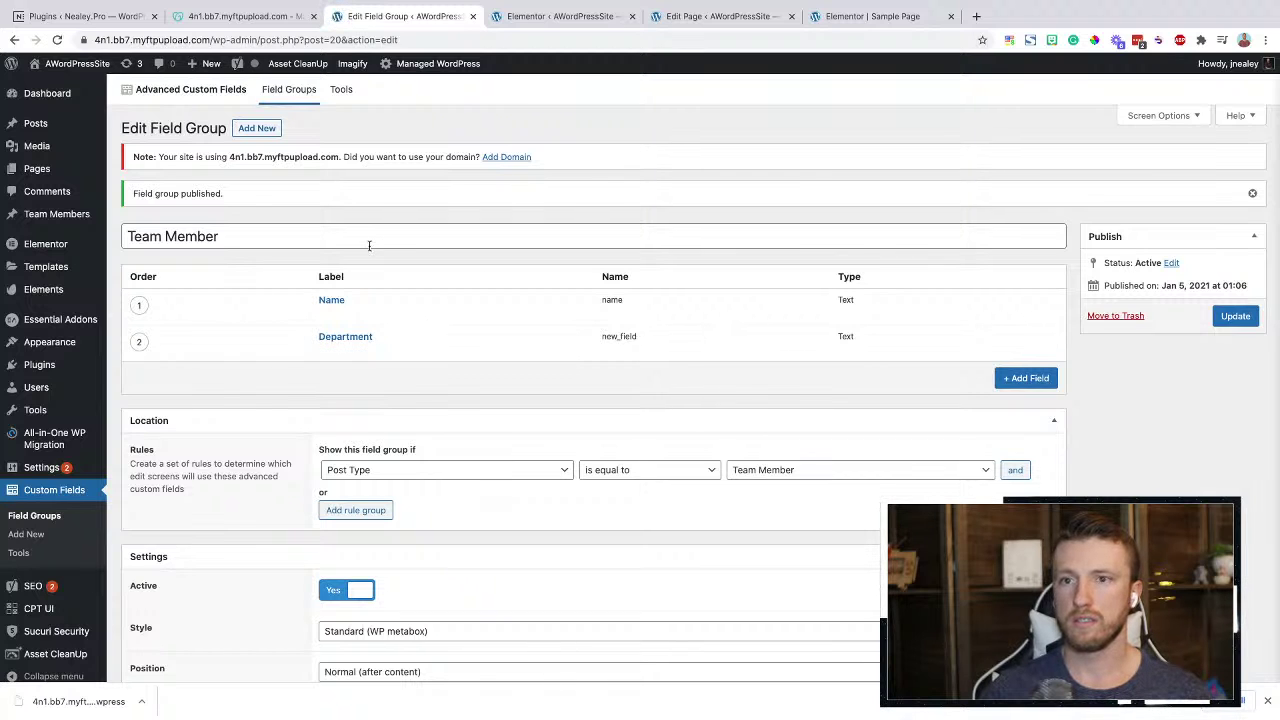
scroll(370, 250, "down", 5)
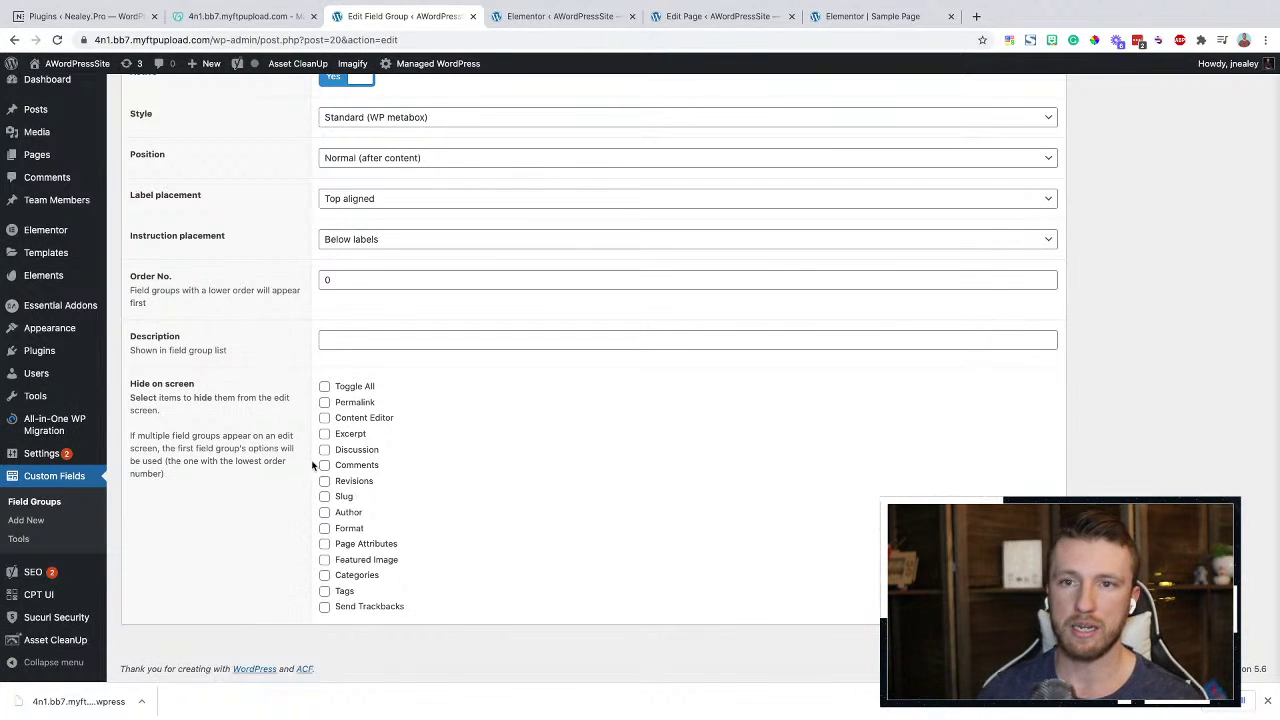
Create a new Team Member post in a separate browser tab and enter the employee's full name as its title
mouse_move(80, 203)
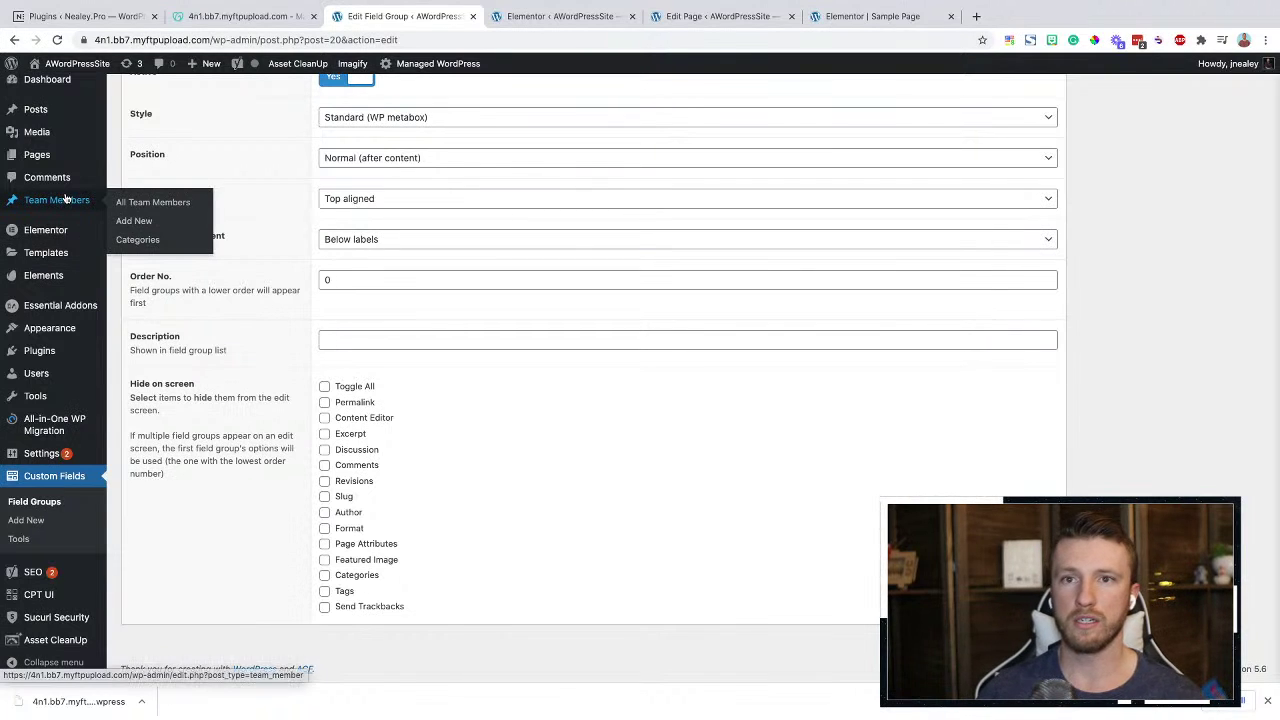
left_click(147, 225, "ctrl")
left_click(706, 18)
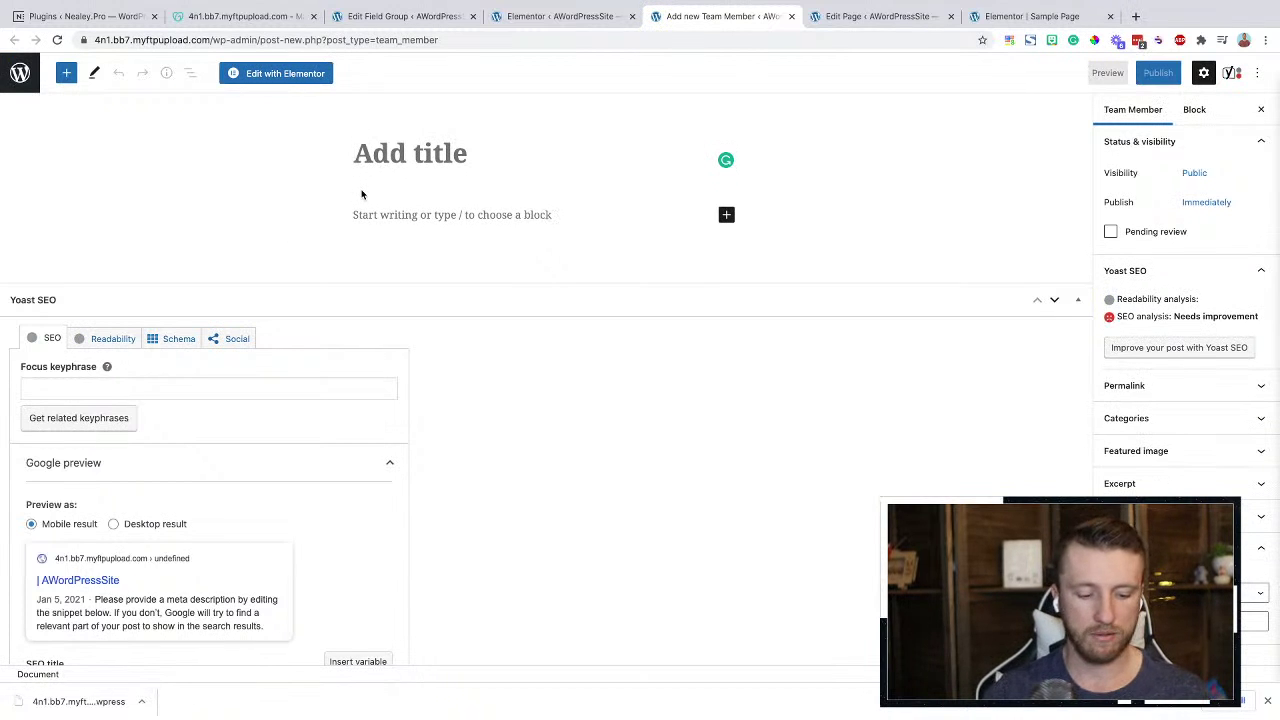
type("joe")
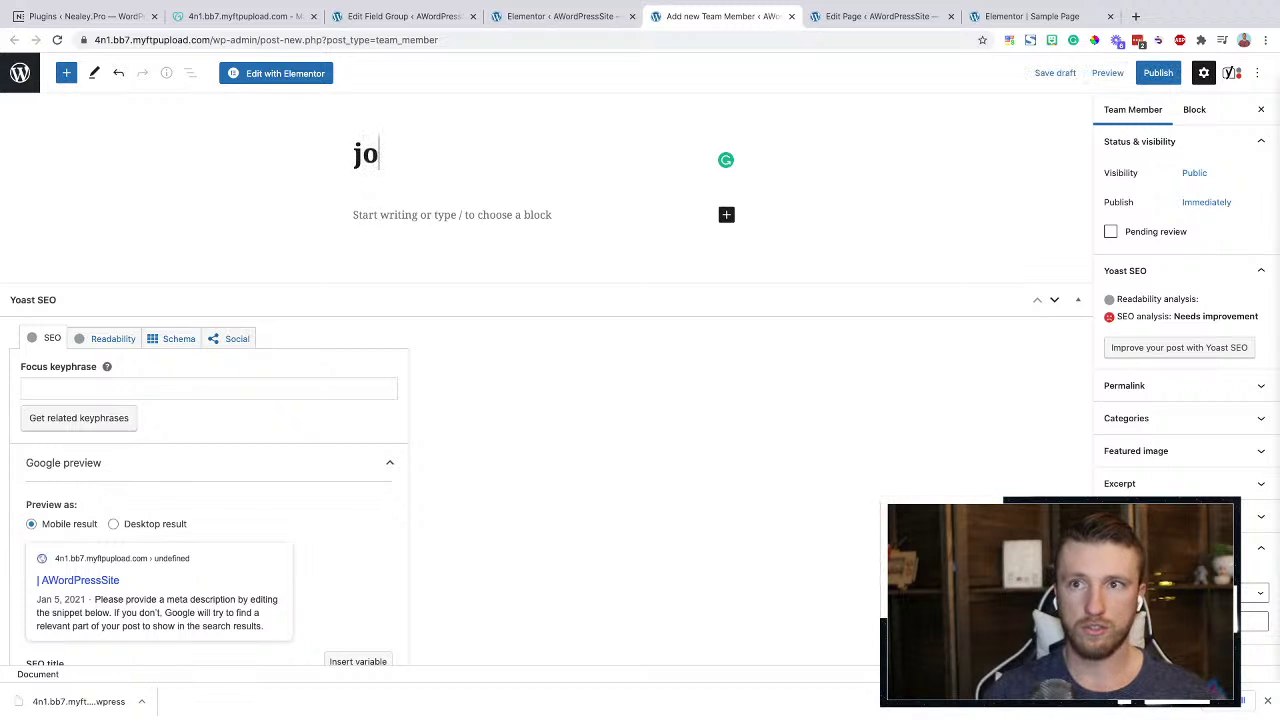
key("BackSpace")
key("BackSpace")
key("BackSpace")
type("Joe Shmo")
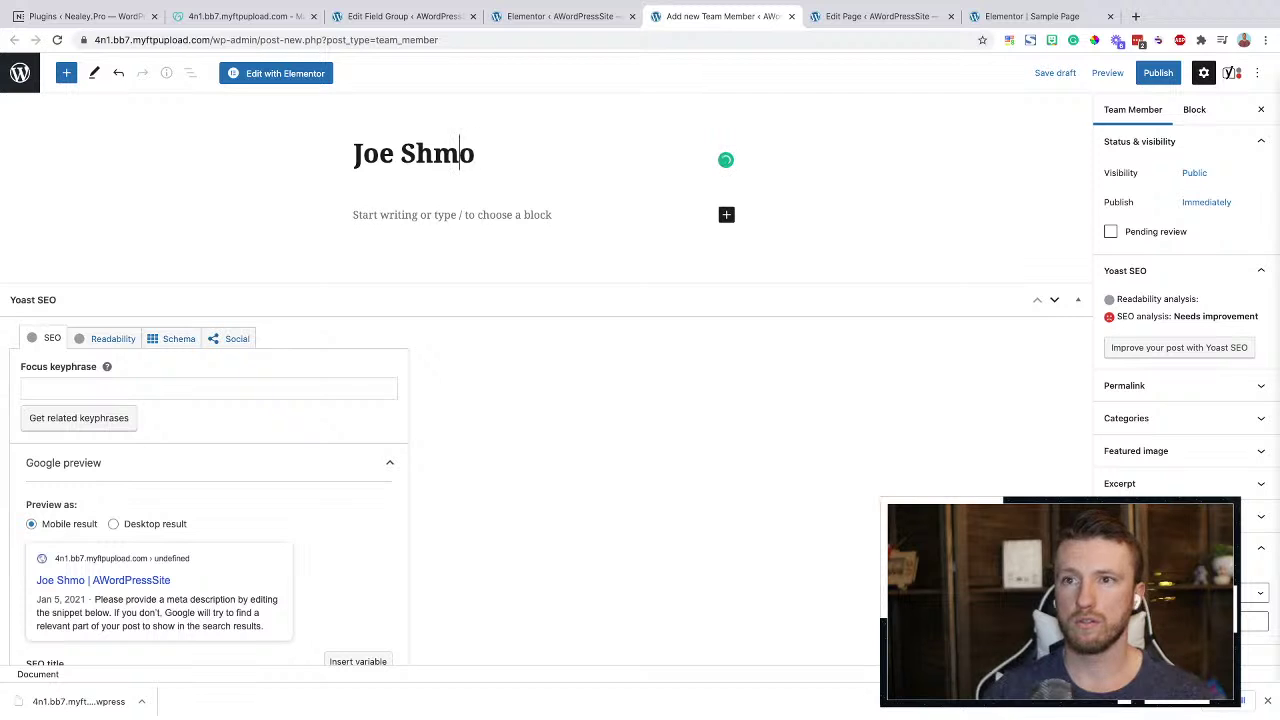
left_click(434, 153)
type("c")
key("ctrl+a")
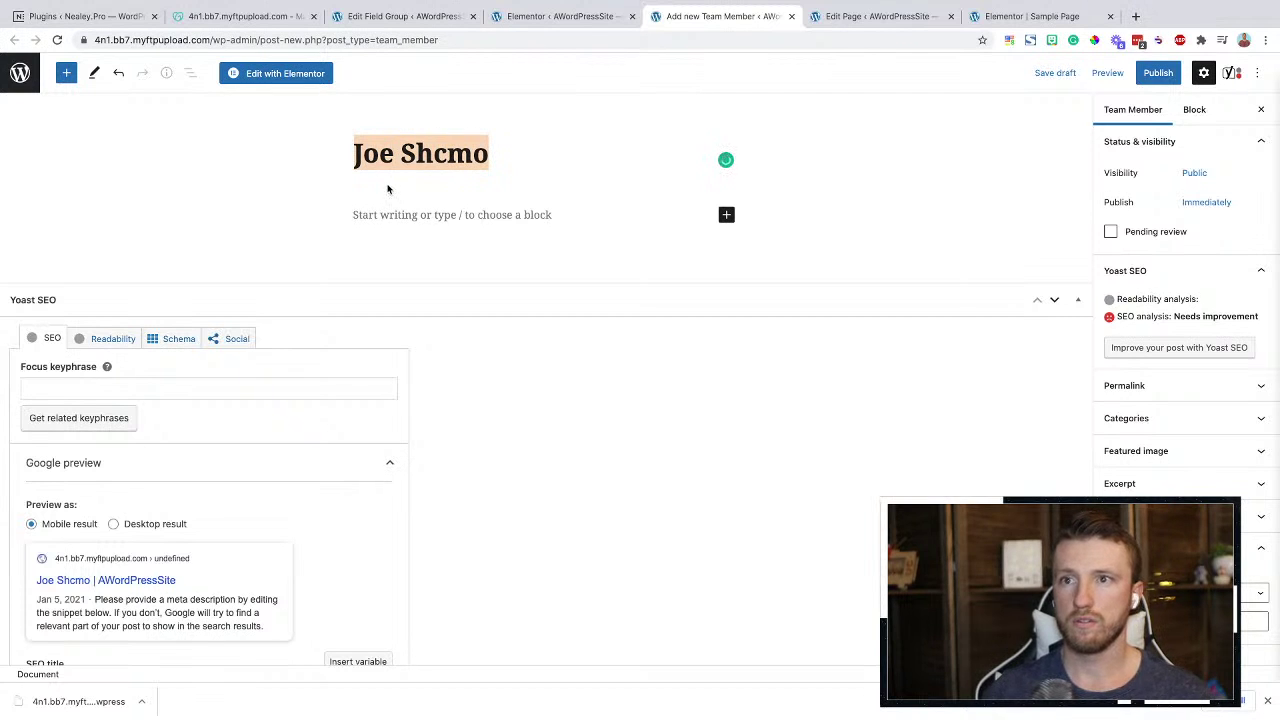
type("Joe Schmo")
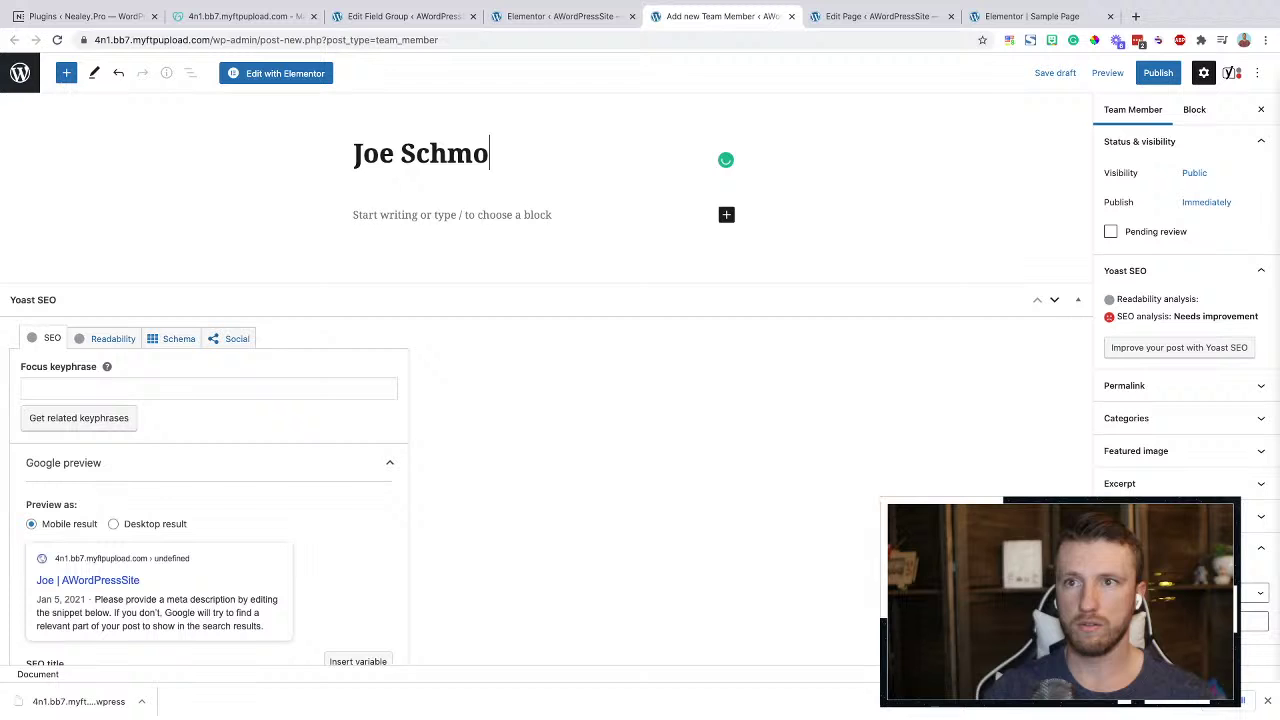
Copy the post title into the Name custom field, set Department to Marketing, and publish the team member
key("ctrl+a")
key("ctrl+c")
scroll(389, 186, "down", 6)
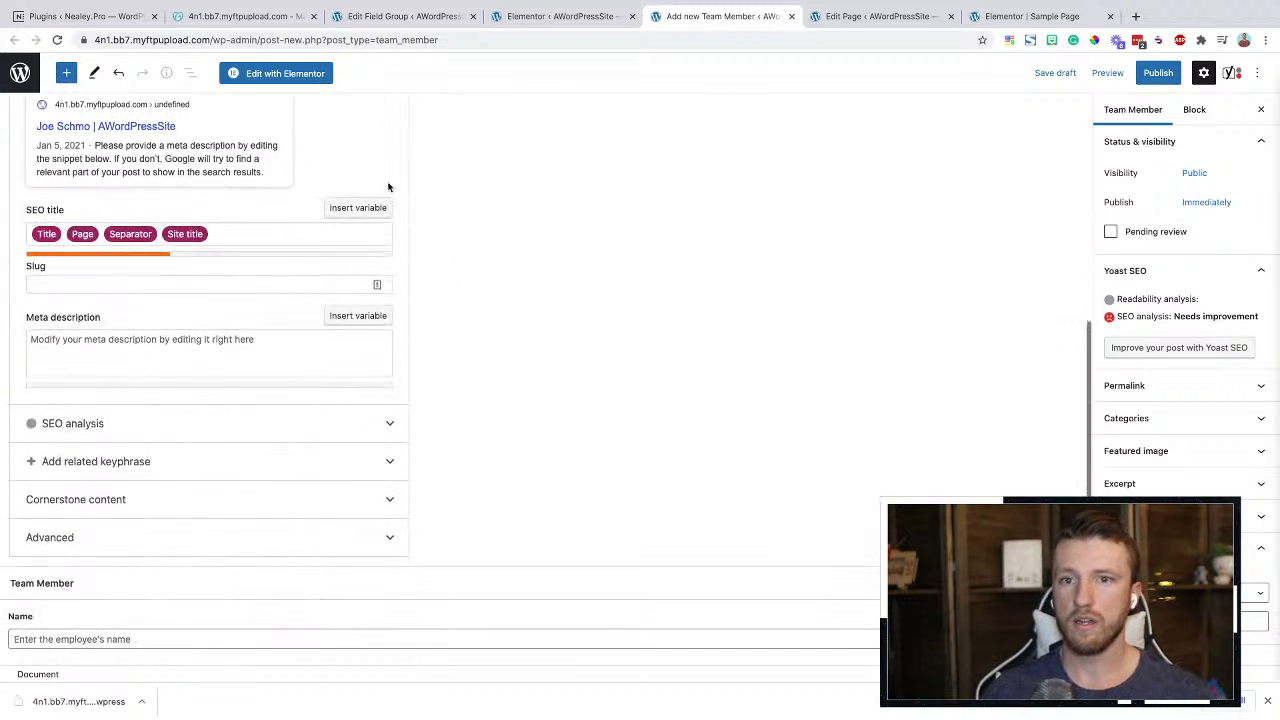
left_click(159, 502)
key("ctrl+v")
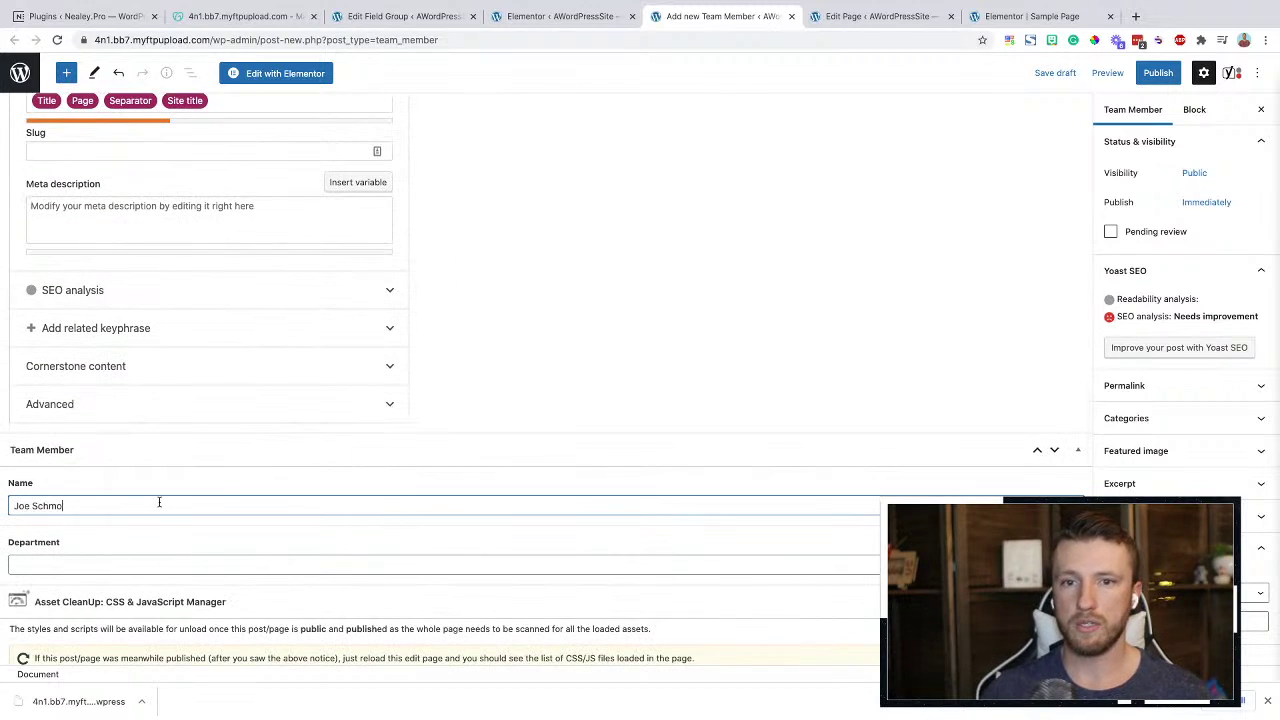
left_click(88, 560)
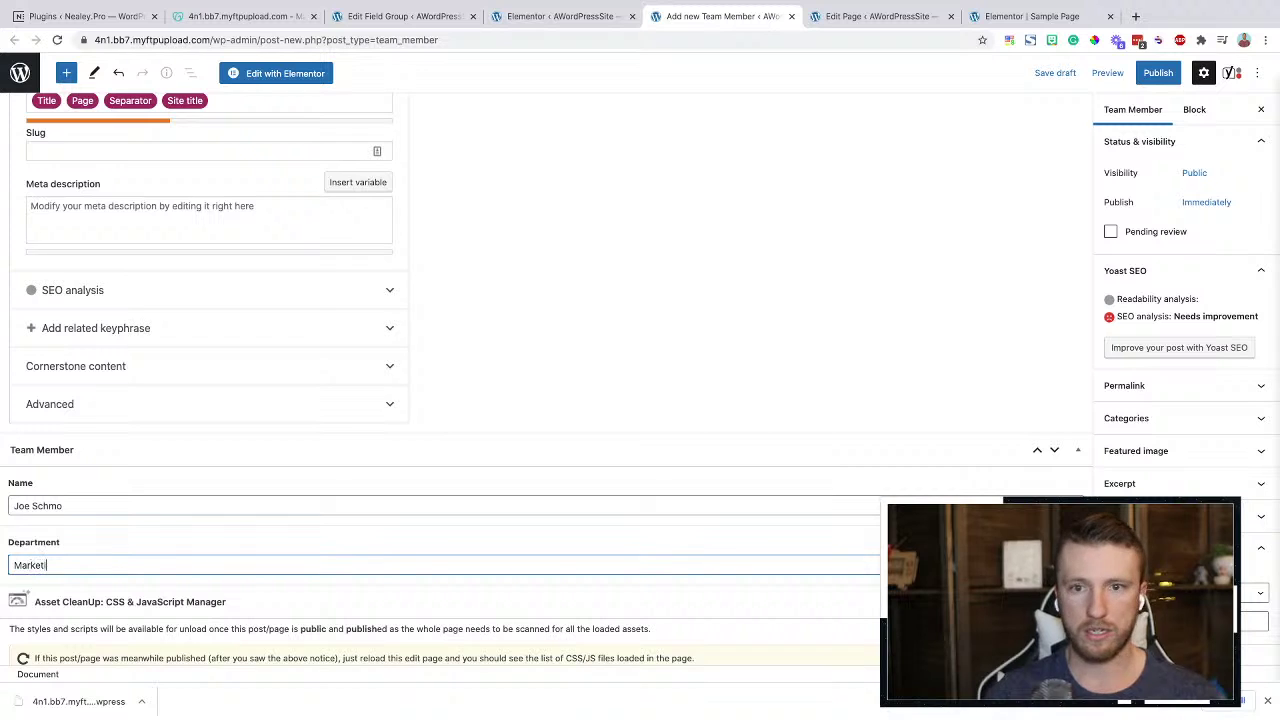
type("Marketing")
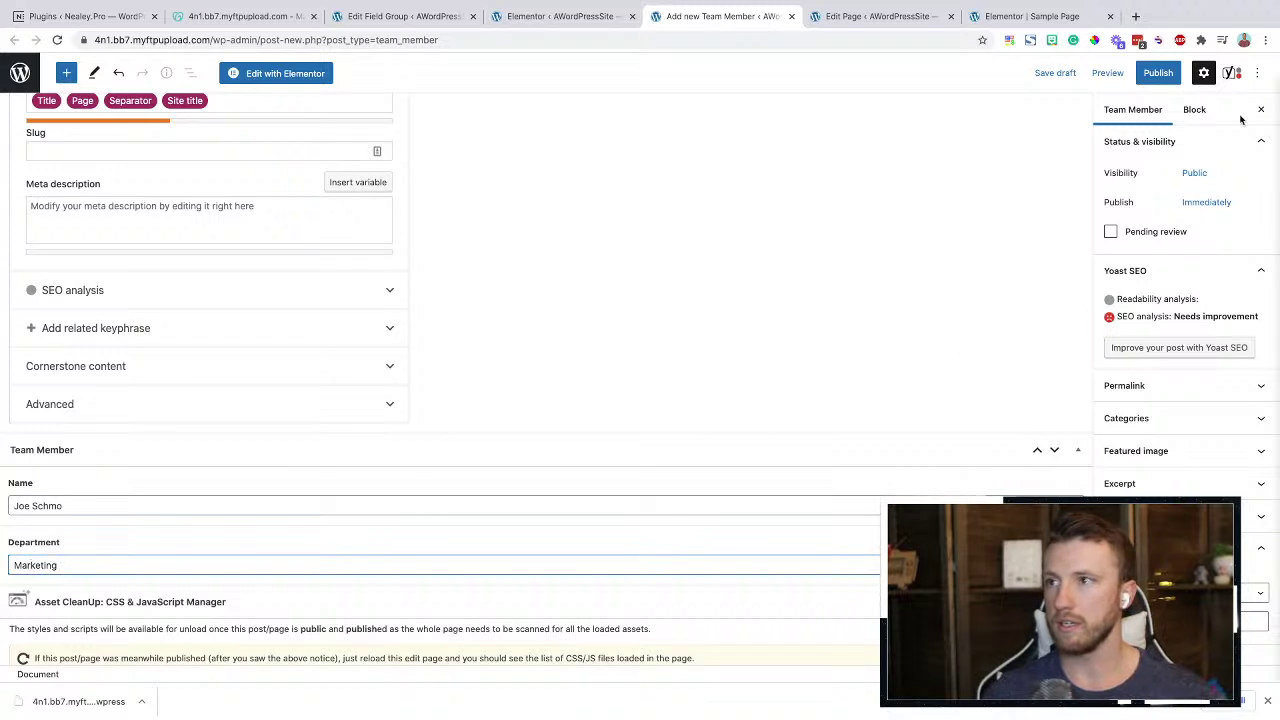
left_click(1152, 74)
left_click(1148, 76)
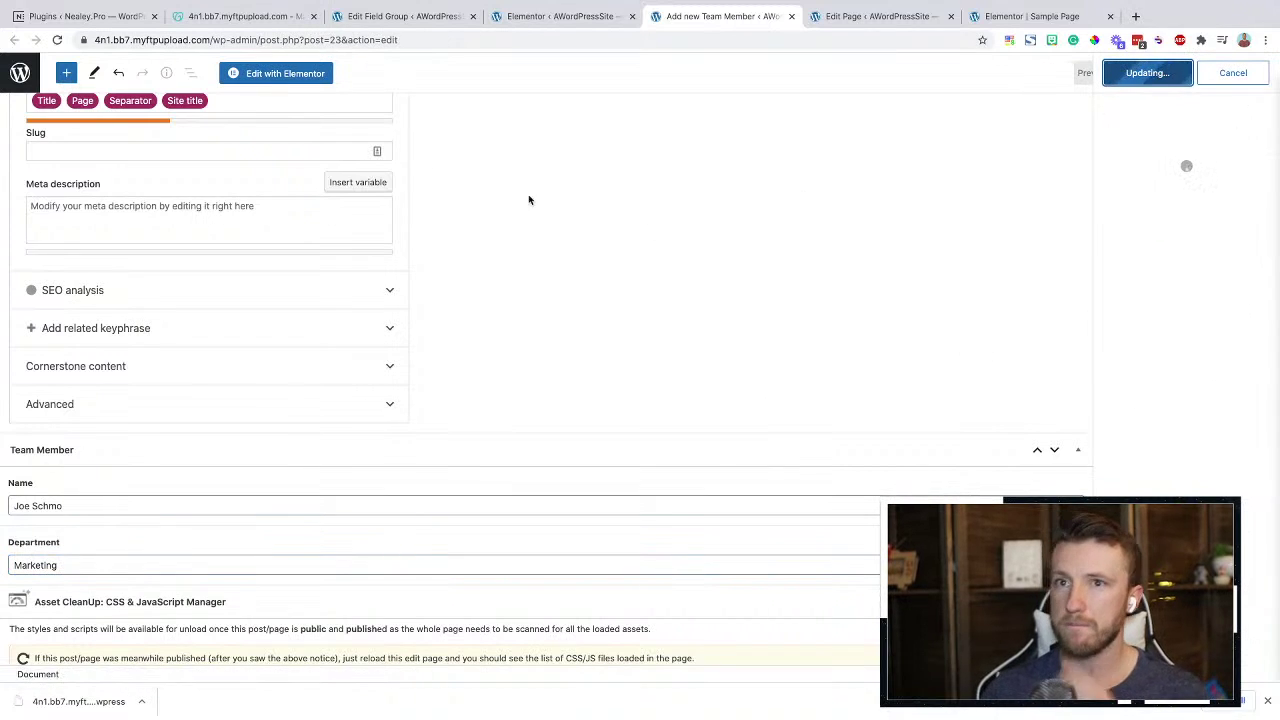
Open the team member post in Elementor and update it with the page layout set to Elementor Full Width
left_click(297, 74)
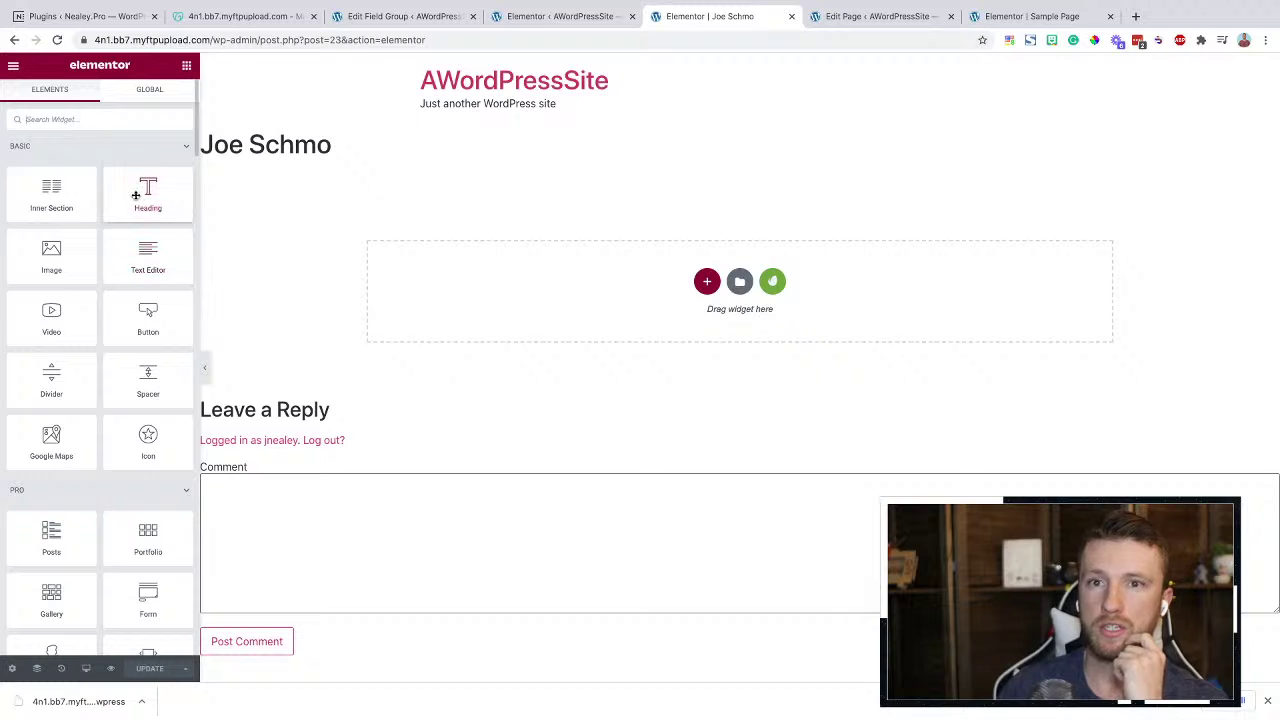
left_click(11, 668)
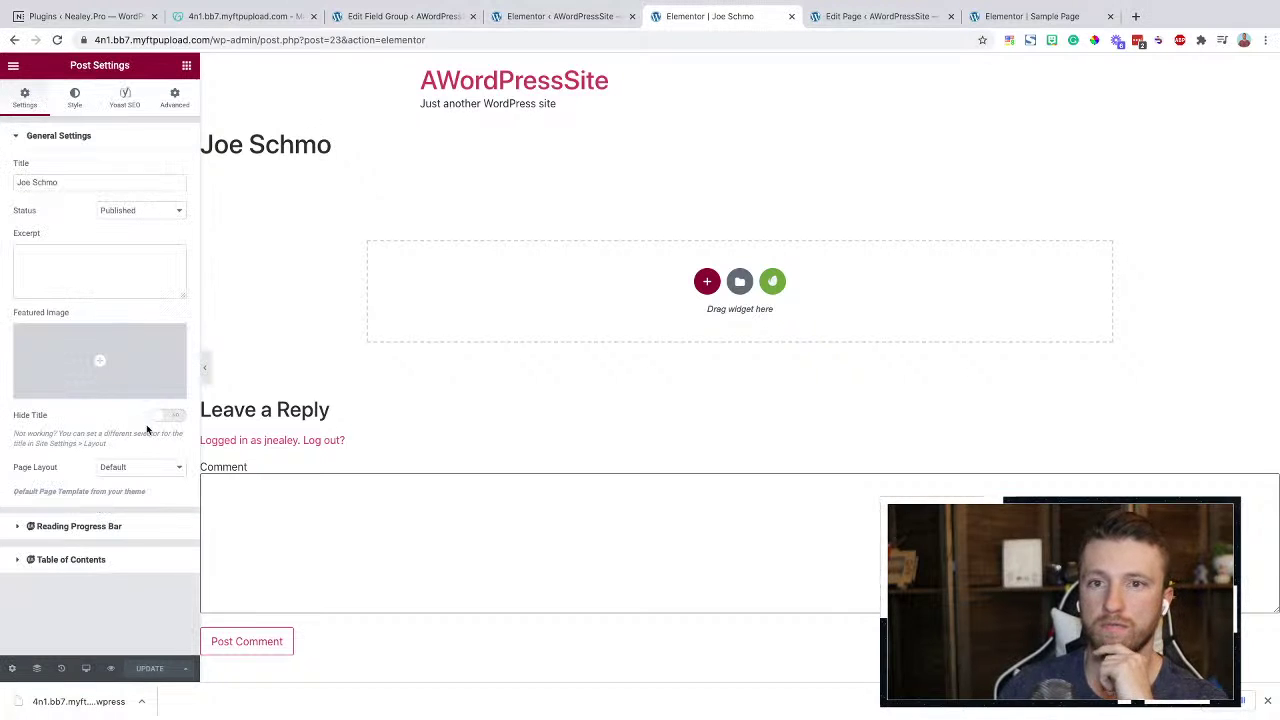
left_click(128, 468)
left_click(135, 489)
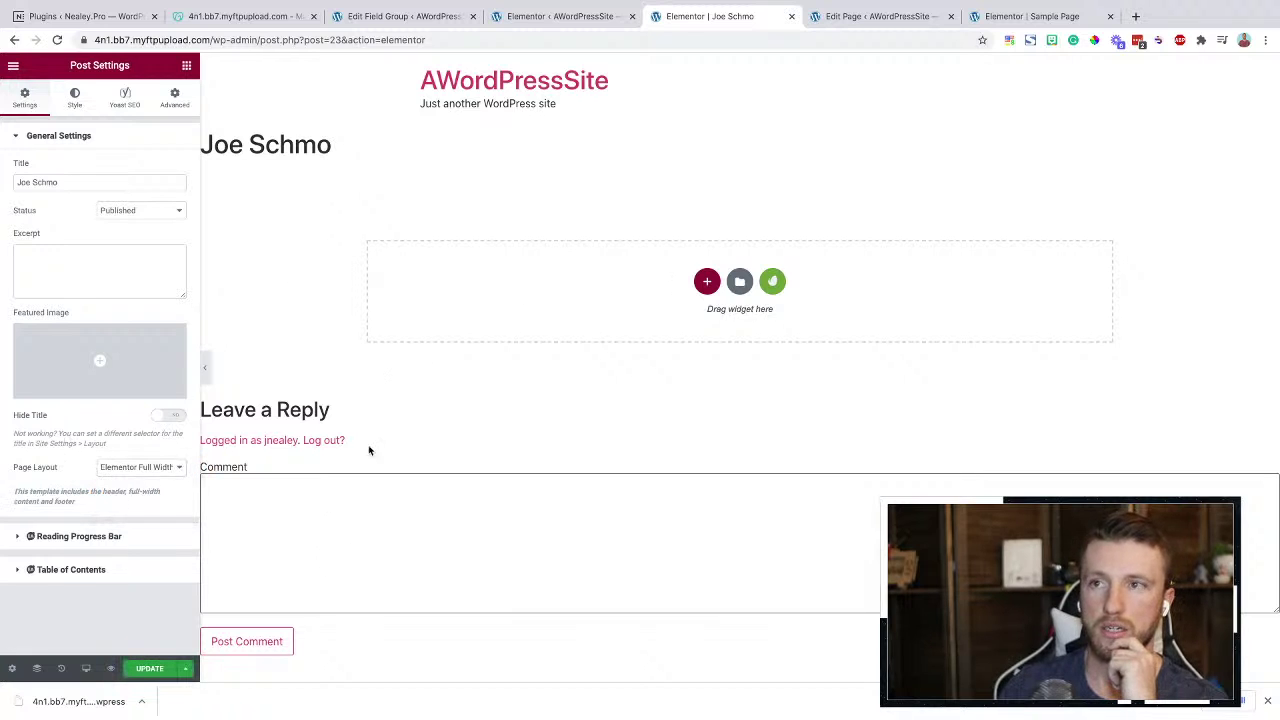
left_click(148, 669)
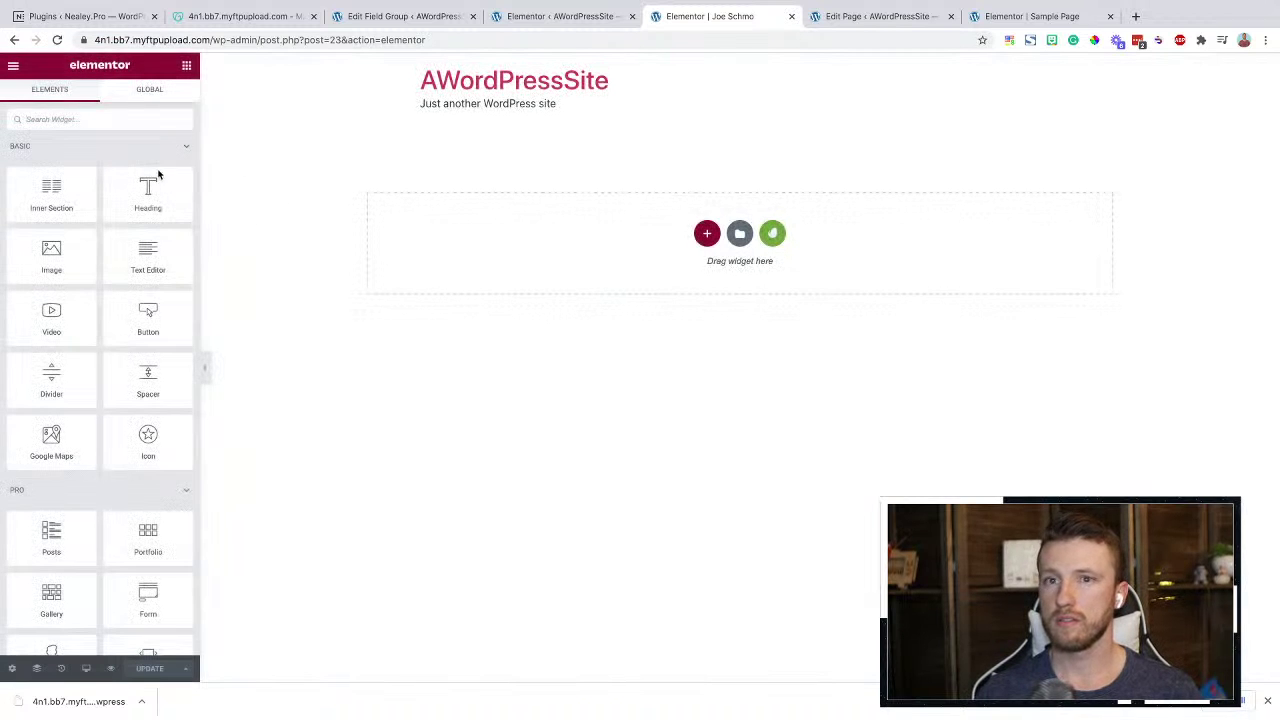
Add a Heading widget to the page and link its title dynamically to the ACF field Name
left_click_drag(148, 190, 604, 255)
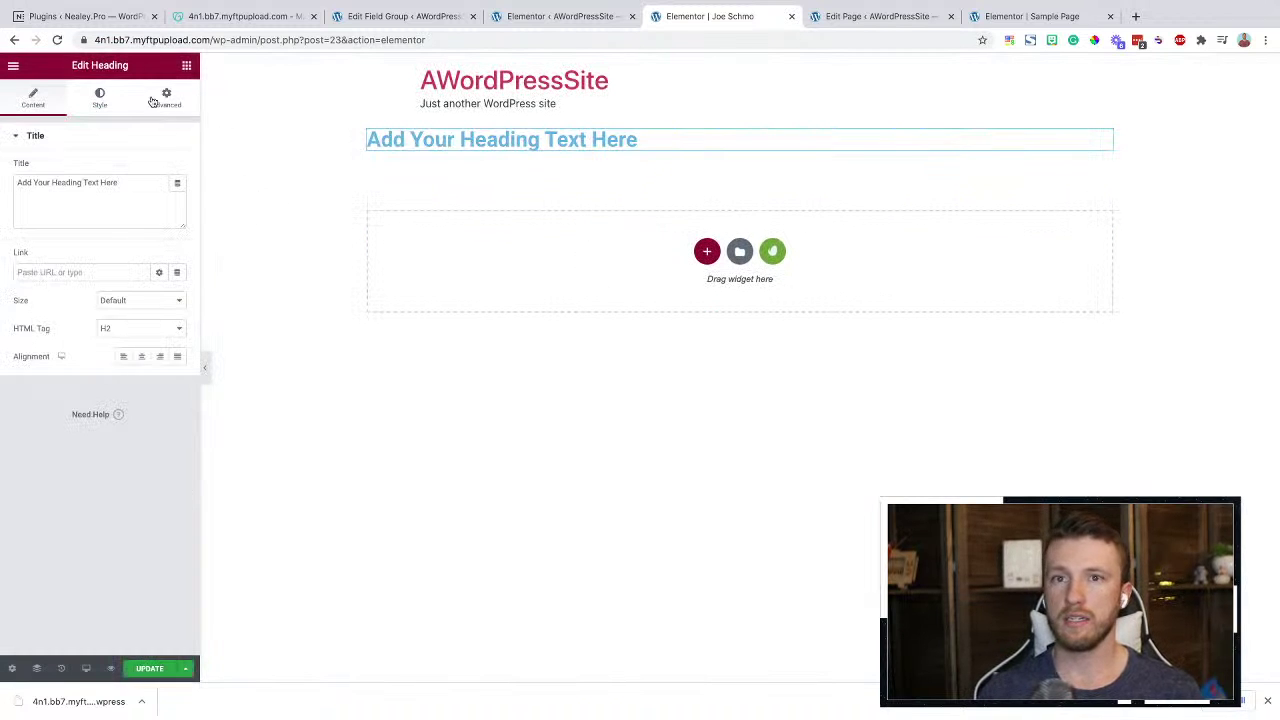
left_click(175, 187)
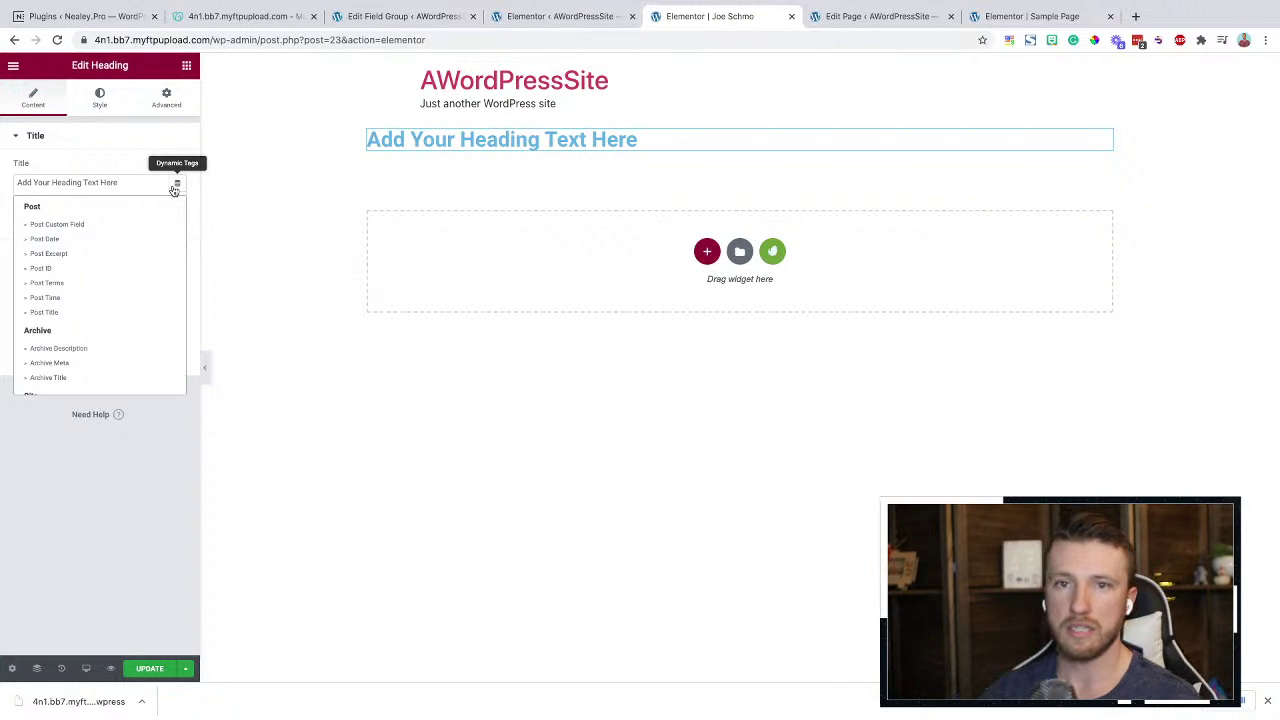
scroll(64, 330, "down", 2)
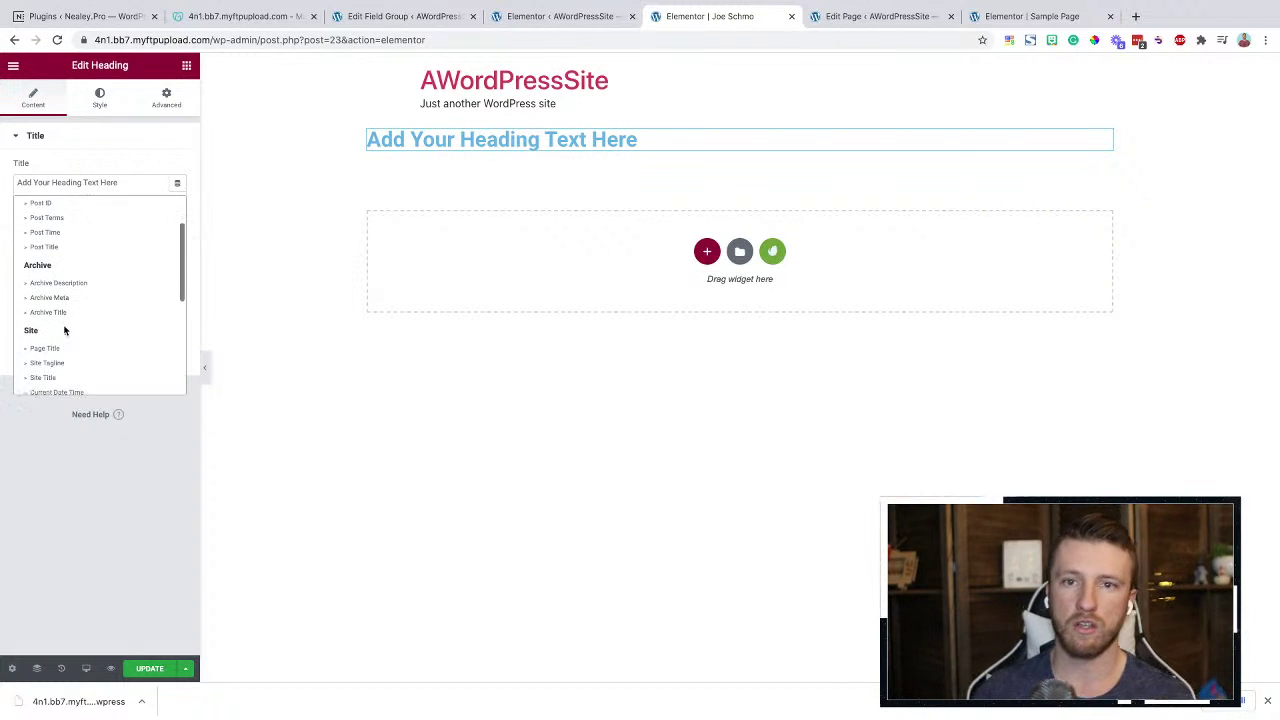
scroll(64, 330, "down", 4)
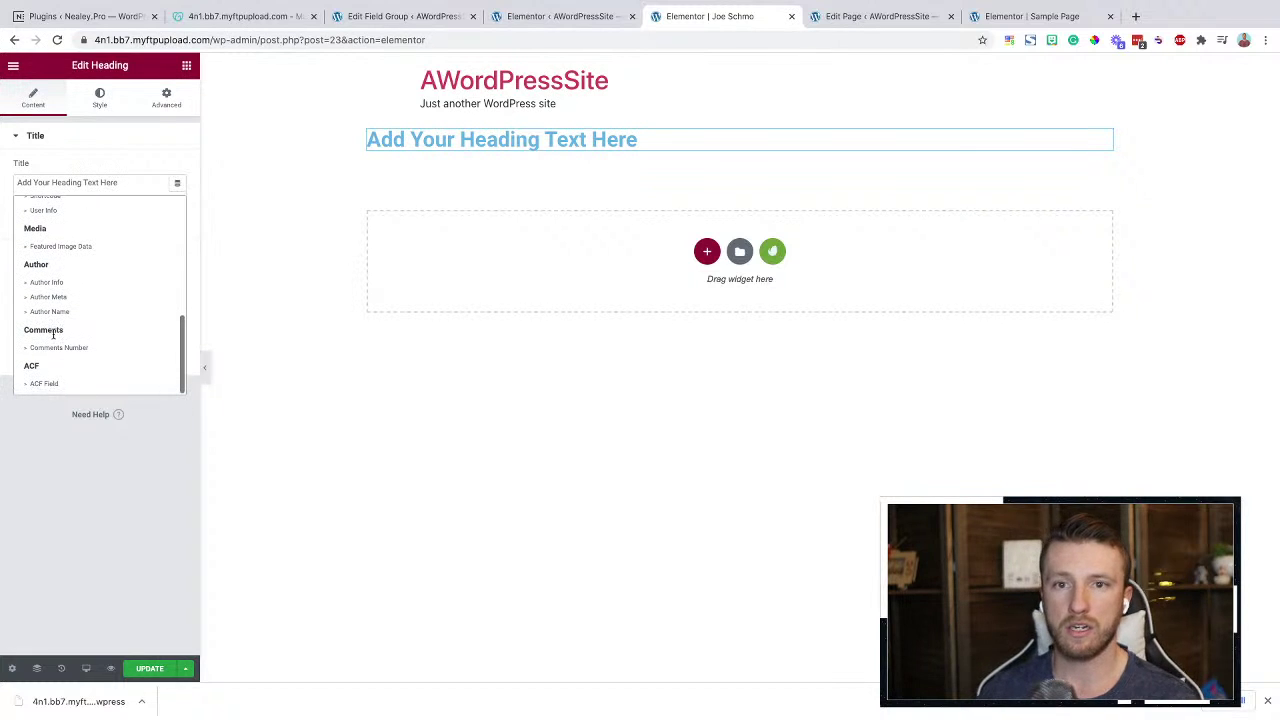
left_click(42, 384)
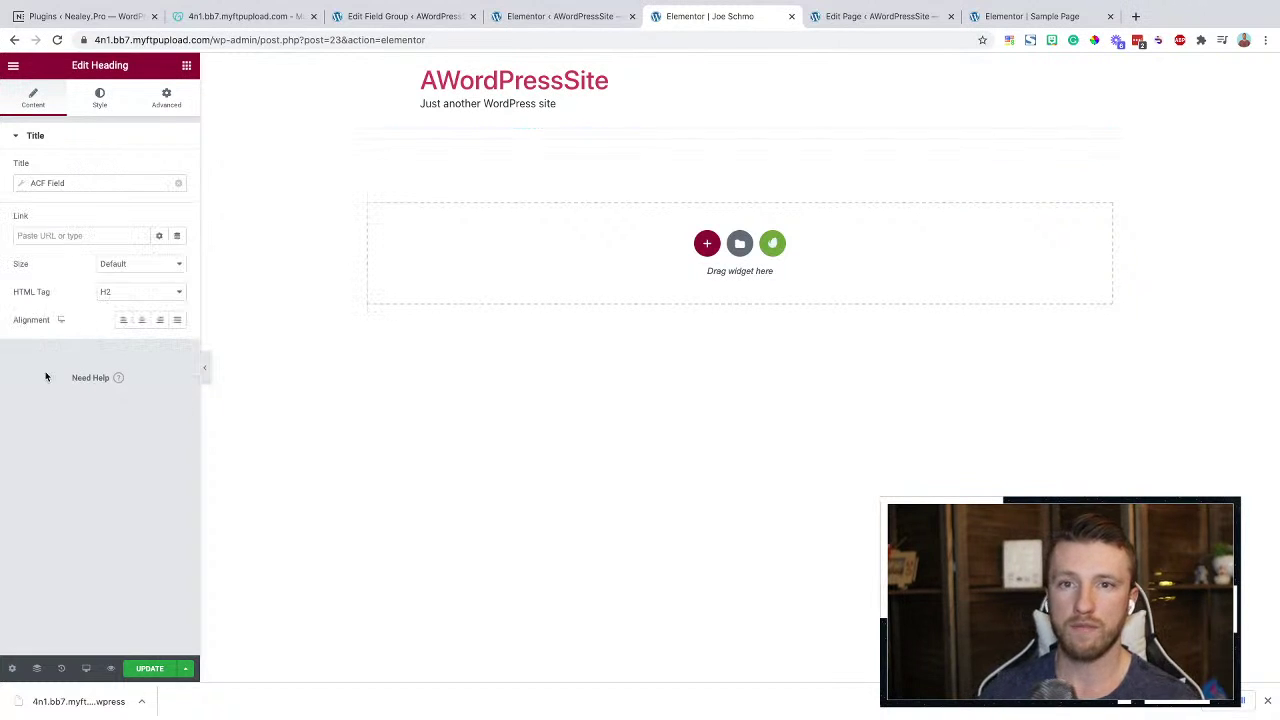
left_click(58, 182)
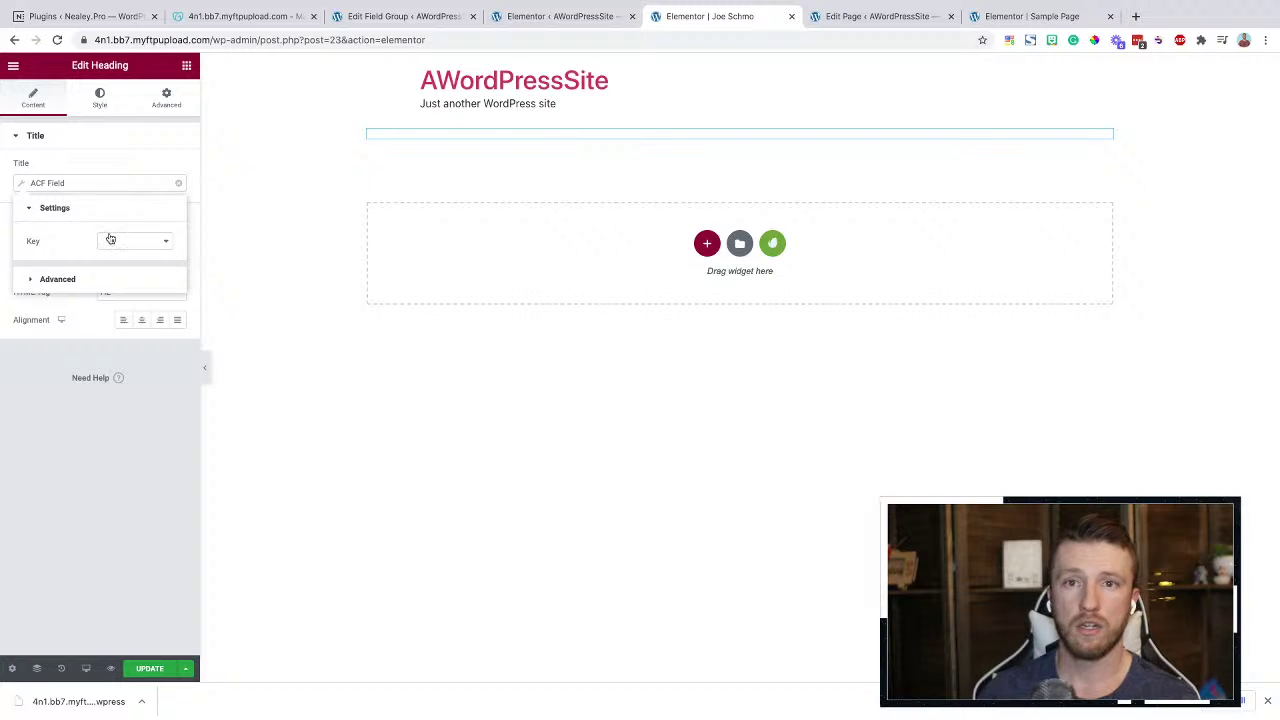
left_click(110, 240)
left_click(131, 252)
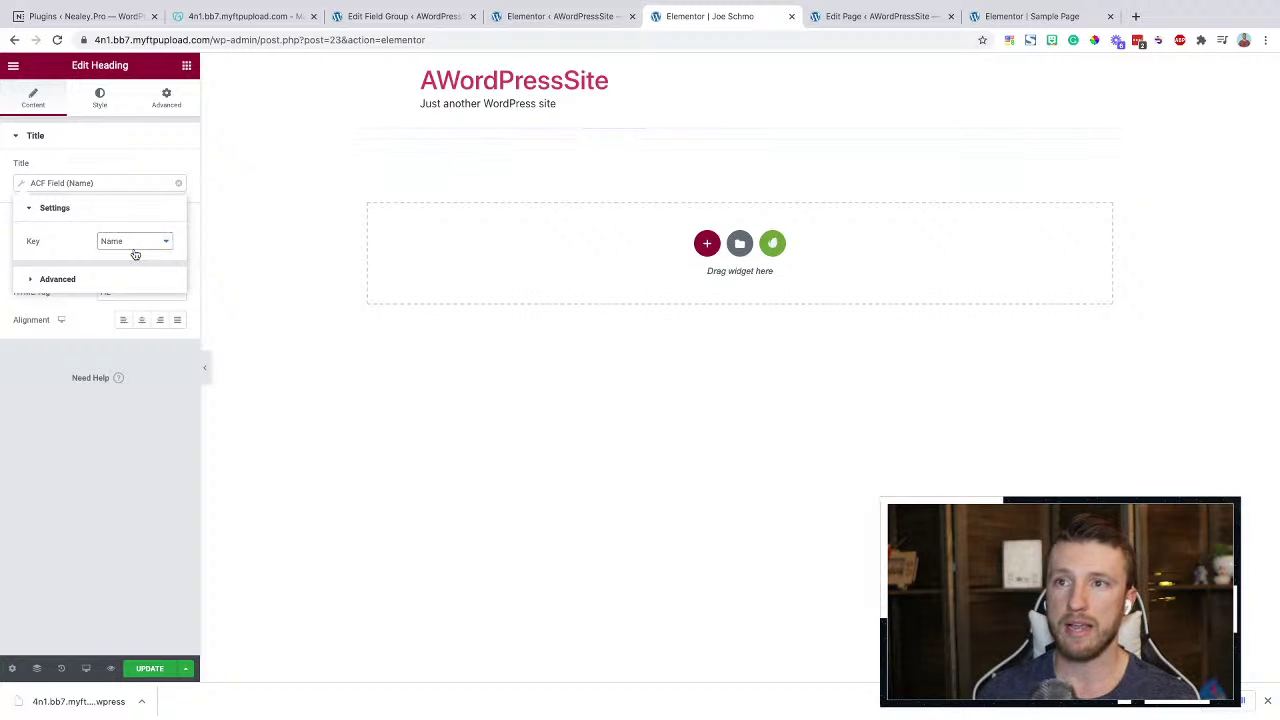
left_click(131, 160)
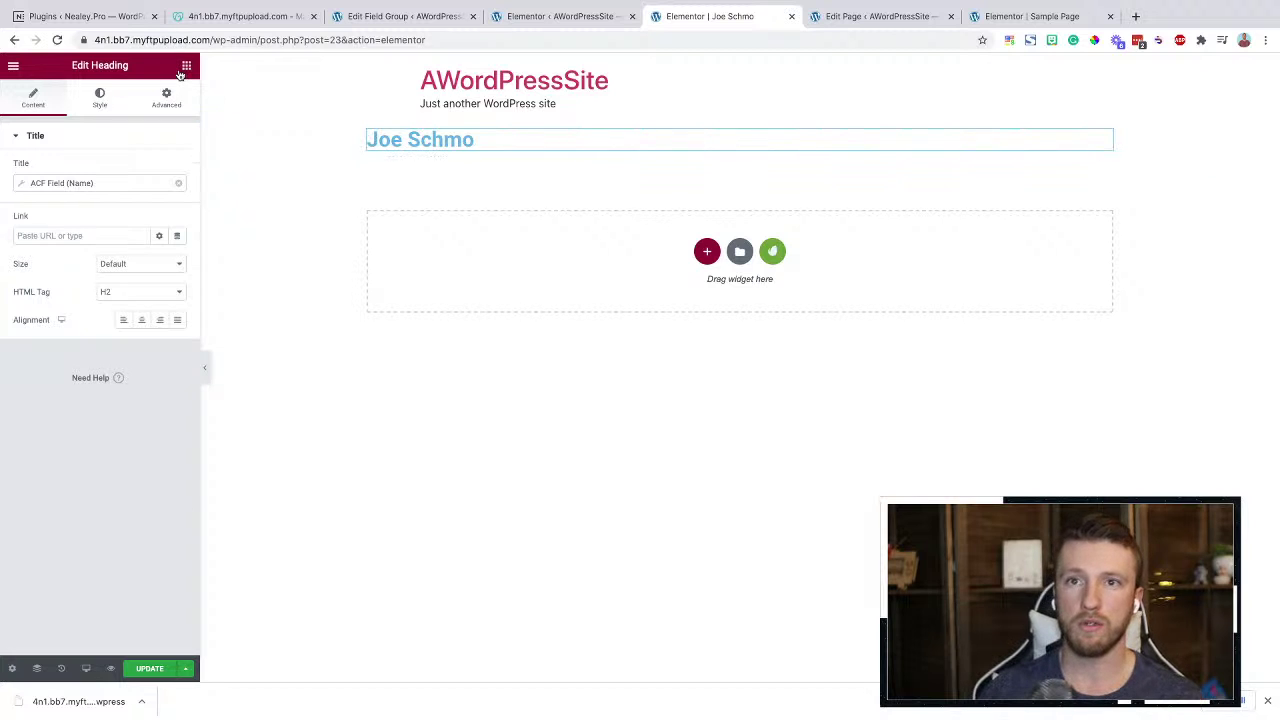
Add a Text Editor widget below the heading and link its content dynamically to the ACF field Department
left_click(185, 66)
left_click_drag(148, 258, 434, 148)
left_click(177, 178)
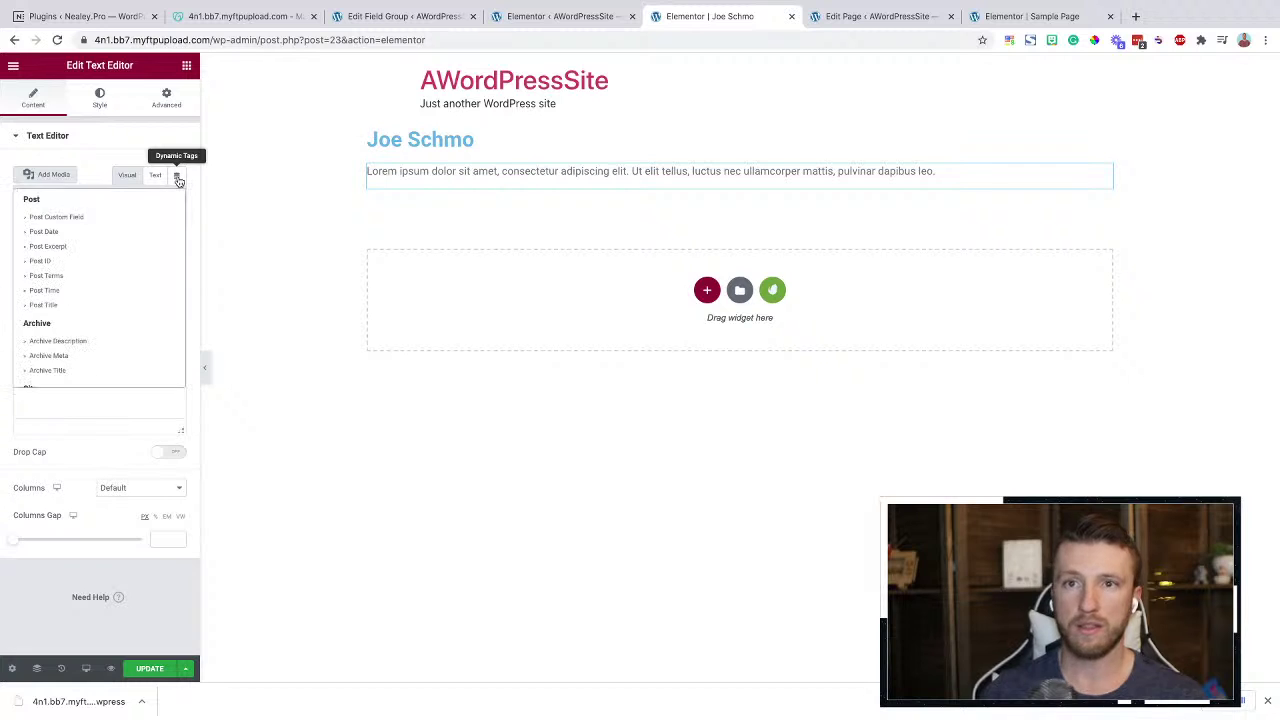
scroll(89, 334, "down", 3)
left_click(47, 380)
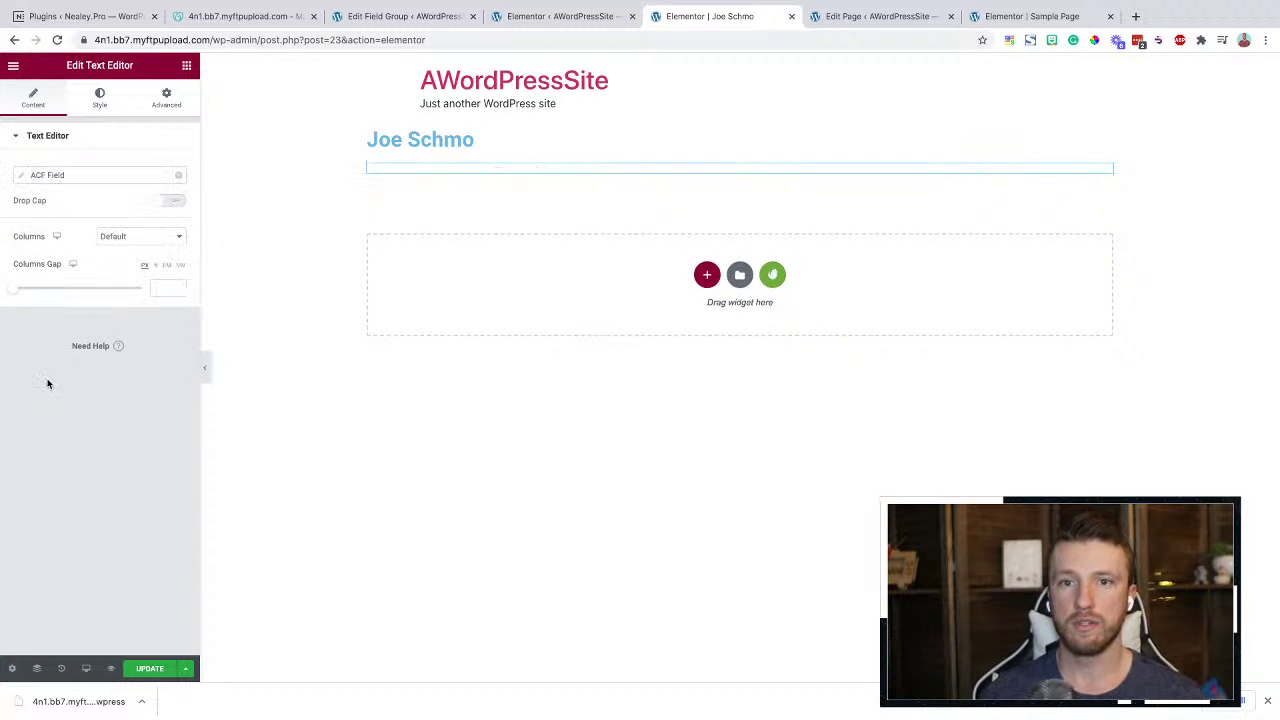
left_click(82, 176)
left_click(130, 238)
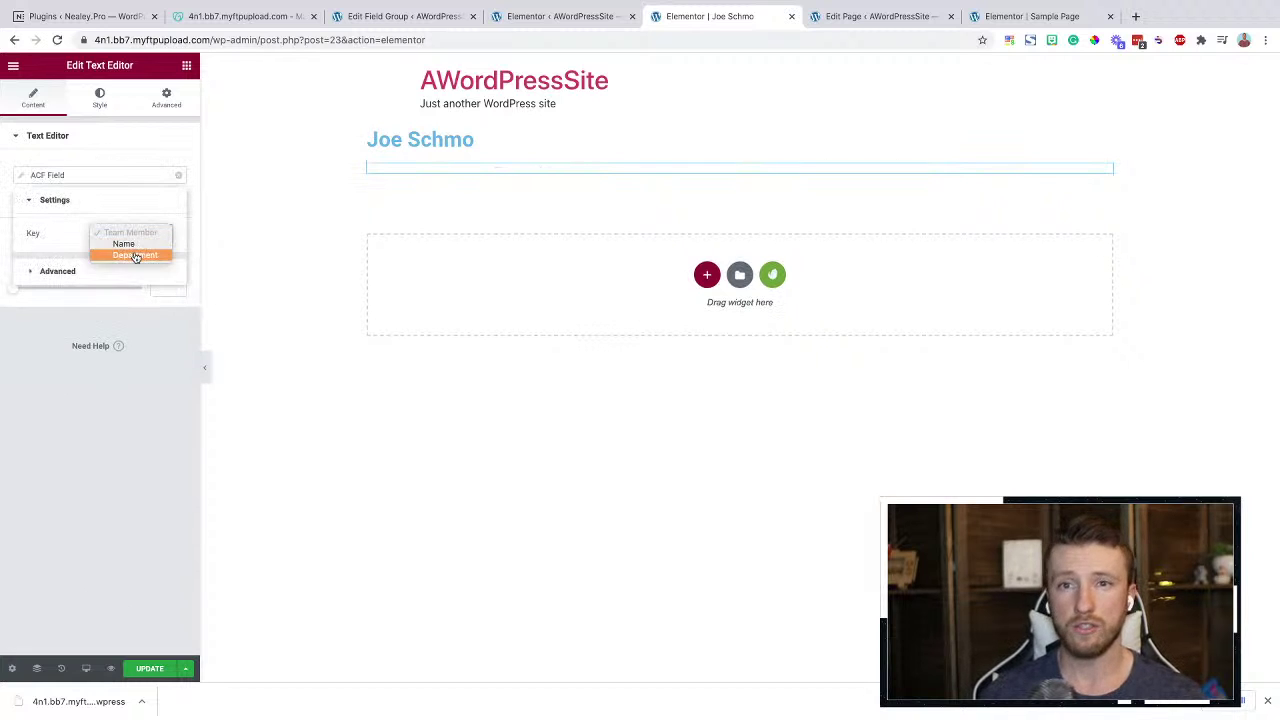
left_click(136, 256)
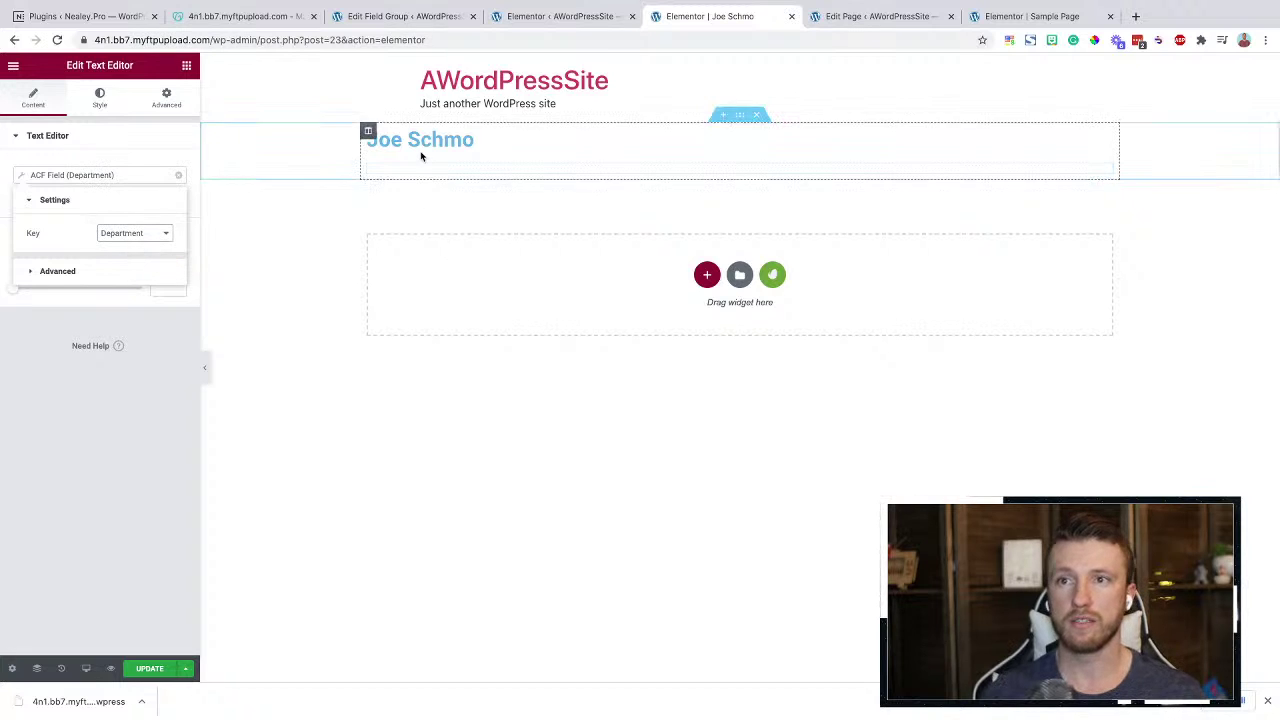
left_click(127, 150)
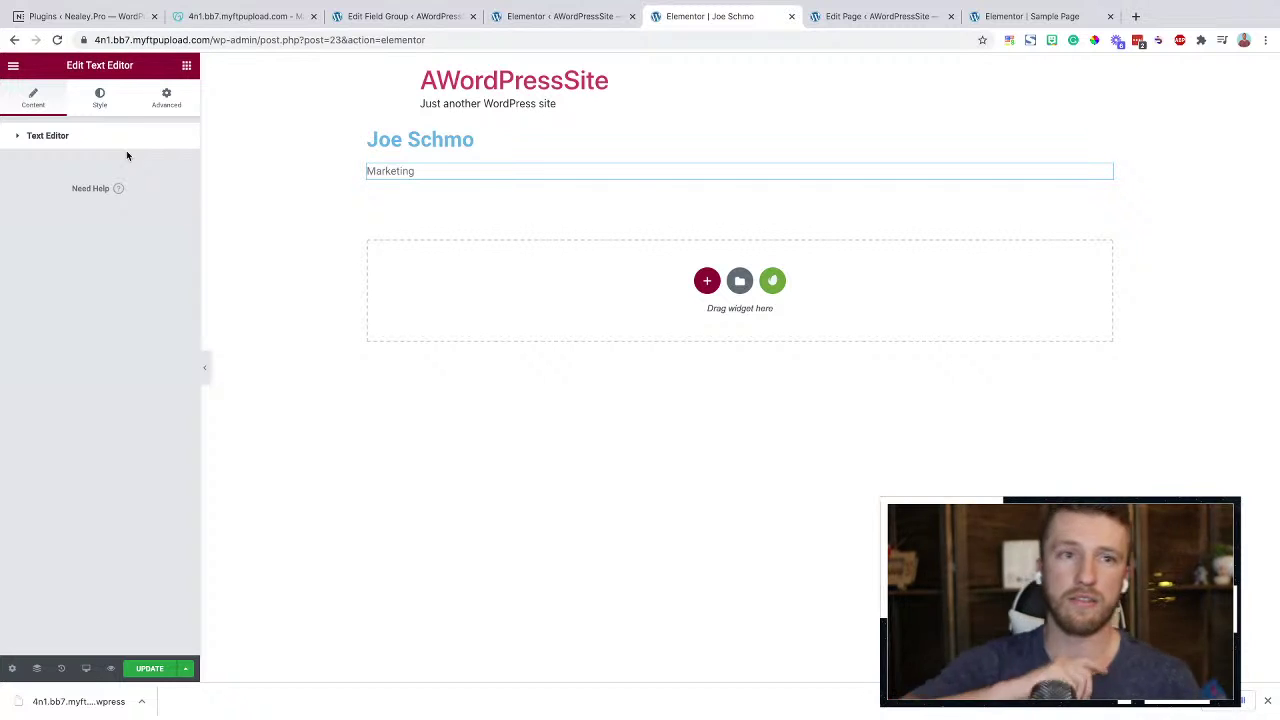
Start a new Elementor template in a separate browser tab, choose the Archive type, and begin its name with "T"
left_click(400, 16)
mouse_move(75, 348)
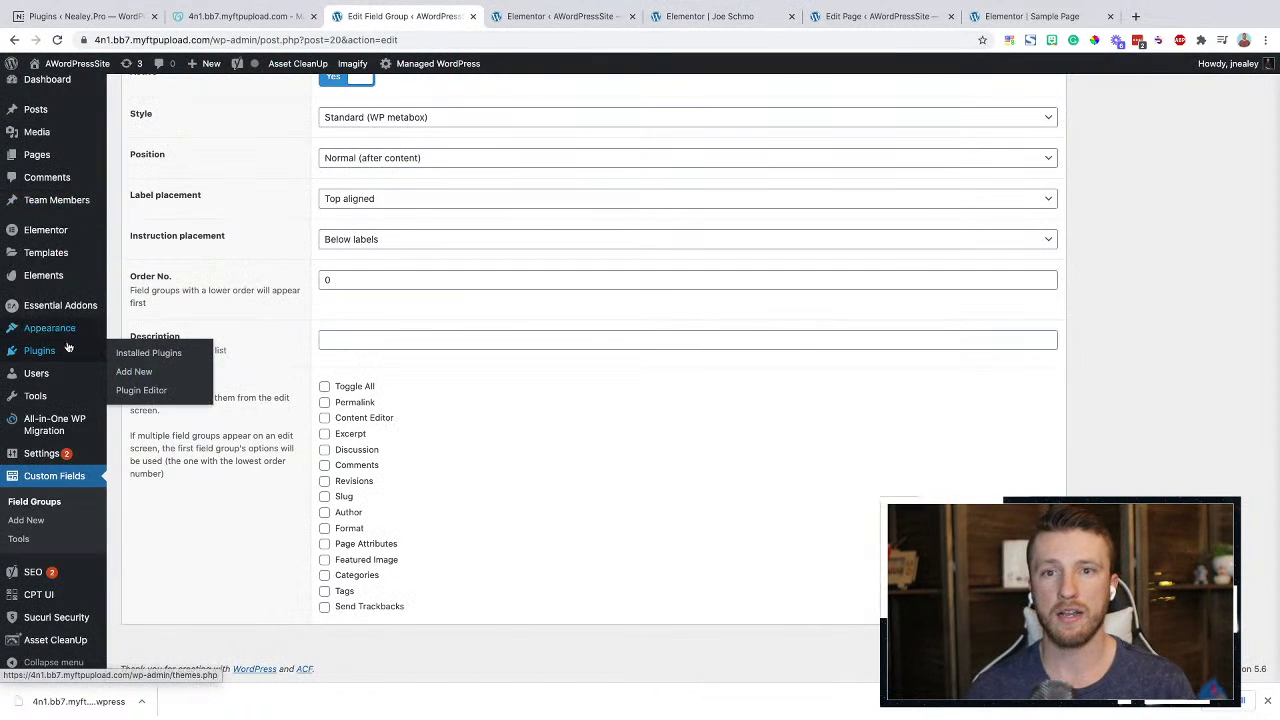
mouse_move(51, 265)
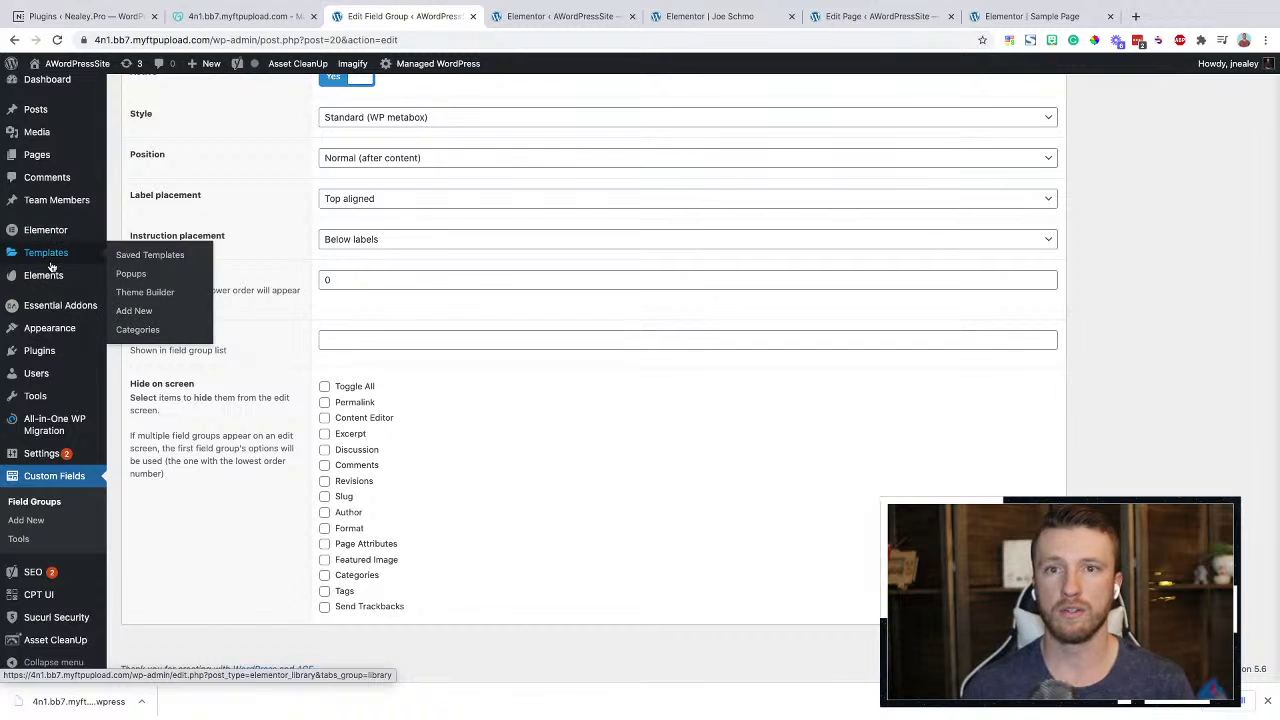
middle_click(140, 311)
left_click(843, 14)
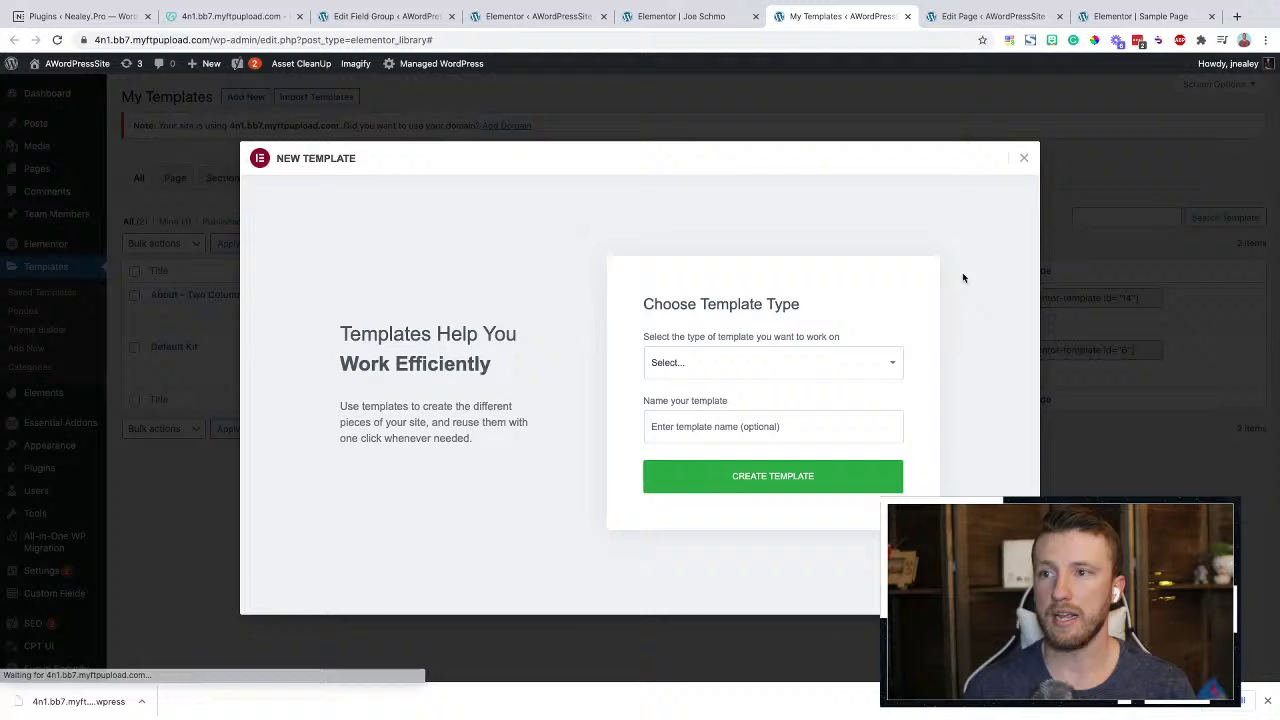
left_click(786, 366)
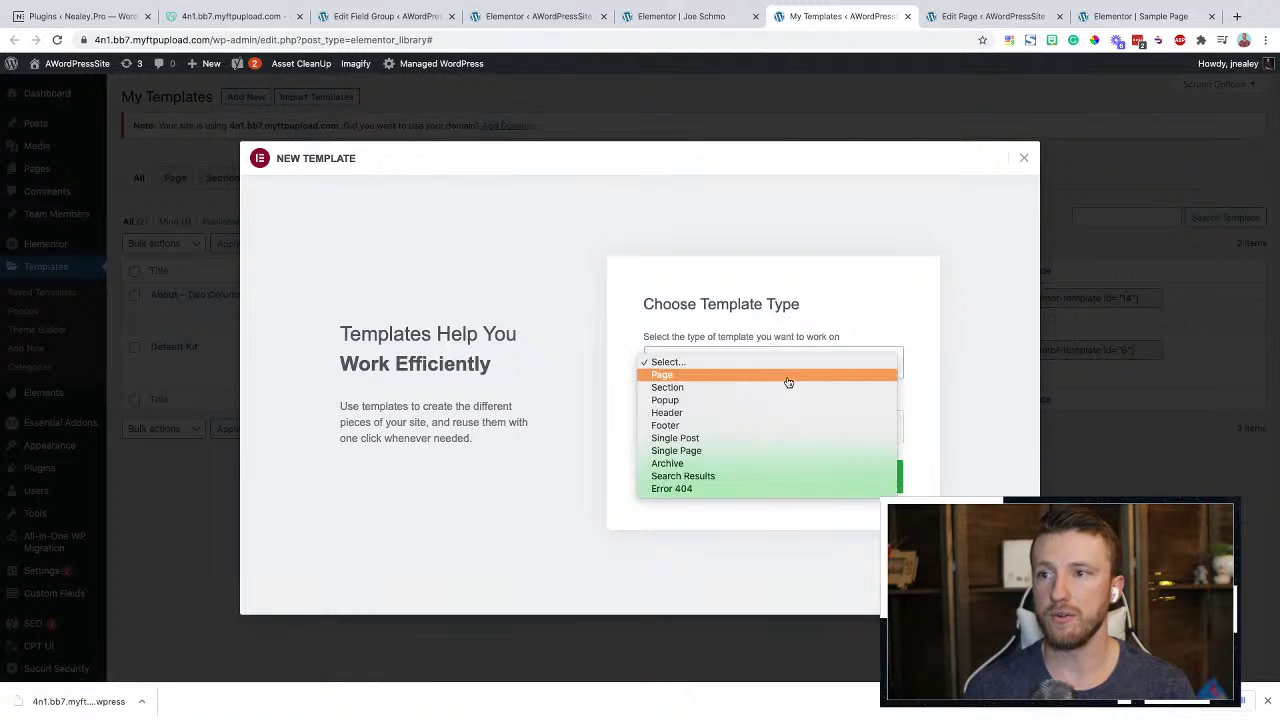
left_click(715, 467)
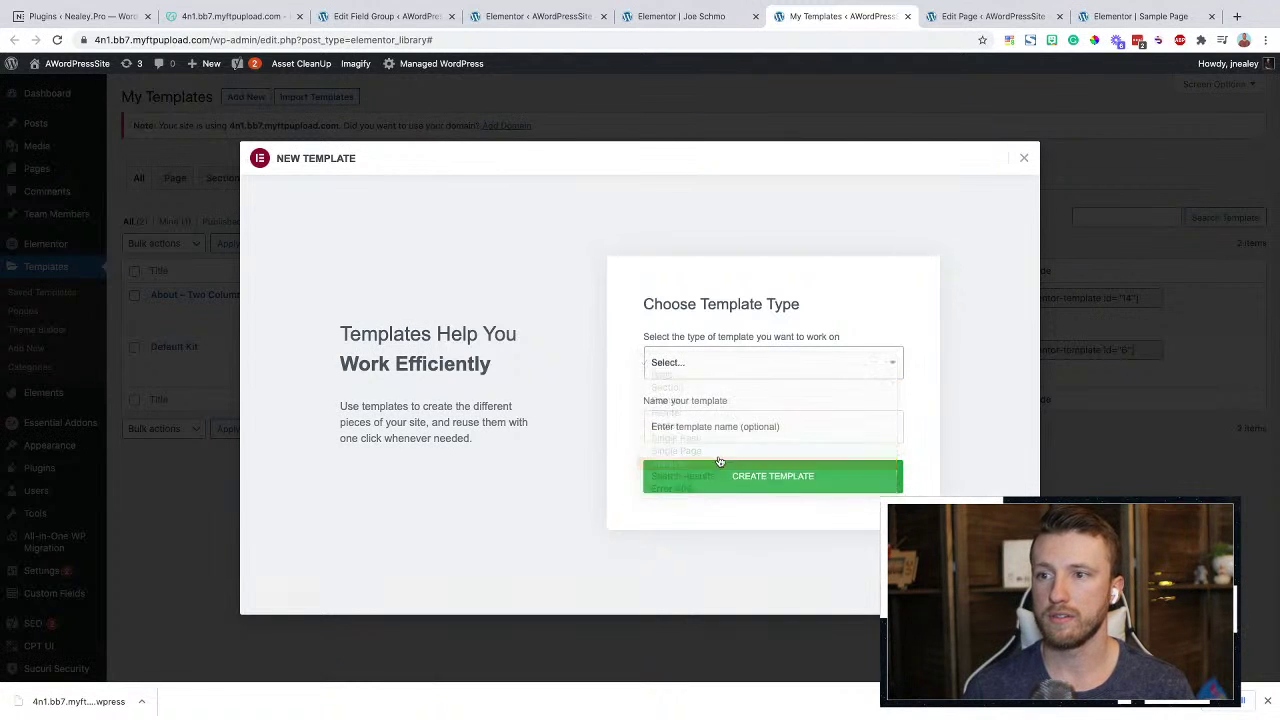
left_click(720, 427)
type("T")
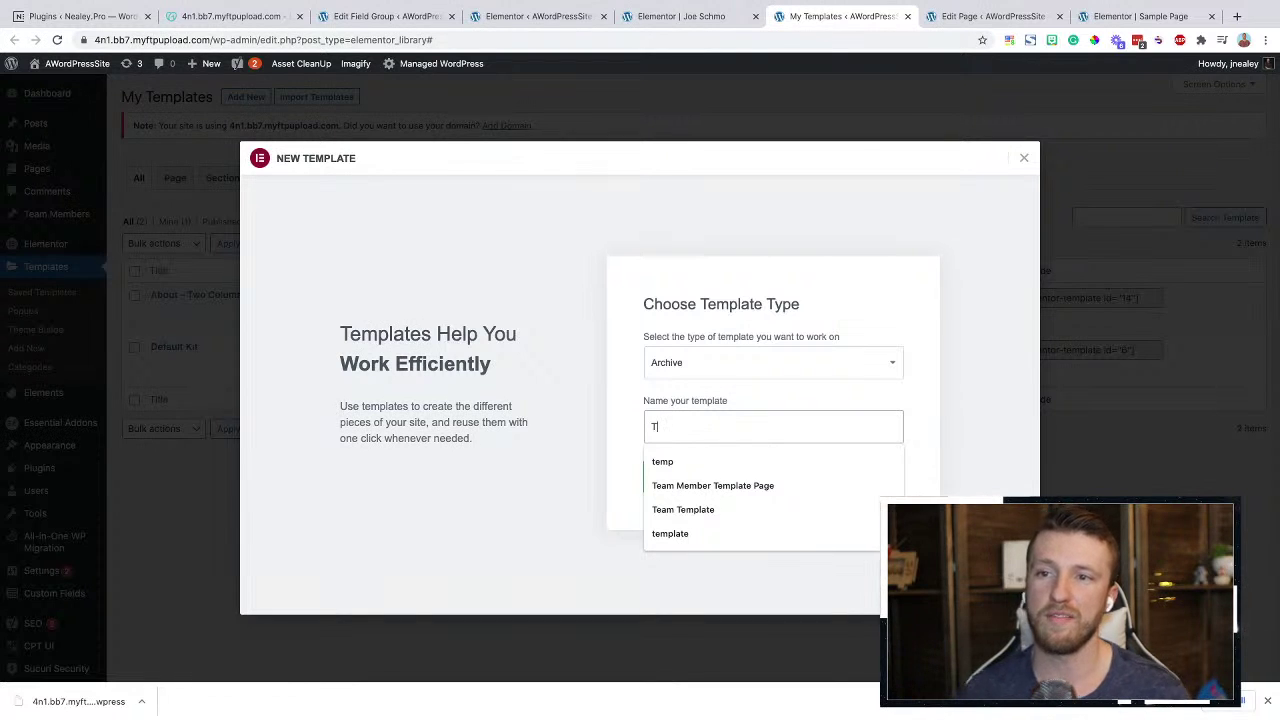
Update the team member page in the Elementor editor and exit to its WordPress edit screen
left_click(675, 16)
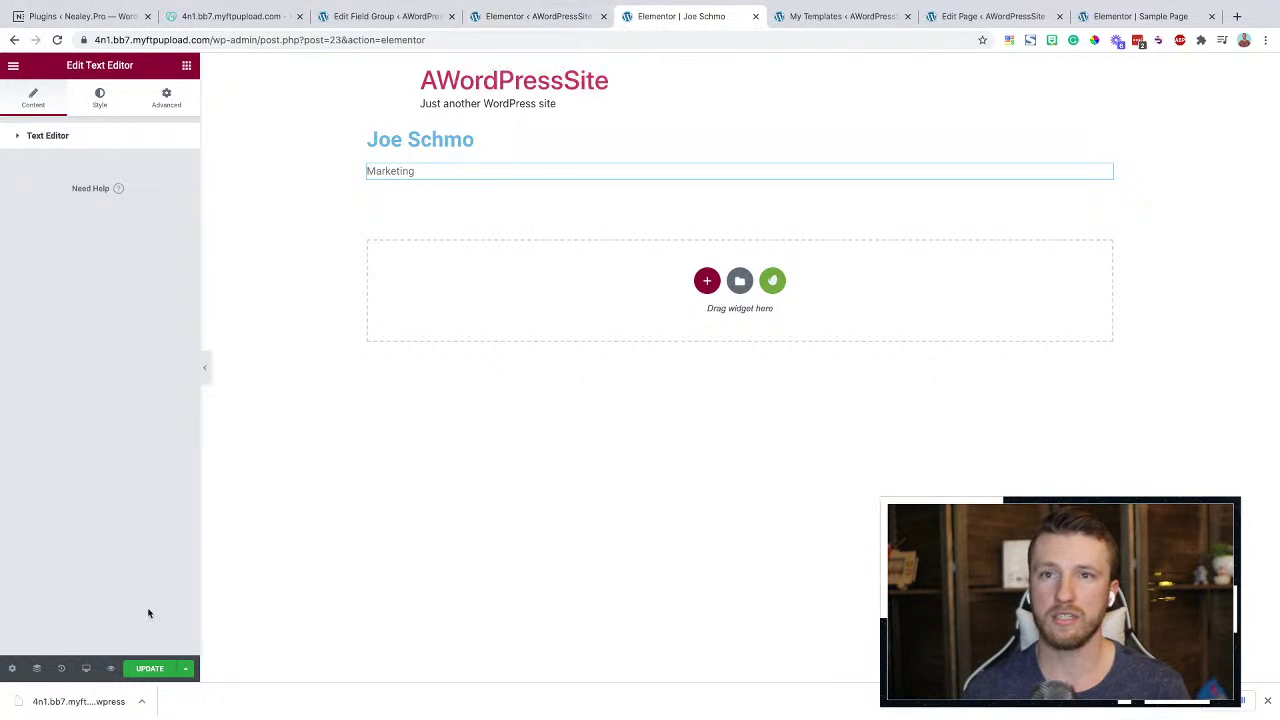
left_click(150, 668)
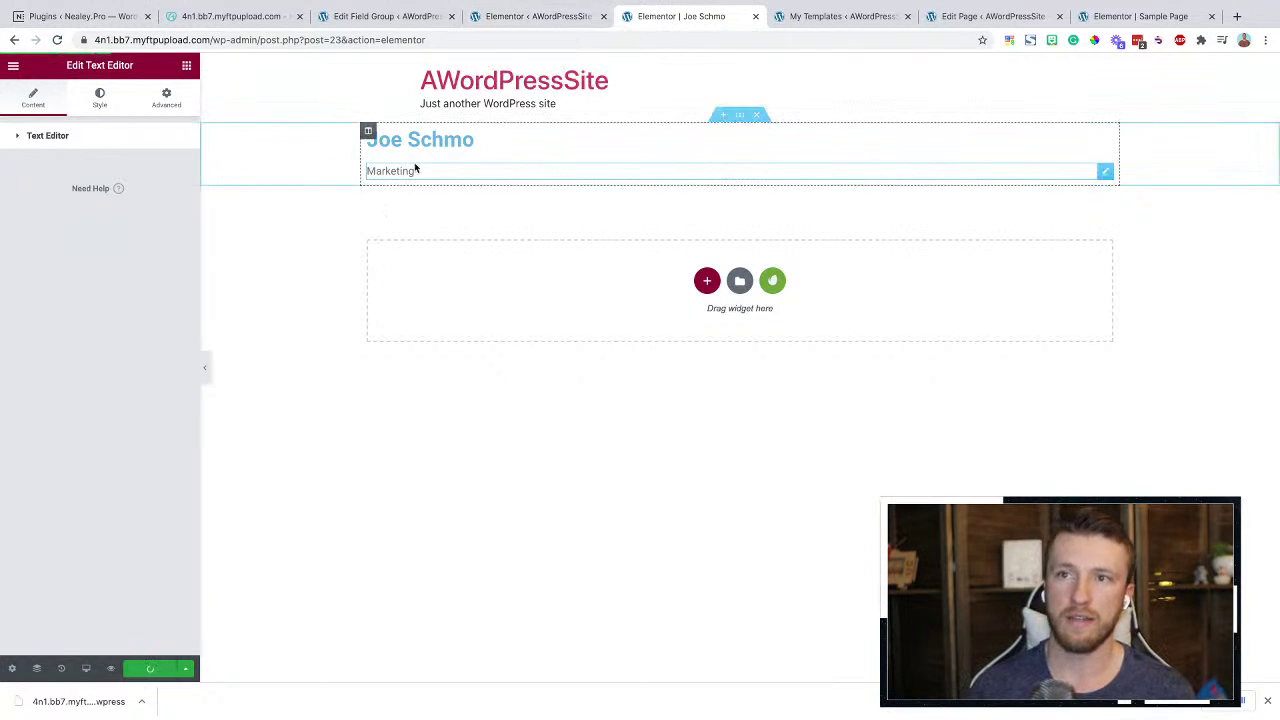
left_click(522, 17)
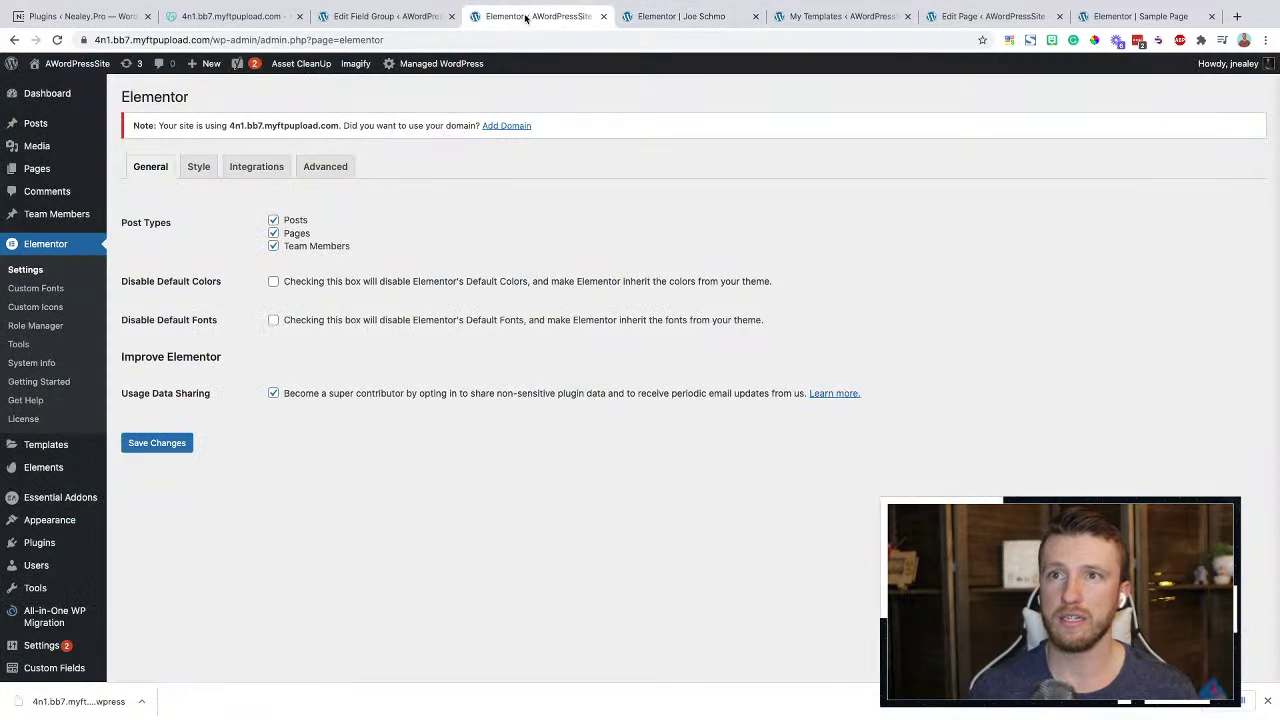
left_click(651, 17)
left_click(6, 671)
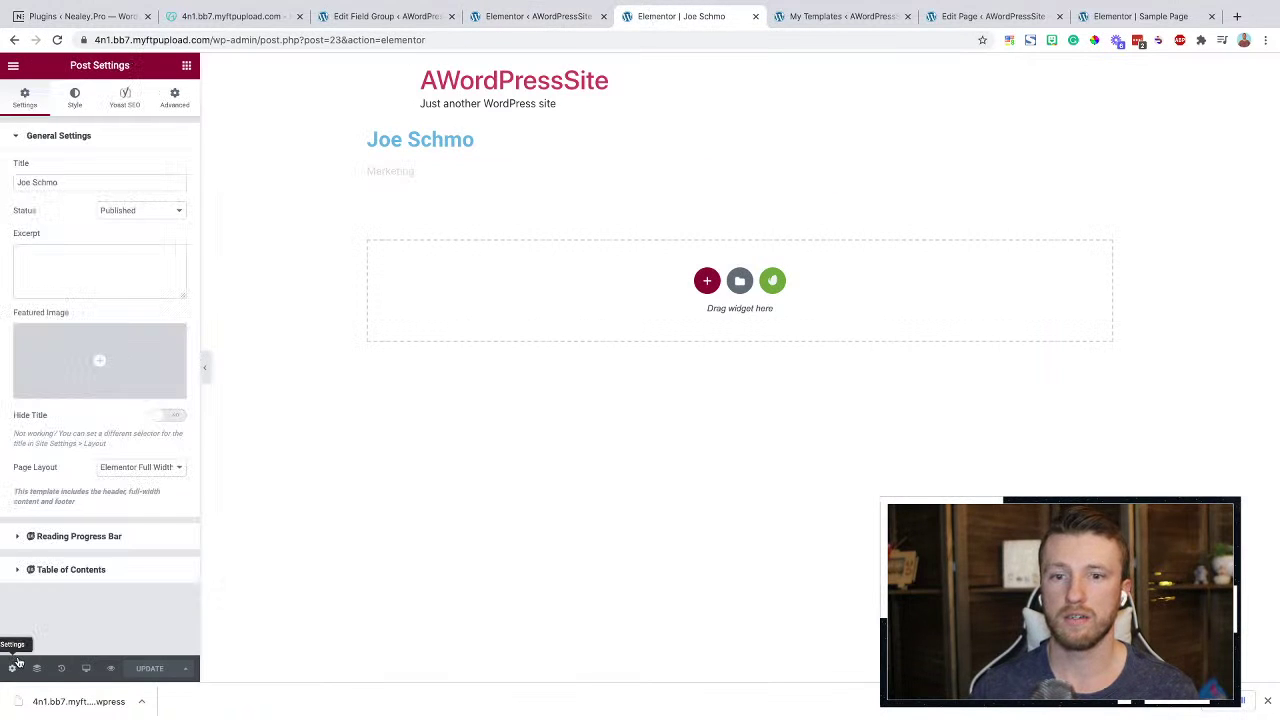
left_click(13, 66)
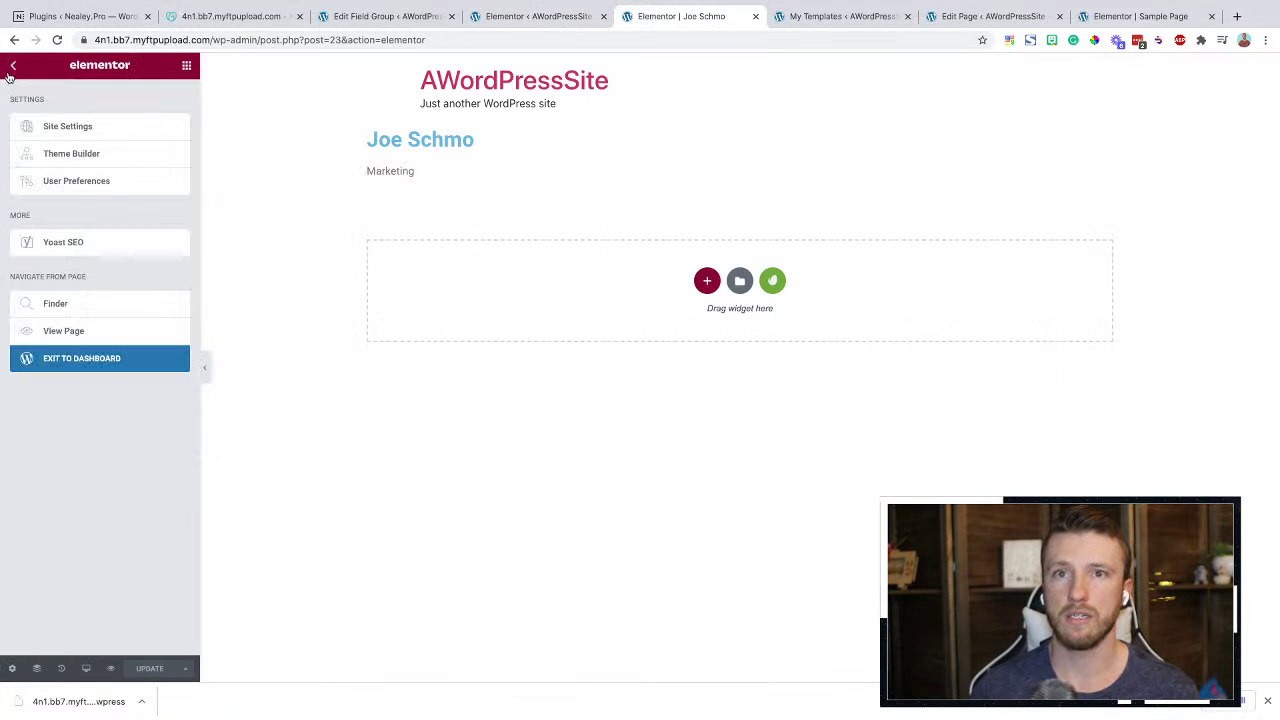
left_click(56, 362)
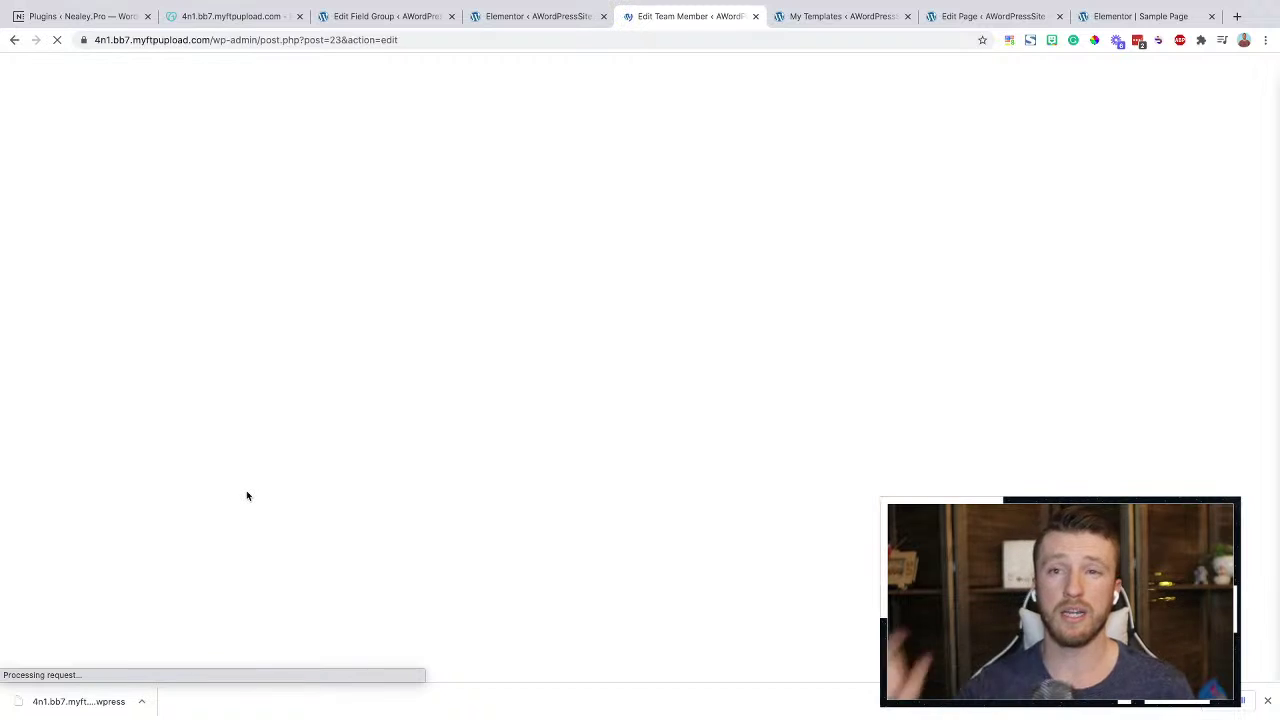
Set the team member's Department field to Sales and update the post
scroll(247, 492, "down", 5)
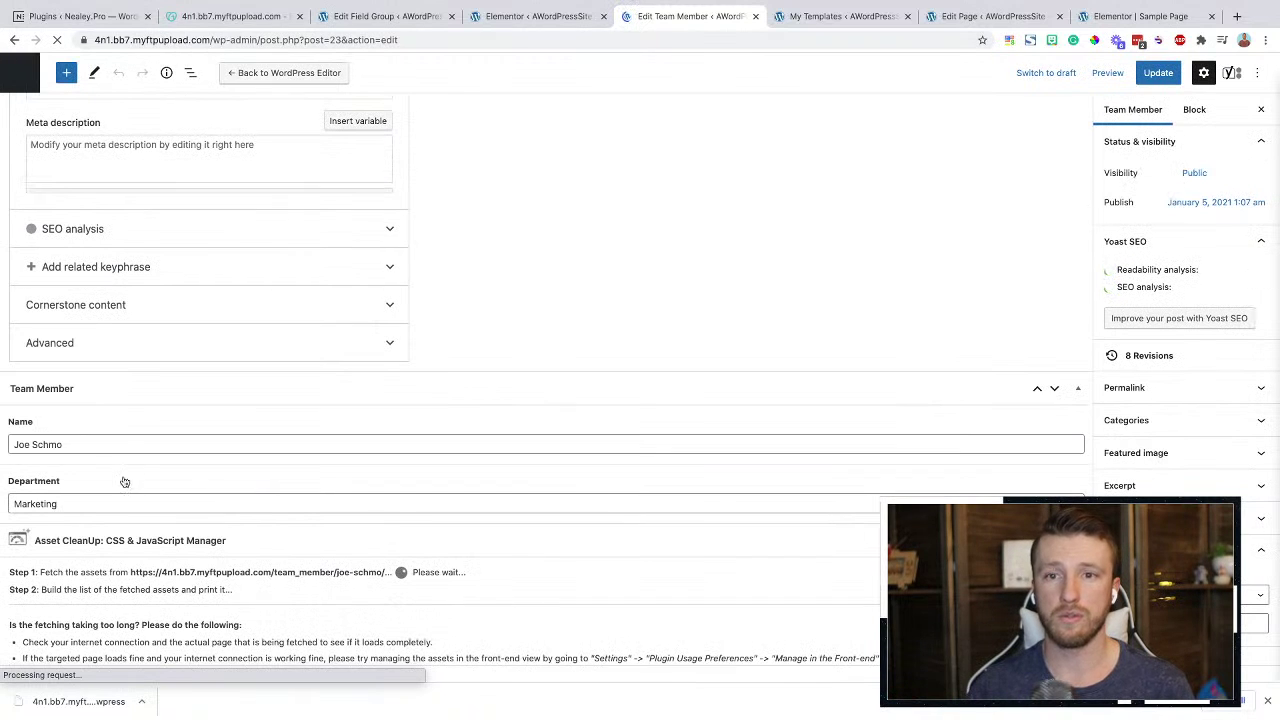
double_click(95, 501)
type("Sales")
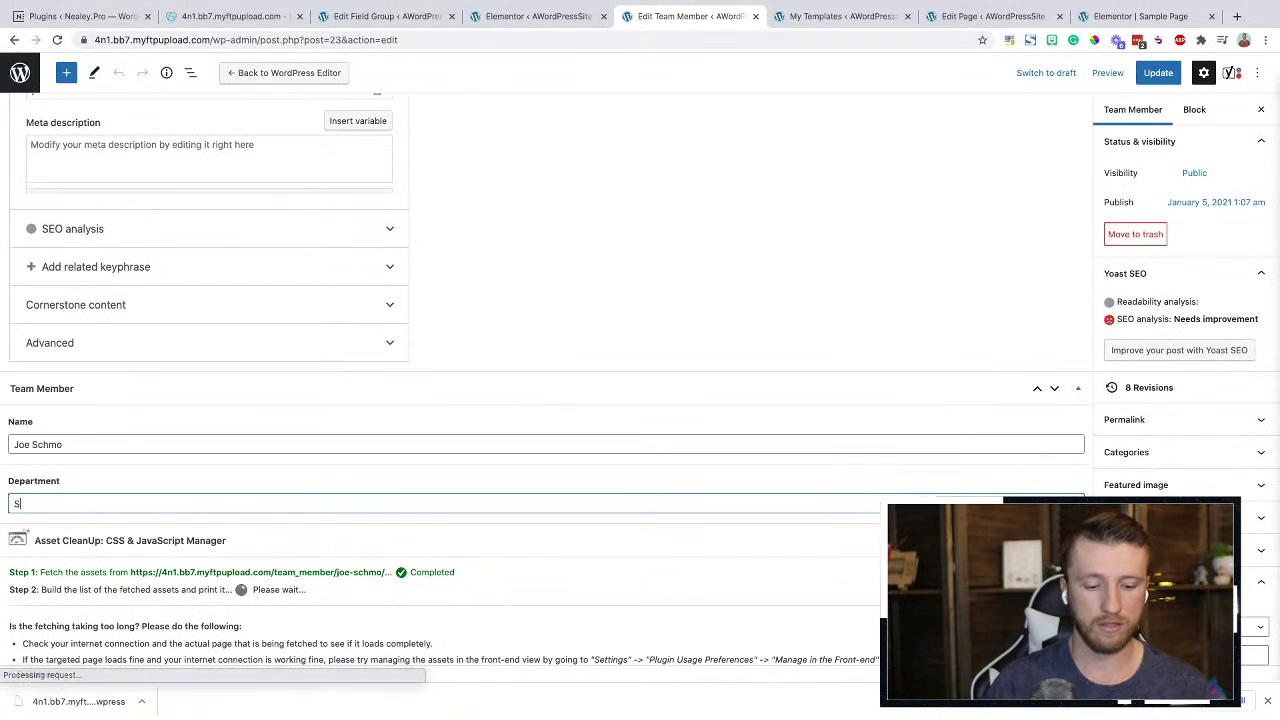
left_click(1157, 73)
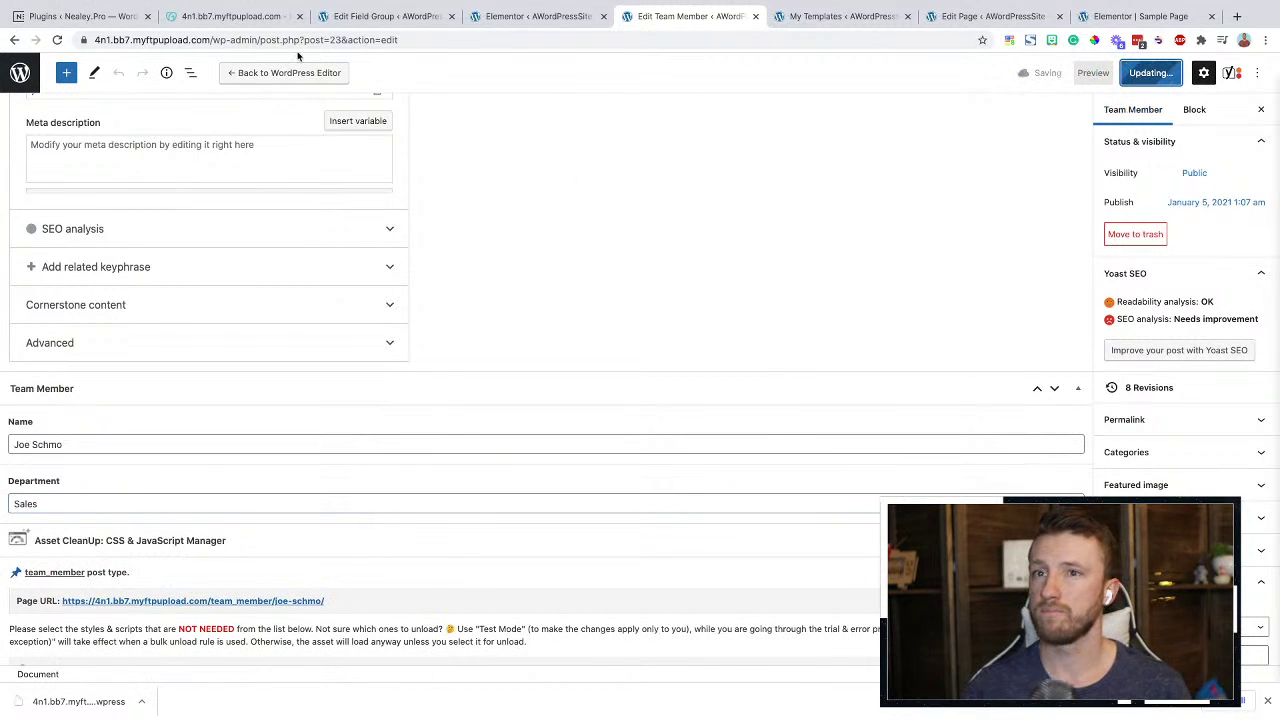
View the published team member page, check its dynamic heading and department text, and close its browser tab
left_click(170, 641)
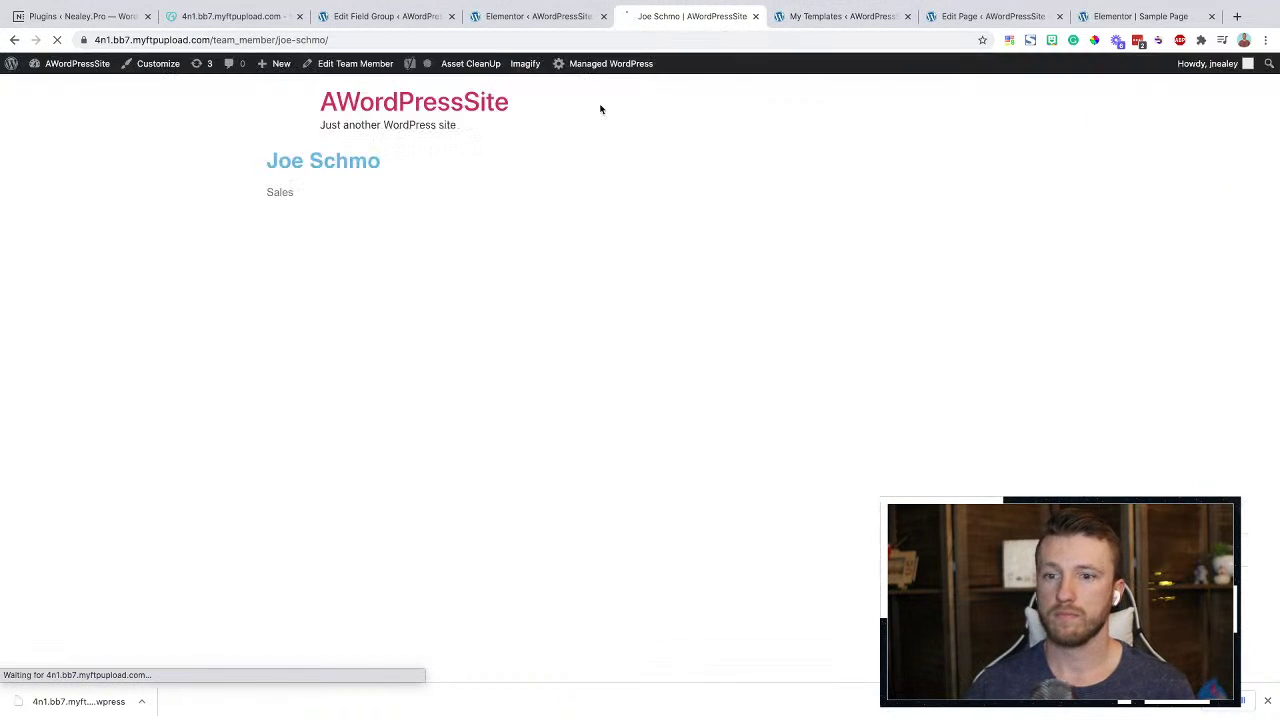
left_click_drag(314, 214, 256, 145)
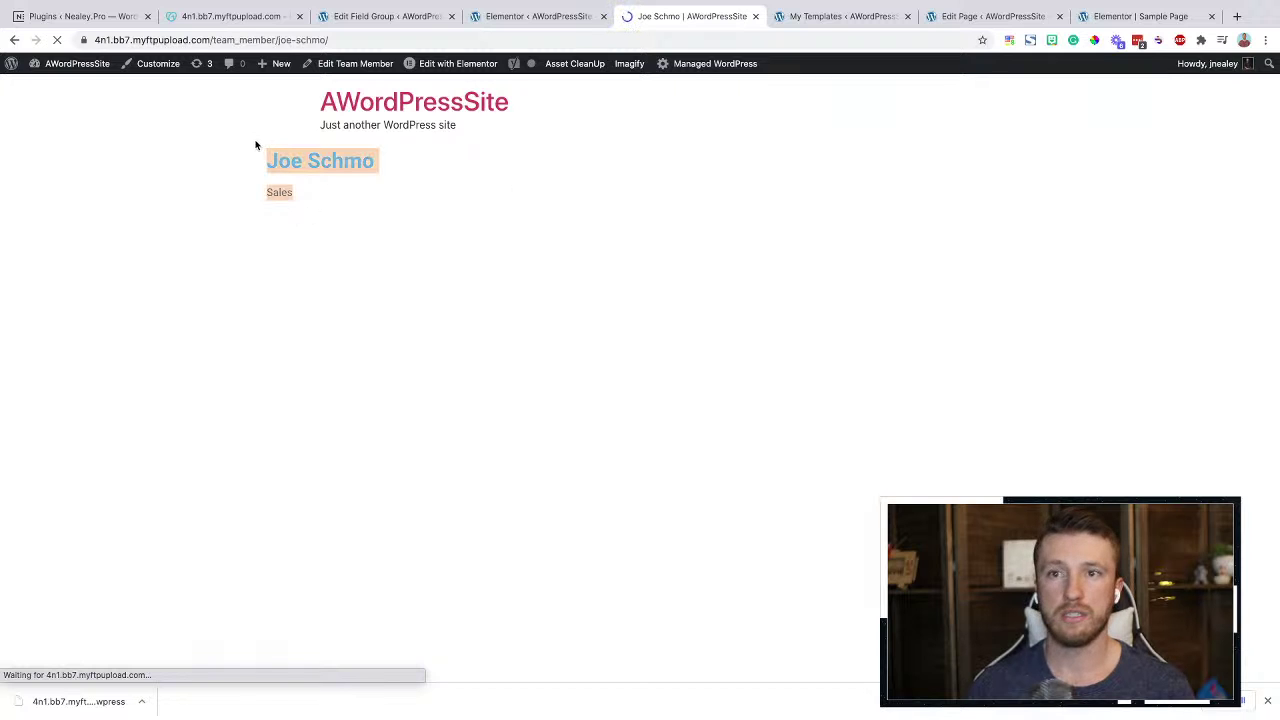
left_click(530, 261)
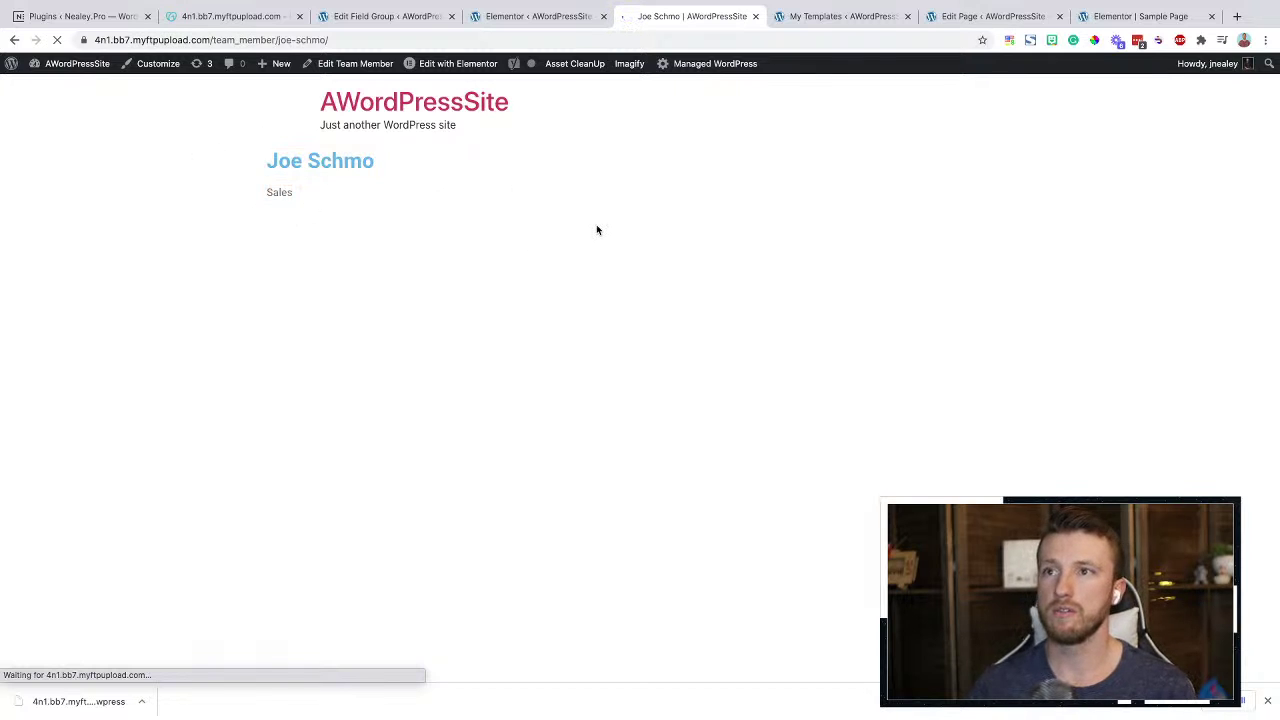
key("ctrl+w")
Open the site's installed plugins list in place of the field group editor and look through the plugins
left_click(405, 12)
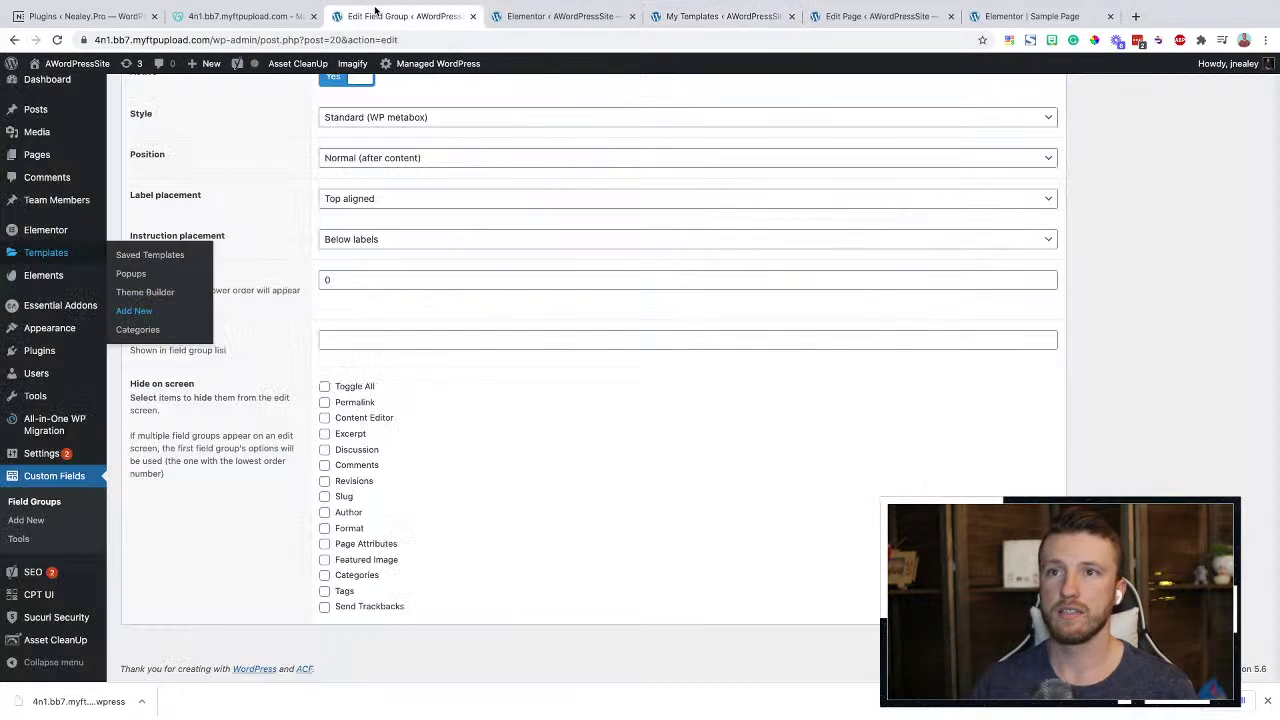
left_click(55, 352)
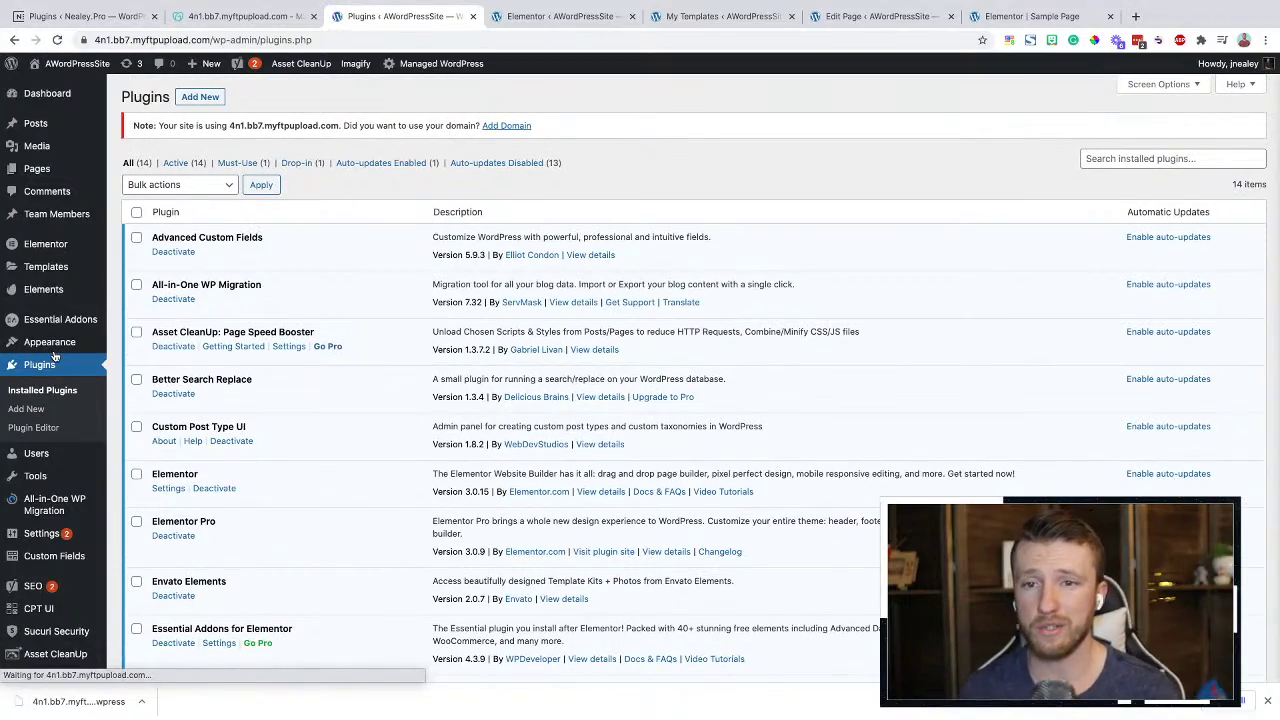
scroll(465, 372, "down", 4)
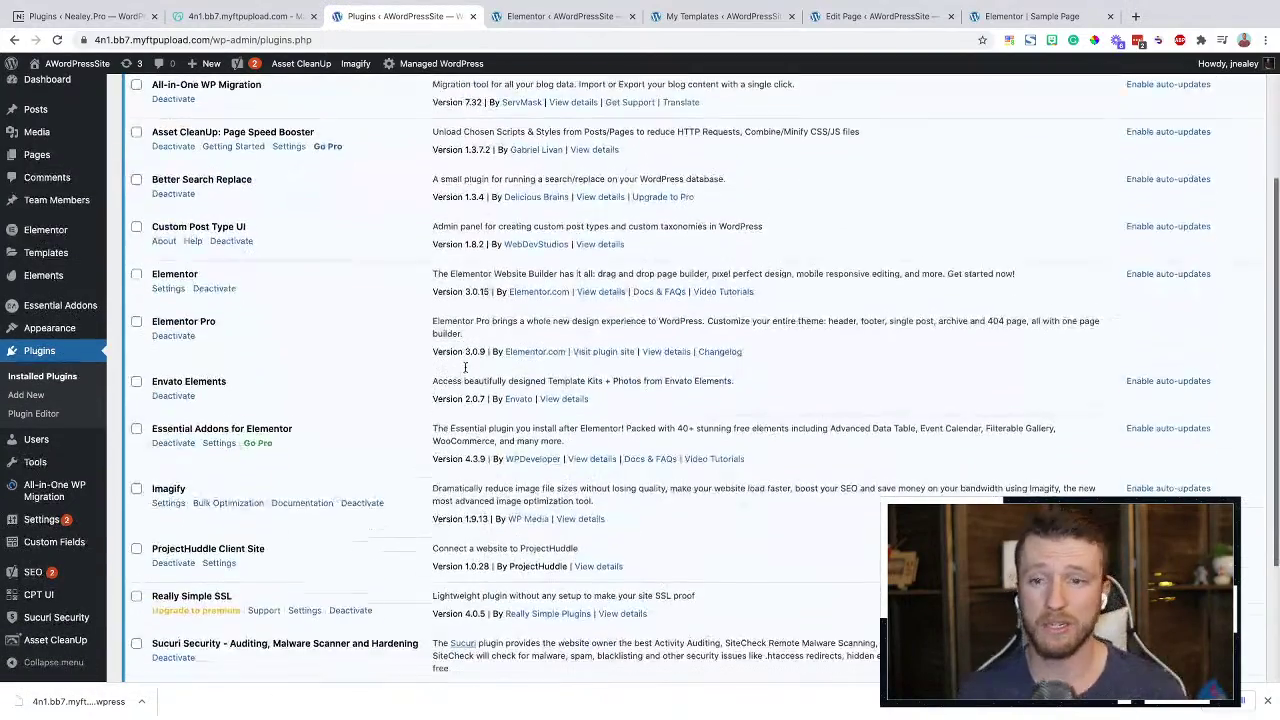
scroll(465, 369, "up", 4)
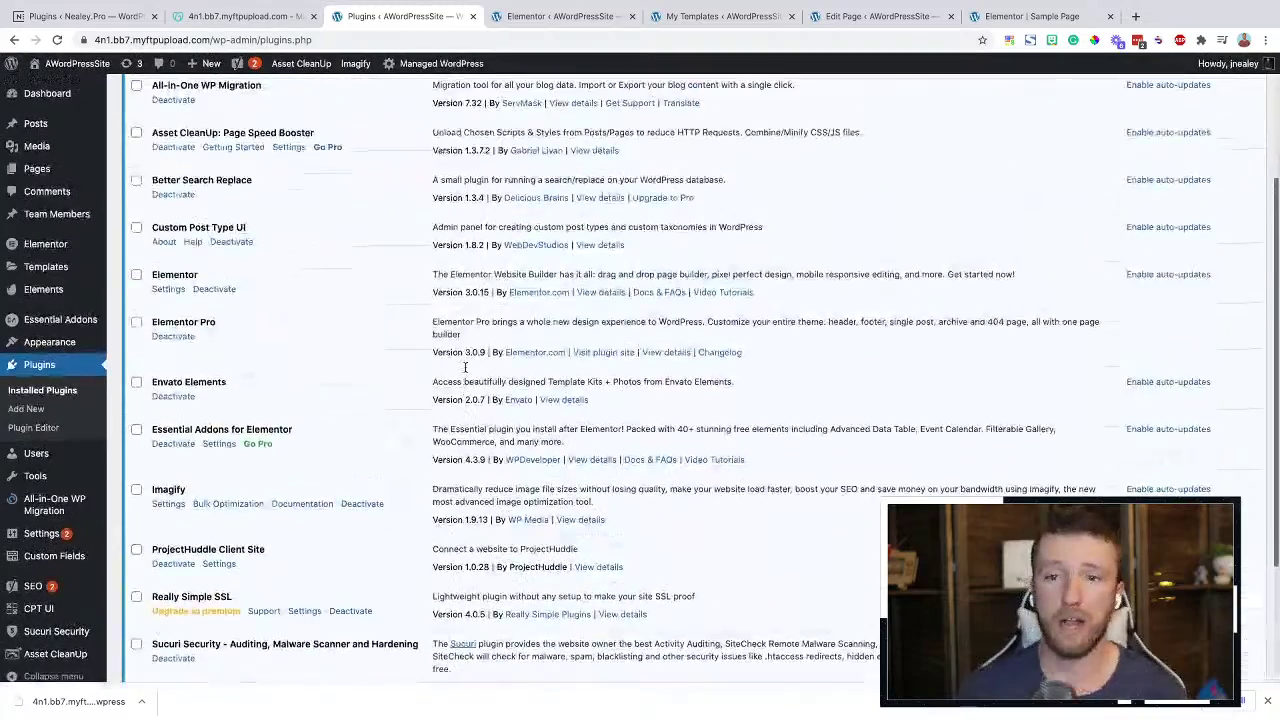